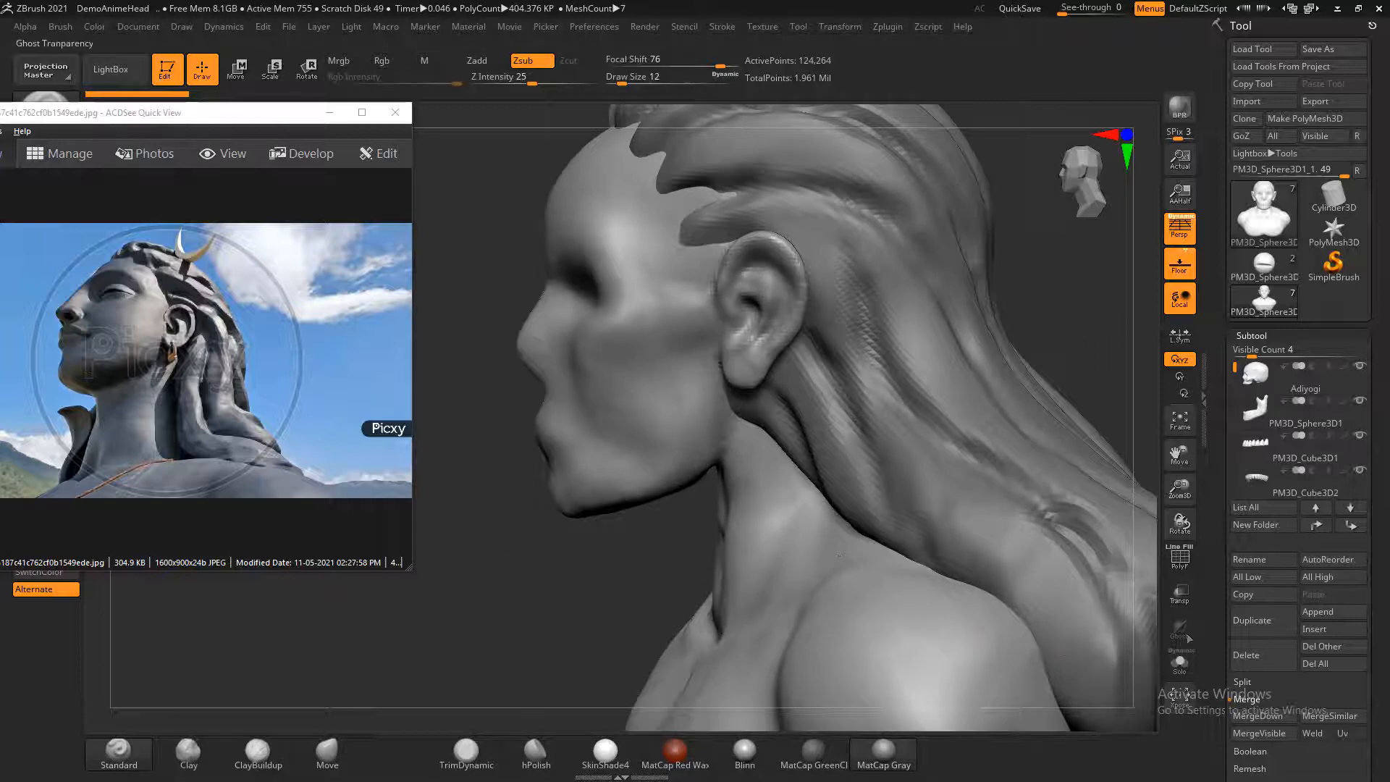
- Turn on transparency to see the skull through the skin, and reshape the nose area with the Move brush at draw size 68
click(1180, 595)
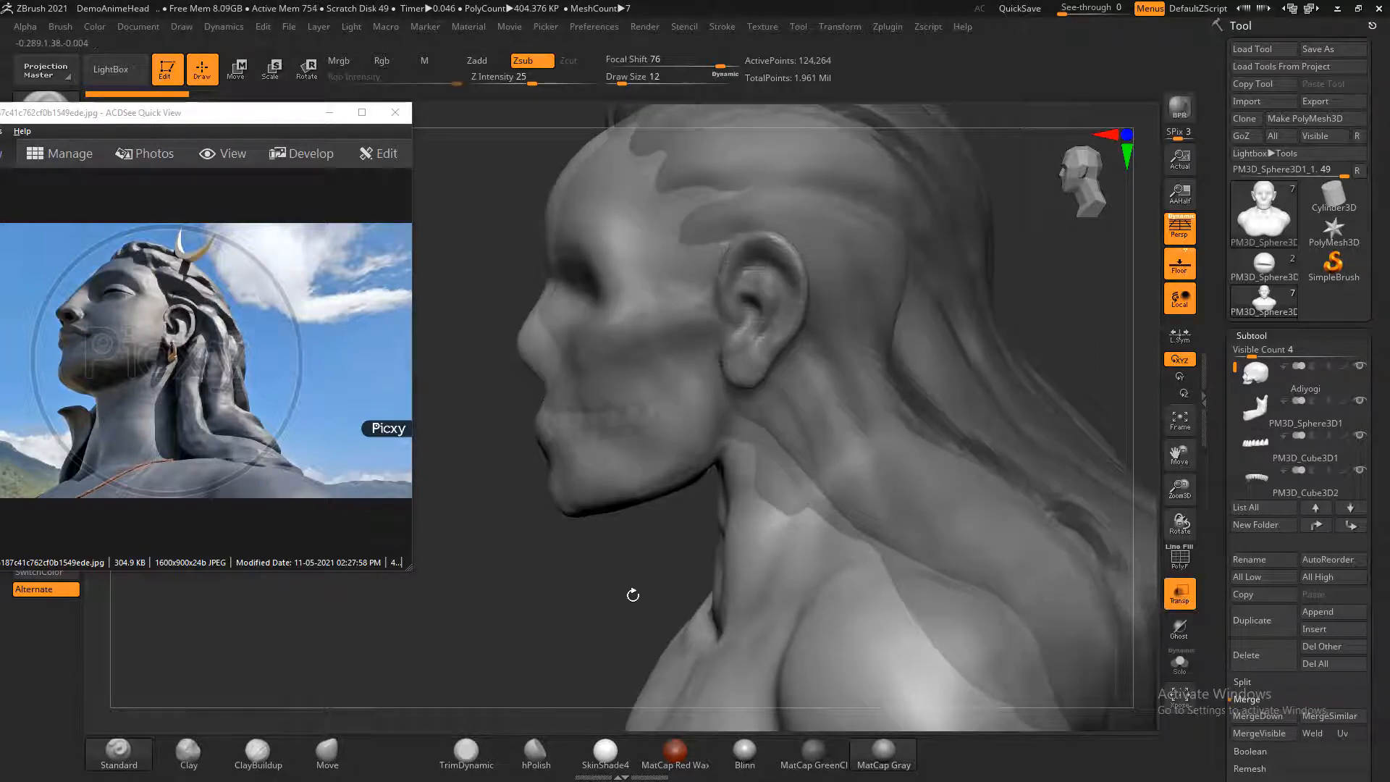
mouse_move(633, 589)
mouse_down()
mouse_move(538, 623)
mouse_move(533, 608)
mouse_up()
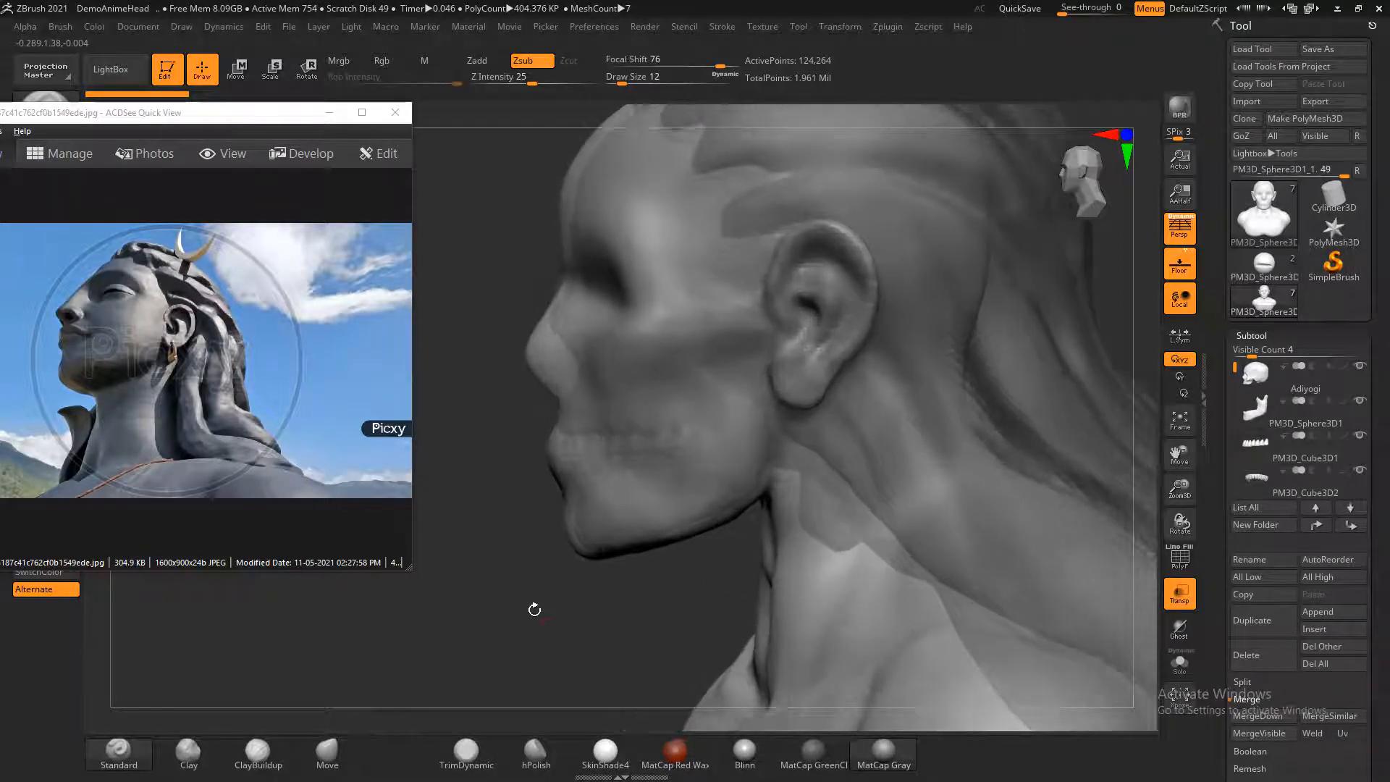
click(327, 753)
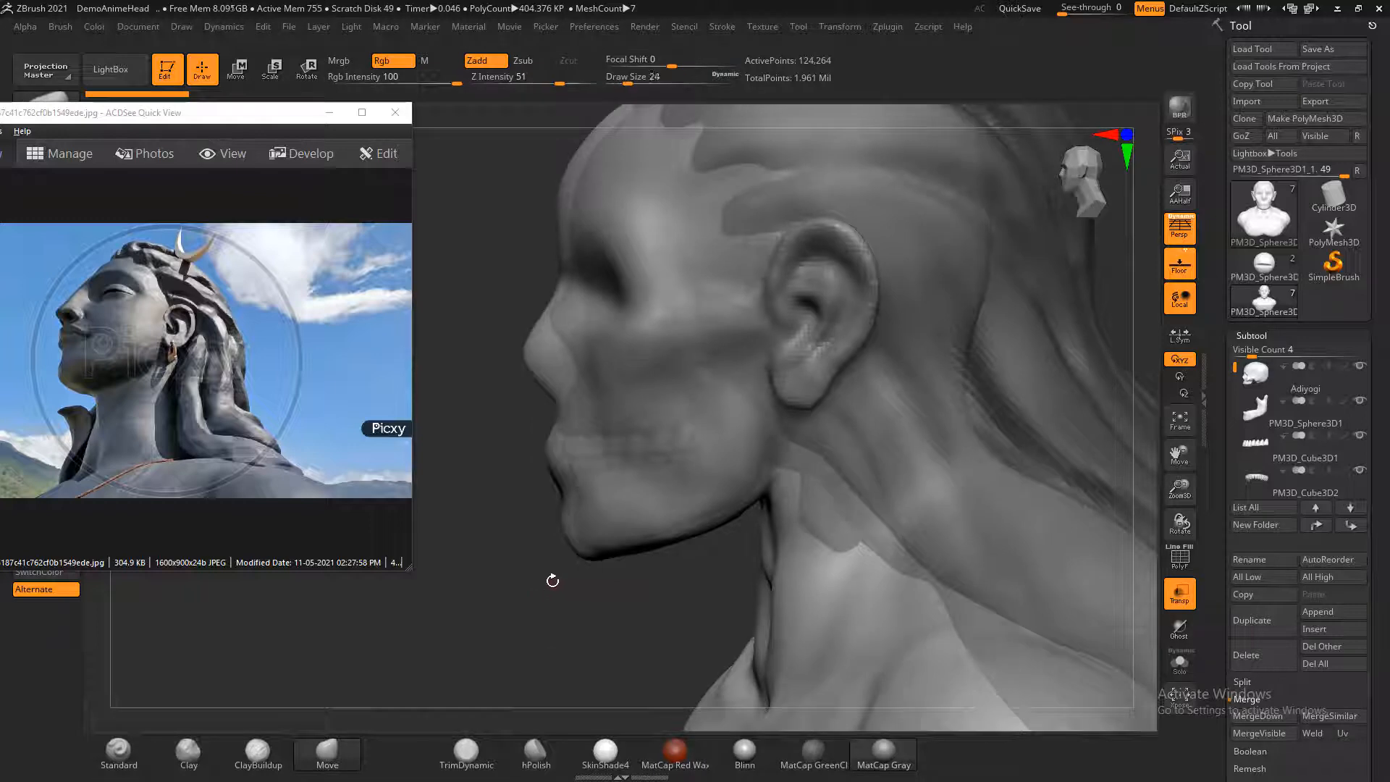
drag(535, 618, 720, 427)
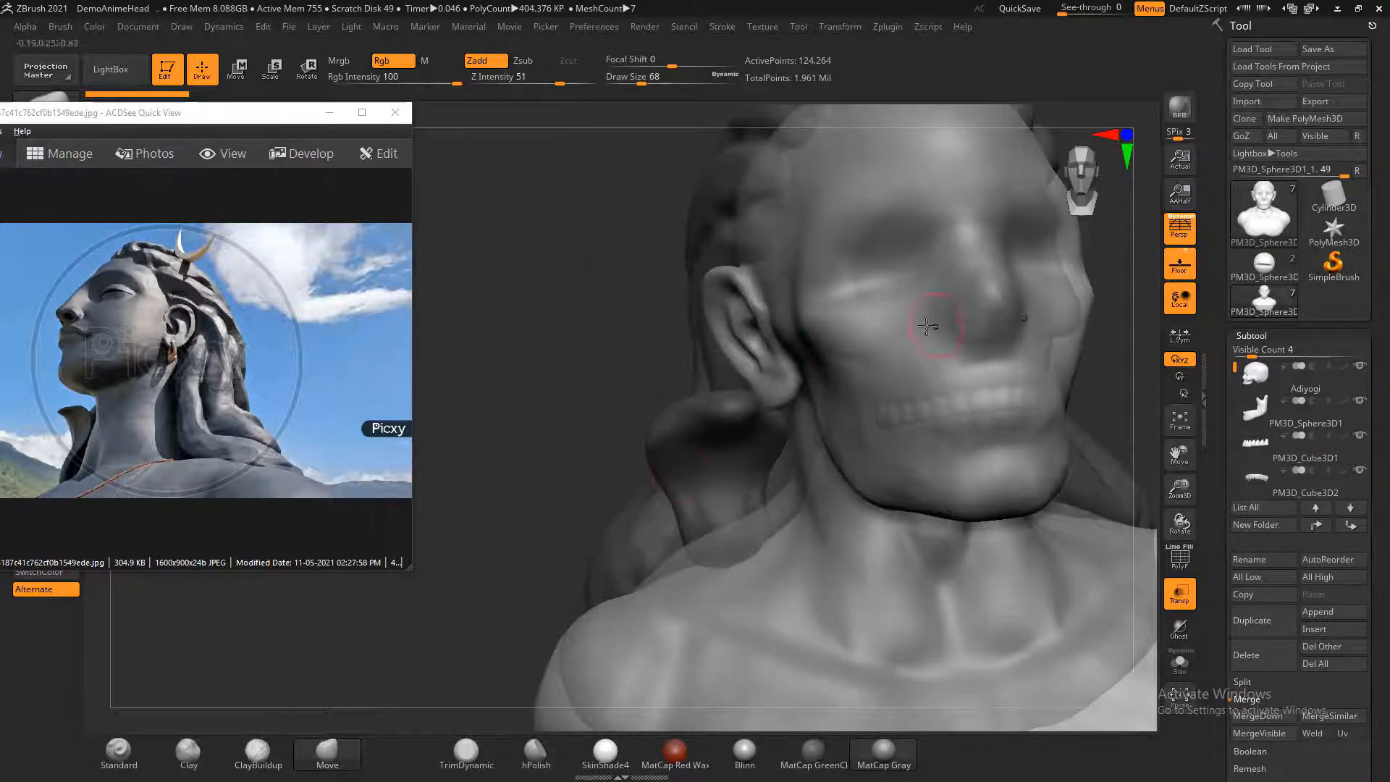
drag(552, 541, 548, 372)
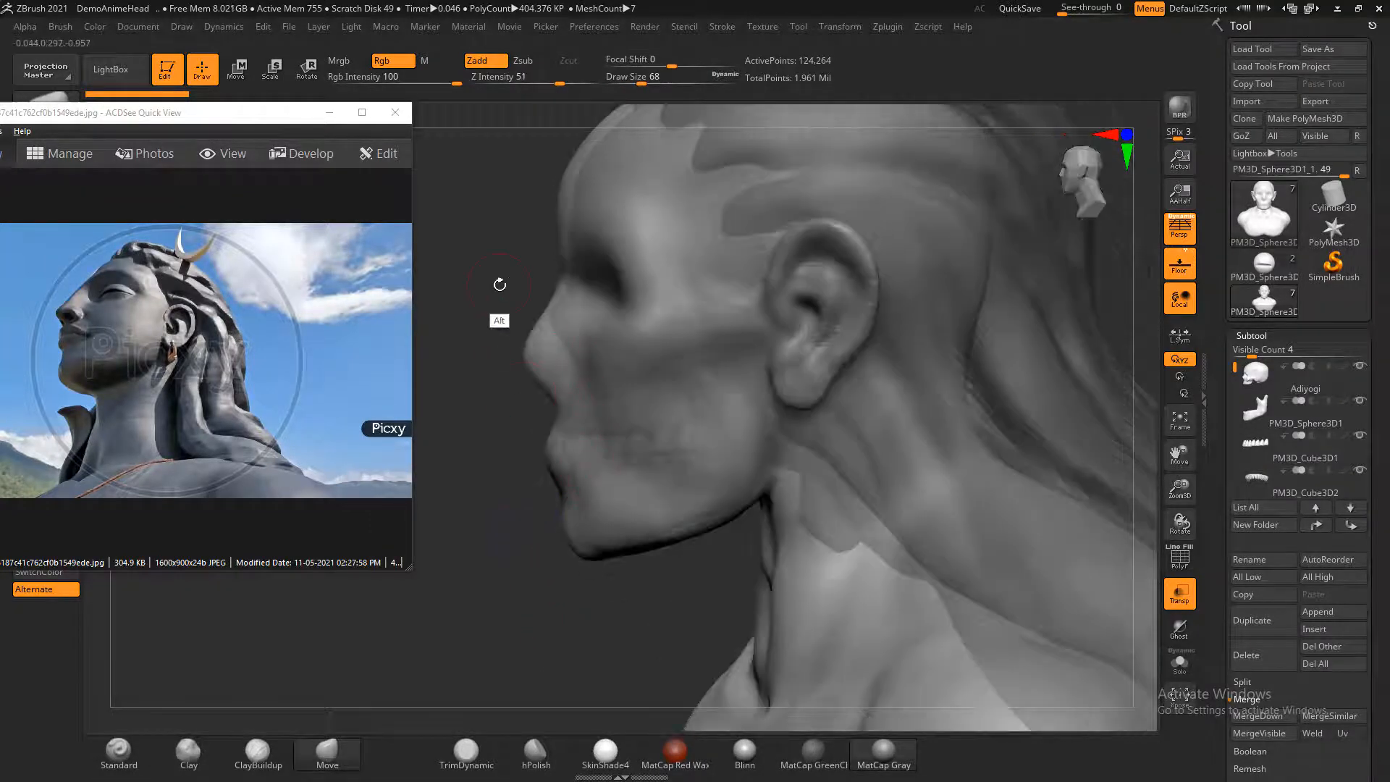
drag(500, 284, 563, 267)
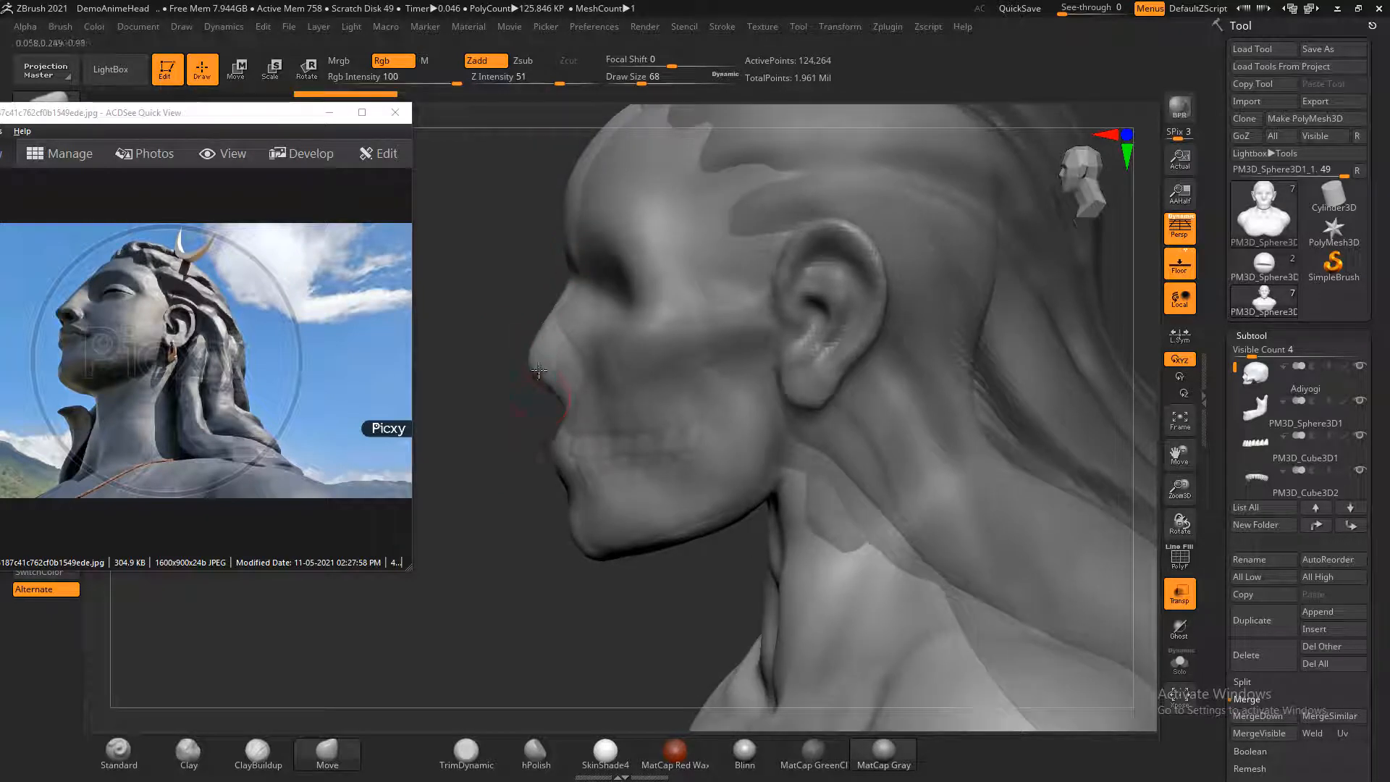
drag(521, 406, 717, 390)
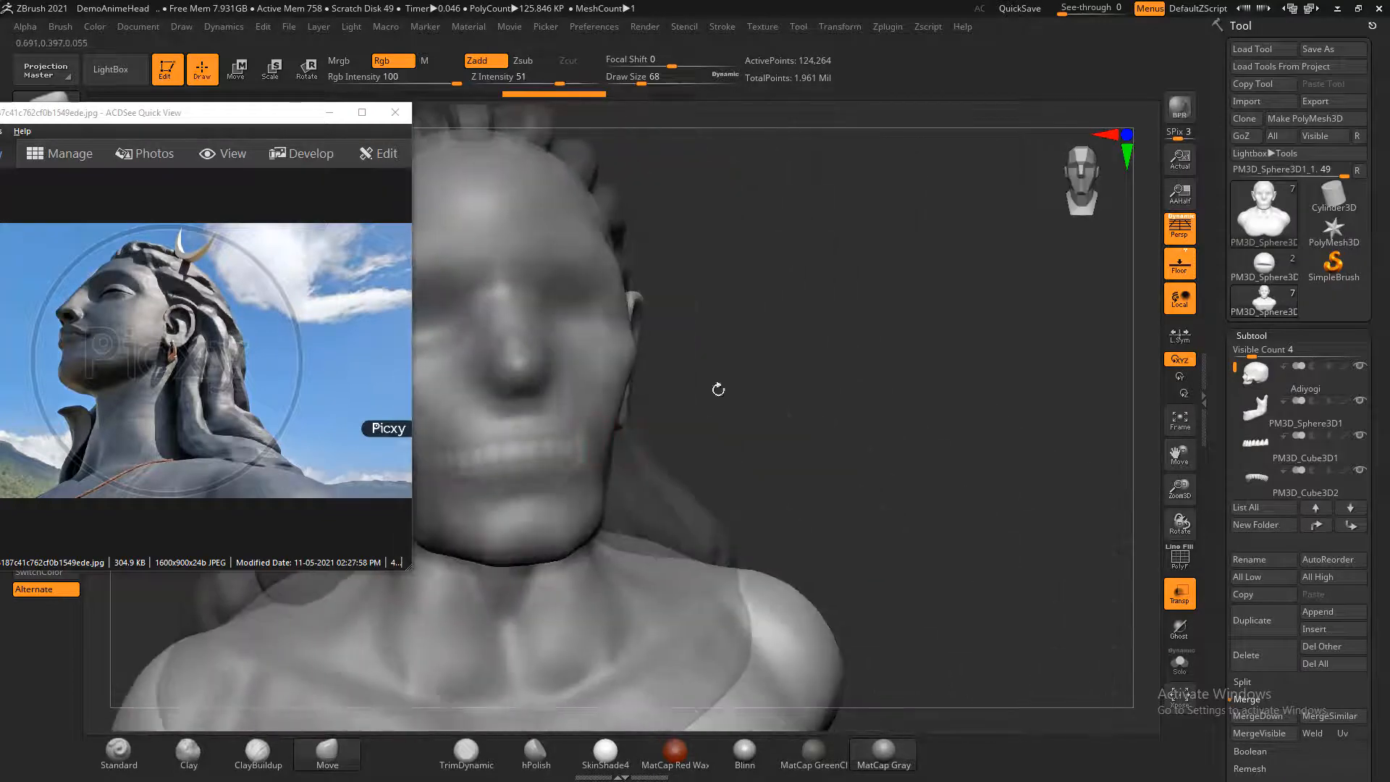
drag(813, 354, 862, 378)
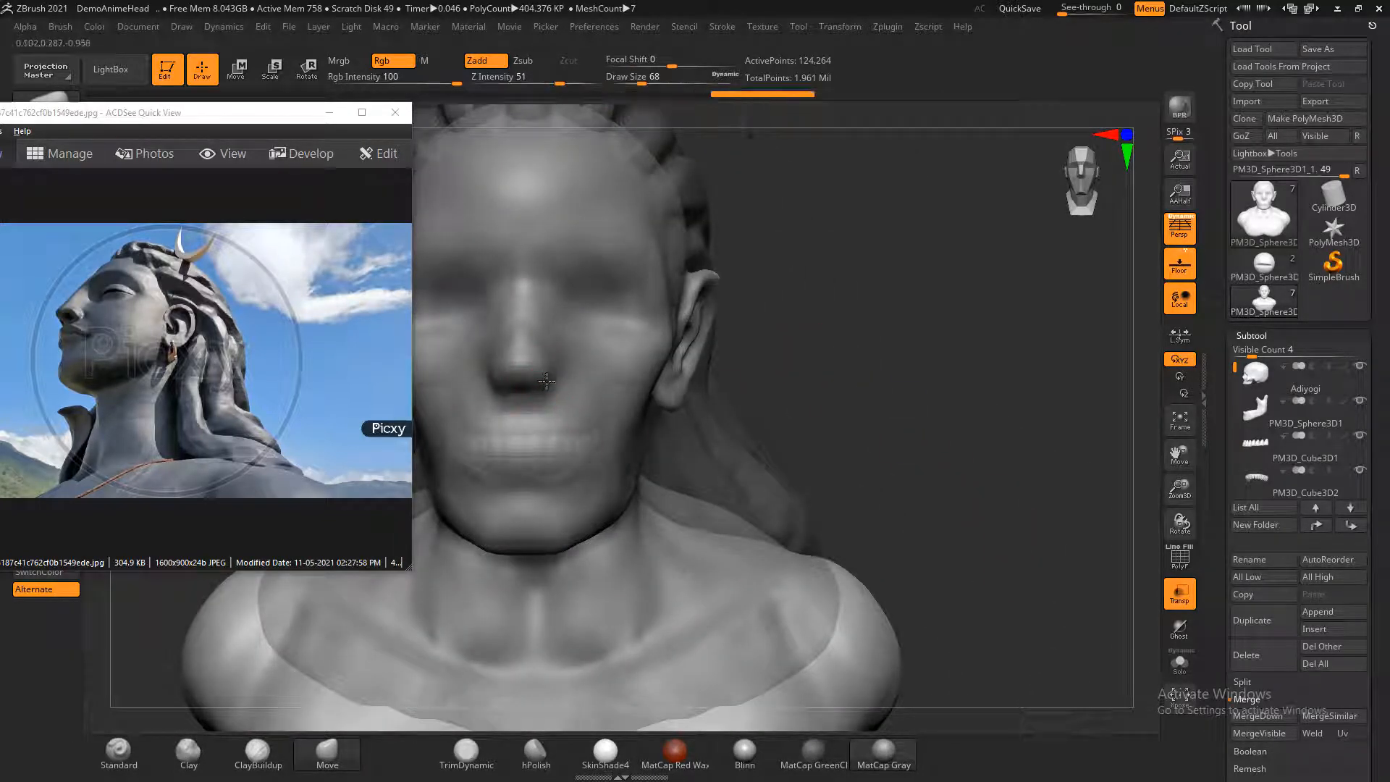
- Turn off transparency and reshape the nose tip and nostril base with the Move brush
click(1187, 675)
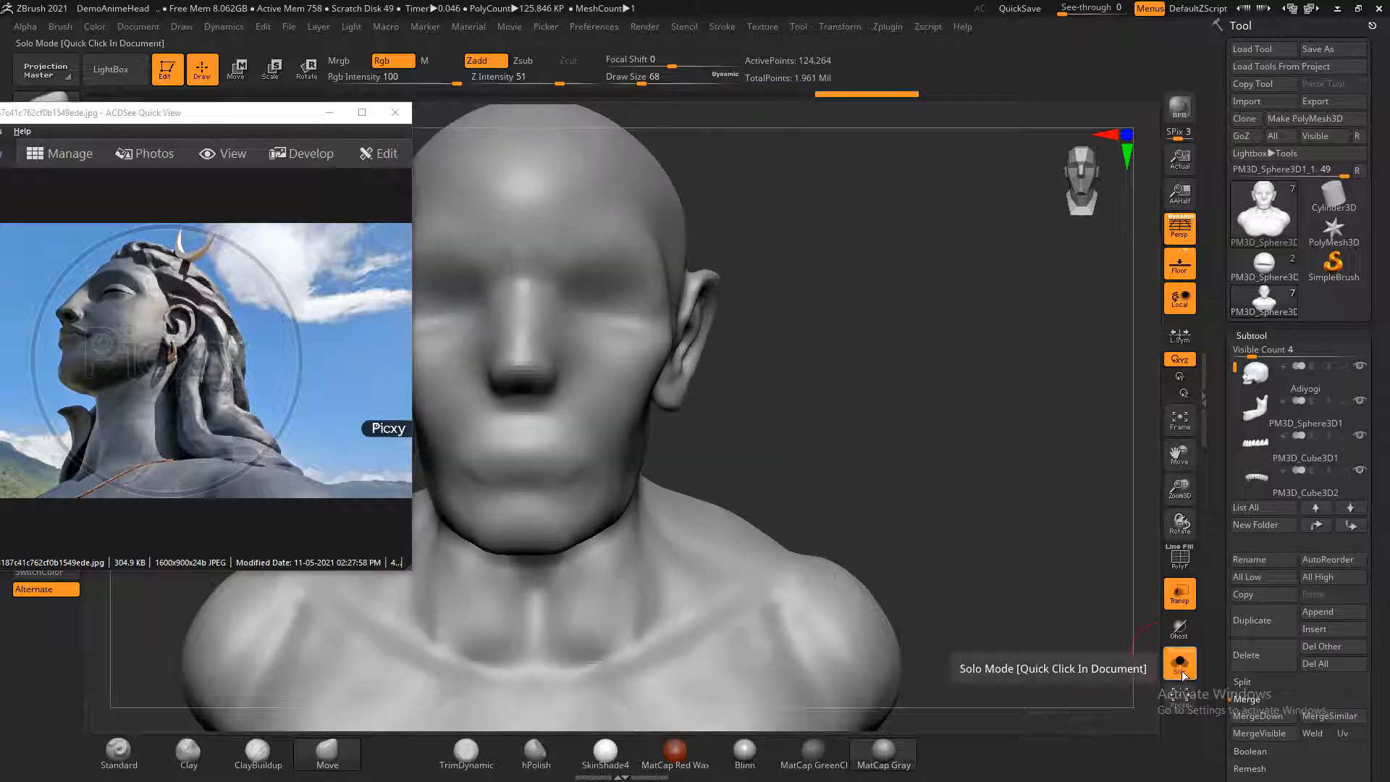
click(1187, 673)
click(1184, 600)
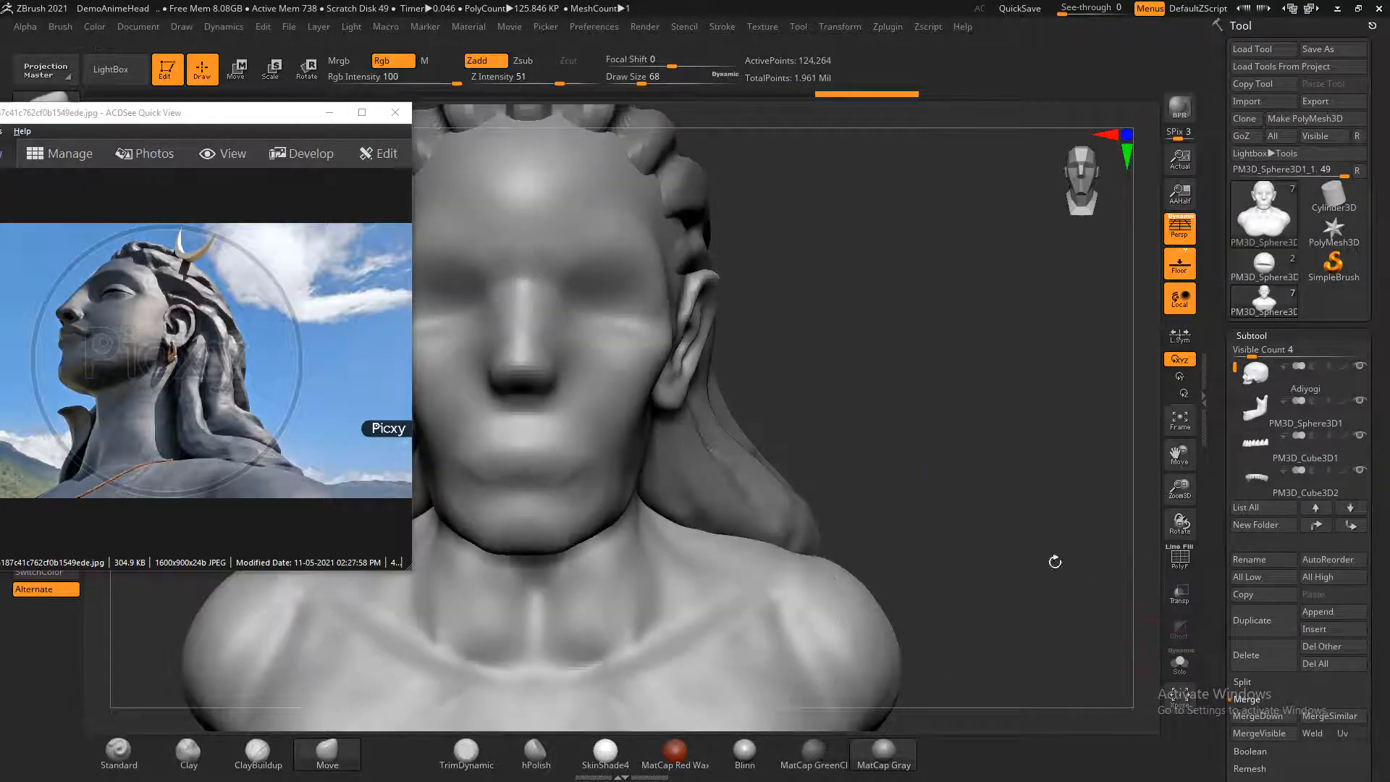
mouse_move(954, 459)
mouse_down()
mouse_move(970, 480)
mouse_move(960, 449)
mouse_up()
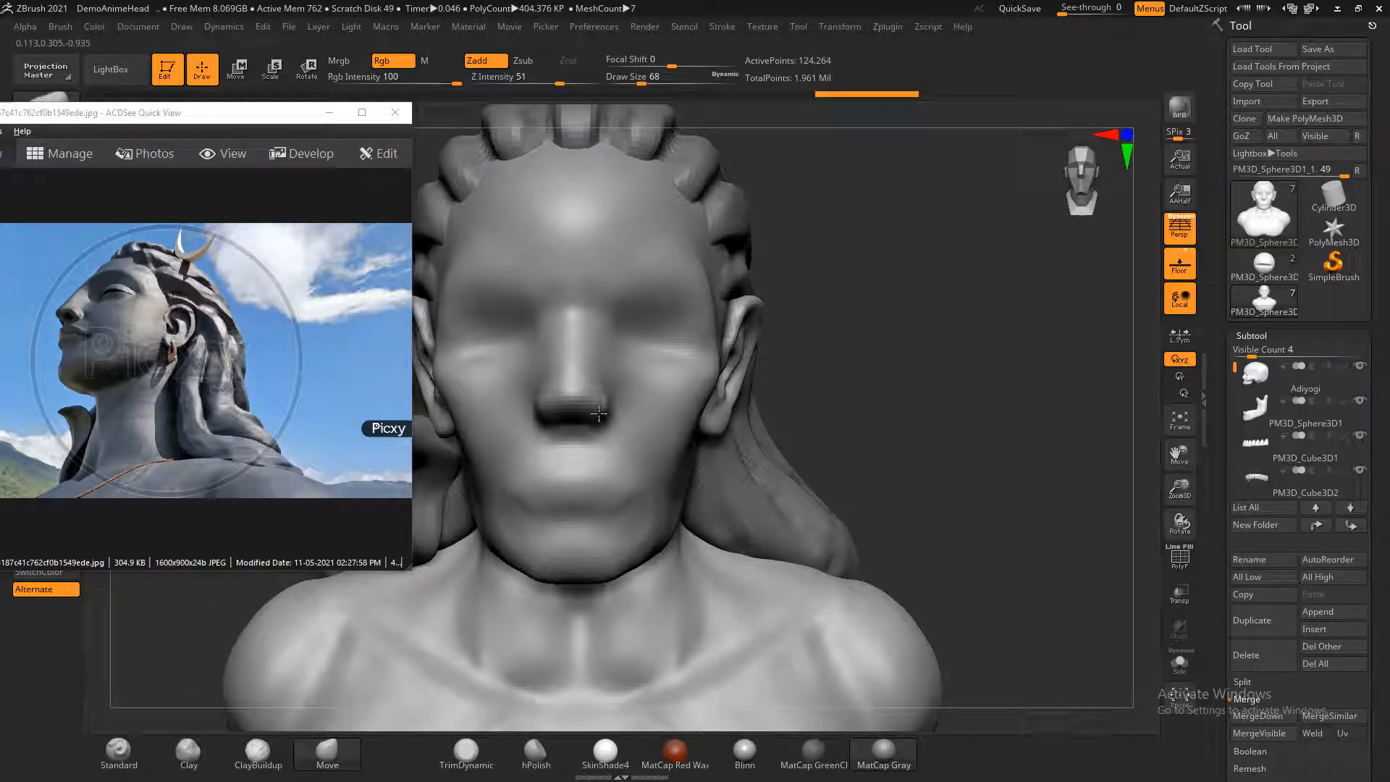
drag(940, 377, 767, 405)
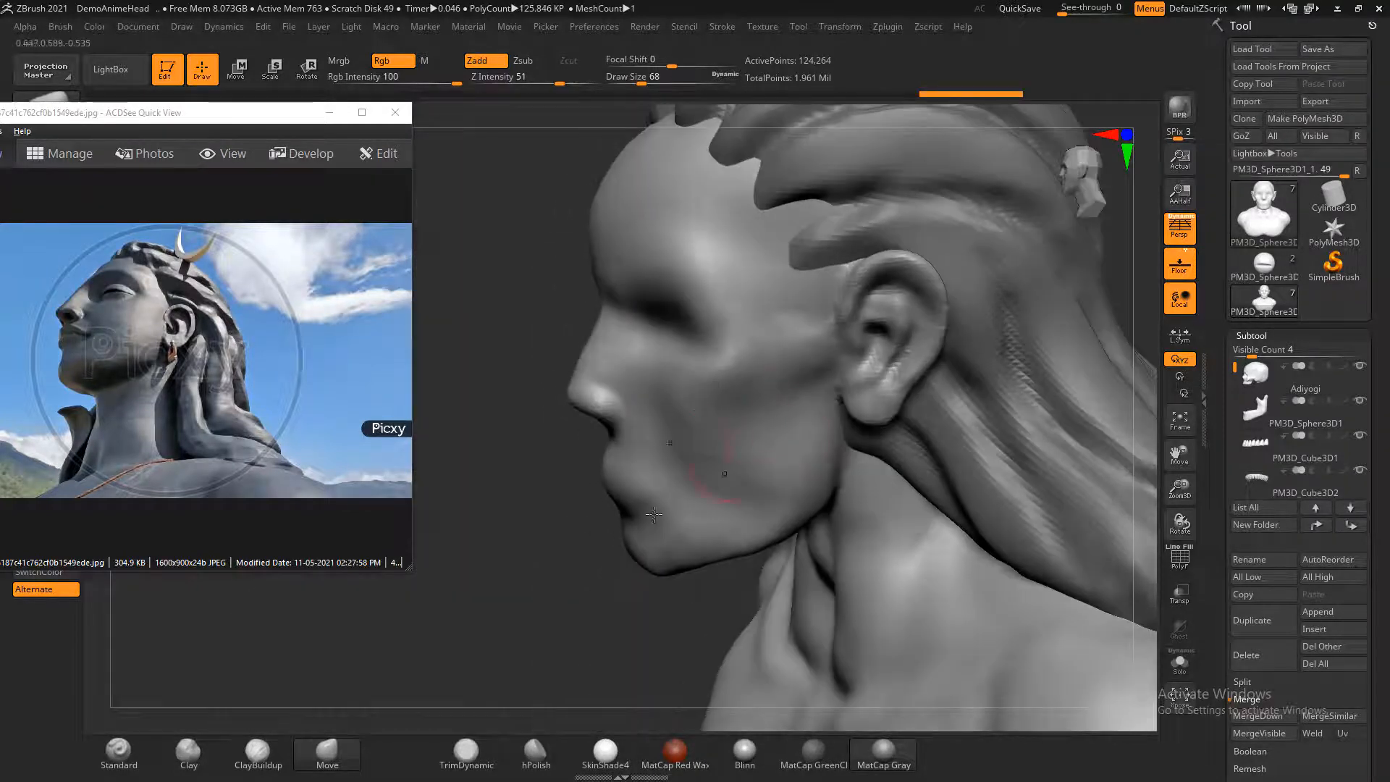
drag(599, 504, 587, 525)
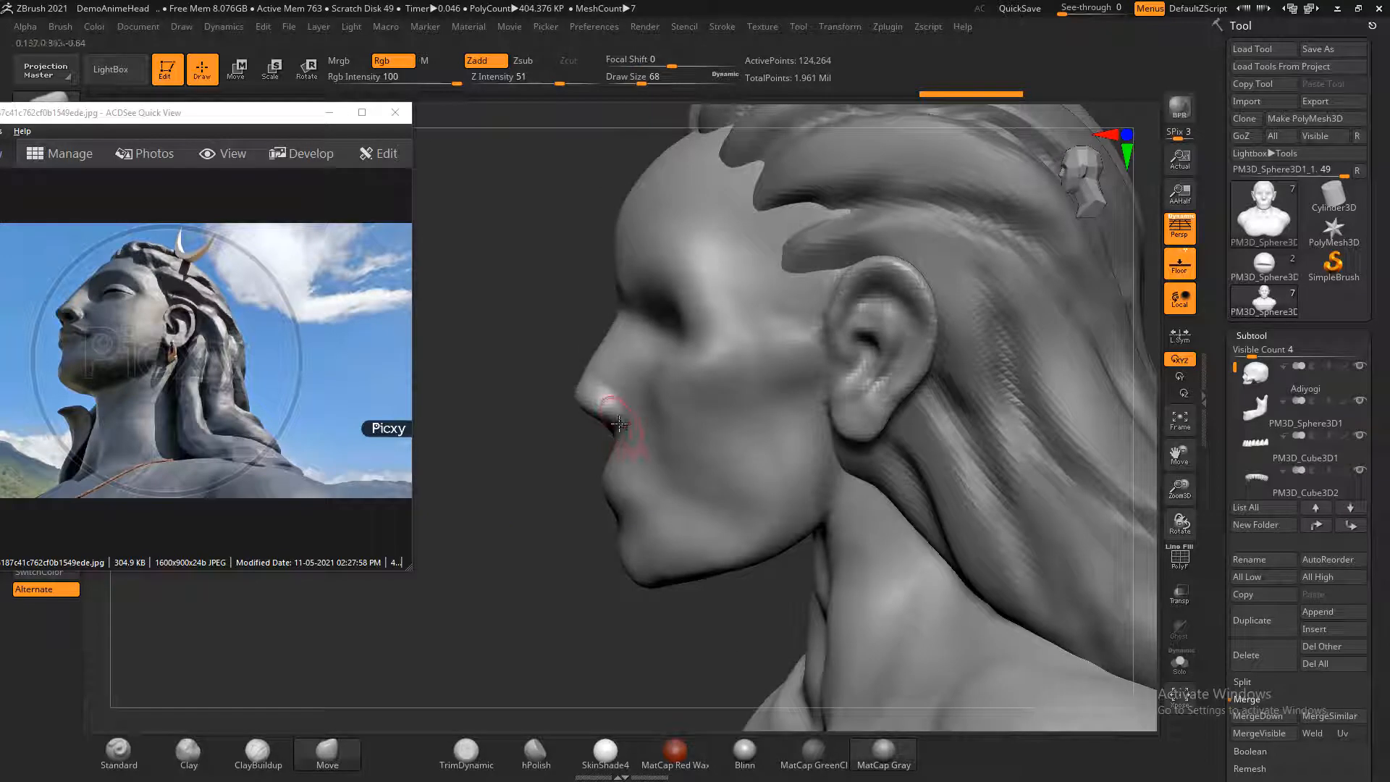
drag(619, 424, 619, 385)
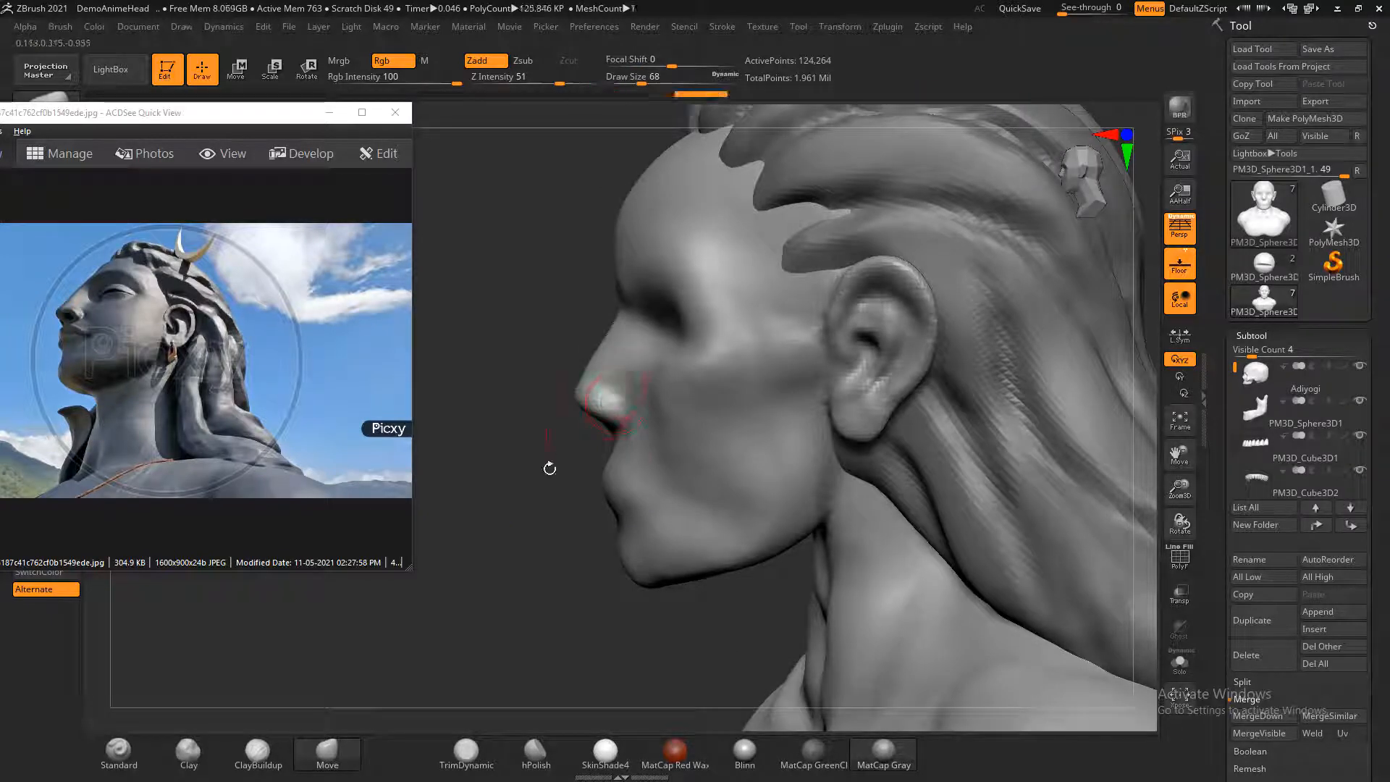
mouse_move(549, 468)
mouse_down()
mouse_move(534, 487)
mouse_move(987, 348)
mouse_move(927, 403)
mouse_up()
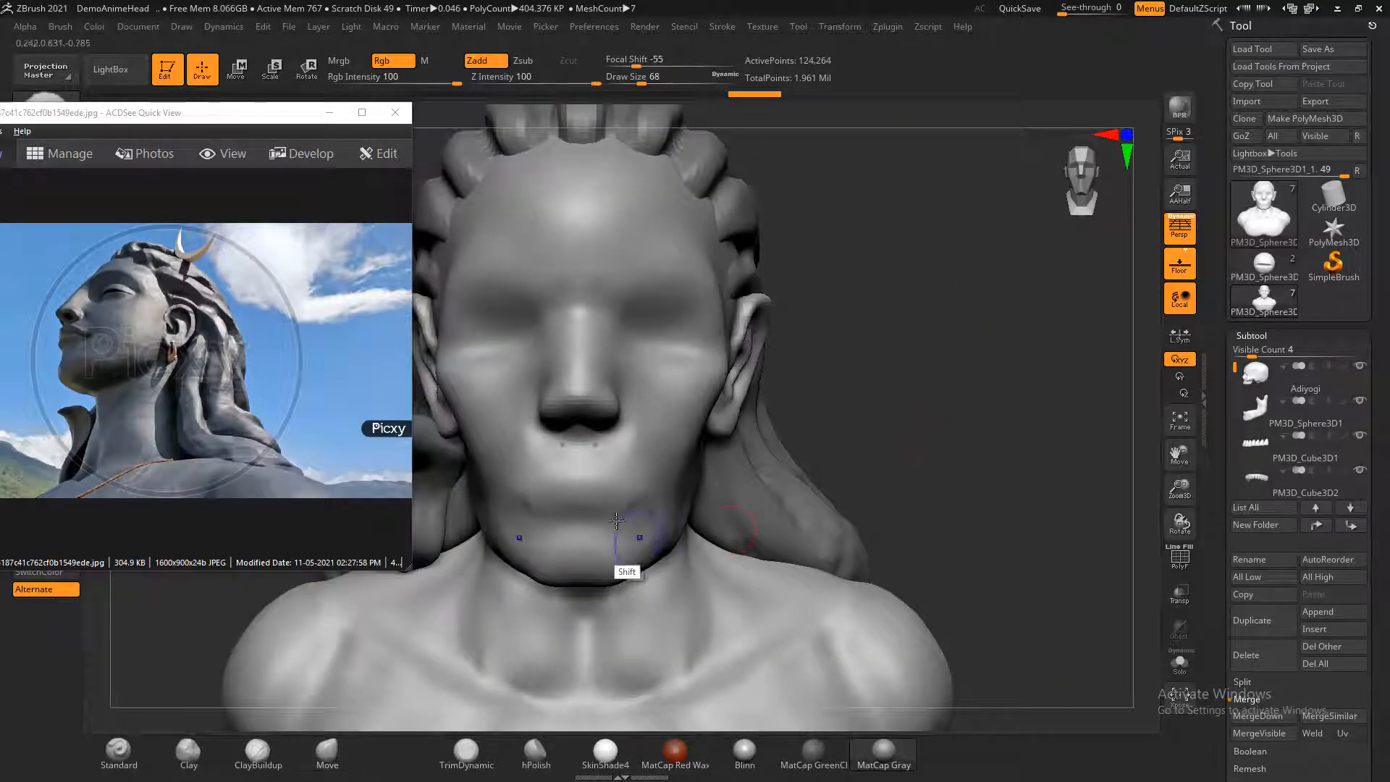
- Set the smoothing intensity to 41 and smooth the mouth and chin area
mouse_move(616, 520)
shift+mouse_down()
mouse_move(600, 539)
mouse_move(605, 458)
shift+mouse_up()
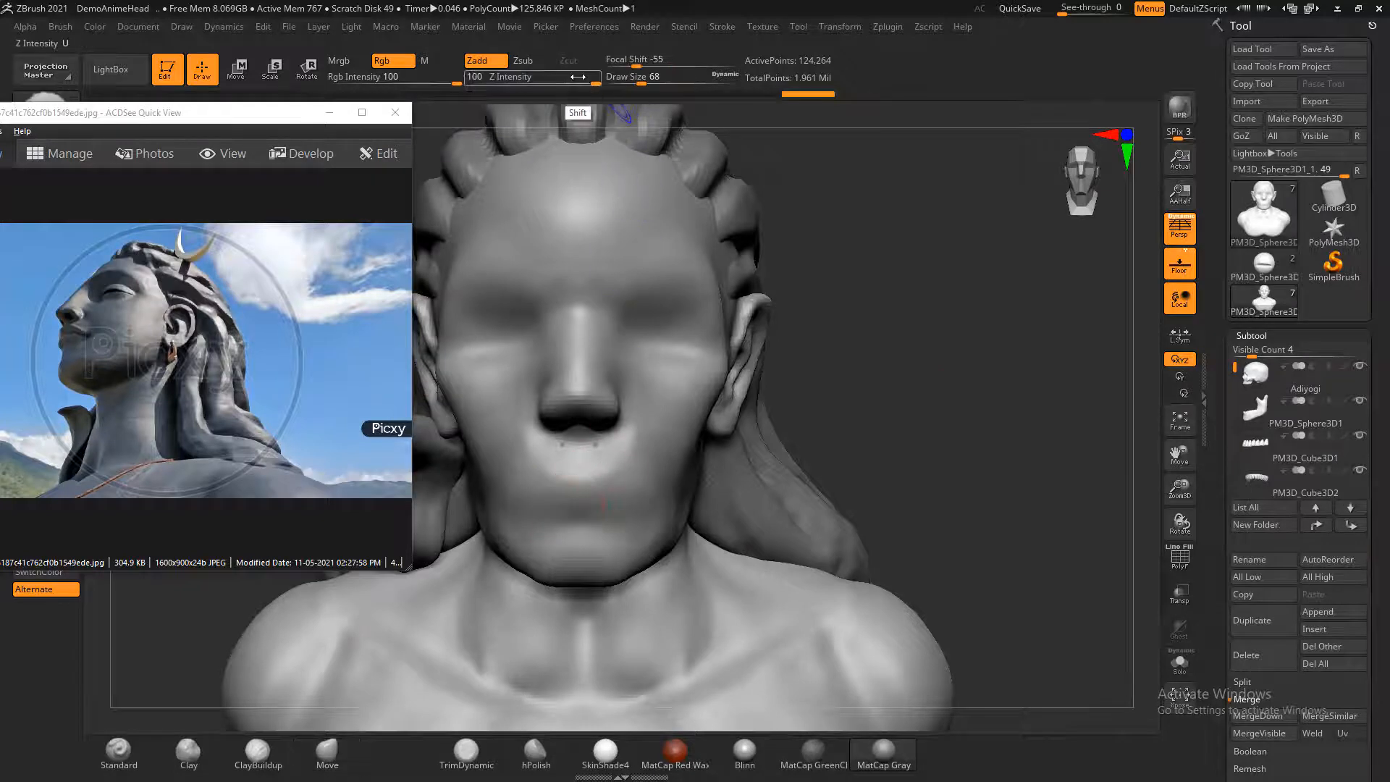
drag(577, 77, 550, 77)
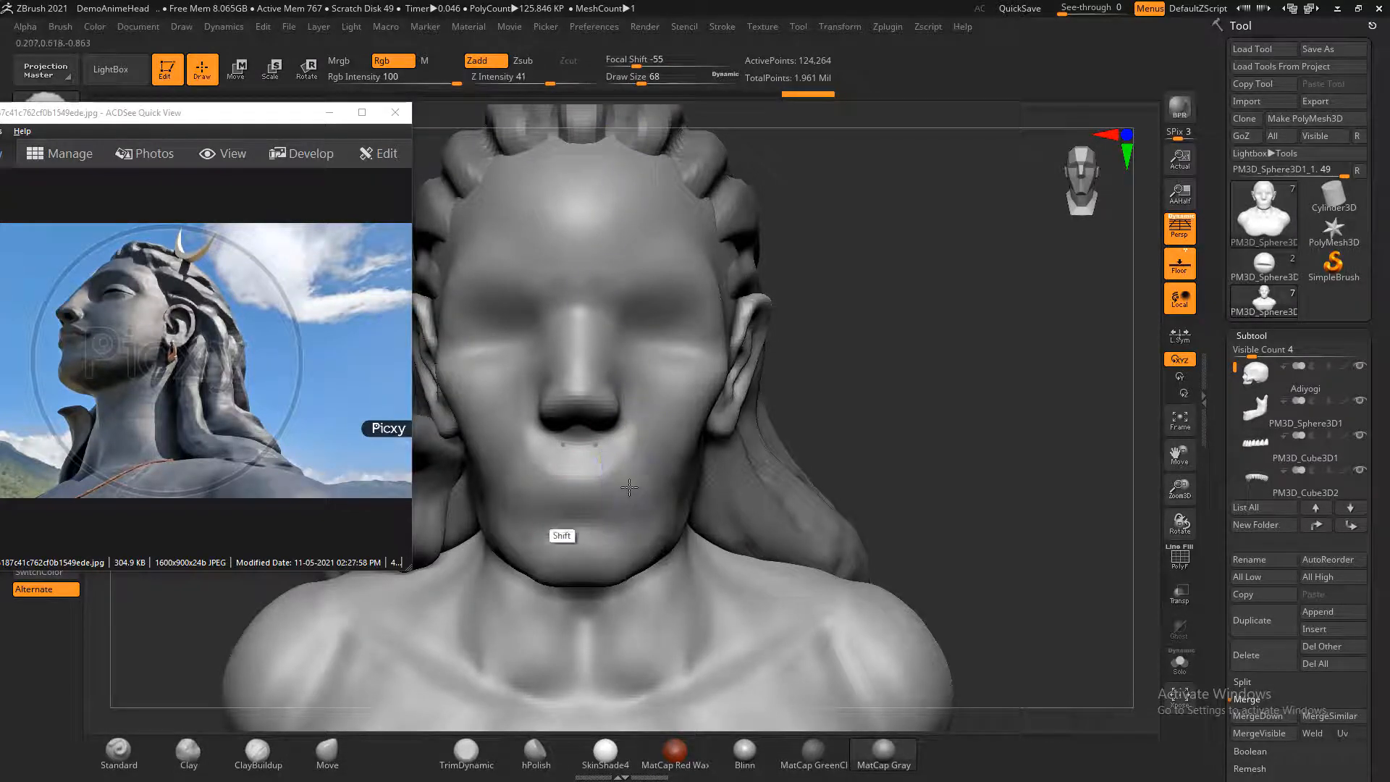
shift+drag(628, 487, 572, 472)
key(shift)
- Switch the reference viewer to the front view of the black statue and enlarge it to 200%
mouse_move(953, 431)
mouse_down()
mouse_move(947, 409)
mouse_move(934, 416)
mouse_up()
click(400, 205)
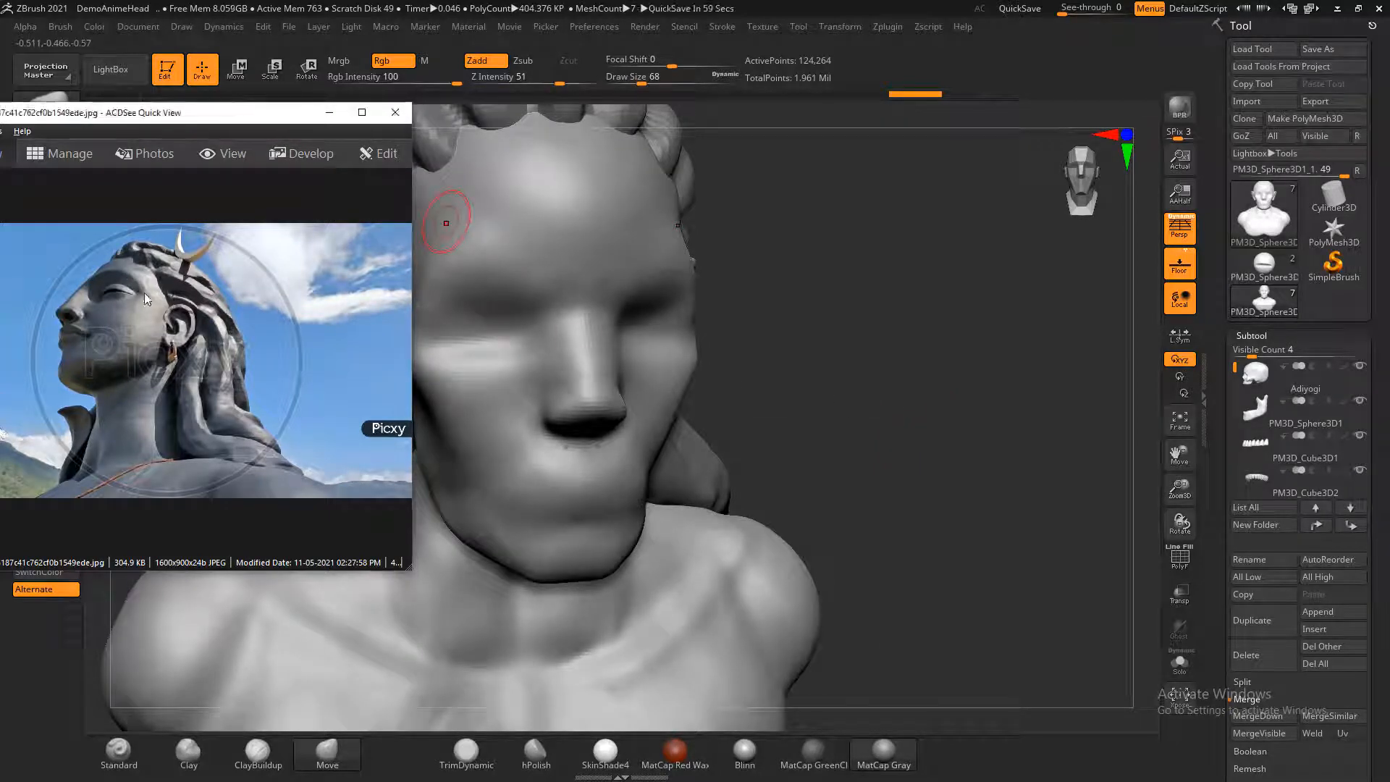
scroll(146, 296, down, 1)
scroll(146, 297, up, 1)
scroll(197, 344, down, 1)
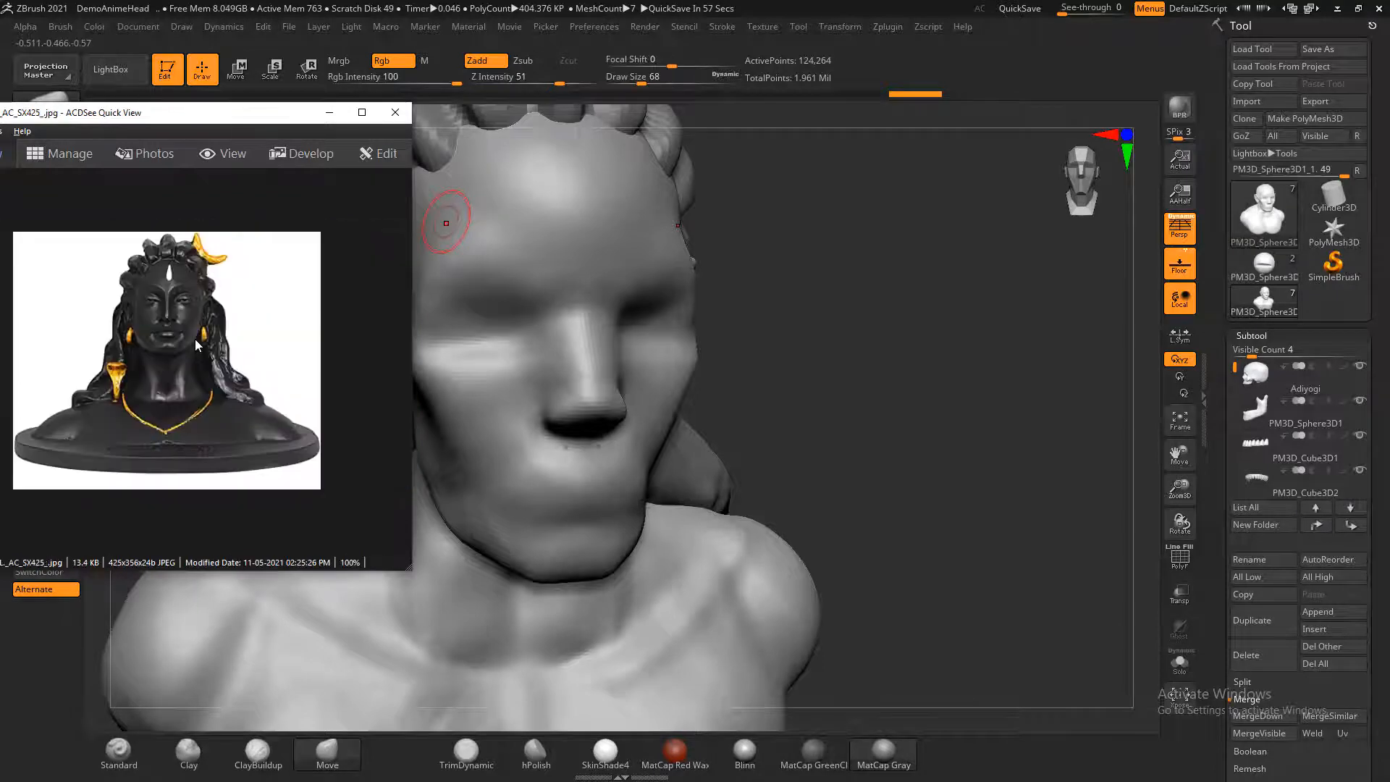
ctrl+scroll(212, 340, up, 2)
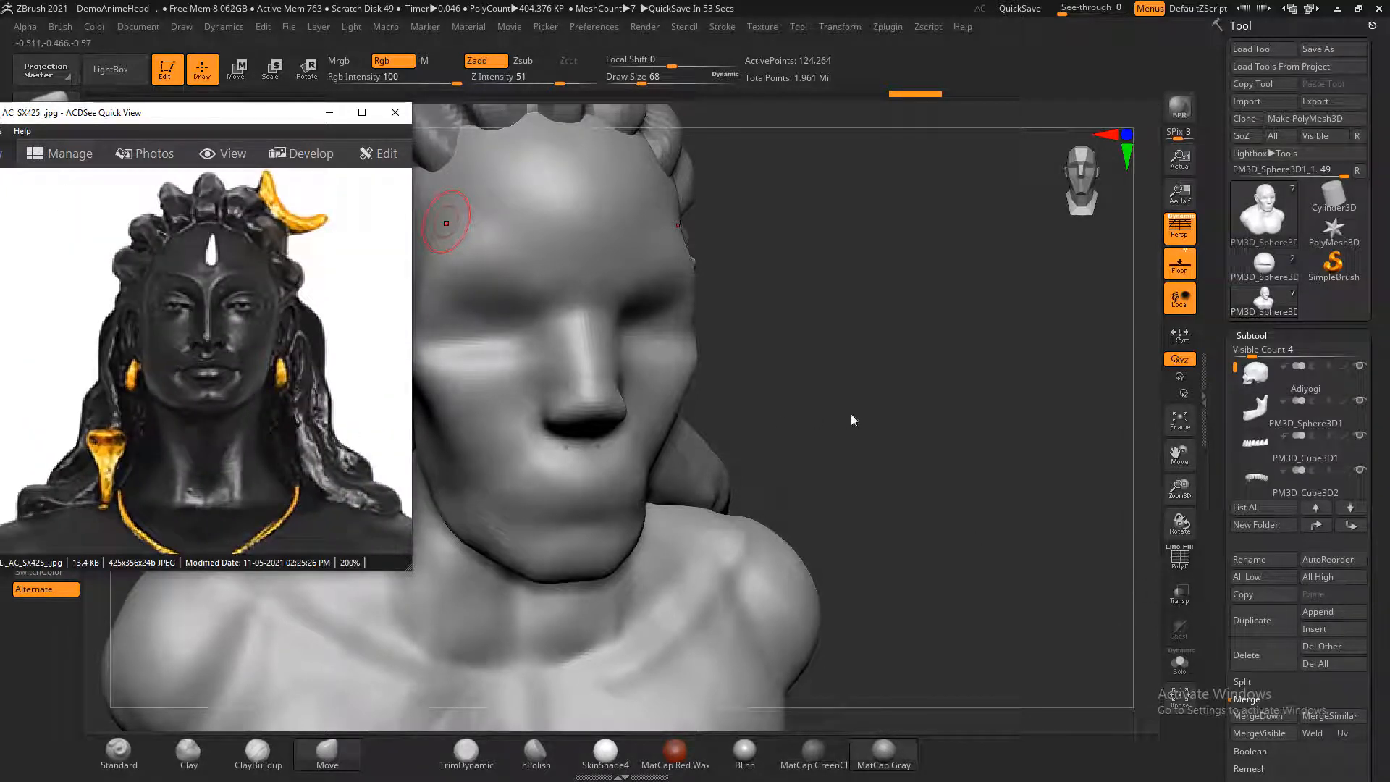
- Append a sphere as a new subtool and make it the active one
drag(901, 514, 1046, 401)
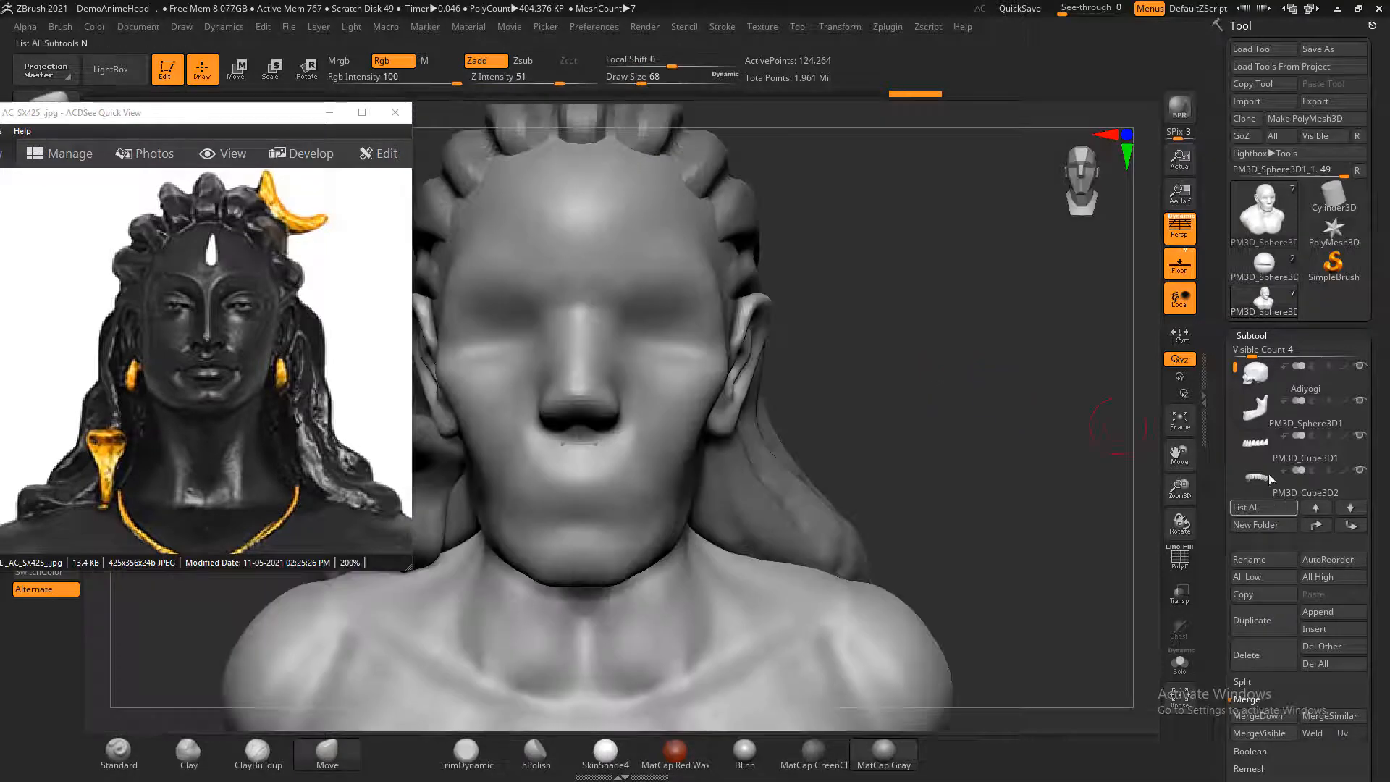
click(1339, 615)
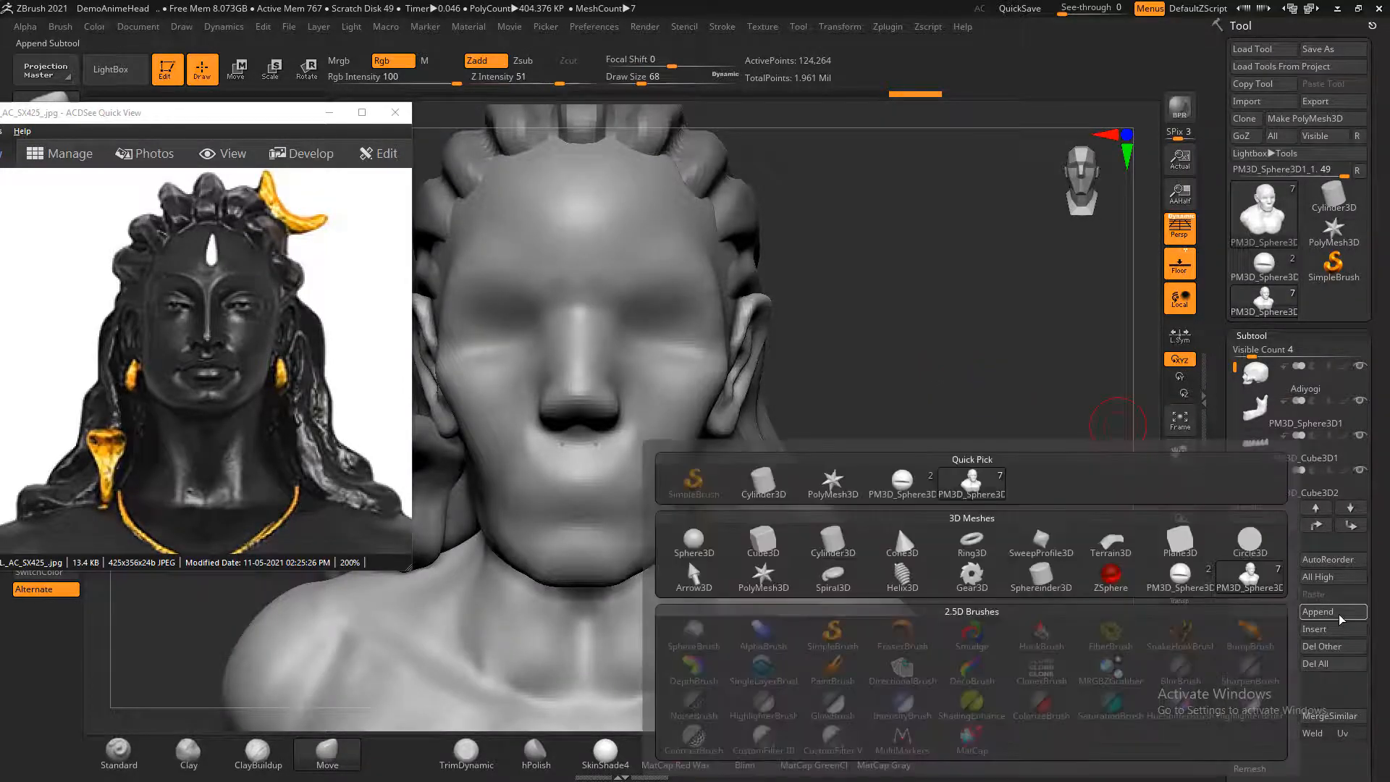
click(762, 541)
drag(1009, 496, 586, 595)
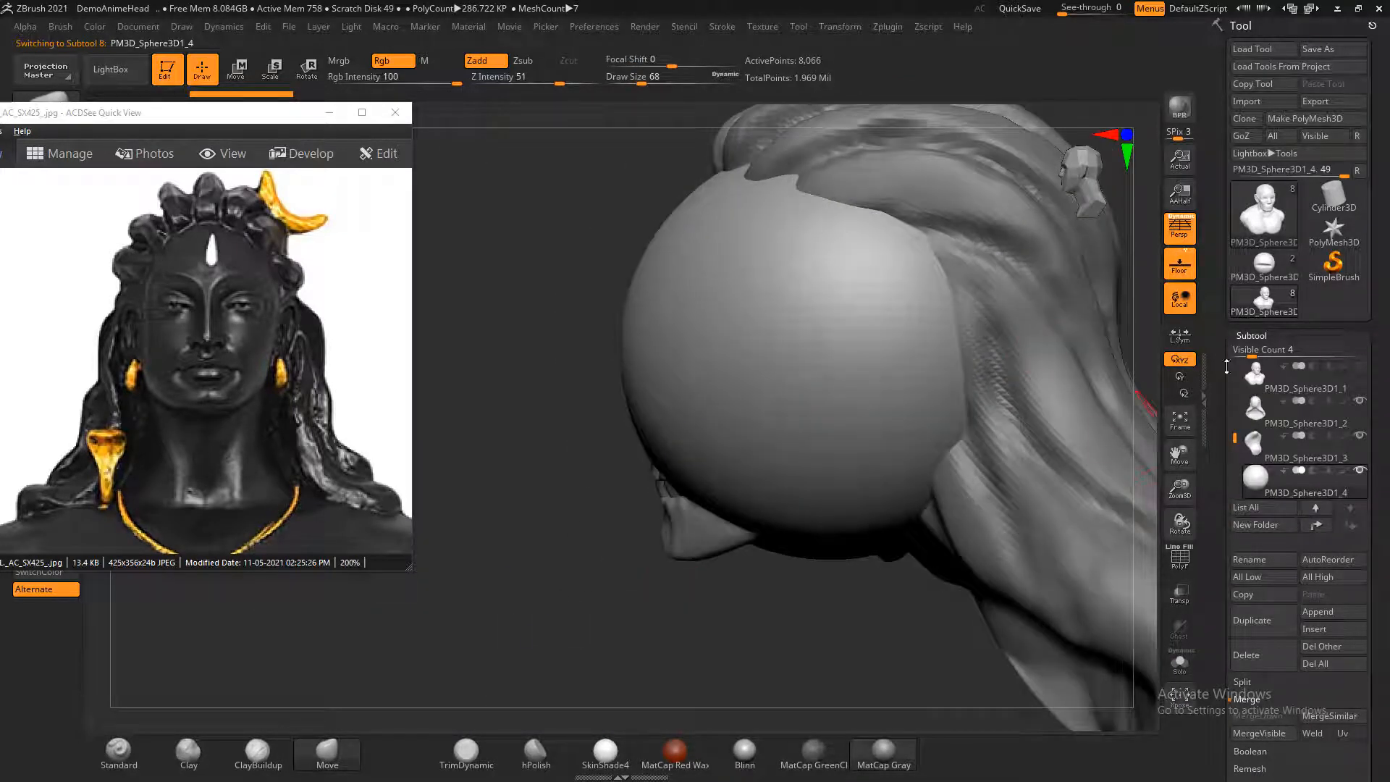
scroll(1228, 372, down, 5)
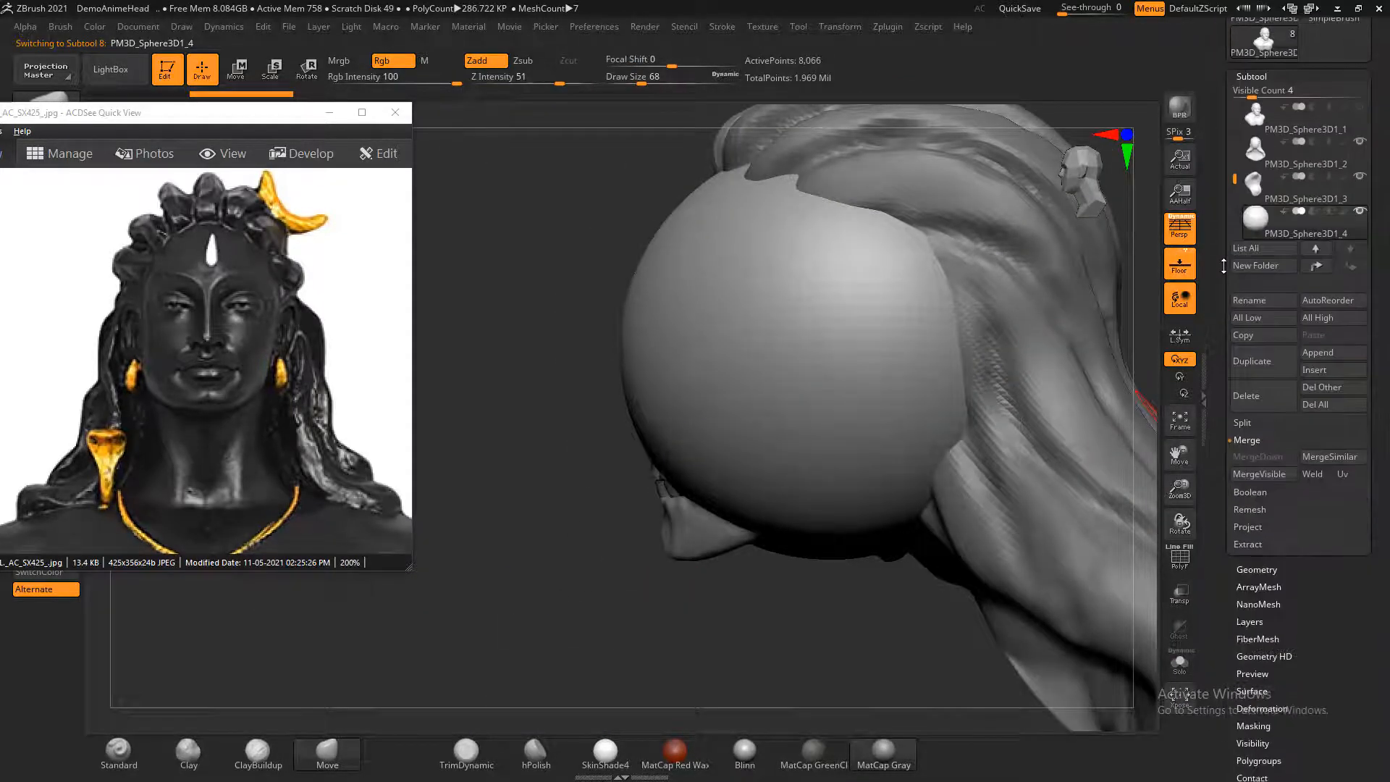
- Move the sphere out in front of the face and scale it down to roughly eyeball size
click(236, 69)
drag(735, 351, 528, 351)
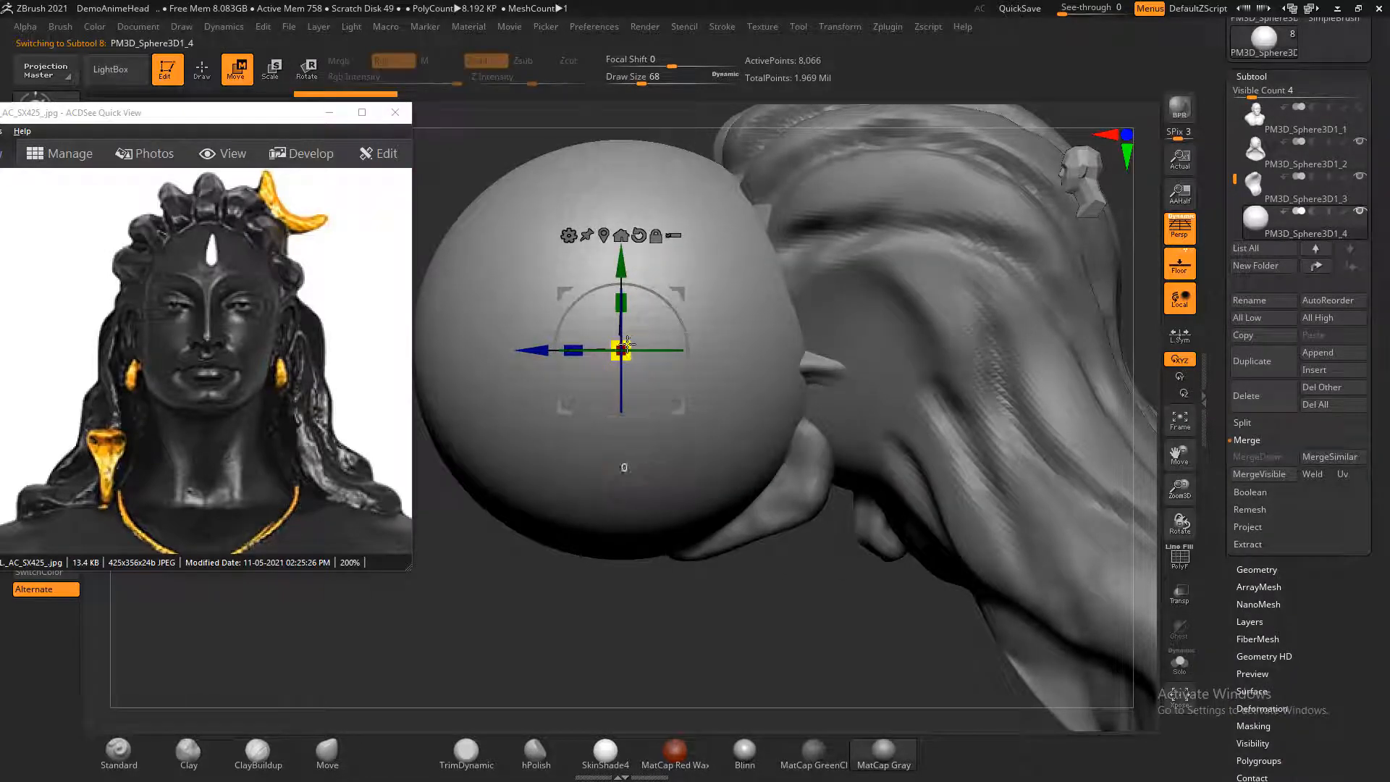
drag(626, 344, 695, 521)
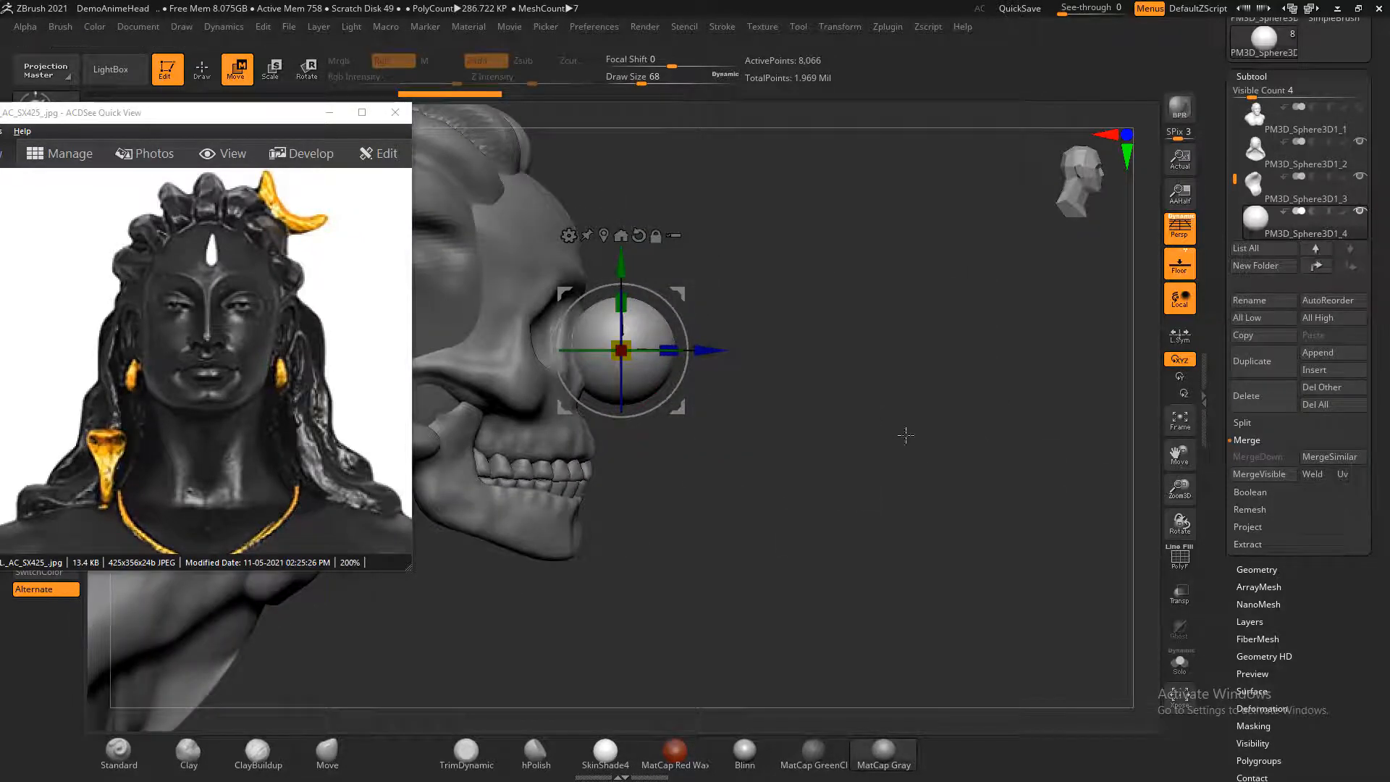
drag(906, 435, 700, 509)
shift+drag(426, 621, 405, 622)
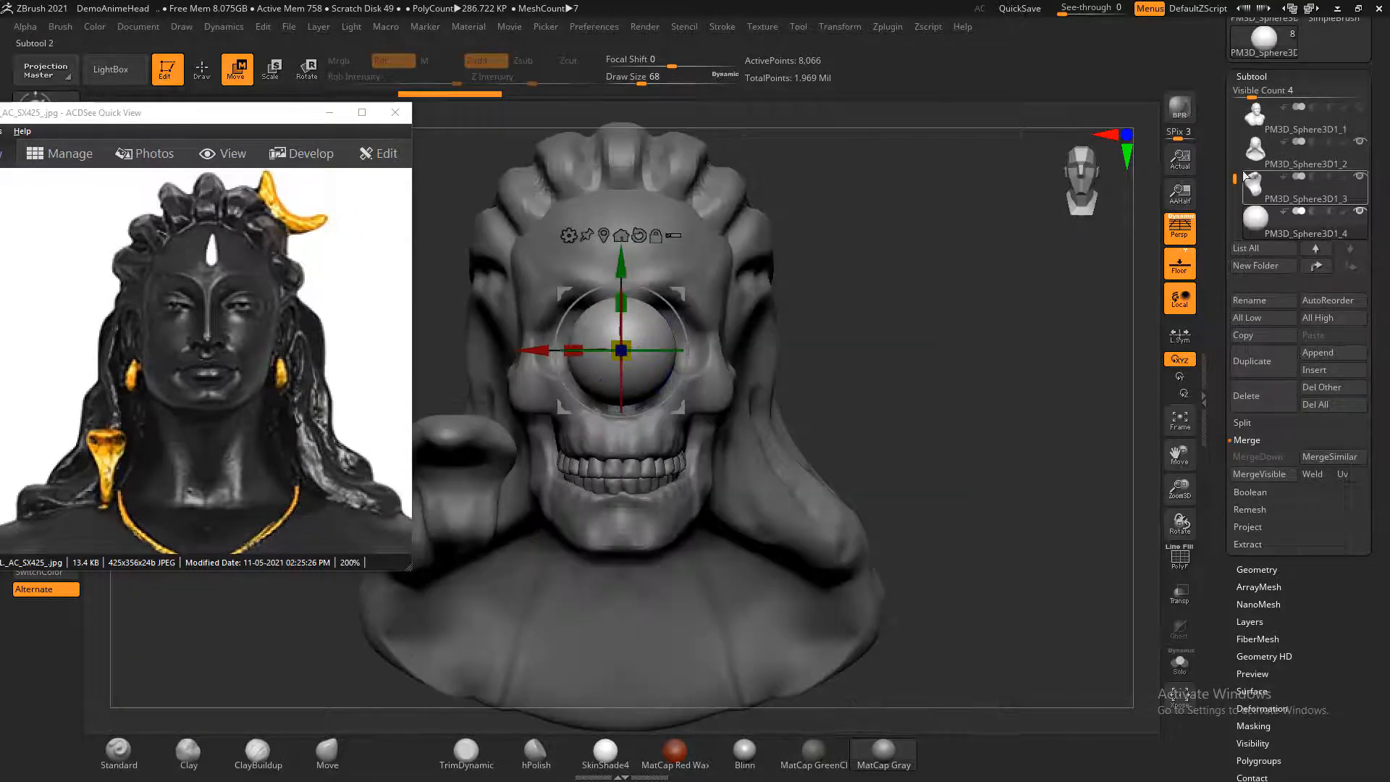
- Show the head skin subtool again and move the sphere sideways from the centre of the face toward one eye
click(1359, 107)
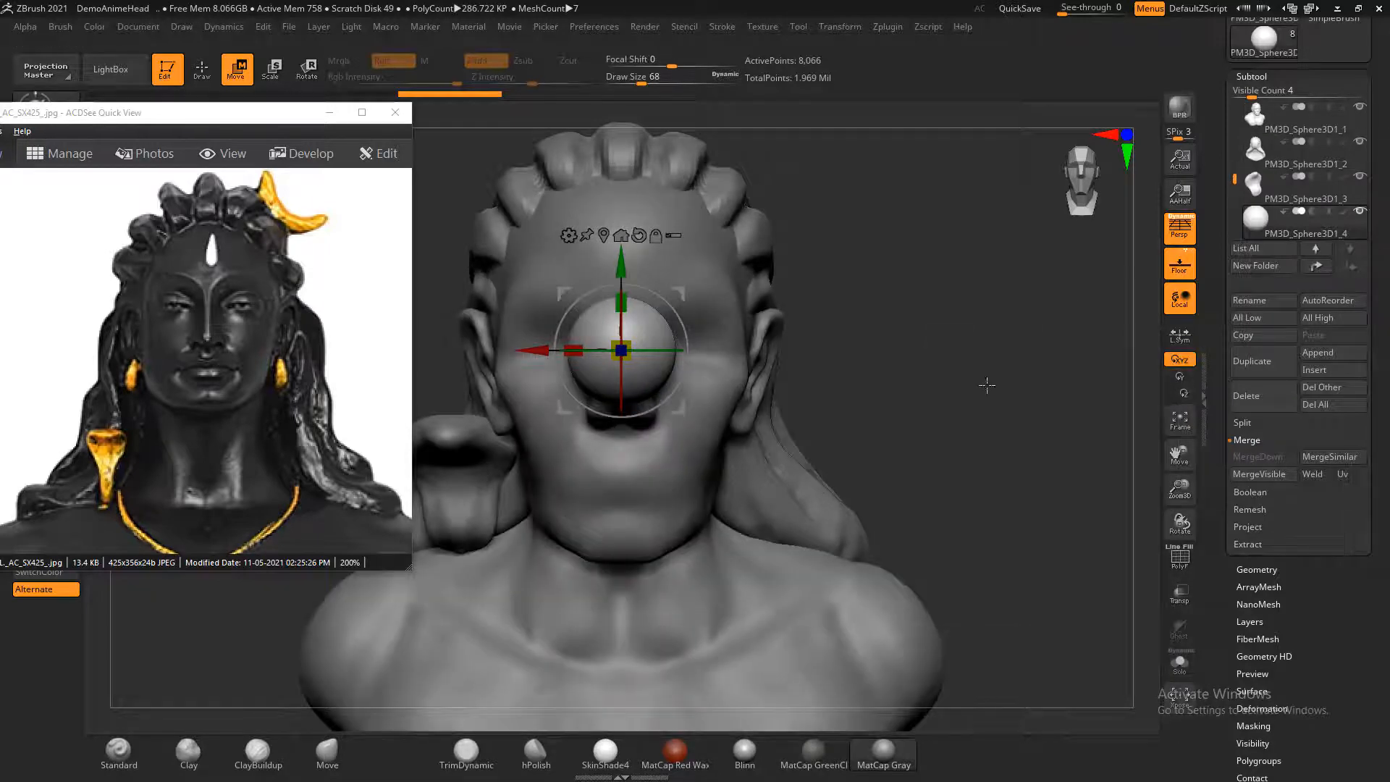
drag(981, 385, 563, 575)
drag(542, 348, 583, 348)
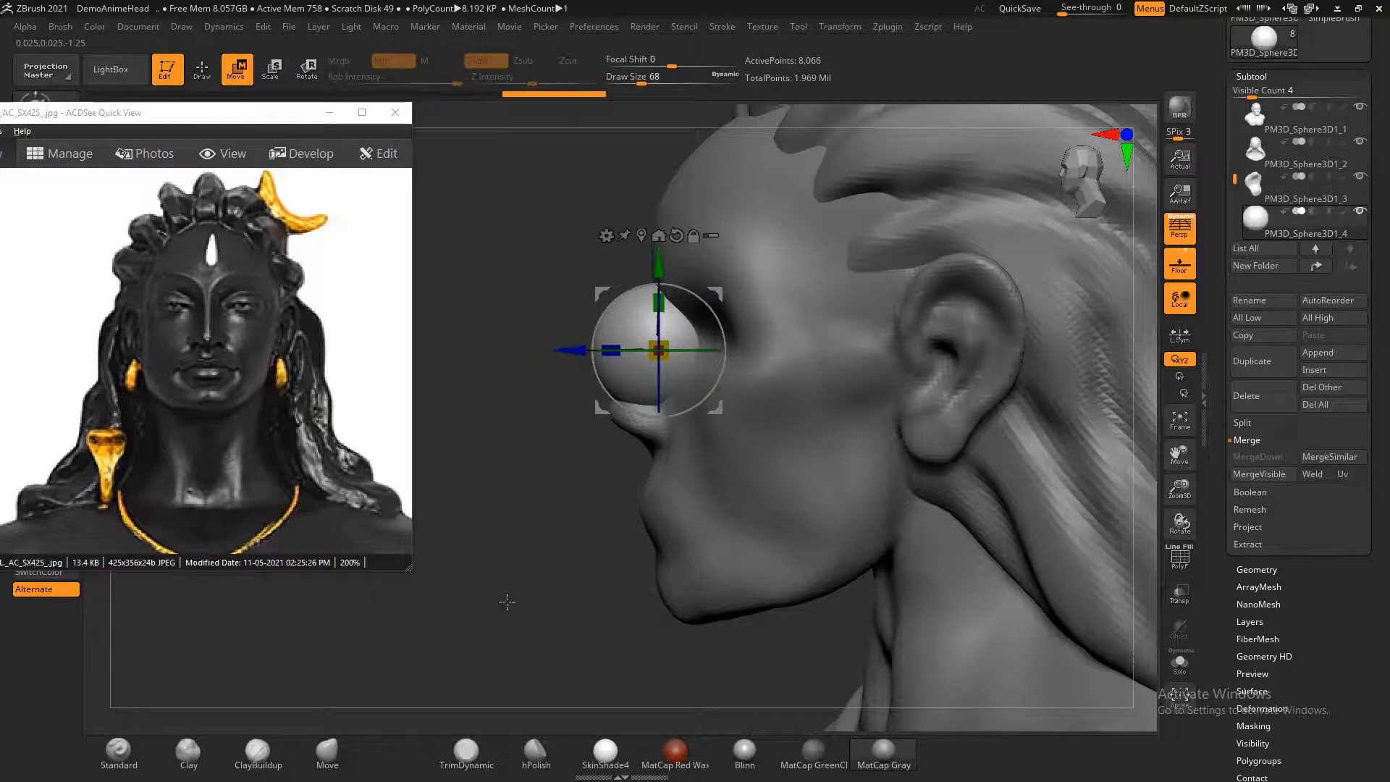
drag(724, 448, 980, 448)
drag(570, 350, 661, 351)
- Push the sphere back into the head and align it with the eye socket
drag(941, 384, 571, 488)
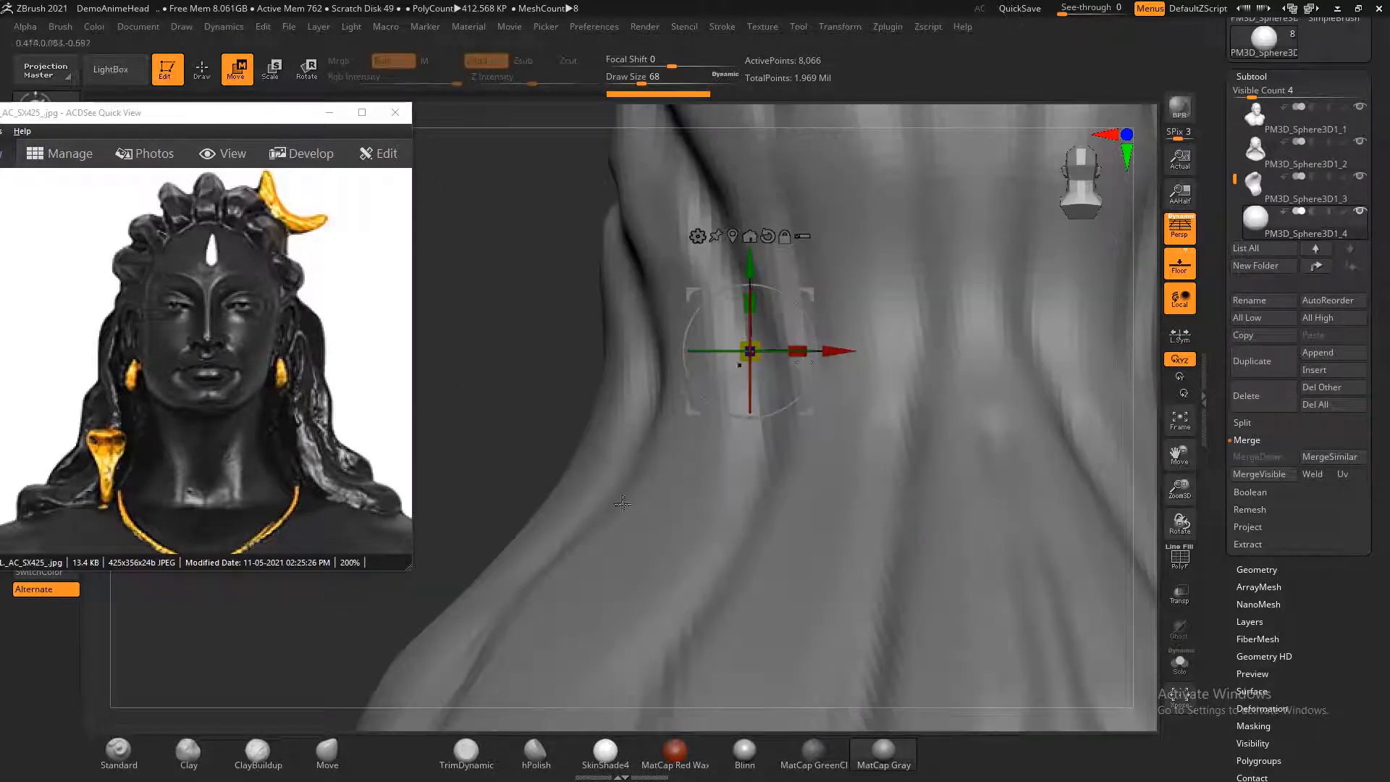
key(f)
drag(1002, 372, 571, 456)
alt+drag(501, 483, 546, 590)
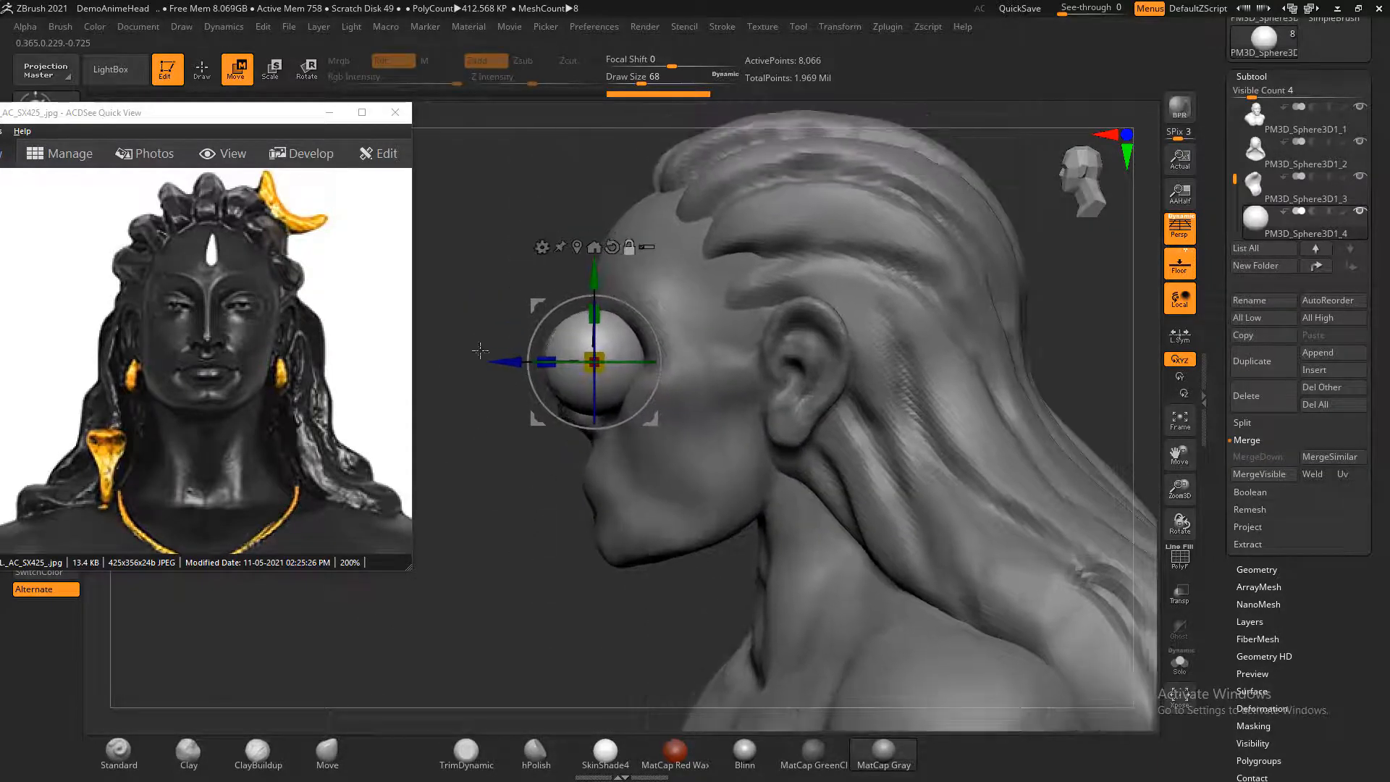
drag(510, 363, 575, 364)
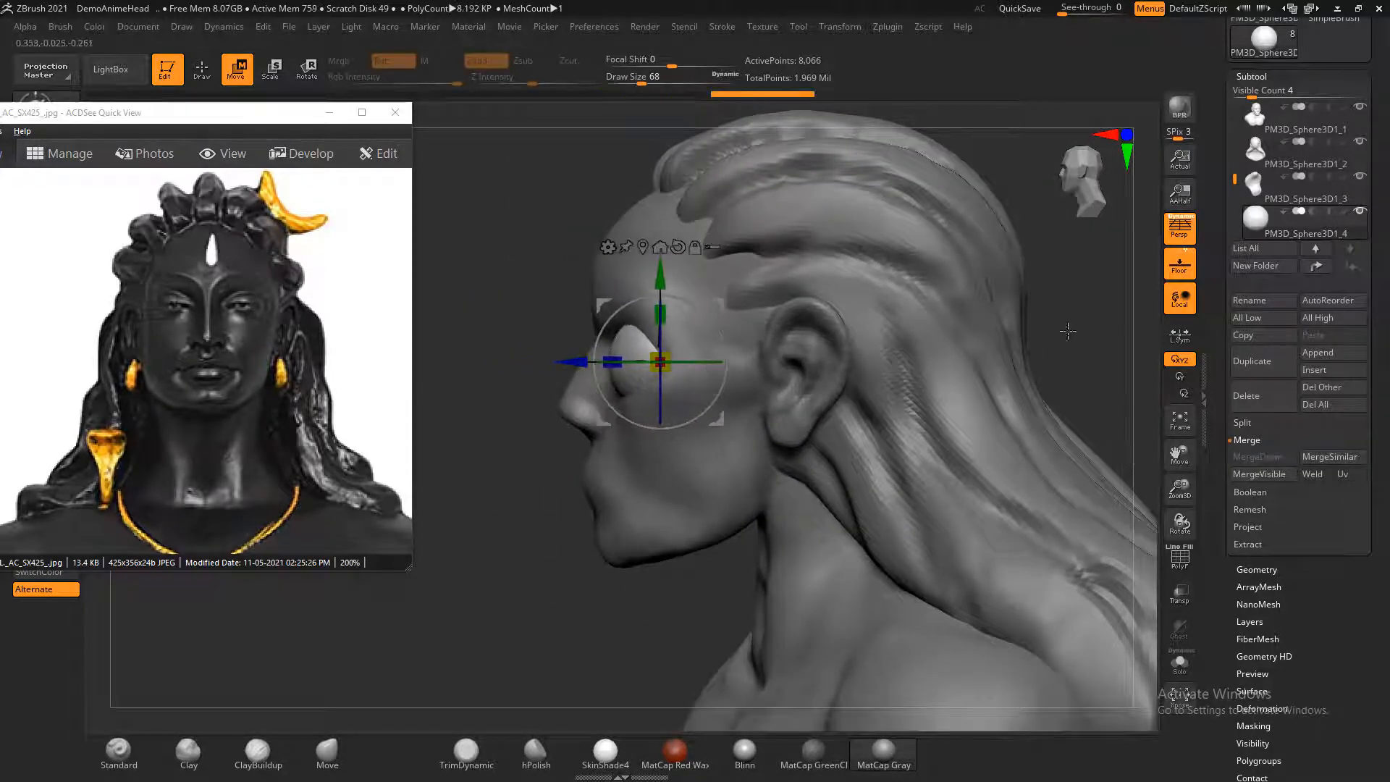
drag(1085, 335, 1131, 346)
drag(1029, 353, 1036, 391)
drag(602, 389, 572, 377)
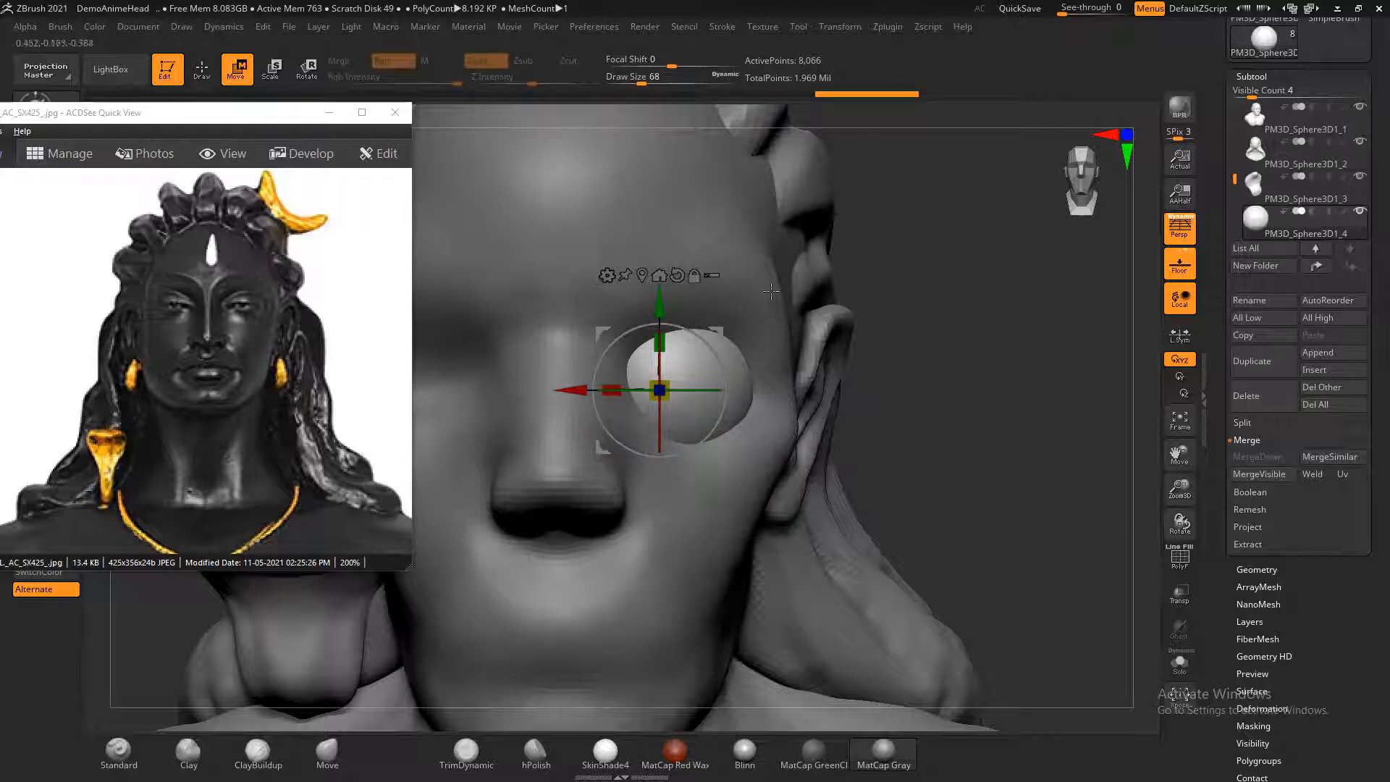
- Make the head skin the active subtool and reshape its inner eye corner around the sphere with the Move brush
alt+click(584, 209)
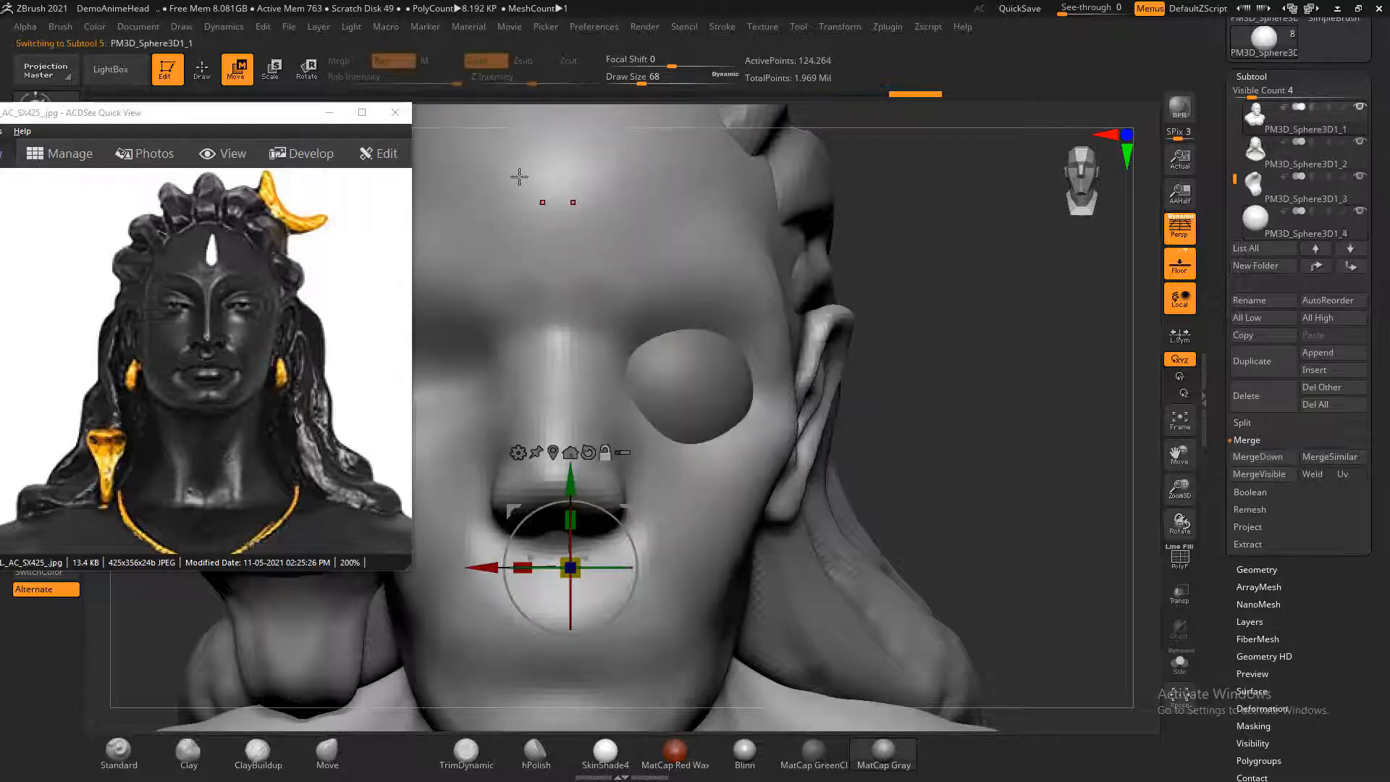
click(203, 69)
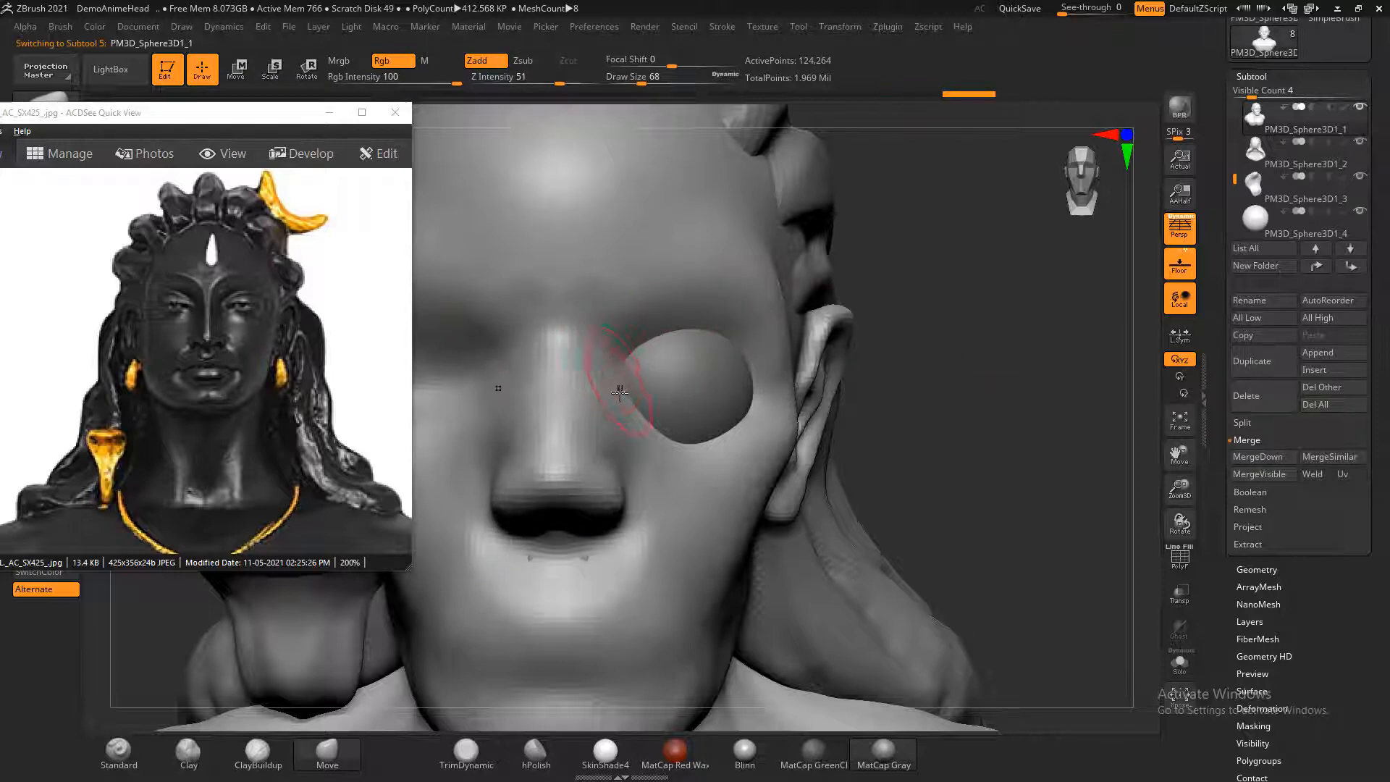
mouse_move(625, 407)
mouse_down()
mouse_move(618, 350)
mouse_move(635, 318)
mouse_up()
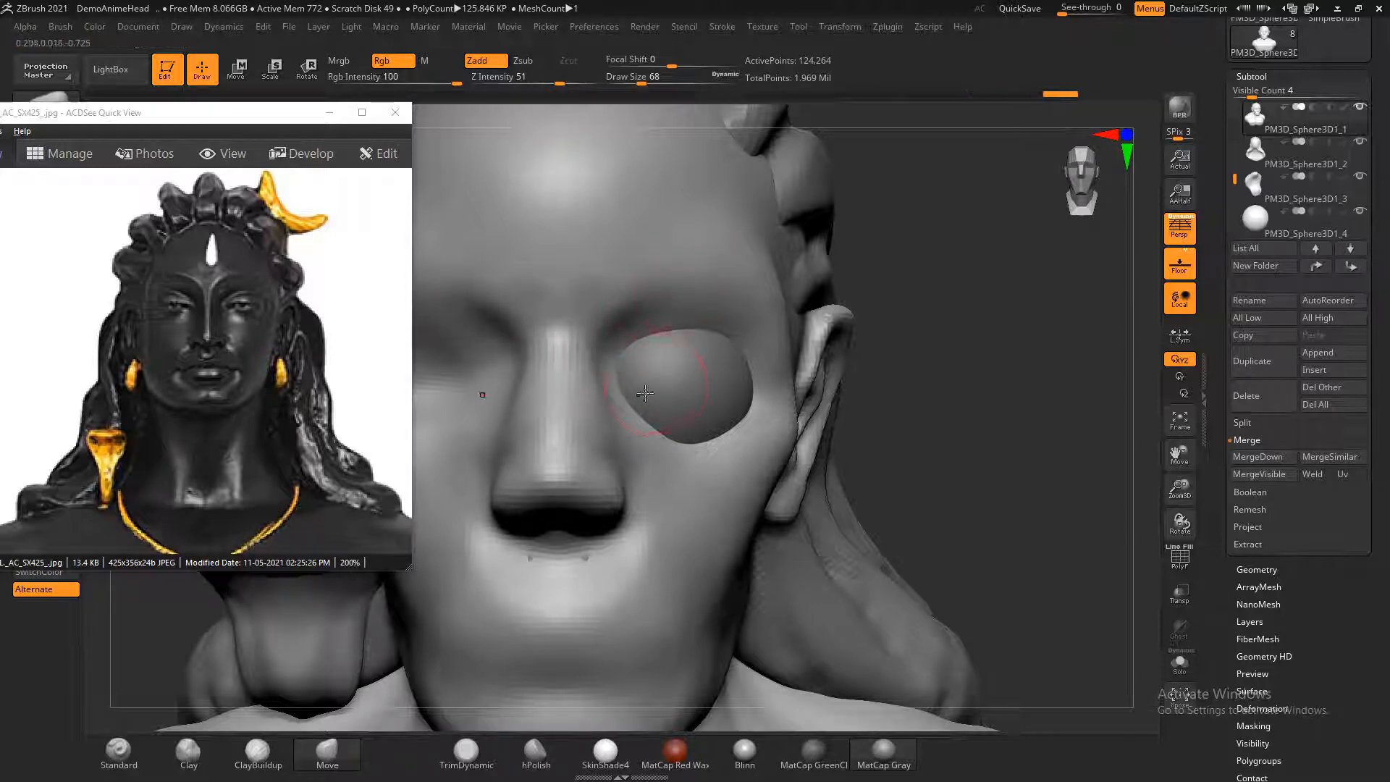
- Carve the crease between brow and upper eye socket with the Standard brush in subtract mode, and smooth around the socket
click(119, 753)
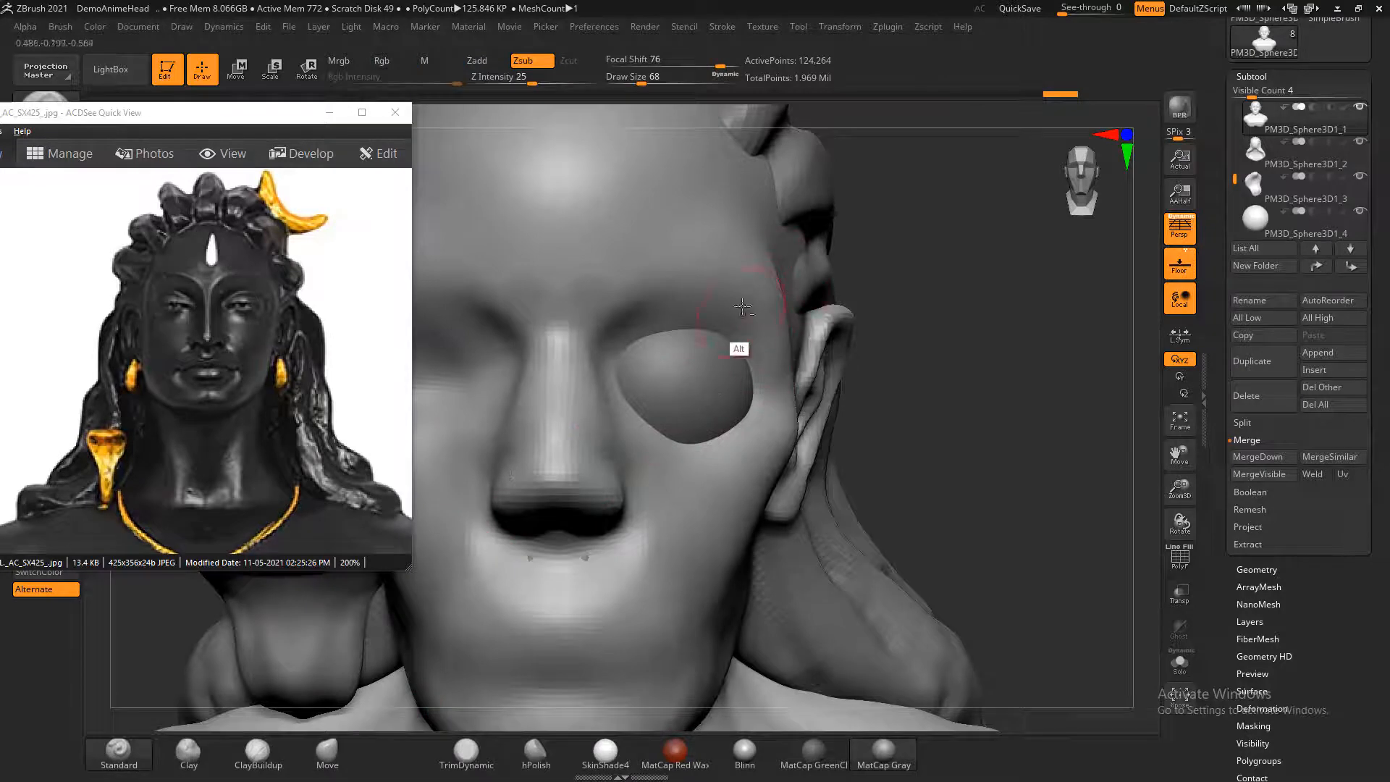
alt+drag(741, 307, 645, 323)
alt+drag(737, 300, 648, 321)
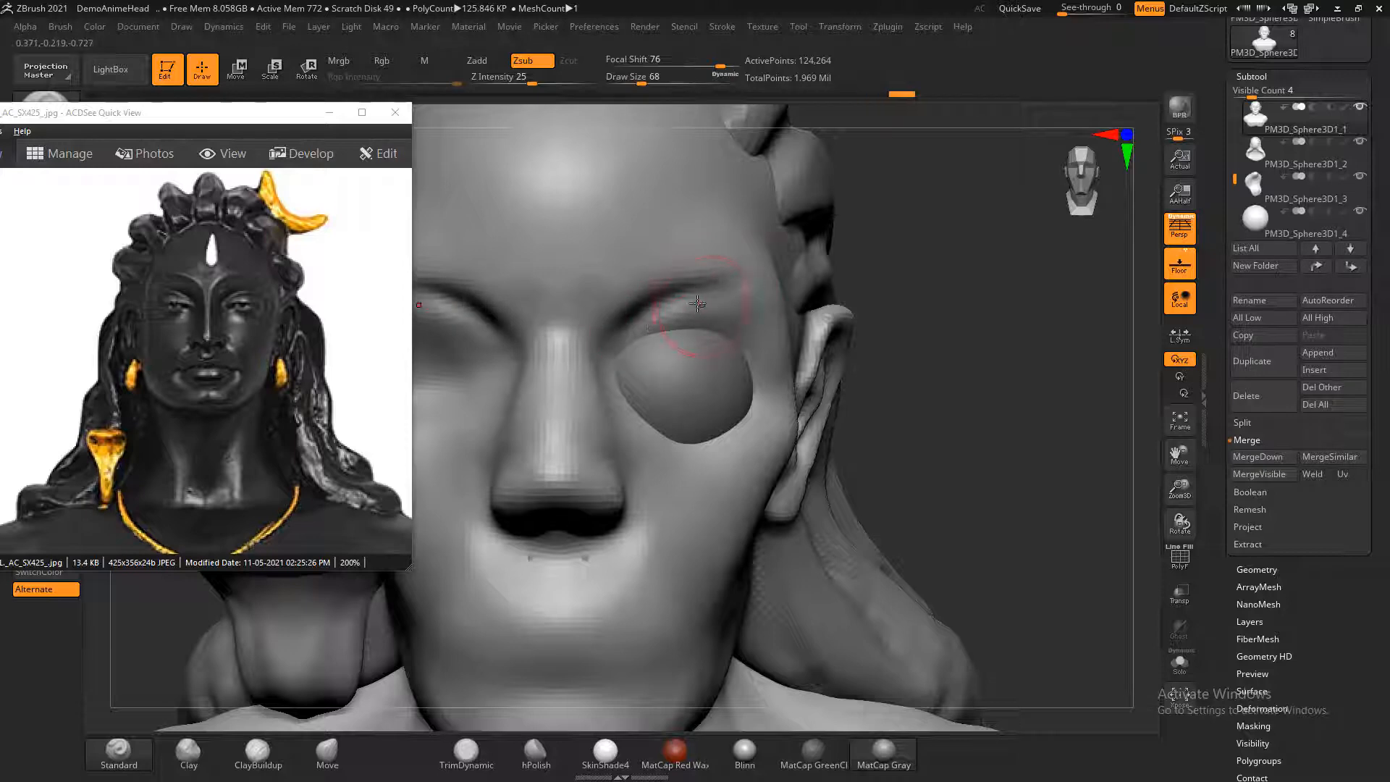
mouse_move(753, 331)
shift+mouse_down()
mouse_move(696, 313)
mouse_move(613, 335)
mouse_move(640, 467)
shift+mouse_up()
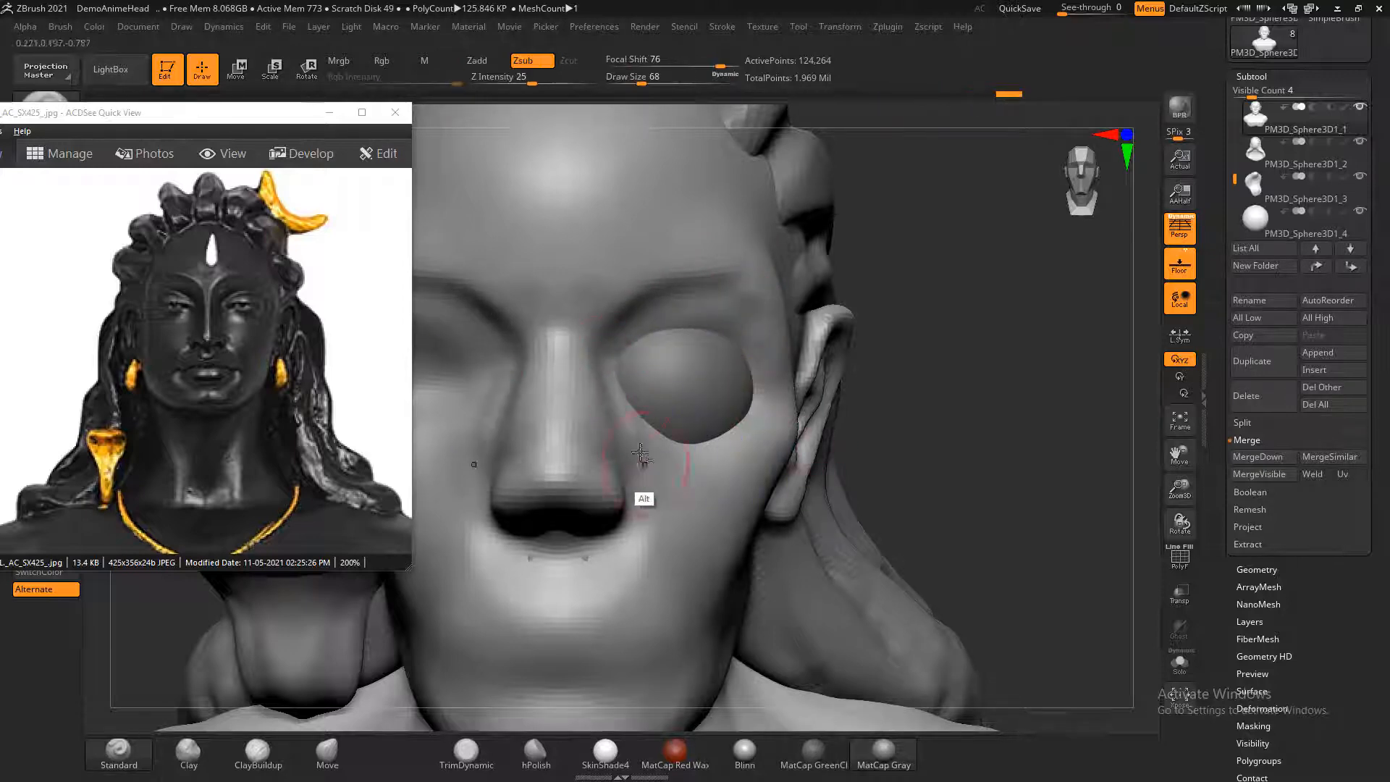
alt+drag(607, 376, 640, 476)
key(ctrl+z)
key(ctrl+z)
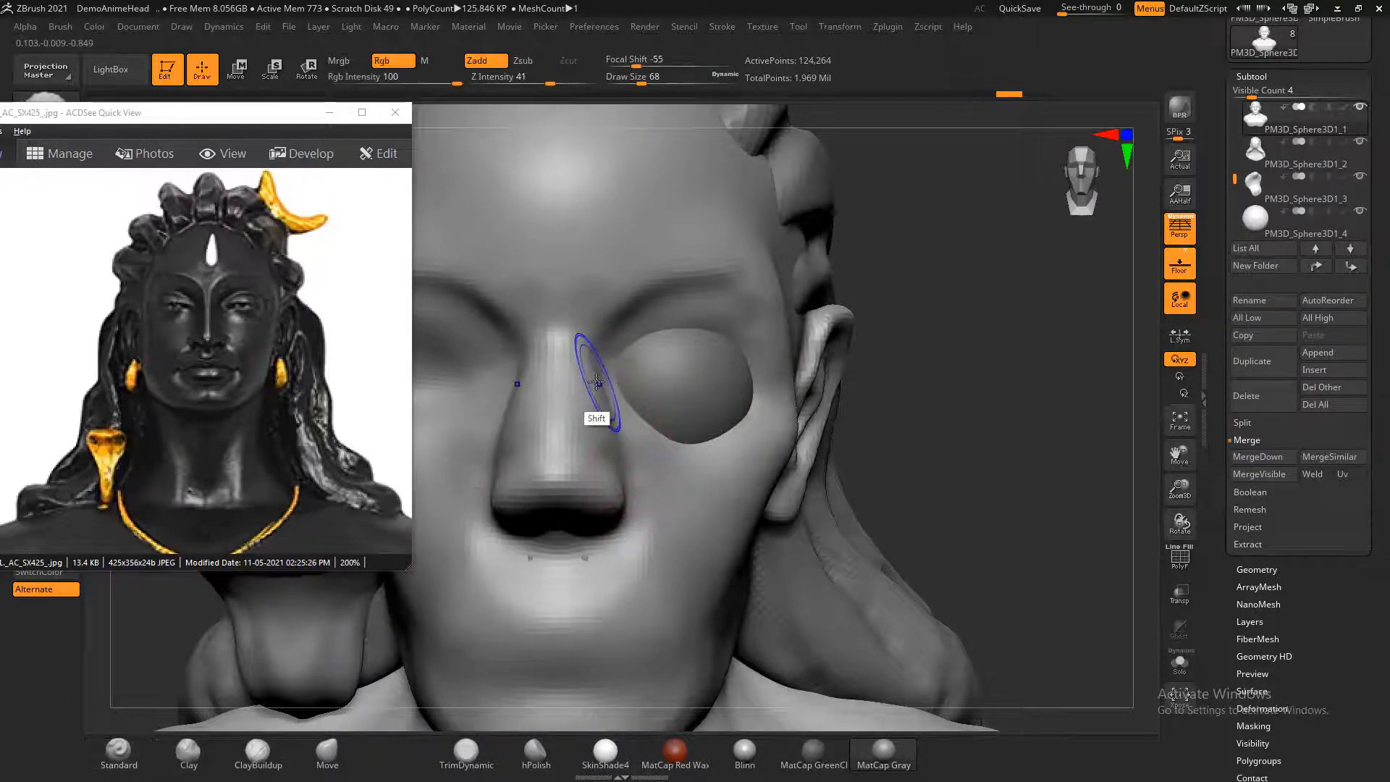
- Smooth the skin between the side of the nose bridge and the inner eye corner
mouse_move(595, 380)
shift+mouse_down()
mouse_move(624, 433)
mouse_move(642, 395)
shift+mouse_up()
drag(960, 353, 898, 365)
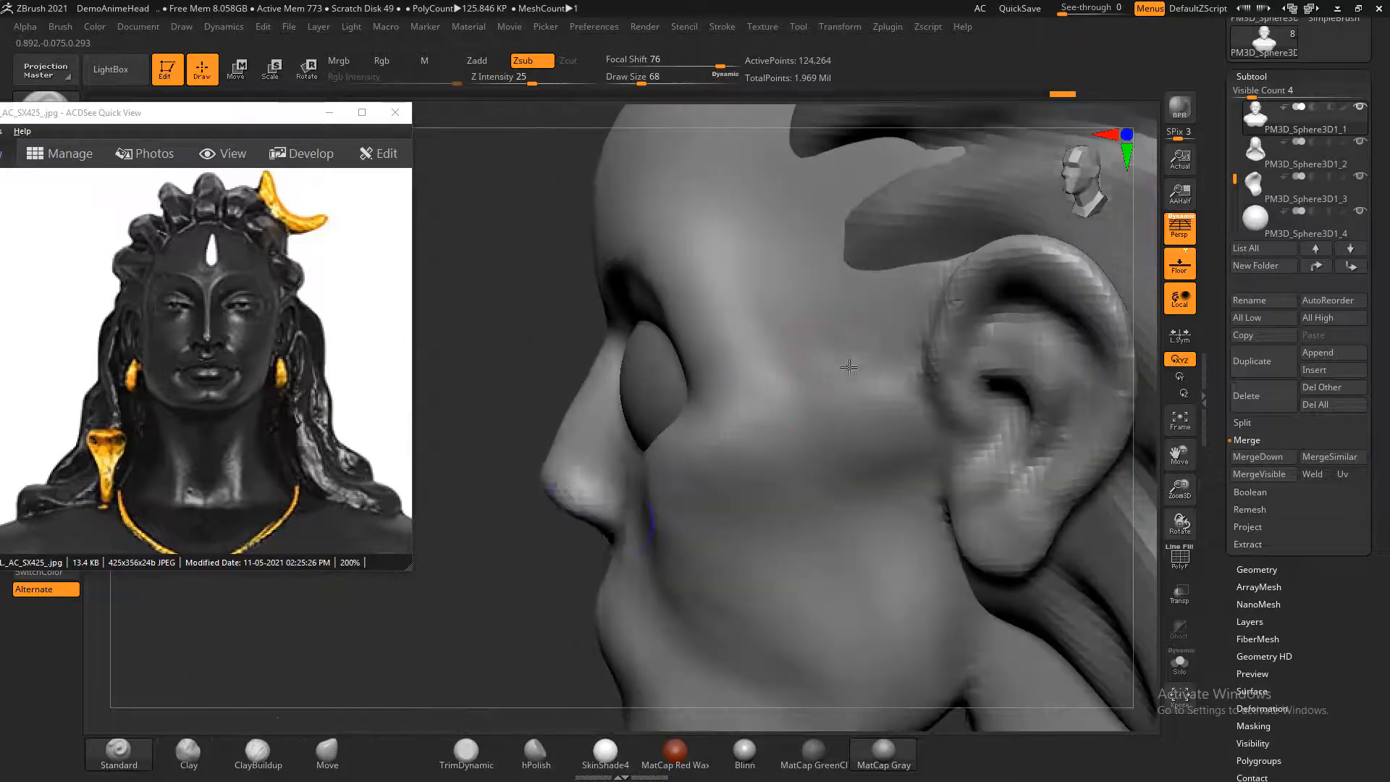
alt+drag(511, 589, 877, 410)
- Select the eyeball sphere and raise it slightly in the eye socket, checking its fit from the front and side
click(1287, 233)
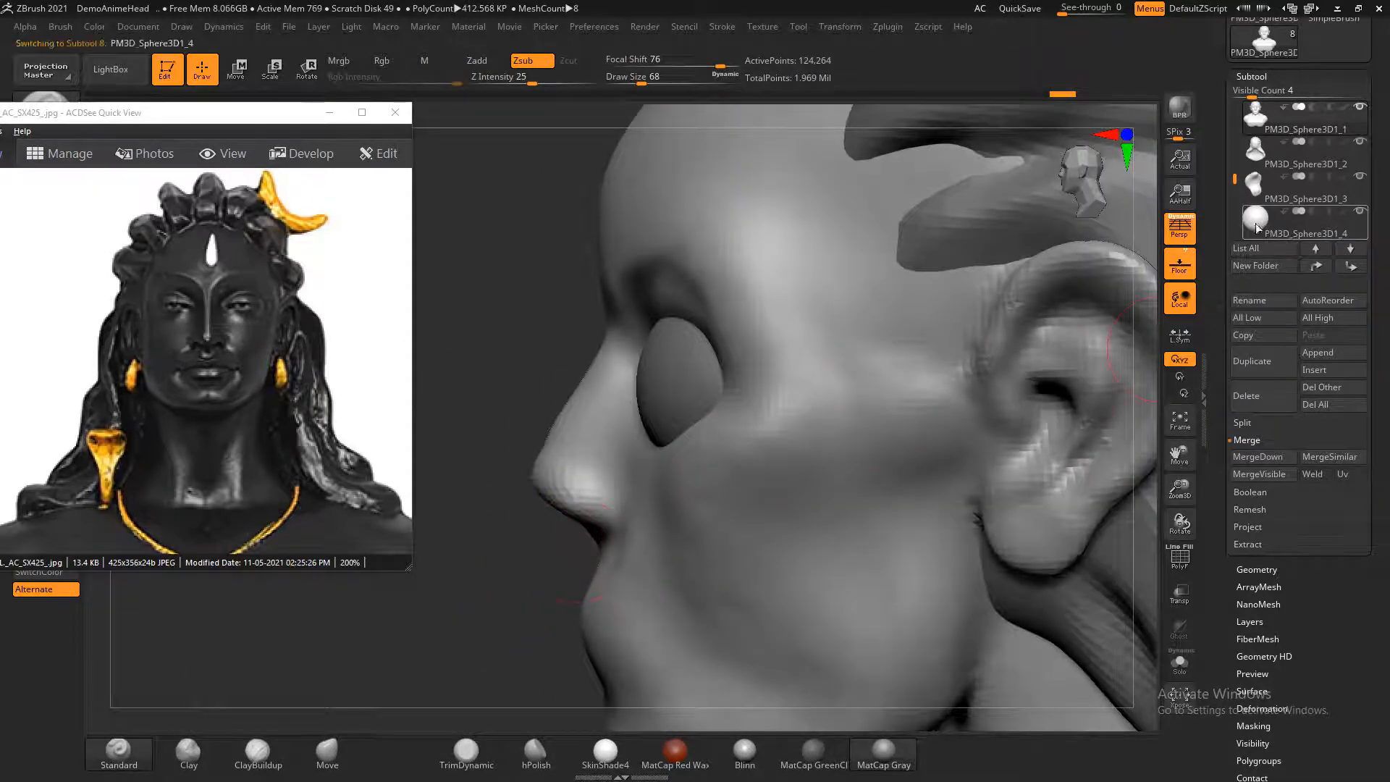
click(236, 69)
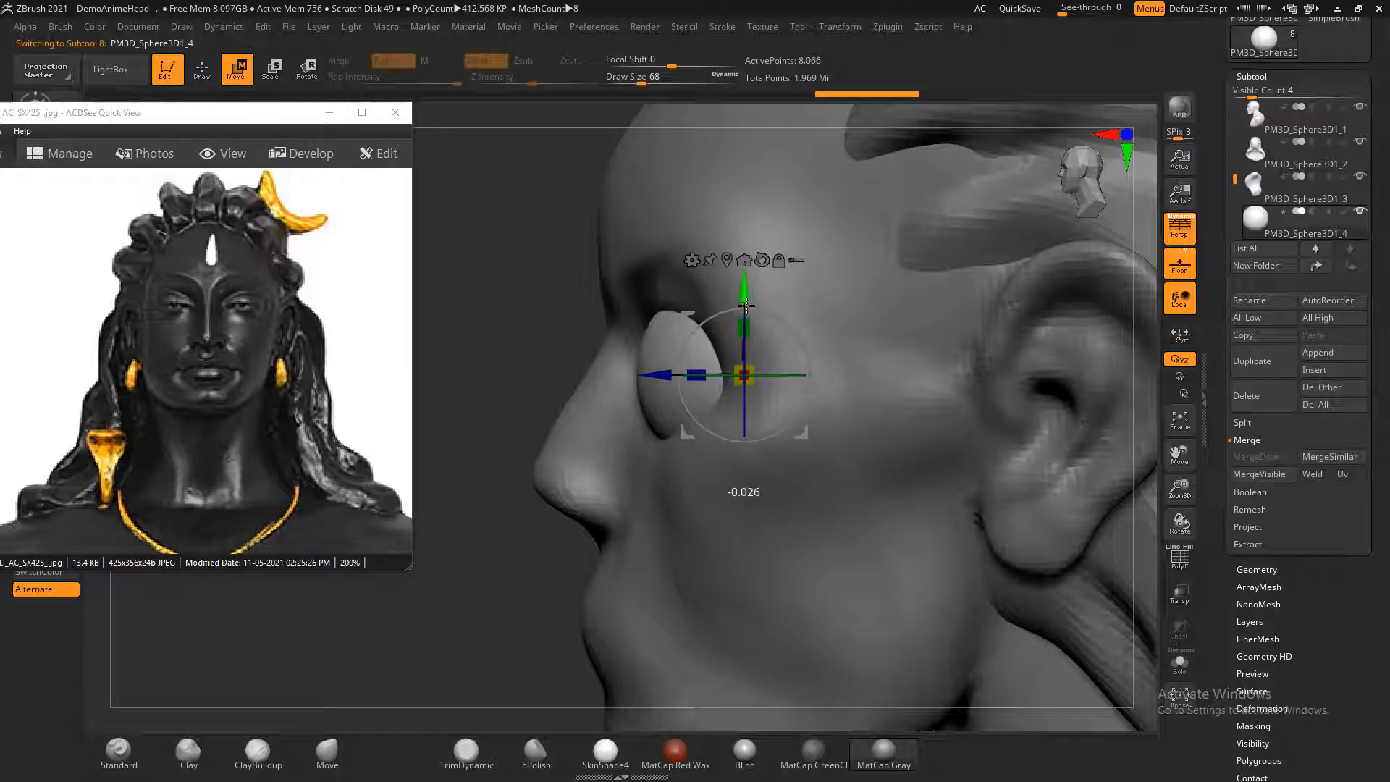
shift+drag(534, 347, 1028, 400)
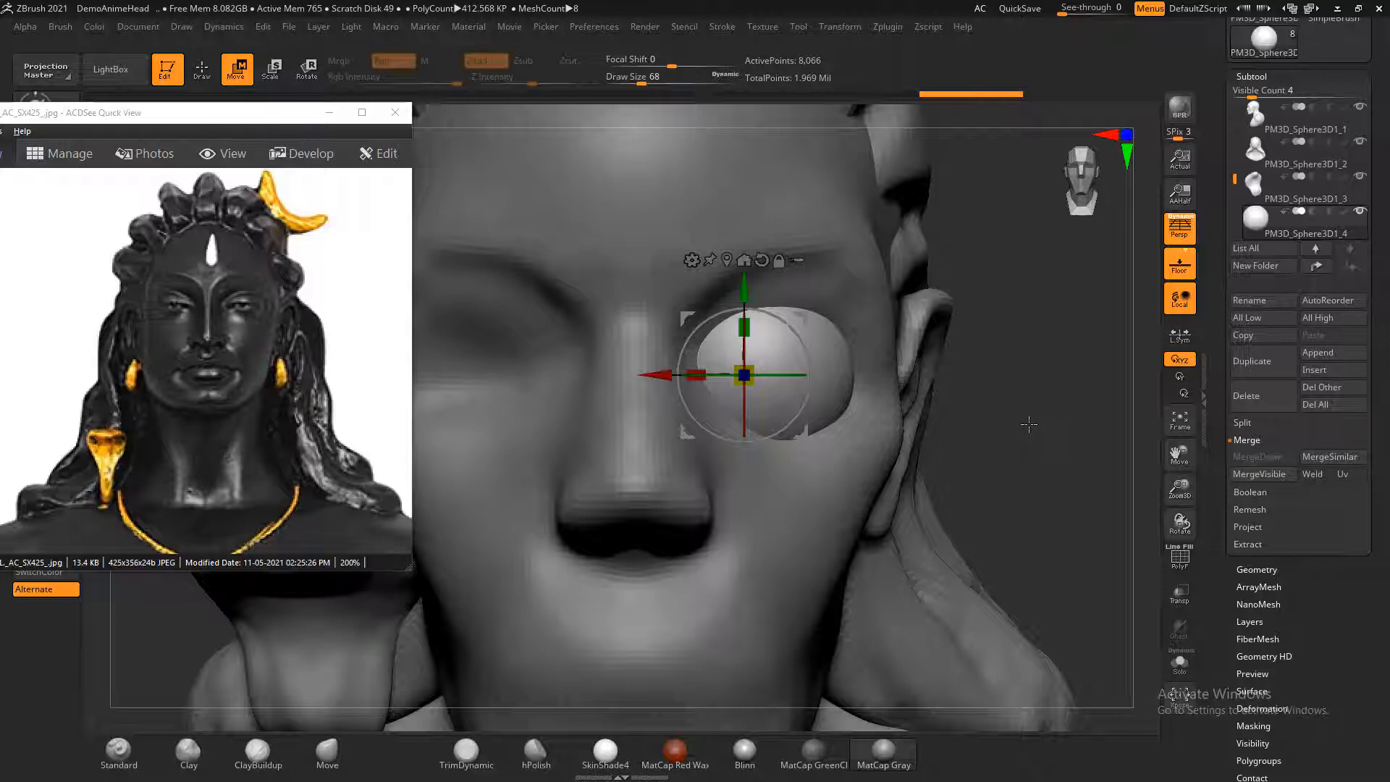
drag(1030, 425, 556, 576)
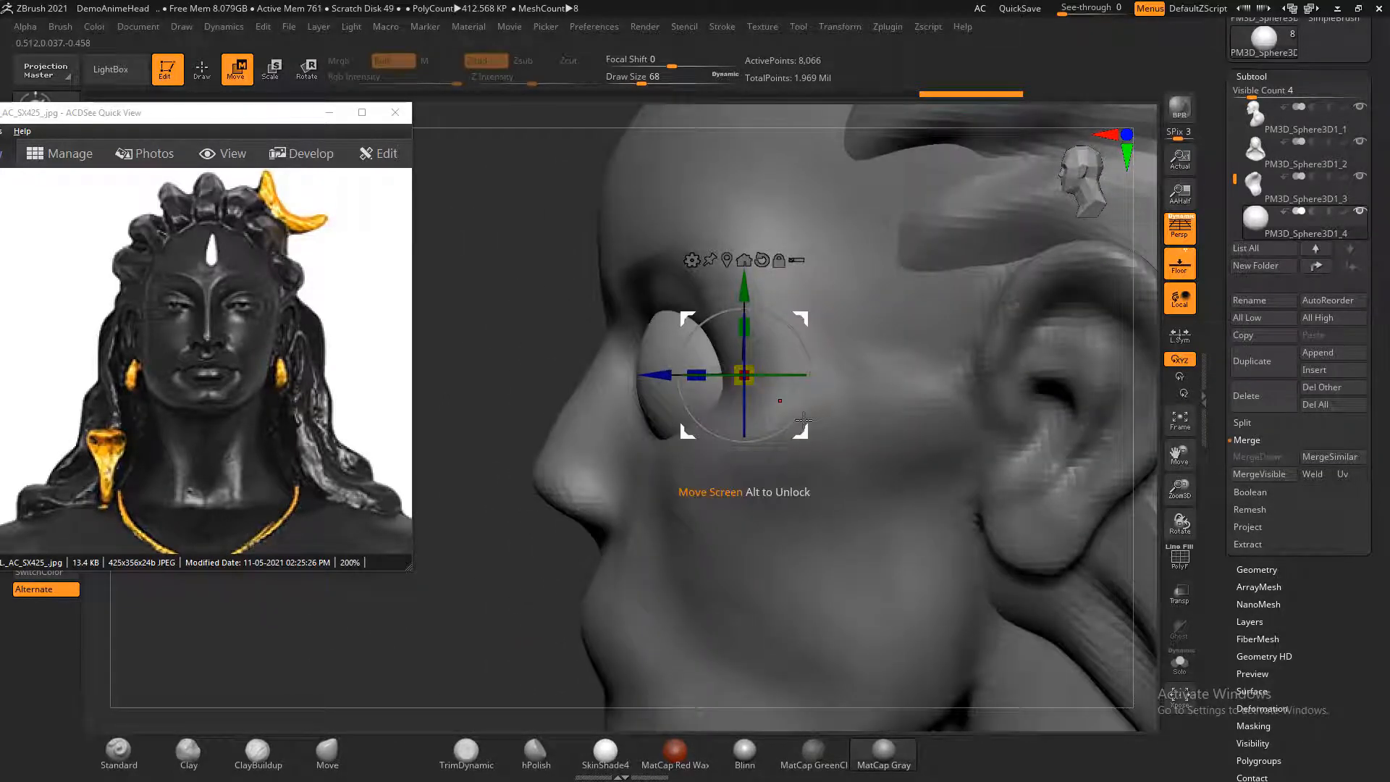
- Duplicate the eyeball sphere and hide the original so that it stays as a backup
click(1260, 366)
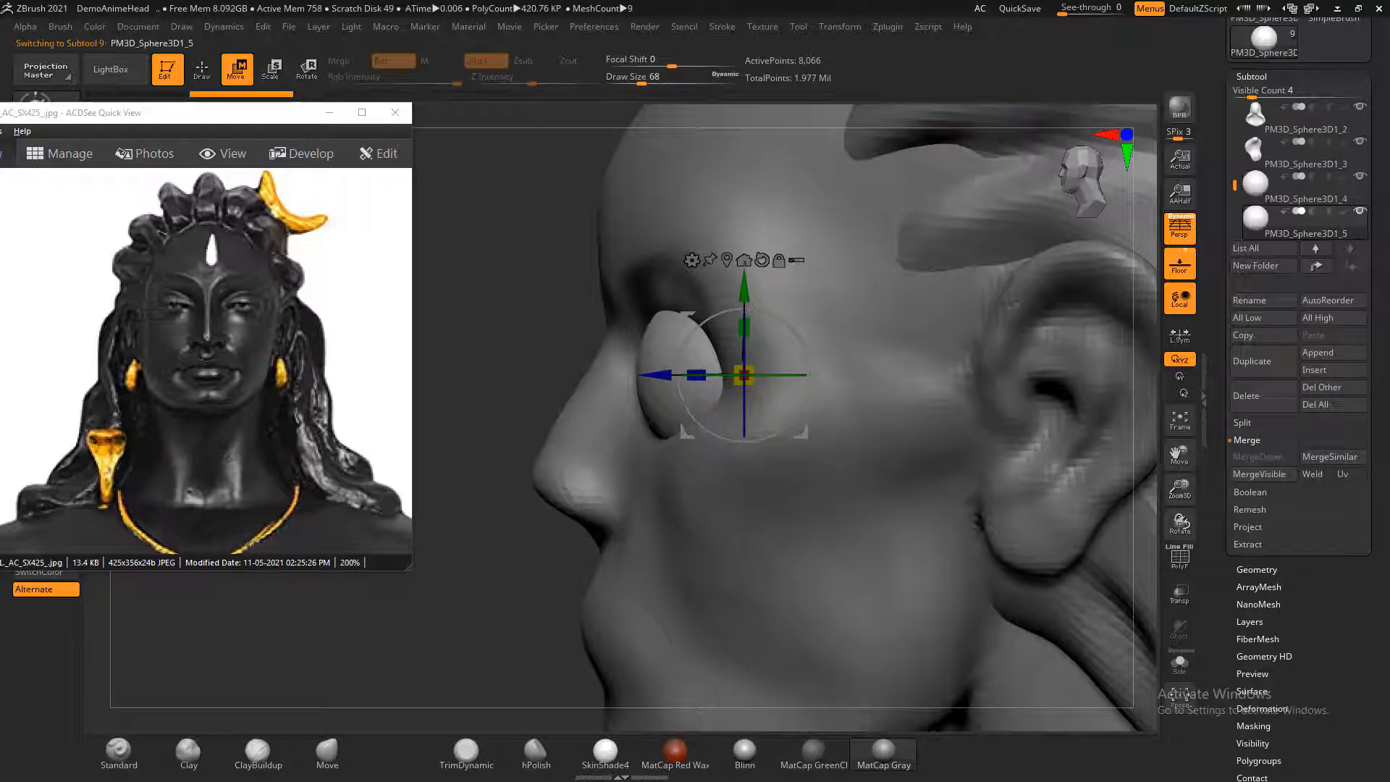
click(1359, 176)
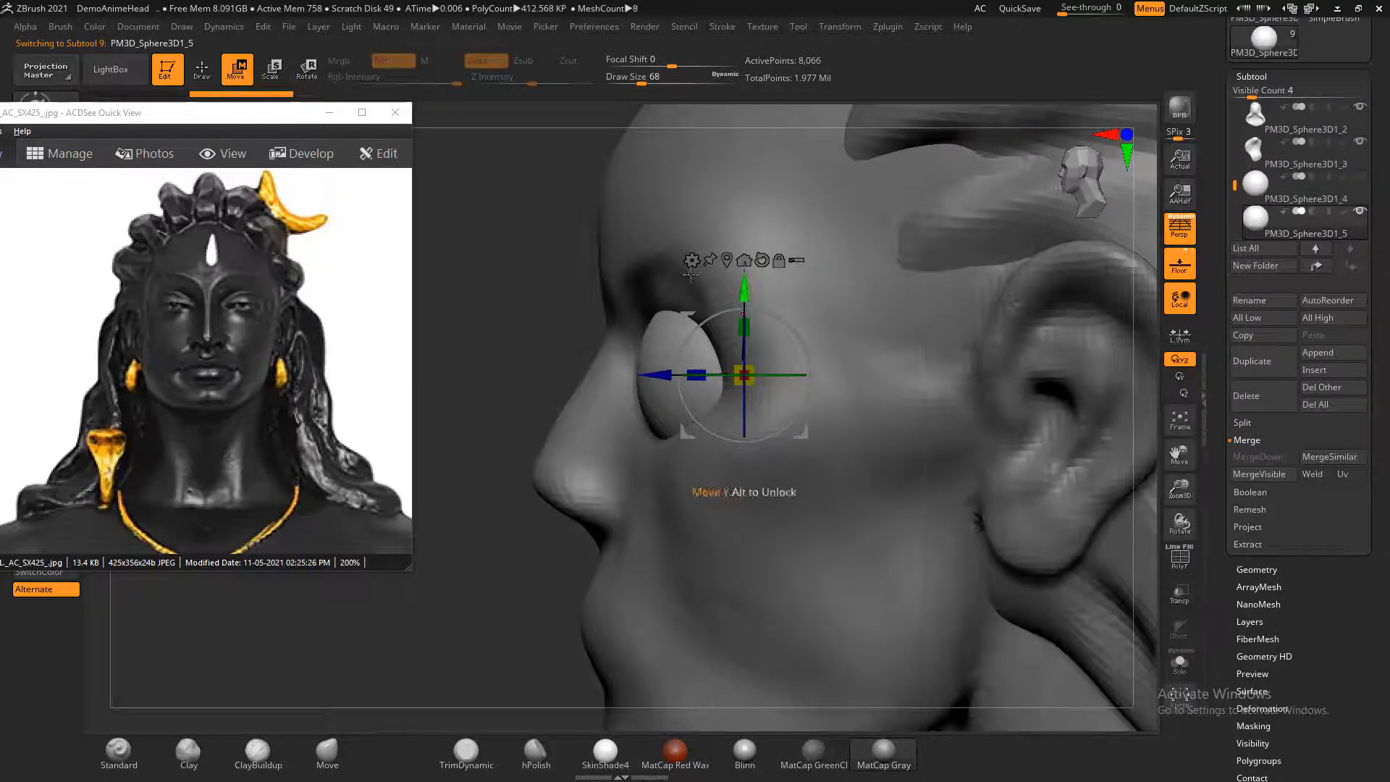
drag(731, 341, 990, 358)
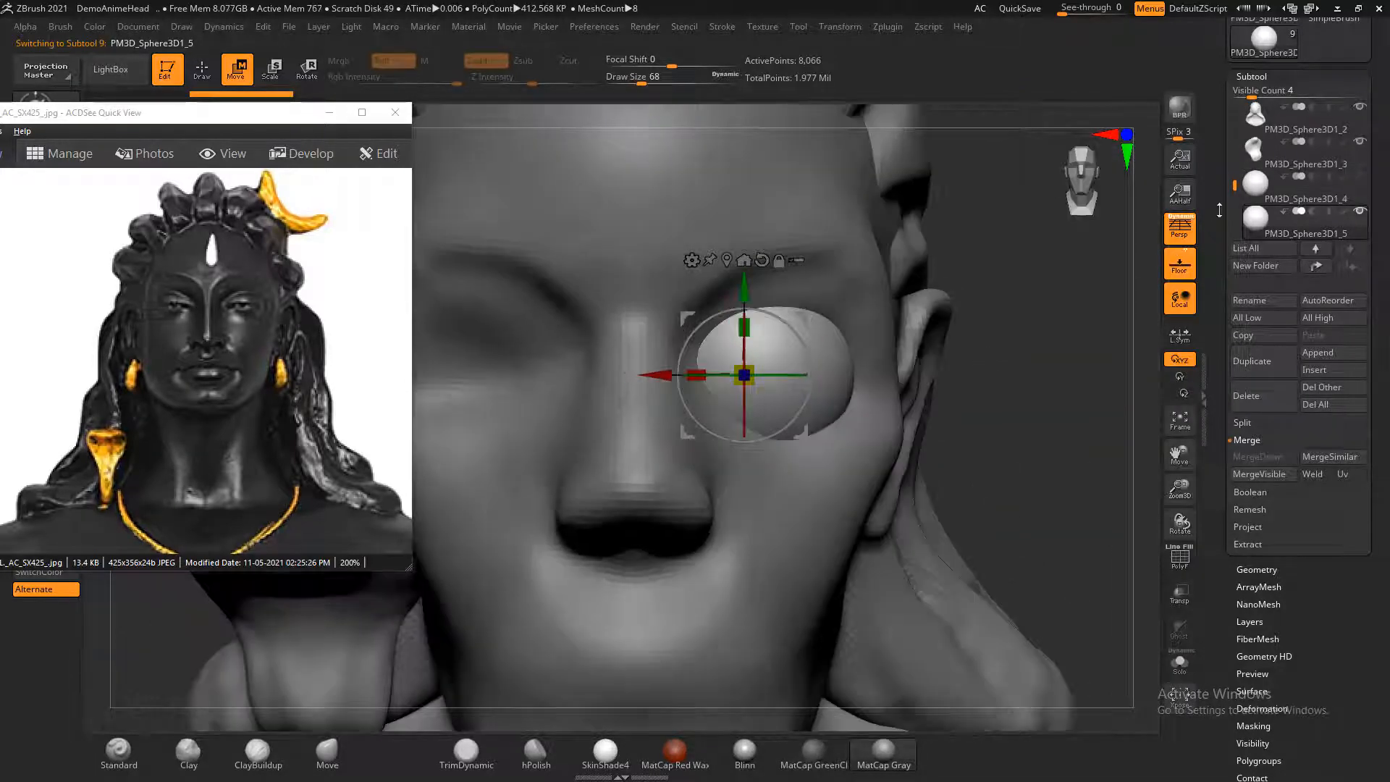
- Duplicate the eyeball again and mirror the new copy across the X axis into the opposite eye socket
click(1274, 367)
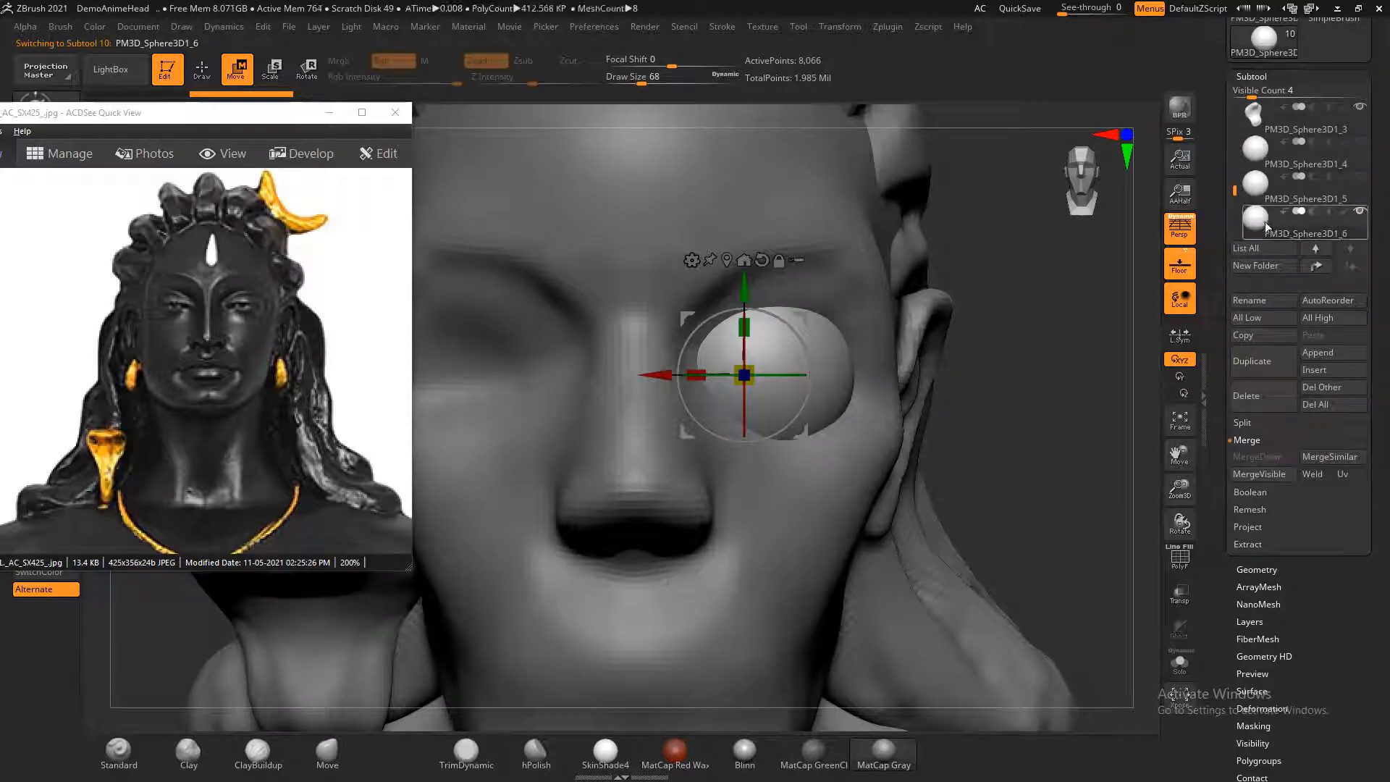
mouse_move(1264, 226)
scroll(1281, 426, down, 6)
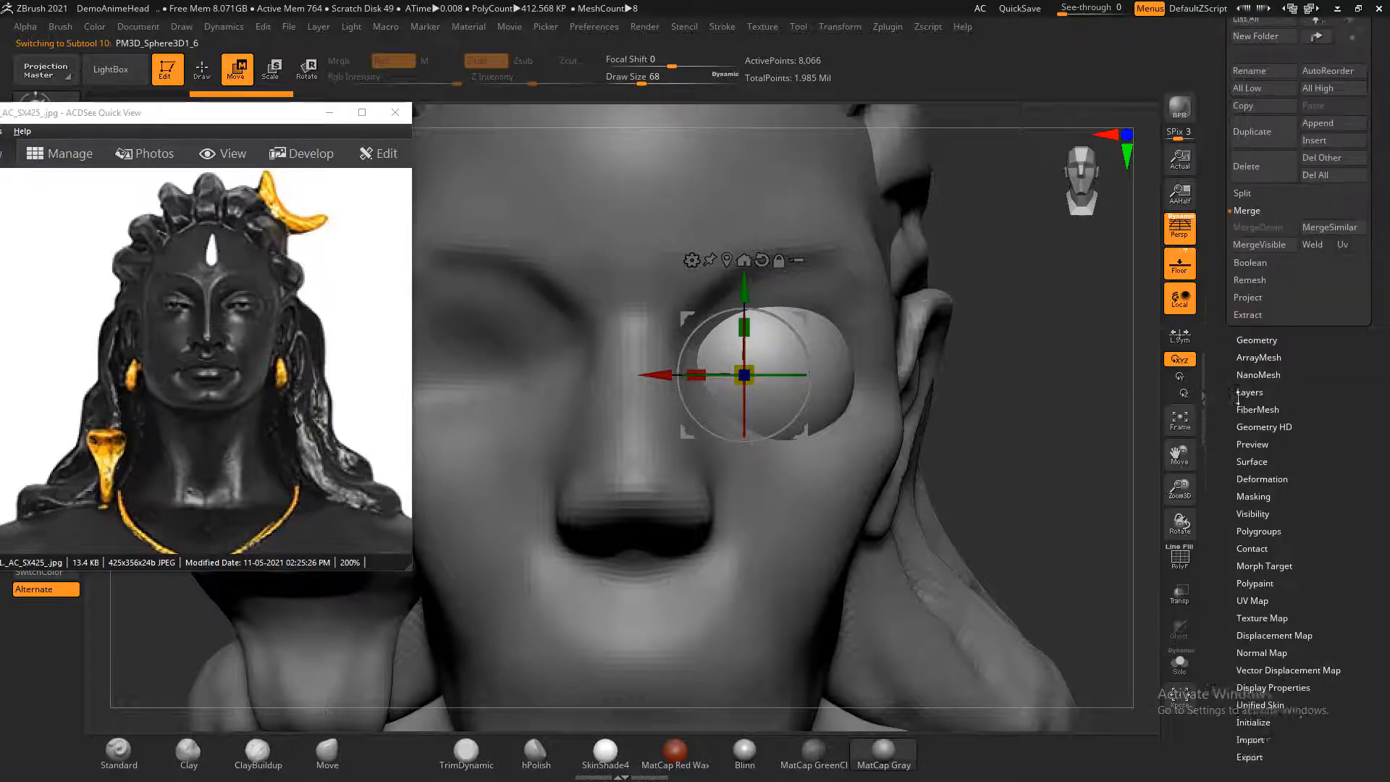
click(1261, 432)
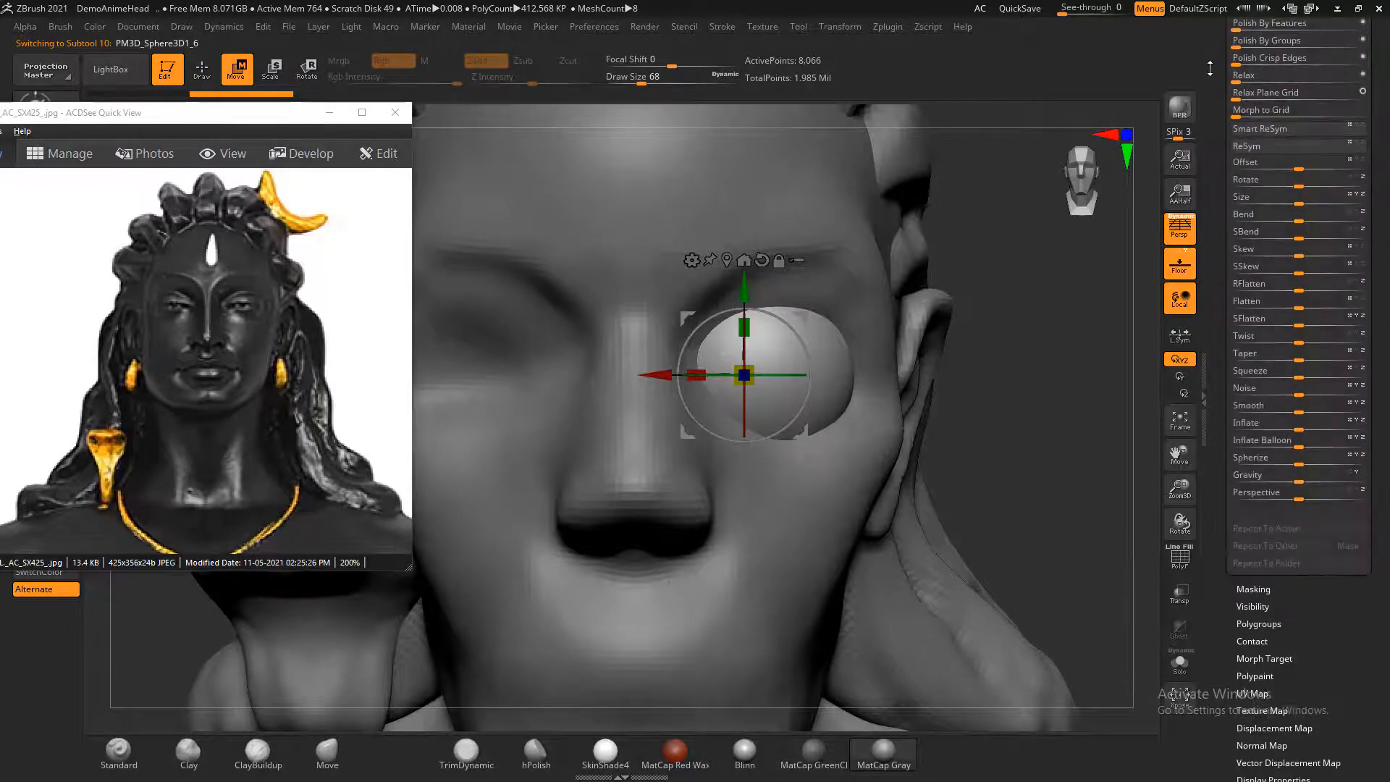
scroll(1242, 139, up, 4)
click(1247, 144)
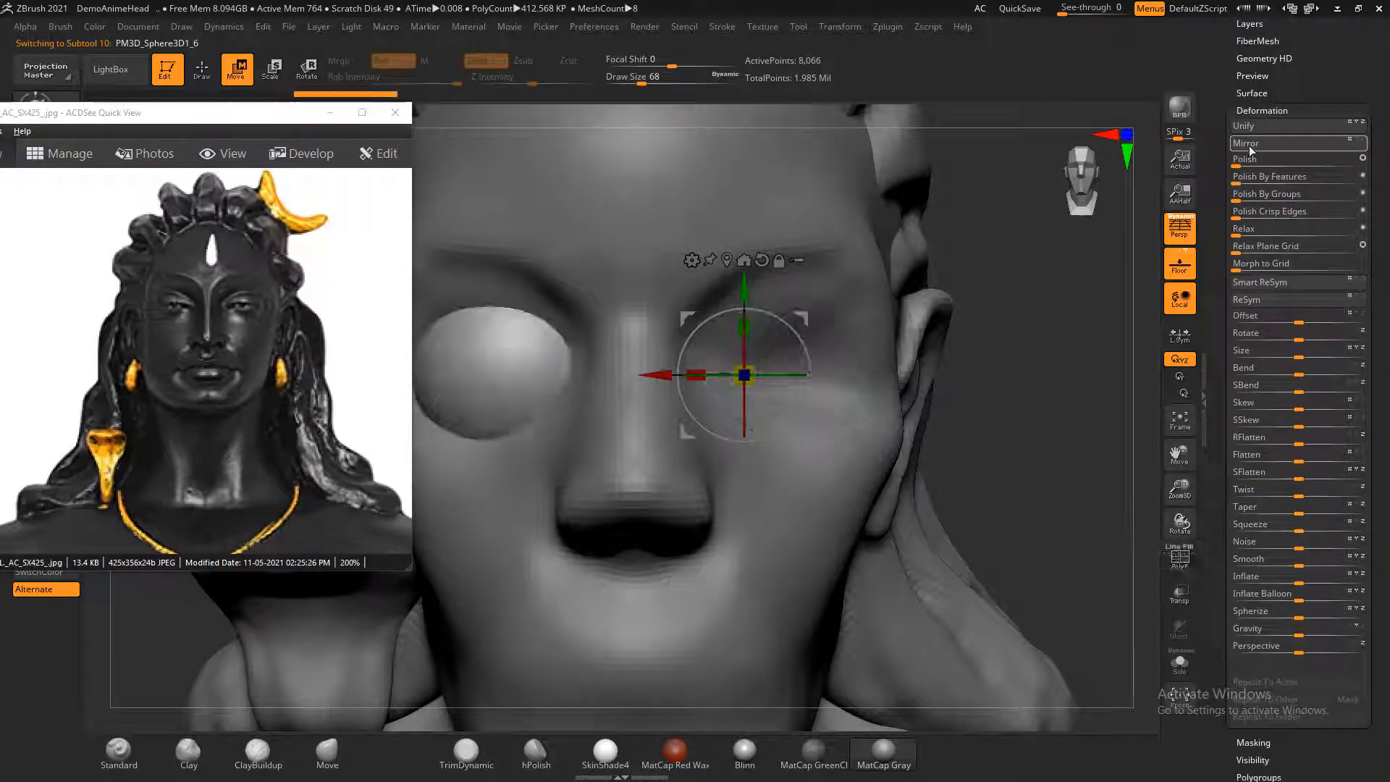
- Show the first eyeball copy again so both eyes can be seen together on the whole head
scroll(1211, 158, up, 8)
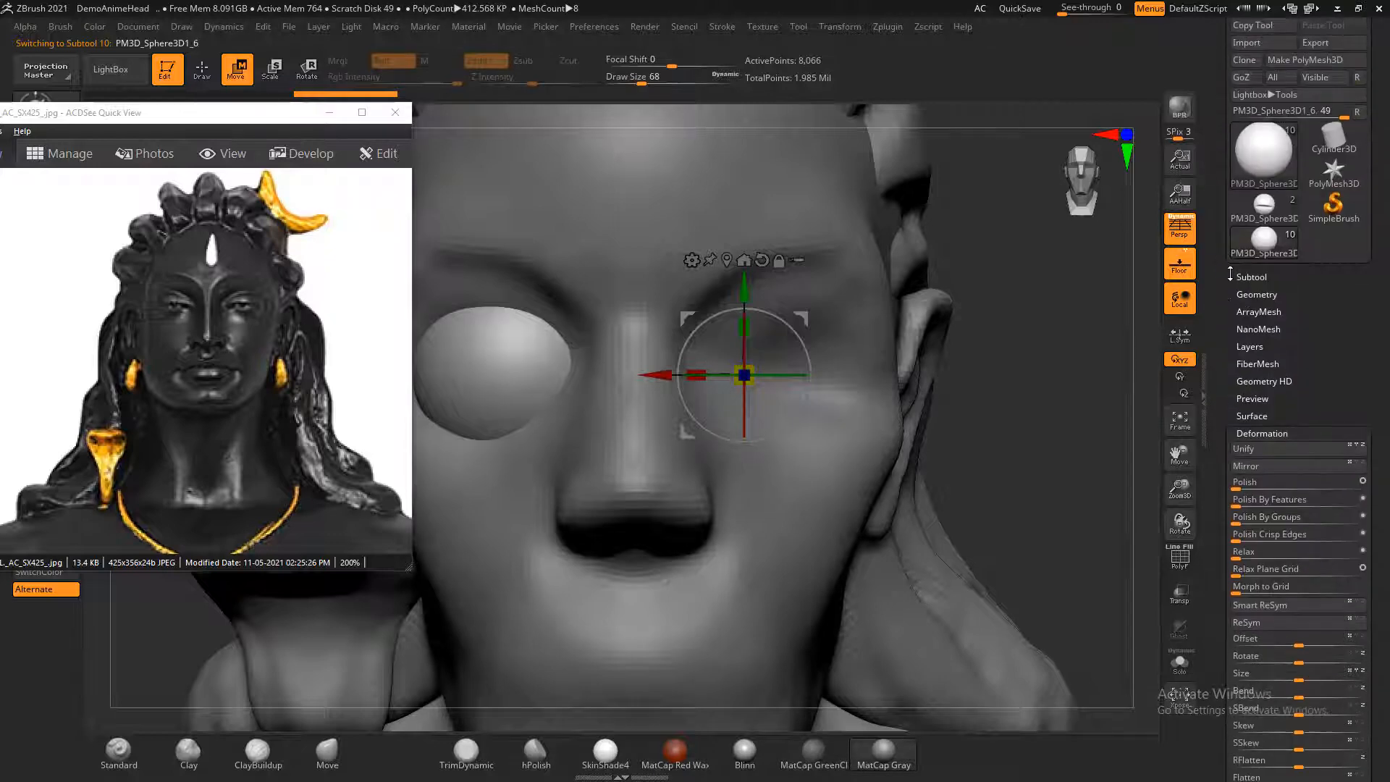
click(1360, 376)
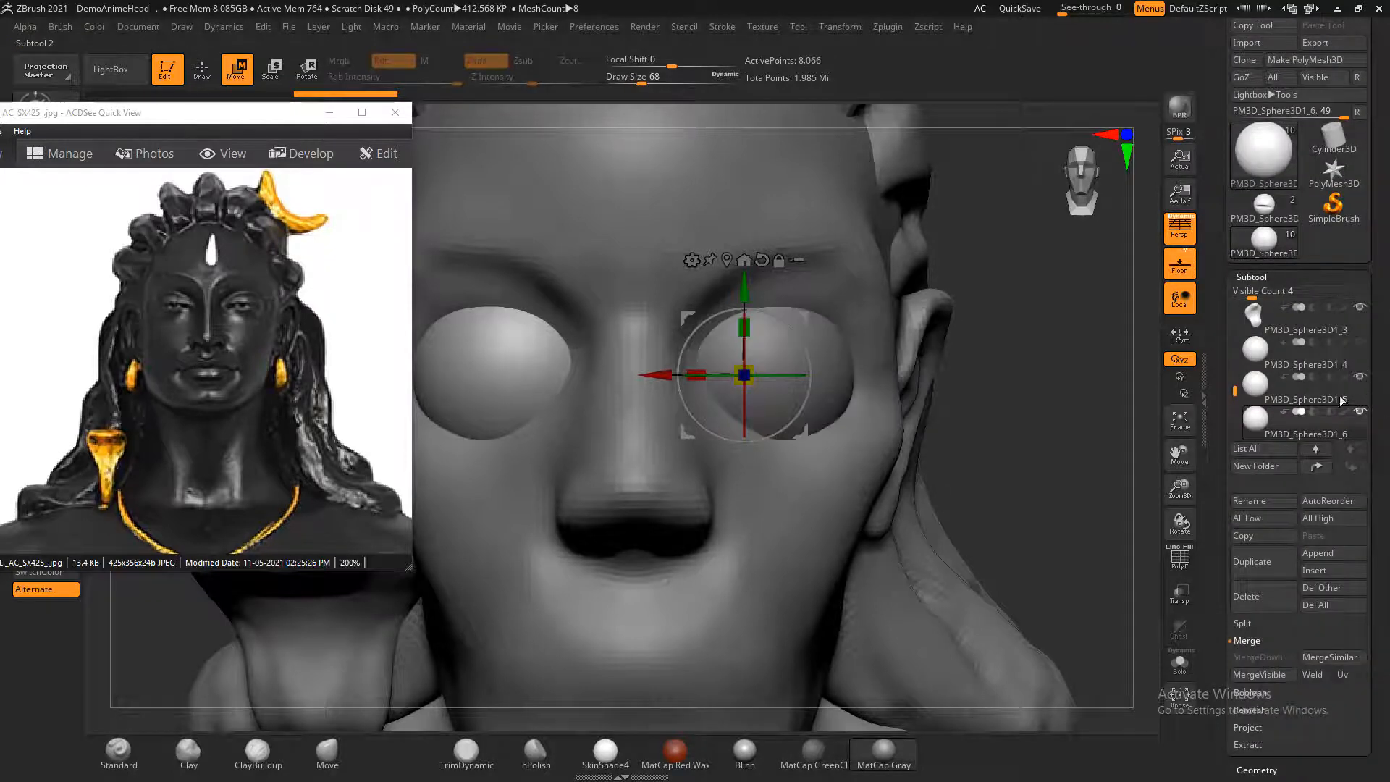
alt+drag(1080, 395, 1013, 330)
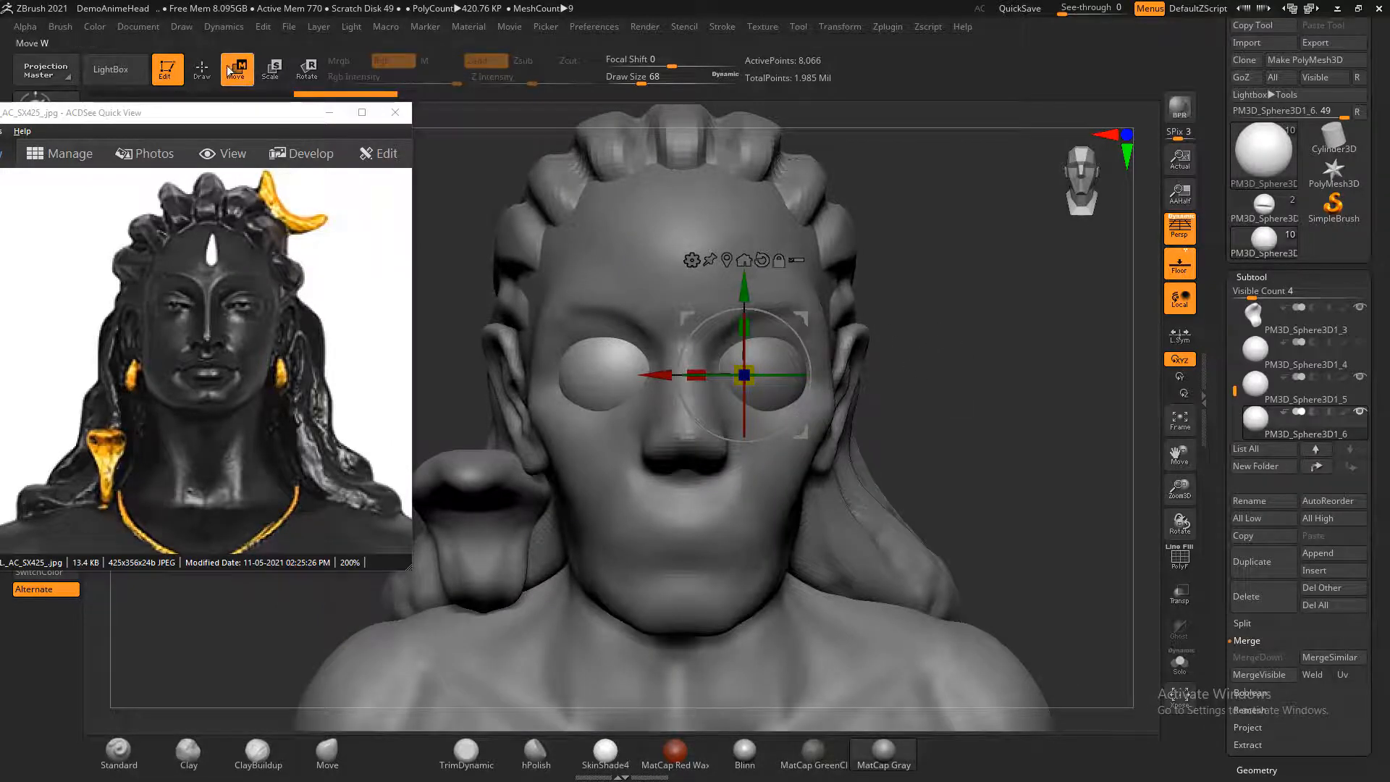
- Switch to Draw mode and move the head skin subtool down the subtool list to directly above the two eyeball copies
click(202, 69)
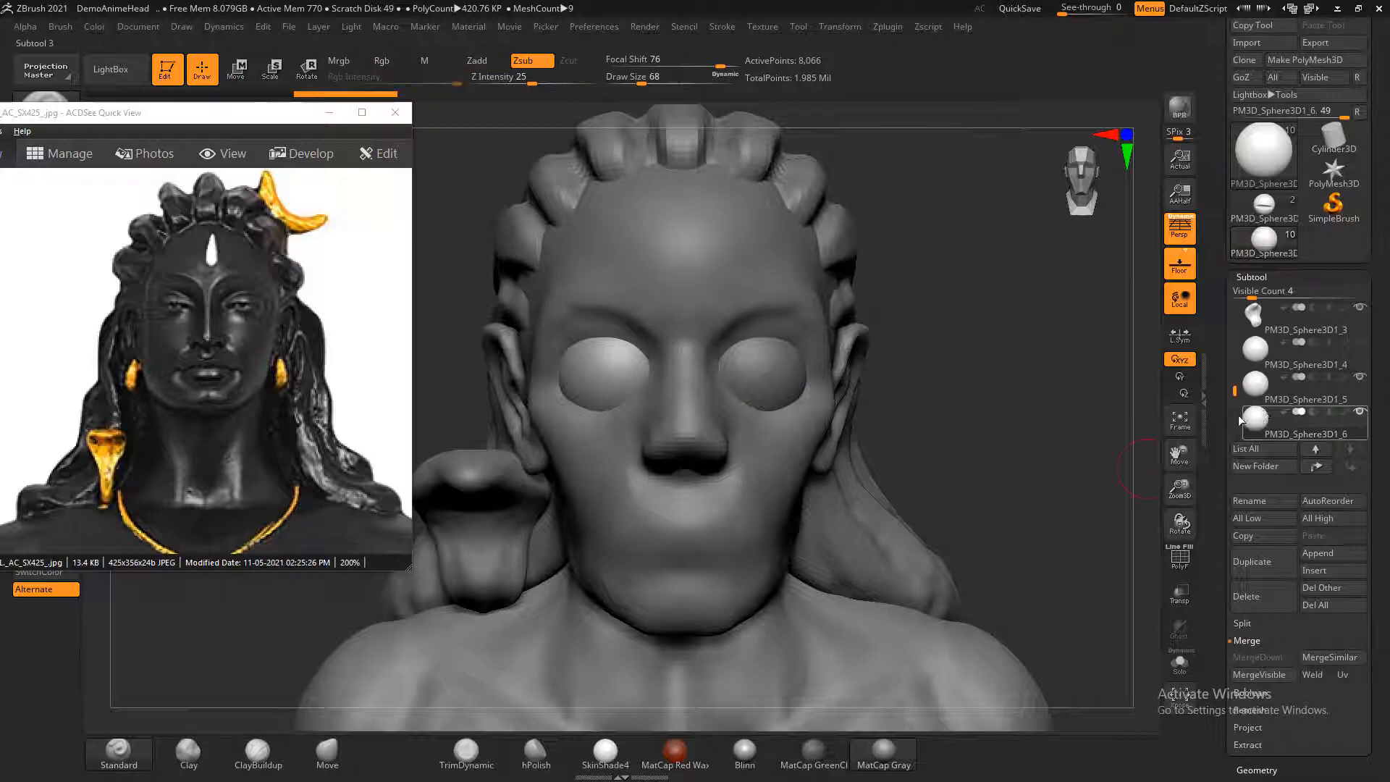
click(1270, 384)
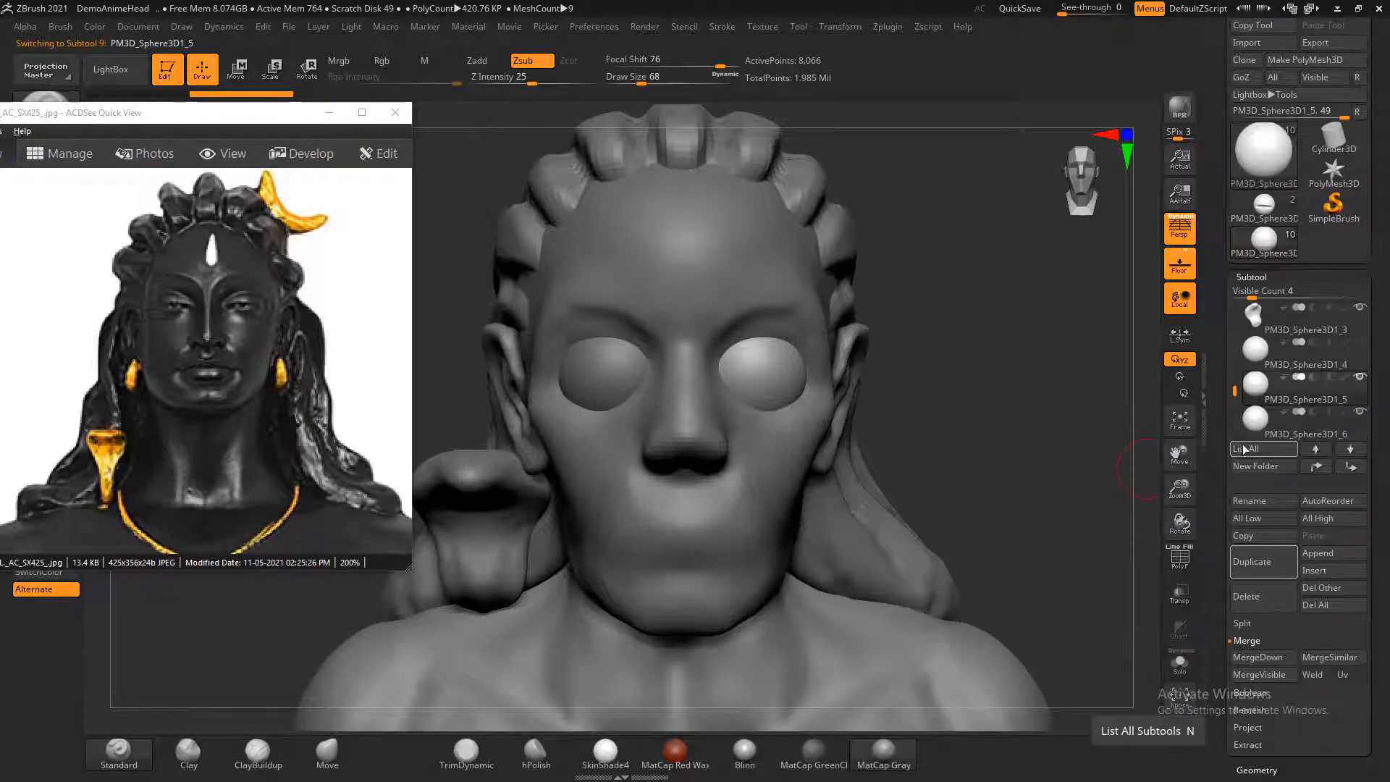
drag(1236, 391, 1239, 363)
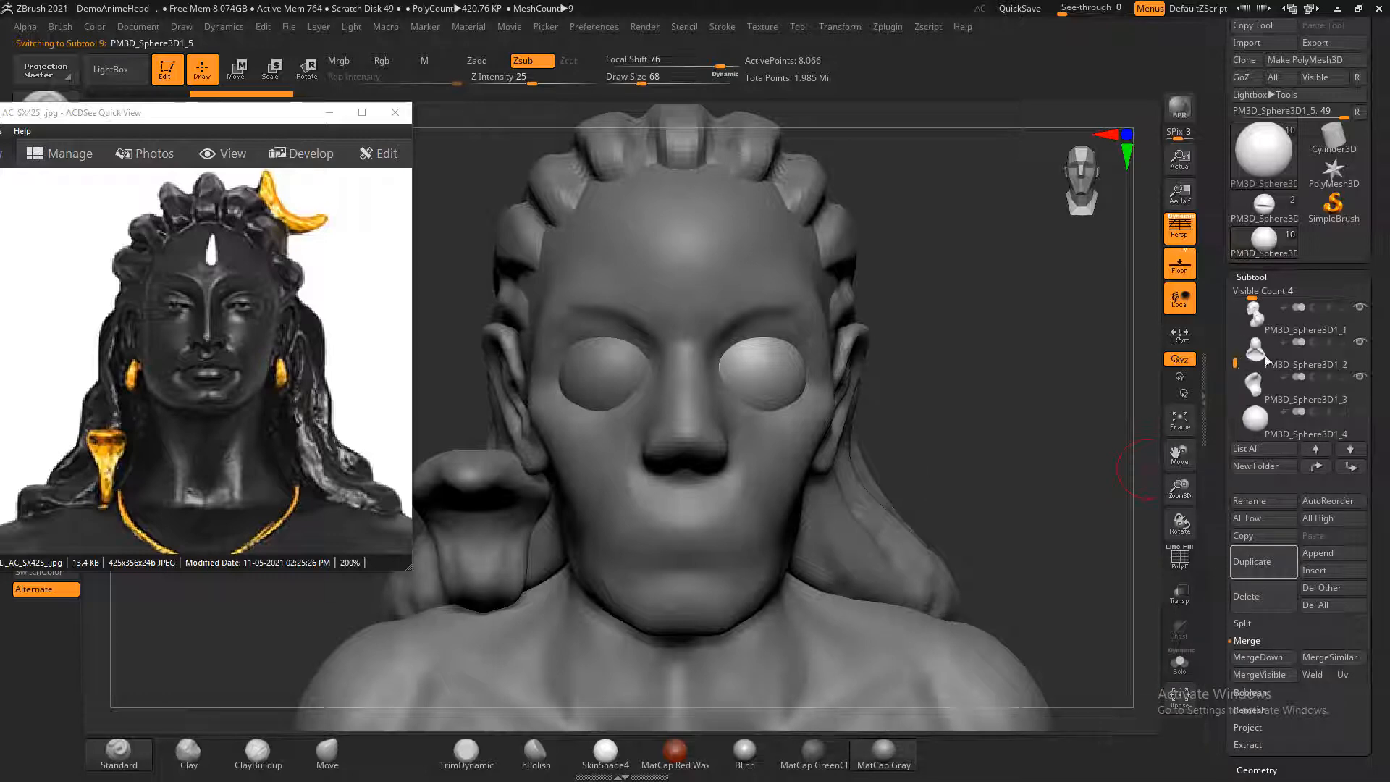
click(1256, 322)
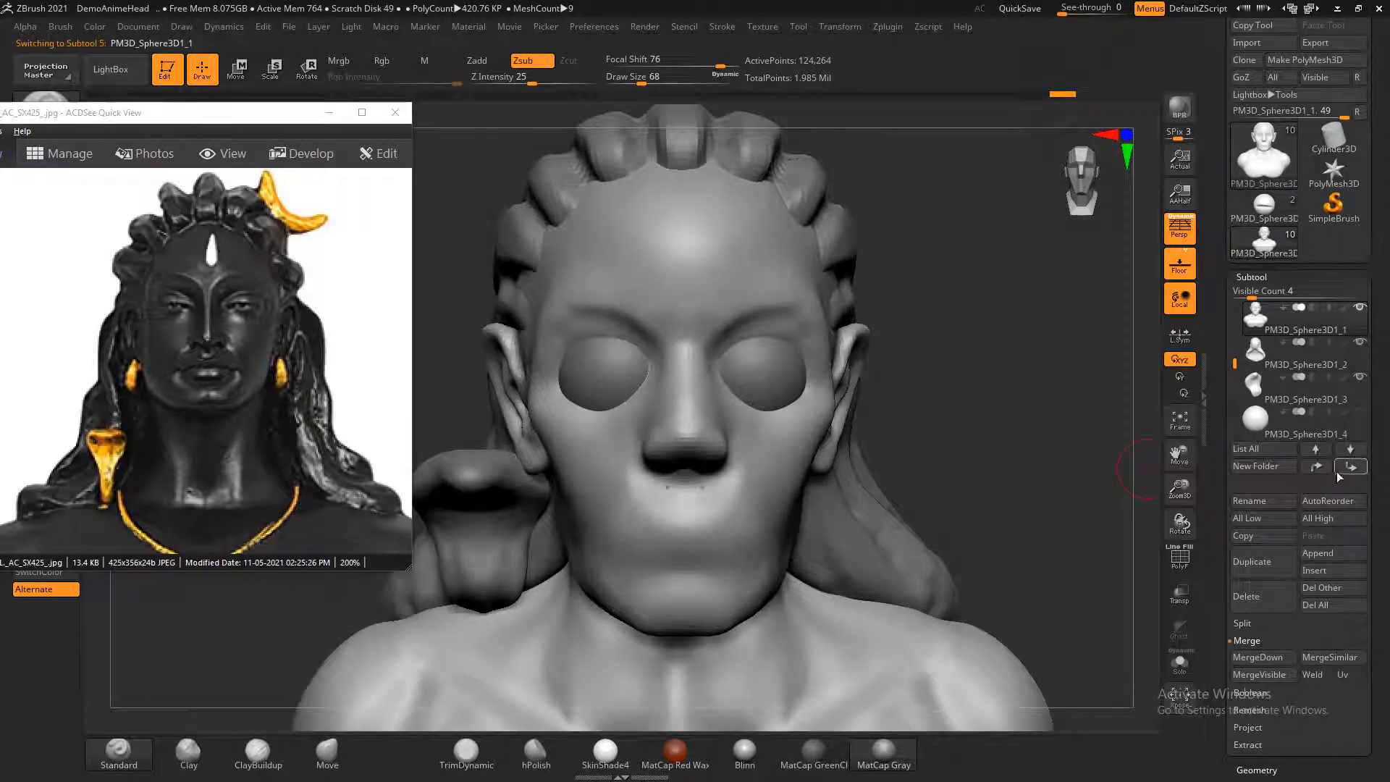
click(1349, 449)
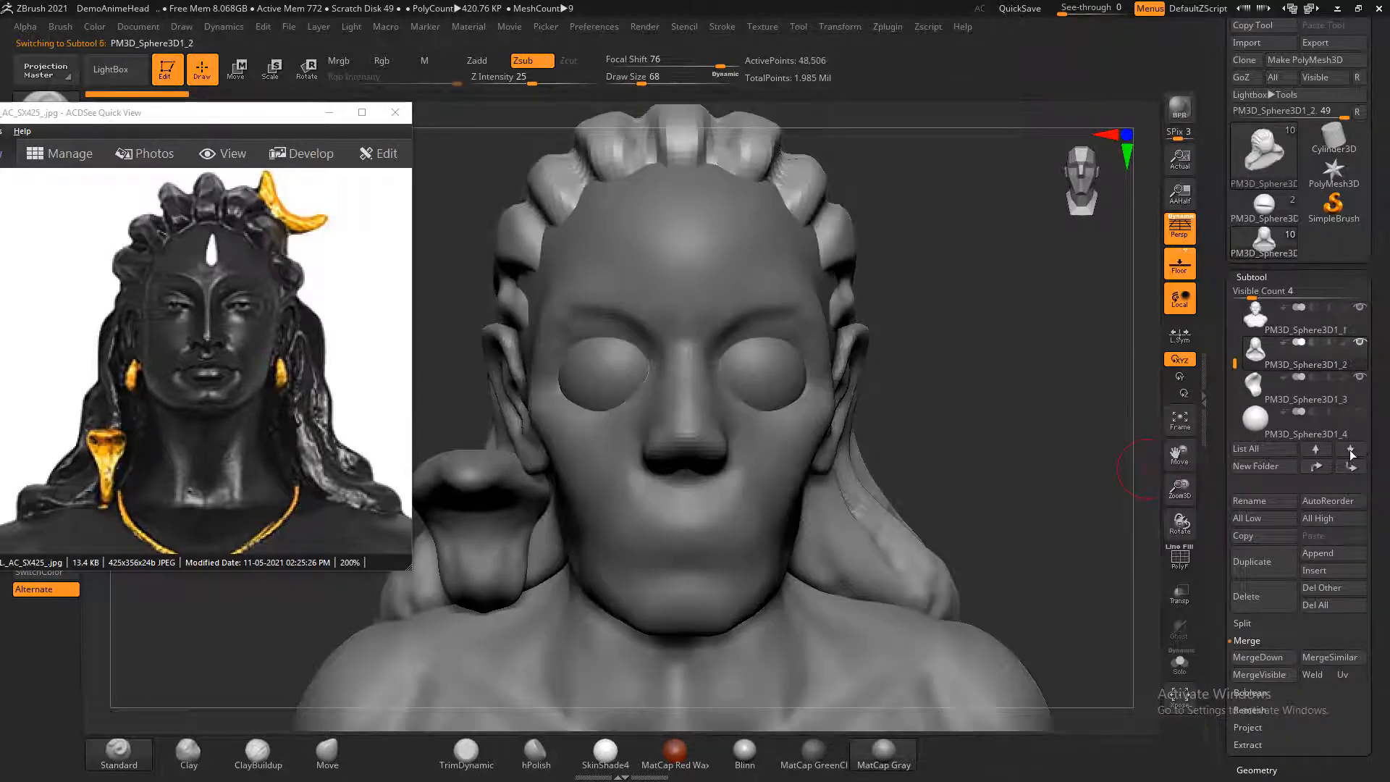
click(1268, 317)
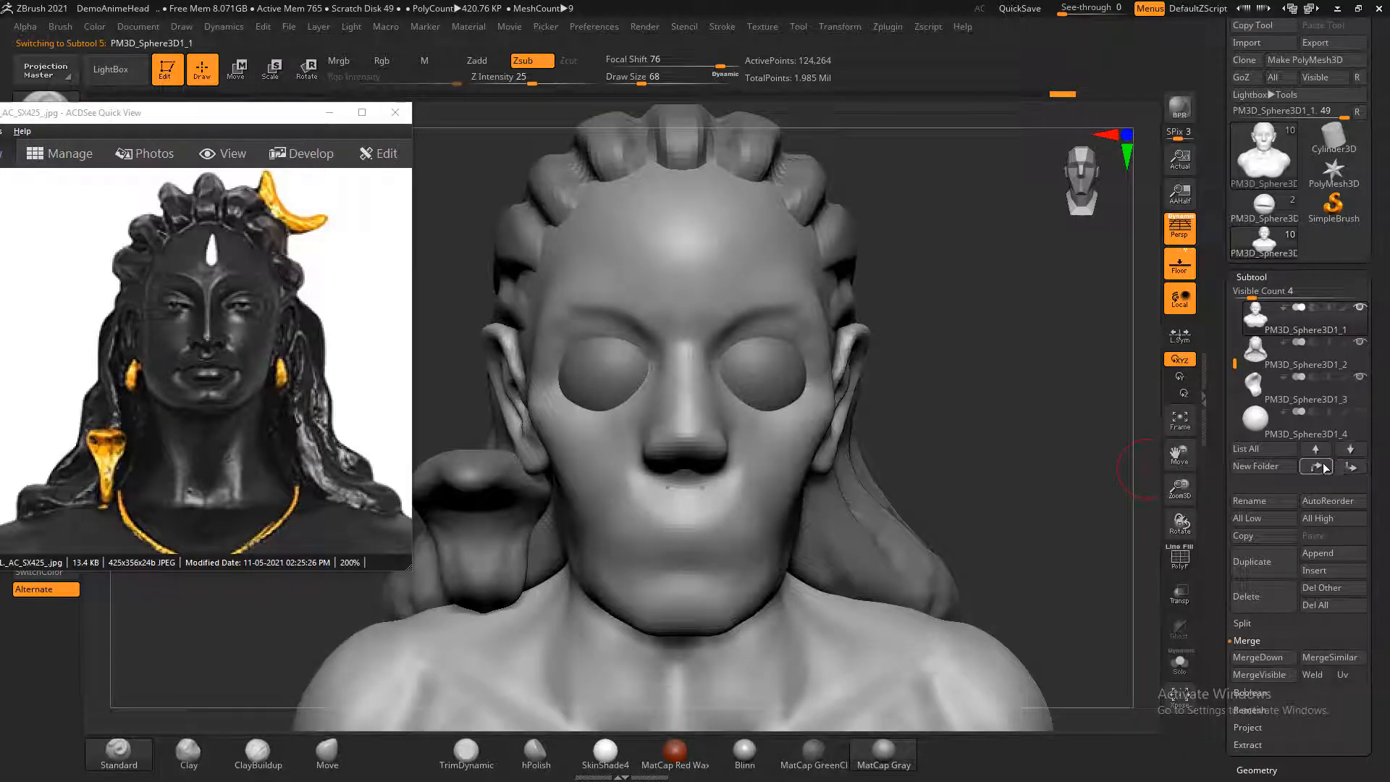
click(1350, 467)
click(1350, 467)
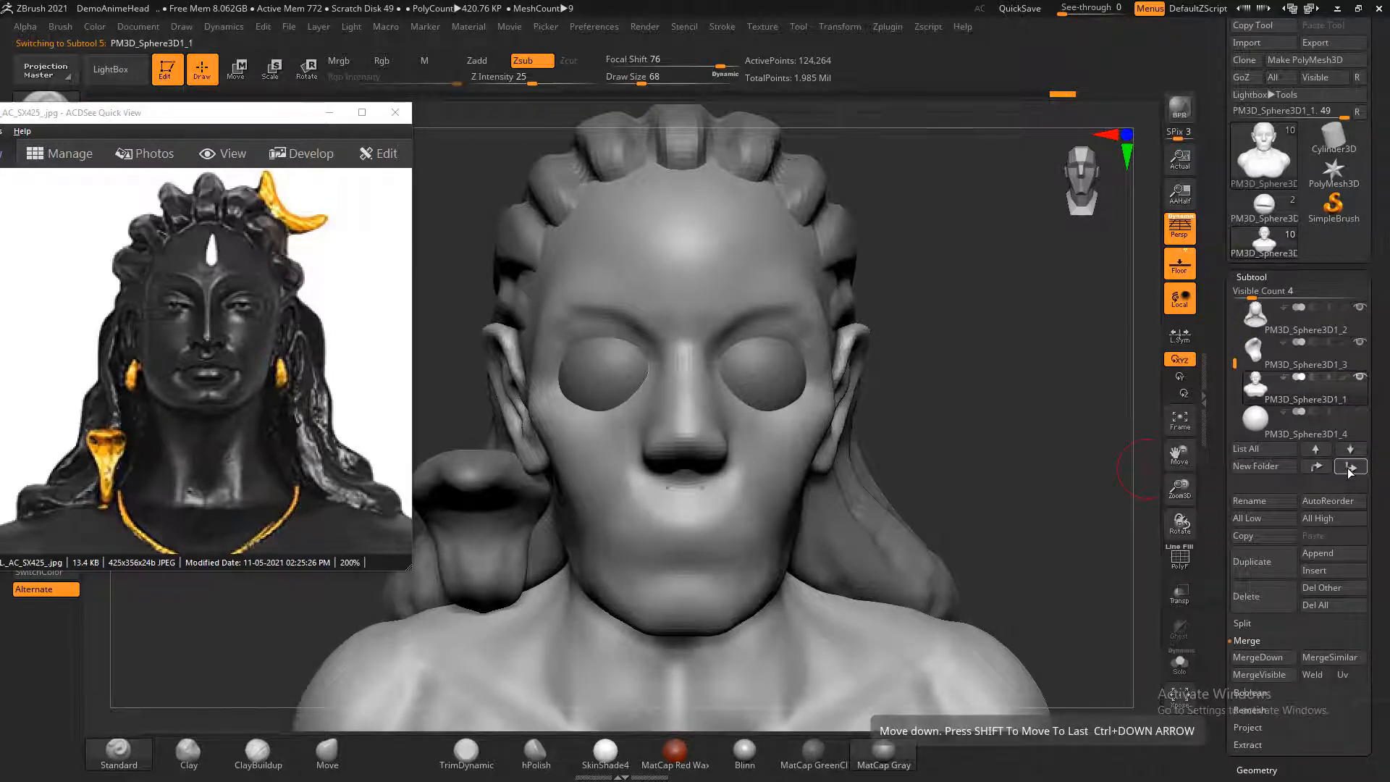
click(1350, 467)
mouse_move(1289, 387)
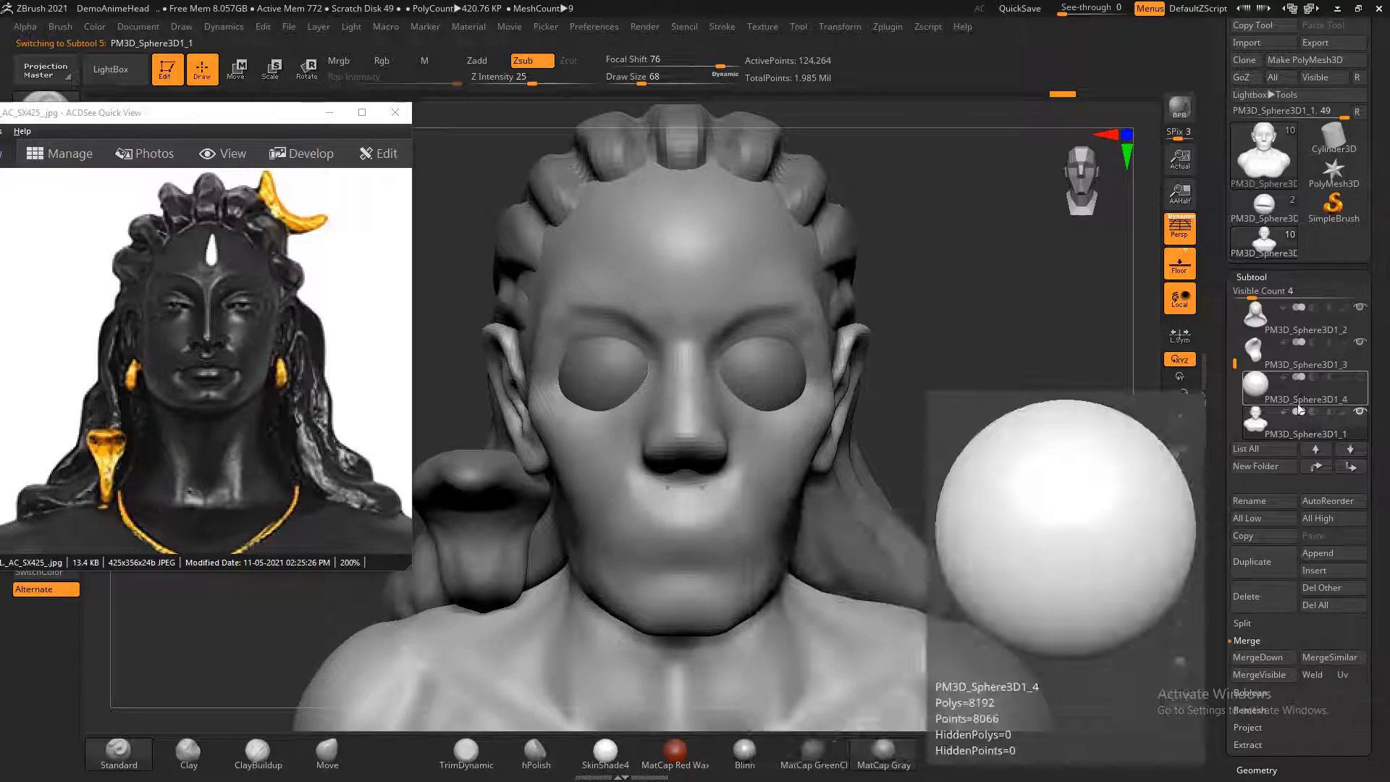
drag(1234, 363, 1236, 381)
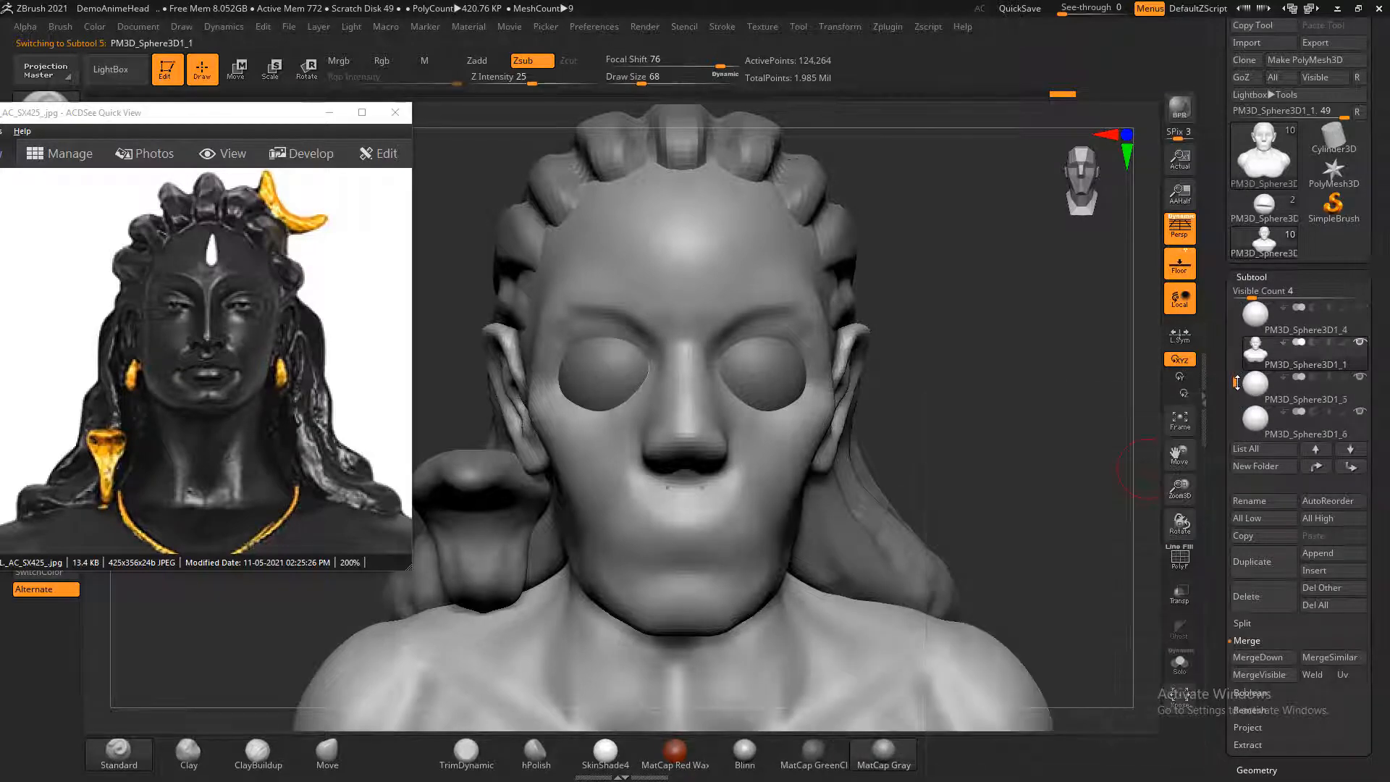
- Check which eyeball the last sphere subtool is, make the head skin active again and inspect its polyframe
click(1261, 418)
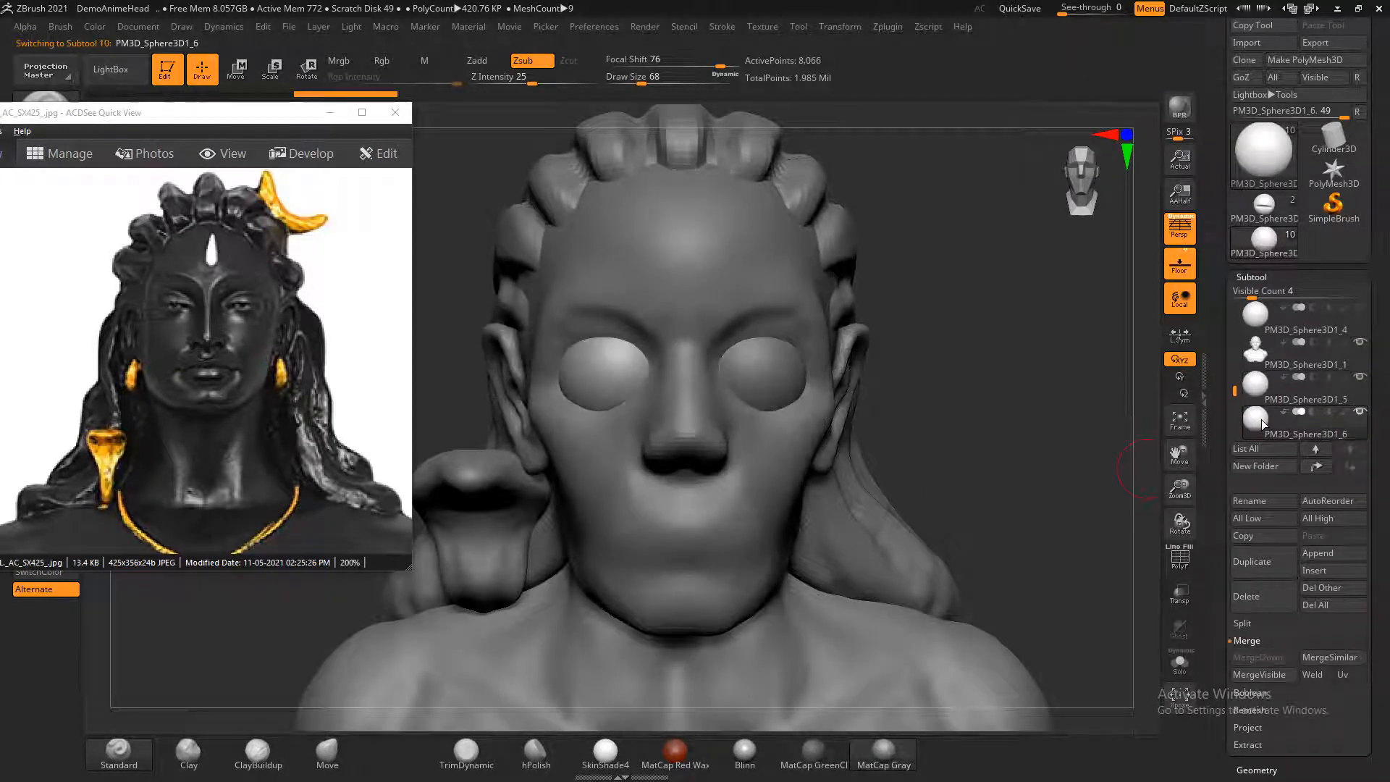
click(1256, 353)
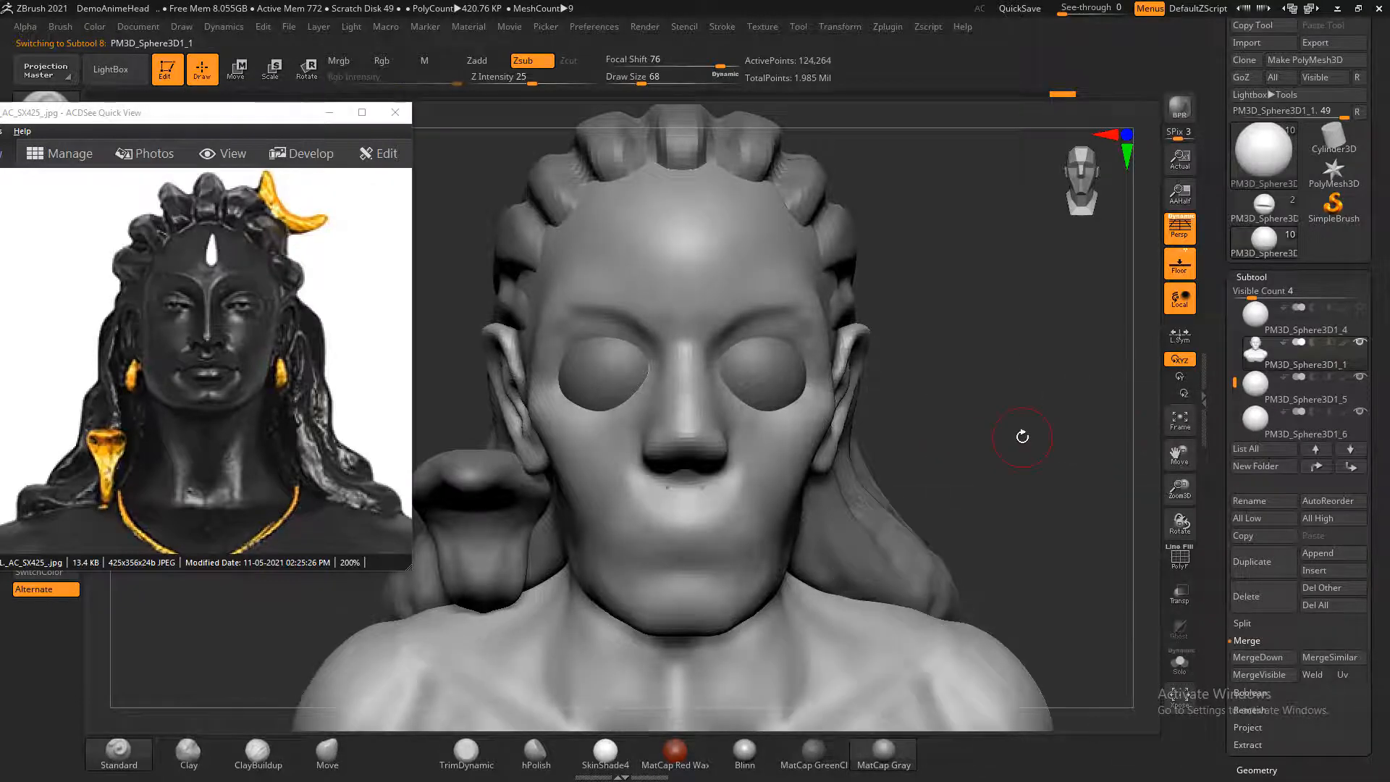
drag(1022, 436, 1019, 435)
key(shift+f)
key(shift+f)
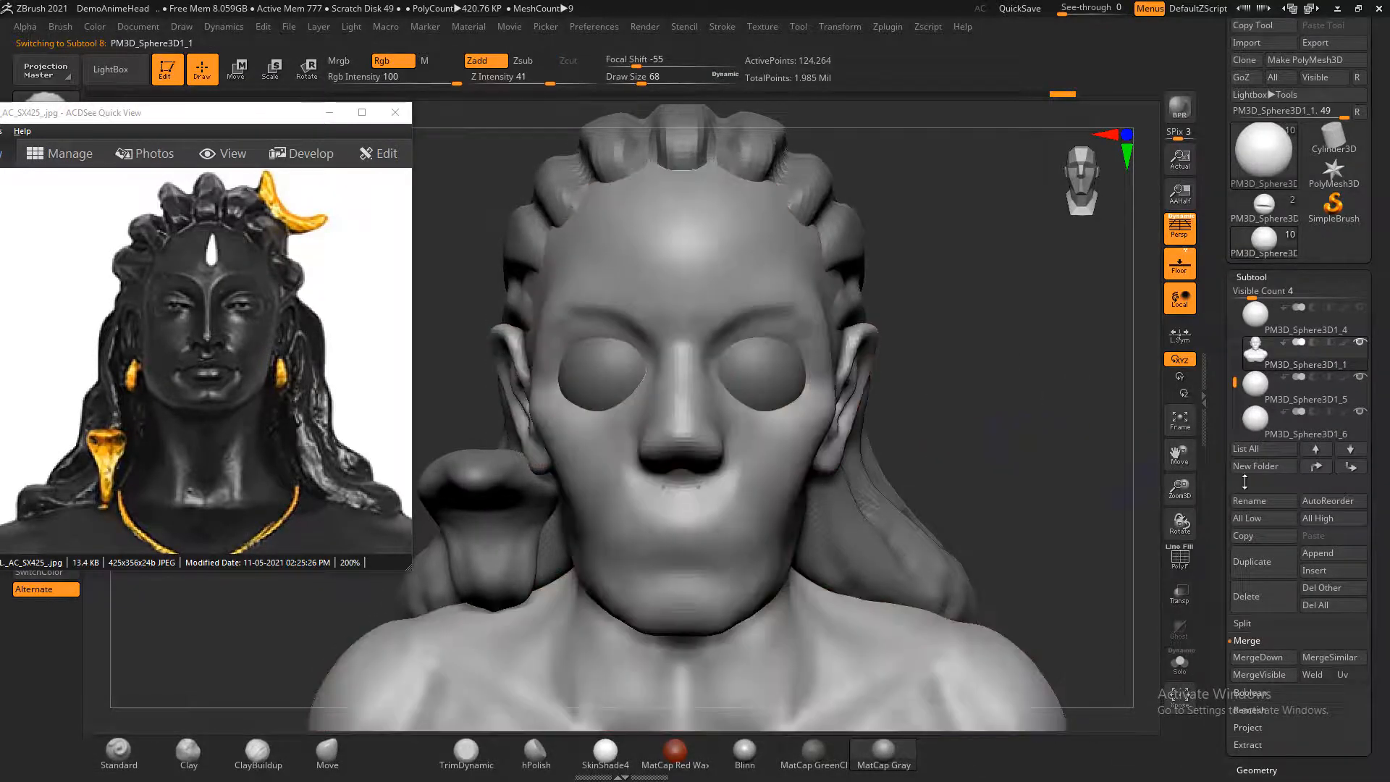
scroll(1290, 532, down, 5)
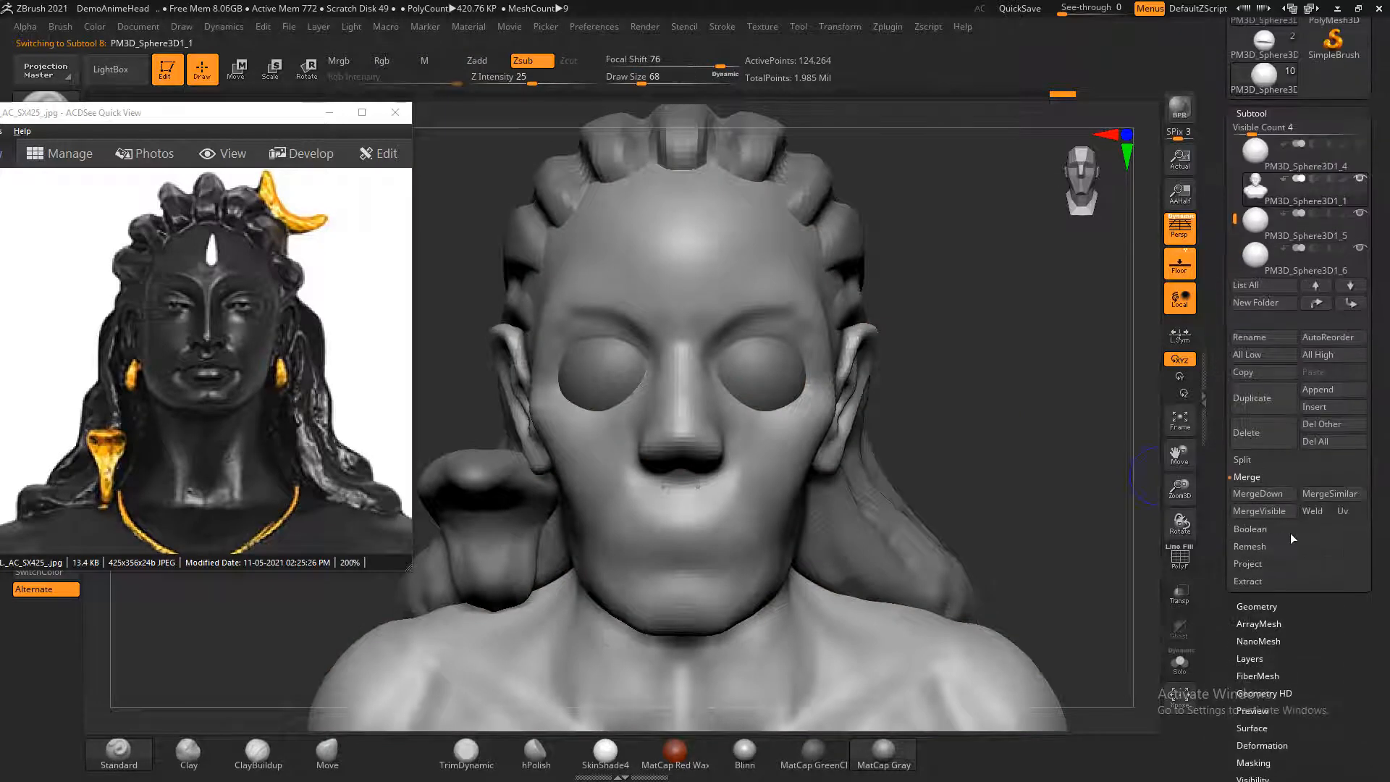
- Merge the two eyeball copies down into the head skin subtool, confirming each merge, and inspect the eyes from the side and front
click(1259, 493)
click(1134, 527)
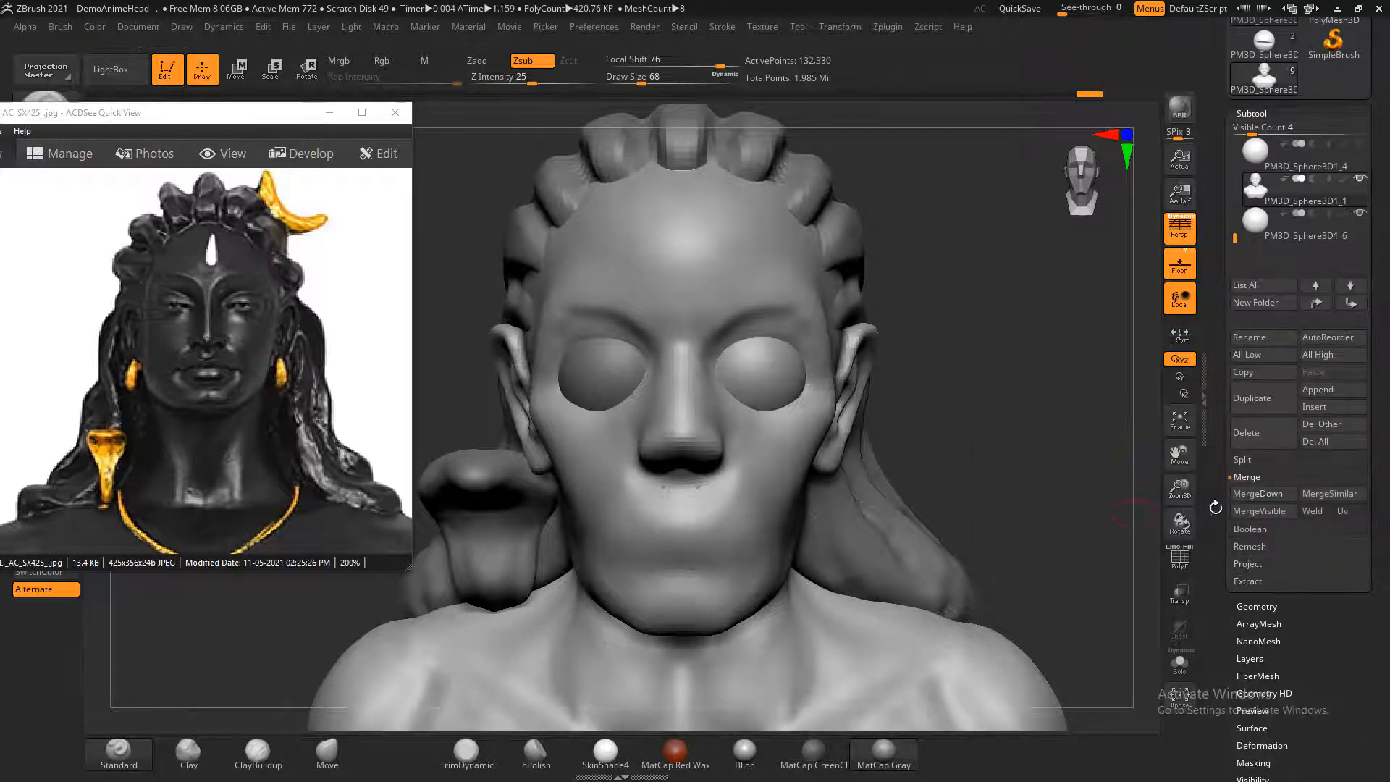
click(1260, 494)
click(1130, 524)
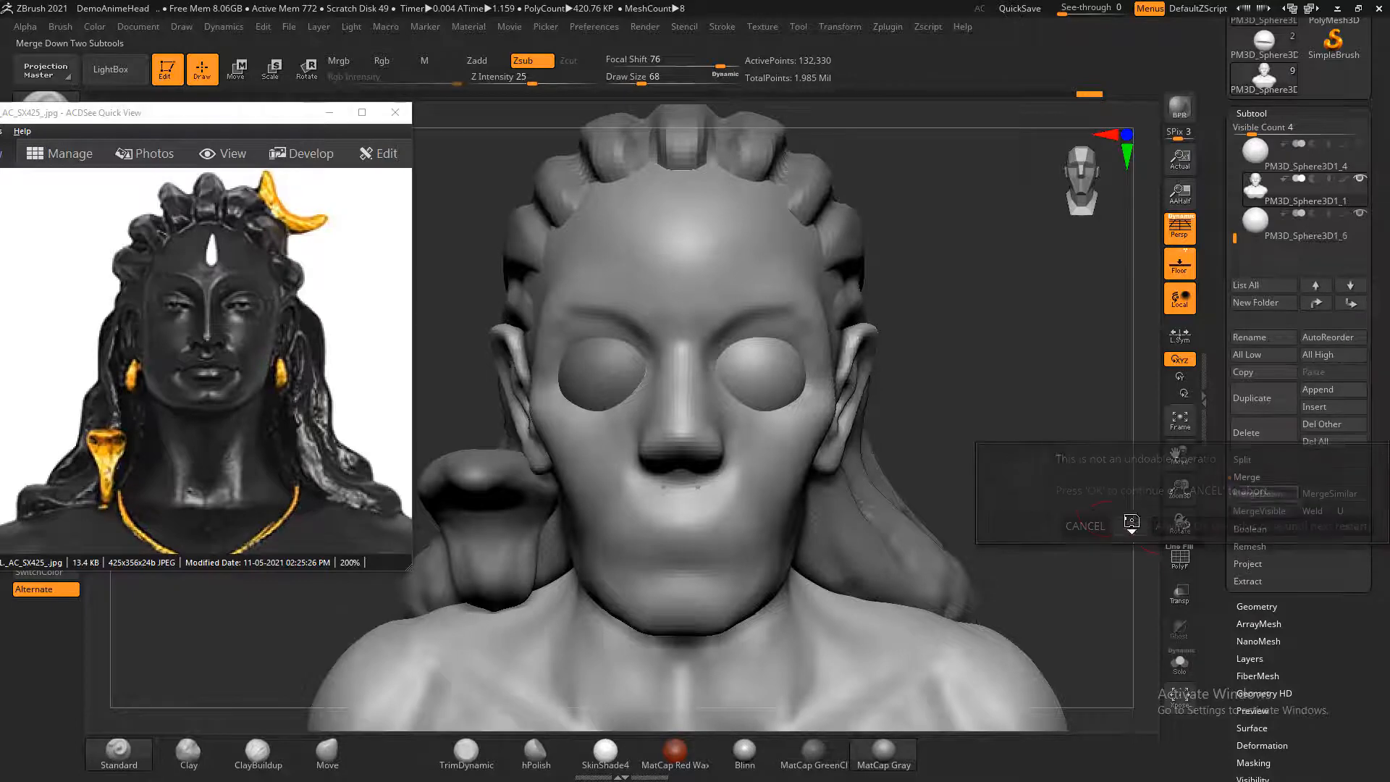
drag(1100, 521, 853, 537)
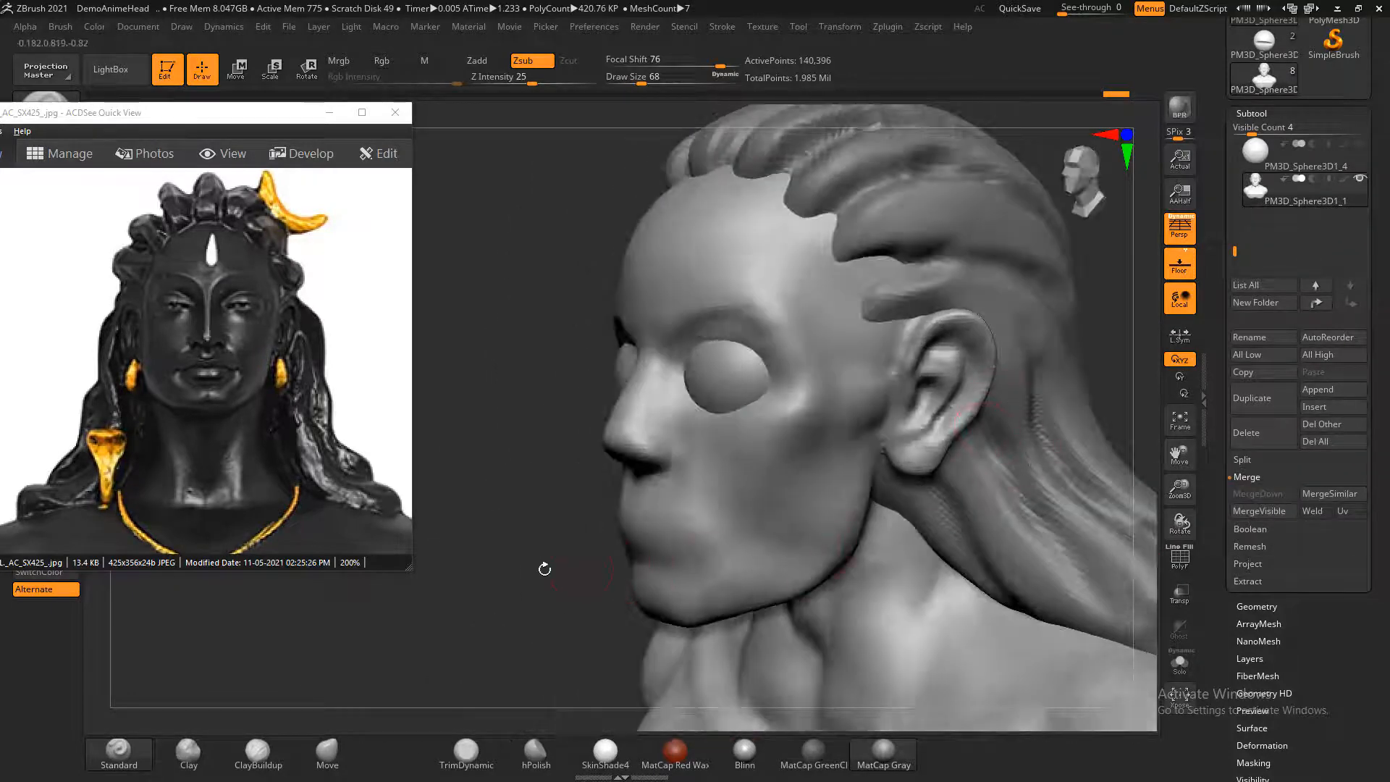
drag(544, 569, 696, 362)
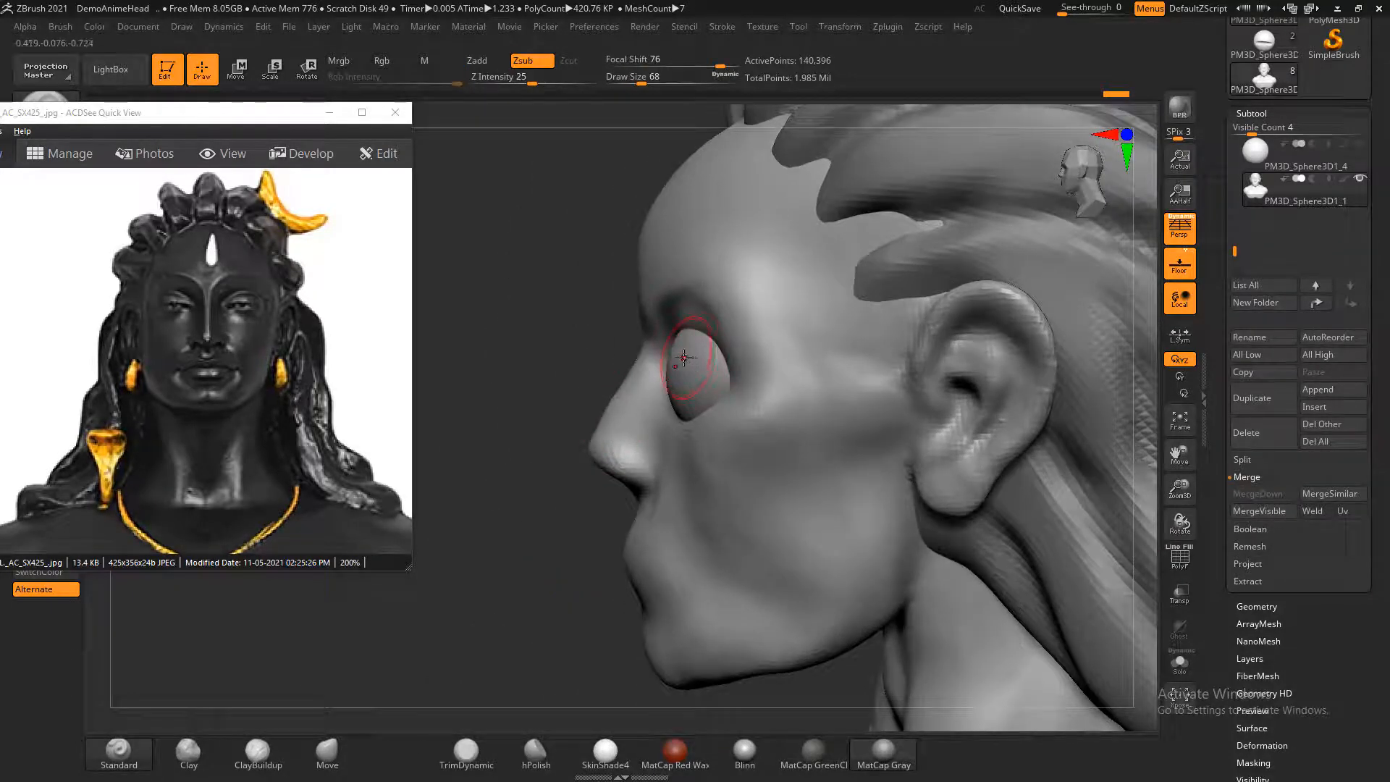
drag(543, 361, 961, 398)
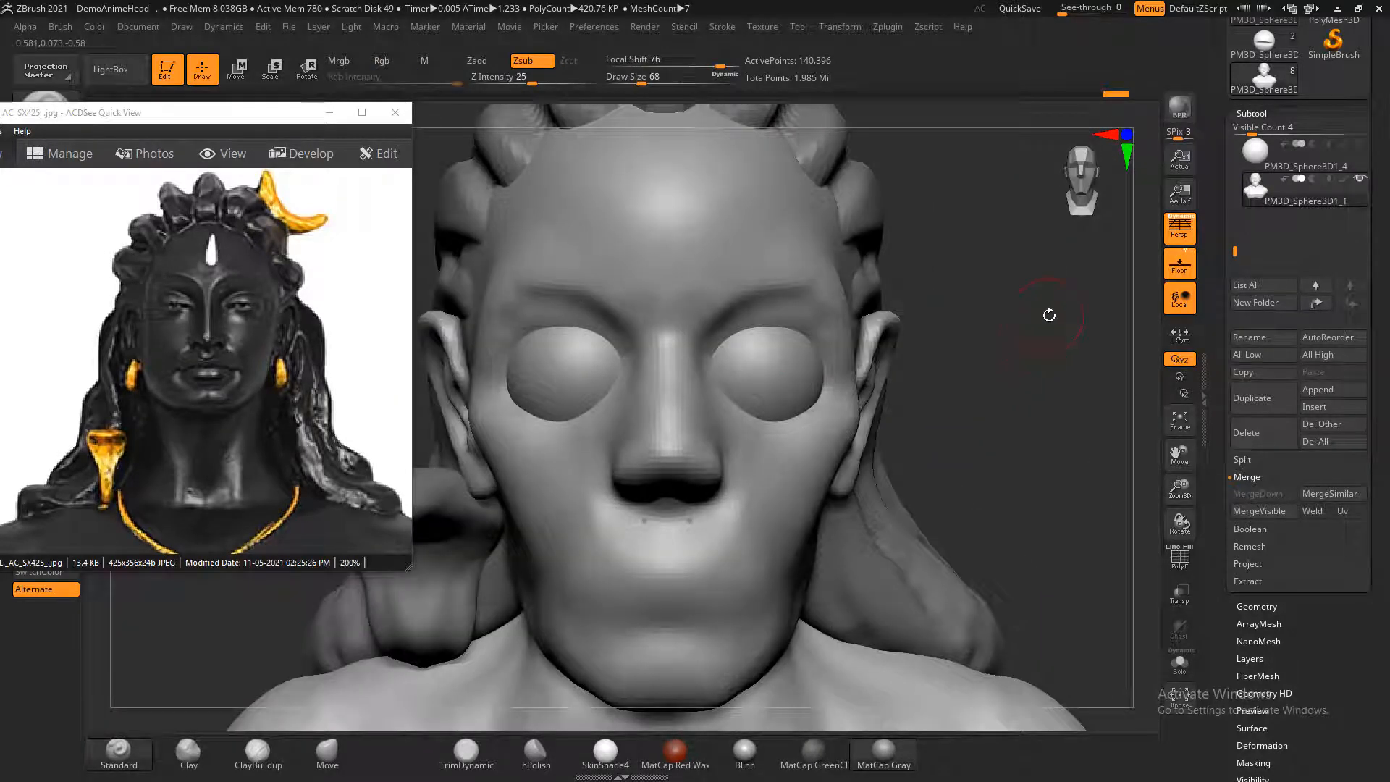
drag(1064, 322, 901, 397)
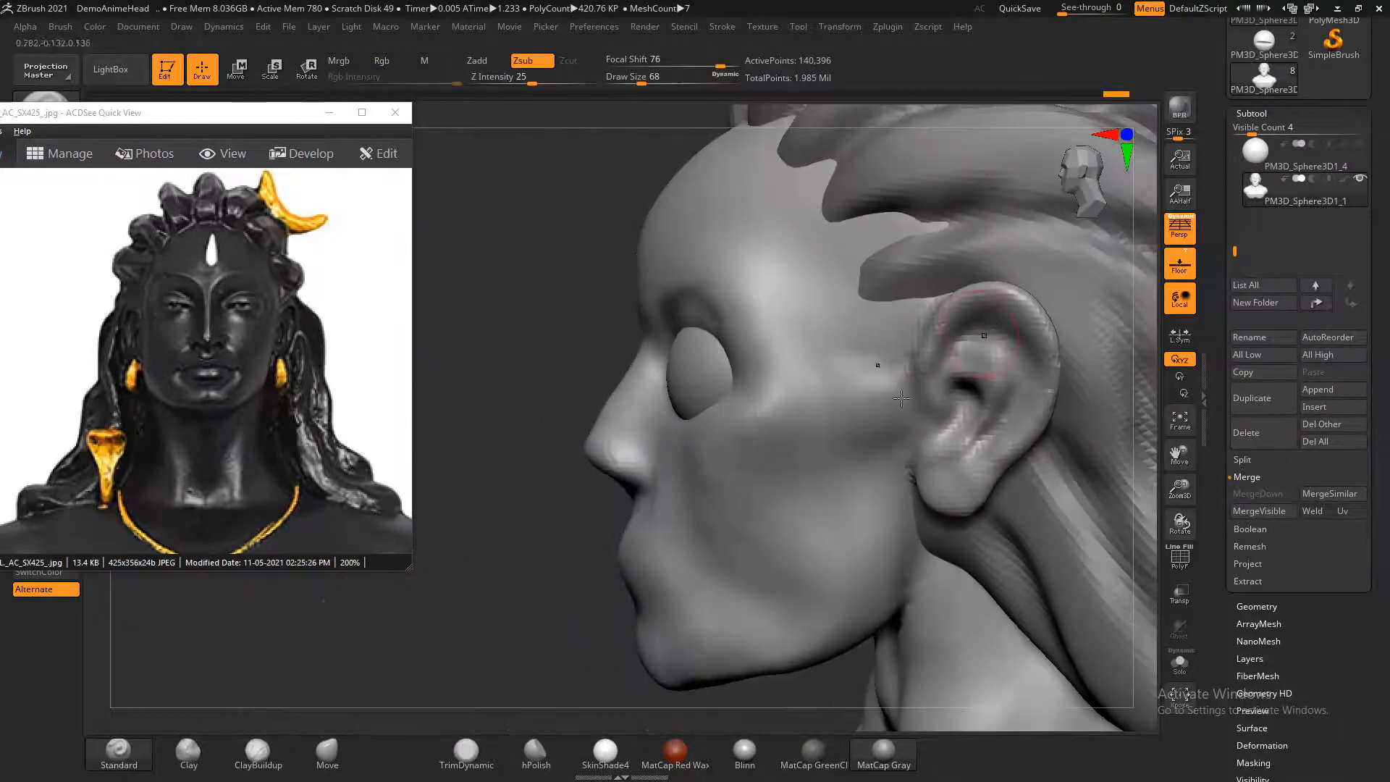
drag(458, 615, 512, 605)
- Undo both merges on the head skin and return to a front view of the face
key(ctrl)
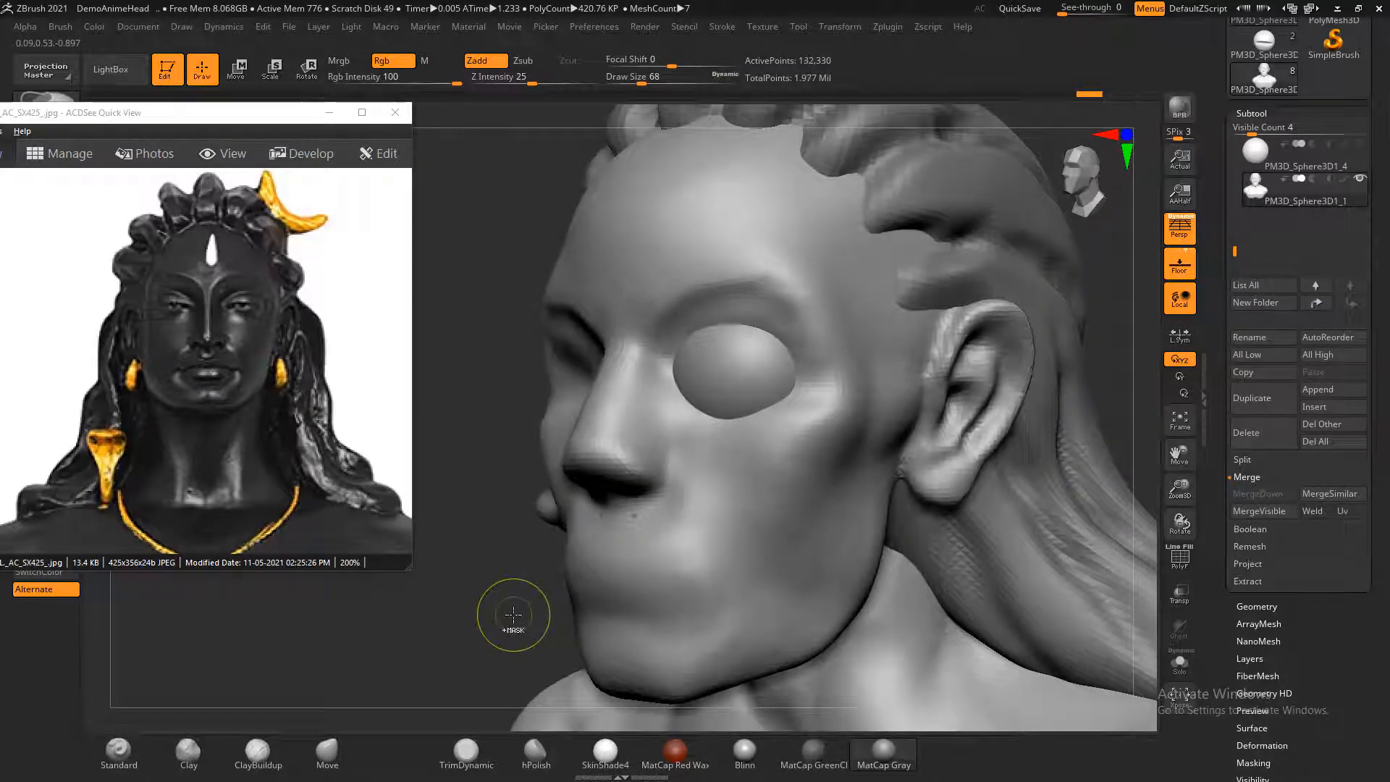
key(ctrl+z)
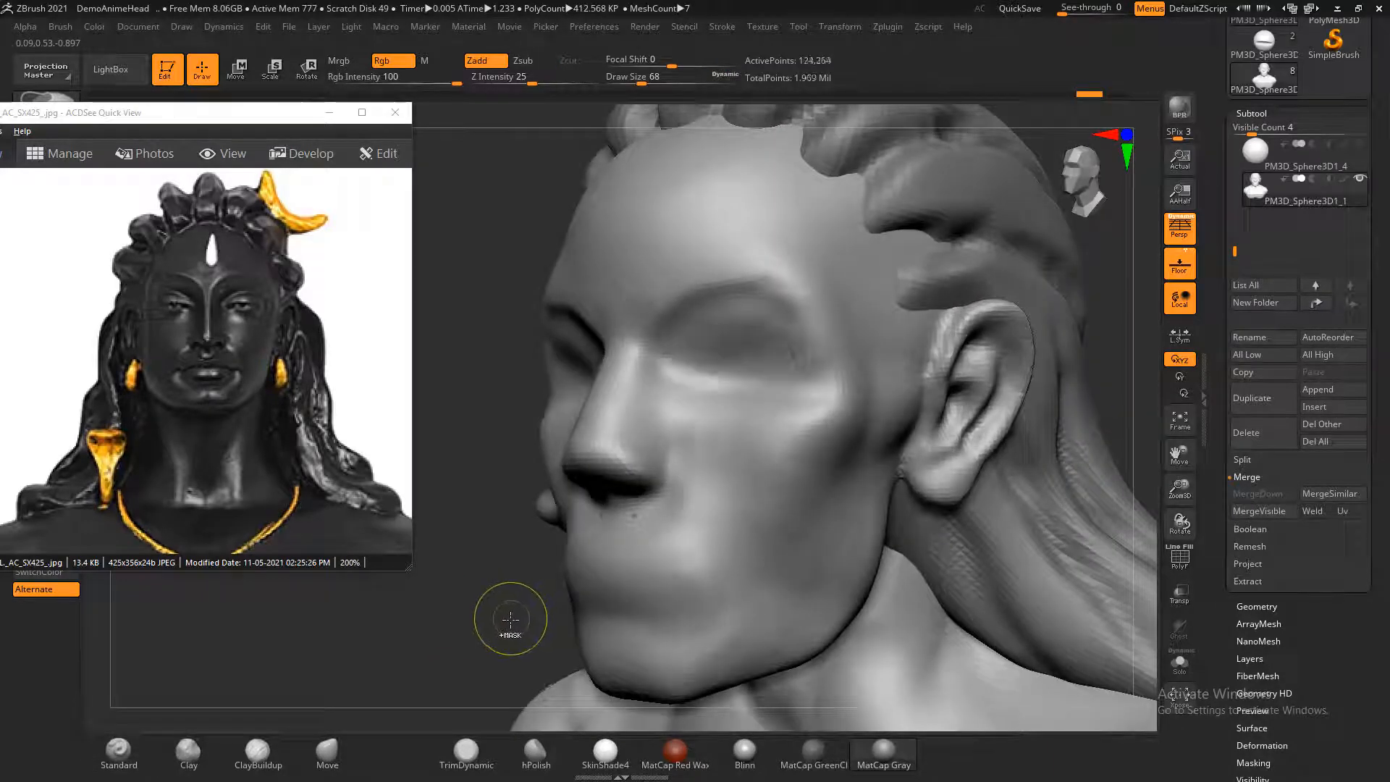
drag(1133, 338, 1035, 427)
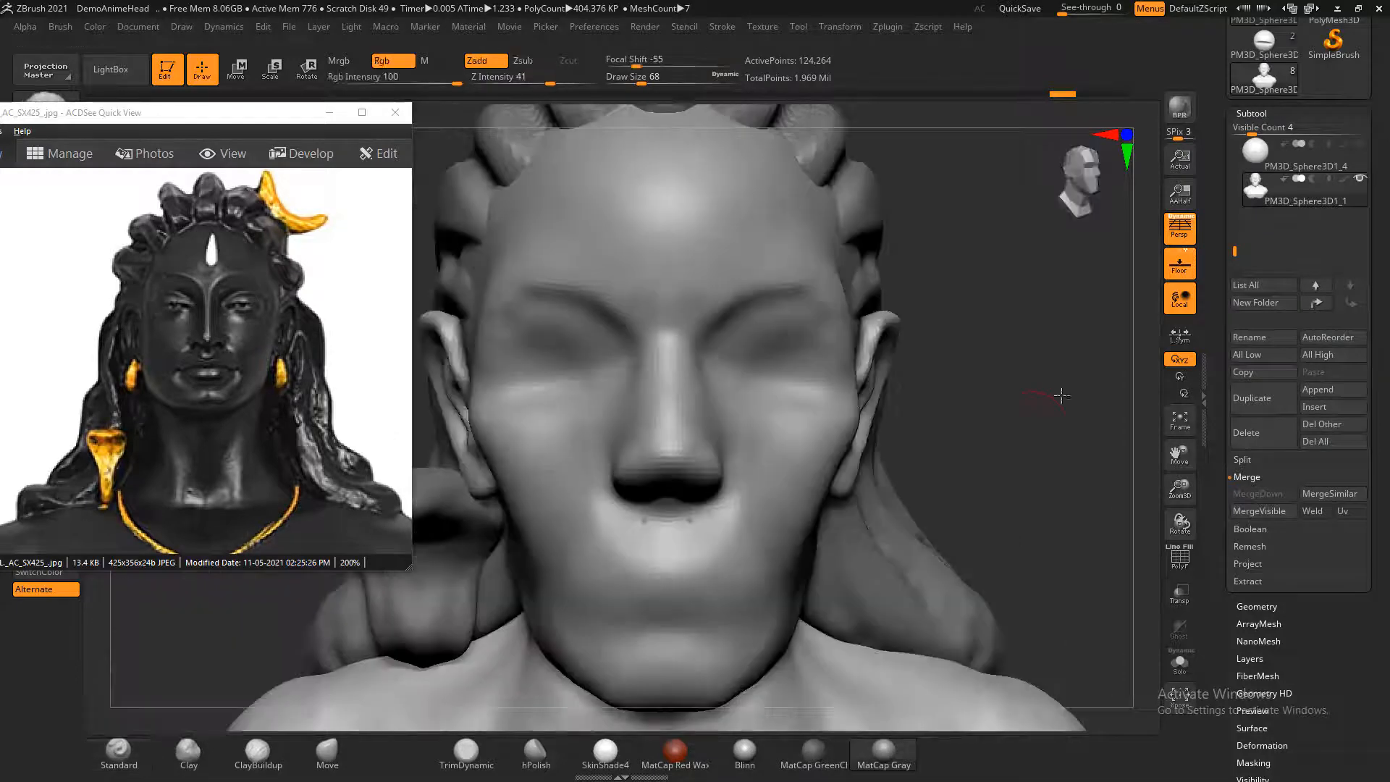
- Select the original eyeball sphere above the head skin in the subtool list and duplicate it
drag(1235, 246, 1241, 219)
click(1260, 193)
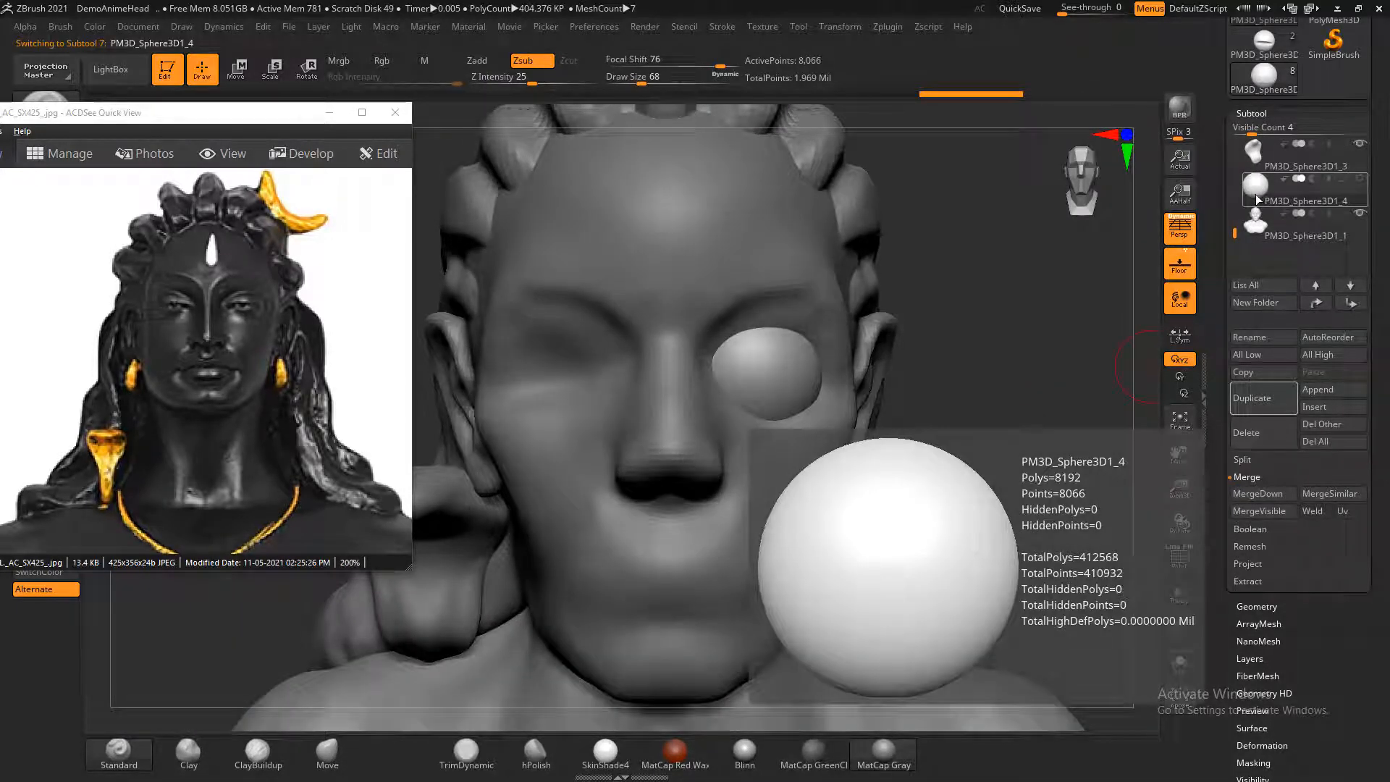
click(1263, 398)
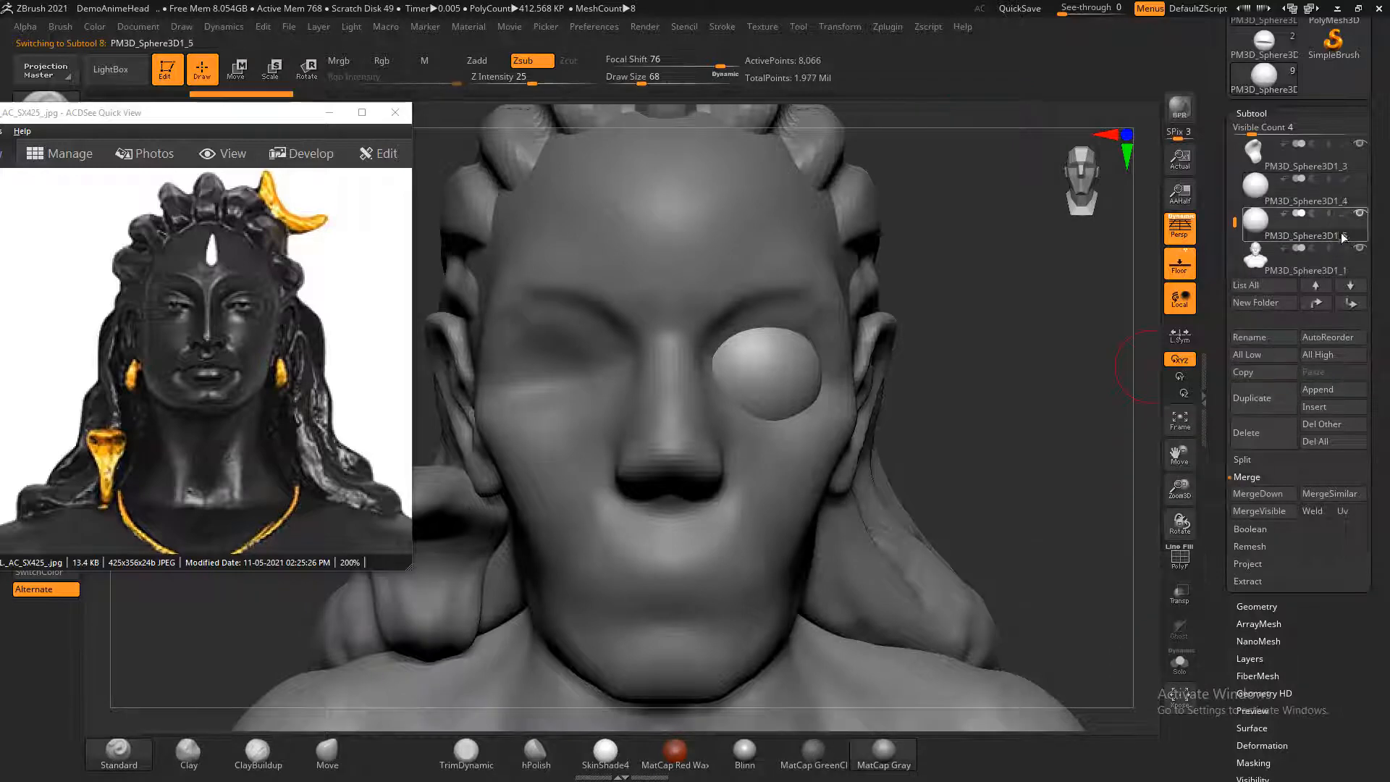
mouse_move(1361, 217)
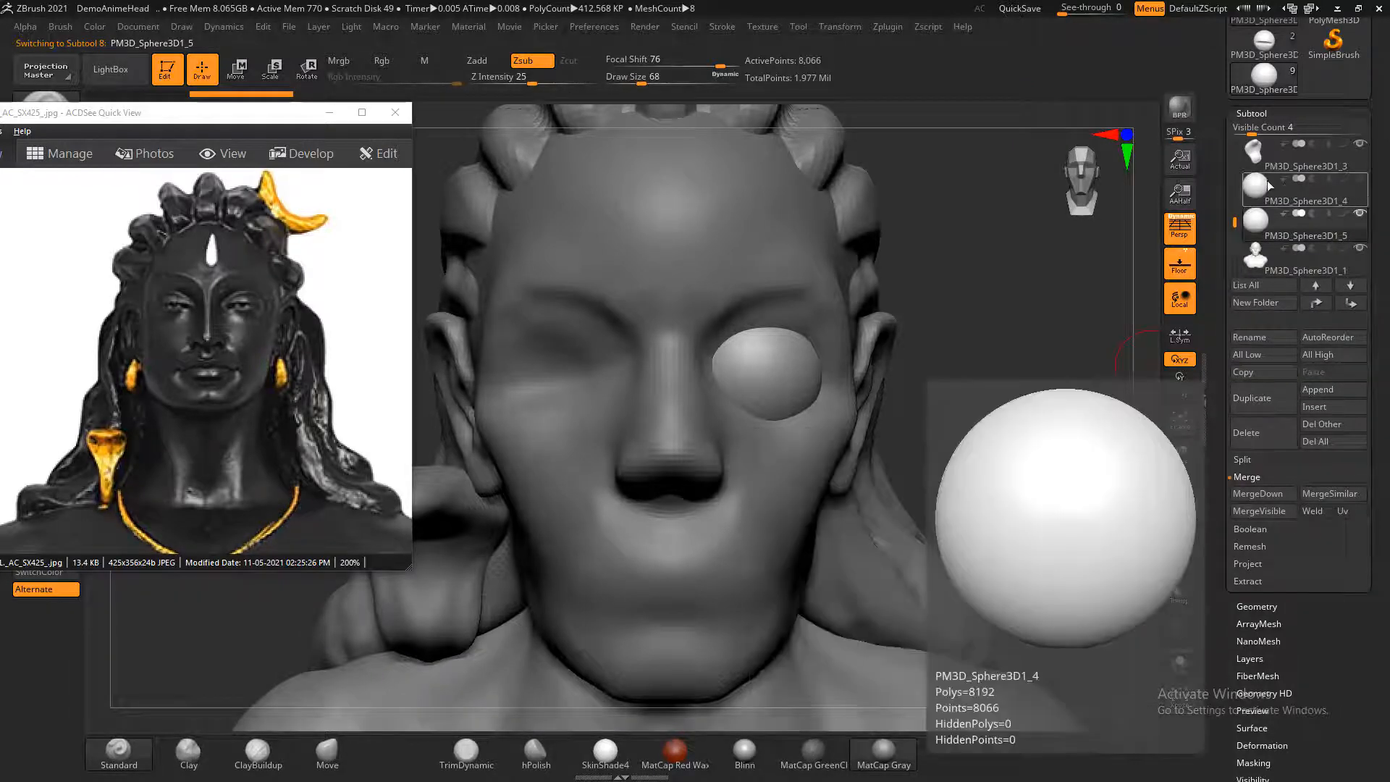
- Isolate the new eyeball copy in side view with Solo, move the reference photo lower and choose the ClipCurve brush
drag(995, 340, 545, 476)
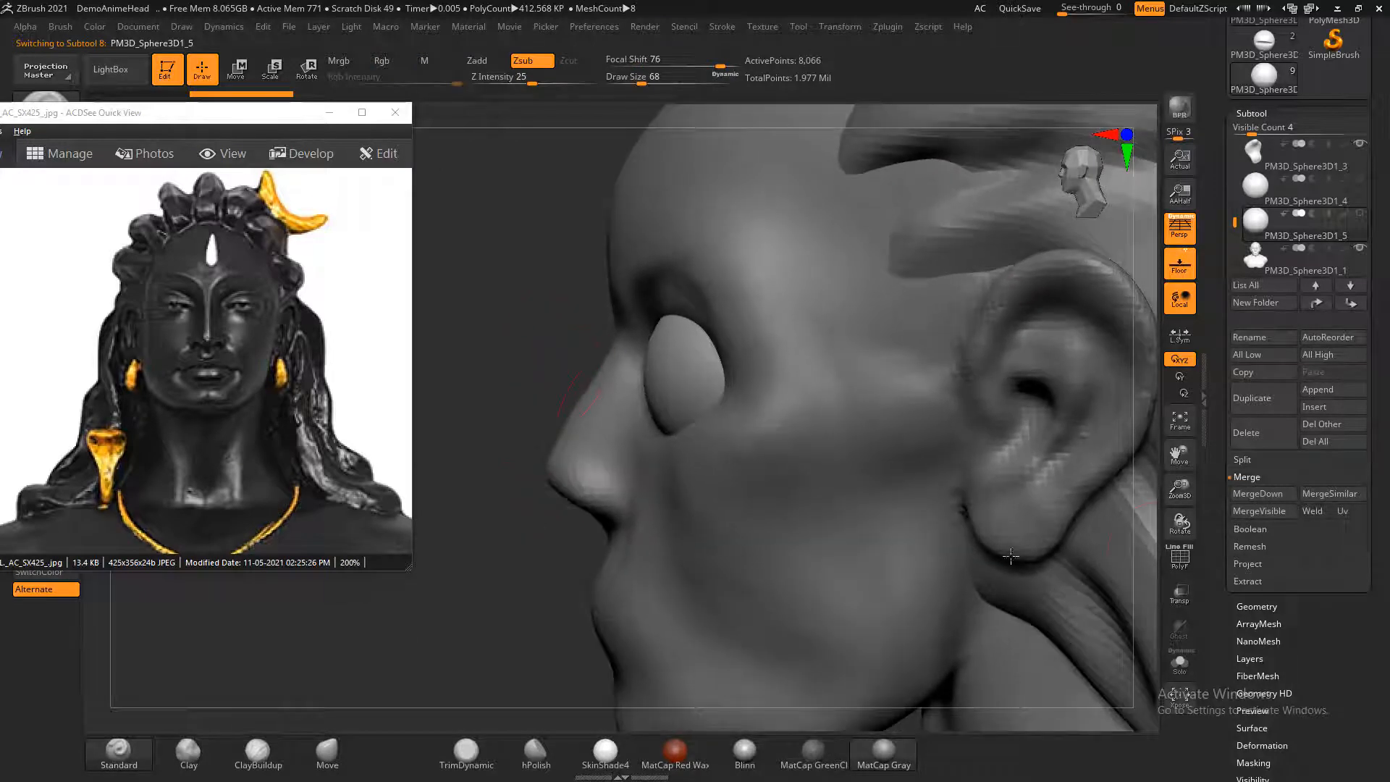
click(1184, 669)
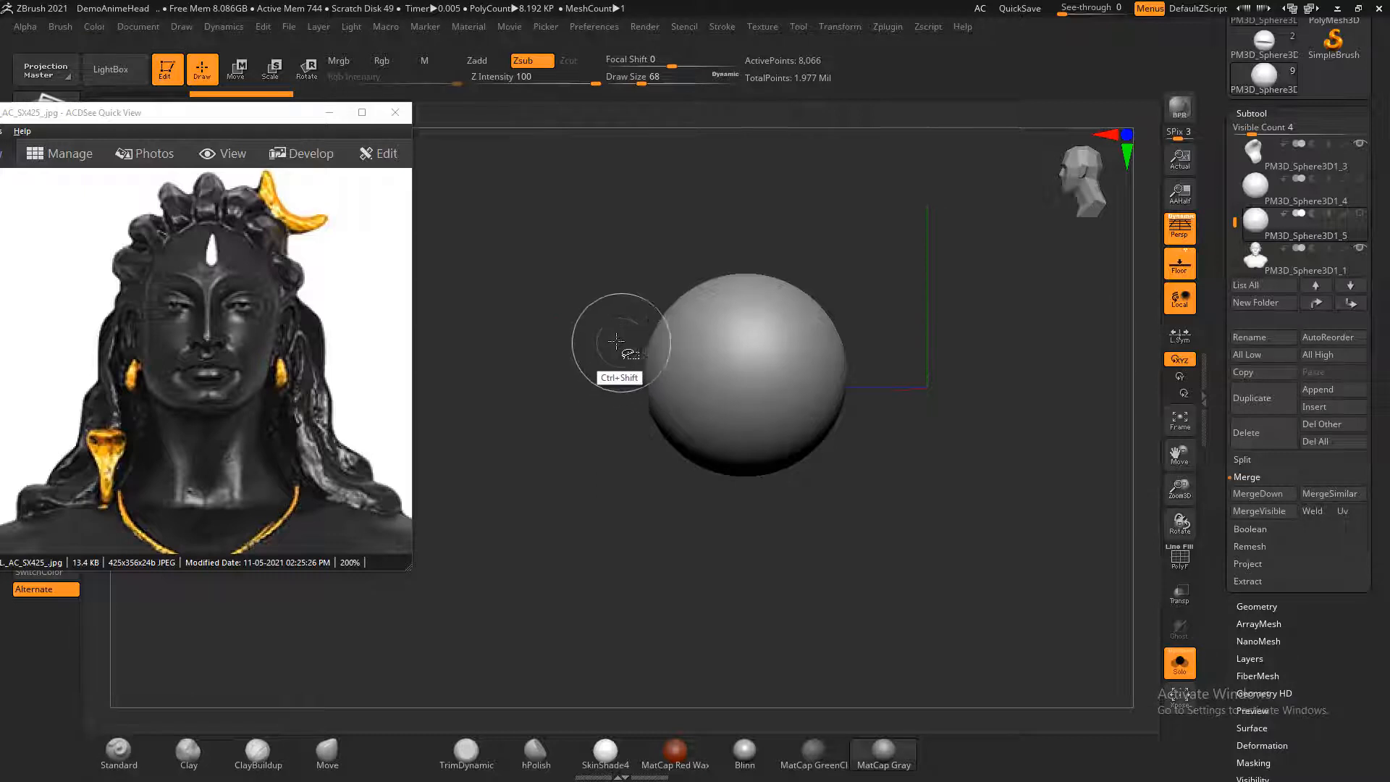
drag(338, 114, 354, 311)
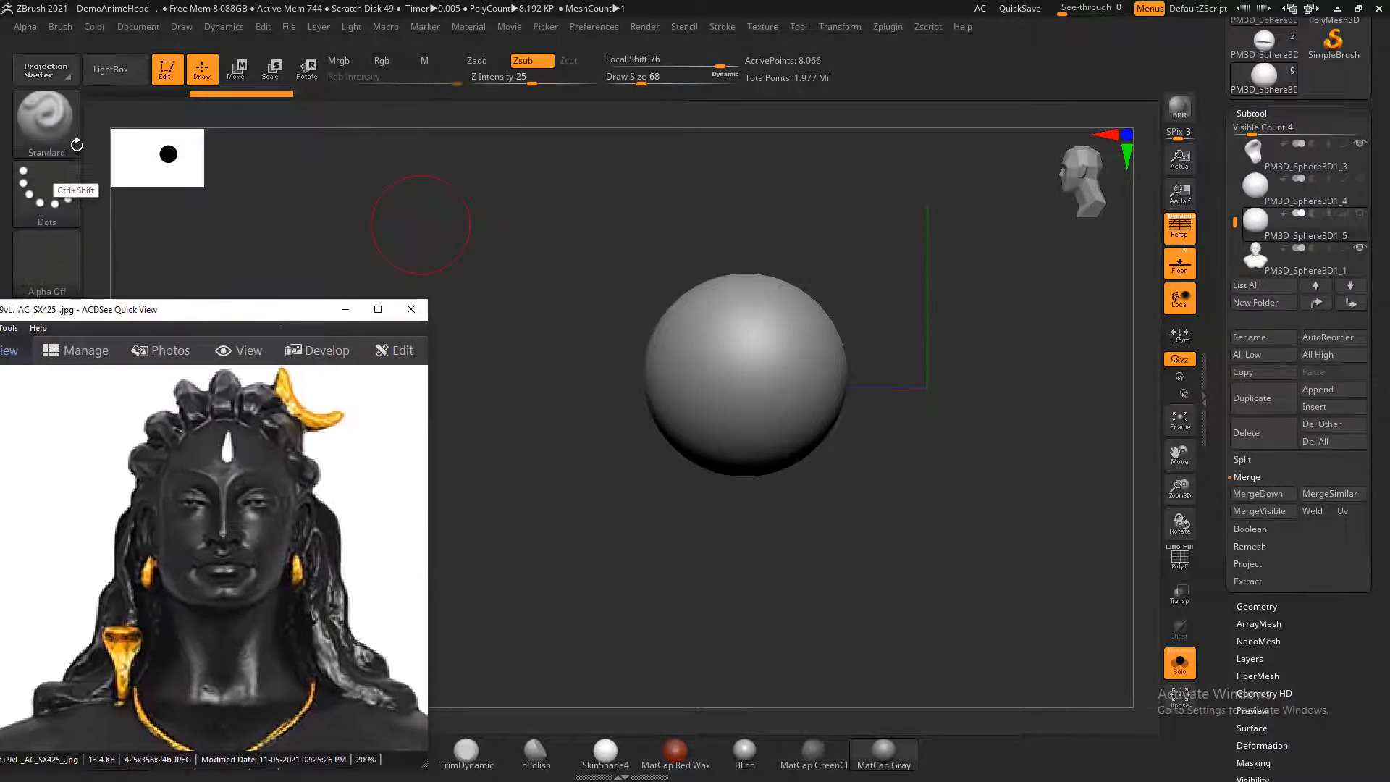
key(ctrl+shift)
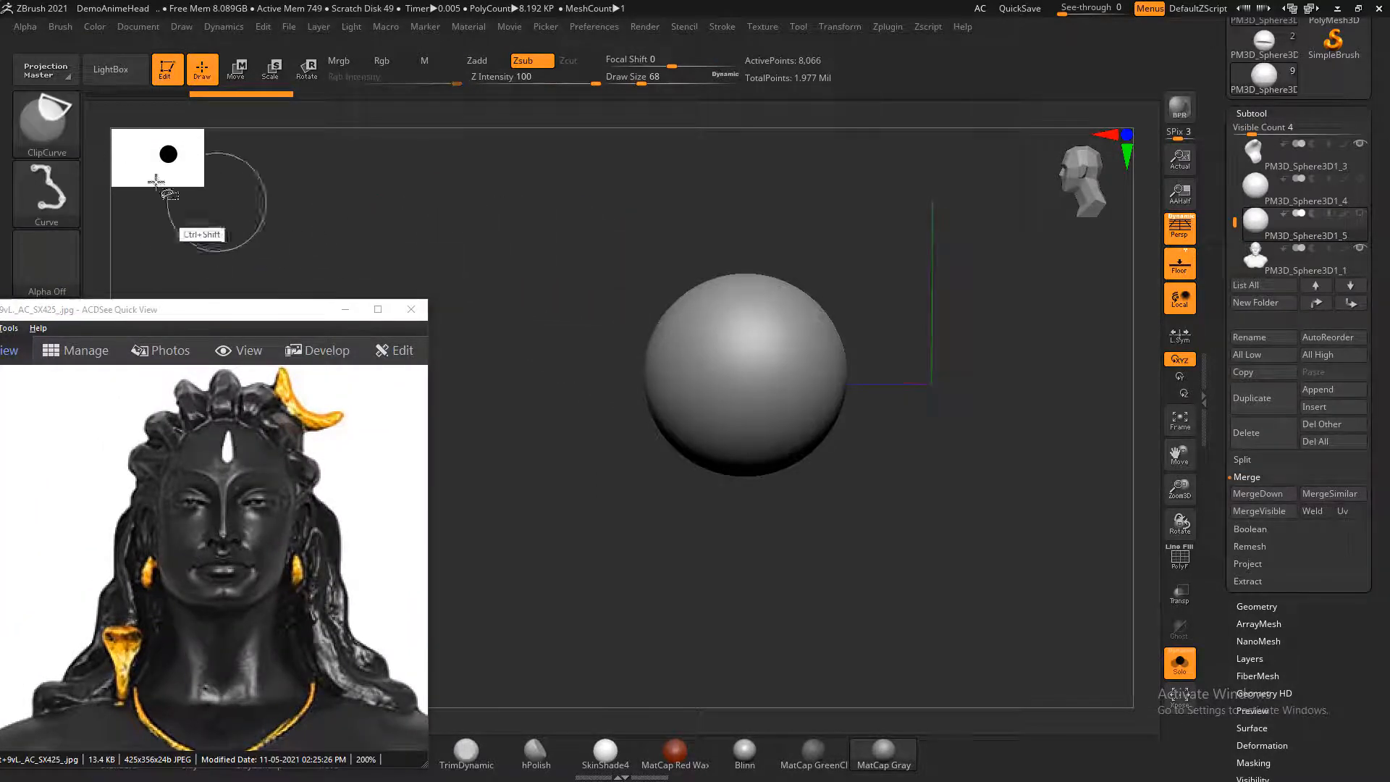
click(71, 137)
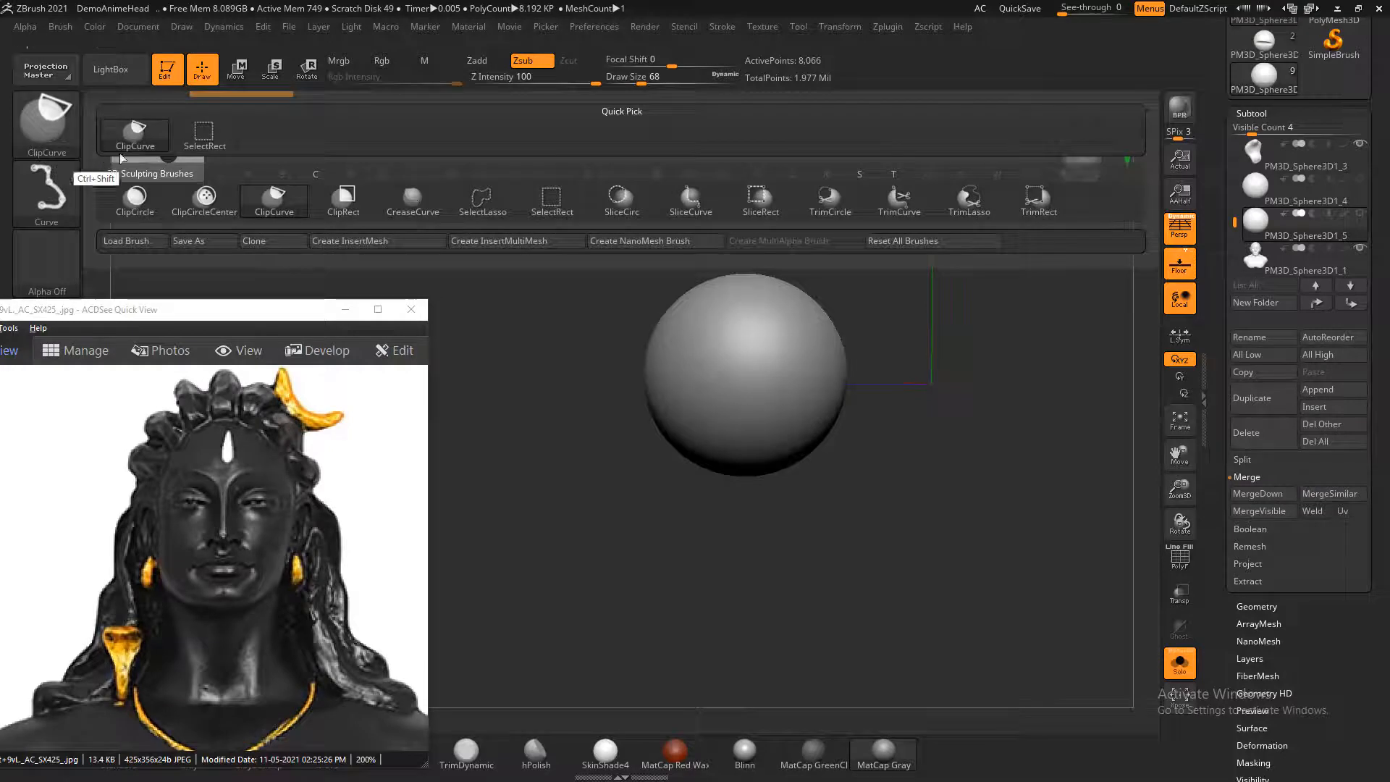
click(295, 214)
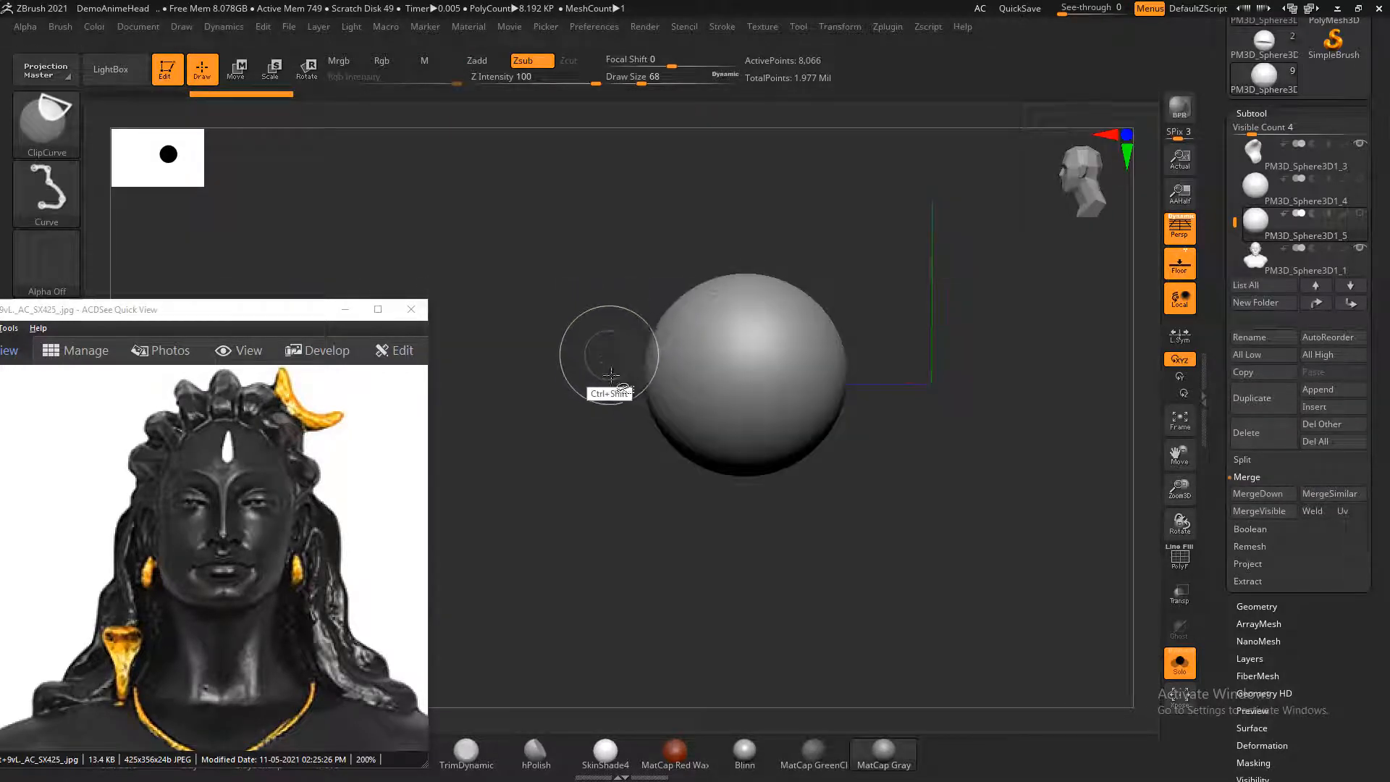
- Try two ClipCurve cuts across the lower part of the isolated eyeball copy, undoing each one
mouse_move(615, 450)
ctrl+shift+mouse_down()
mouse_move(684, 391)
mouse_move(622, 382)
ctrl+shift+mouse_up()
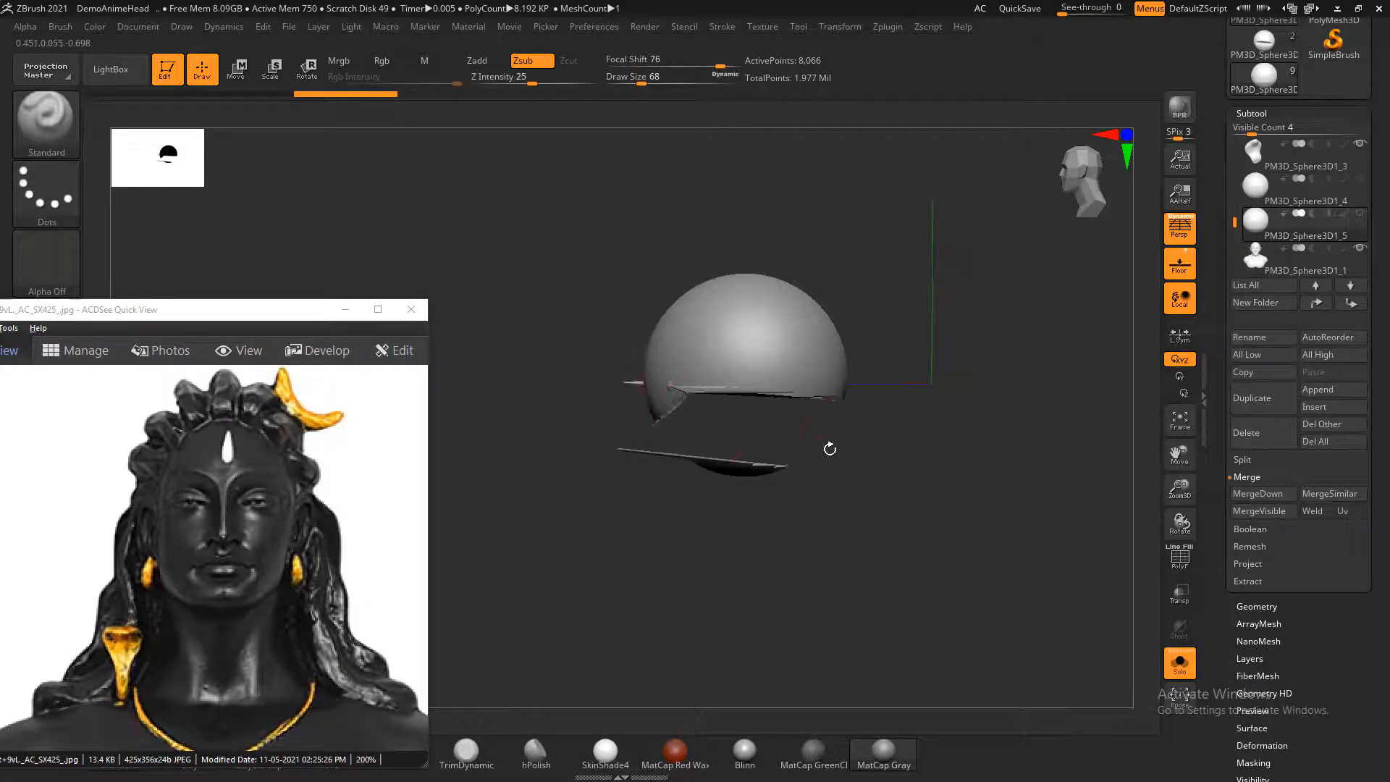
key(ctrl+z)
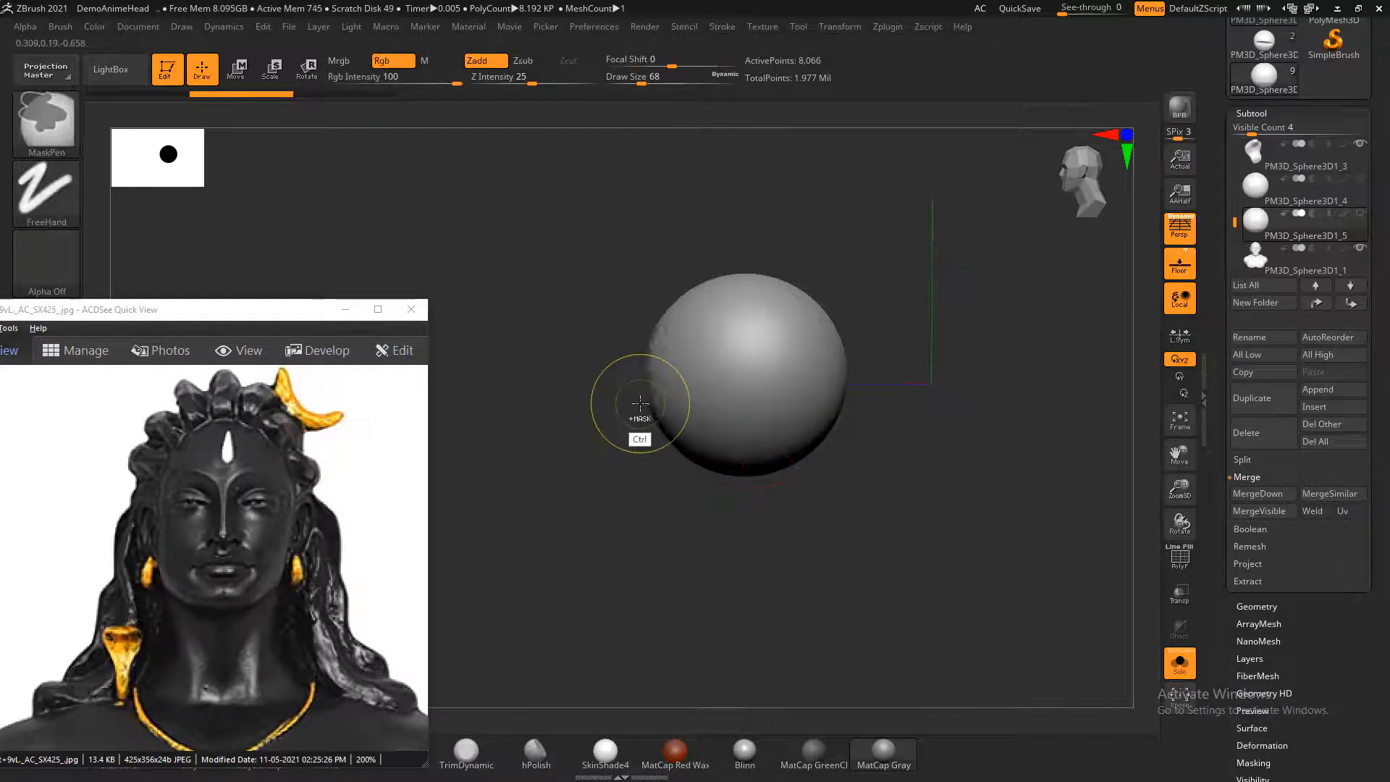
mouse_move(612, 407)
ctrl+shift+mouse_down()
mouse_move(672, 398)
mouse_move(614, 391)
mouse_move(620, 431)
ctrl+shift+mouse_up()
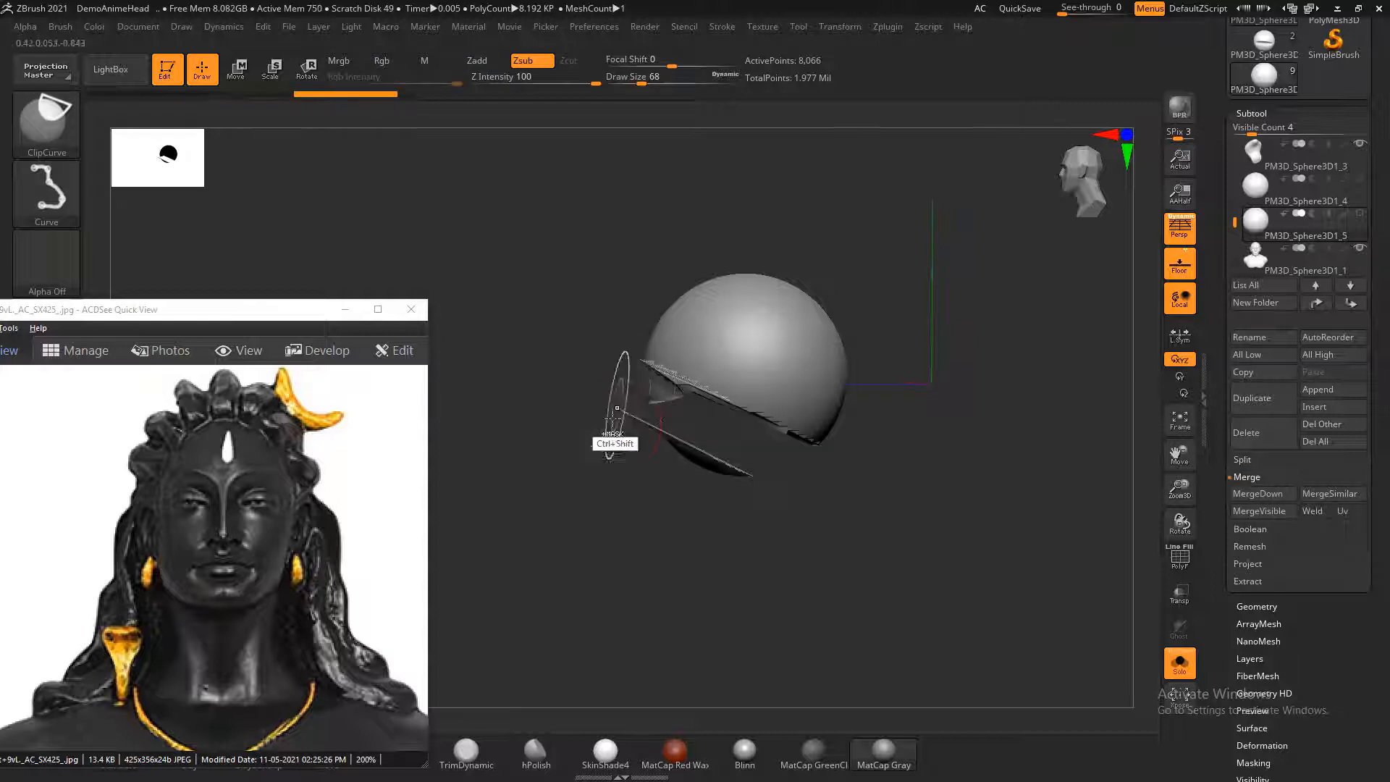
mouse_move(867, 443)
mouse_down()
mouse_move(1039, 487)
mouse_move(915, 518)
mouse_move(903, 498)
mouse_move(967, 485)
mouse_up()
key(ctrl+z)
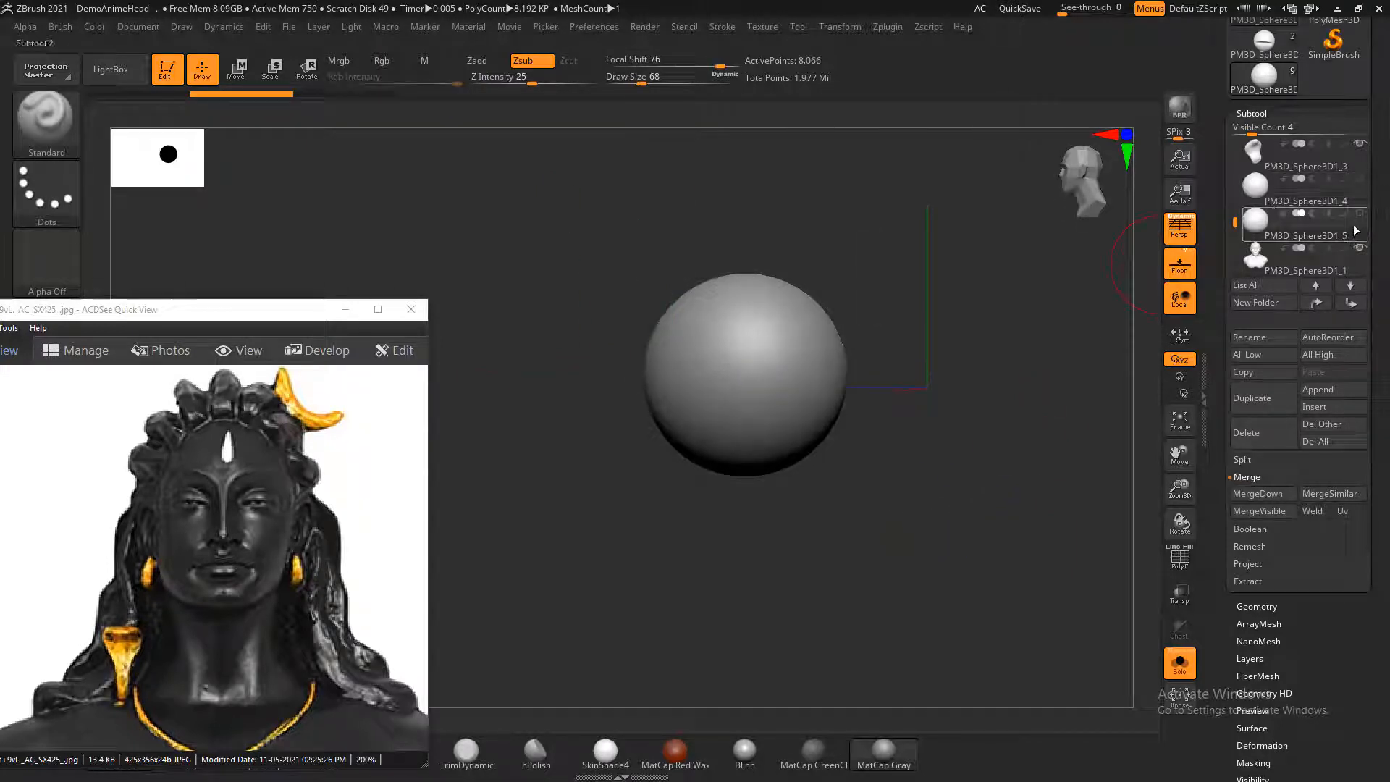
- Check the head skin on its own, make the eyeball copy active again and turn off Solo
click(1256, 255)
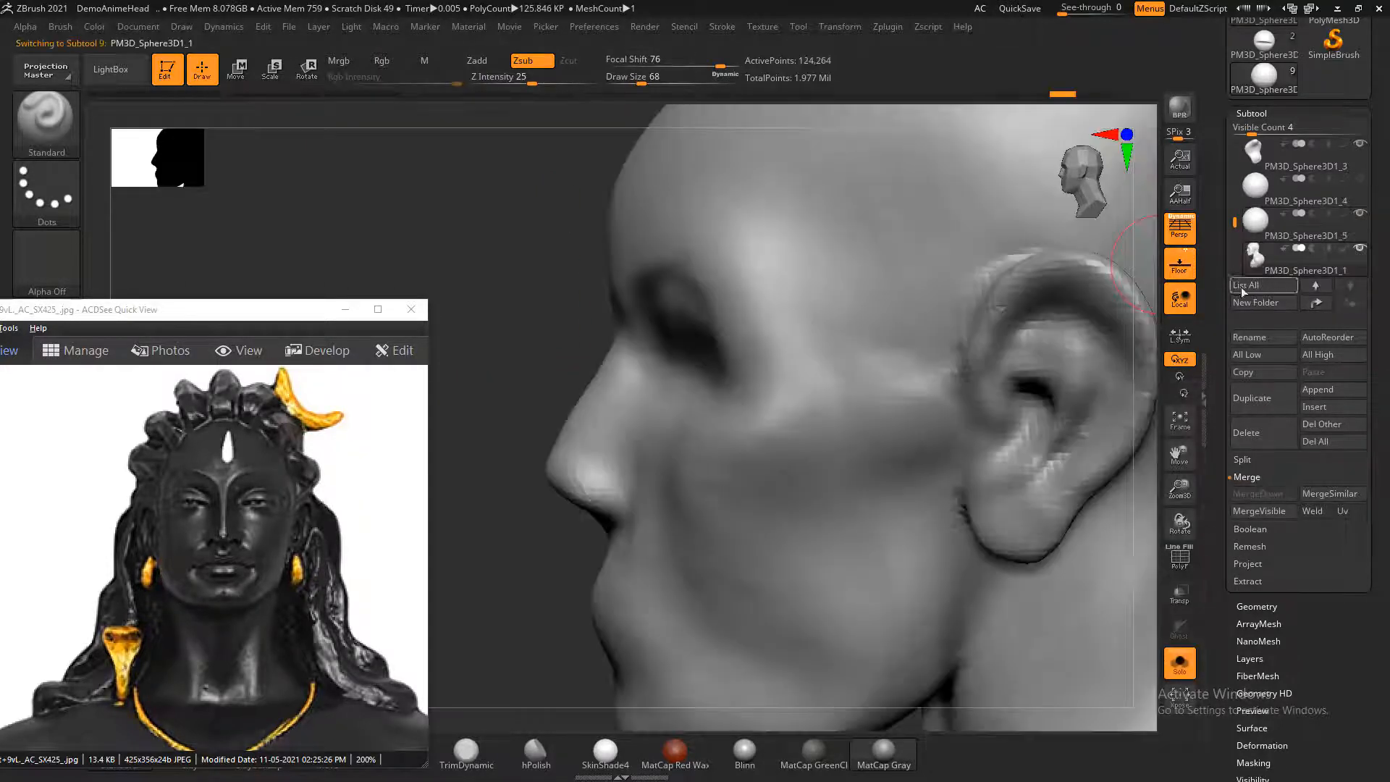
click(1258, 221)
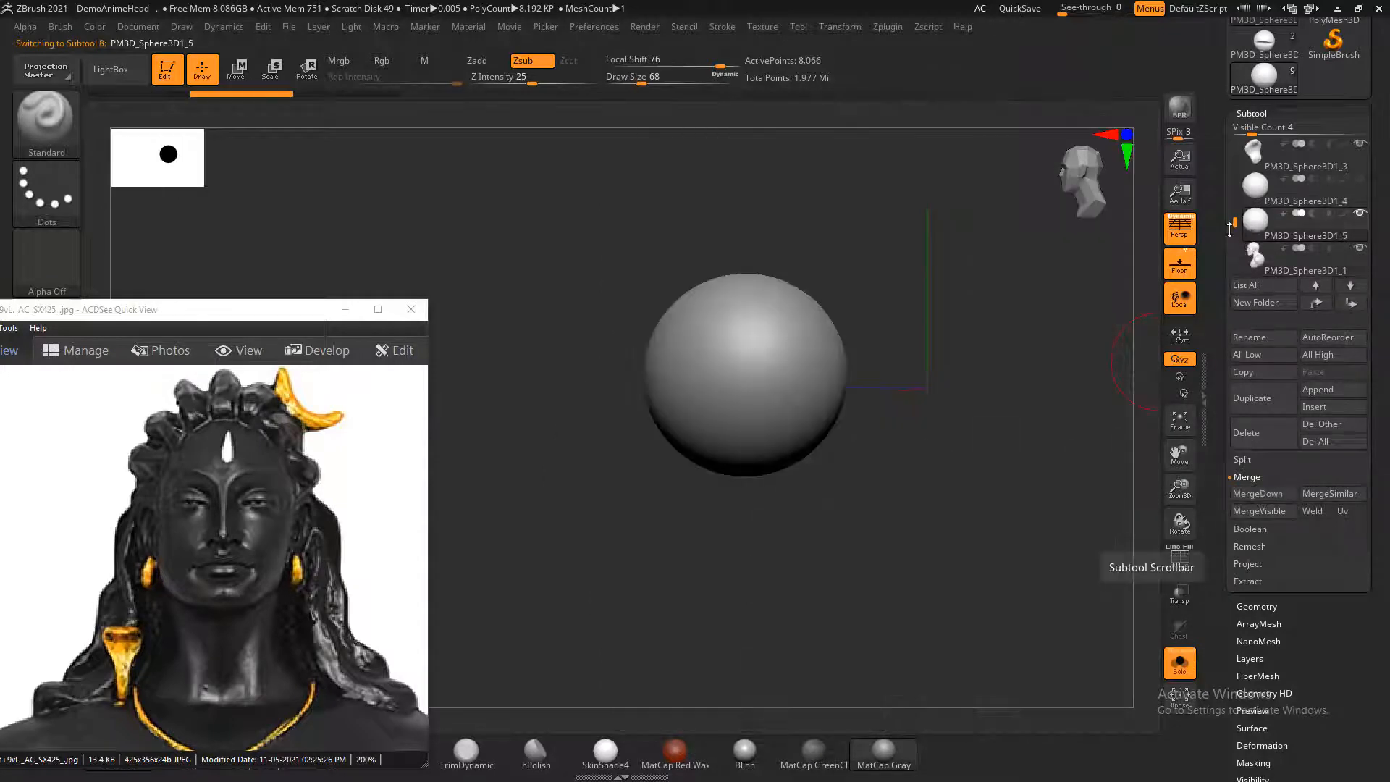
click(1181, 670)
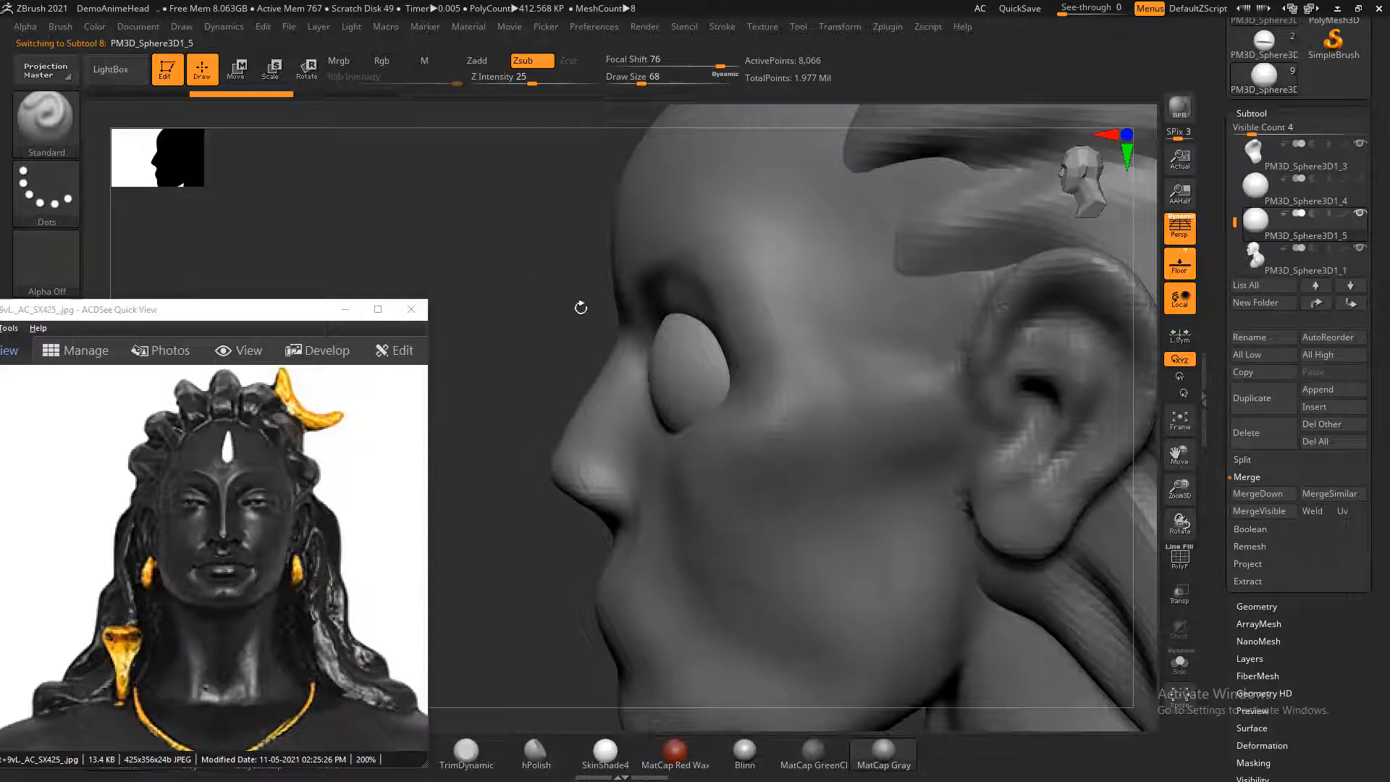
- Try a sloping ClipCurve cut across the eyeball copy in profile with the head visible, and undo it
drag(581, 307, 593, 377)
key(ctrl+shift)
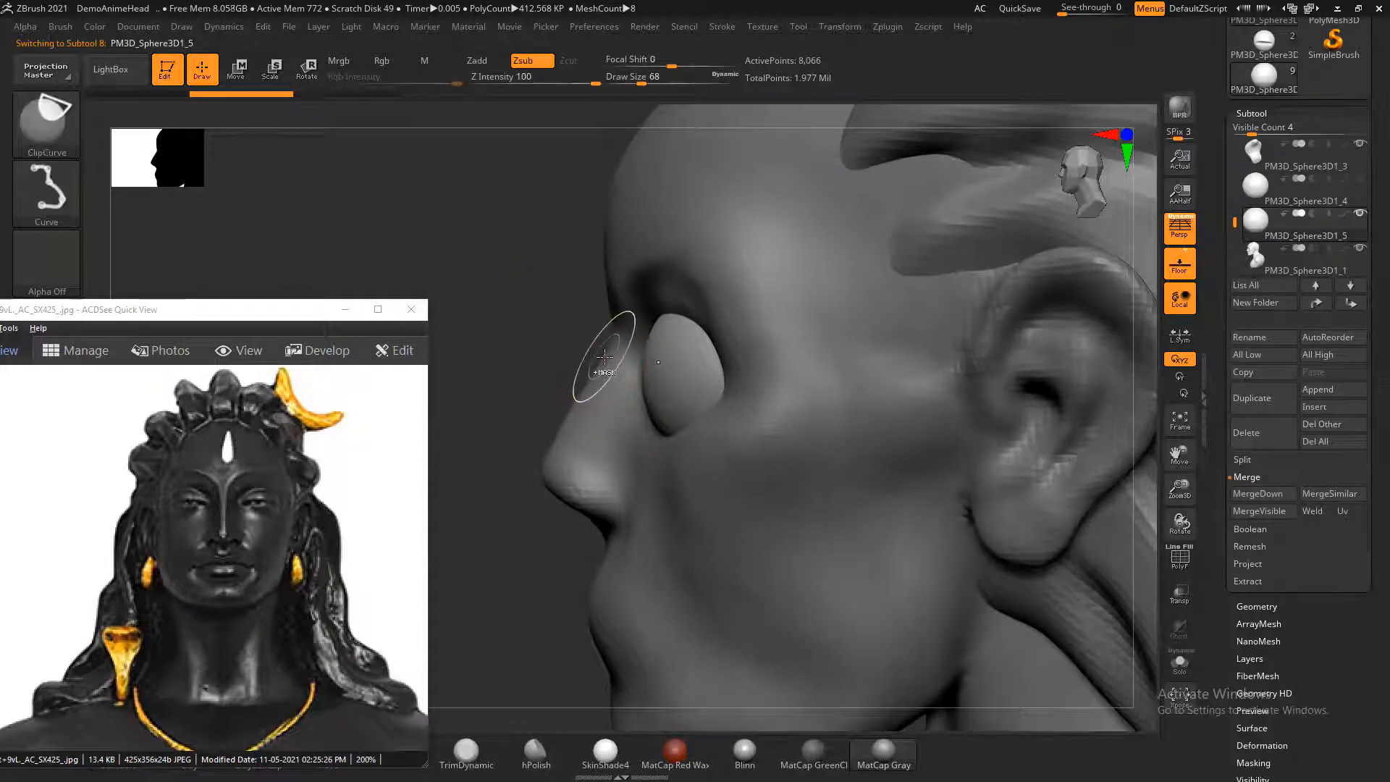
mouse_move(595, 354)
ctrl+shift+mouse_down()
mouse_move(673, 402)
mouse_move(727, 401)
ctrl+shift+mouse_up()
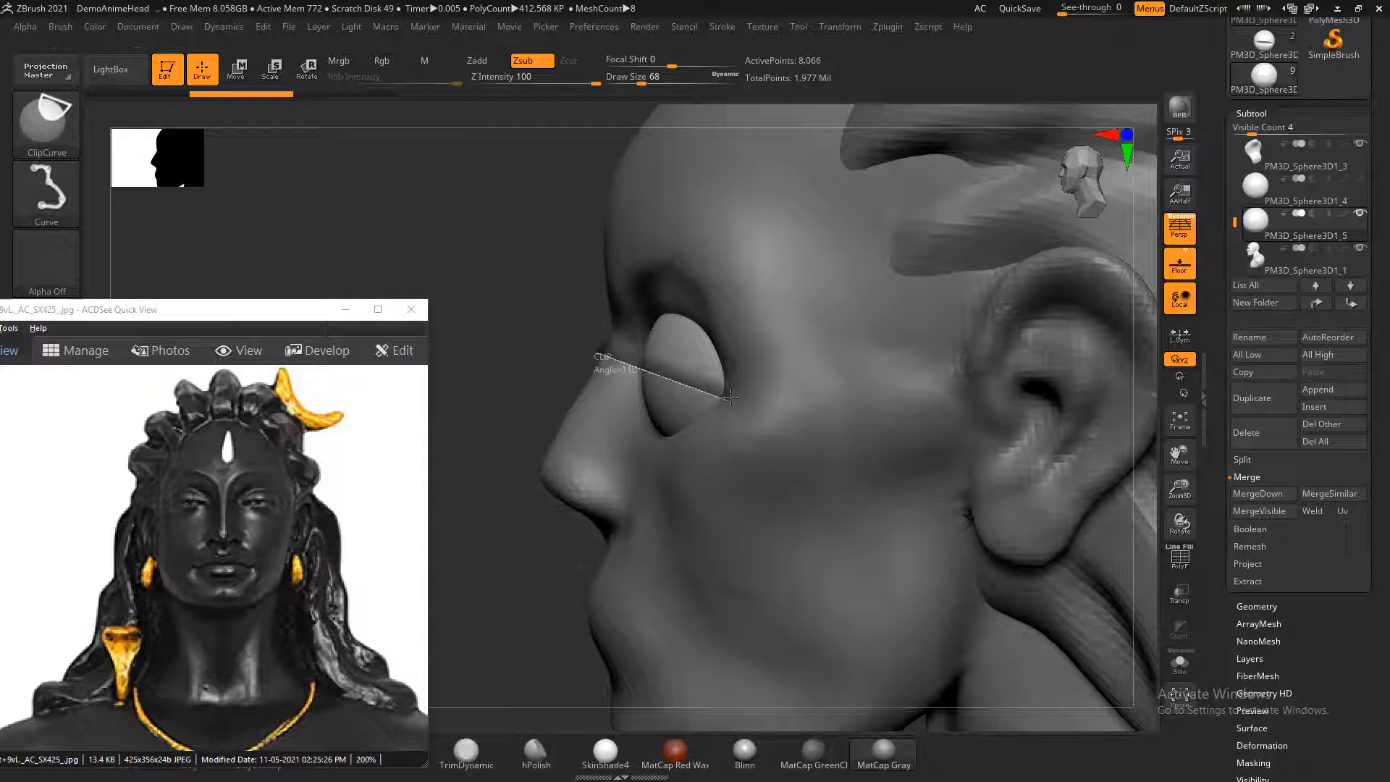
key(ctrl+z)
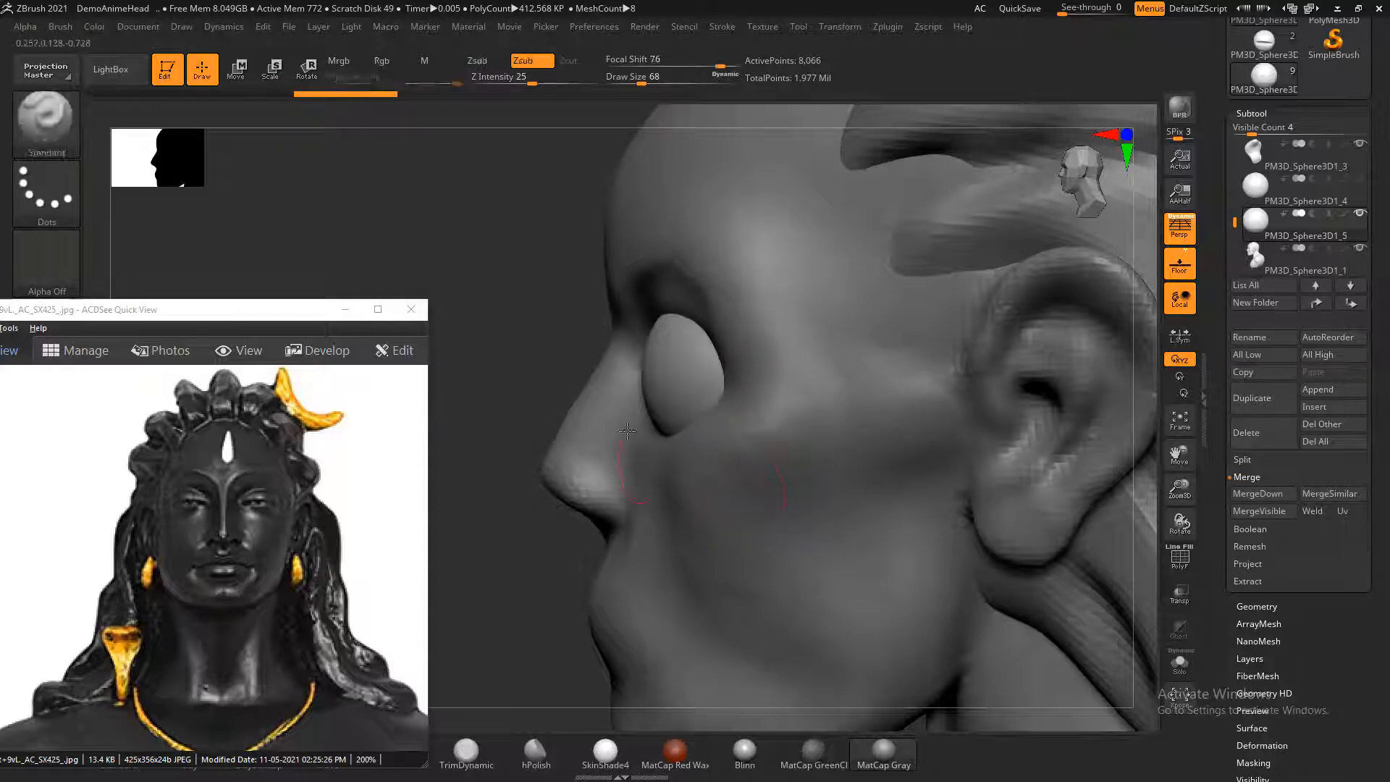
- Turn on transparency and clip away the eyeball copy's upper part with a slightly sloping cut, leaving a lower-eyelid piece
drag(518, 354, 578, 387)
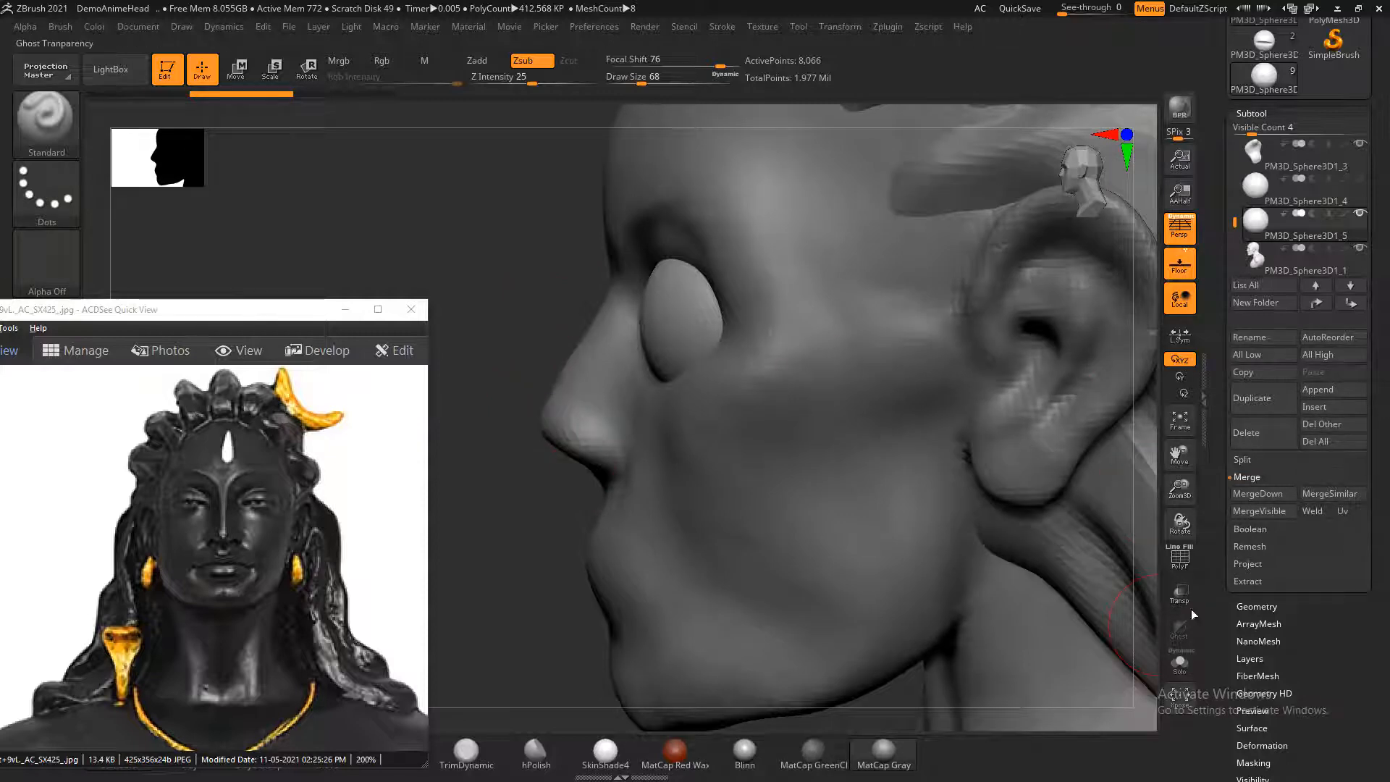
click(1179, 594)
drag(496, 528, 490, 559)
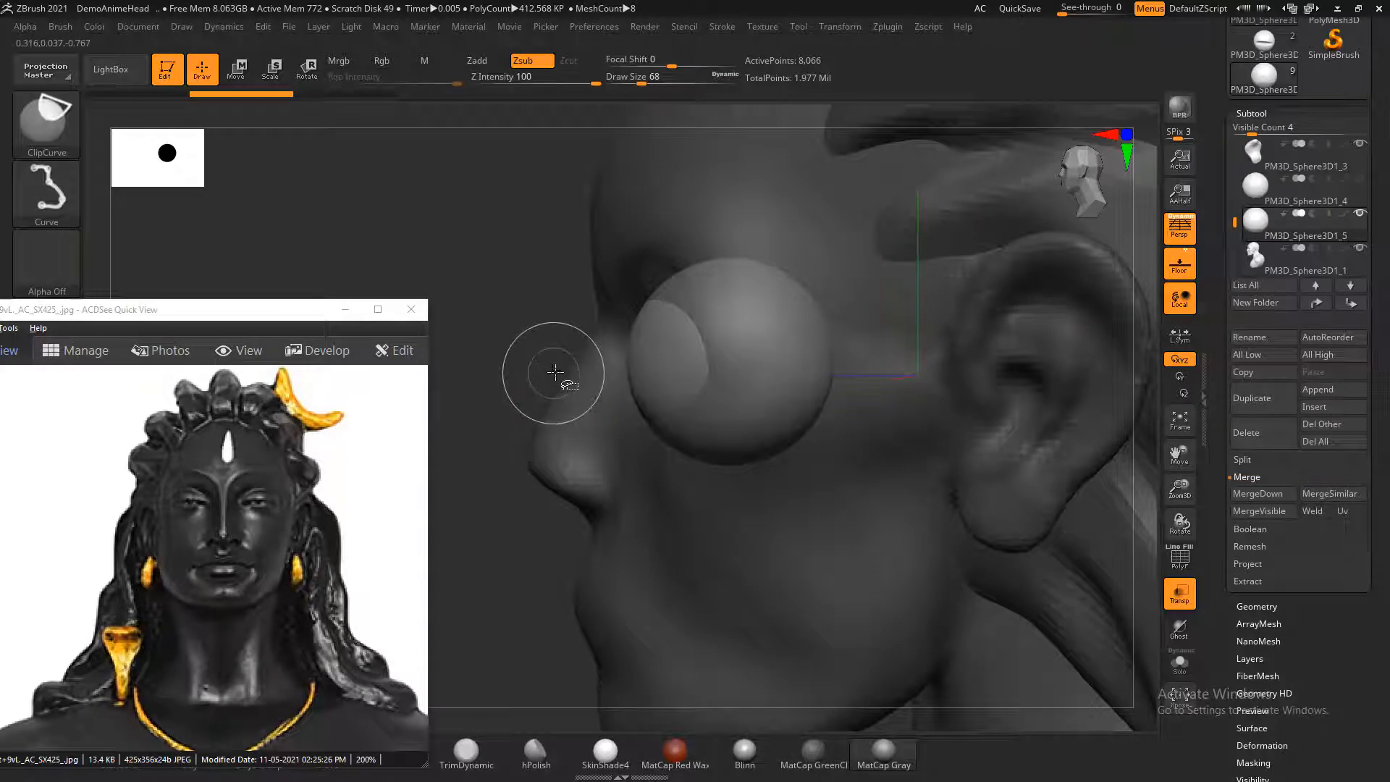
mouse_move(551, 370)
ctrl+shift+mouse_down()
mouse_move(923, 416)
mouse_move(909, 413)
ctrl+shift+mouse_up()
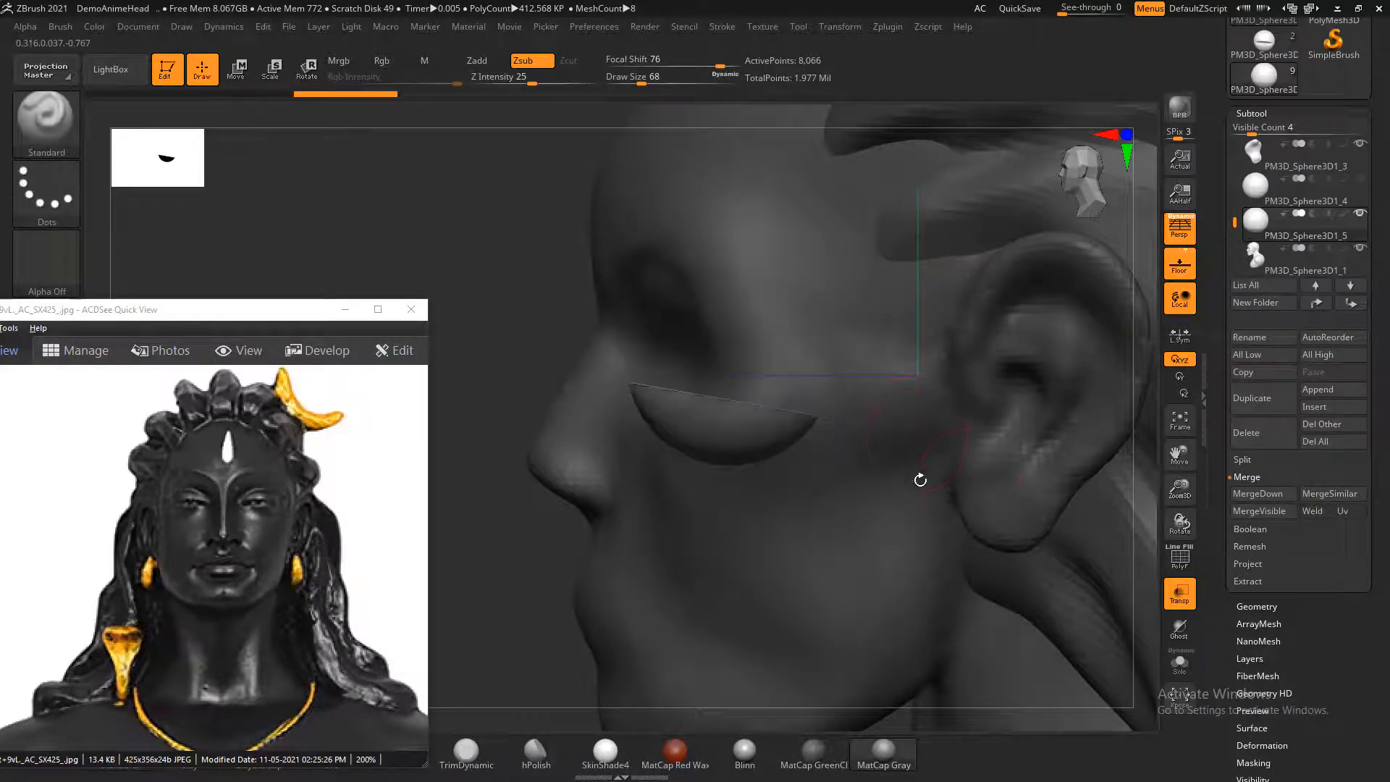
- Duplicate the full eyeball sphere to get another copy for the upper eyelid
click(1257, 190)
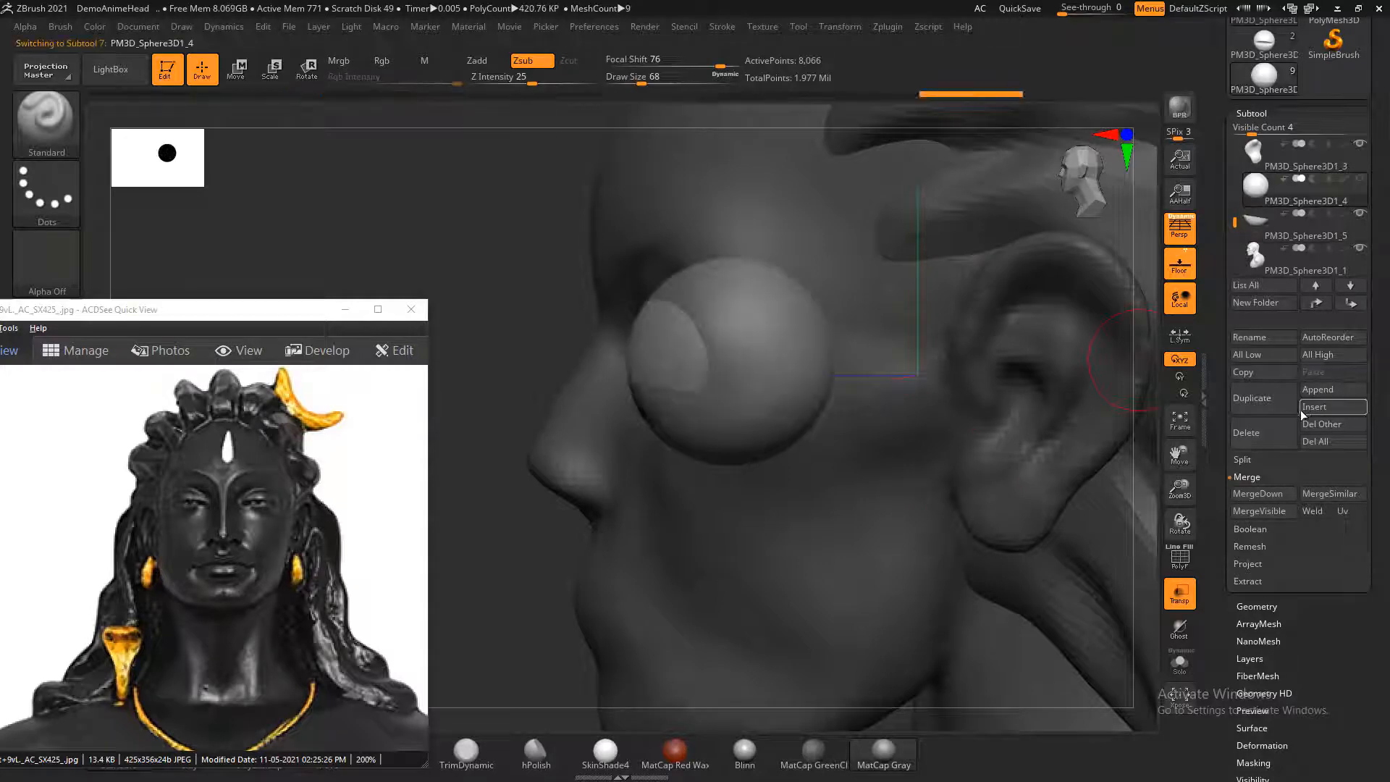
click(1274, 402)
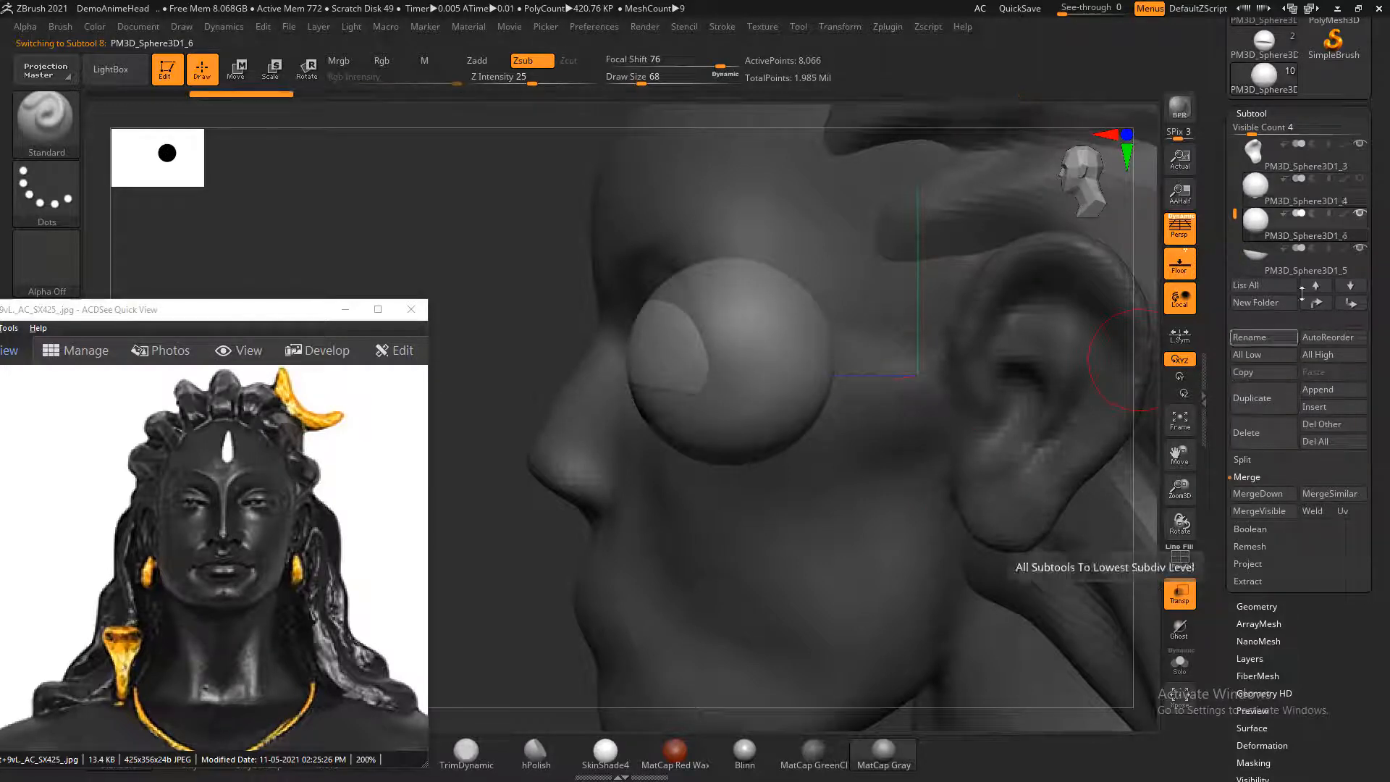
mouse_move(1264, 224)
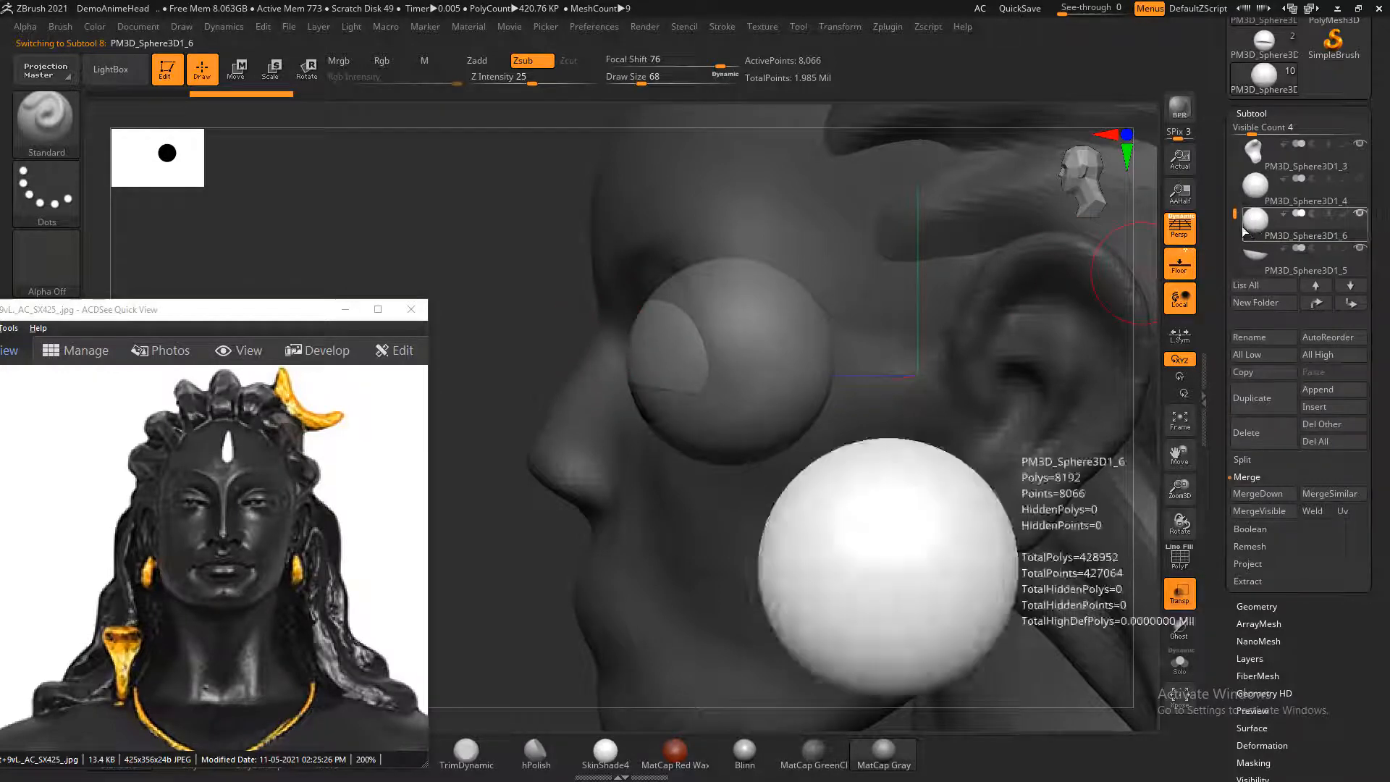
- Clip away the new copy's lower part with a slightly sloping ClipCurve cut, leaving an upper-eyelid piece, and turn off transparency
key(ctrl+shift)
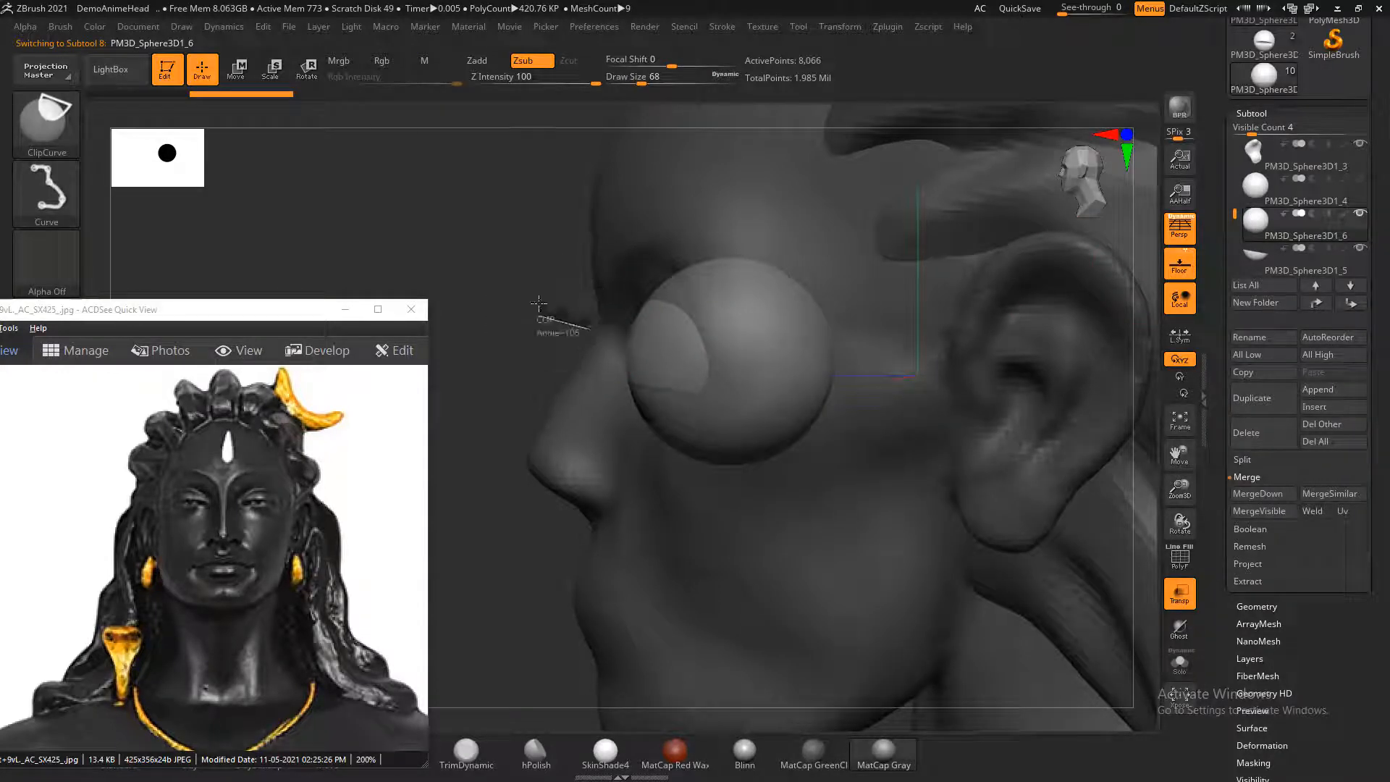
mouse_move(908, 424)
ctrl+shift+mouse_down()
mouse_move(730, 384)
mouse_move(608, 323)
mouse_move(605, 336)
ctrl+shift+mouse_up()
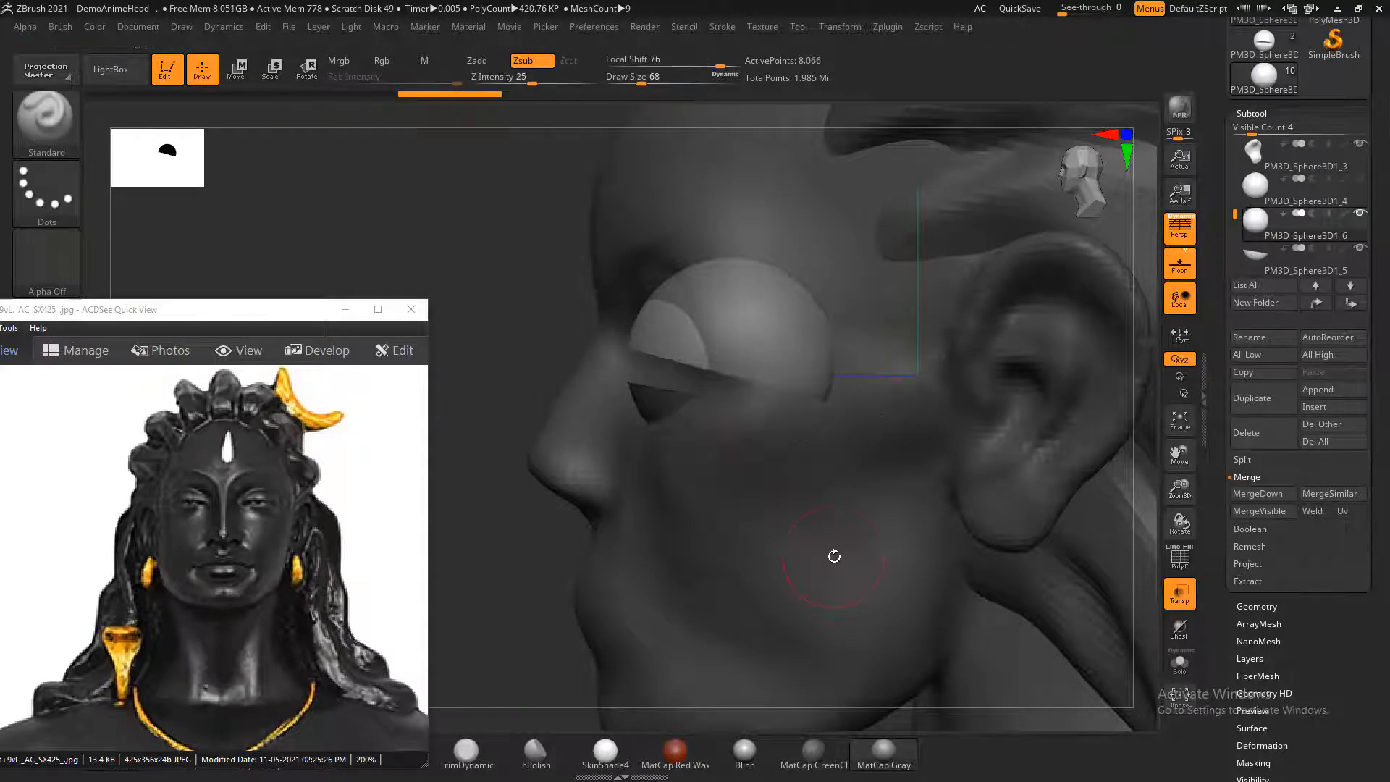
drag(510, 328, 874, 499)
drag(1044, 420, 1058, 449)
click(1179, 593)
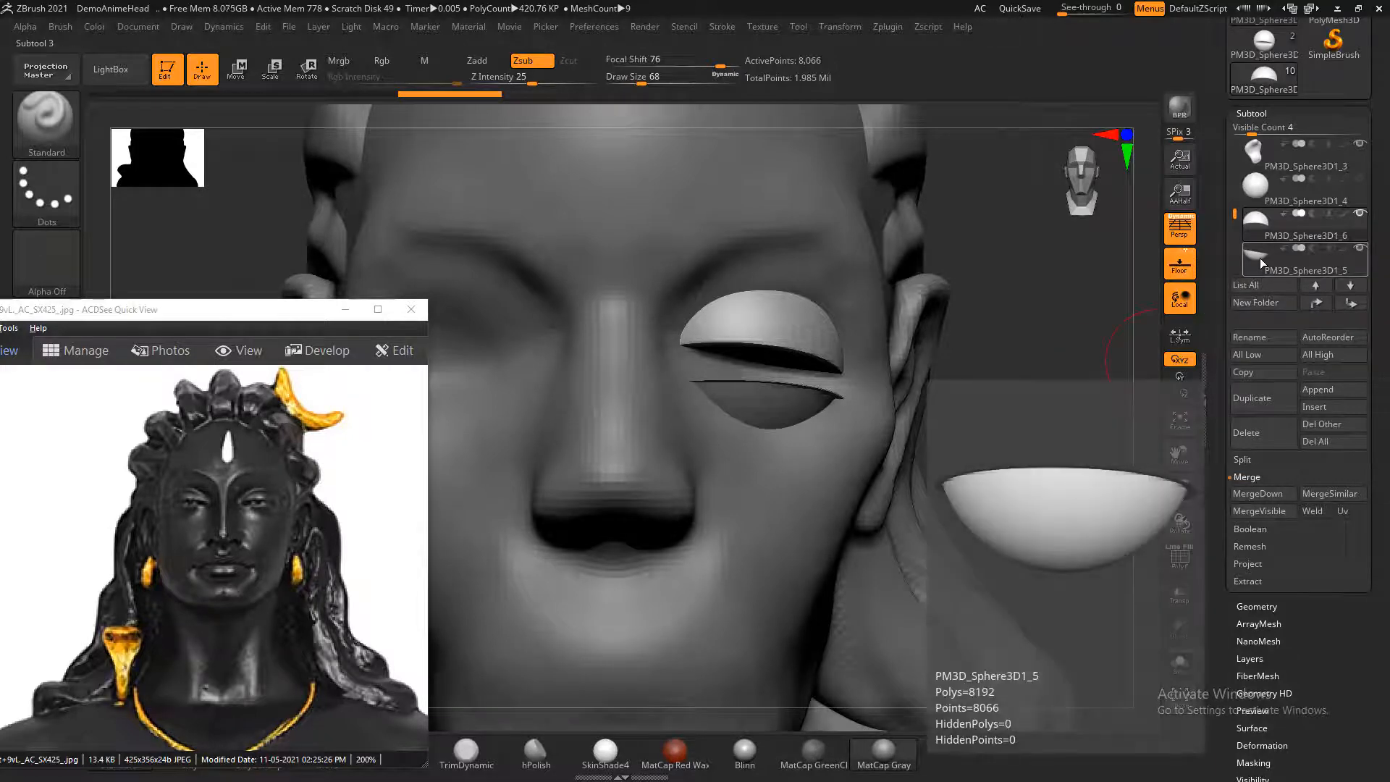
- Merge the upper-eyelid piece down with the lower-eyelid piece into one subtool
click(1260, 233)
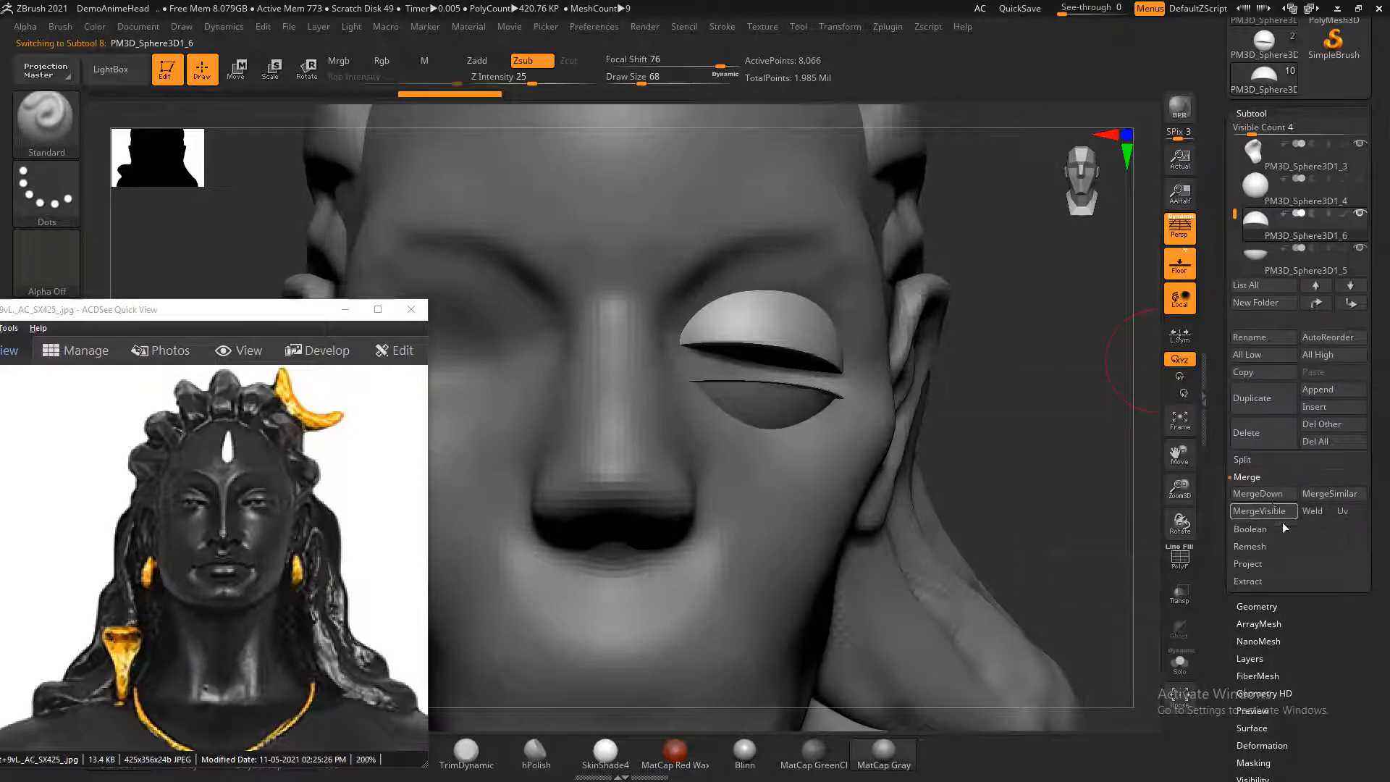
click(1274, 496)
click(1129, 528)
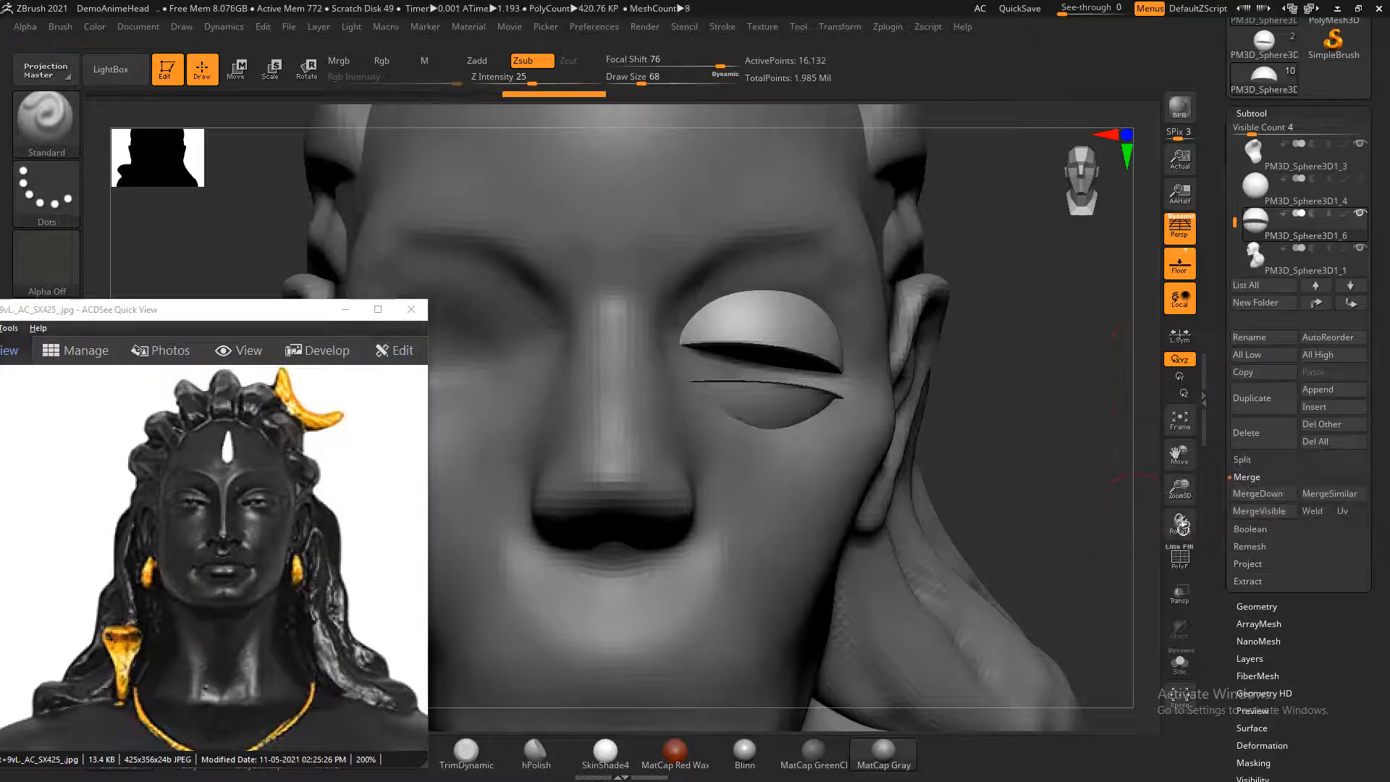
- Duplicate the merged eyelid subtool and mirror the copy to the opposite eye
click(1264, 405)
drag(1216, 472, 1223, 350)
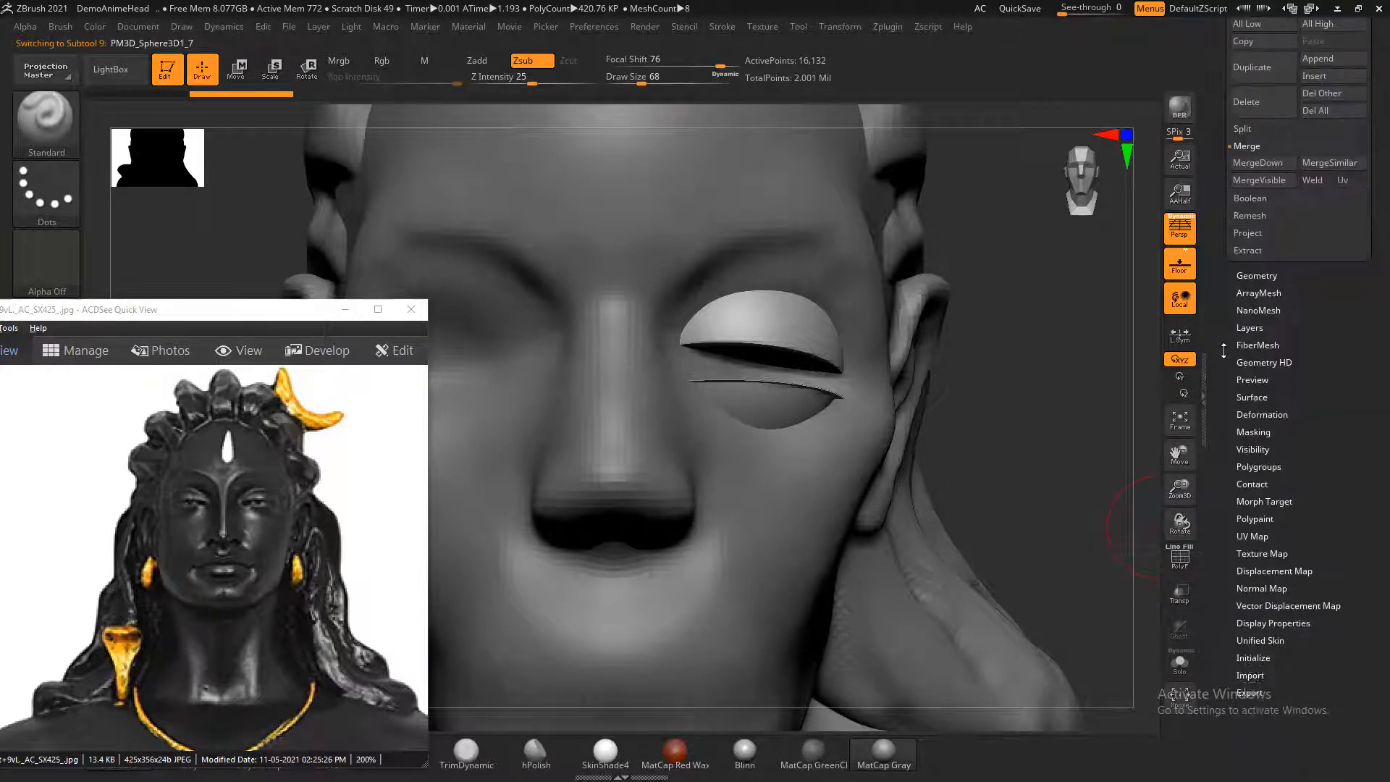
click(1277, 415)
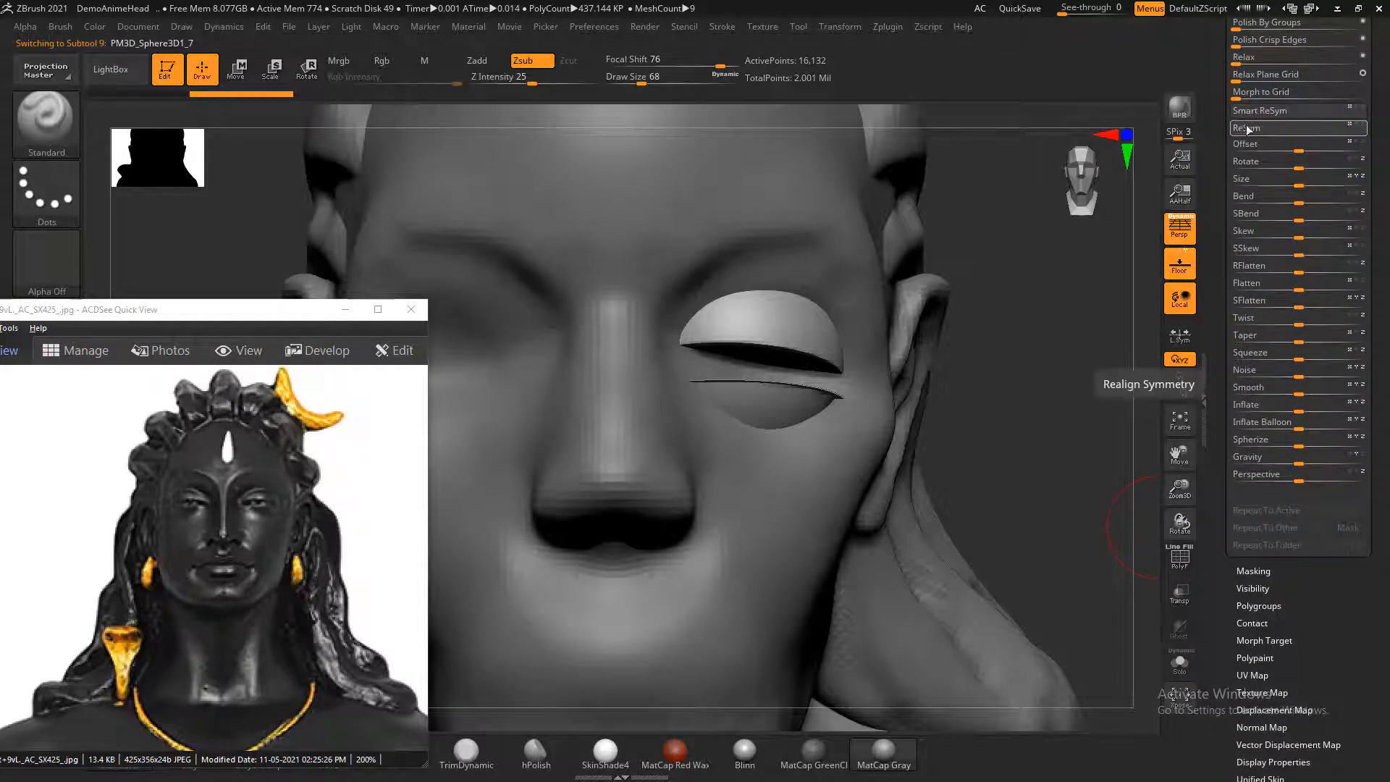
drag(1223, 384, 1222, 171)
drag(1226, 122, 1226, 148)
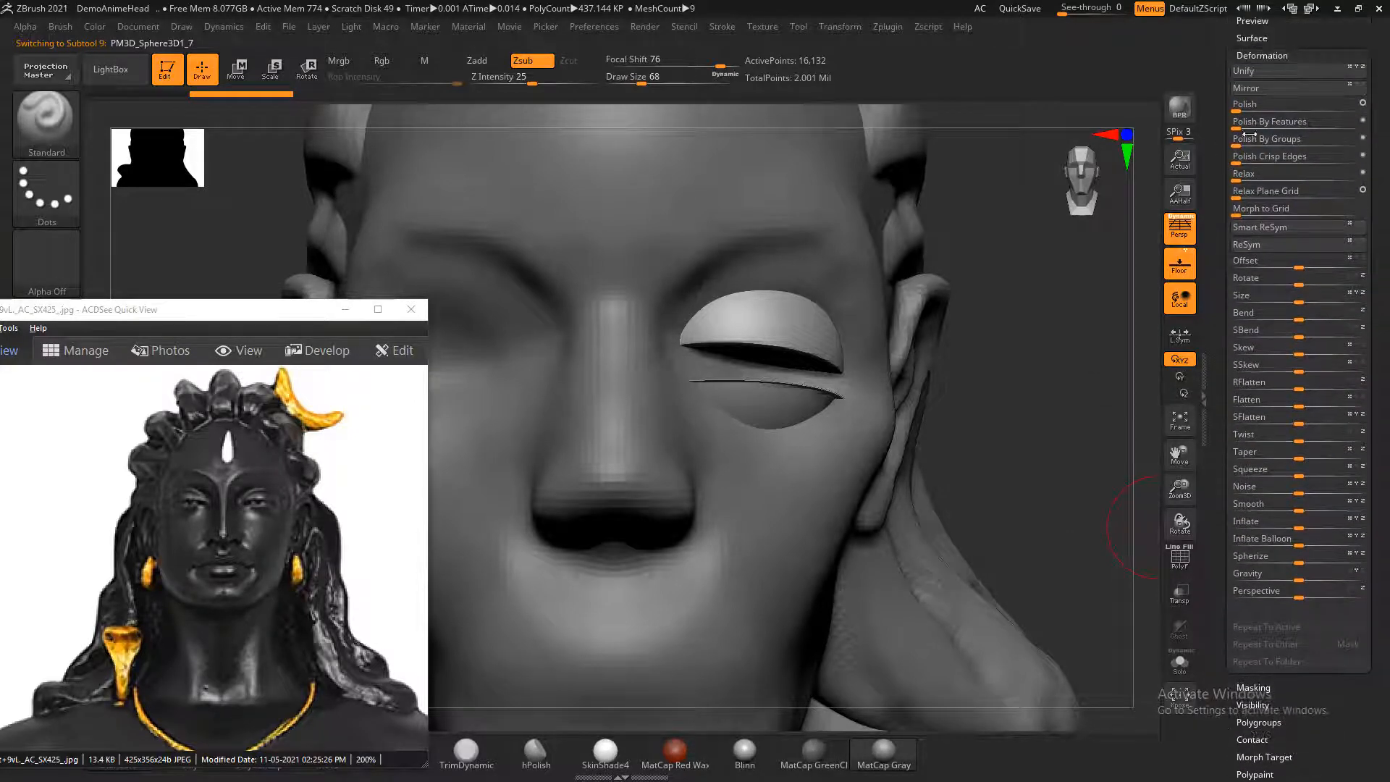
click(1265, 90)
mouse_move(1049, 403)
alt+mouse_down()
mouse_move(1076, 454)
mouse_move(890, 424)
alt+mouse_up()
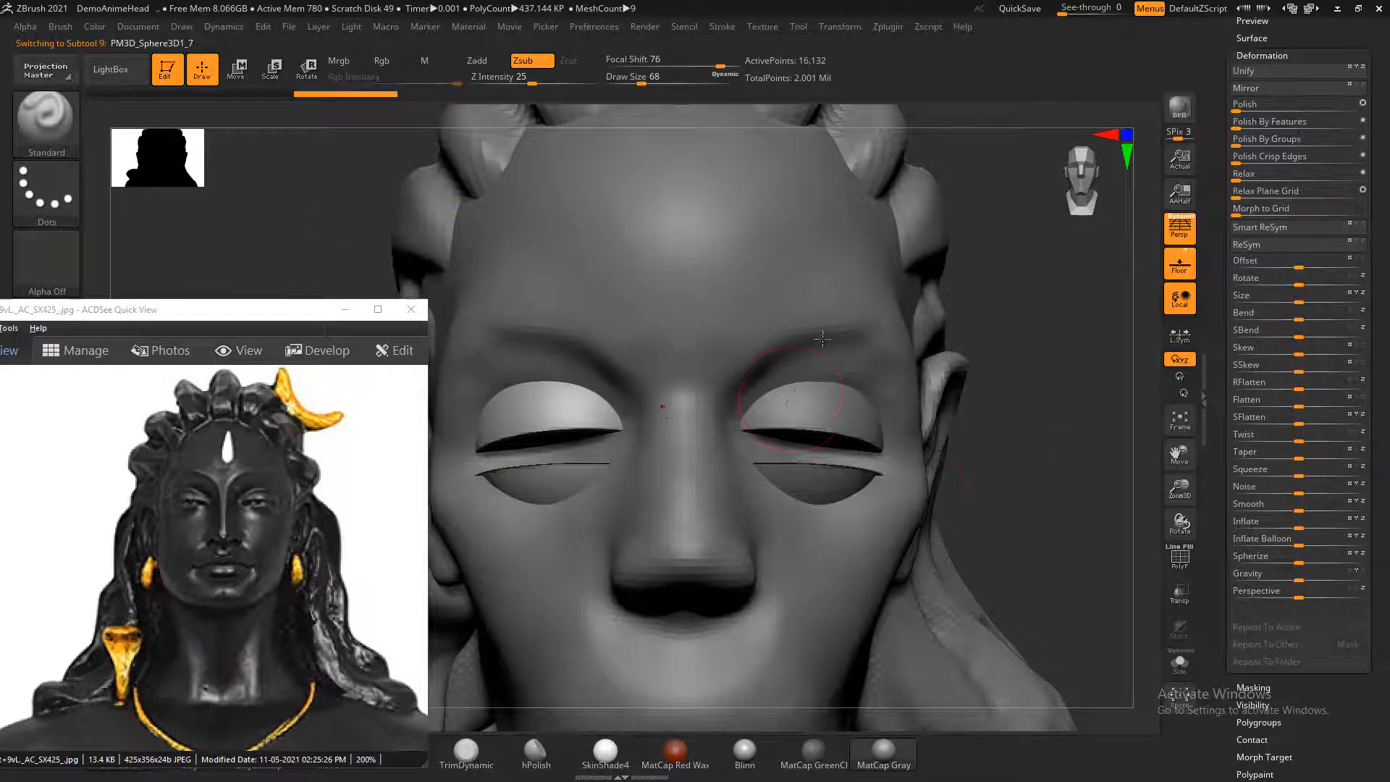
- Merge the original eyelids down with their mirrored copy, and merge the combined eyelids into the head subtool
drag(1216, 150, 1213, 250)
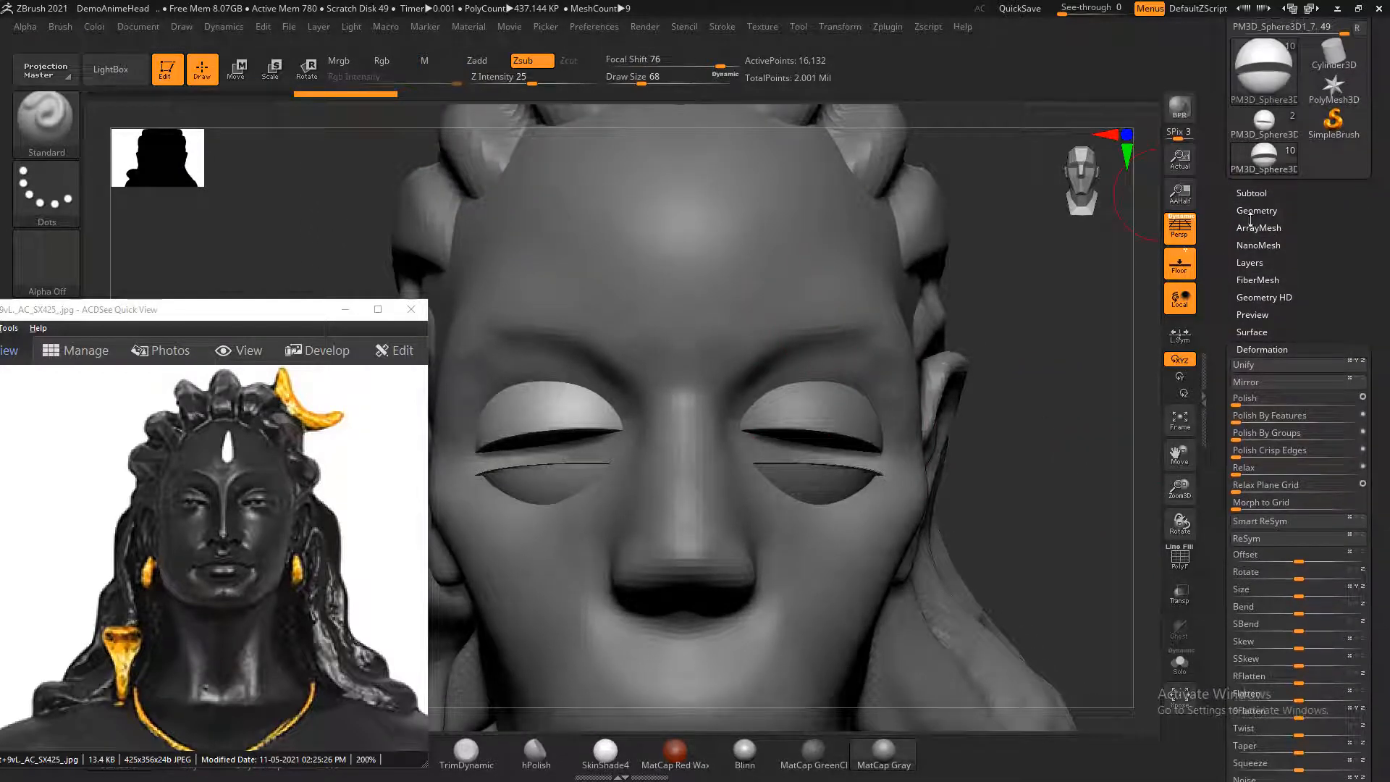
click(1250, 216)
click(1250, 193)
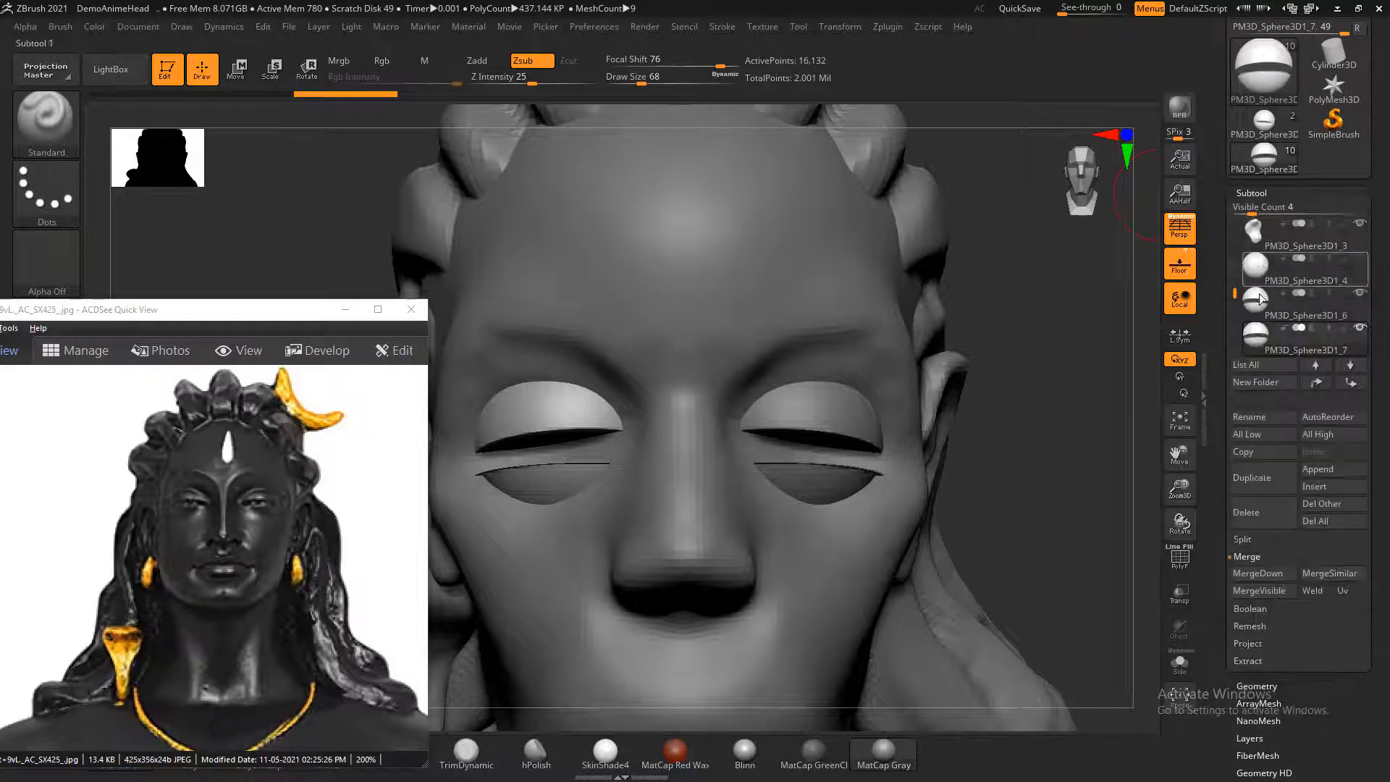
click(1239, 310)
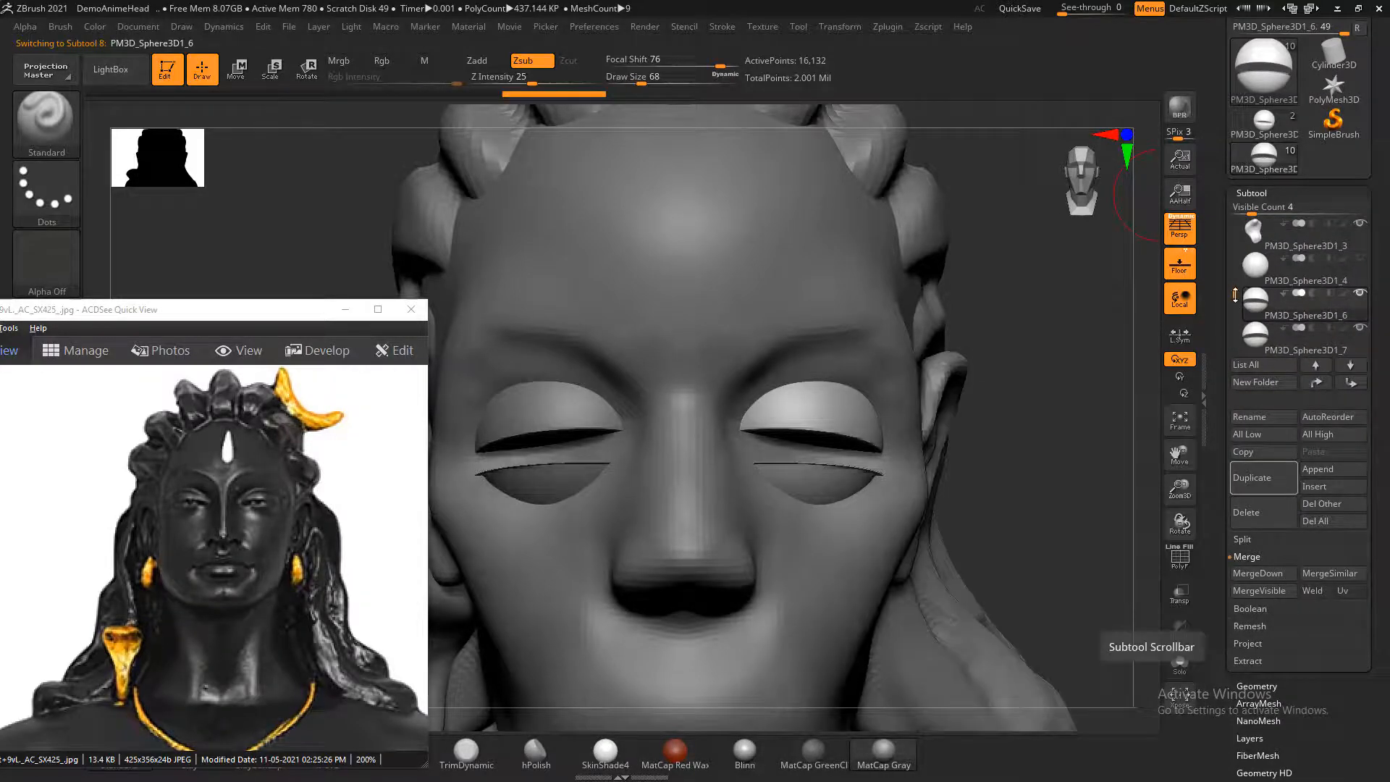
drag(1235, 296, 1235, 307)
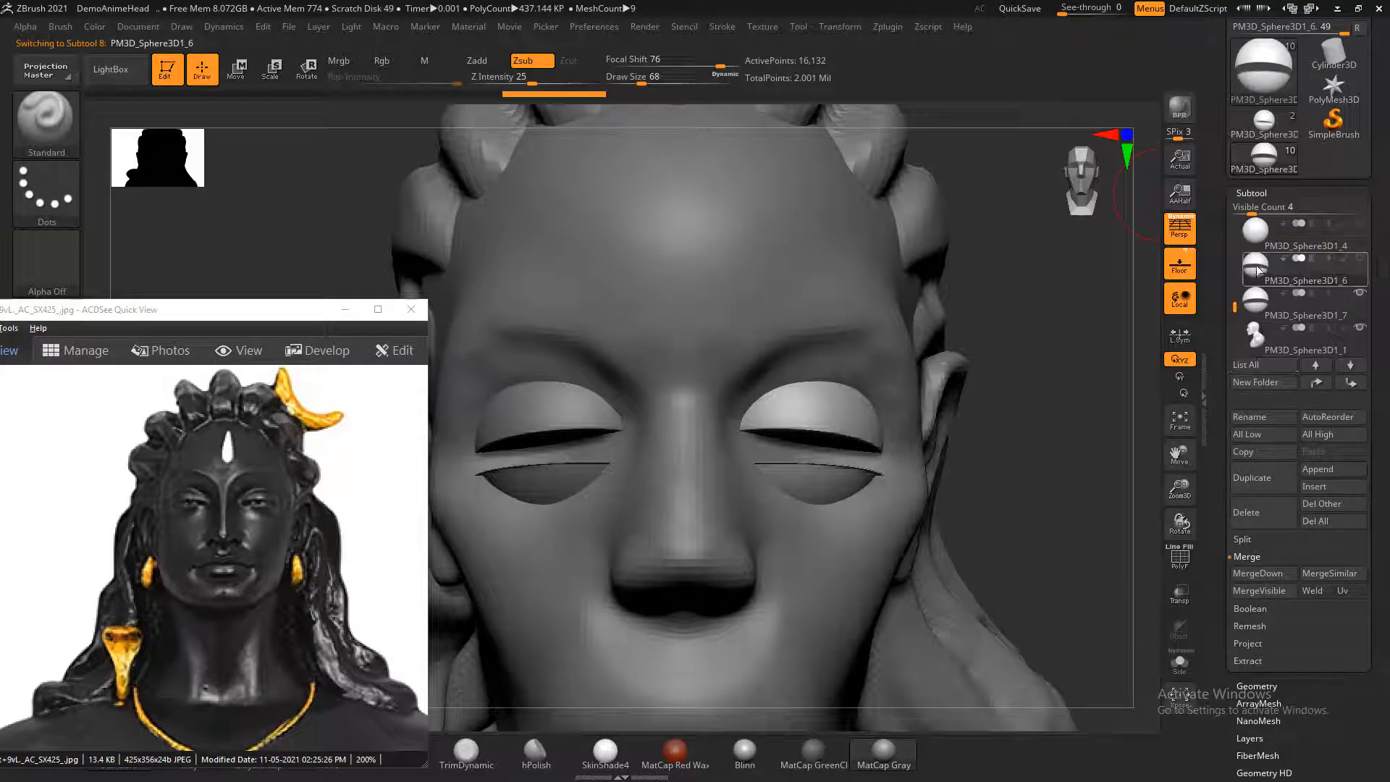
drag(1219, 485, 1220, 432)
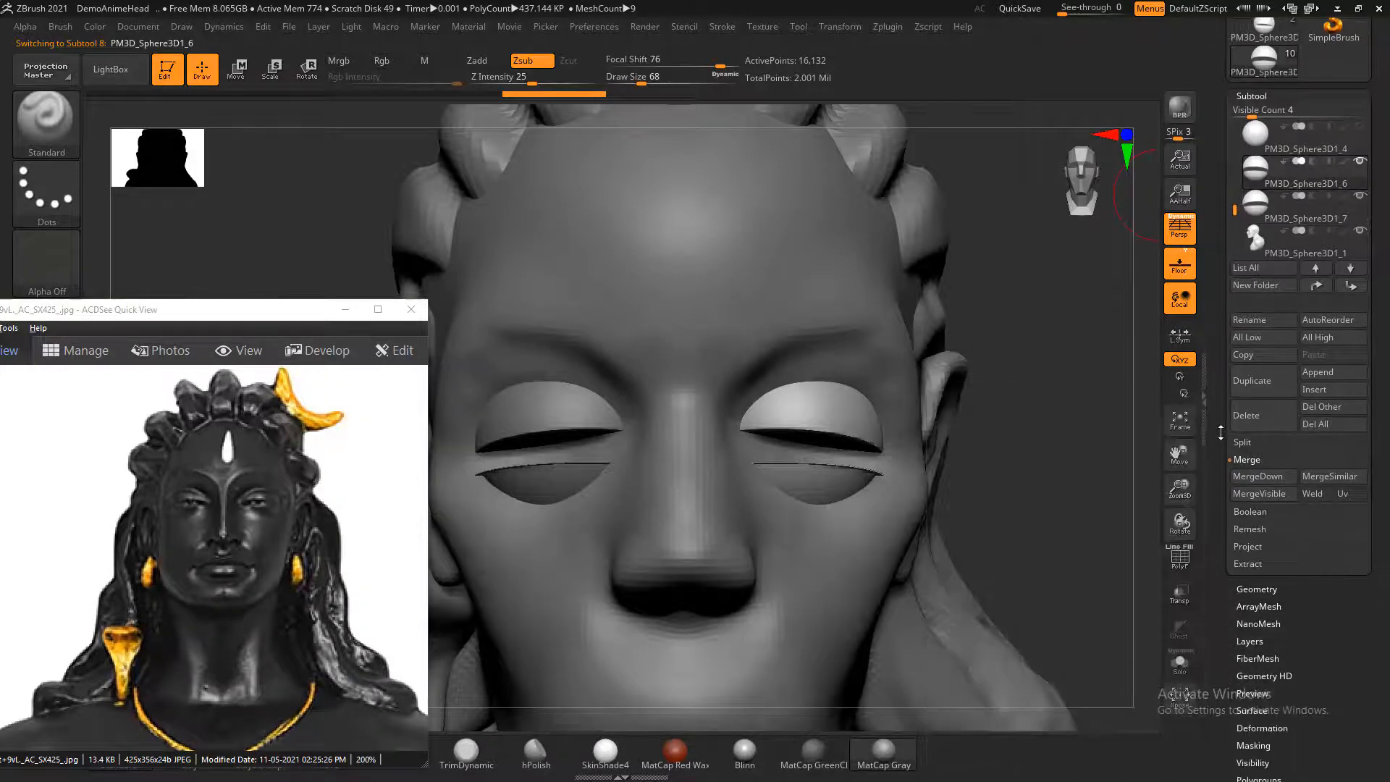
click(1256, 589)
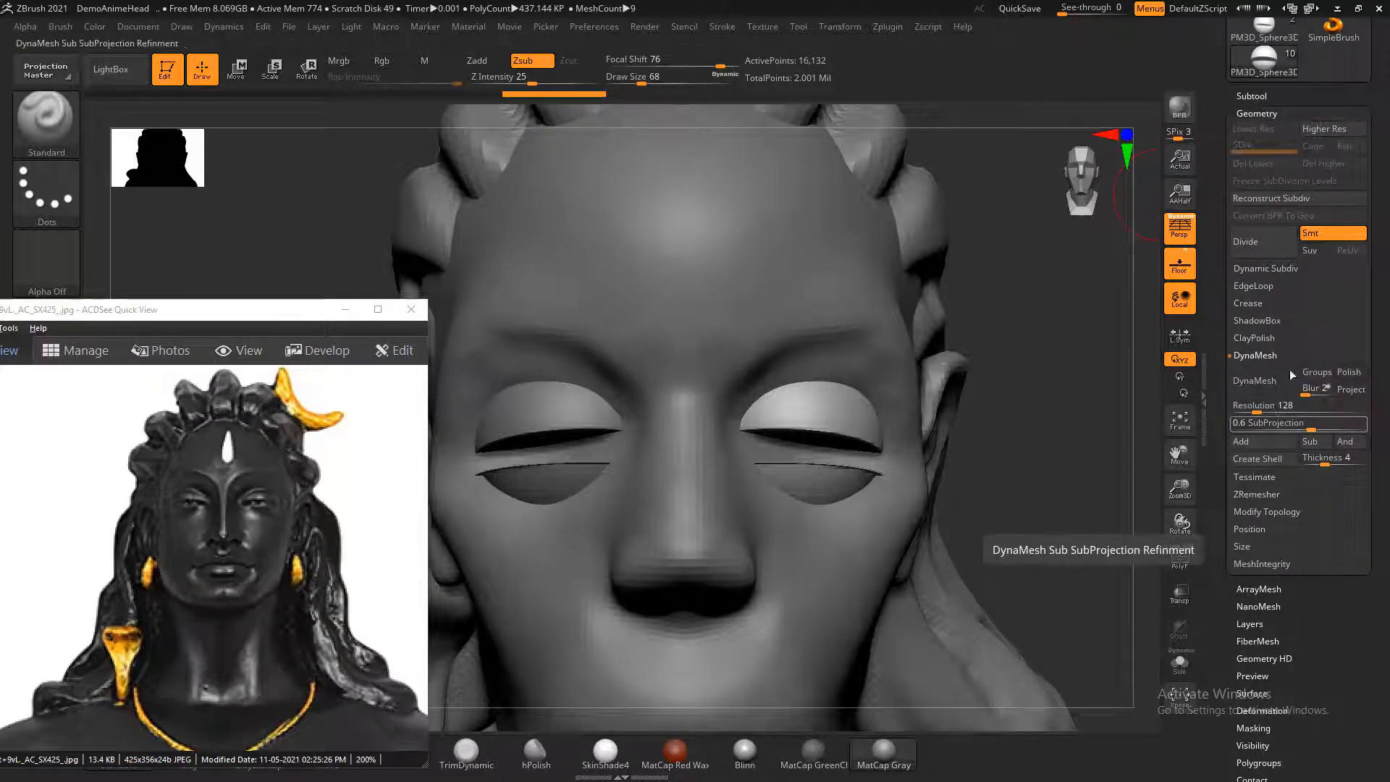
click(1252, 96)
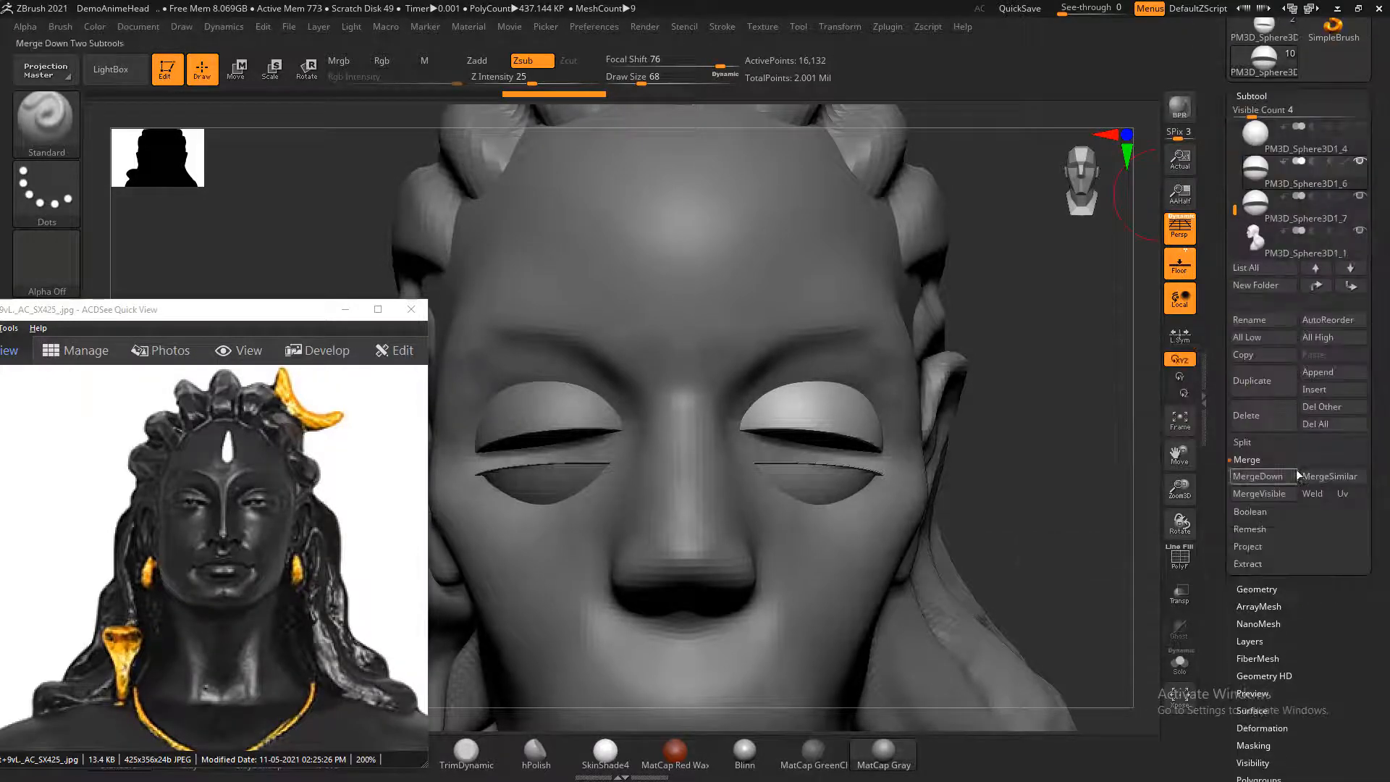
click(1261, 483)
key(Return)
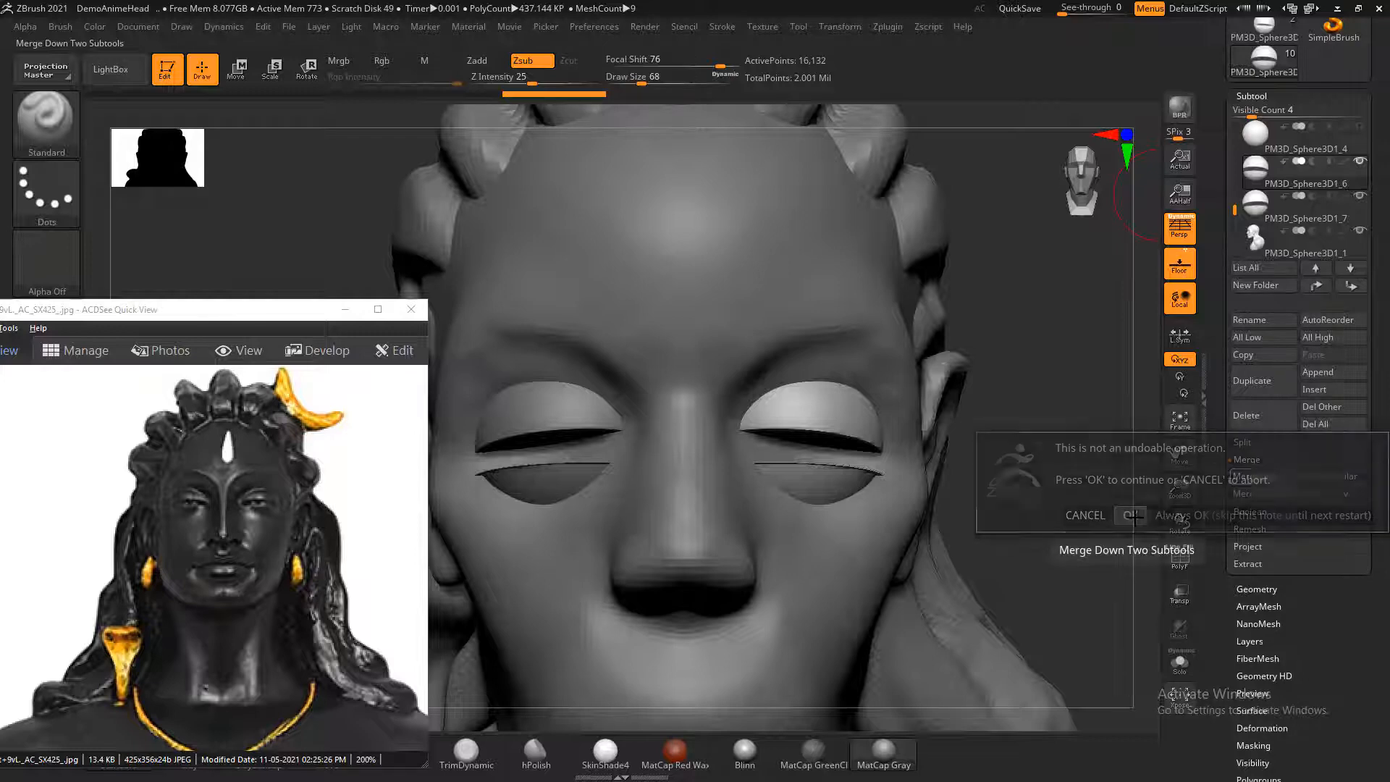
click(1263, 476)
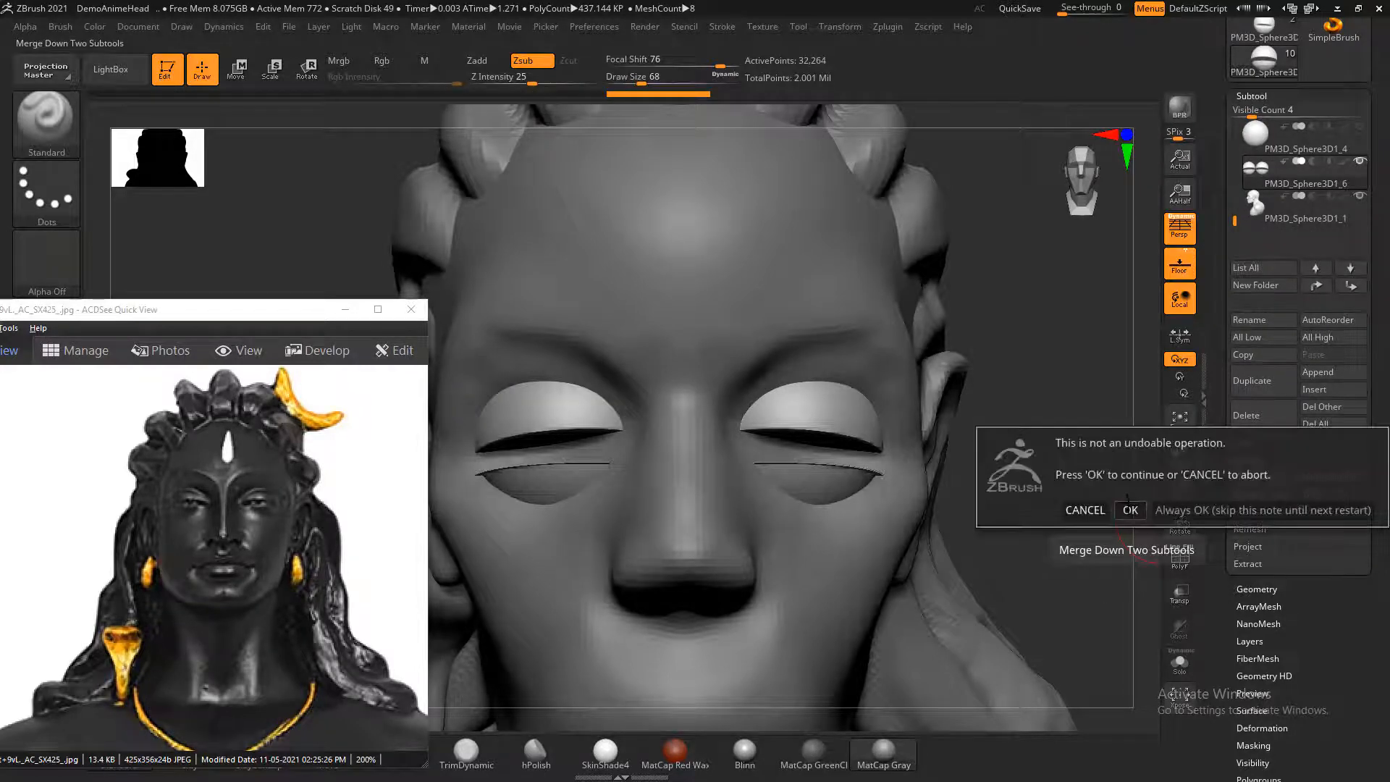
click(1129, 509)
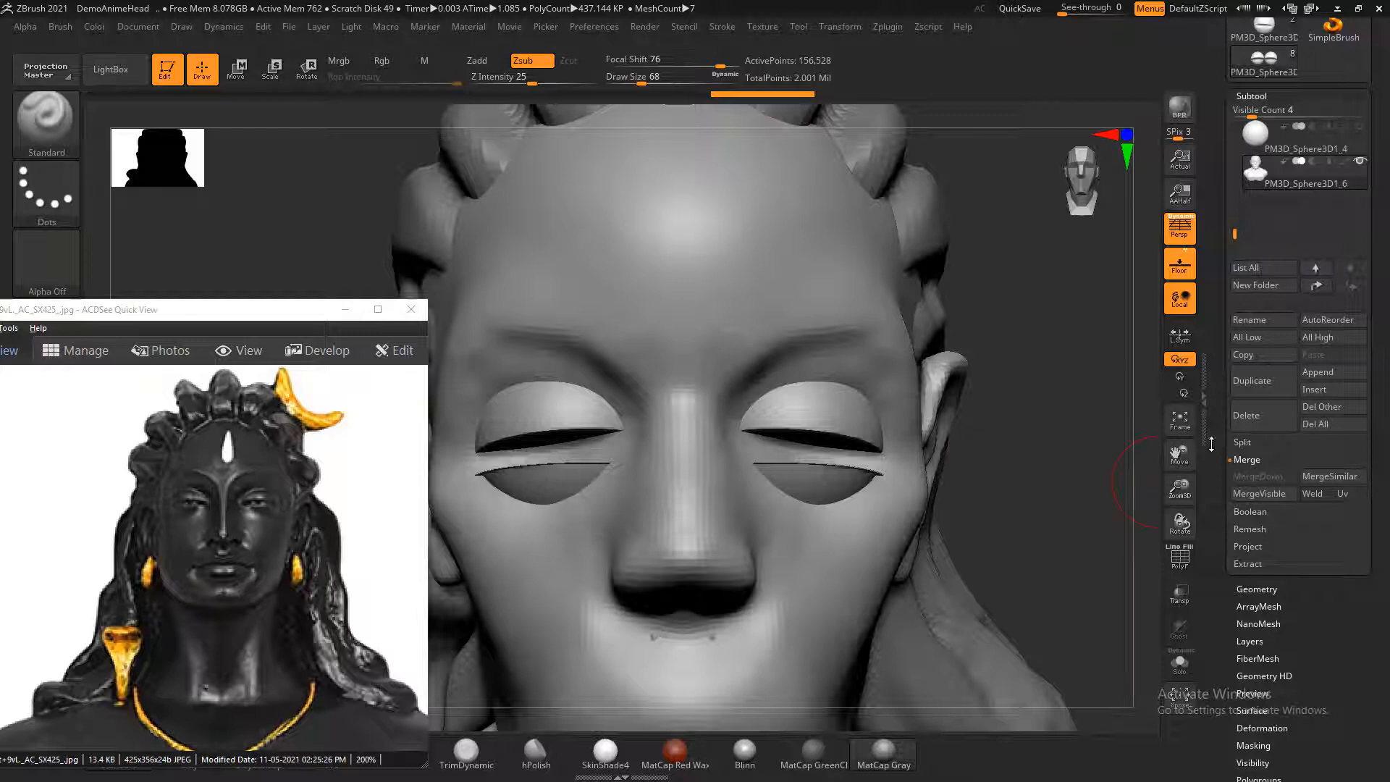
- Fuse the eyelids and head into one mesh with DynaMesh at resolution 128
scroll(1211, 444, down, 3)
click(1256, 495)
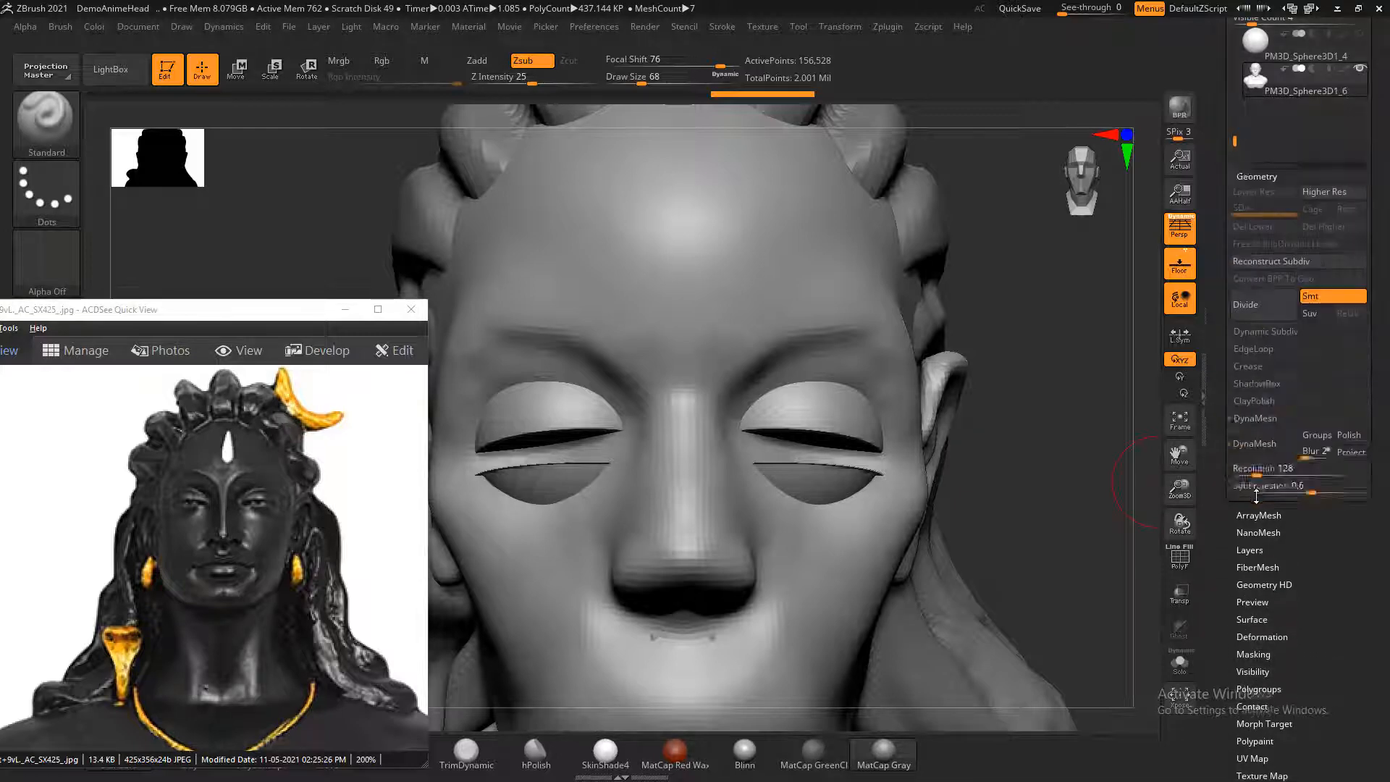
click(1268, 287)
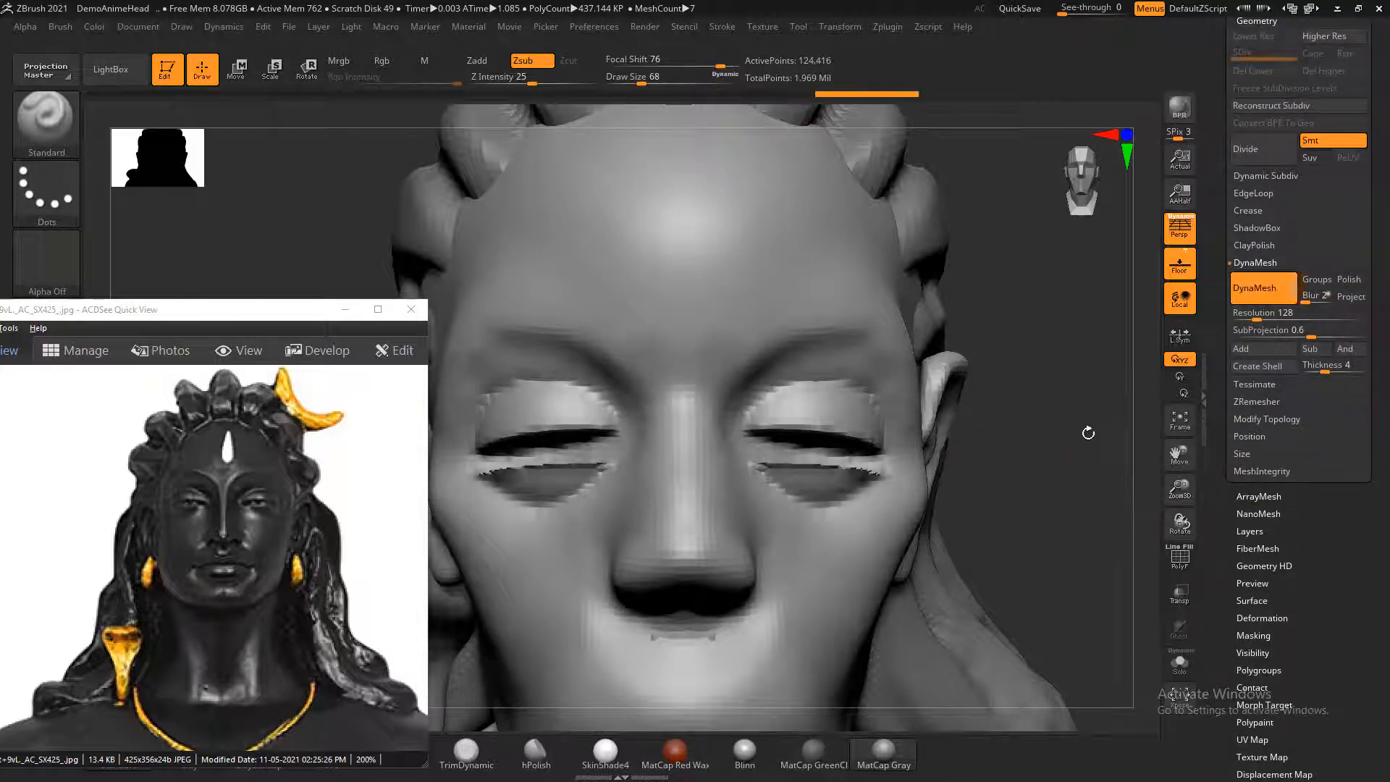
mouse_move(1089, 432)
mouse_down()
mouse_move(1055, 432)
mouse_move(1095, 410)
mouse_move(1088, 428)
mouse_up()
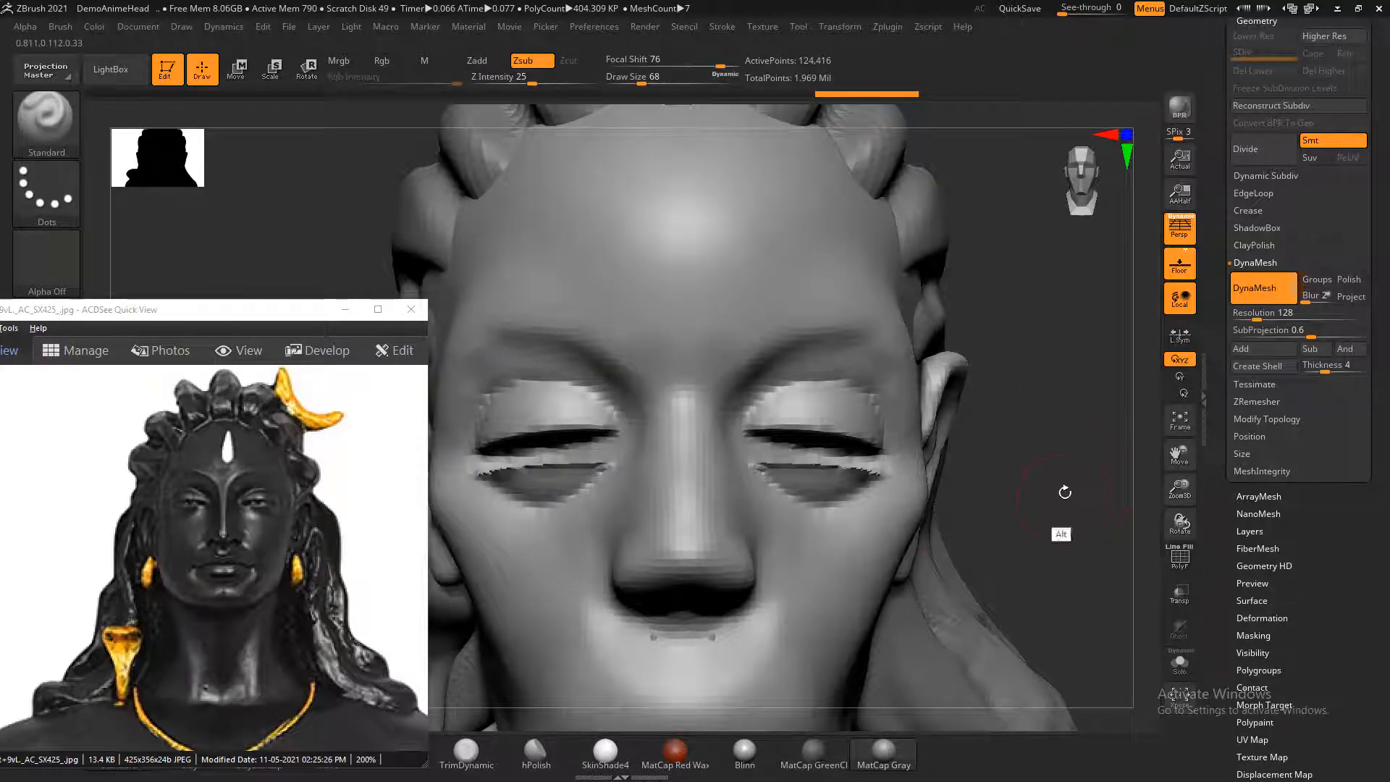
alt+drag(1064, 492, 1047, 494)
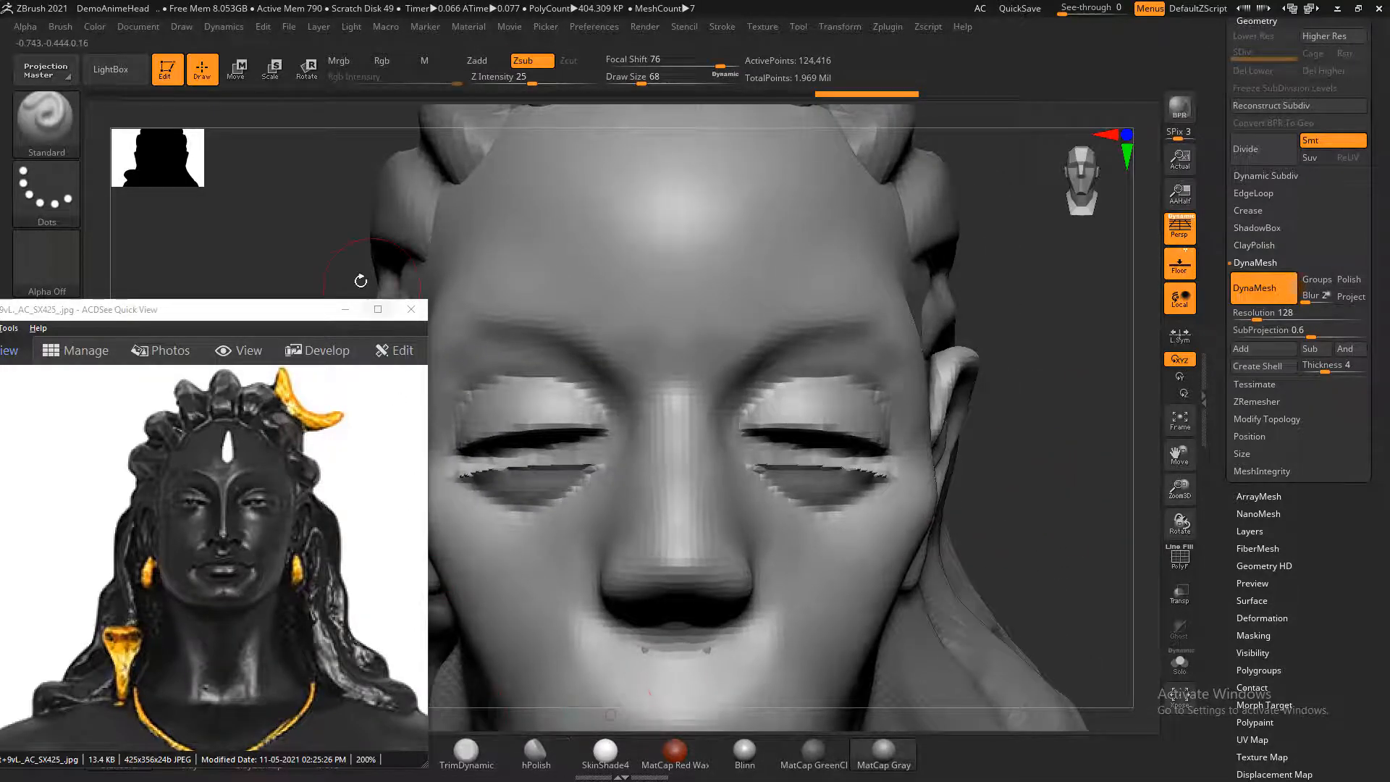
- Minimise the reference photo, choose the Move brush and turn off DynaMesh for the merged head
click(353, 317)
click(327, 767)
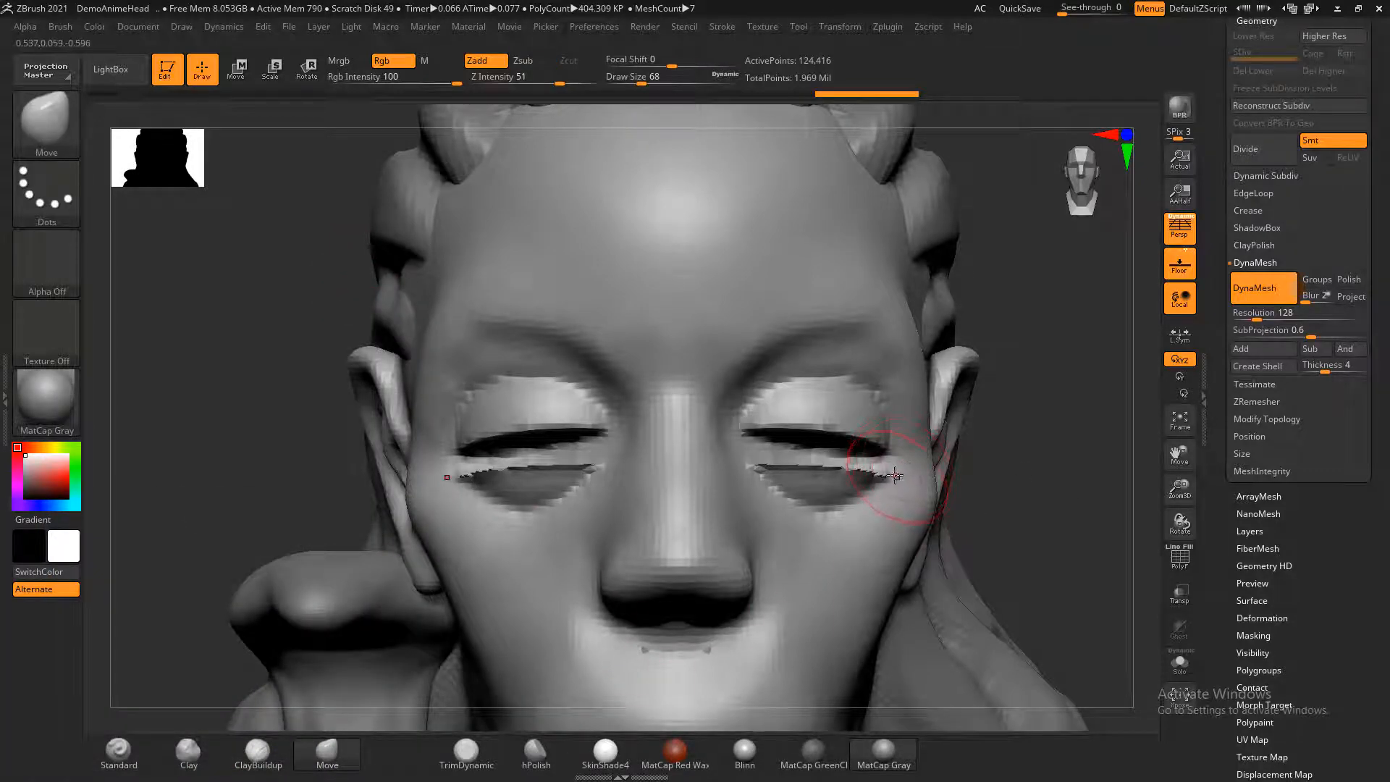
click(1256, 290)
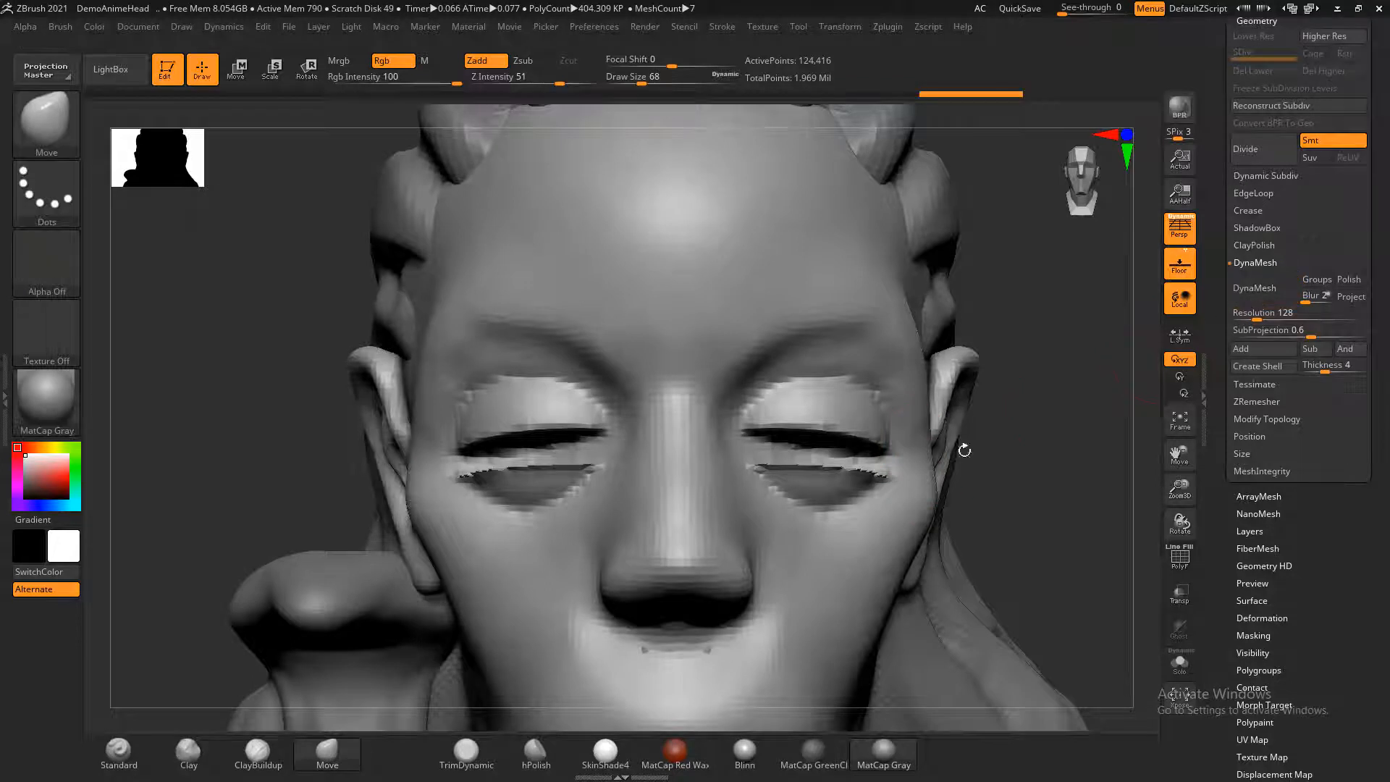
- Mask a band over the upper eyelids, pull the lower eyelids' outer and inner corners upward with the Move brush, and clear the mask
drag(882, 474, 881, 471)
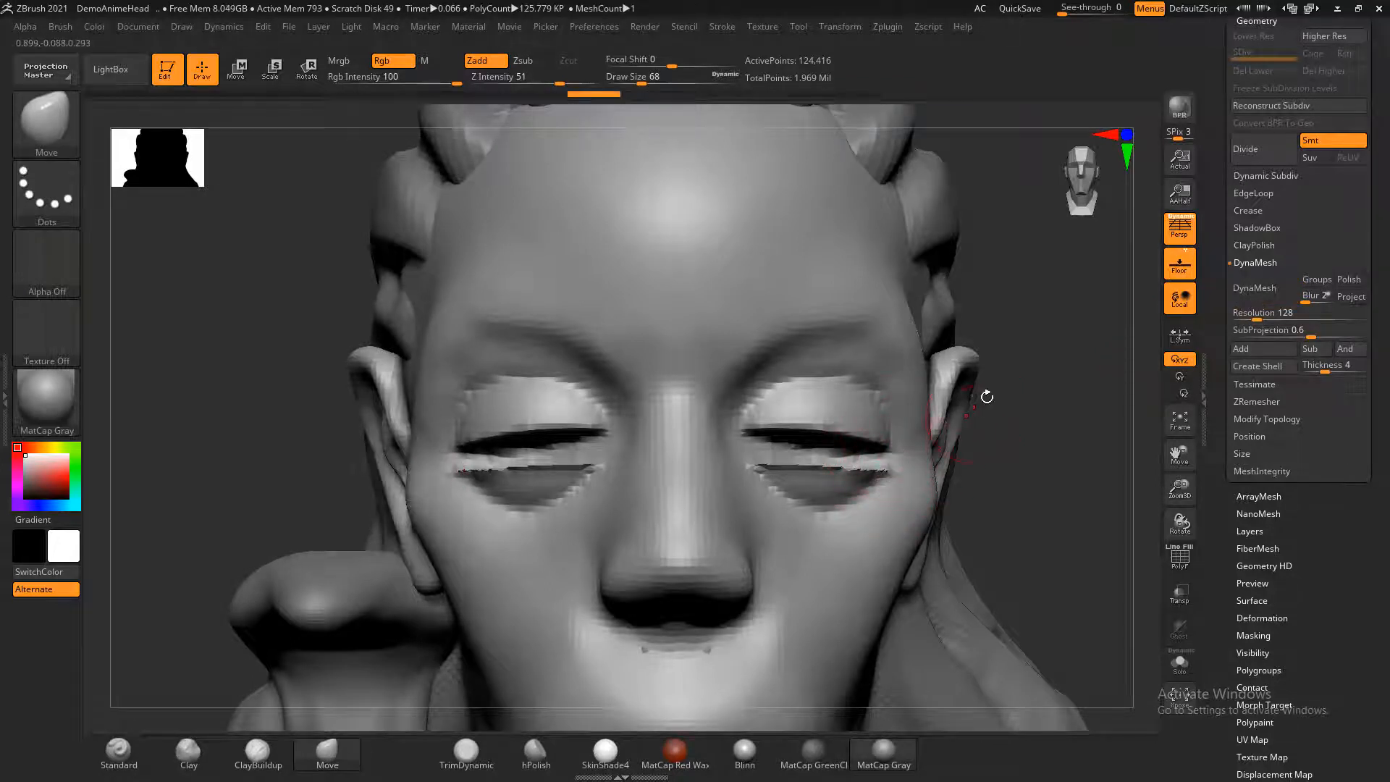
ctrl+drag(1018, 375, 837, 458)
ctrl+drag(1039, 389, 705, 437)
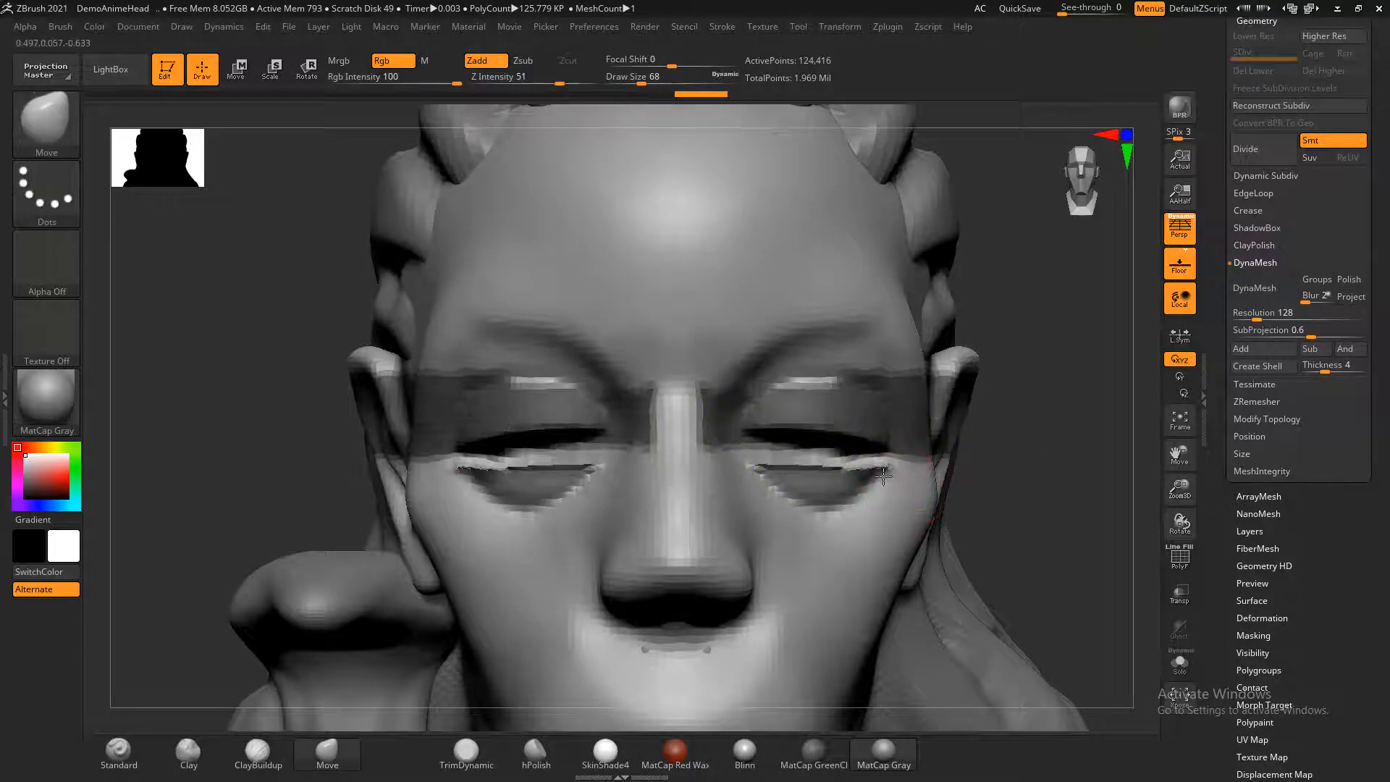
drag(883, 476, 884, 469)
drag(760, 472, 756, 457)
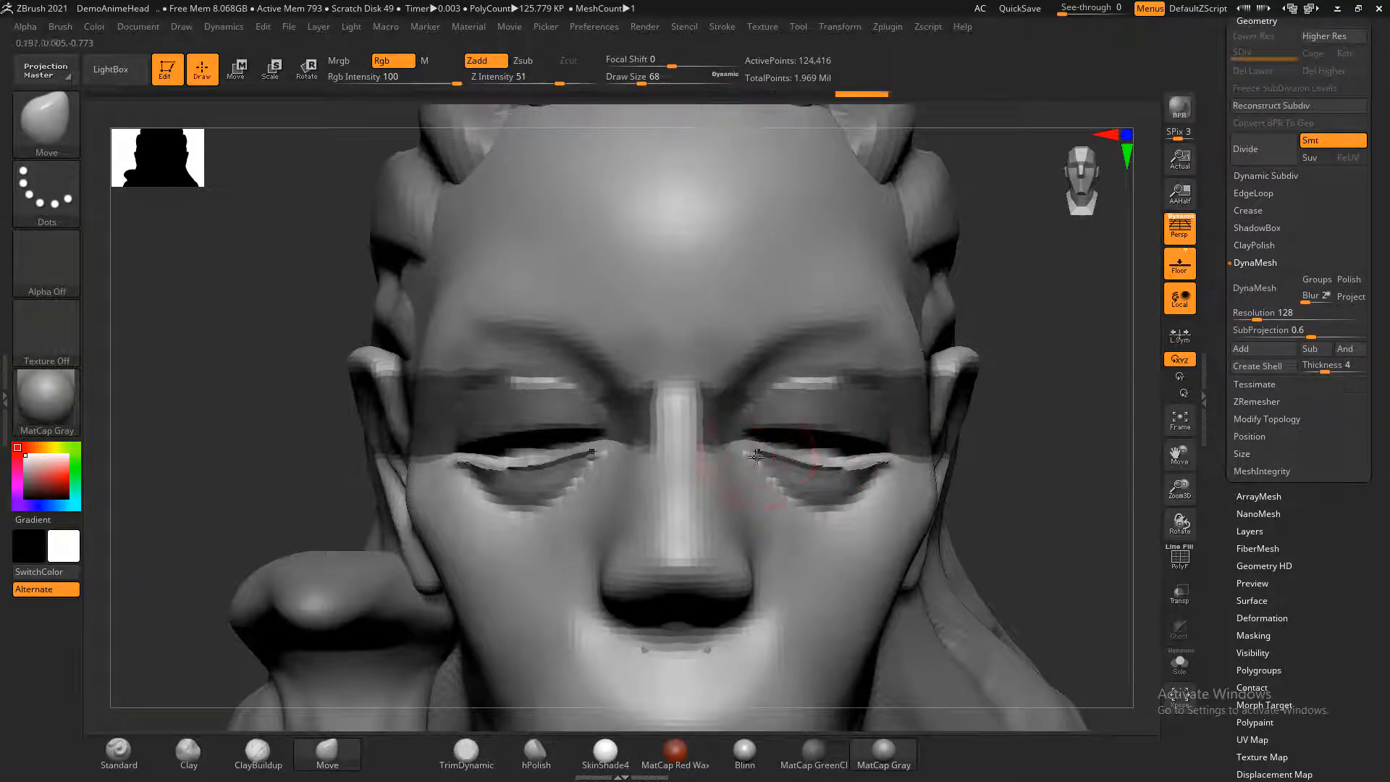
ctrl+drag(1041, 427, 1047, 467)
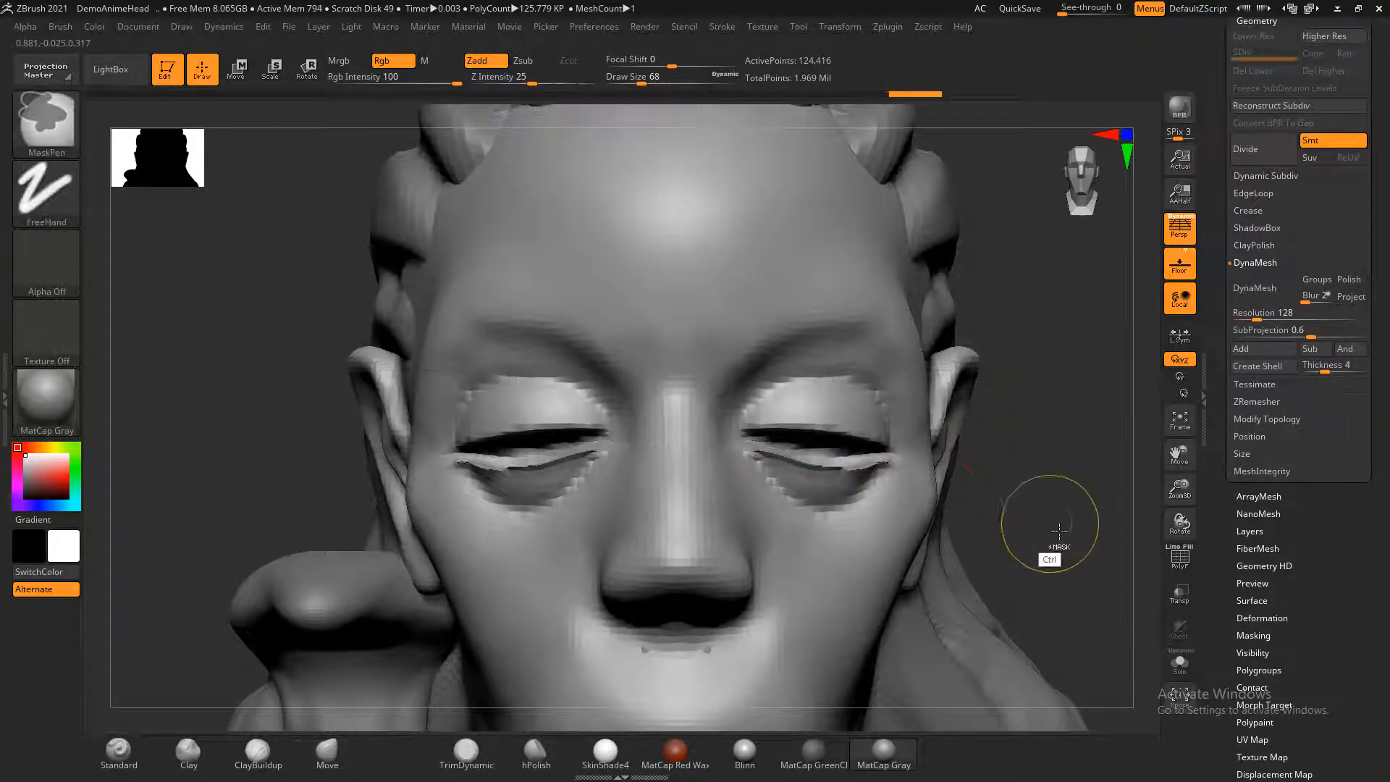
- Adjust the upper eyelids' corners with the lower lids masked, and mask the skin below the eyes after clearing the first mask
mouse_move(1059, 534)
ctrl+mouse_down()
mouse_move(810, 506)
mouse_move(742, 451)
mouse_move(1059, 531)
ctrl+mouse_up()
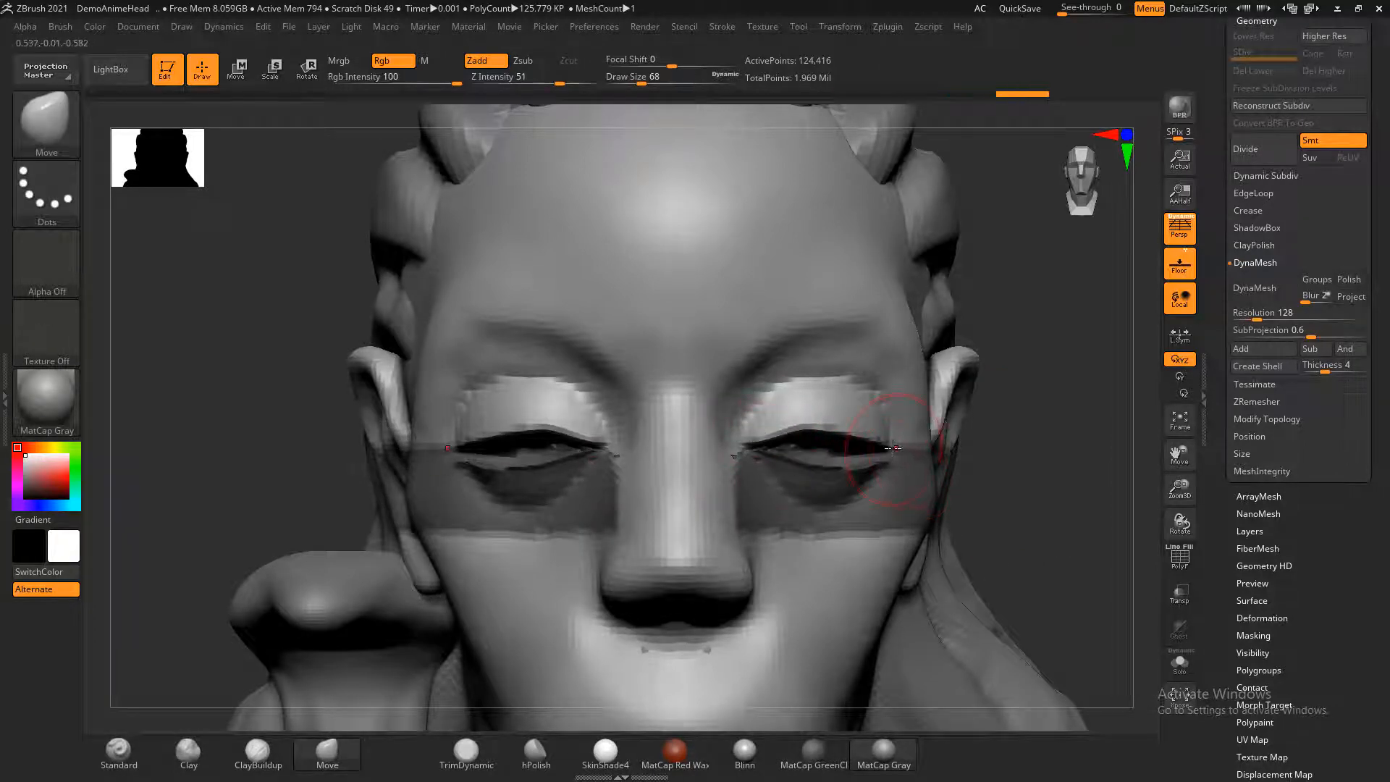
ctrl+drag(1037, 403, 1035, 398)
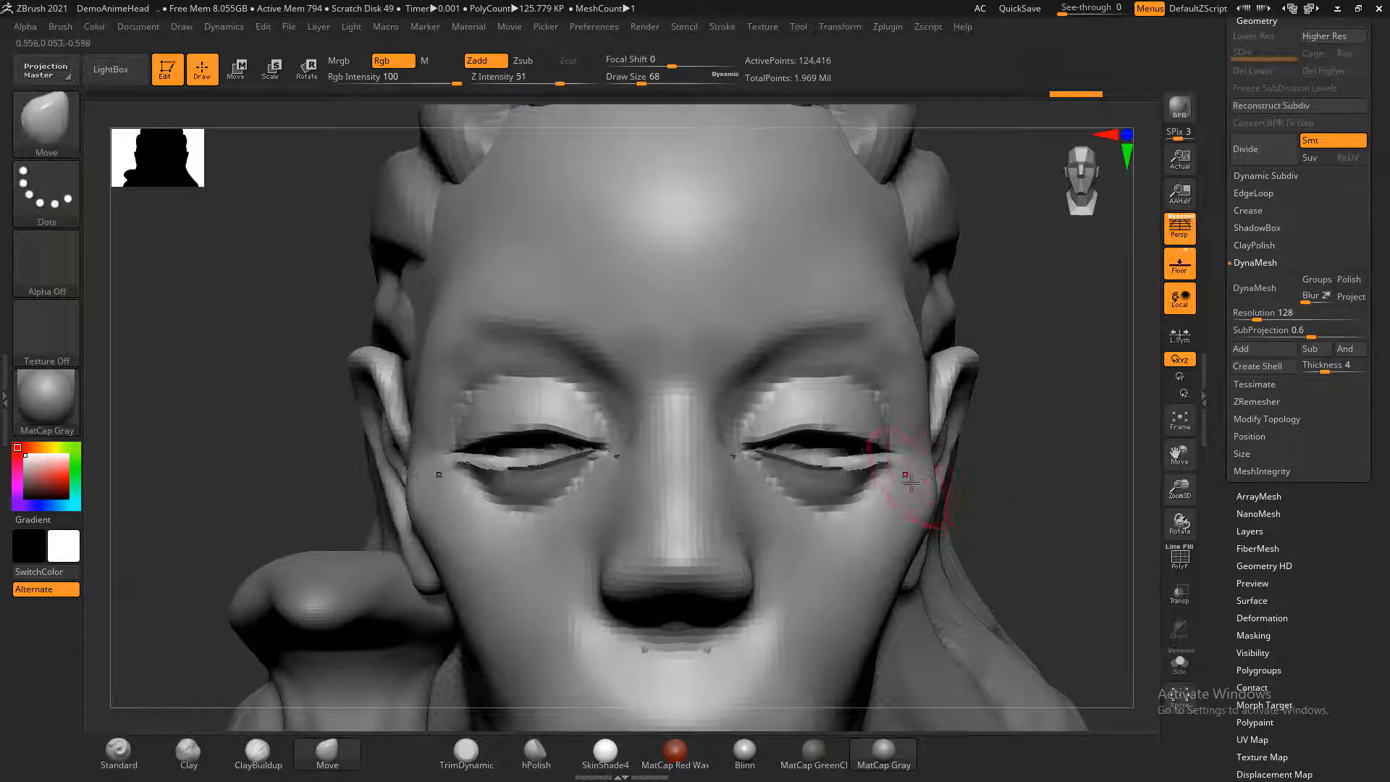
mouse_move(941, 548)
ctrl+mouse_down()
mouse_move(884, 538)
mouse_move(760, 475)
ctrl+mouse_up()
mouse_move(886, 489)
ctrl+mouse_down()
mouse_move(889, 444)
mouse_move(839, 442)
ctrl+mouse_up()
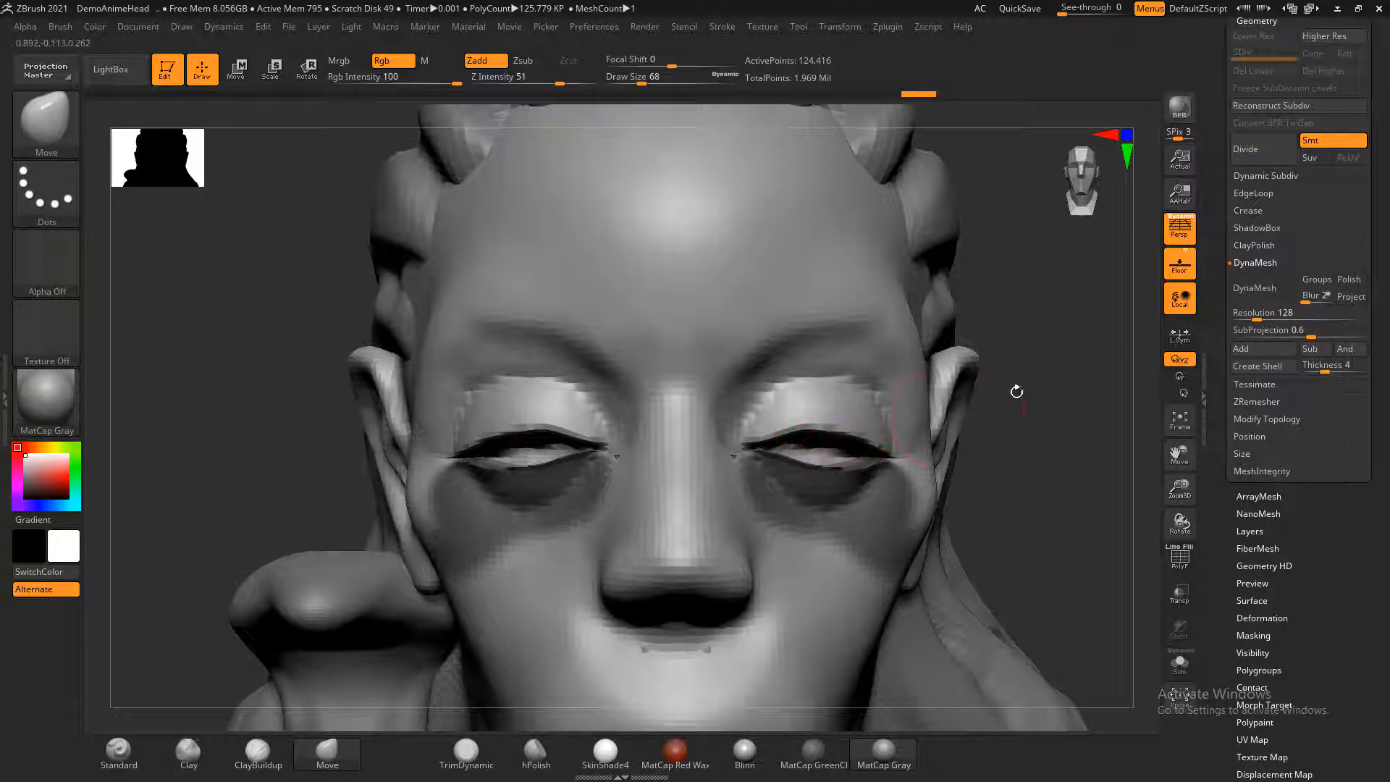
- Smooth the inner eye corners and the surrounding eyelid surface, and clear the mask from the head
drag(1016, 391, 862, 449)
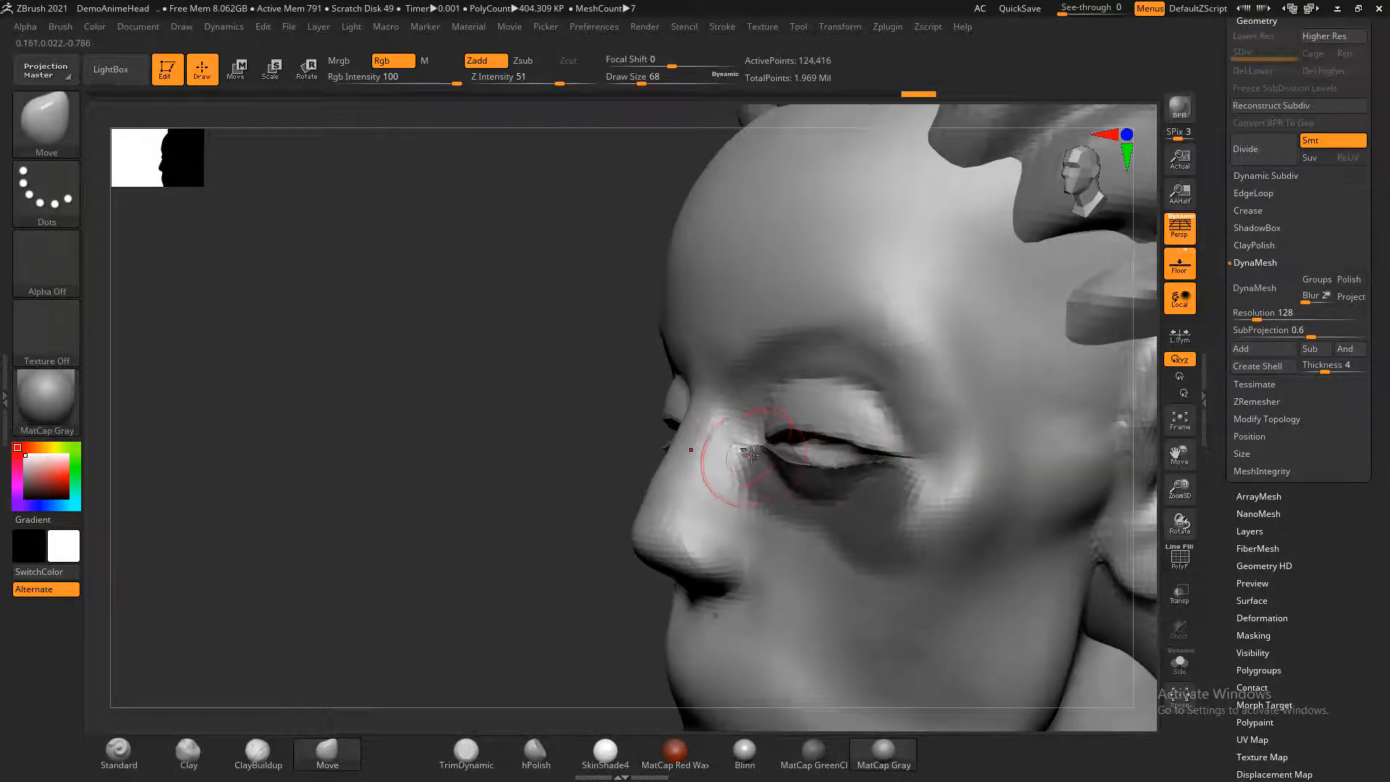
shift+drag(739, 464, 726, 488)
mouse_move(533, 478)
ctrl+mouse_down()
mouse_move(561, 518)
mouse_move(521, 528)
ctrl+mouse_up()
shift+drag(874, 465, 859, 467)
mouse_move(564, 498)
mouse_down()
mouse_move(534, 502)
mouse_move(518, 564)
mouse_move(723, 507)
mouse_up()
mouse_move(983, 477)
mouse_down()
mouse_move(986, 444)
mouse_move(1024, 427)
mouse_move(1000, 410)
mouse_move(851, 439)
mouse_up()
mouse_move(467, 506)
mouse_down()
mouse_move(438, 509)
mouse_move(572, 532)
mouse_up()
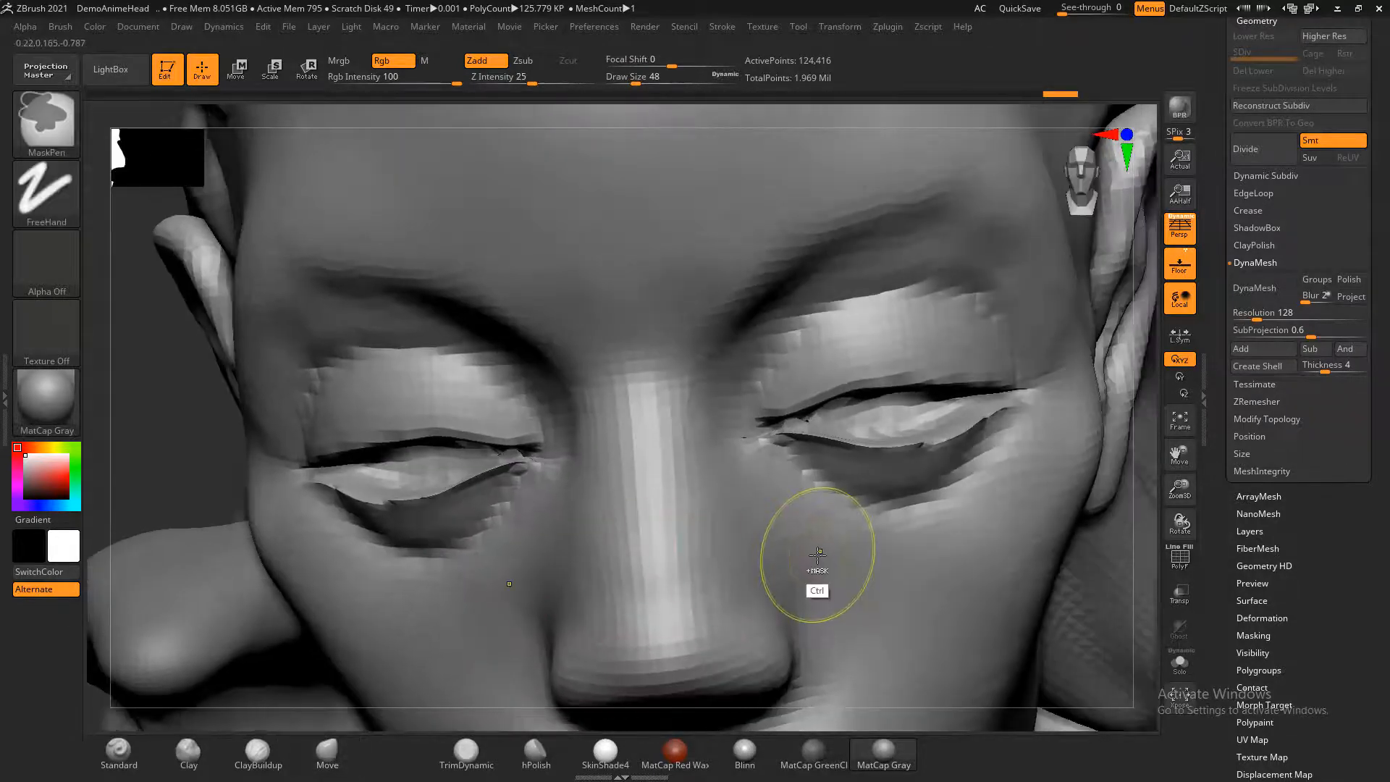
- Undo the last change and pull the lower eyelids' outer corners upward with a smaller Move brush
key(ctrl+z)
key(bracketleft)
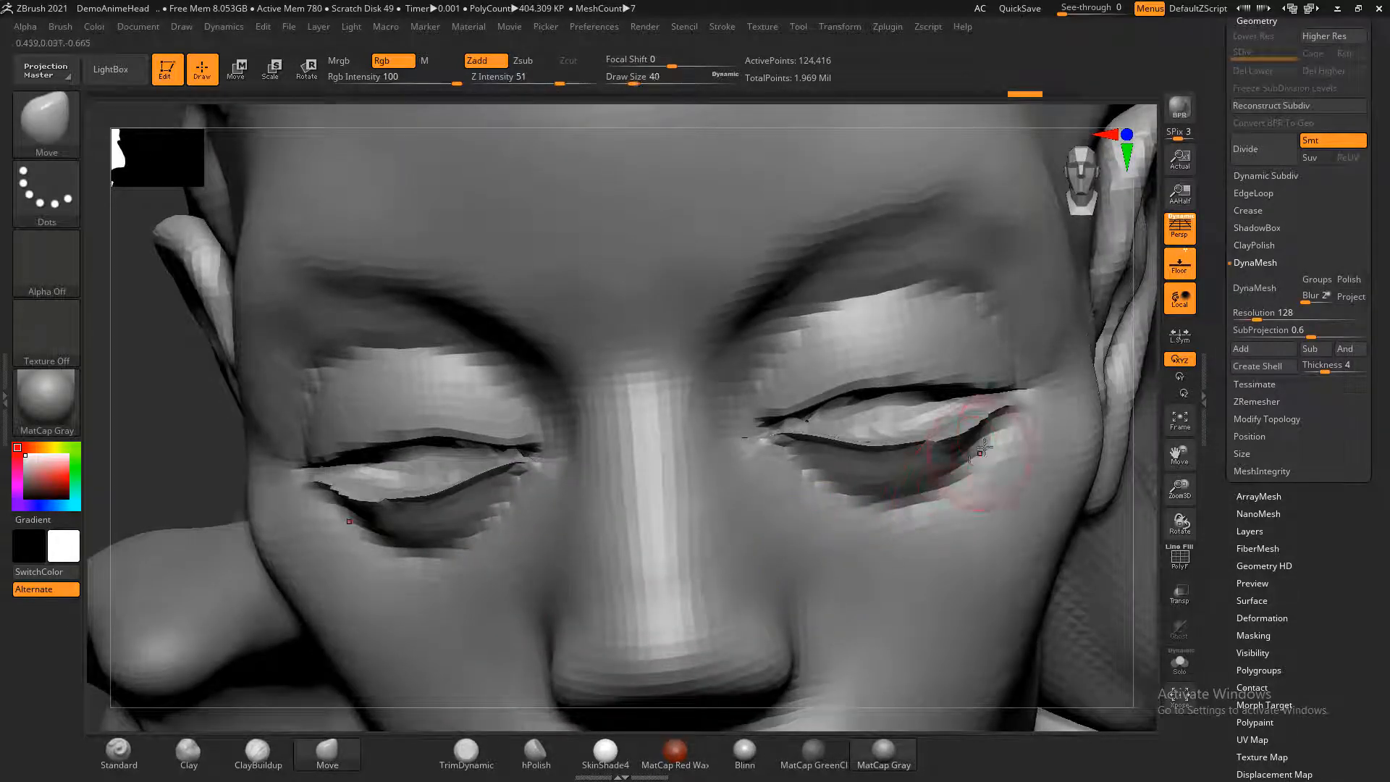
mouse_move(972, 474)
mouse_down()
mouse_move(987, 439)
mouse_move(959, 355)
mouse_move(981, 258)
mouse_move(1024, 412)
mouse_up()
key(f)
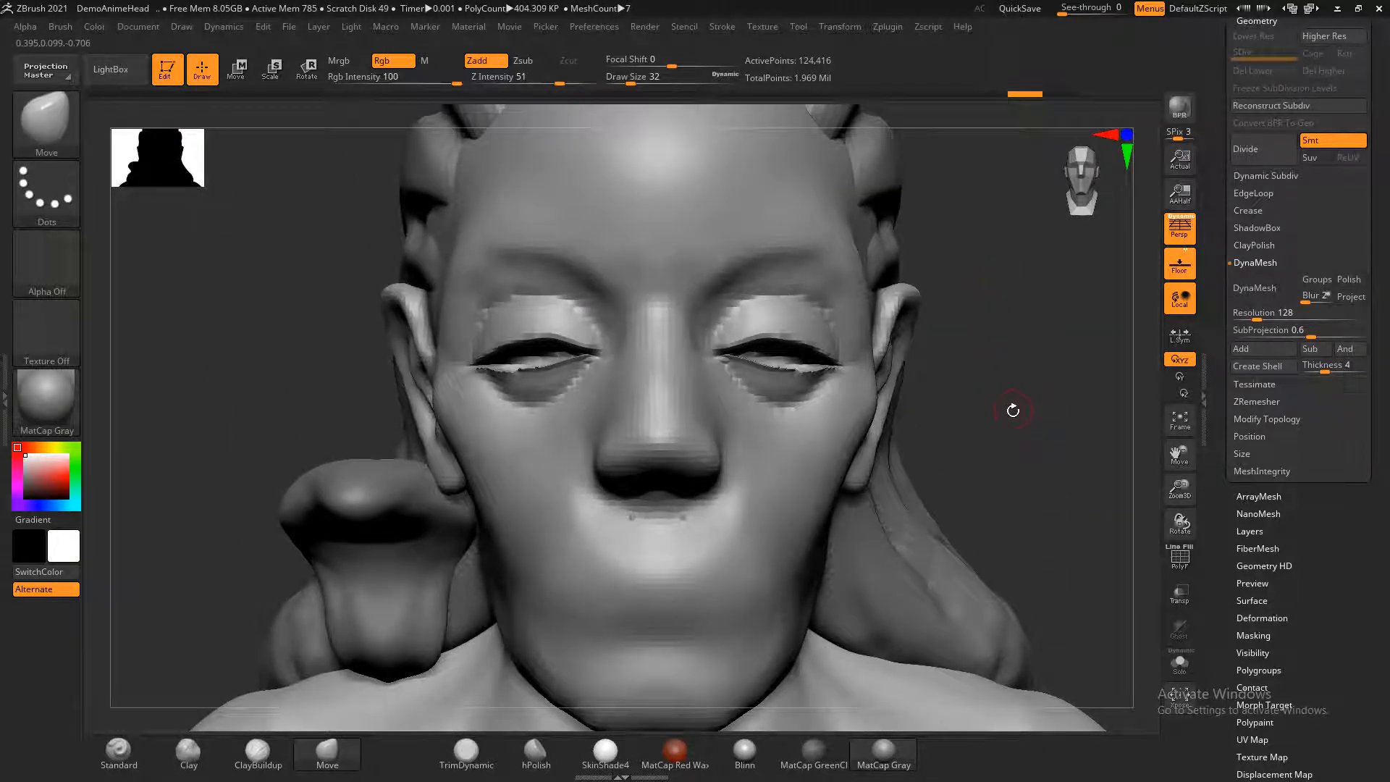
- Show the head's wireframe, ZRemesh the head with a target polygon count of 5, and hide the wireframe again
key(shift+f)
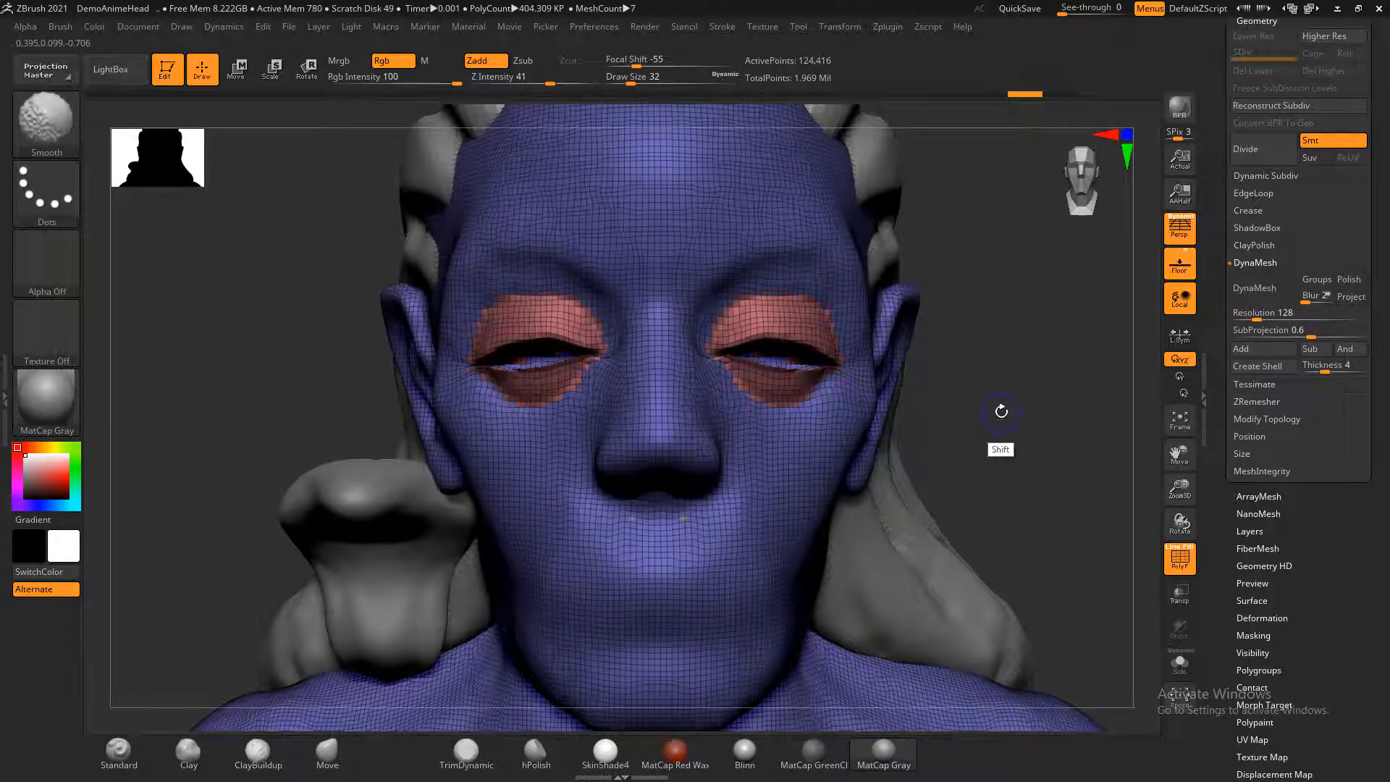
click(1255, 401)
click(1252, 326)
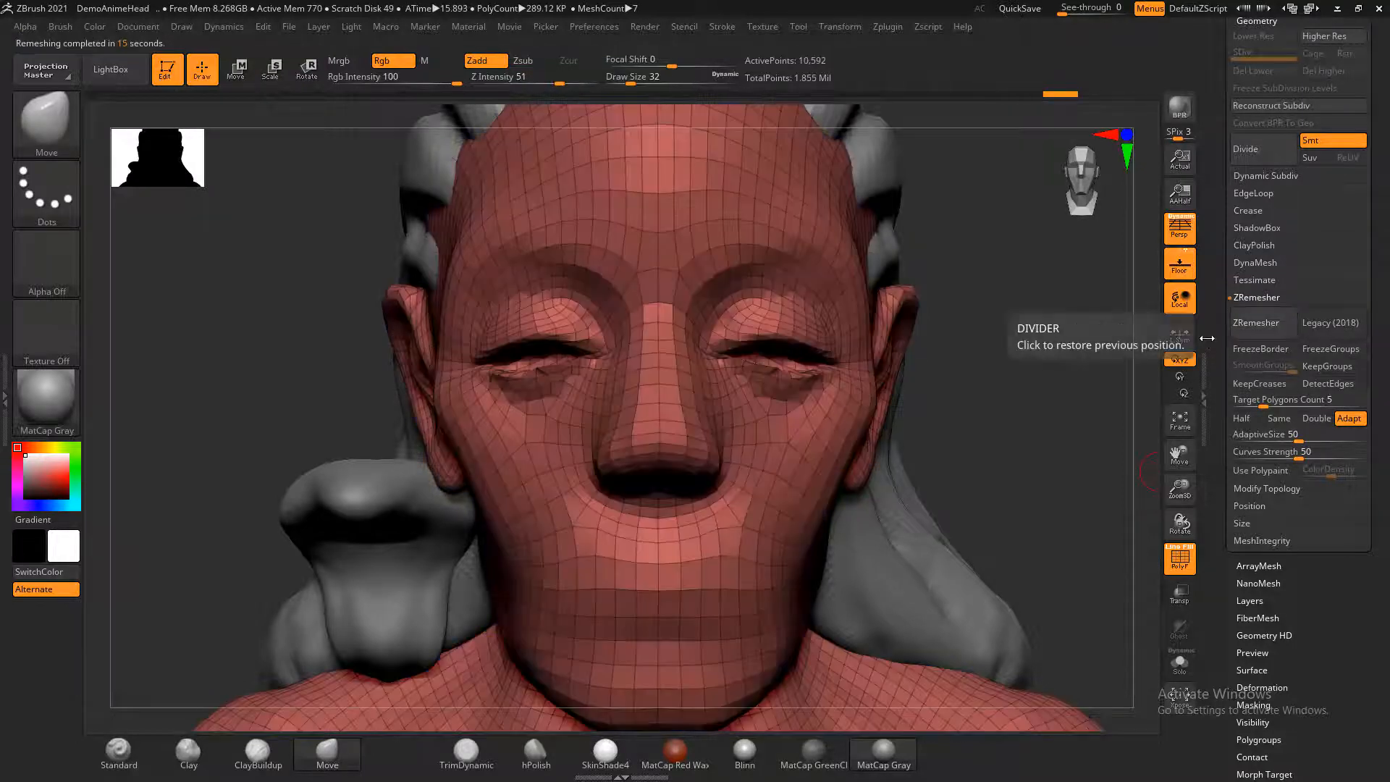
key(shift+f)
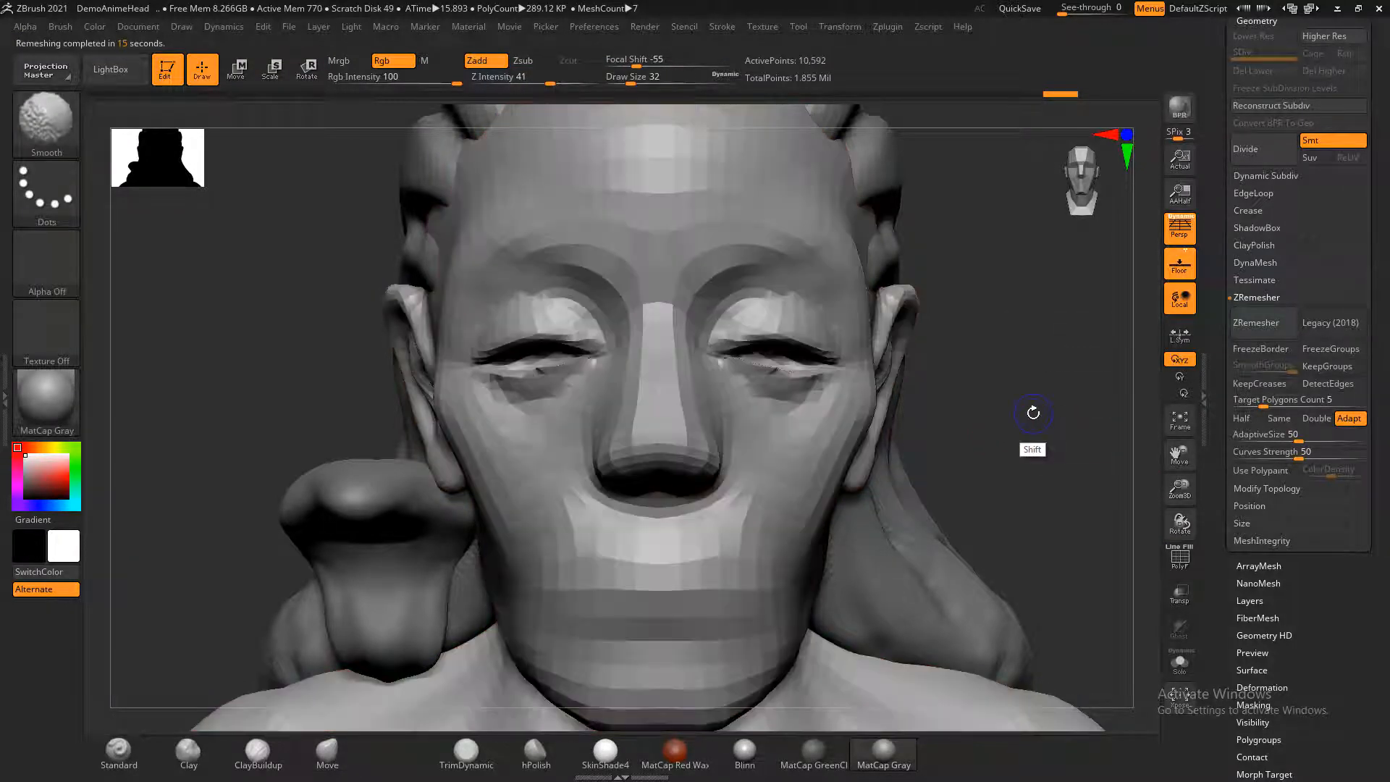
mouse_move(1039, 427)
alt+mouse_down()
mouse_move(977, 372)
mouse_move(990, 317)
mouse_move(986, 366)
mouse_move(1028, 329)
mouse_move(1002, 357)
mouse_move(1039, 362)
mouse_move(845, 585)
alt+mouse_up()
key(shift+f)
key(shift+f)
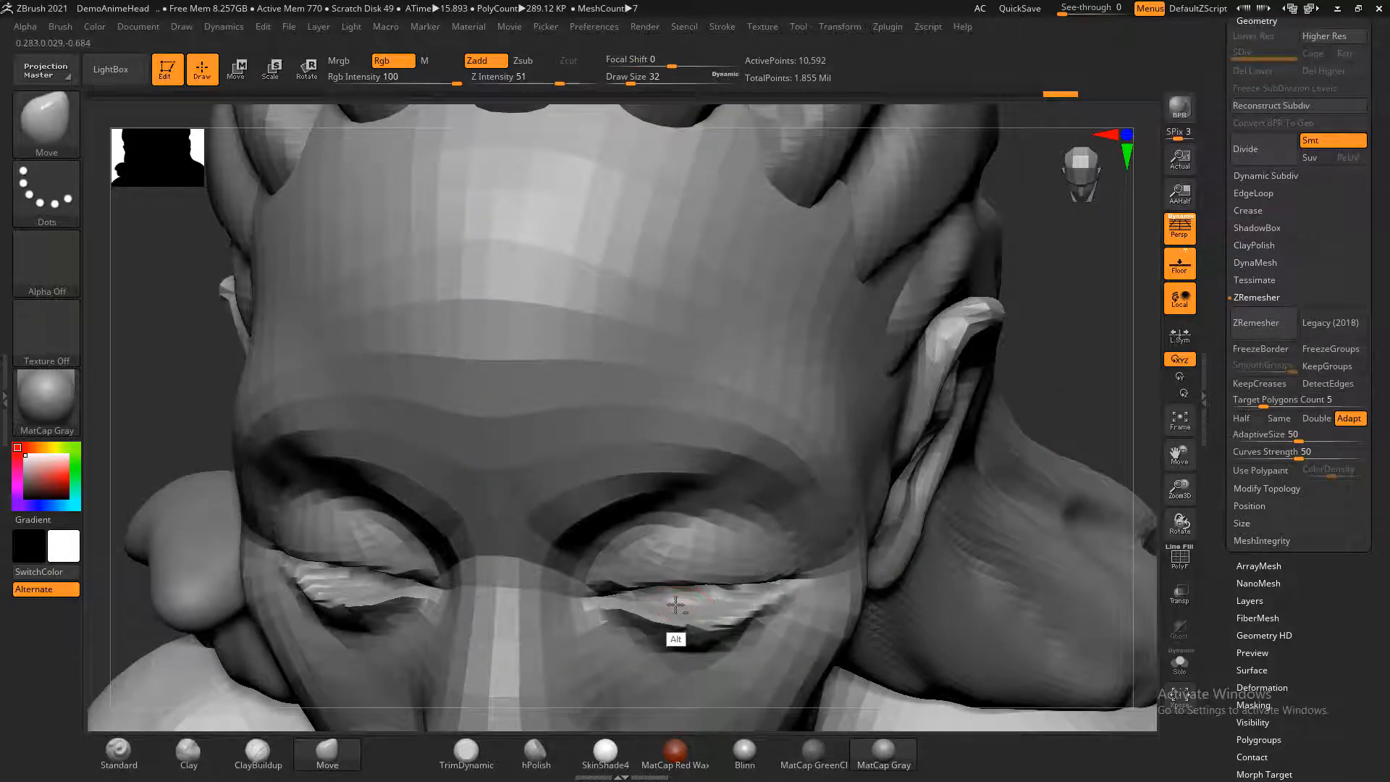
- Choose the Standard brush and subdivide the remeshed head to level 3
click(177, 760)
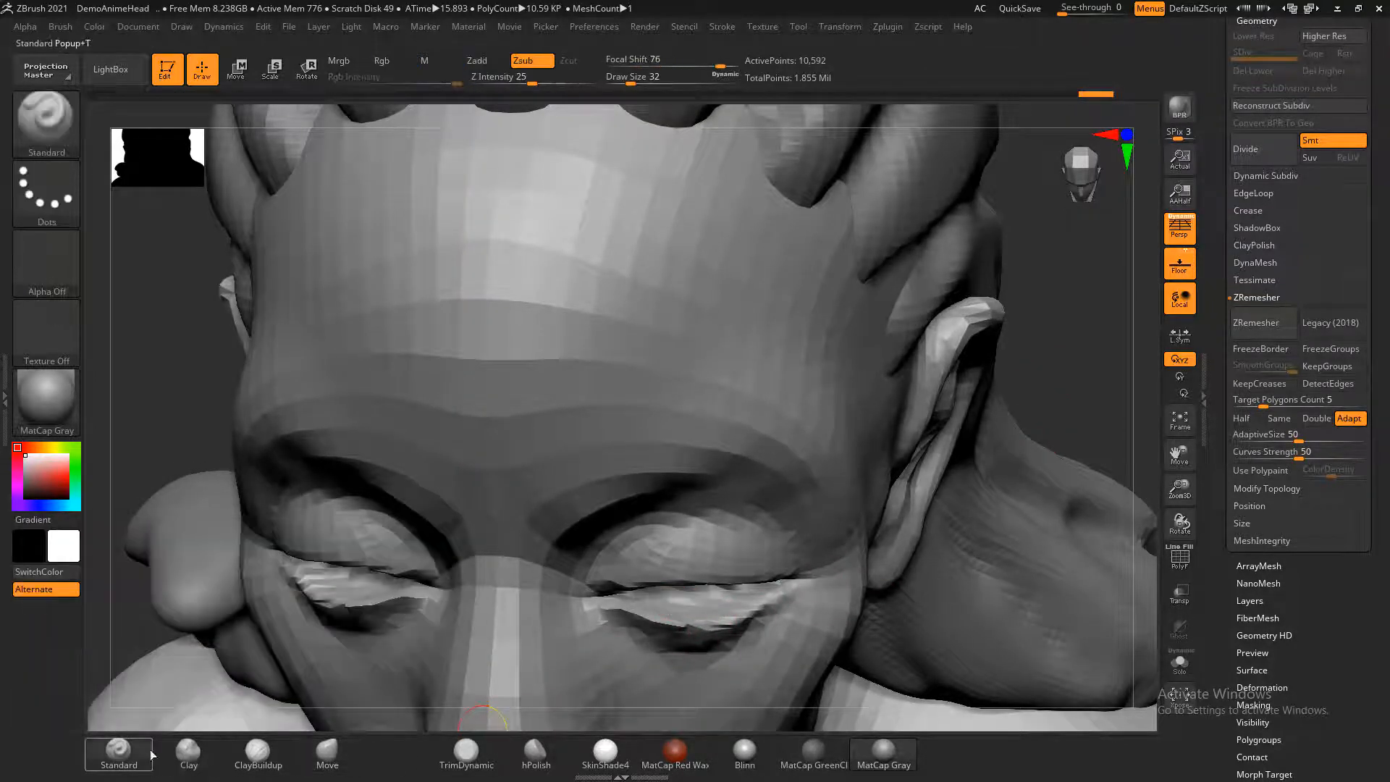
click(119, 752)
drag(905, 340, 882, 427)
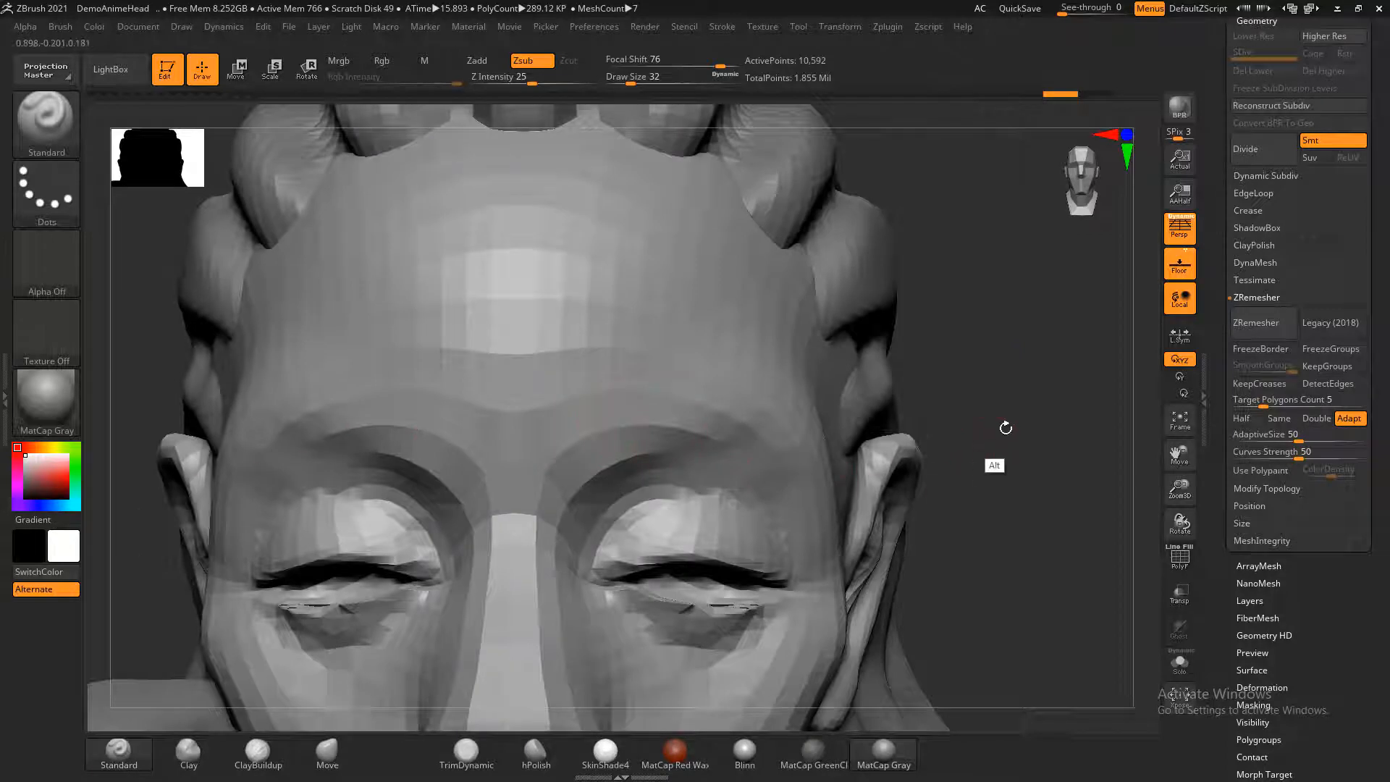
key(d)
key(ctrl)
key(ctrl+d)
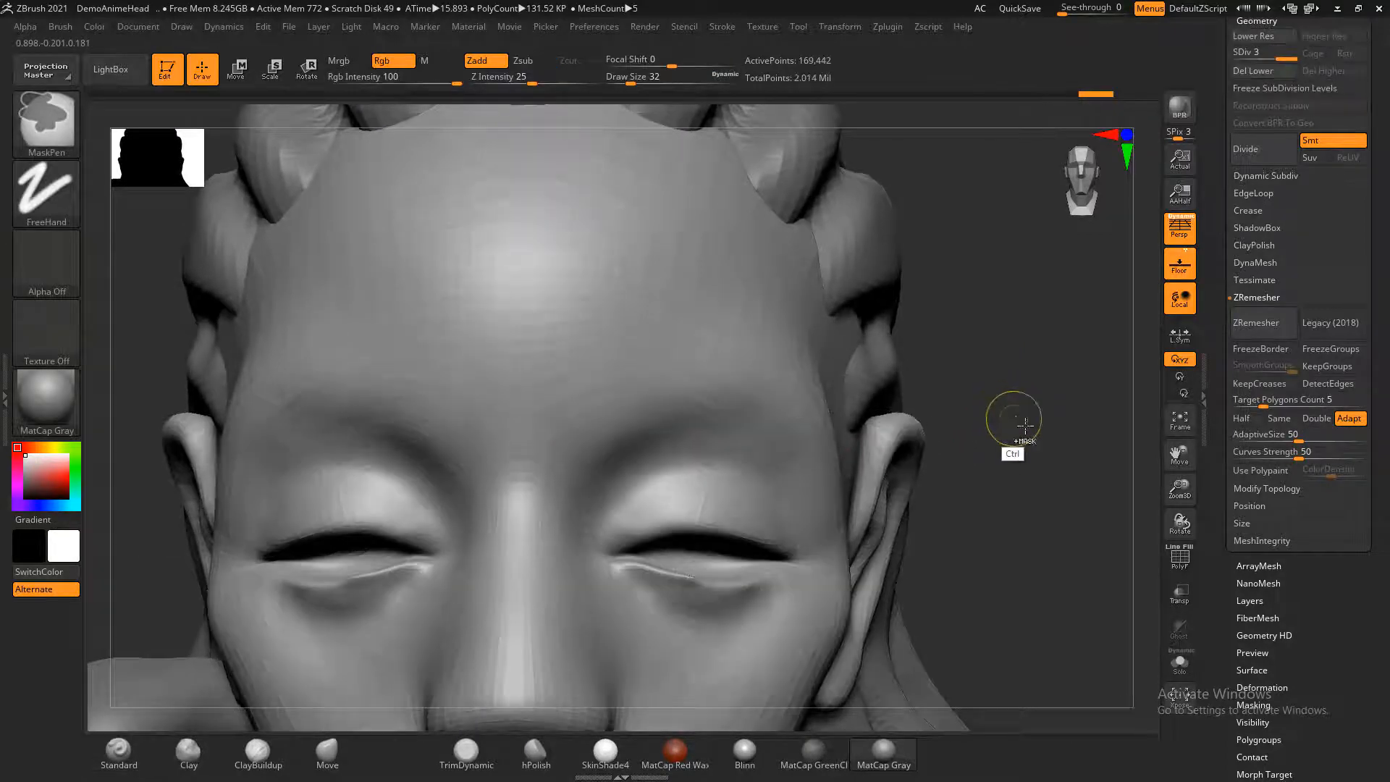
- Build up the lower eyelid rims and the upper eyelid edges with additive Standard brush strokes
mouse_move(1057, 478)
alt+mouse_down()
mouse_move(1082, 413)
mouse_move(1071, 434)
alt+mouse_up()
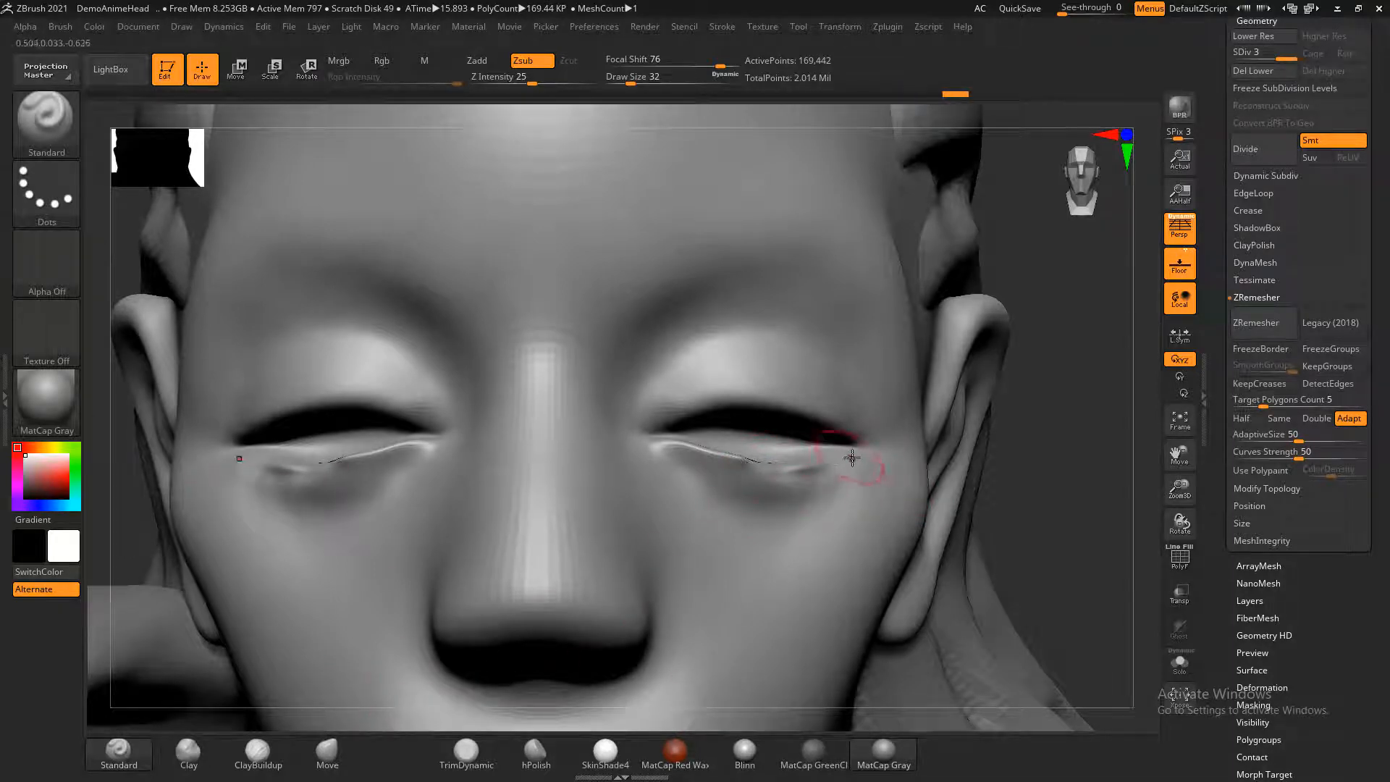
key(ctrl)
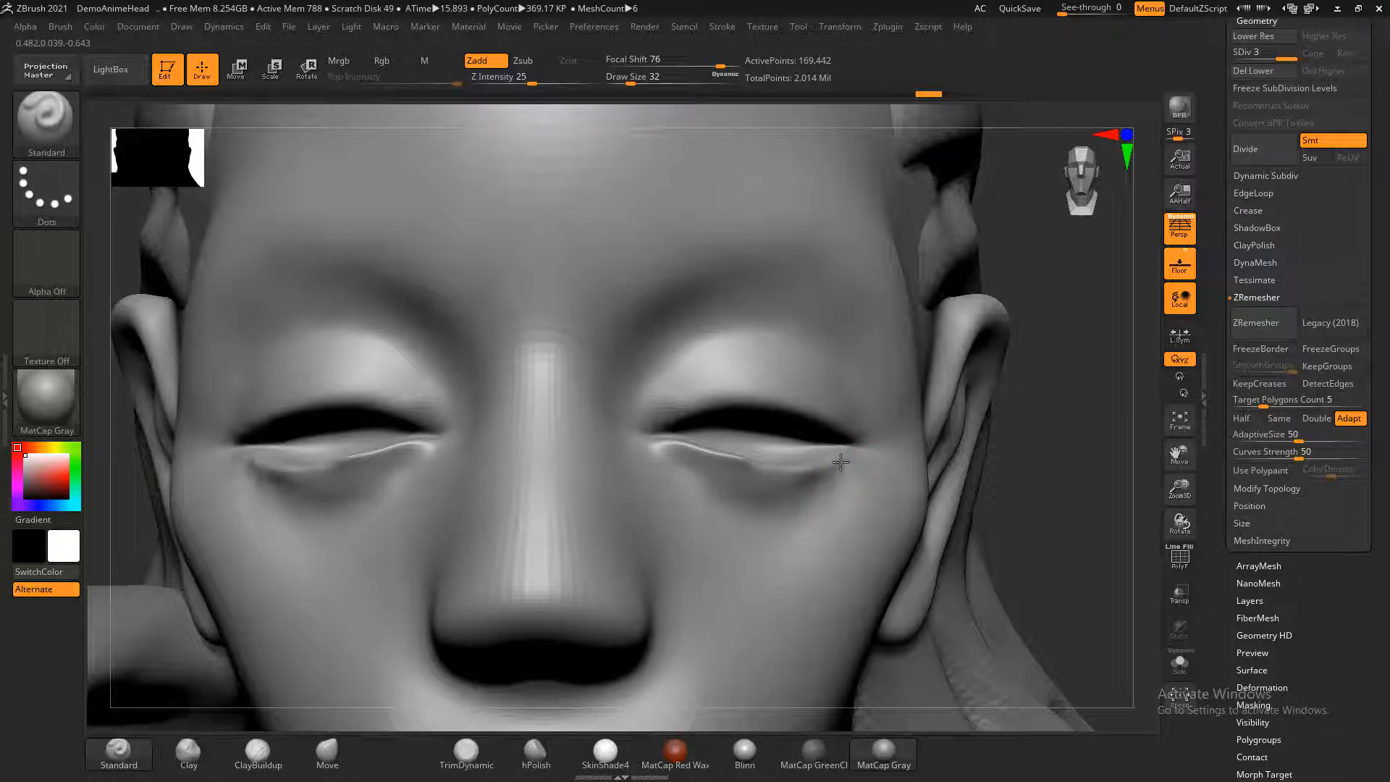
mouse_move(840, 461)
mouse_down()
mouse_move(769, 474)
mouse_move(660, 448)
mouse_move(697, 458)
mouse_up()
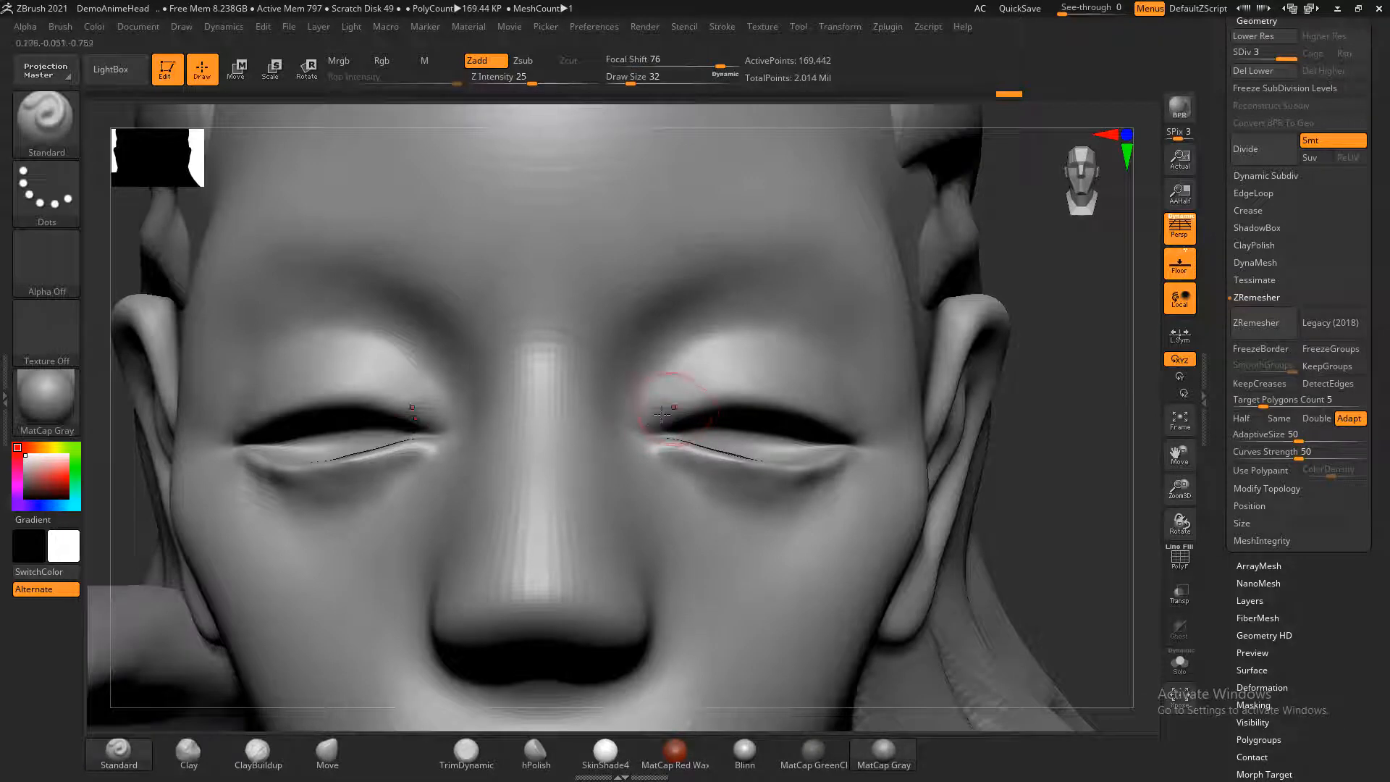
mouse_move(685, 407)
mouse_down()
mouse_move(652, 432)
mouse_move(752, 390)
mouse_move(680, 400)
mouse_move(668, 417)
mouse_move(760, 394)
mouse_move(854, 419)
mouse_up()
alt+drag(1084, 455, 1098, 405)
- Select the eyeball subtool PM3D_Sphere3D1_4 and ZRemesh it with a target polygon count of 5
scroll(1215, 236, up, 3)
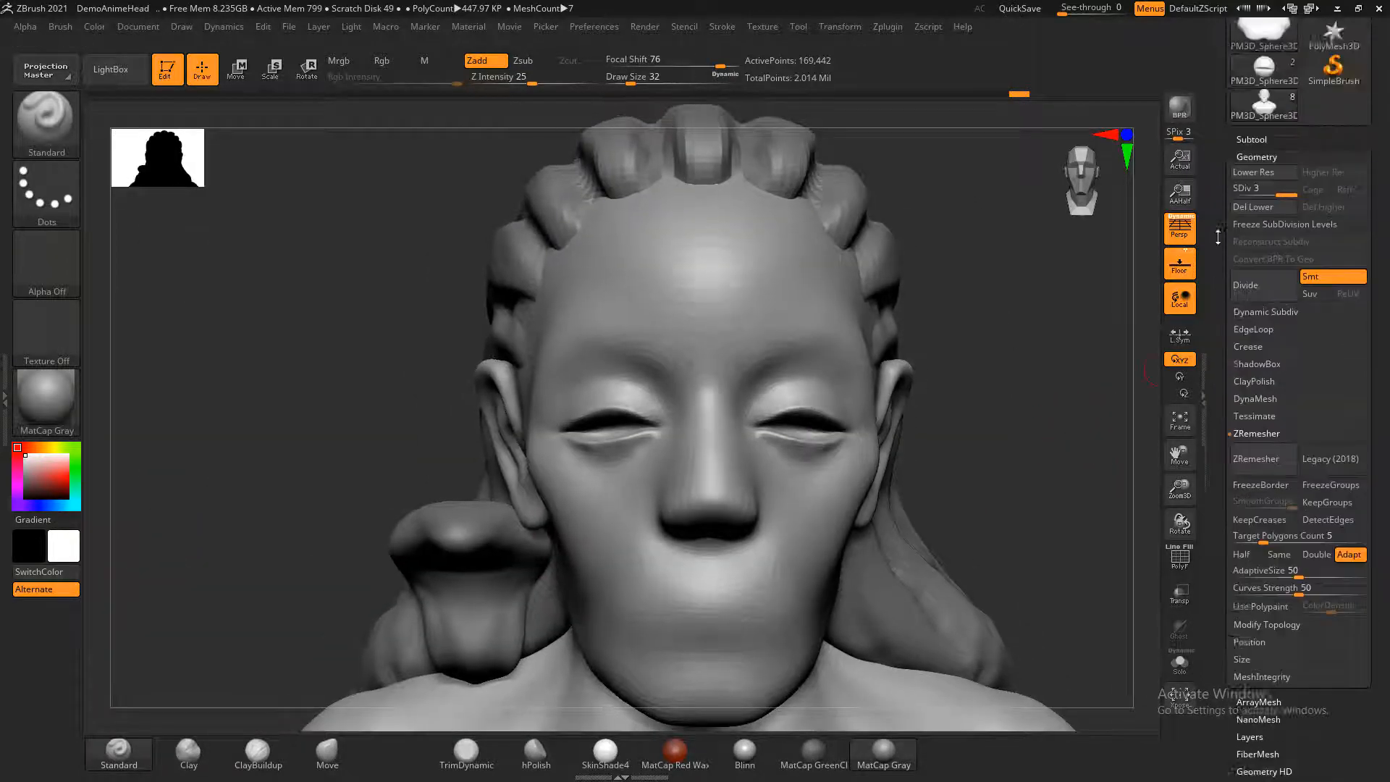
click(1254, 260)
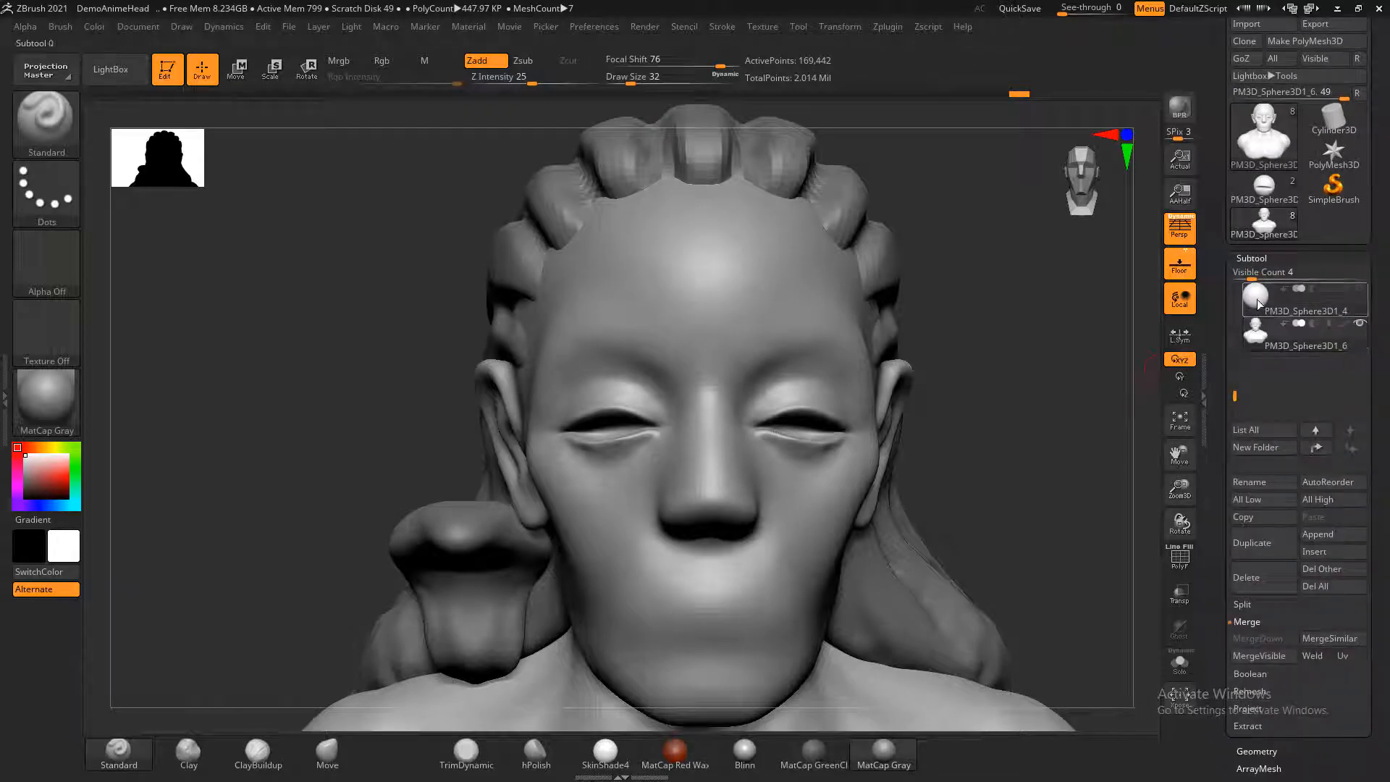
click(1295, 309)
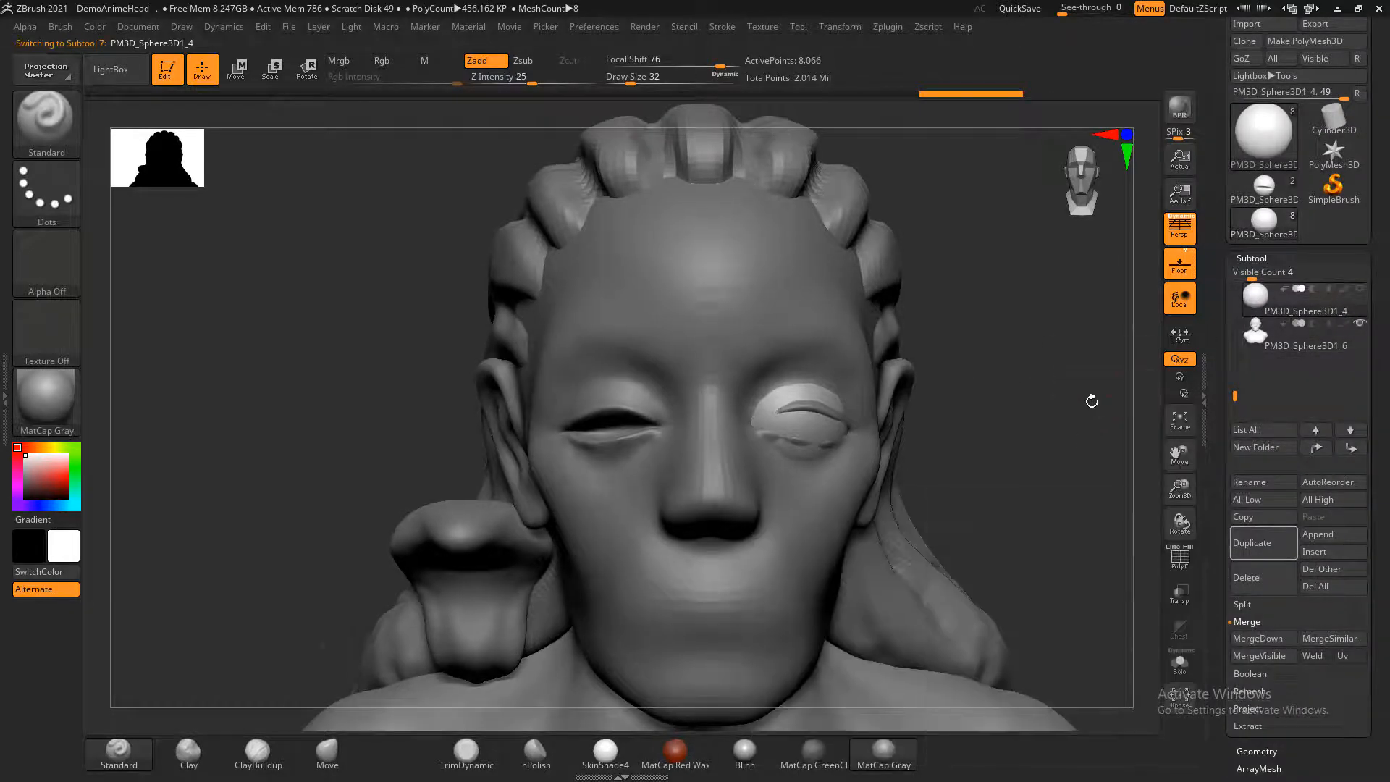
alt+drag(1093, 397, 1039, 400)
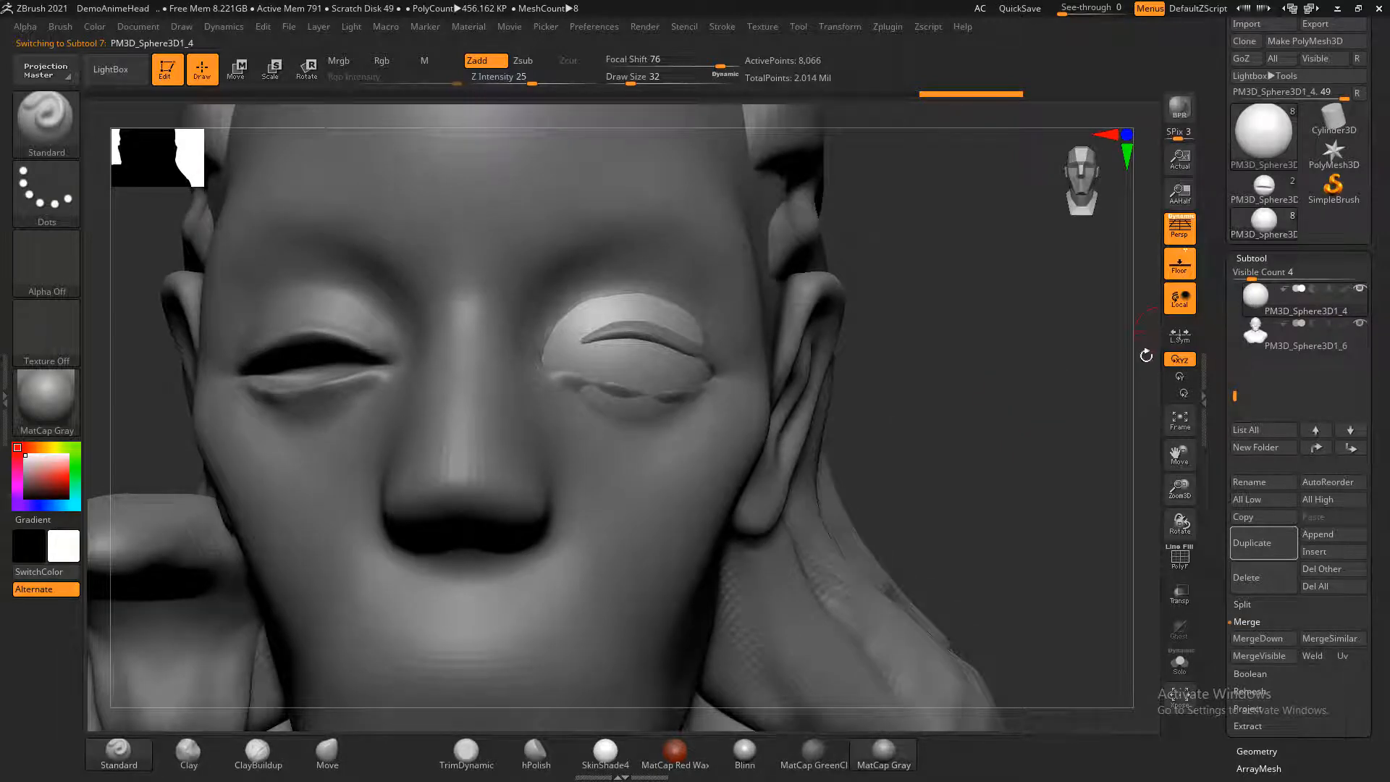
scroll(1219, 496, down, 3)
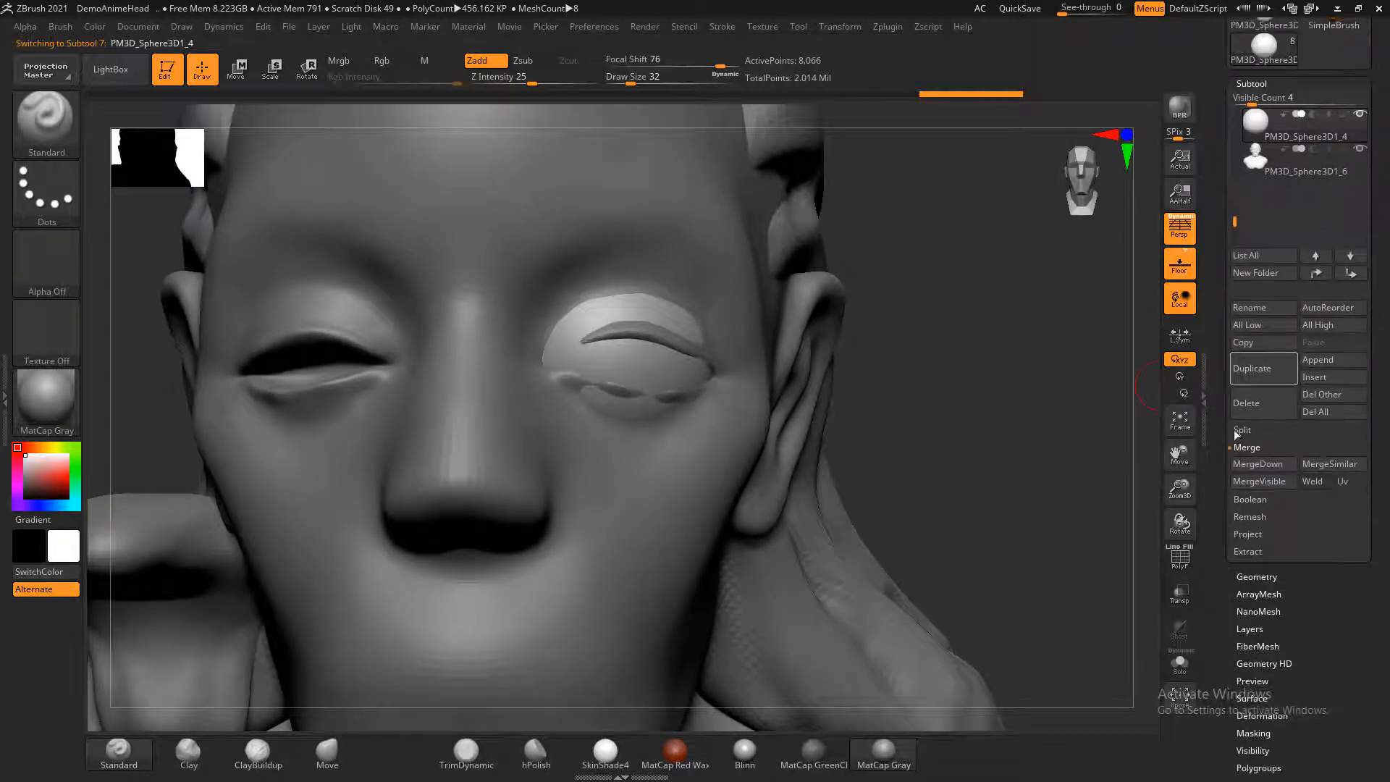
click(1257, 576)
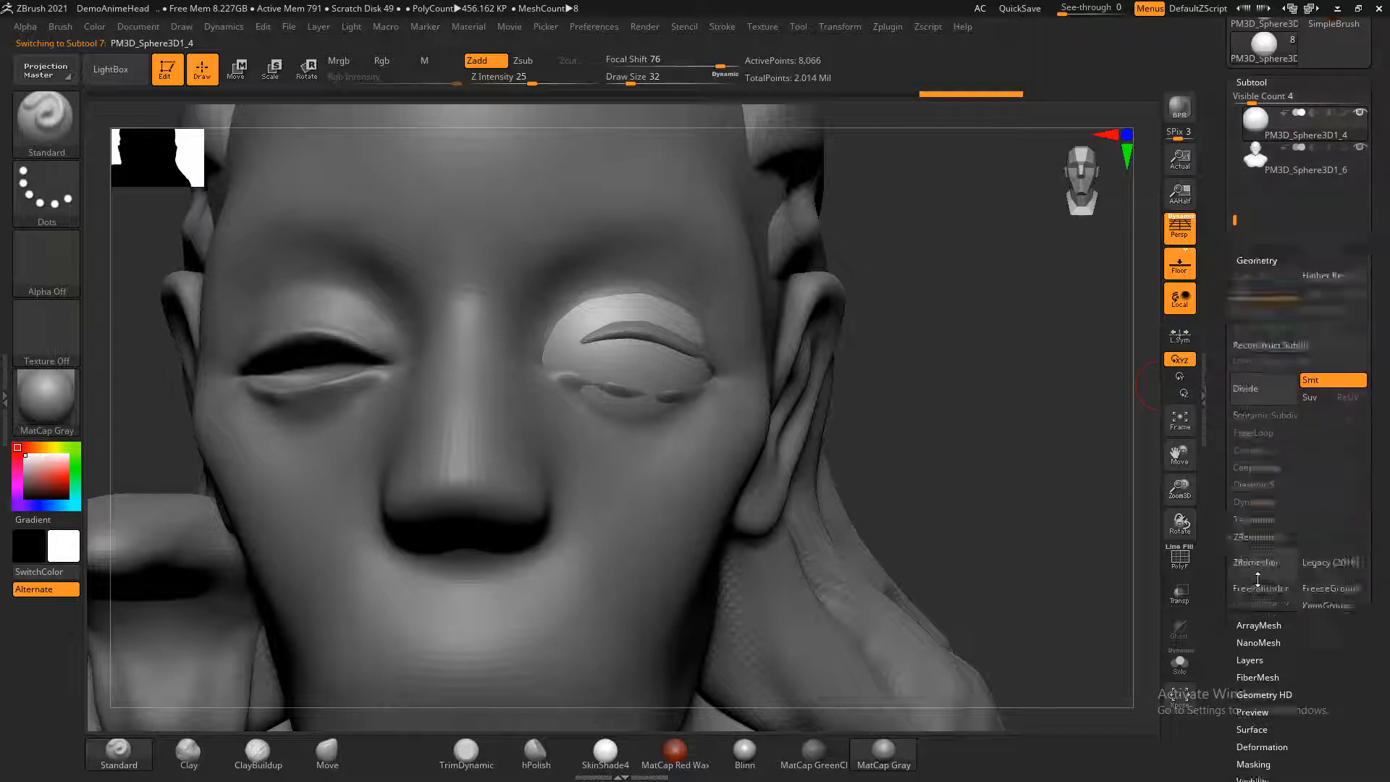
click(1254, 402)
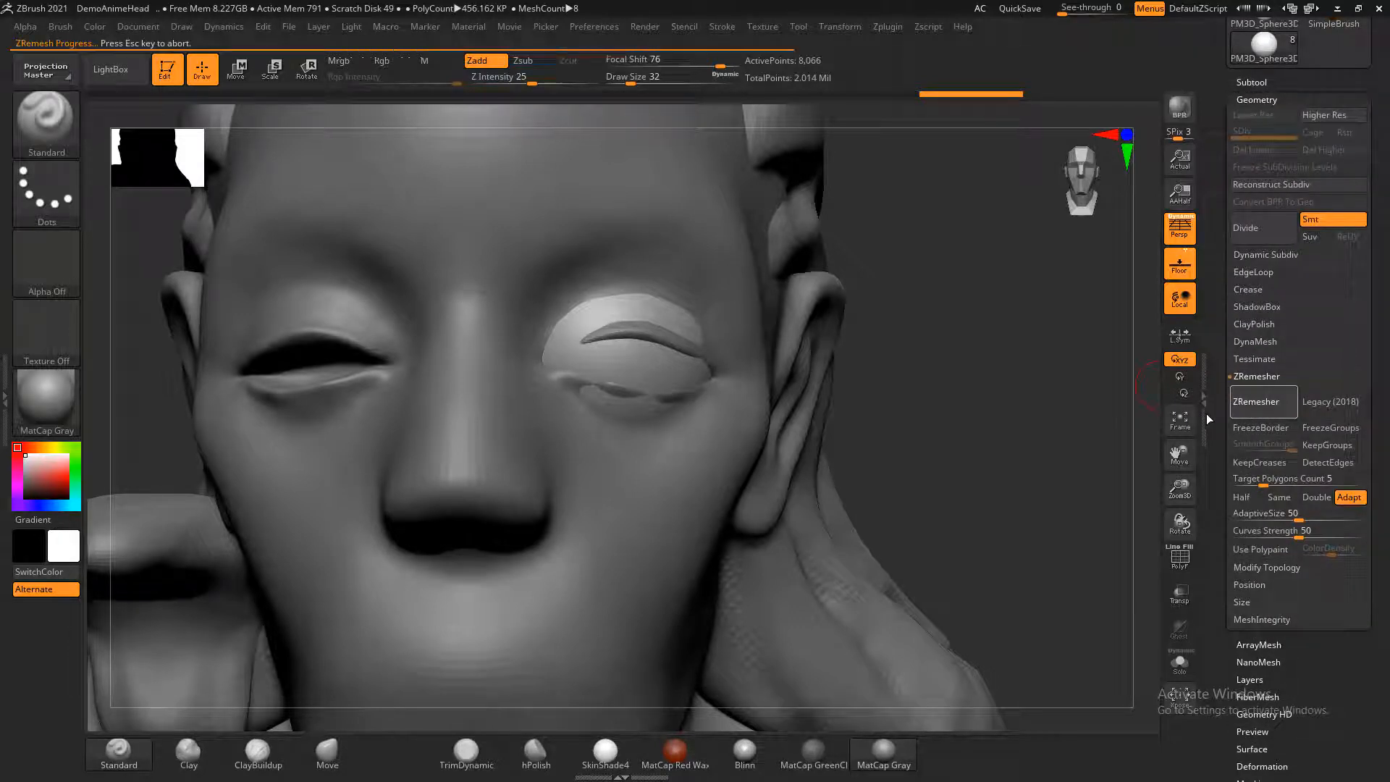
drag(990, 405, 926, 431)
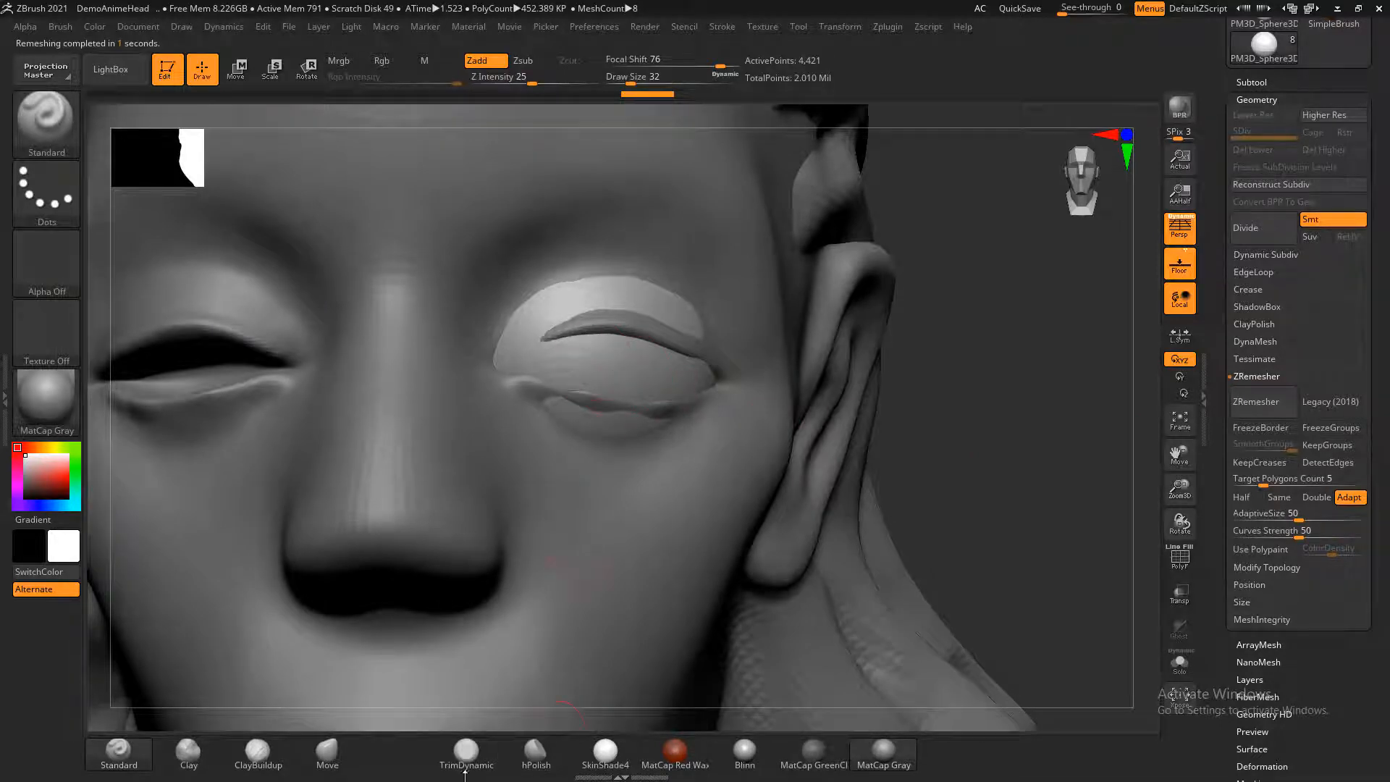
- Subdivide the eyeball to level 3 and flatten a round iris area on its front with the TrimDynamic brush
key(ctrl)
key(ctrl+d)
key(ctrl+d)
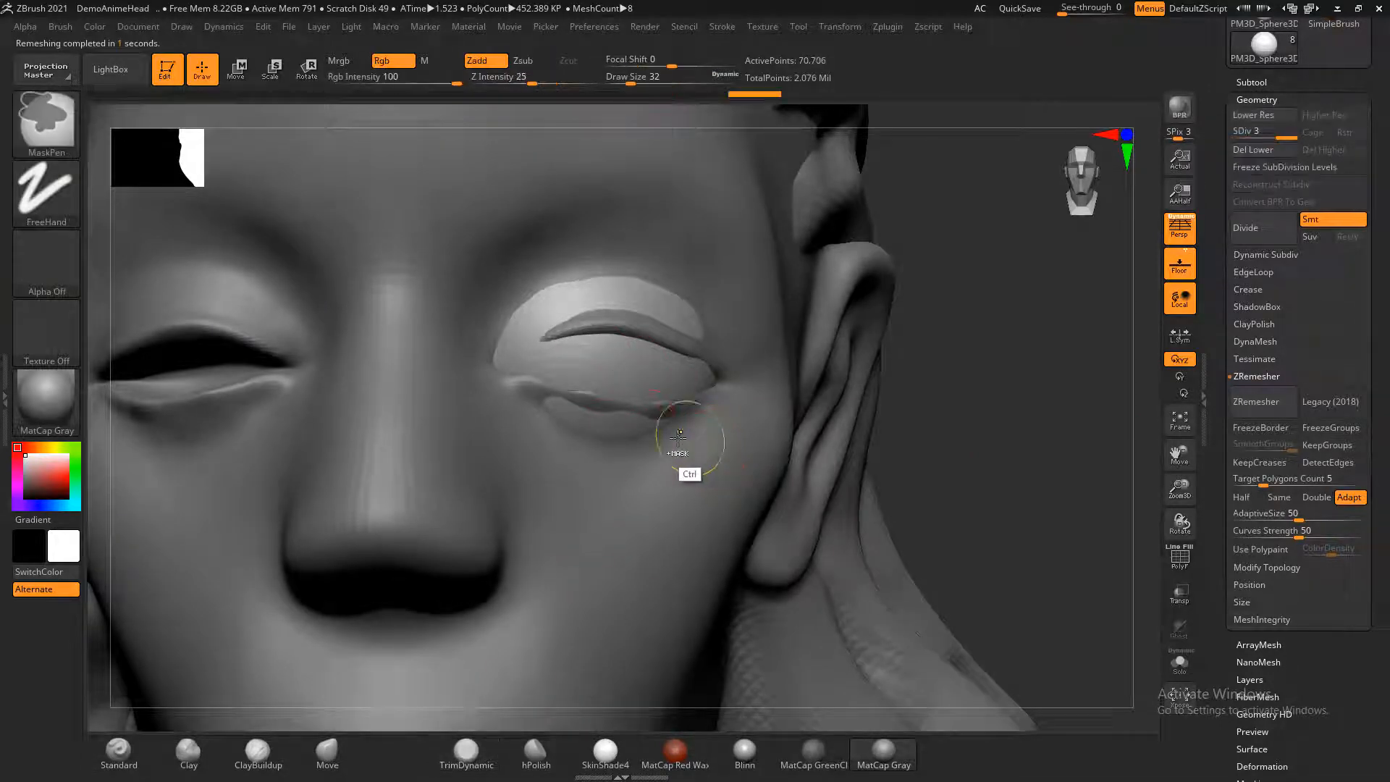
key(b)
key(t)
key(d)
key(alt)
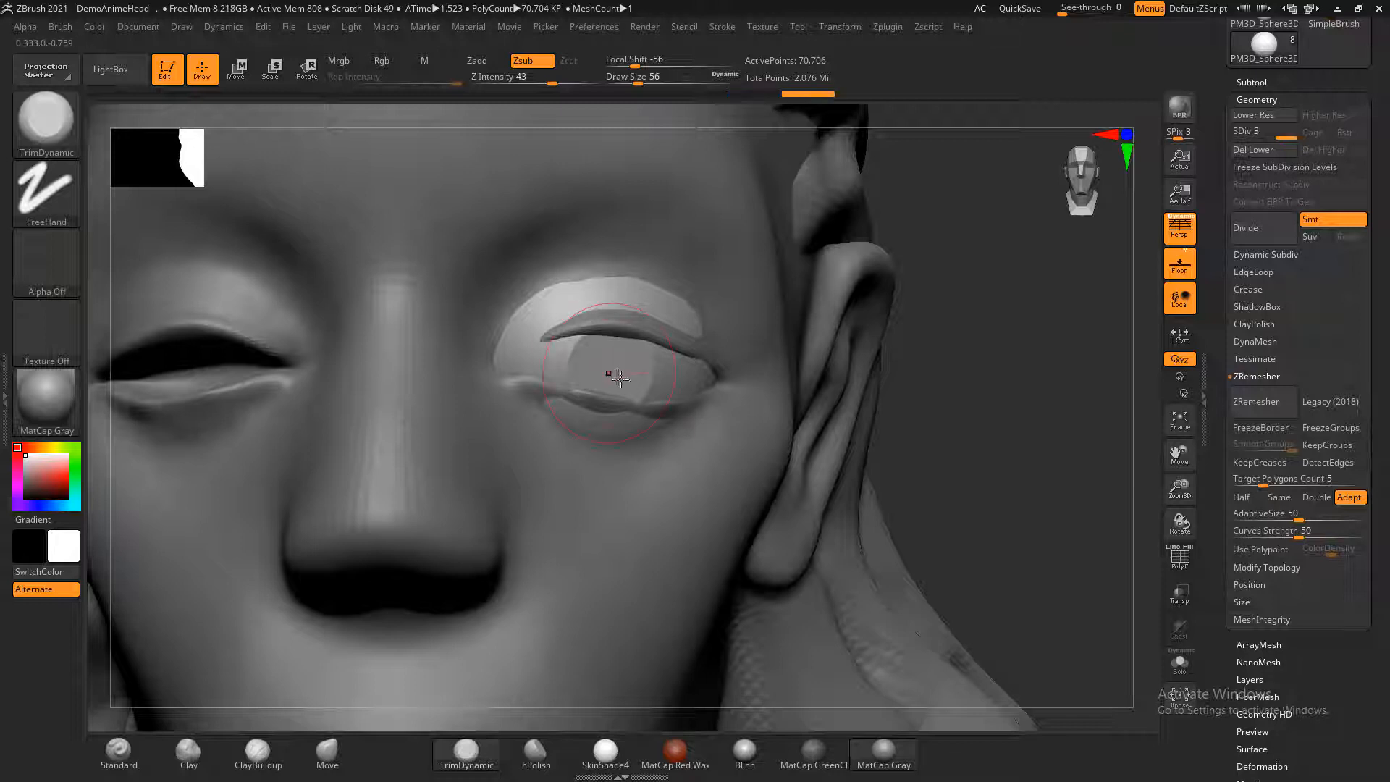
- Switch to the Standard brush at draw size 16, mask a small round pupil in the iris centre, and invert the mask
click(119, 752)
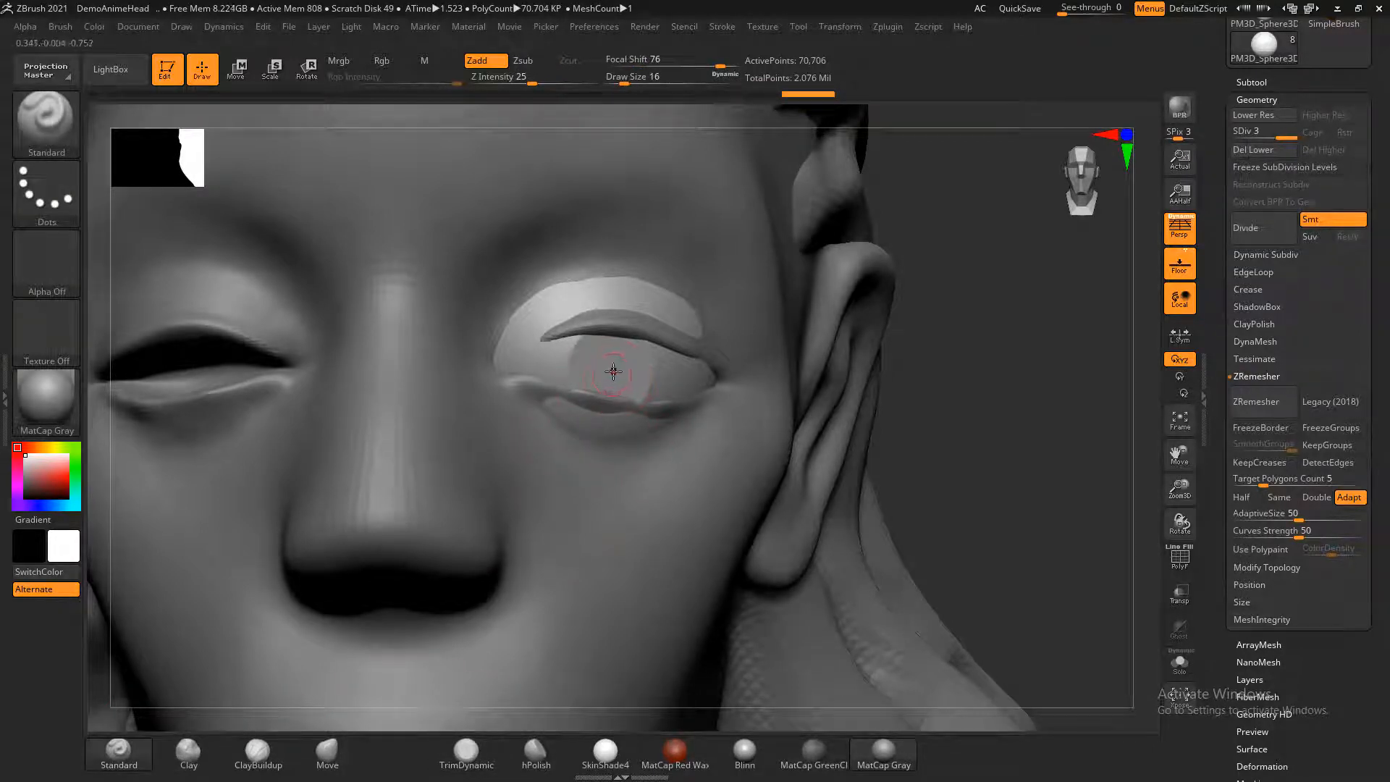
key(ctrl)
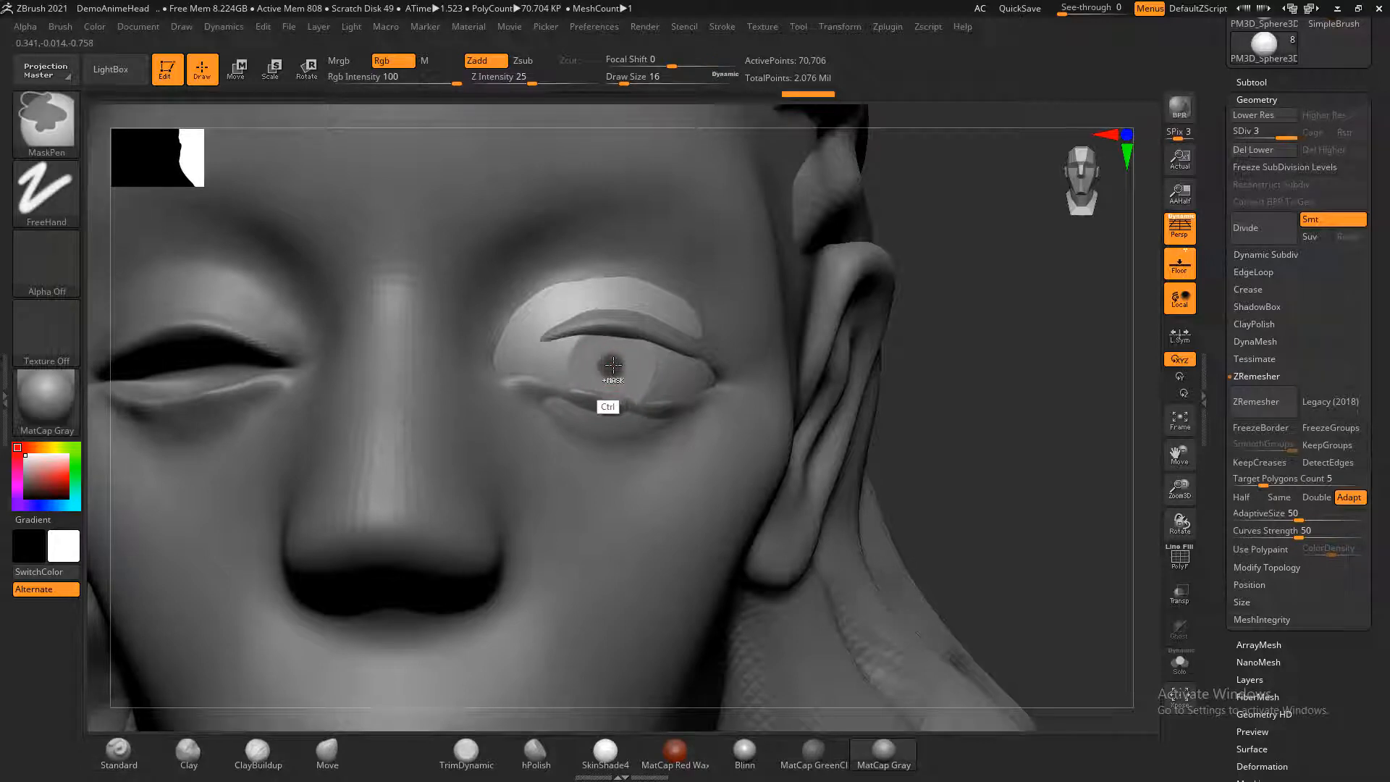
ctrl+click(999, 326)
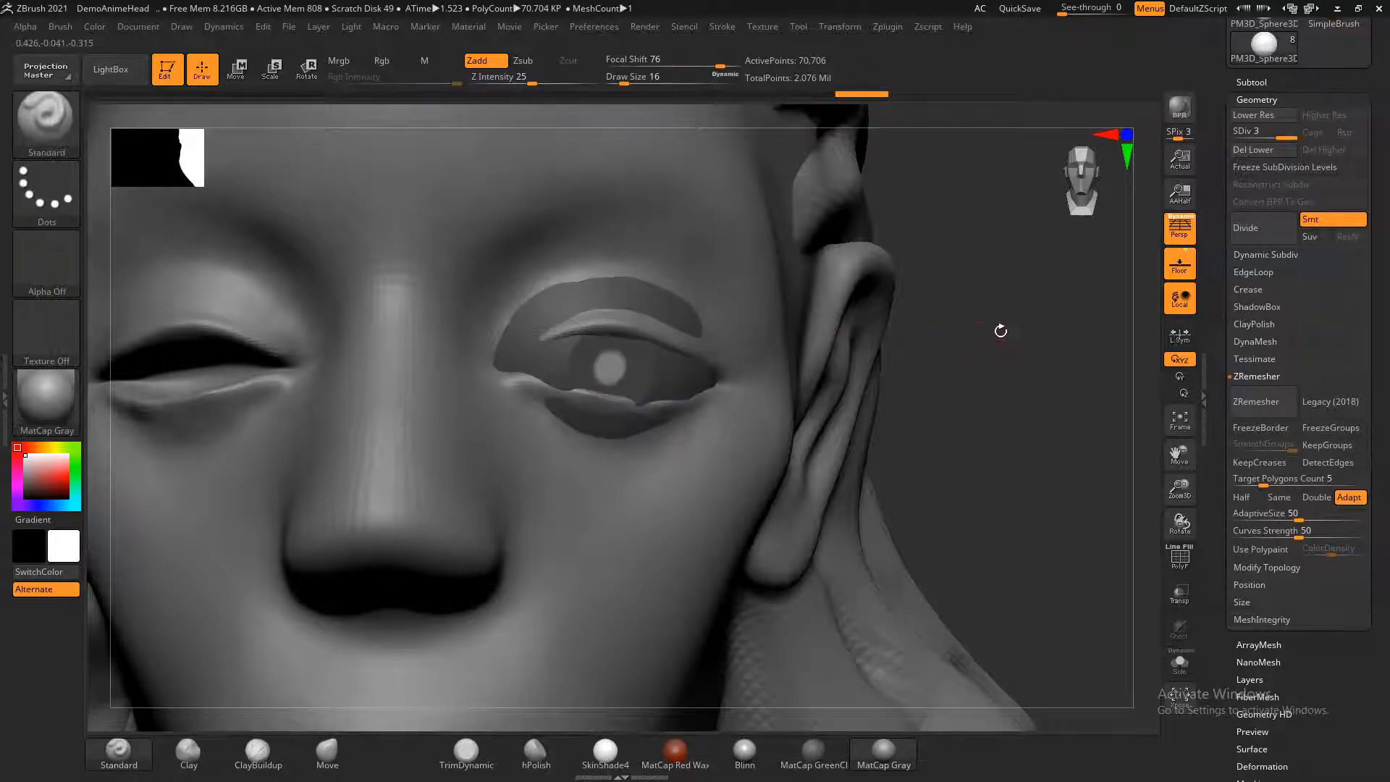
- Push the unmasked pupil into the eyeball along the Z axis and return to Draw mode
mouse_move(999, 326)
mouse_down()
mouse_move(1008, 332)
mouse_move(441, 476)
mouse_move(493, 486)
mouse_up()
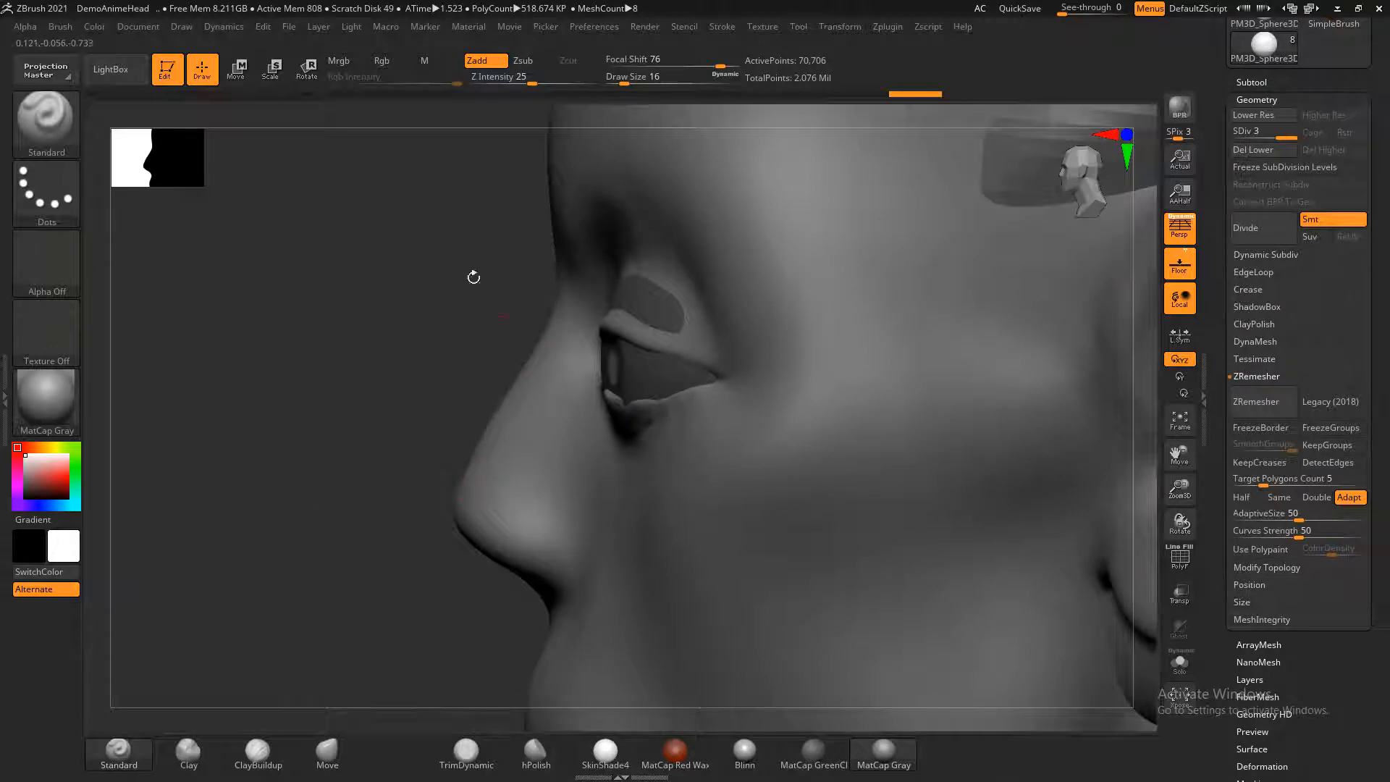
click(236, 69)
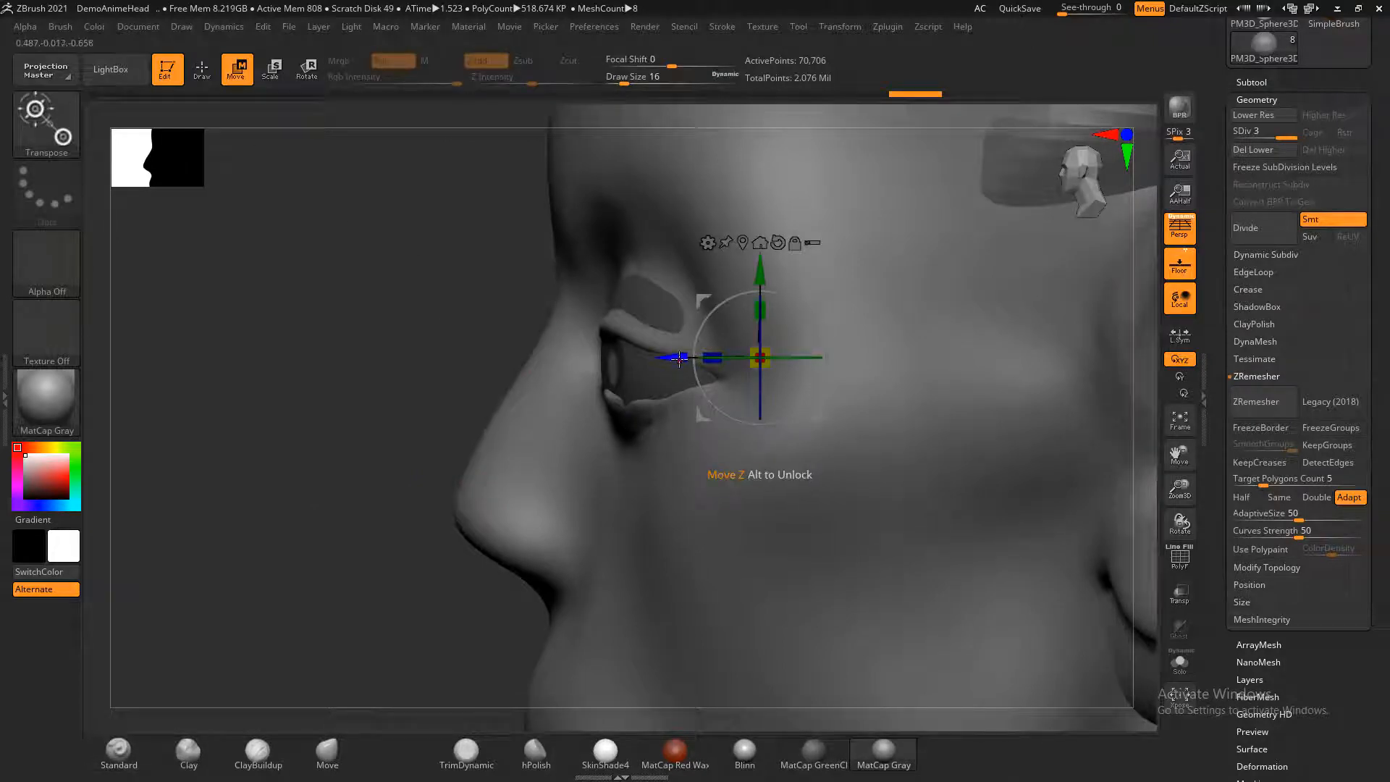
drag(679, 360, 713, 360)
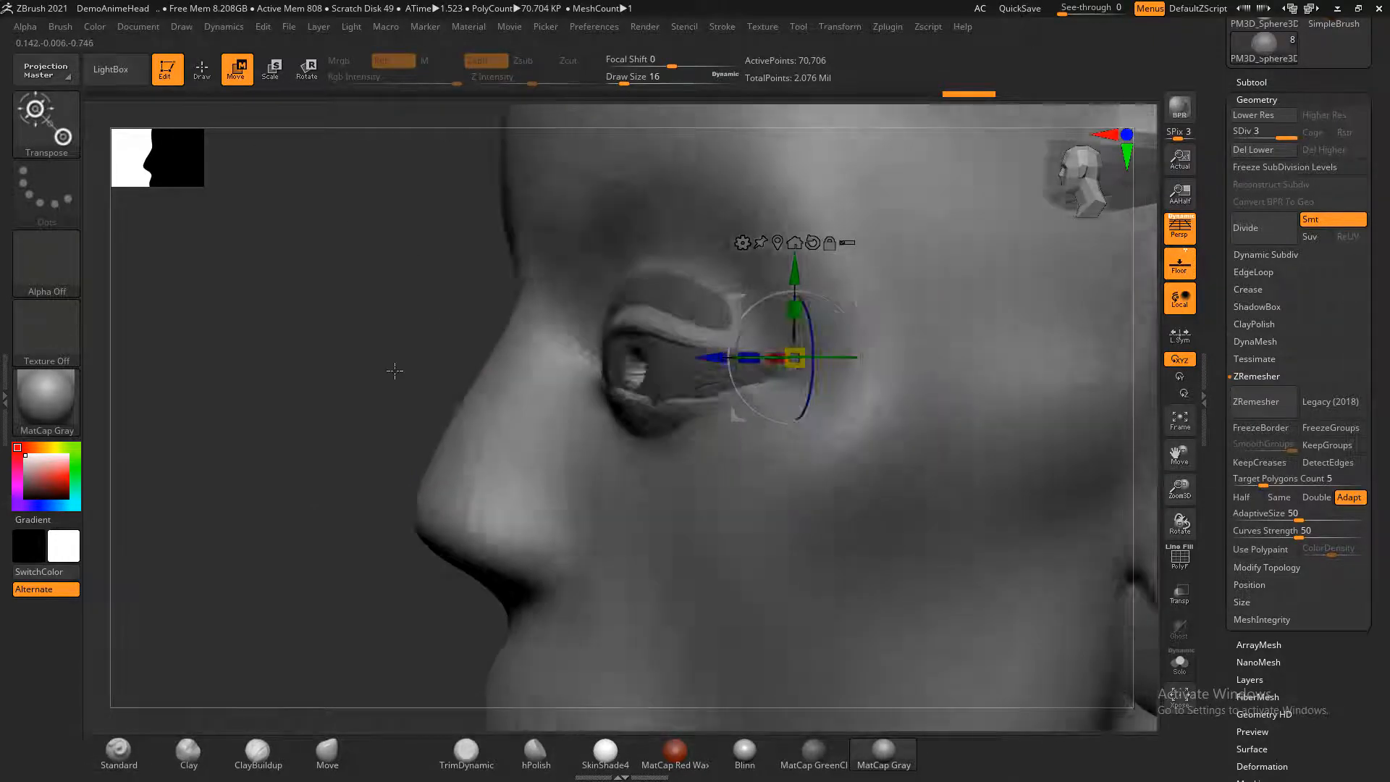
shift+drag(395, 370, 814, 452)
key(f)
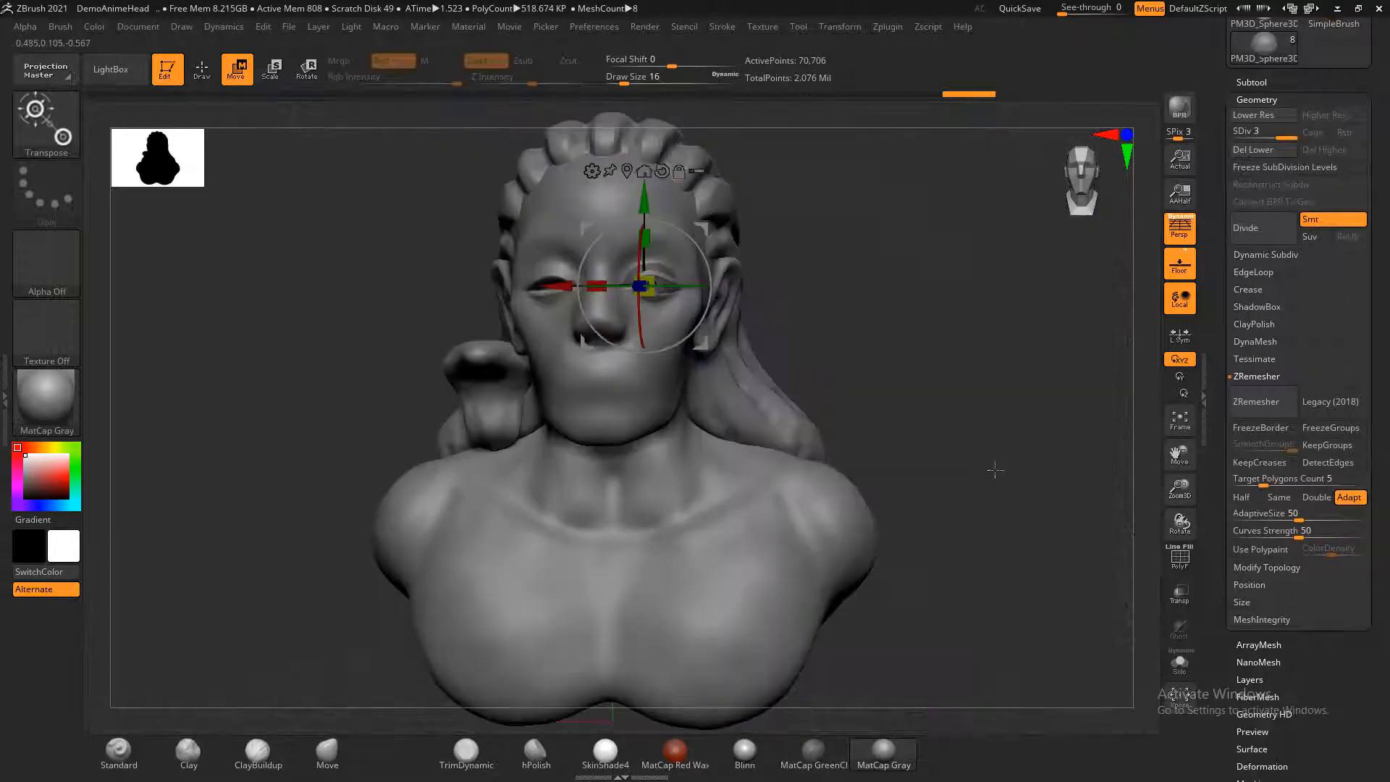
alt+drag(964, 427, 808, 420)
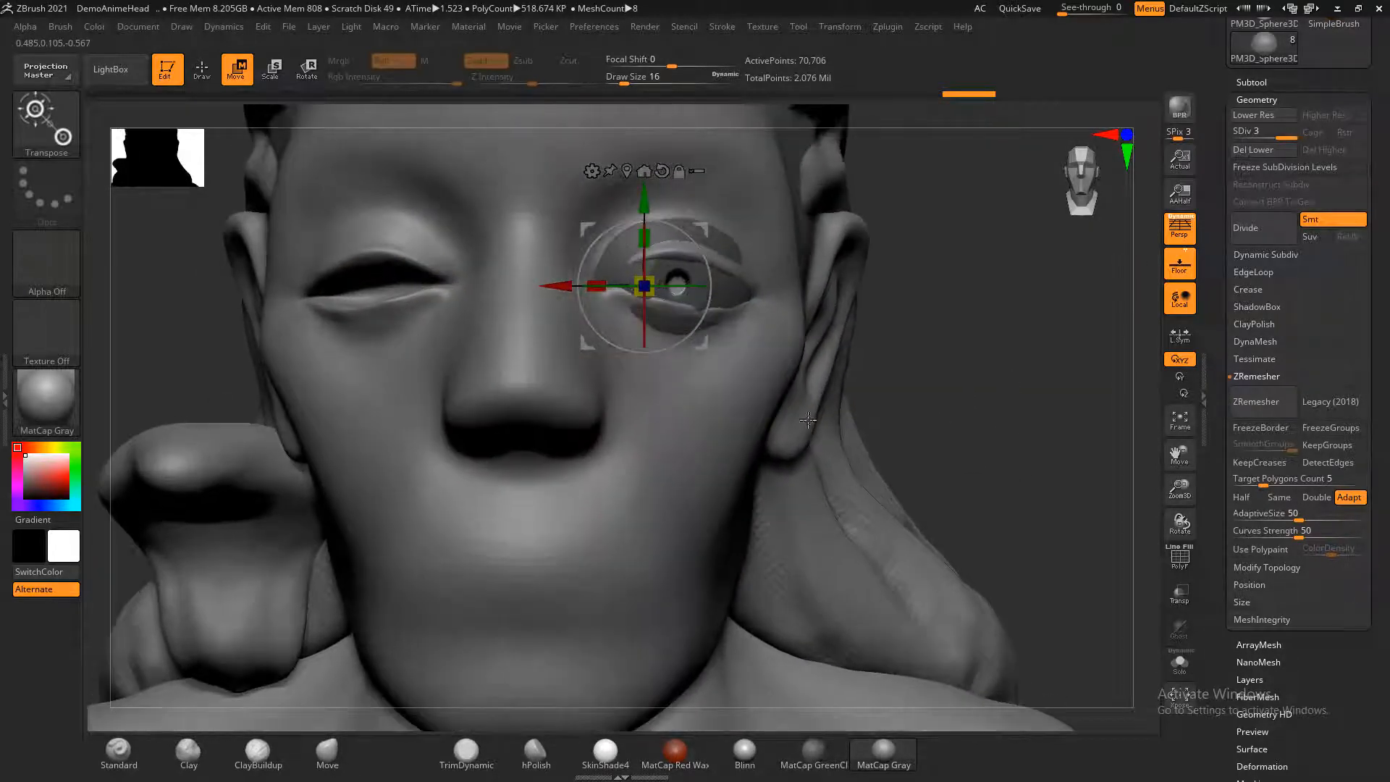
click(202, 69)
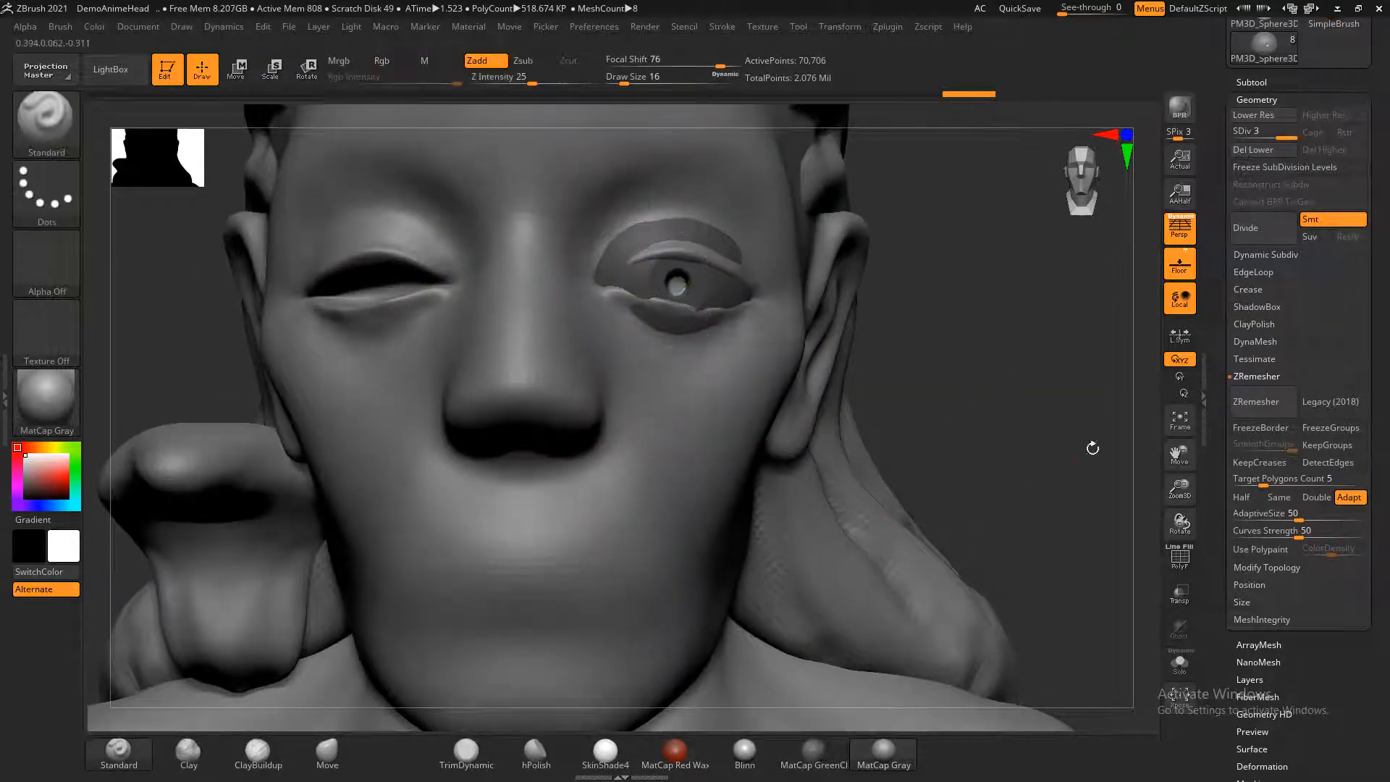
- Clear the eyeball's mask and ZRemesh the eyeball with the recessed pupil
ctrl+drag(1013, 465, 1055, 456)
click(1261, 406)
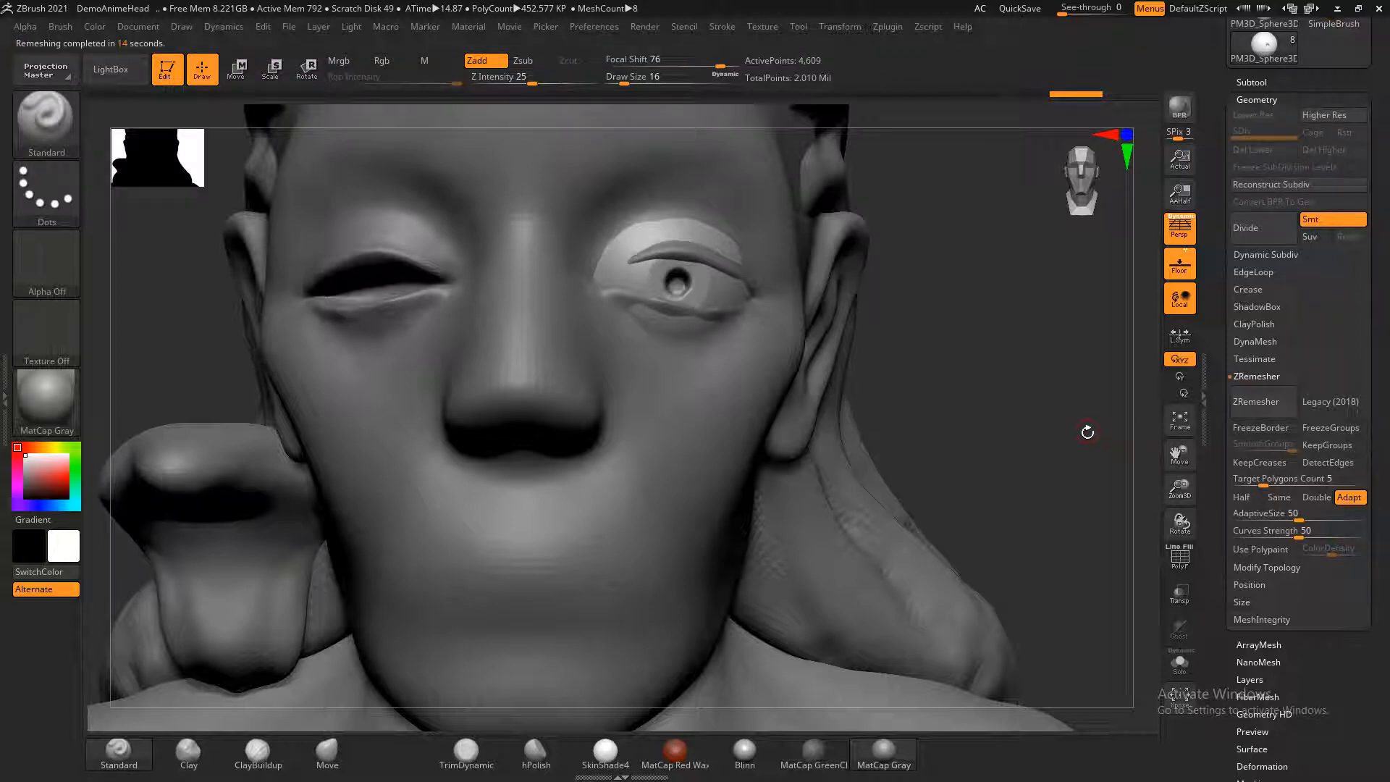
drag(1087, 432, 1007, 446)
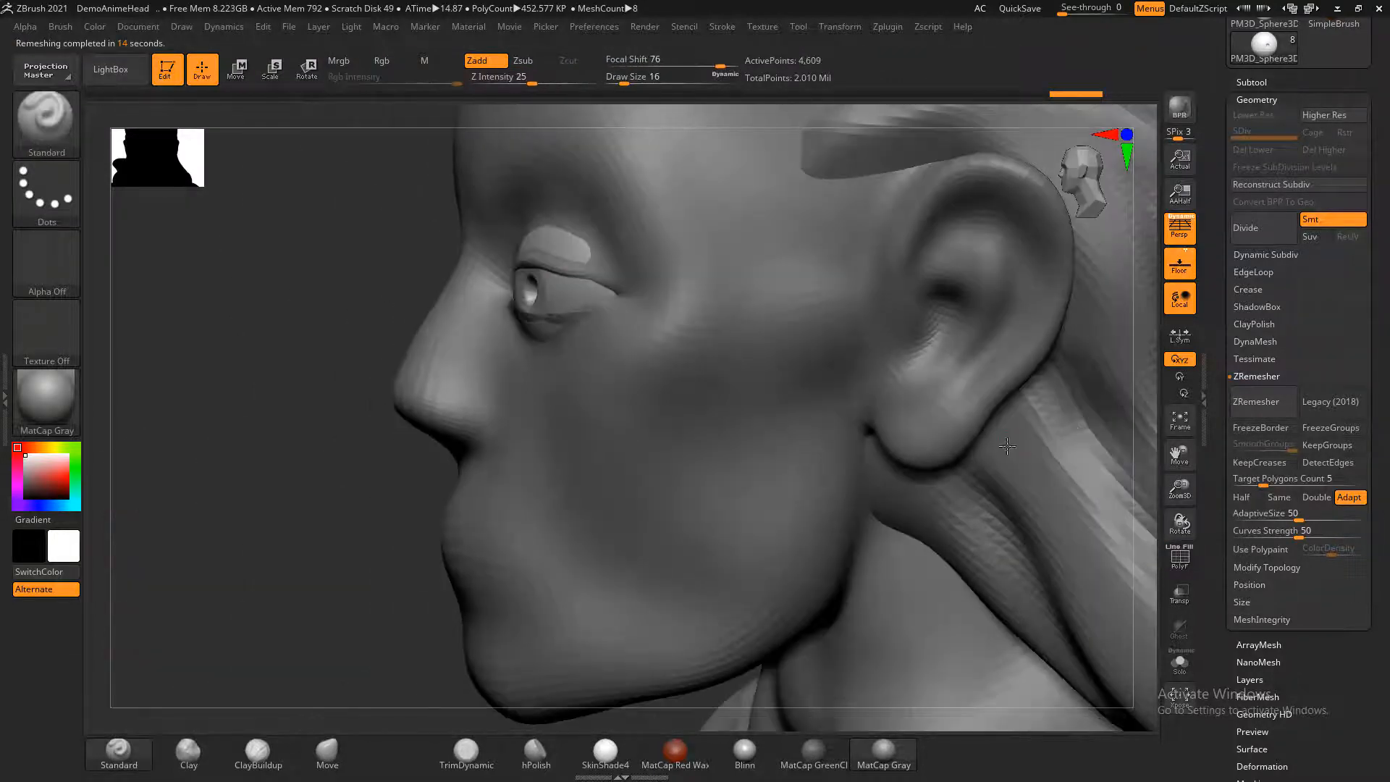
- Move the eyeball forward along the Z axis by about 0.052 to seat it against the eyelids
drag(295, 574, 465, 501)
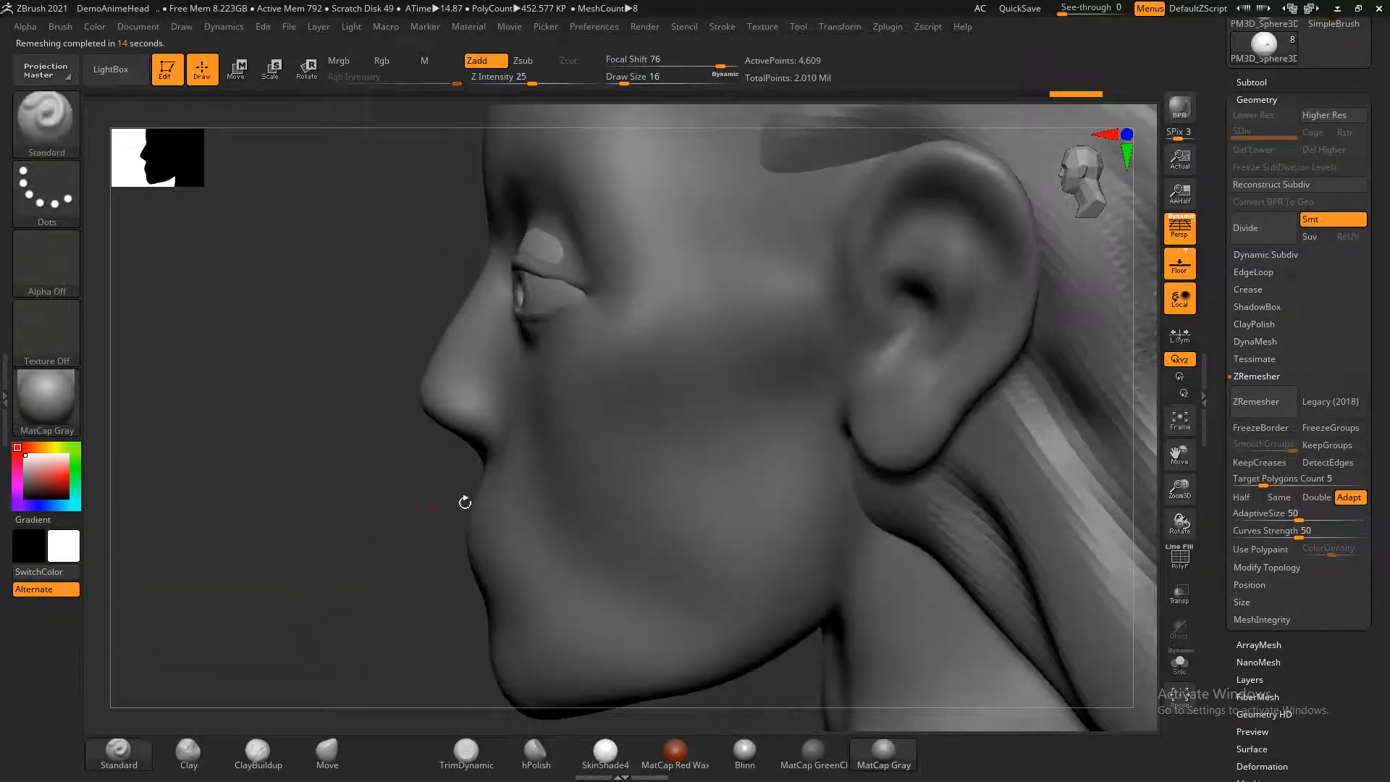
click(238, 69)
drag(573, 286, 554, 290)
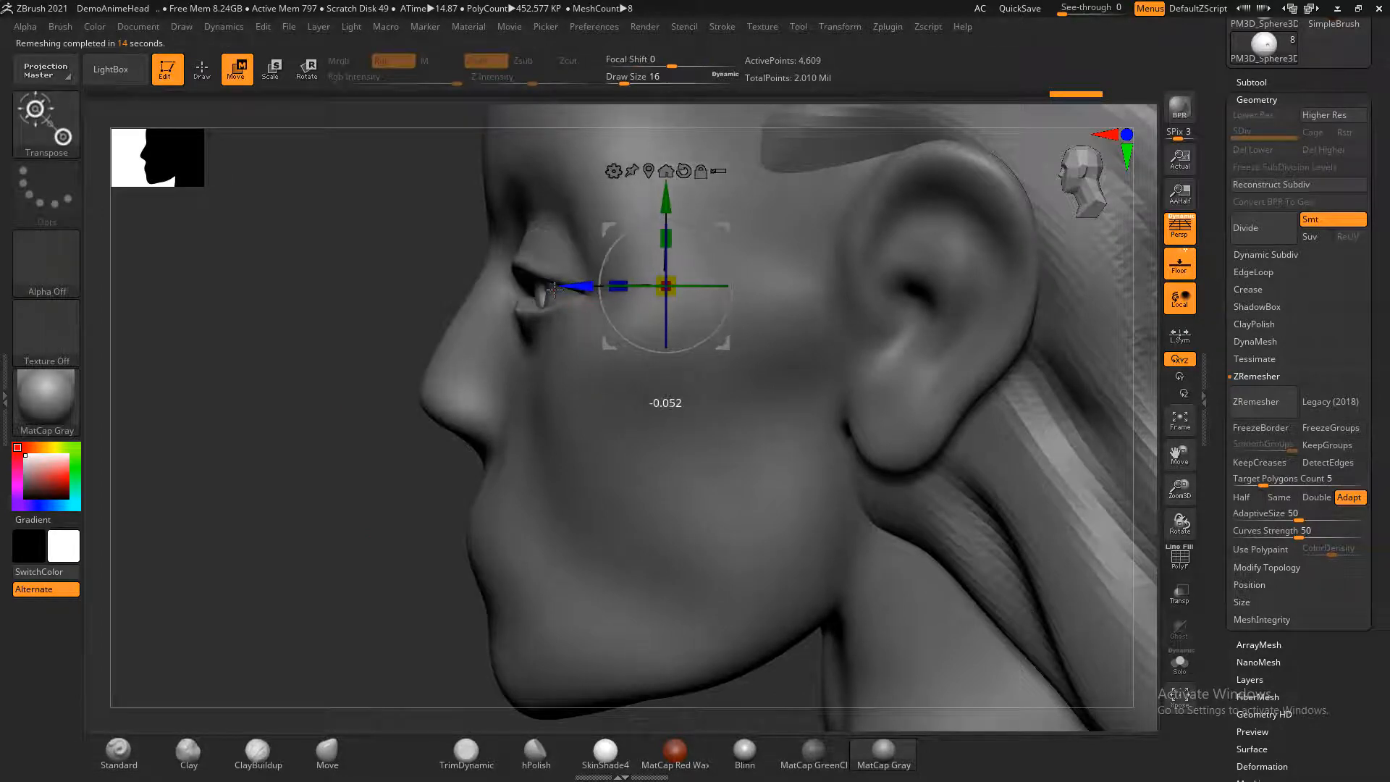
drag(282, 337, 999, 444)
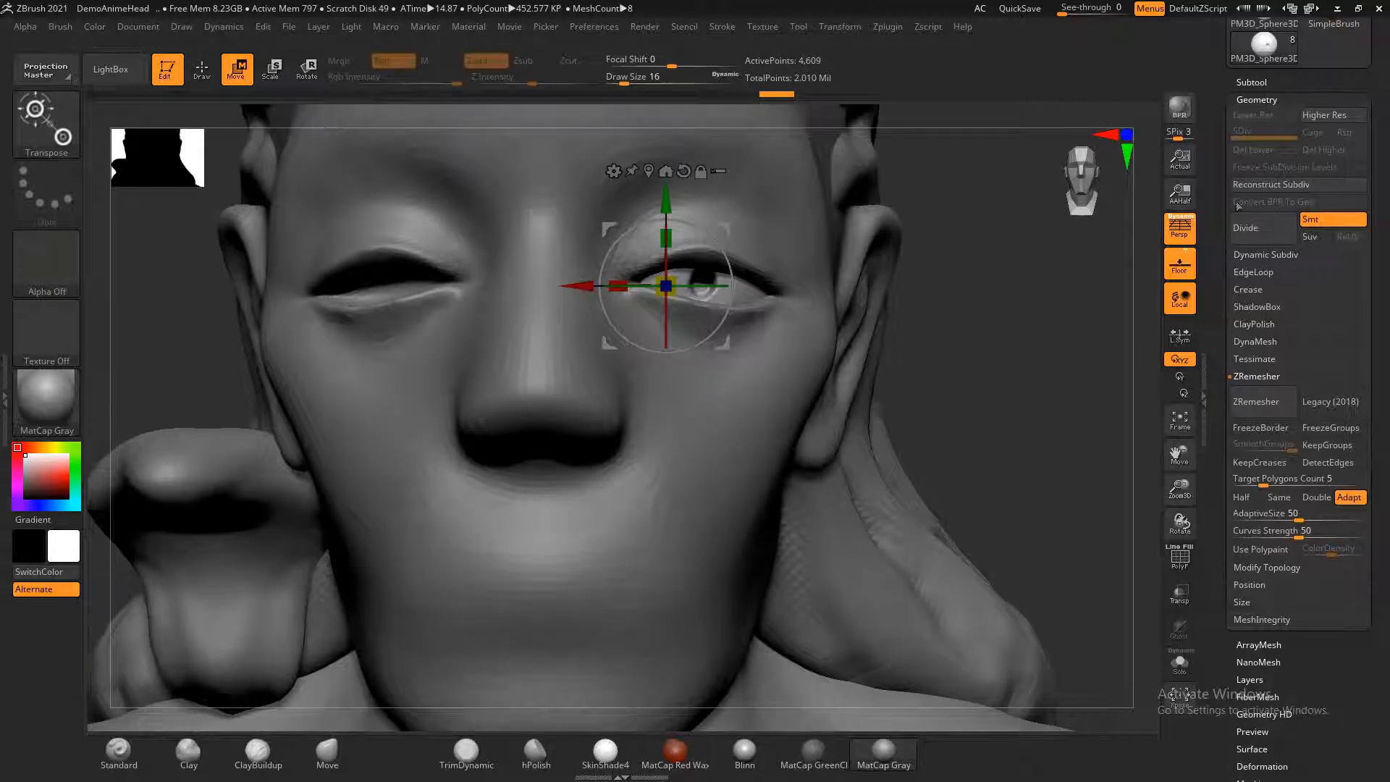
- Duplicate the eyeball subtool and mirror the copy across the X axis into the opposite eye socket
click(1251, 81)
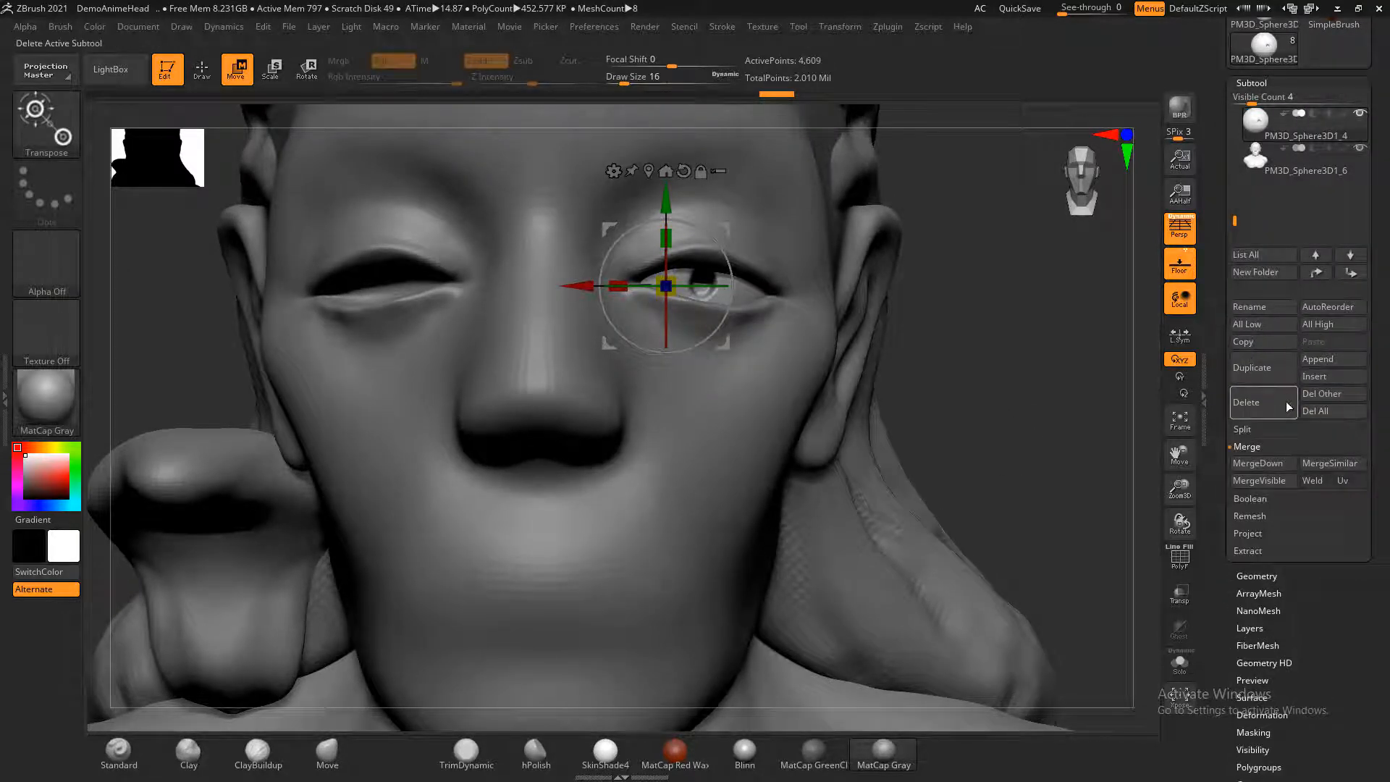
click(1272, 368)
scroll(1211, 471, down, 5)
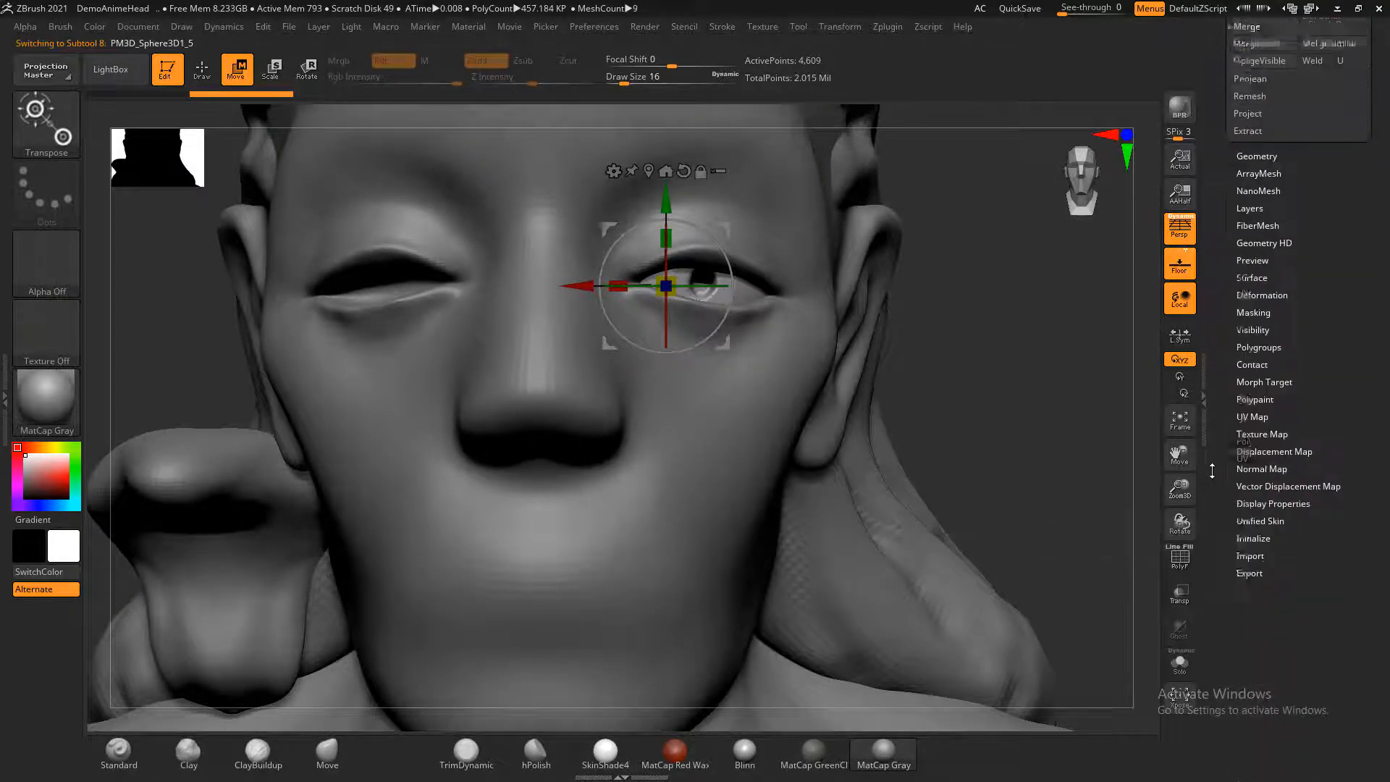
scroll(1212, 470, up, 3)
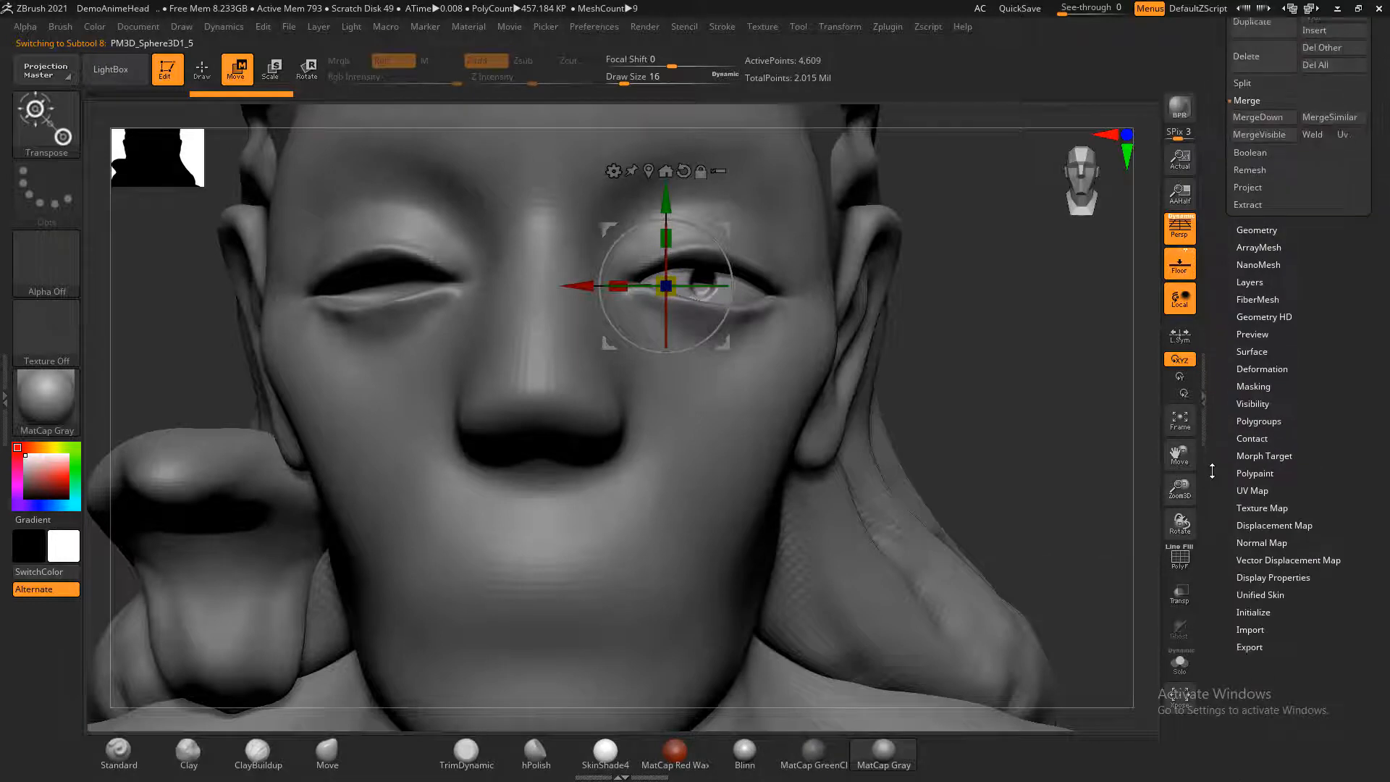
click(1278, 374)
scroll(1222, 134, up, 2)
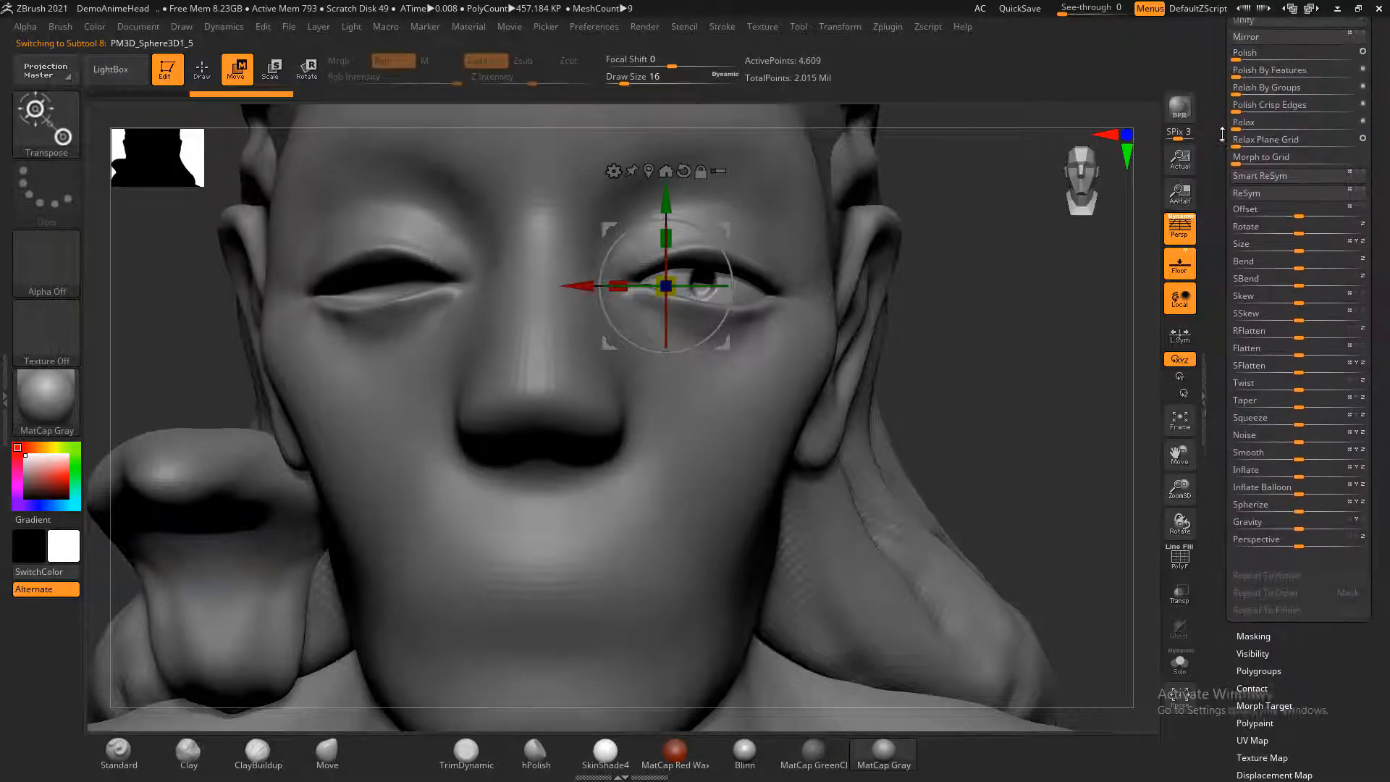
scroll(1230, 145, up, 6)
click(1256, 196)
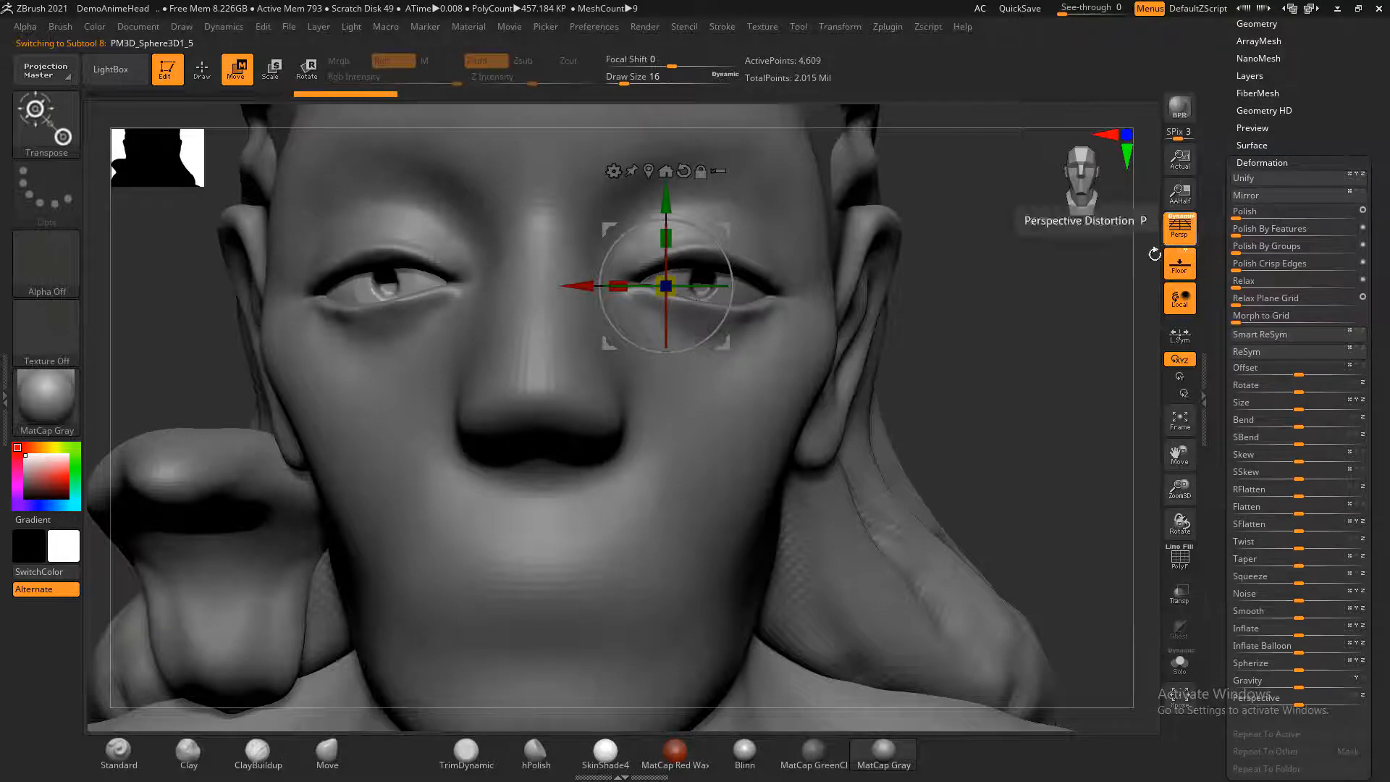
- Make the head mesh the active subtool with both eyes in view
mouse_move(1054, 391)
alt+mouse_down()
mouse_move(1033, 367)
mouse_move(1042, 385)
alt+mouse_up()
alt+click(678, 488)
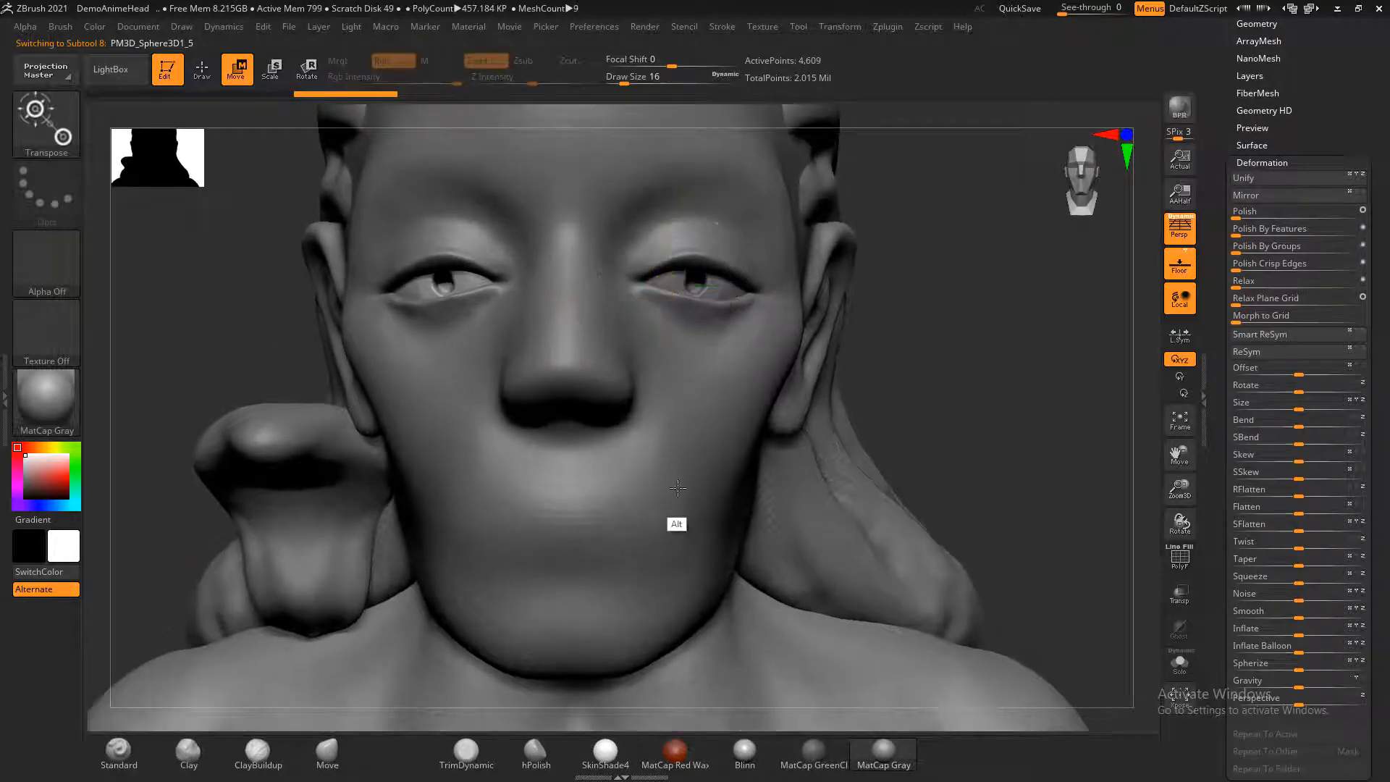
alt+click(678, 488)
- Switch to ACDSee Quick View and examine the eyes and face in the Adiyogi reference photos, enlarging the outdoor front view
key(alt+Tab)
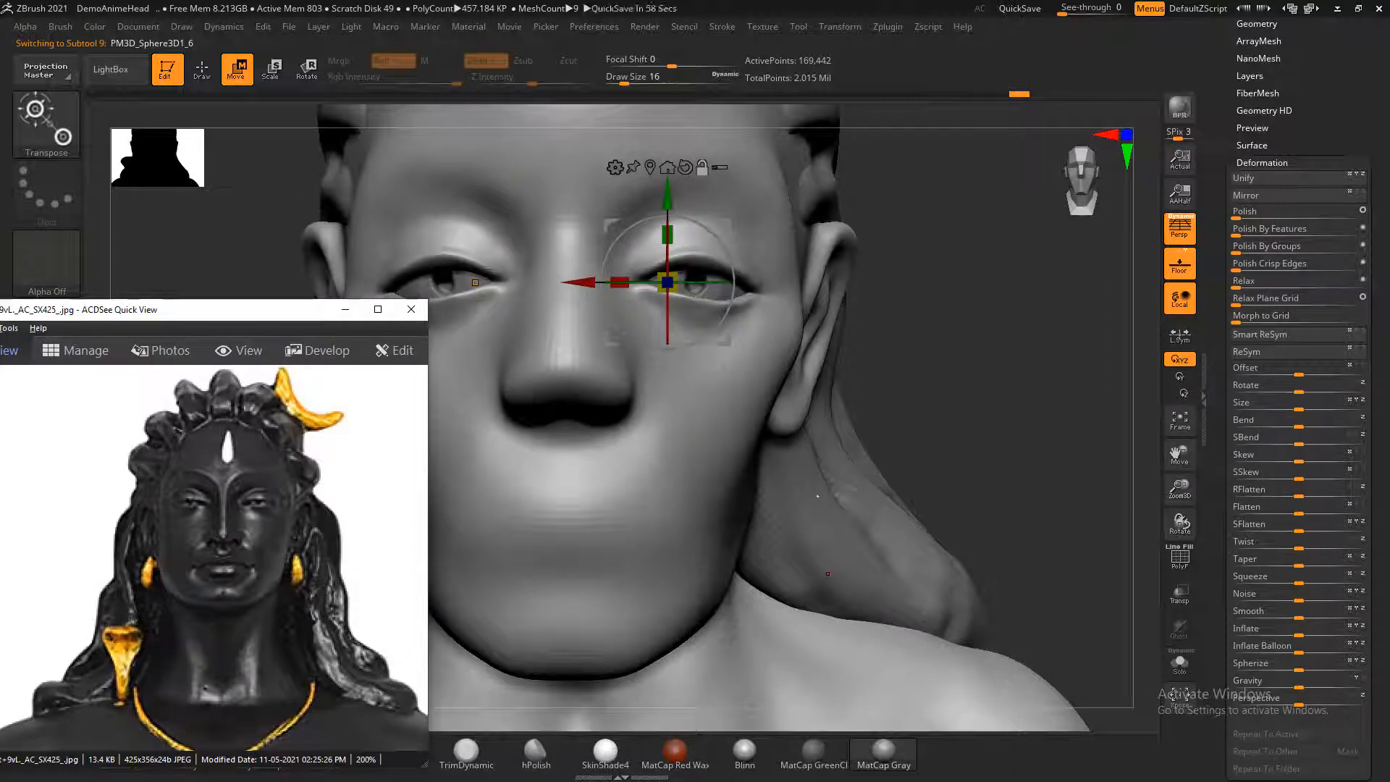
scroll(269, 516, down, 2)
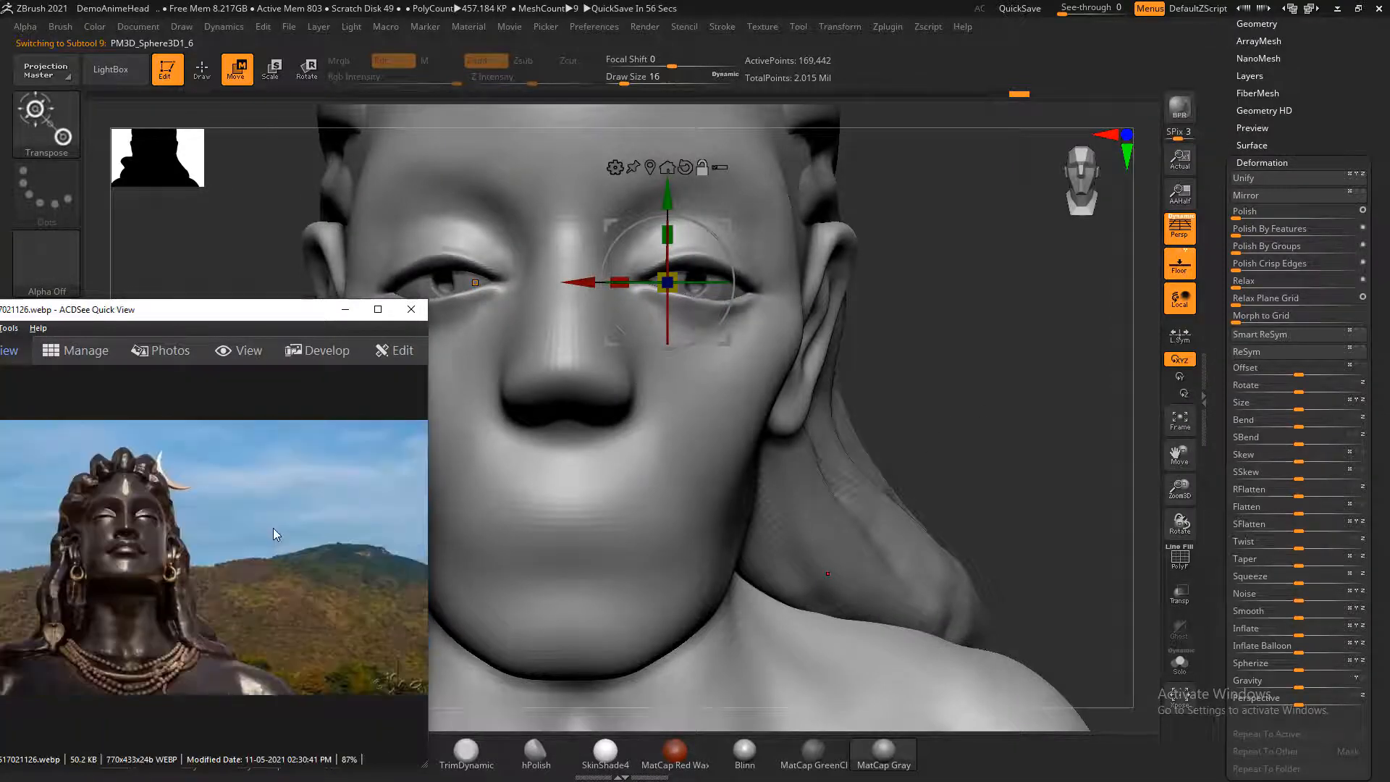
scroll(272, 527, up, 1)
ctrl+scroll(271, 536, up, 3)
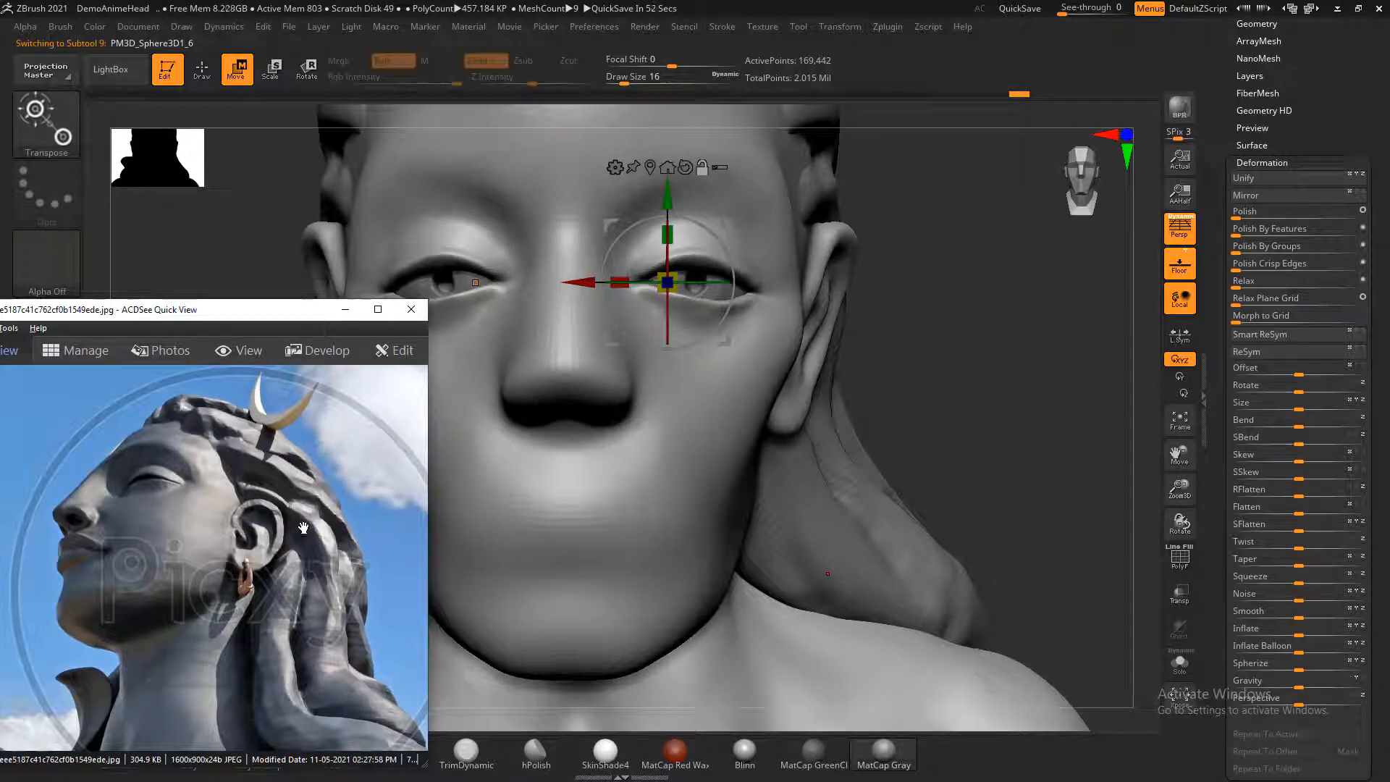
scroll(301, 532, down, 3)
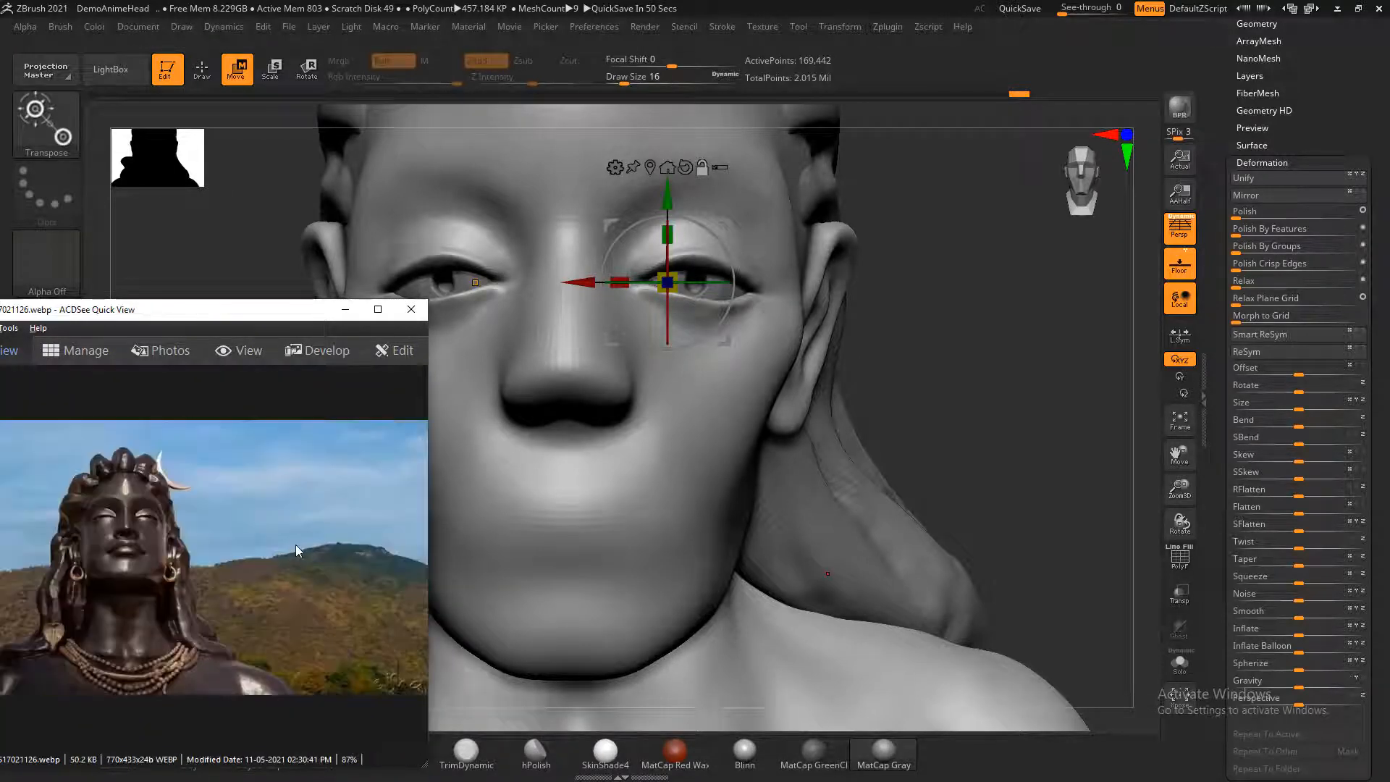
scroll(295, 544, down, 1)
scroll(294, 548, up, 1)
ctrl+scroll(280, 537, up, 3)
click(975, 358)
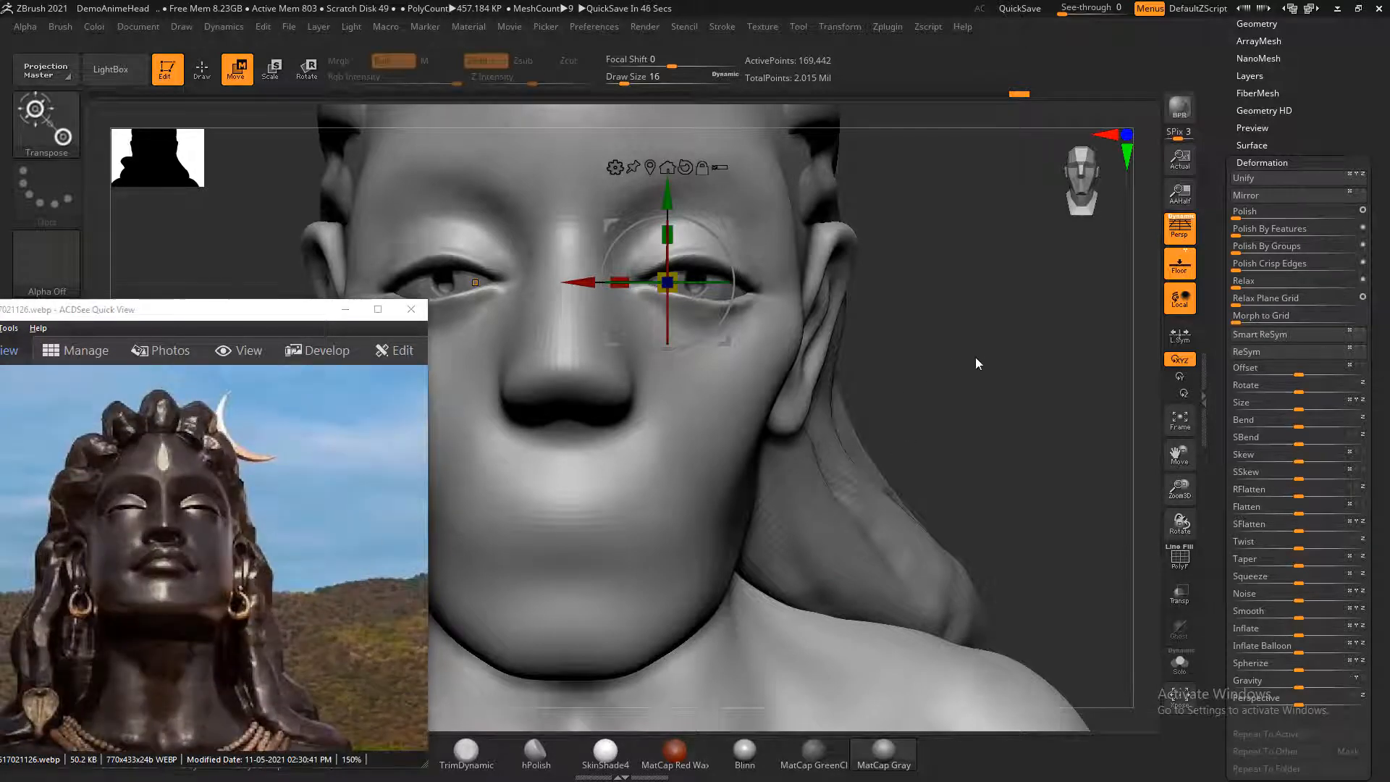
- Return to Draw mode and mask the lower eyelids and under-eye areas of the head at draw size 48
ctrl+right_drag(972, 345, 997, 367)
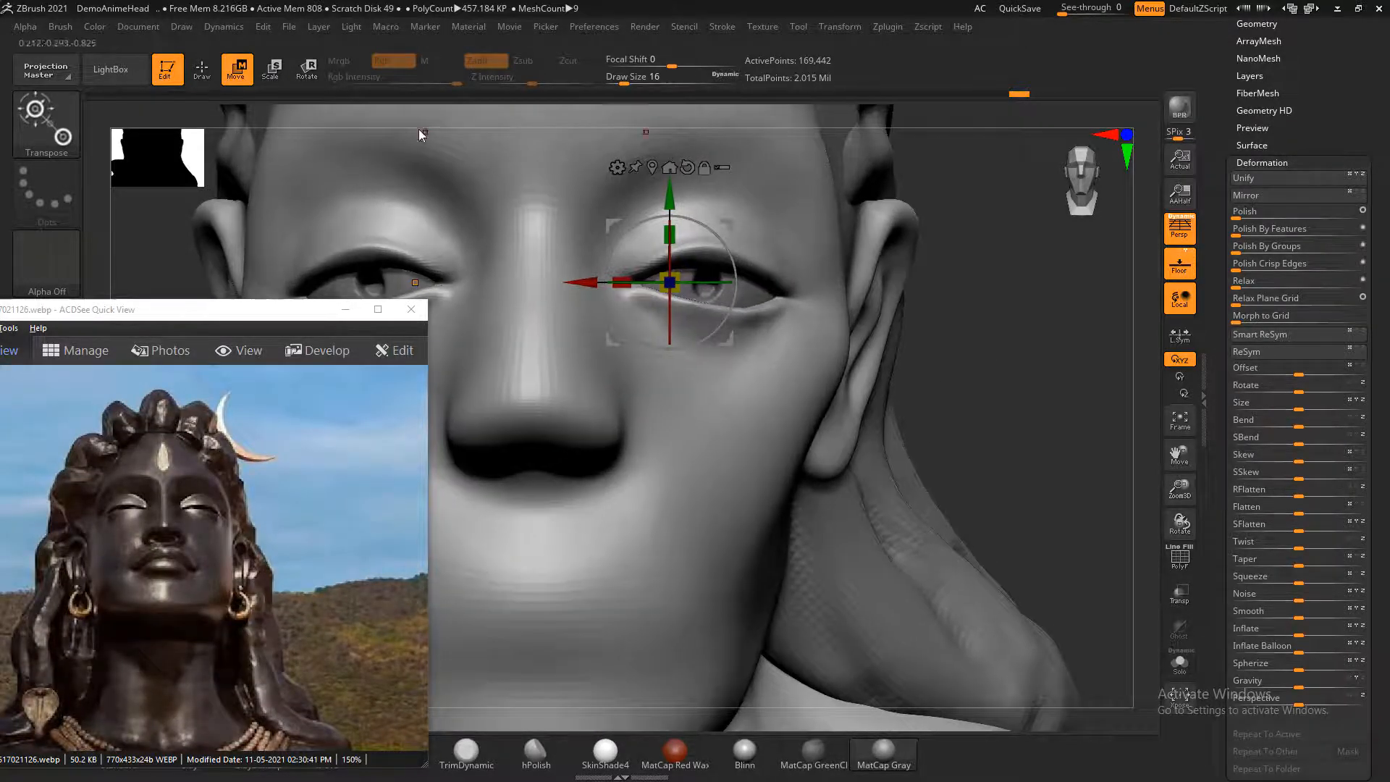
click(204, 70)
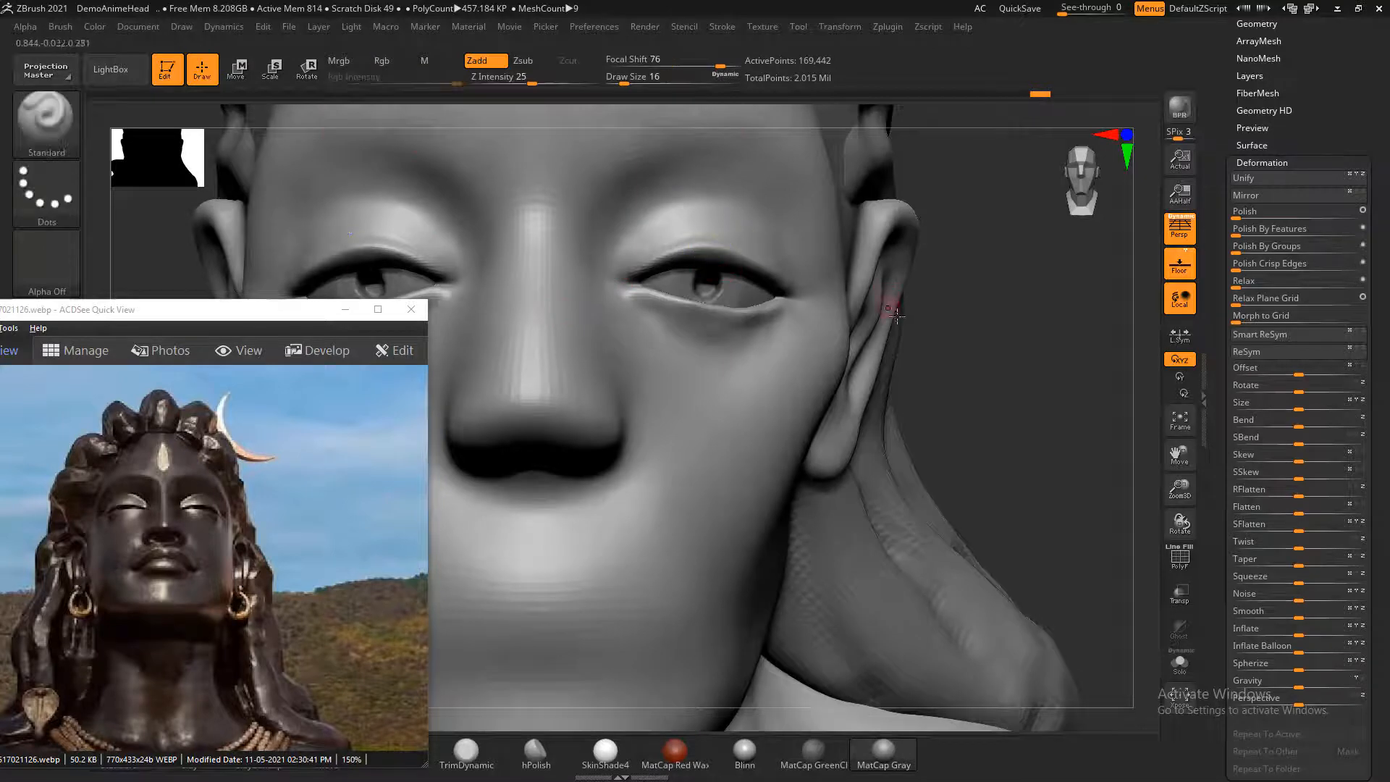
ctrl+drag(901, 359, 638, 305)
key(ctrl+z)
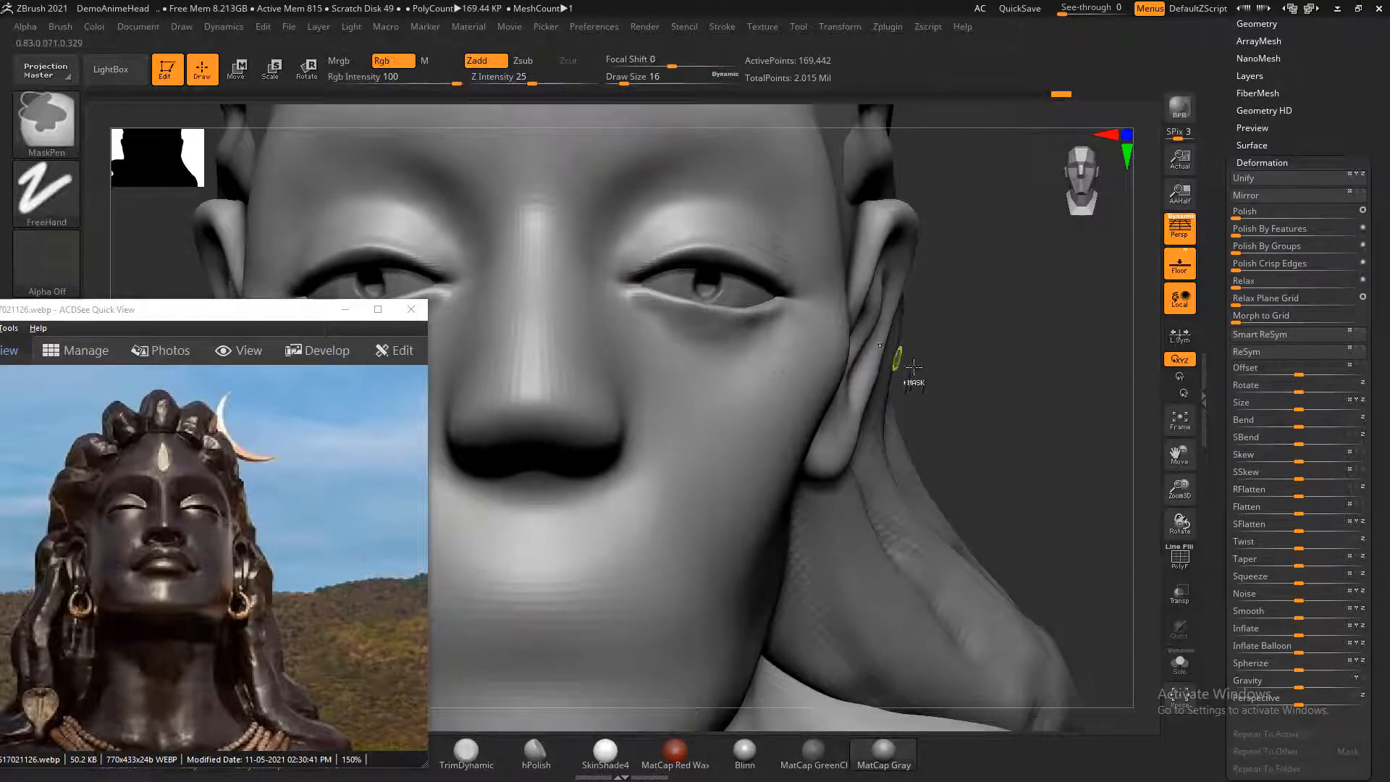
key(ctrl+shift+z)
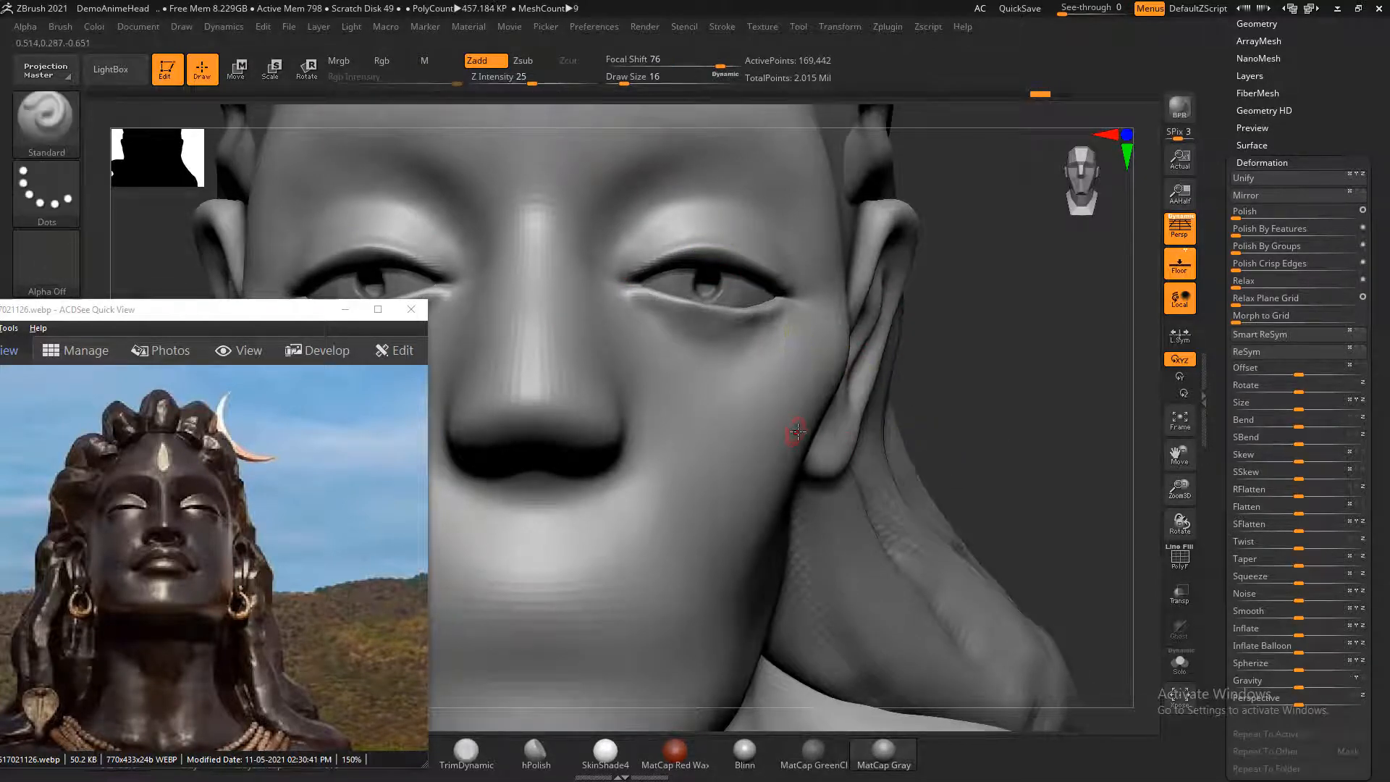
mouse_move(801, 322)
ctrl+mouse_down()
mouse_move(739, 340)
mouse_move(797, 327)
ctrl+mouse_up()
ctrl+click(796, 327)
ctrl+click(797, 327)
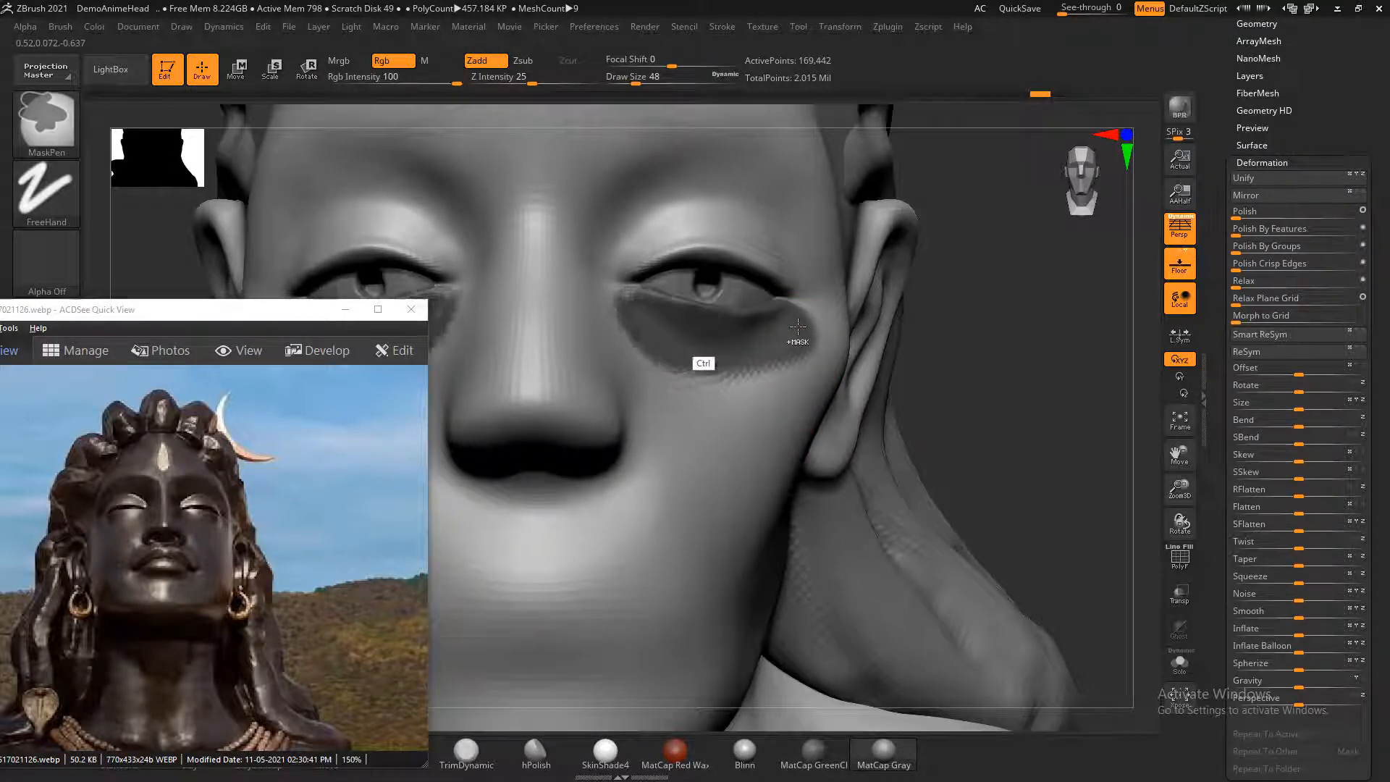
ctrl+click(797, 327)
mouse_move(810, 254)
ctrl+alt+mouse_down()
mouse_move(809, 271)
mouse_move(760, 283)
mouse_move(809, 288)
ctrl+alt+mouse_up()
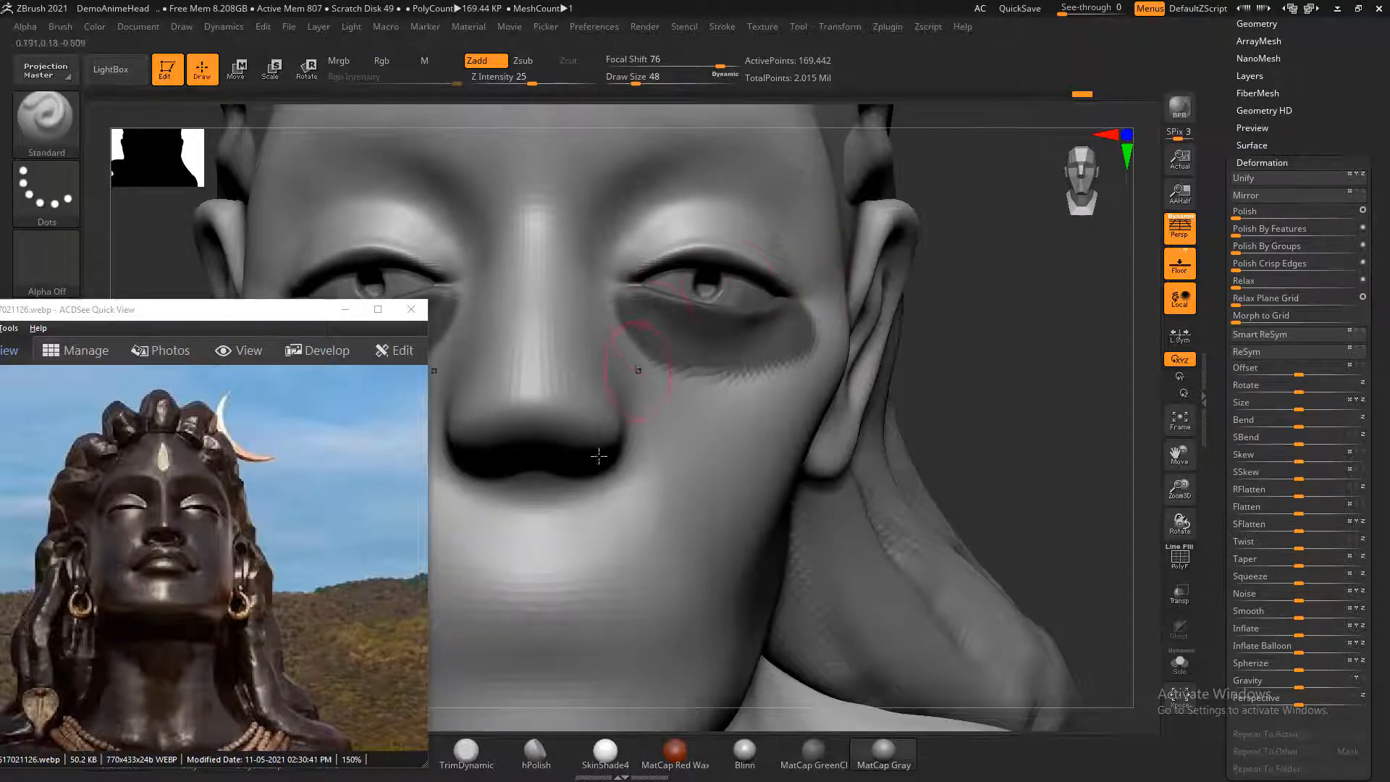
- Move the reference photo clear of the face and pull the upper eyelids down with the Move brush at draw size 64
drag(262, 314, 150, 167)
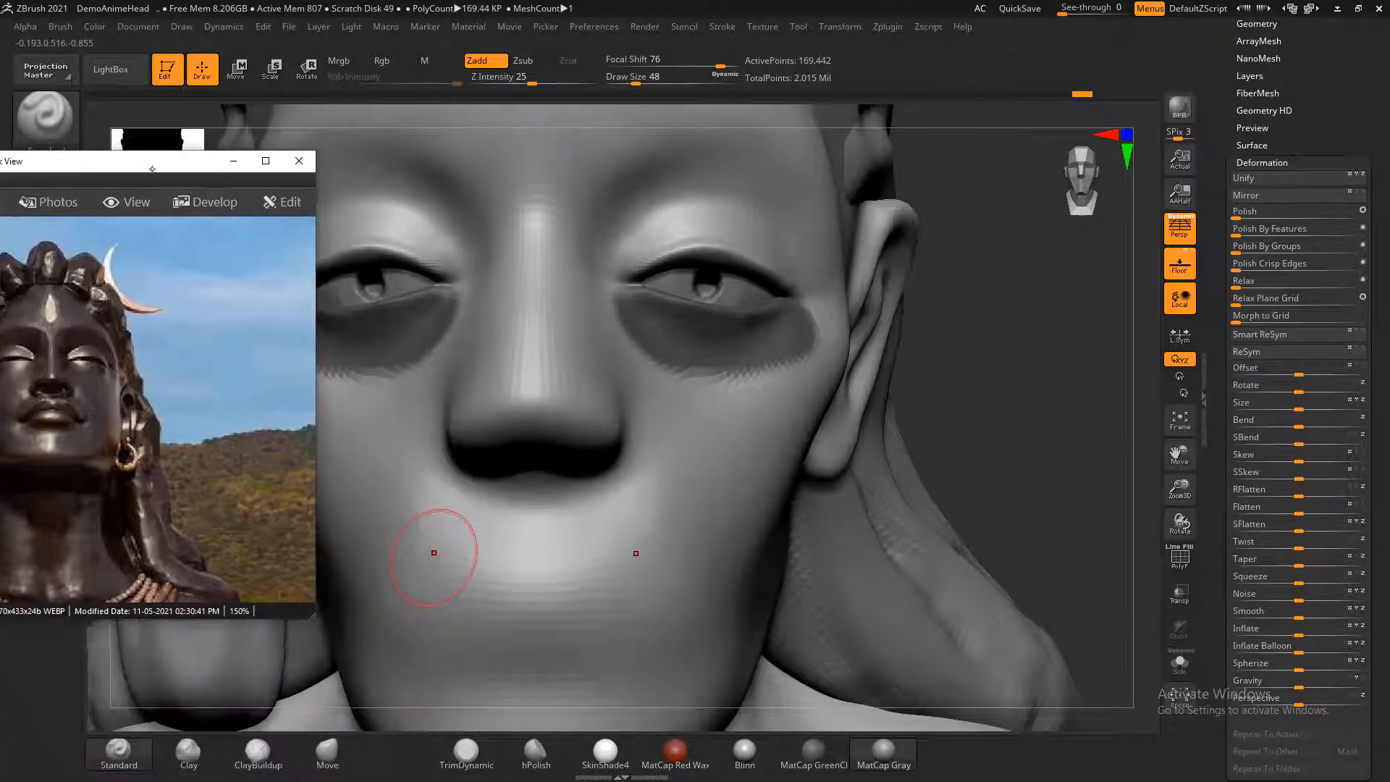
click(329, 751)
drag(1008, 352, 844, 389)
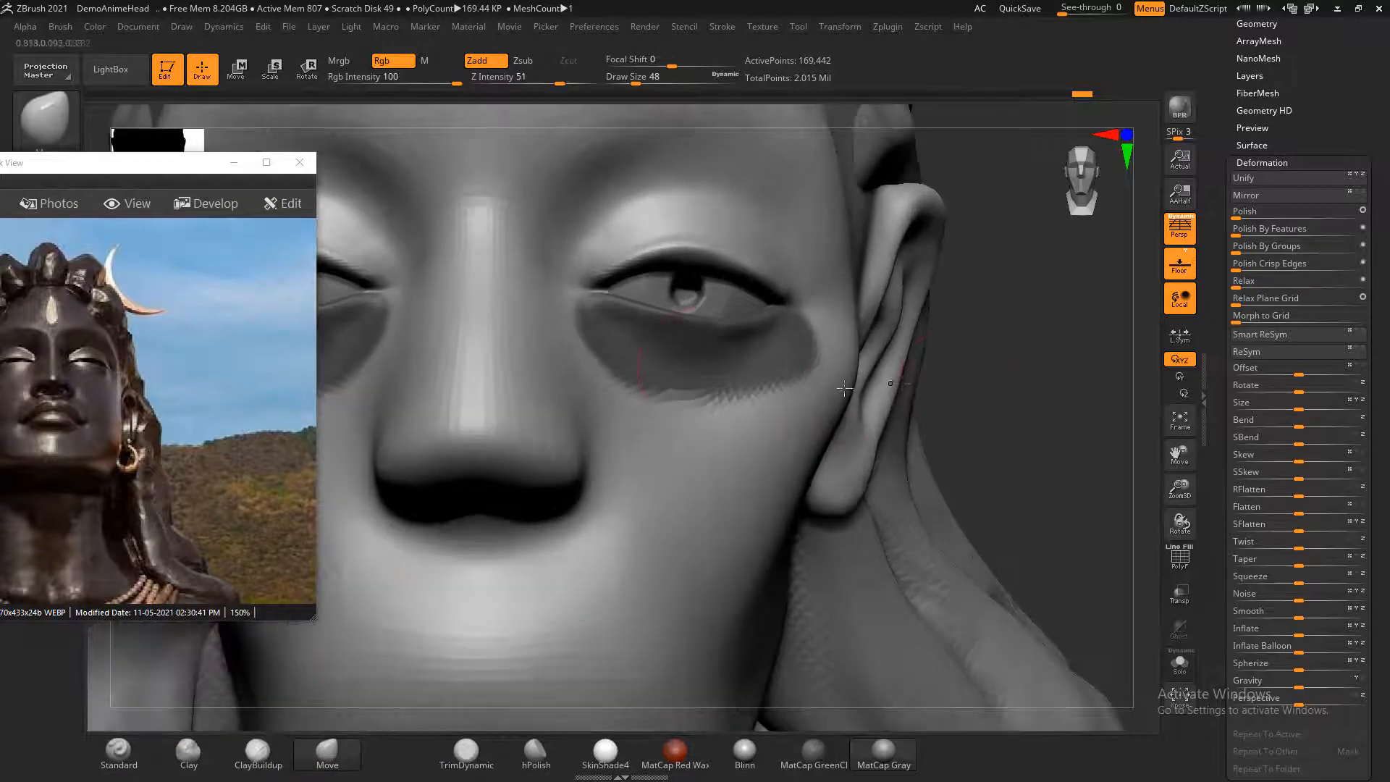
key(bracketright)
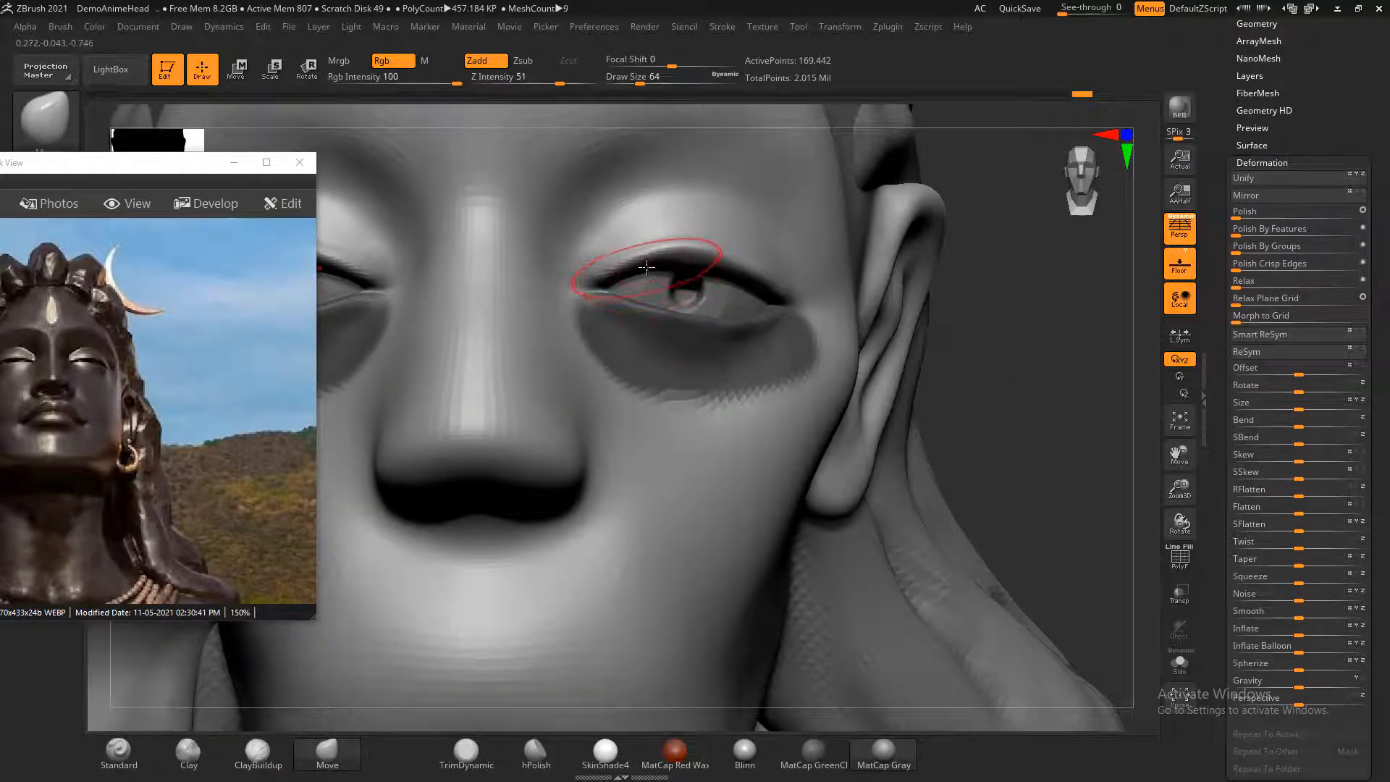
drag(644, 263, 632, 289)
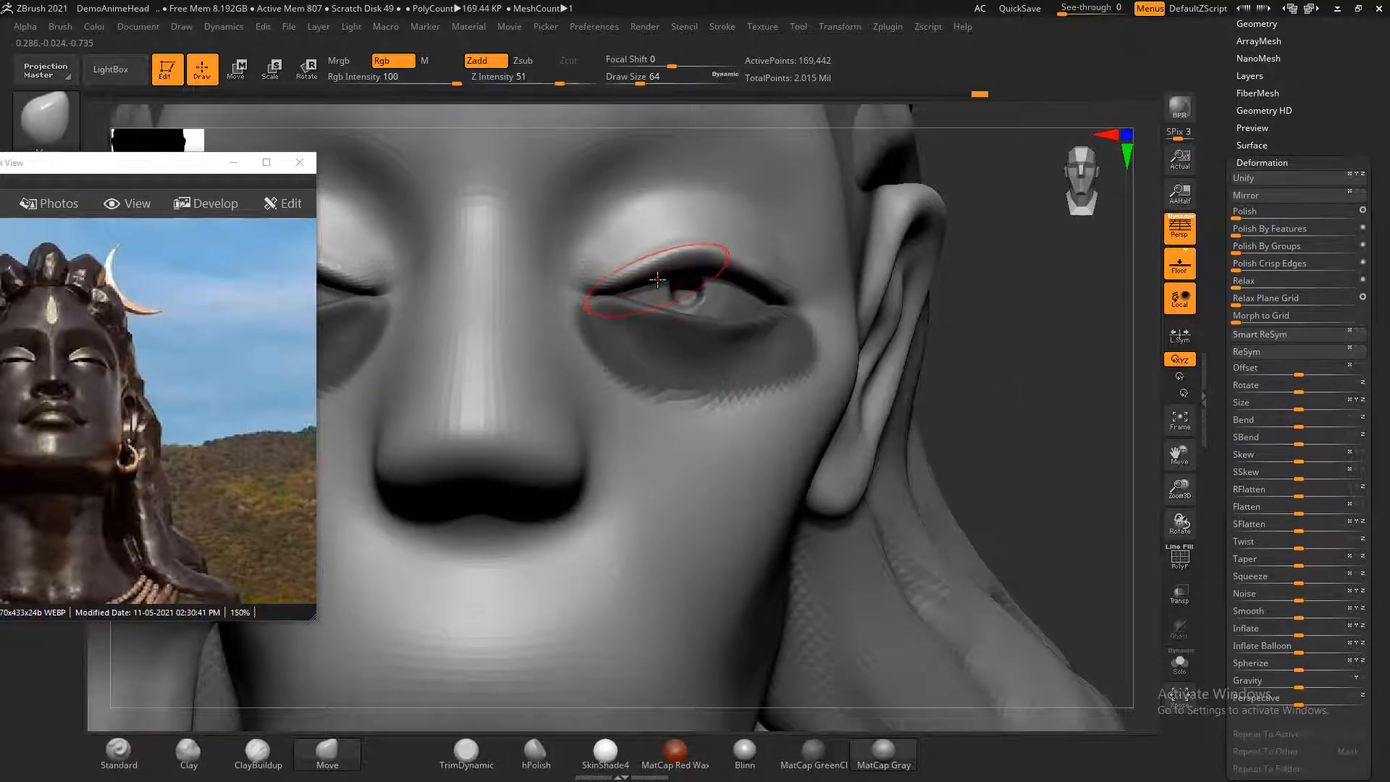
mouse_move(715, 287)
mouse_down()
mouse_move(667, 285)
mouse_move(754, 287)
mouse_up()
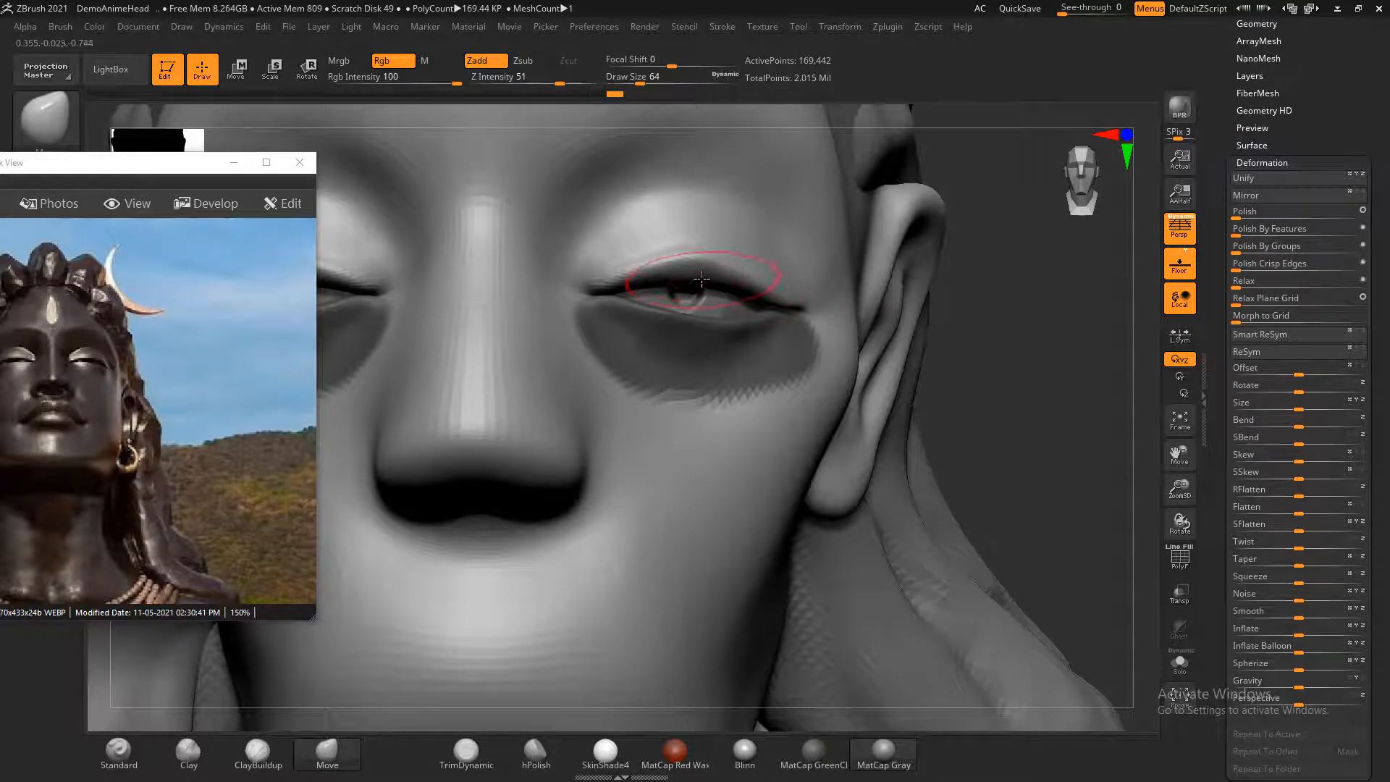
- Pull the inner part of the upper eyelid edge forward over the eyeball in profile
mouse_move(968, 310)
mouse_down()
mouse_move(1032, 320)
mouse_move(956, 340)
mouse_up()
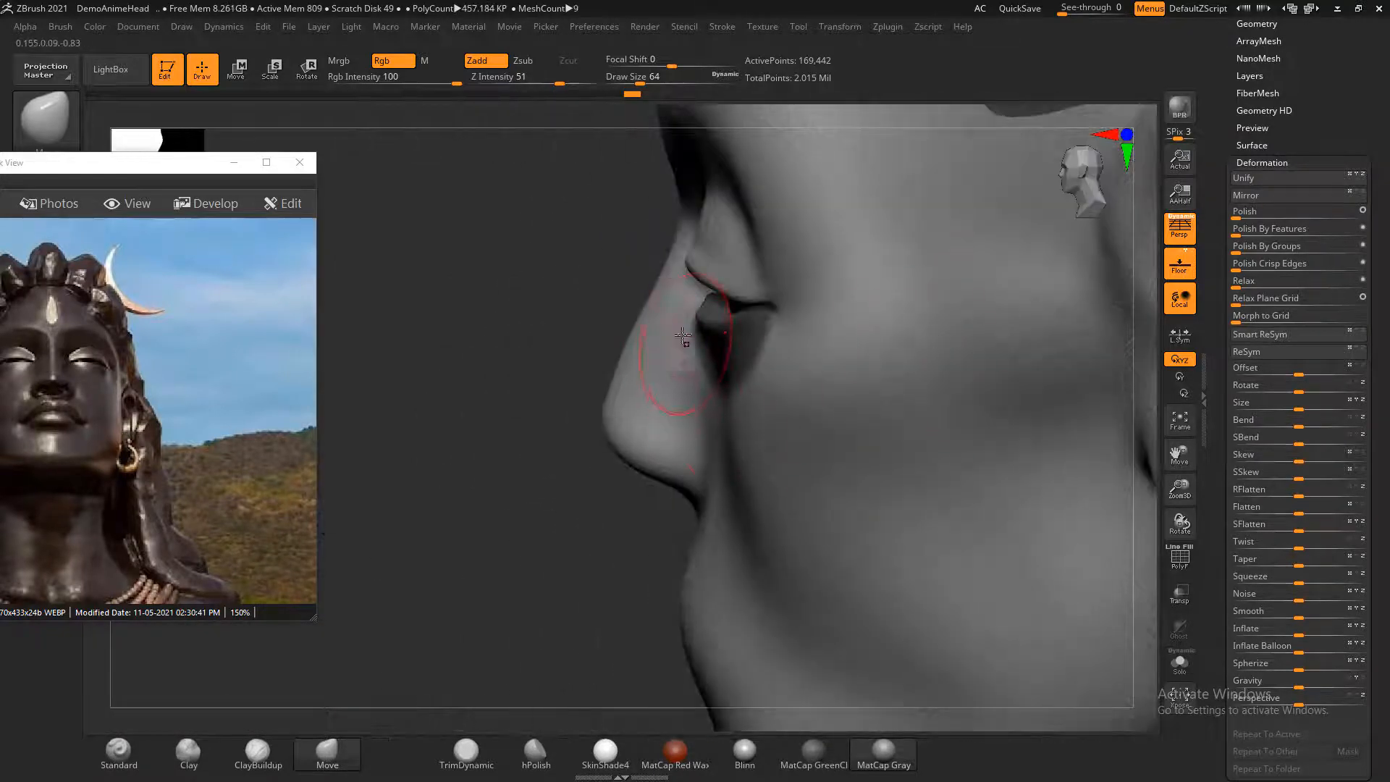
shift+drag(564, 354, 577, 357)
drag(696, 272, 682, 272)
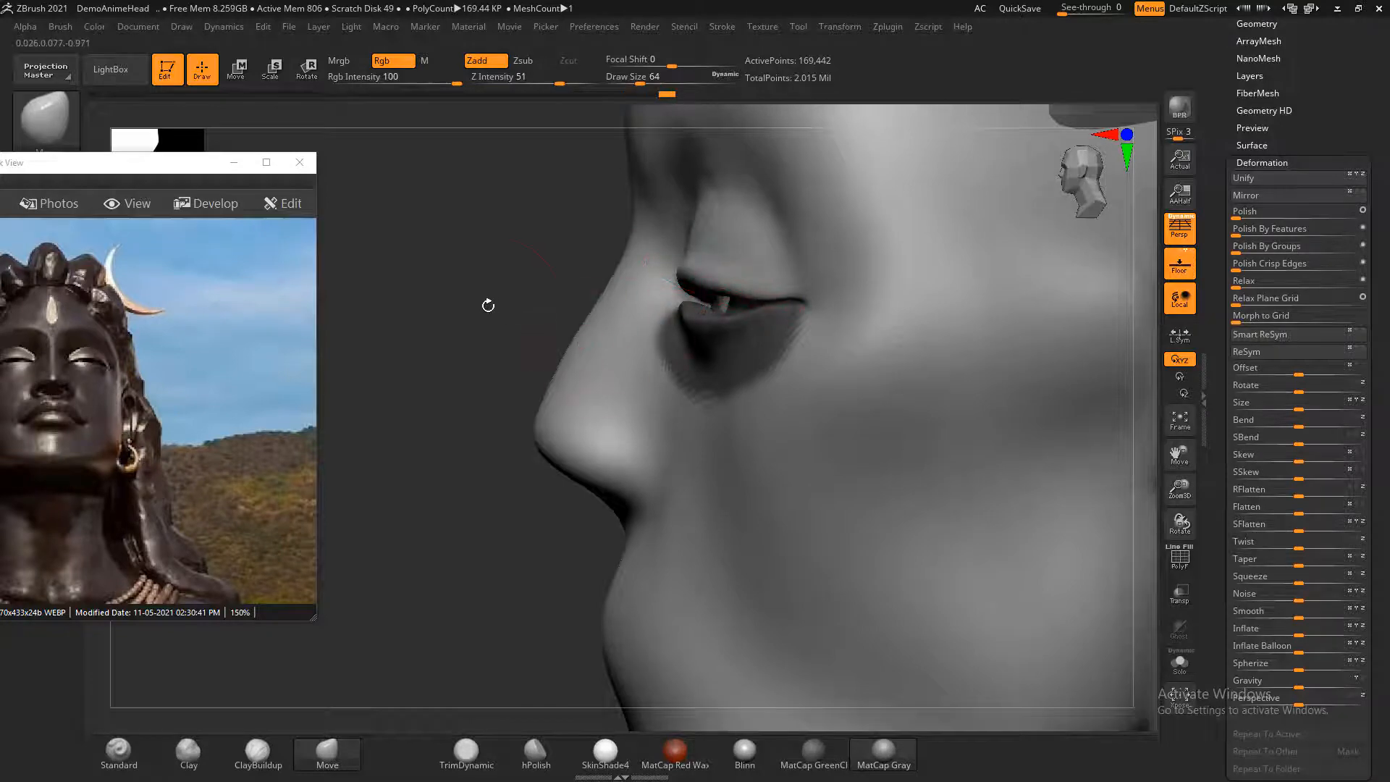
- Invert the mask and reshape the lower eyelid edge and its inner corner with the Move brush to fit the eyeball
drag(488, 305, 1033, 351)
key(ctrl)
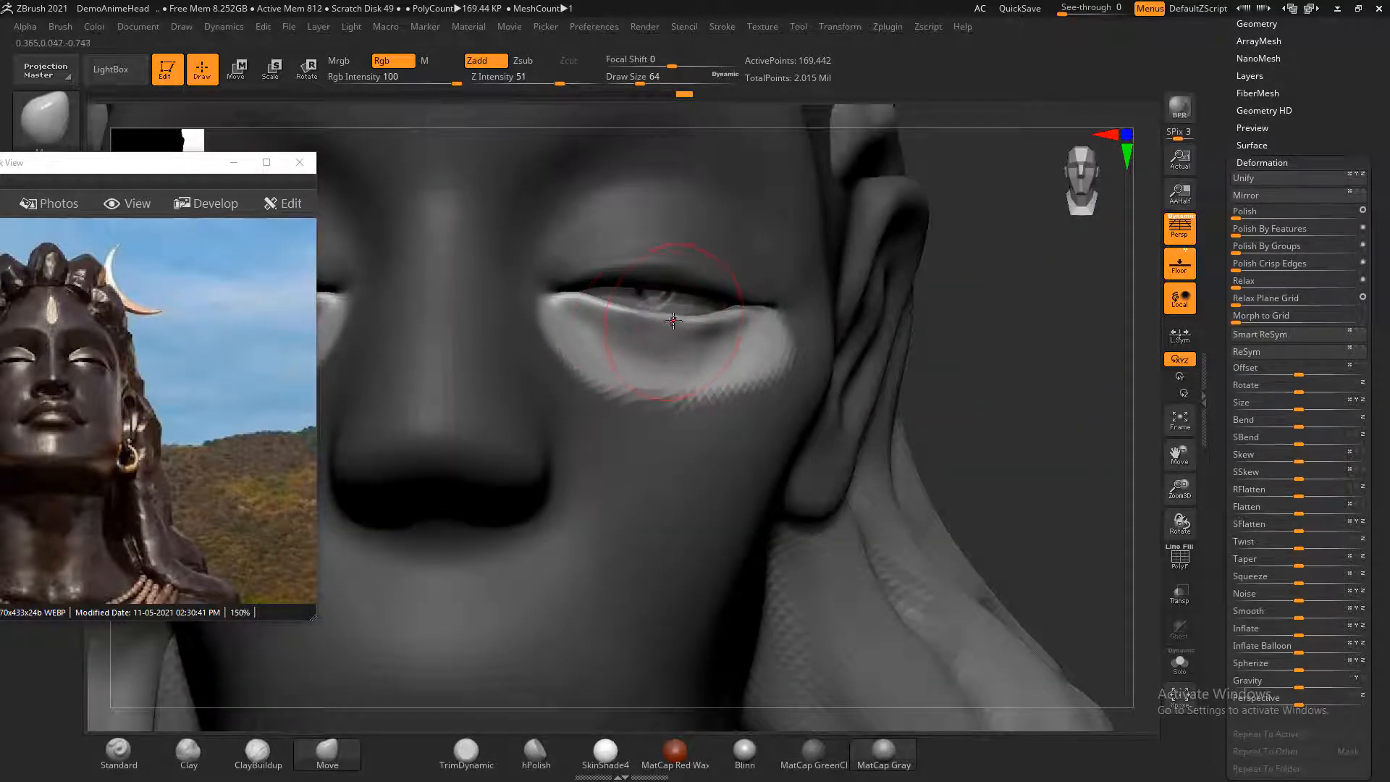
drag(1040, 293, 662, 485)
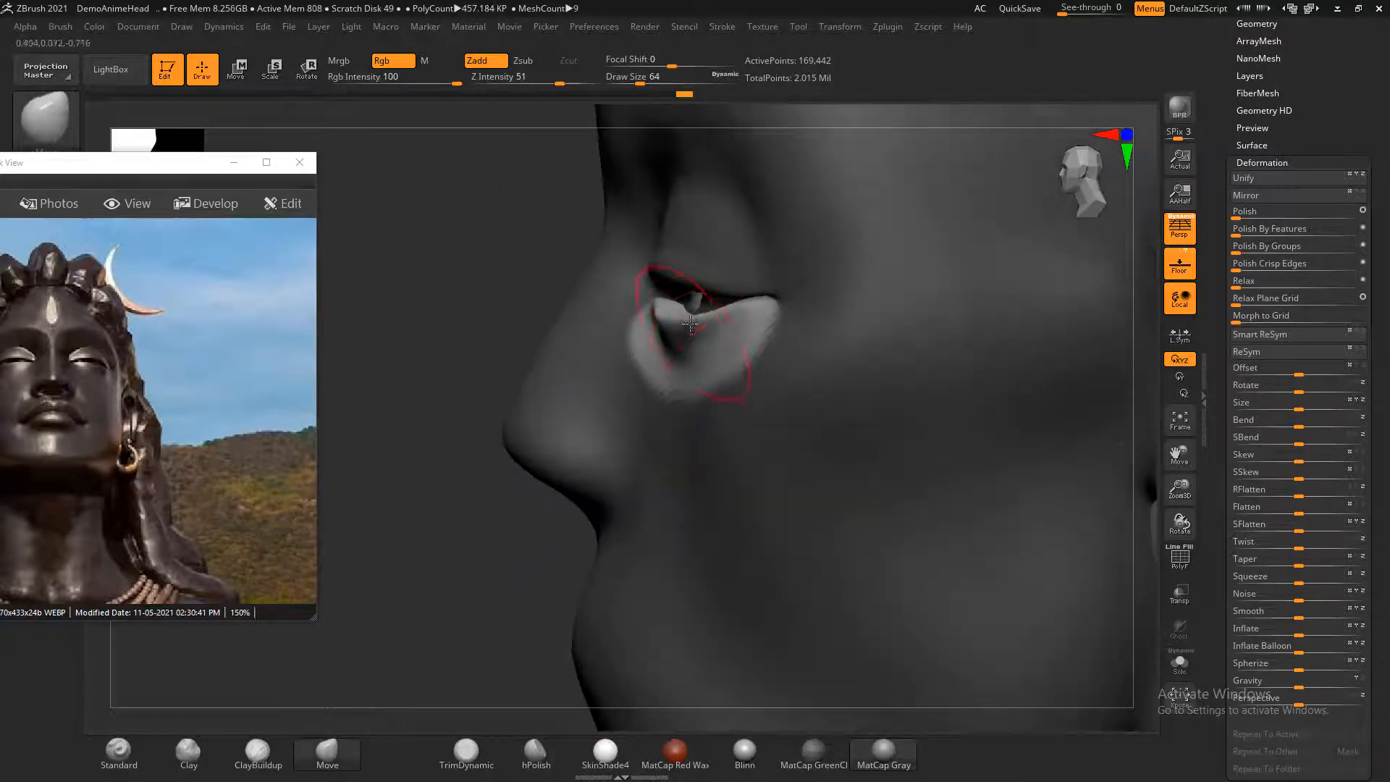
drag(721, 318, 722, 309)
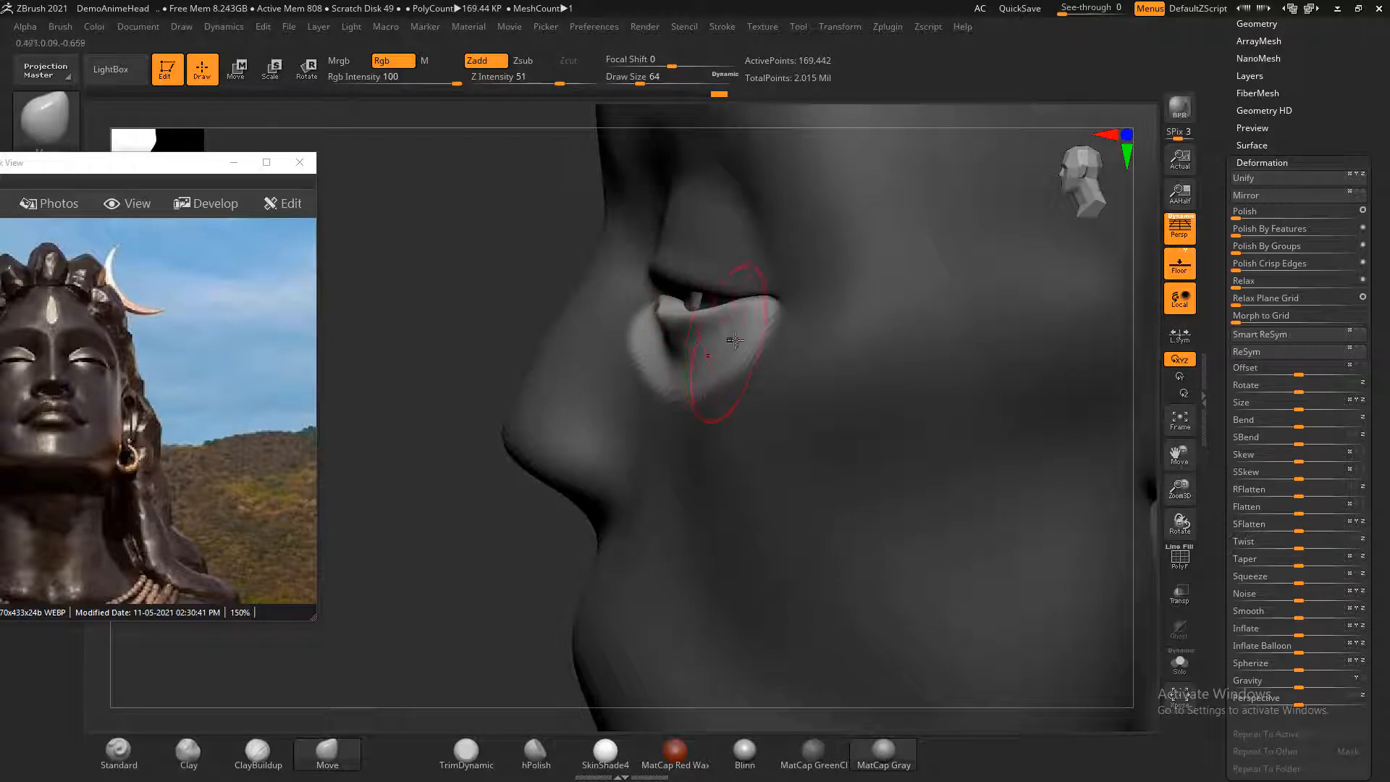
mouse_move(465, 322)
shift+mouse_down()
mouse_move(955, 370)
mouse_move(906, 366)
shift+mouse_up()
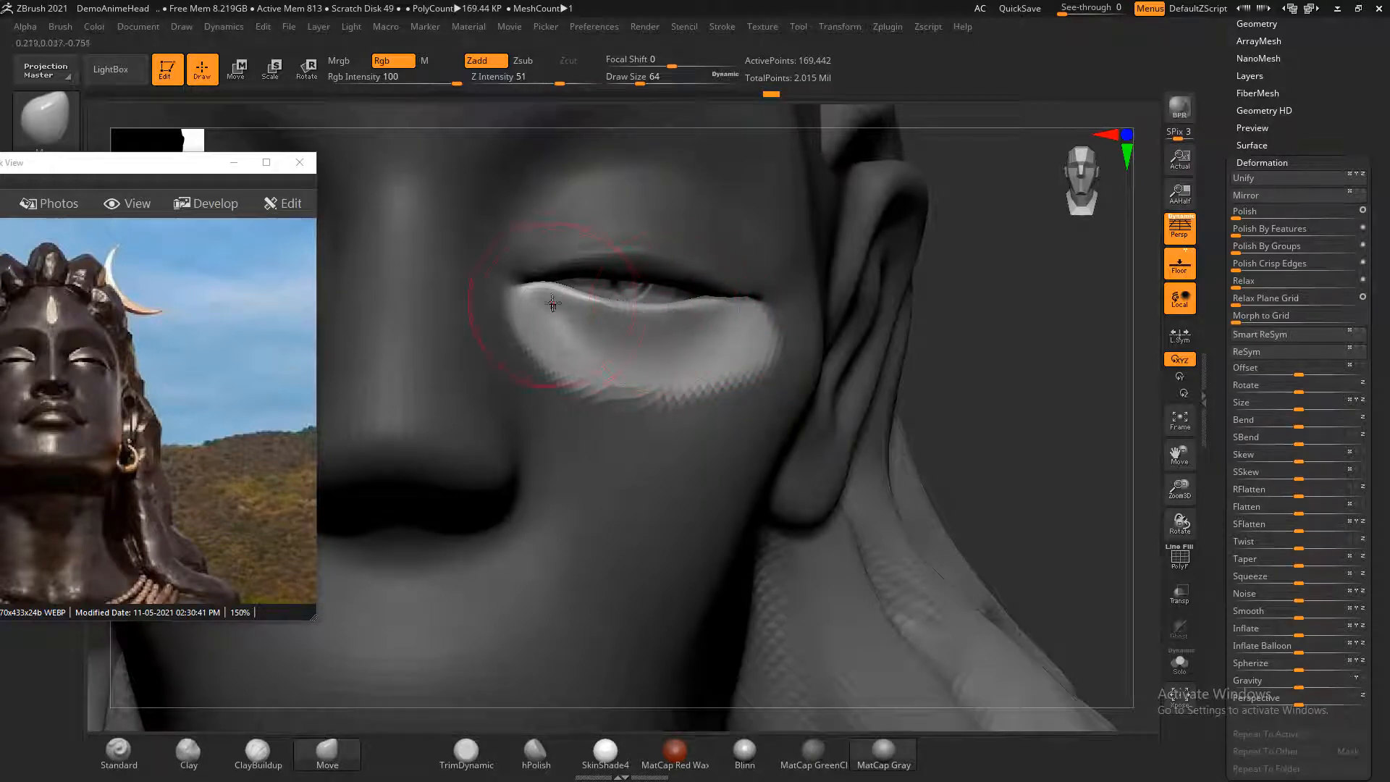
drag(553, 291, 548, 291)
- Mask two round nostril areas on the underside of the nose with the mask brush at draw size 36
mouse_move(1001, 286)
alt+mouse_down()
mouse_move(1073, 349)
mouse_move(1008, 319)
mouse_move(967, 350)
mouse_move(1040, 353)
alt+mouse_up()
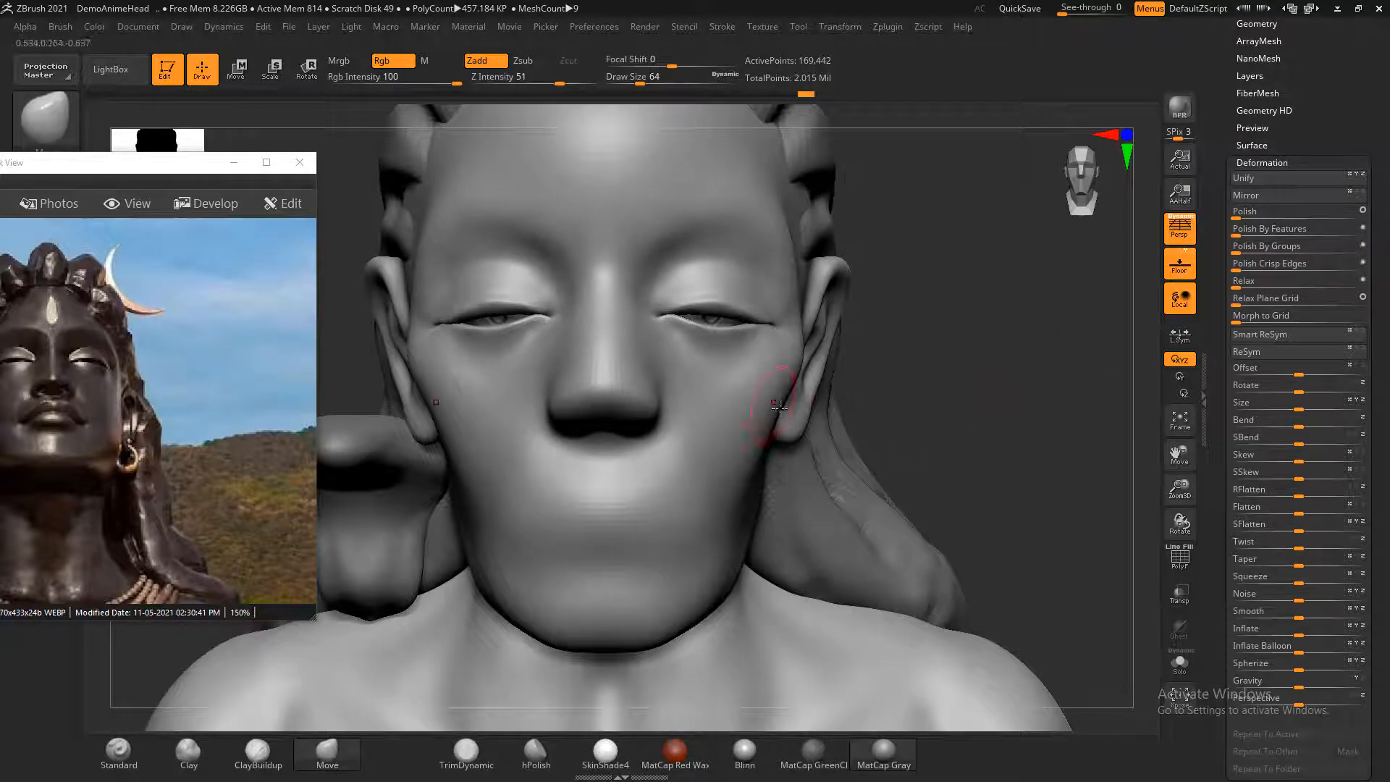
drag(1049, 410, 948, 427)
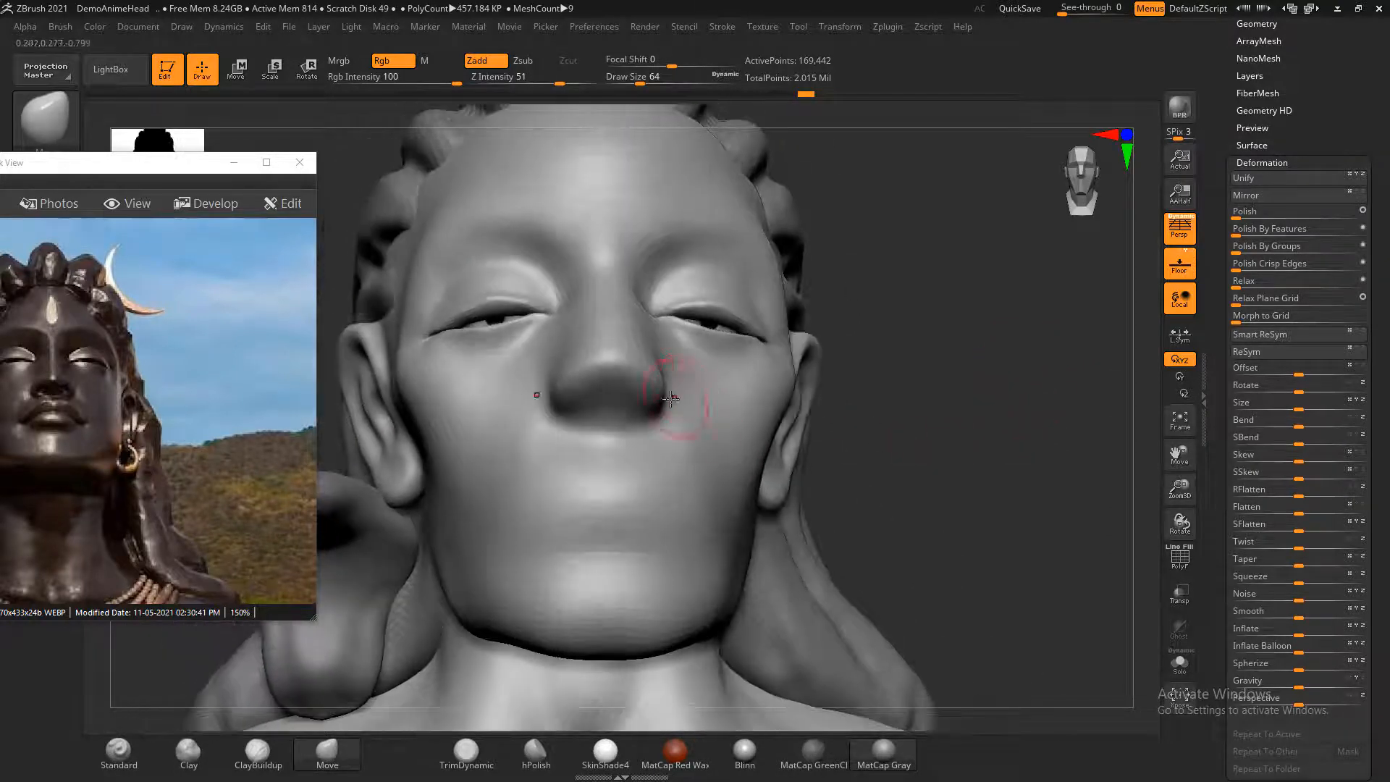
alt+drag(875, 392, 832, 452)
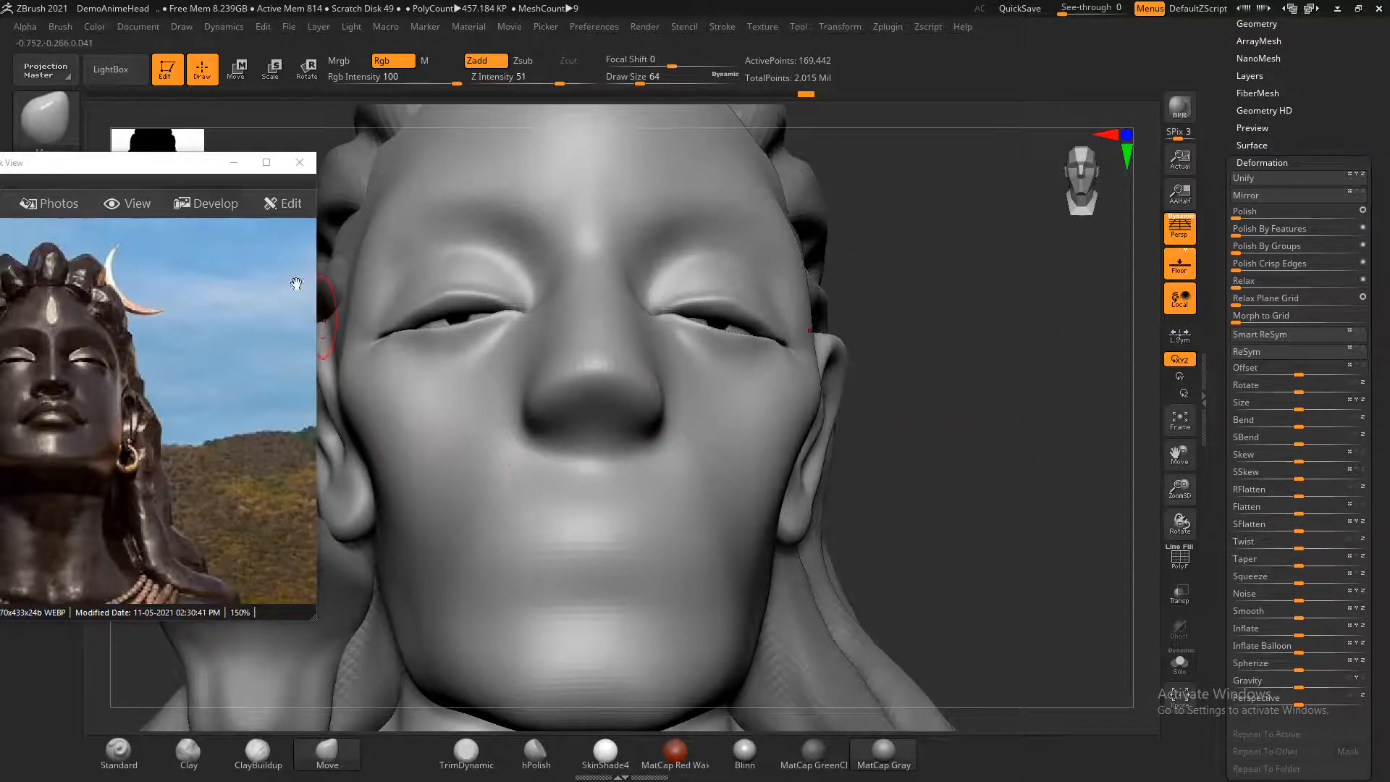
click(119, 753)
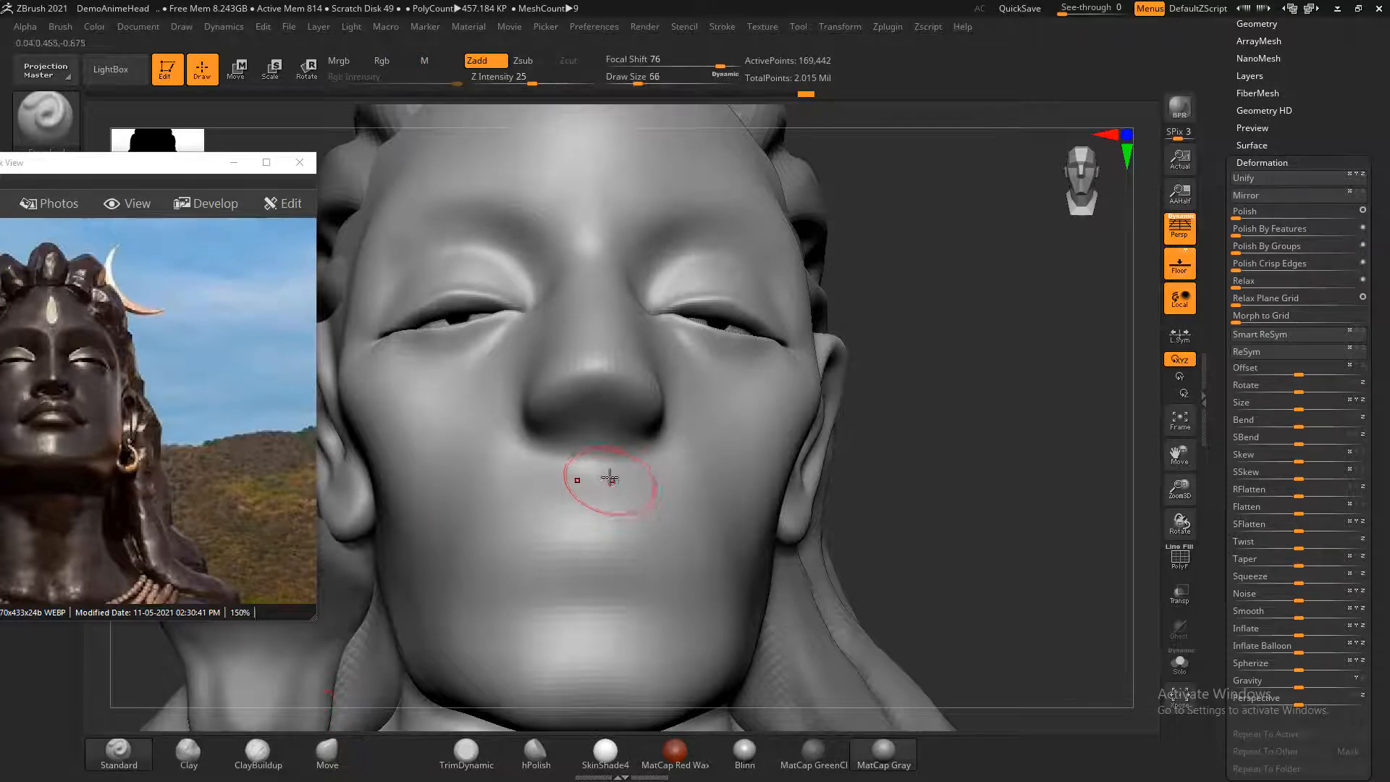
key(bracketleft)
key(bracketleft)
key(ctrl)
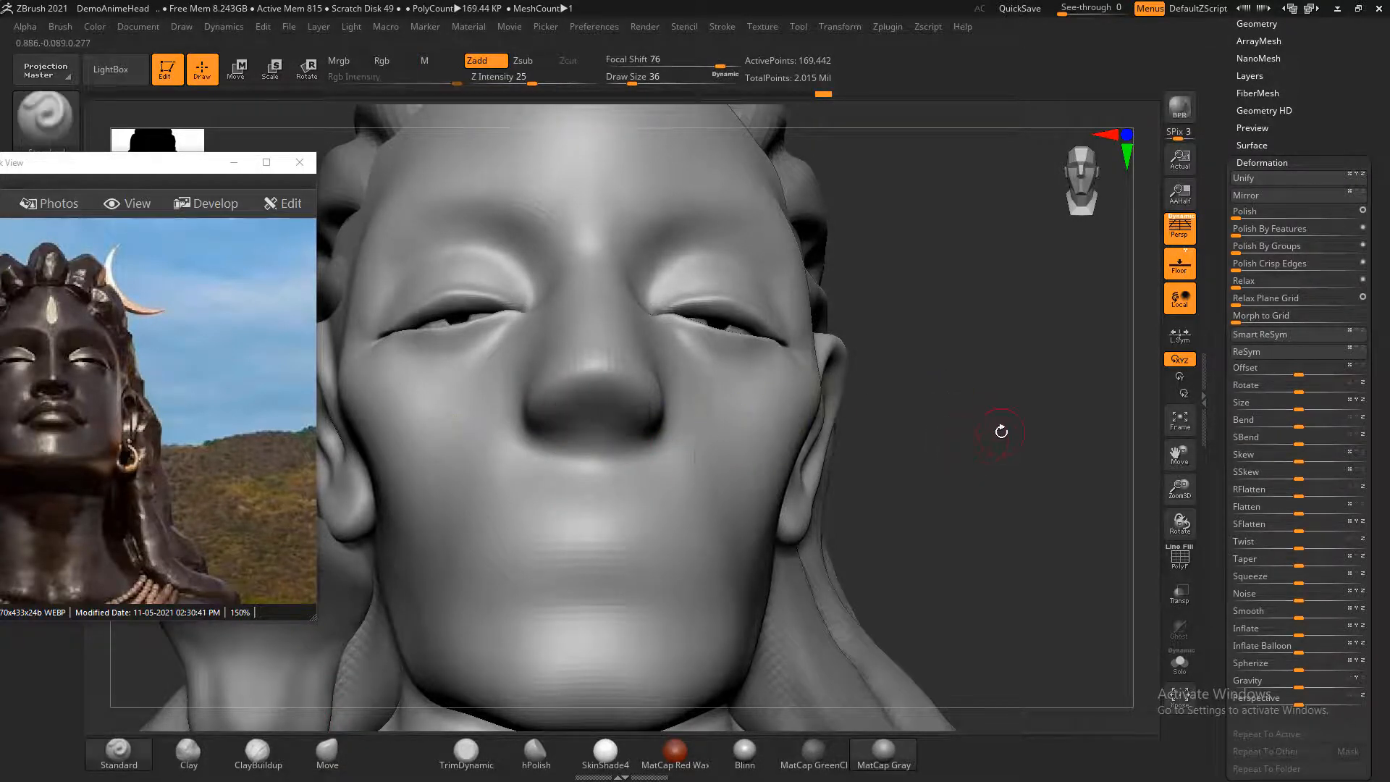
key(ctrl+z)
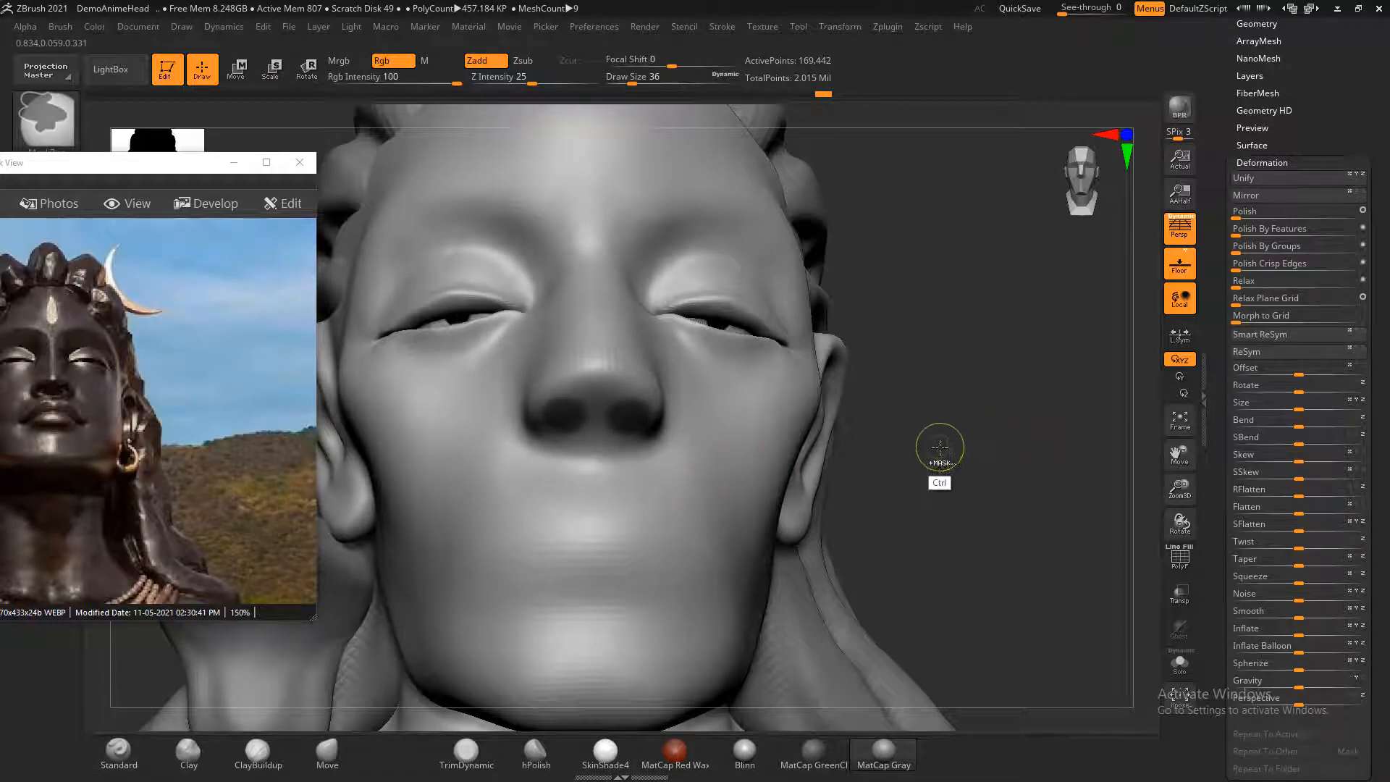
drag(925, 449, 983, 420)
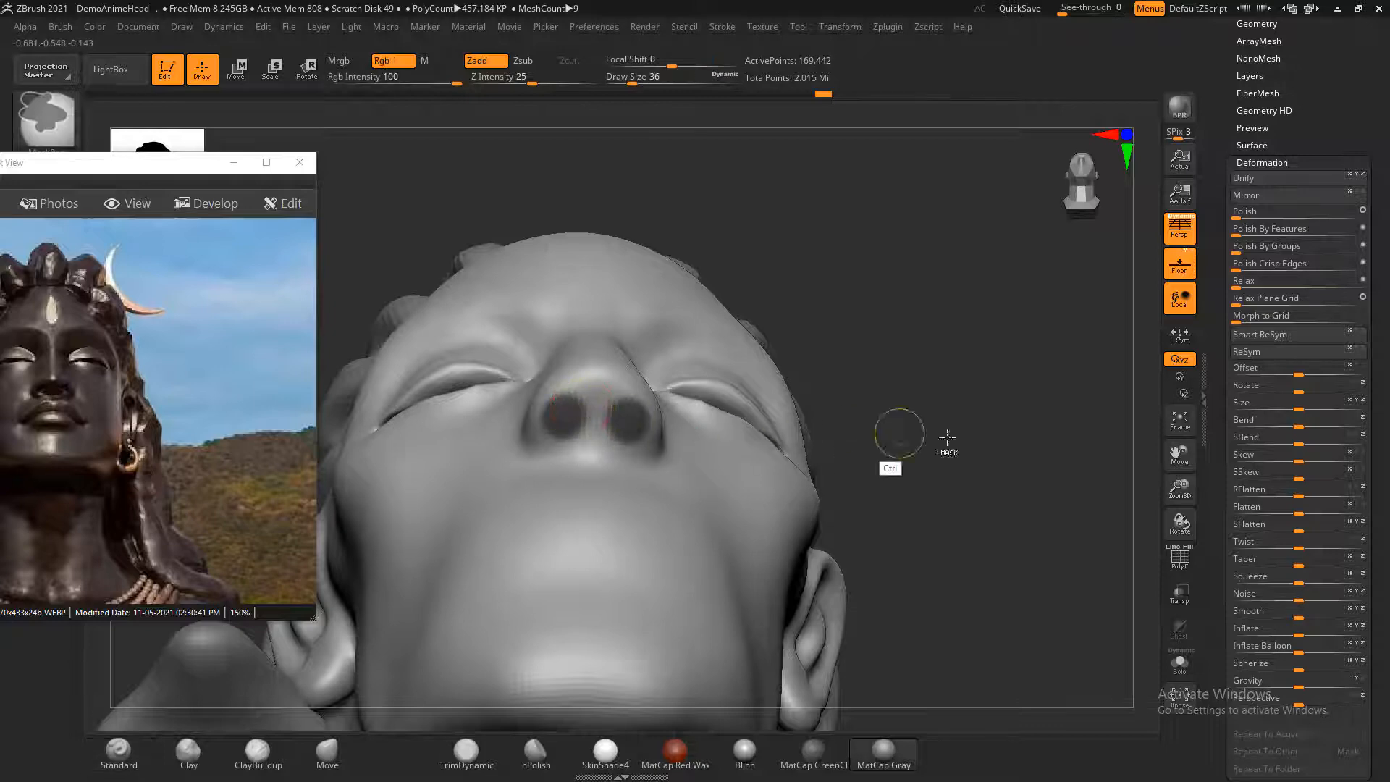
drag(1018, 453, 959, 489)
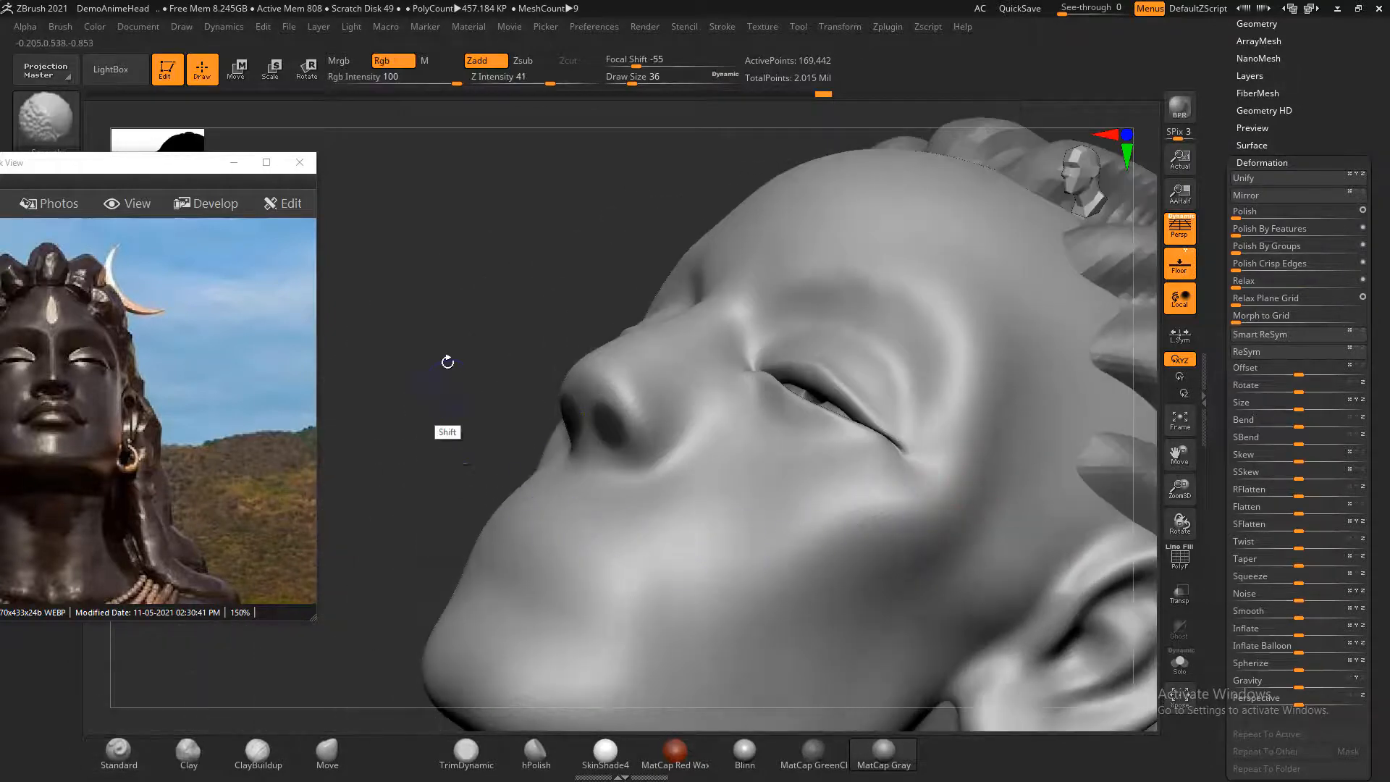
- Push the nostril areas up into the nose with the Move gizmo and subdivide the head one level
drag(446, 360, 474, 326)
drag(555, 279, 531, 413)
key(w)
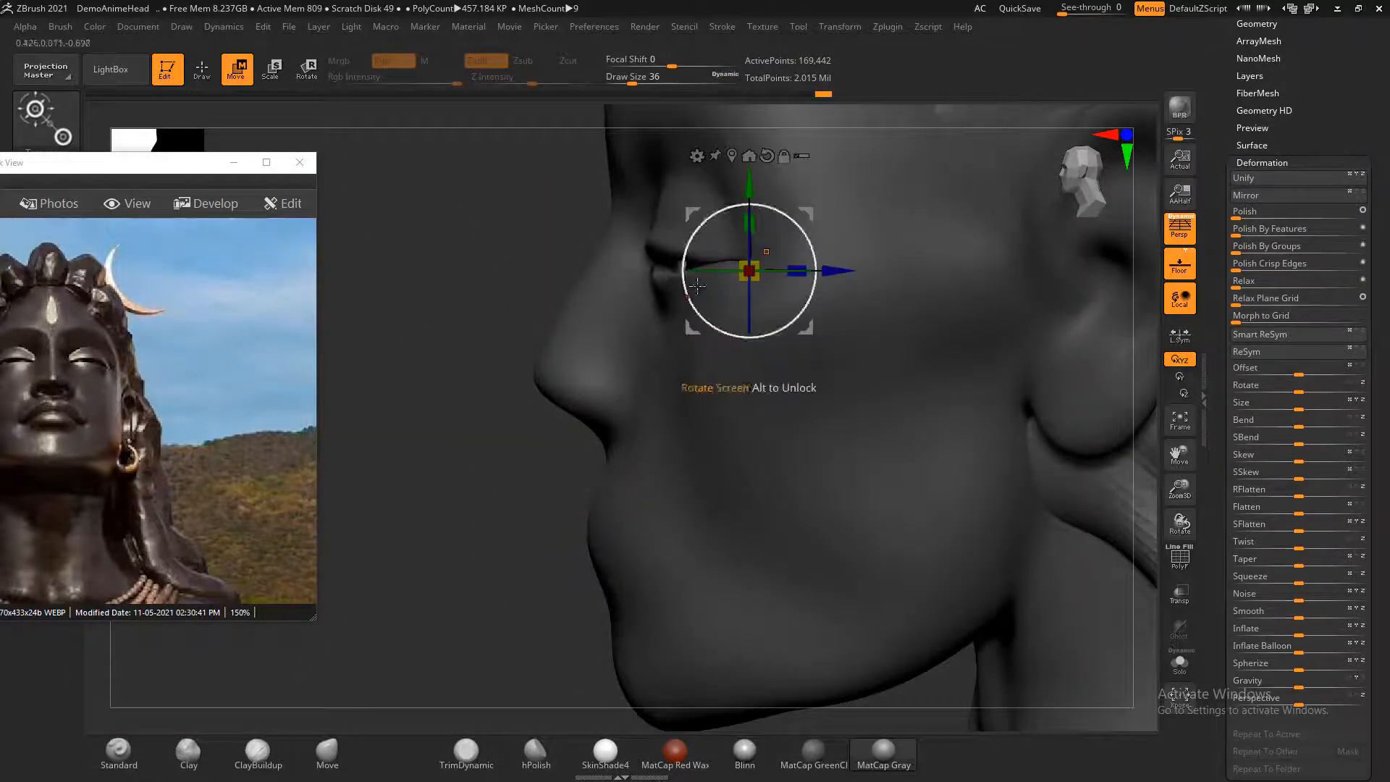
drag(754, 194, 754, 173)
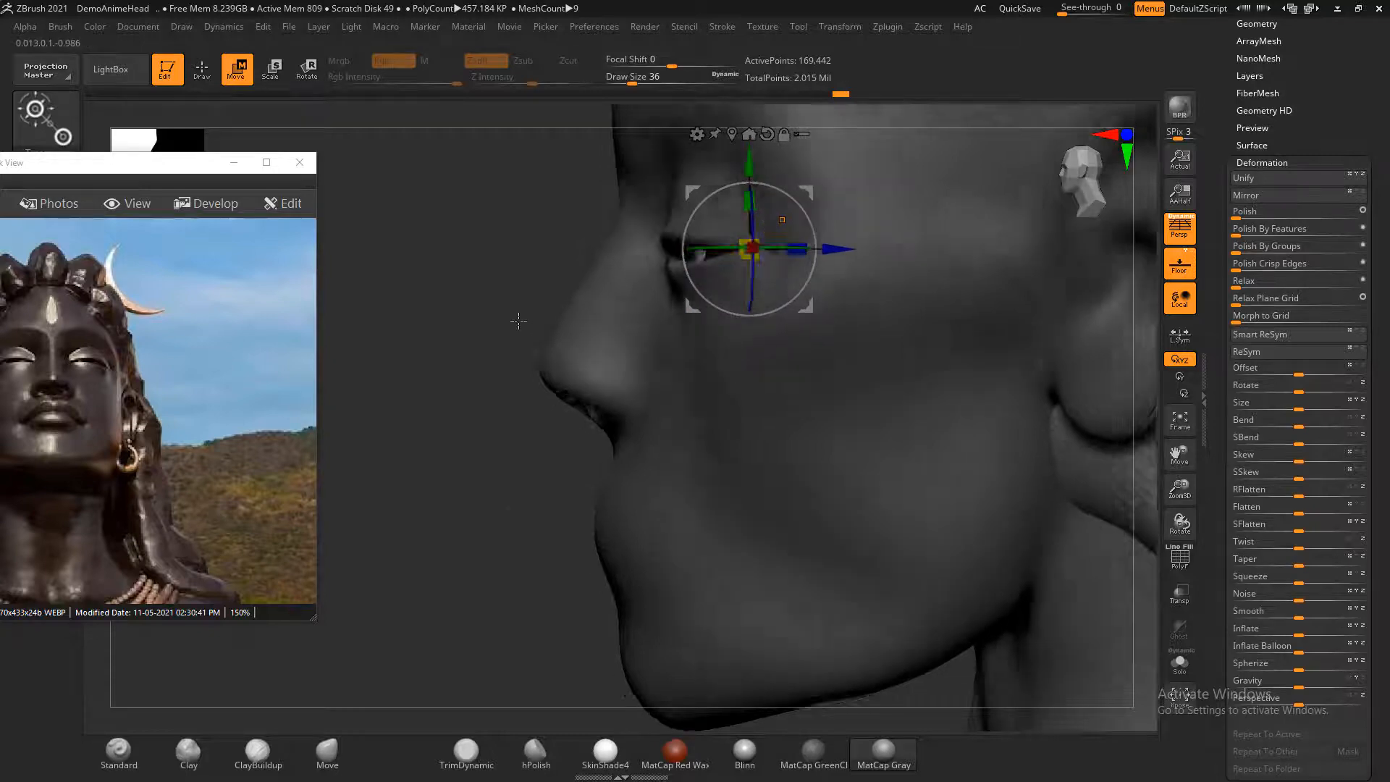
drag(518, 317, 776, 395)
mouse_move(924, 470)
mouse_down()
mouse_move(948, 463)
mouse_move(949, 417)
mouse_move(972, 402)
mouse_move(958, 350)
mouse_move(1034, 403)
mouse_move(1023, 361)
mouse_up()
key(q)
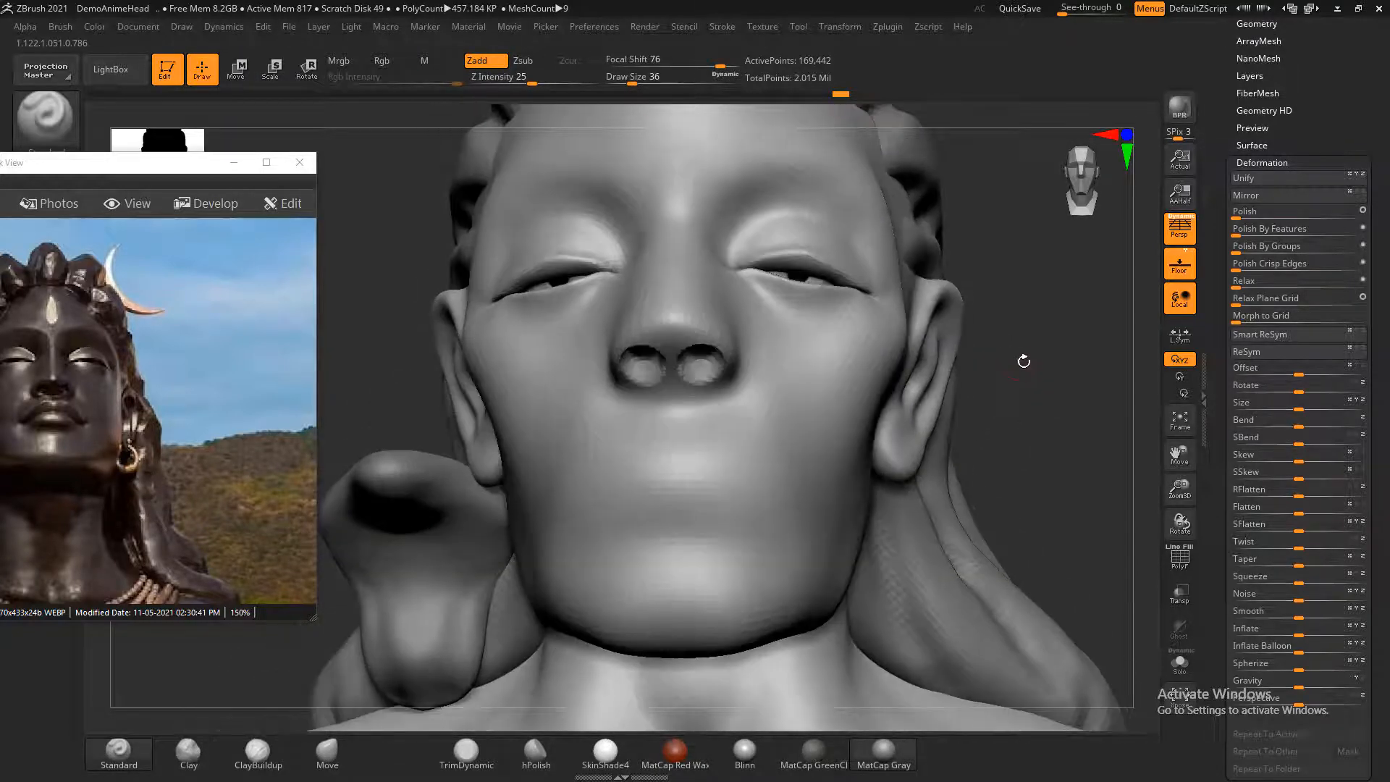
key(ctrl+d)
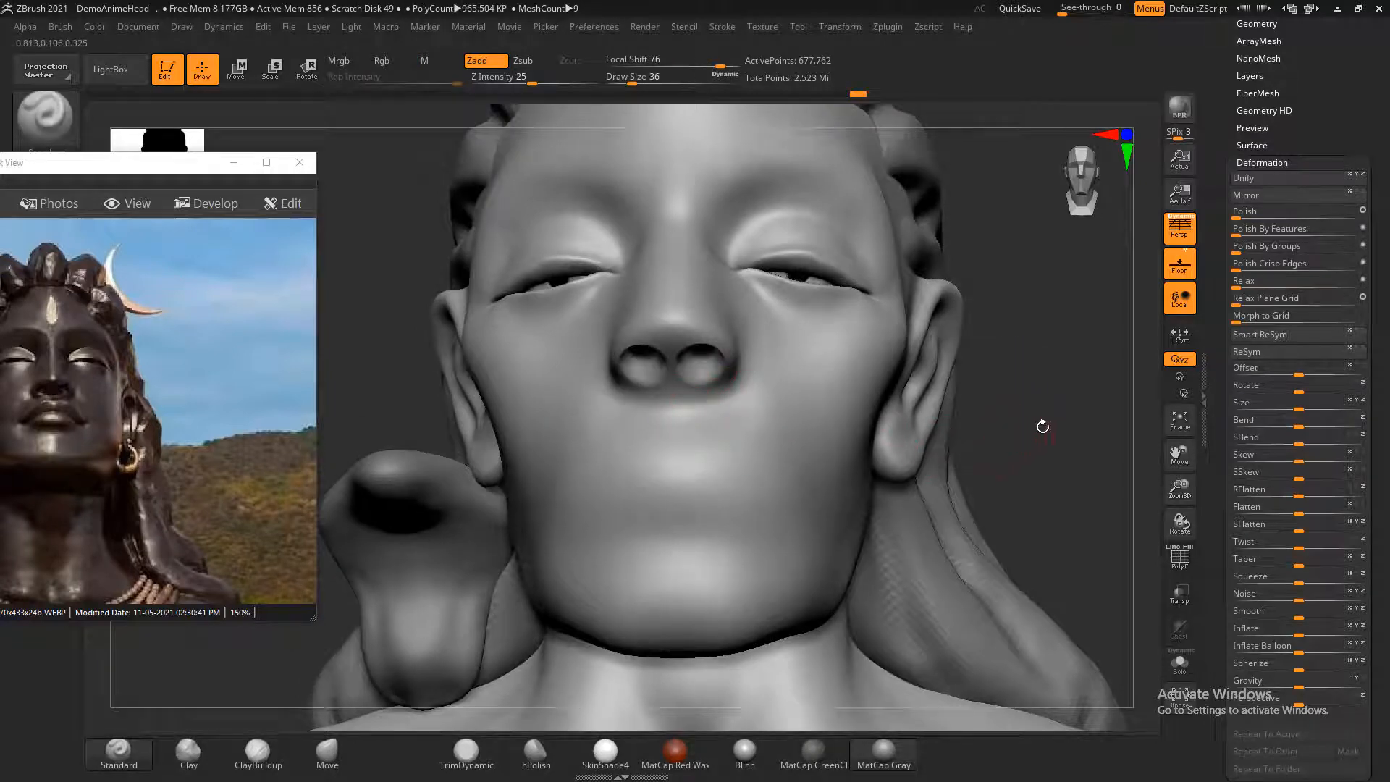
- Sculpt the upper and lower lip contours with the Standard brush at draw size 36 and smooth away the stray lines down the cheeks
drag(1042, 426, 1076, 413)
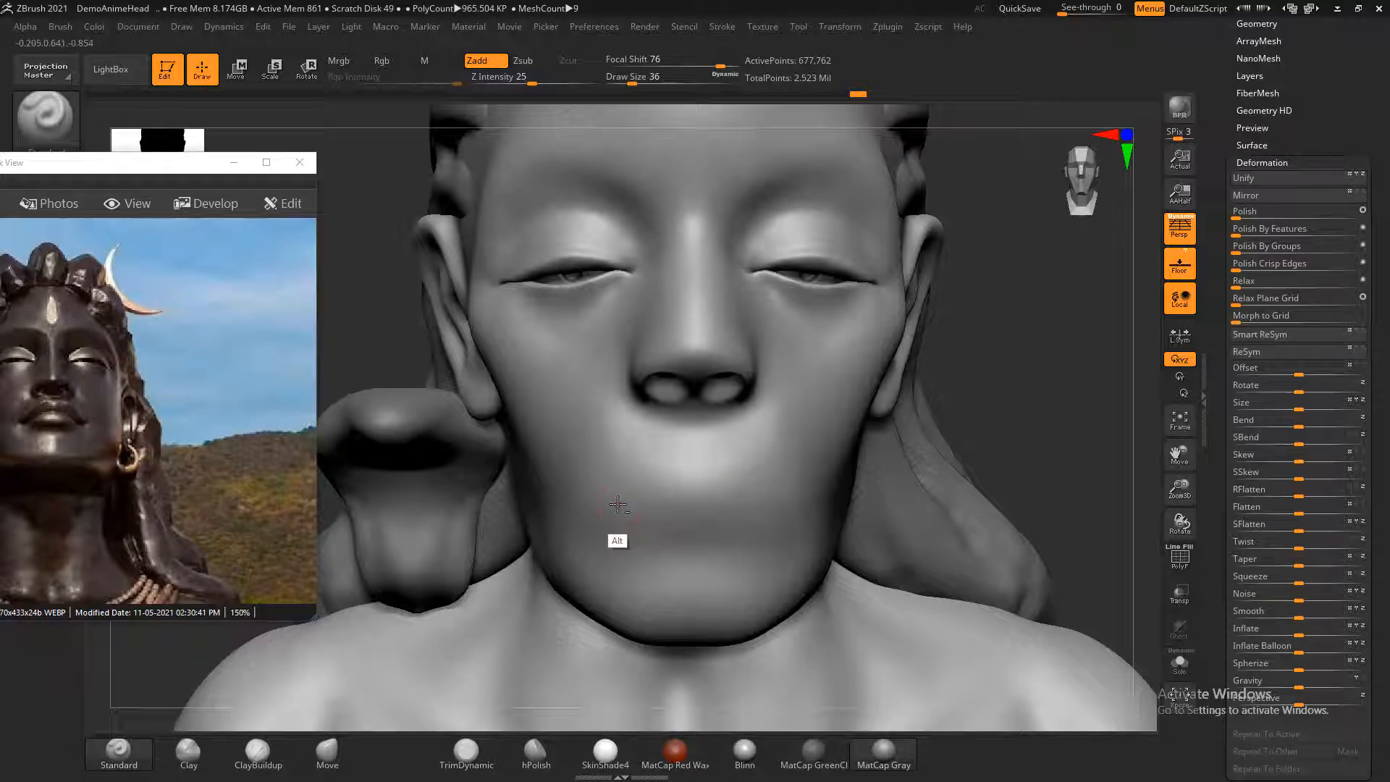
mouse_move(636, 492)
alt+mouse_down()
mouse_move(705, 484)
mouse_move(672, 502)
alt+mouse_up()
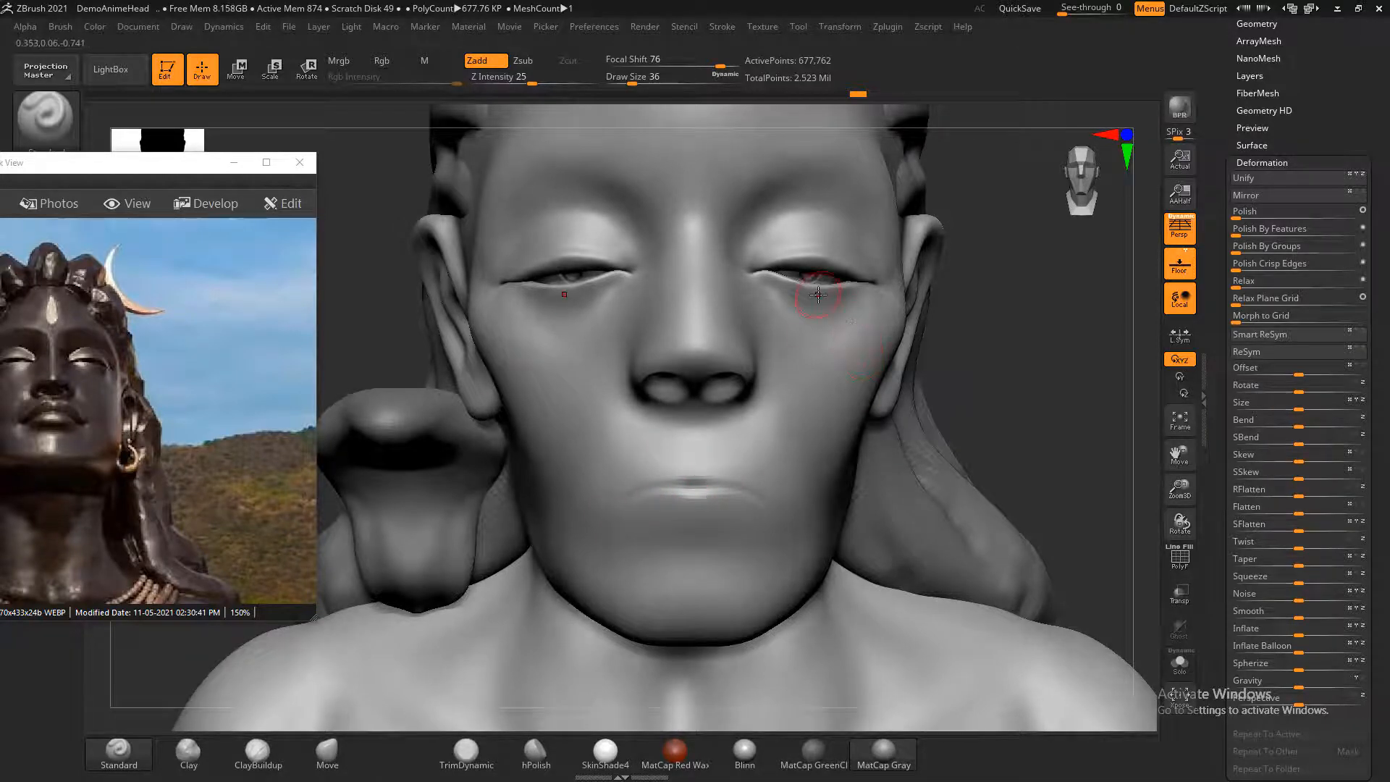
mouse_move(817, 293)
mouse_down()
mouse_move(803, 518)
mouse_move(791, 498)
mouse_move(688, 498)
mouse_move(695, 469)
mouse_up()
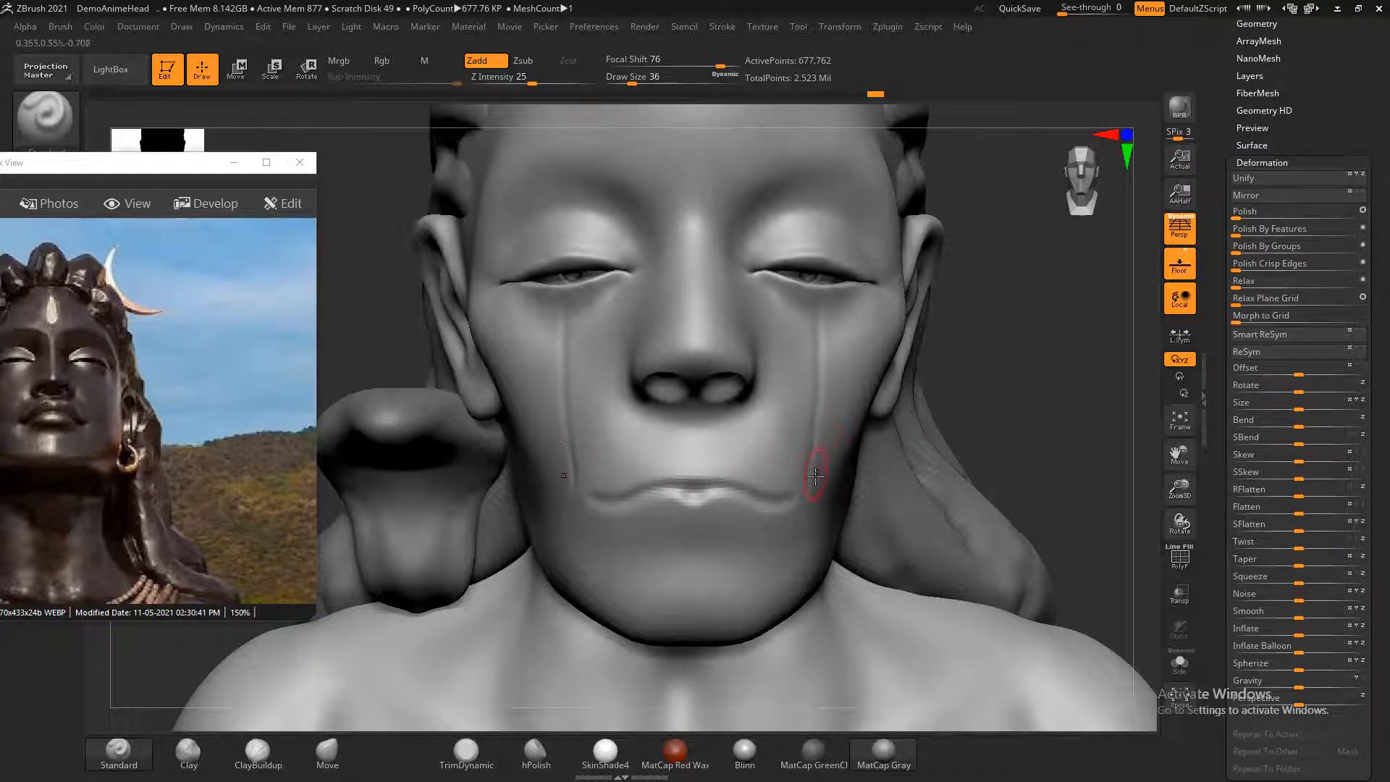
mouse_move(815, 475)
shift+mouse_down()
mouse_move(810, 366)
mouse_move(817, 500)
shift+mouse_up()
mouse_move(555, 470)
shift+mouse_down()
mouse_move(569, 404)
mouse_move(585, 432)
mouse_move(579, 496)
shift+mouse_up()
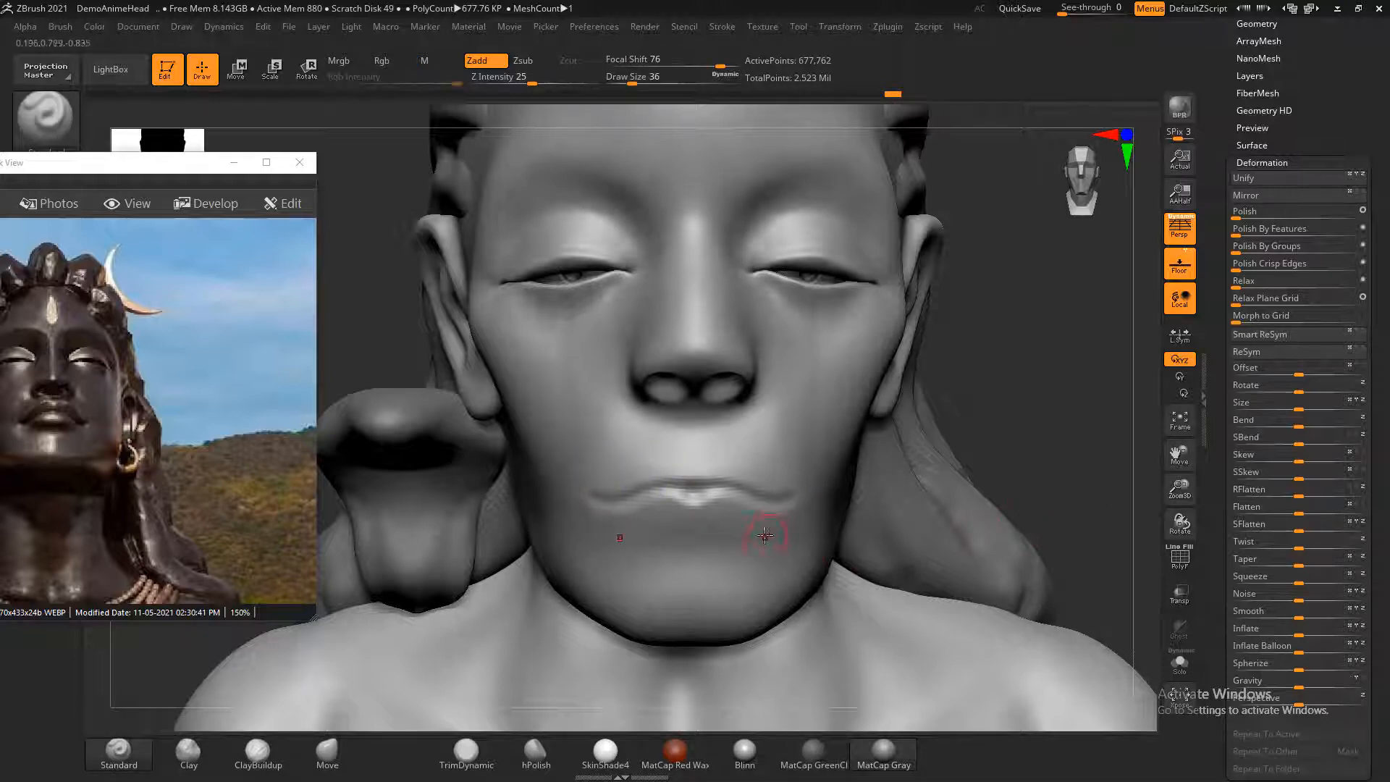
ctrl+drag(751, 532, 652, 533)
key(ctrl+z)
key(ctrl+z)
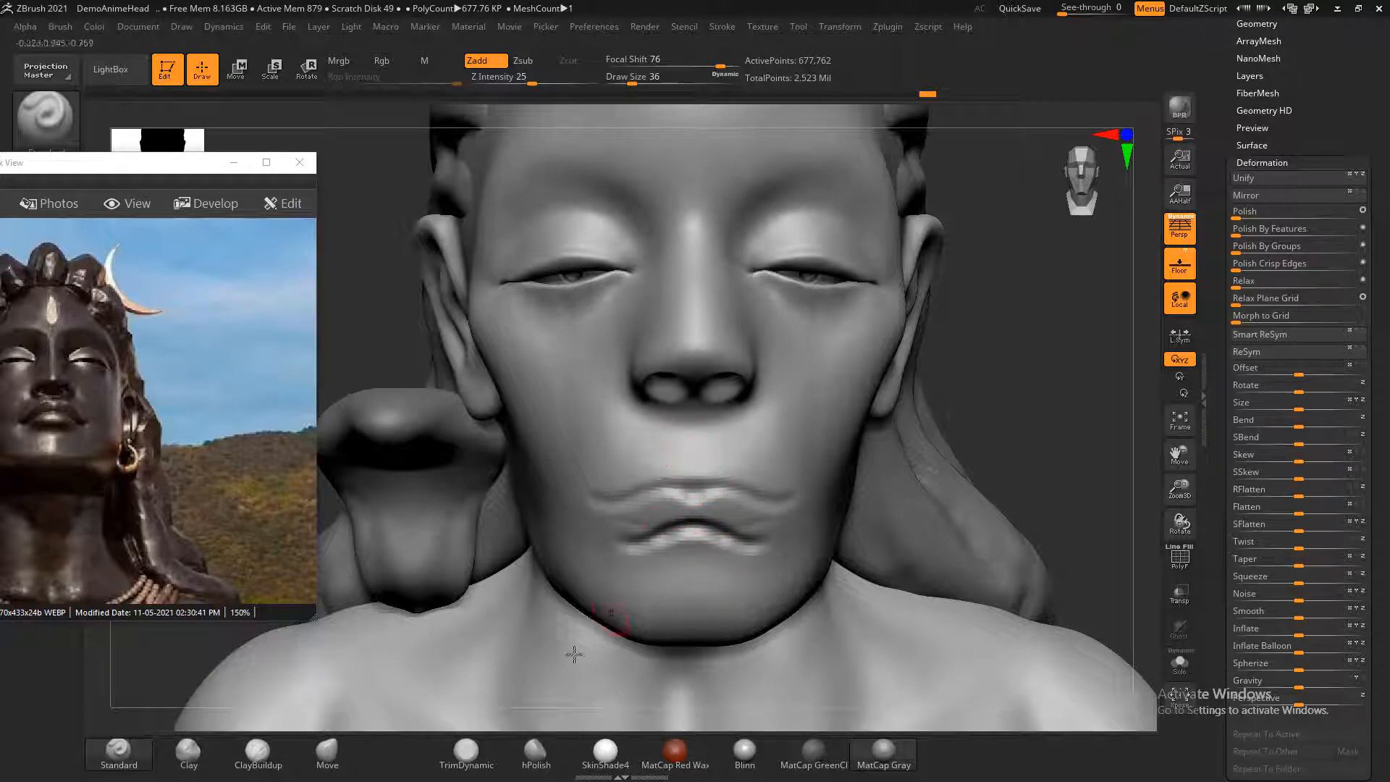
- Build up volume between the nose and upper lip with the ClayBuildup brush, setting Z Intensity to 1
click(258, 752)
drag(670, 431, 671, 470)
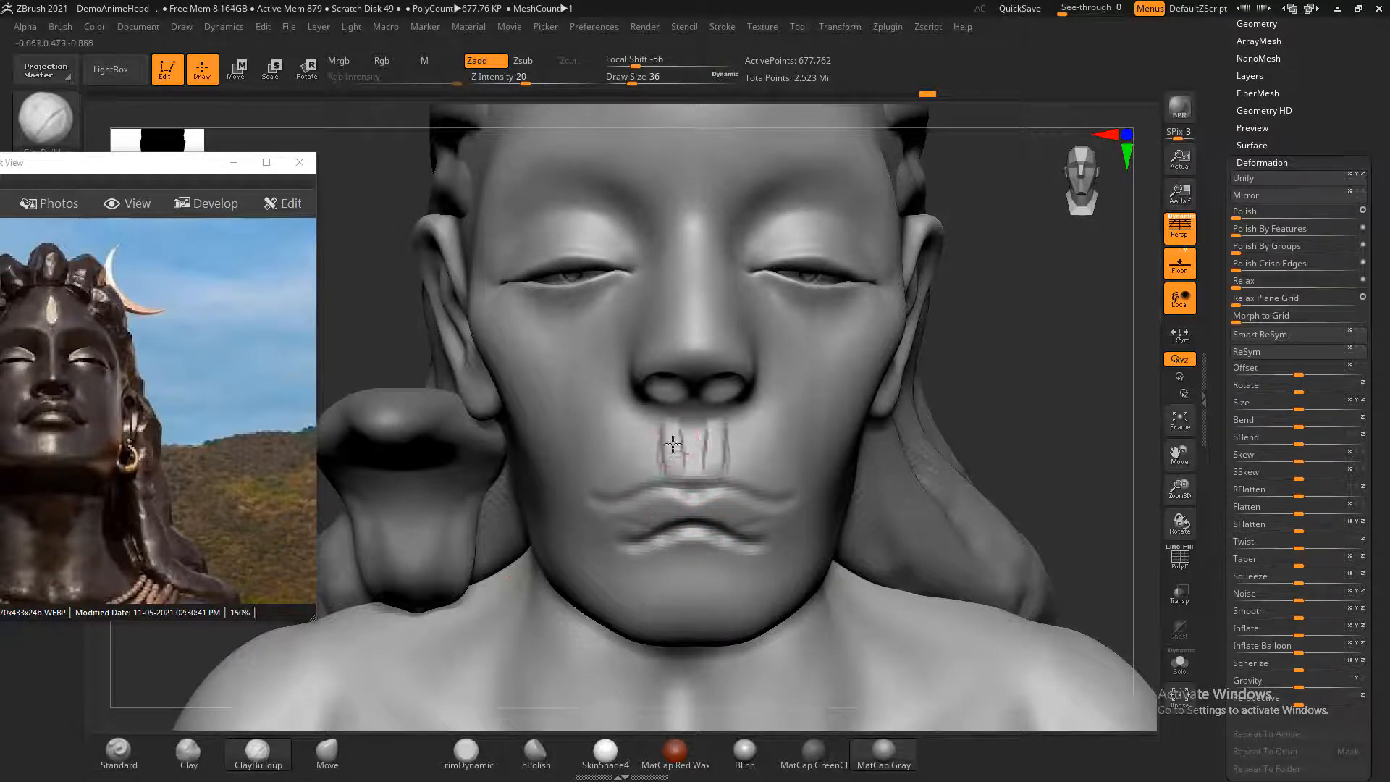
drag(507, 84, 516, 83)
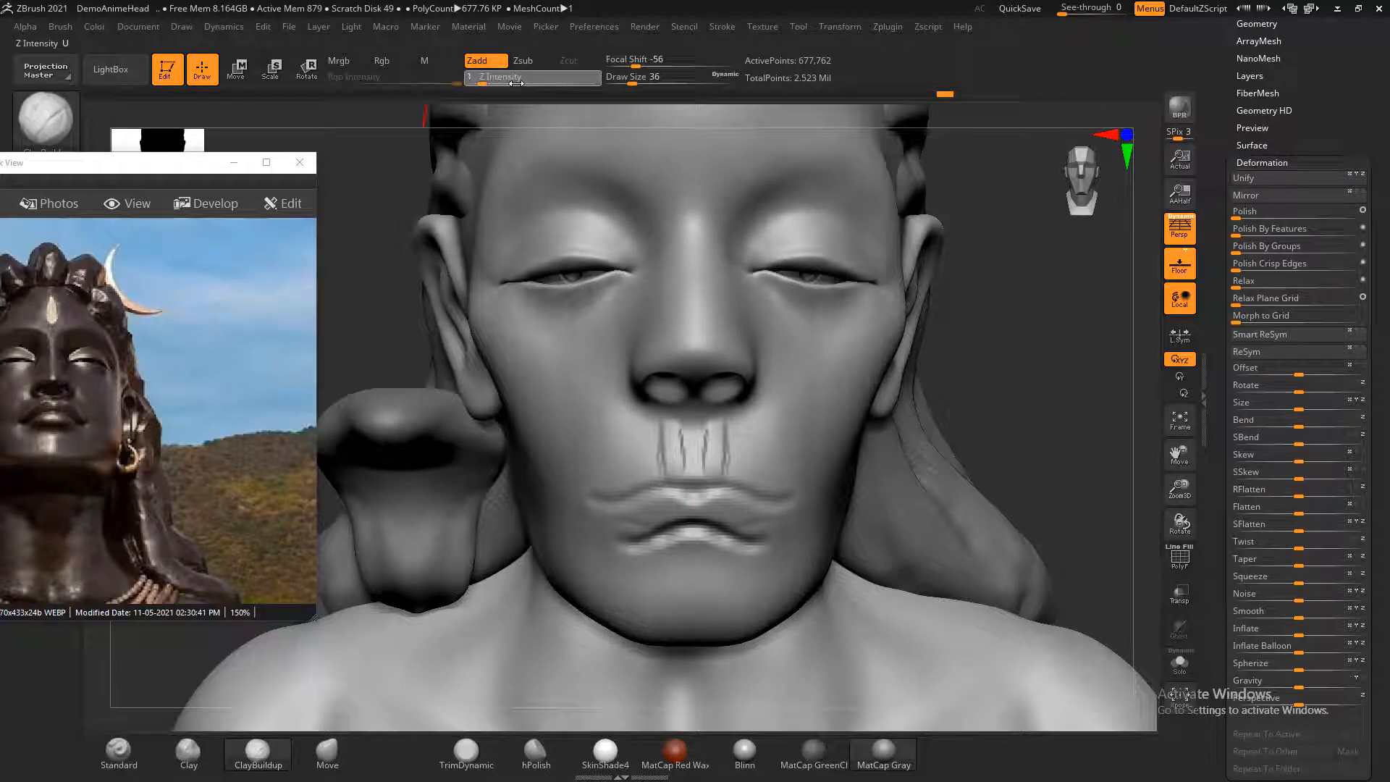
key(Return)
drag(684, 428, 648, 437)
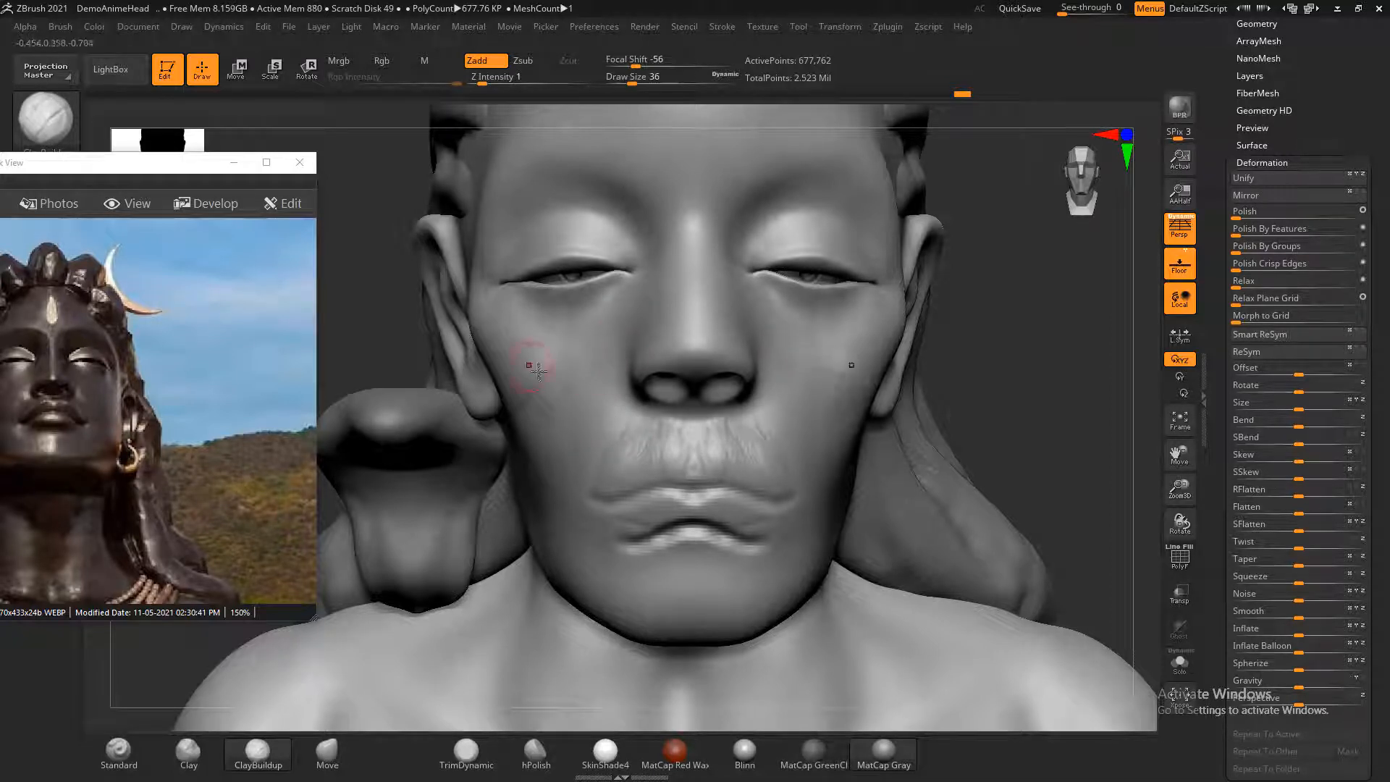
- Build up both cheeks with ClayBuildup and smooth the cheeks and the area above the upper lip at draw size 64
right_drag(538, 370, 692, 423)
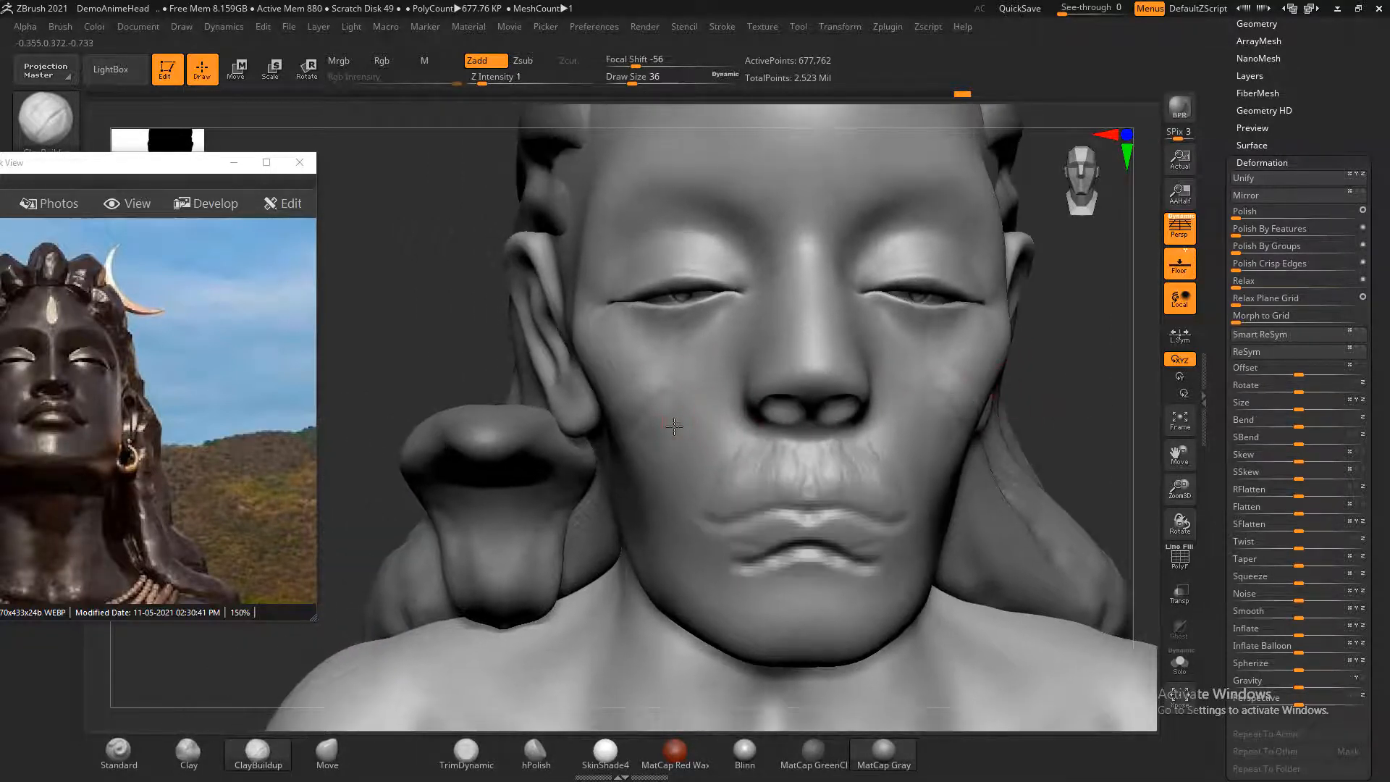
drag(674, 426, 661, 398)
key(bracketright)
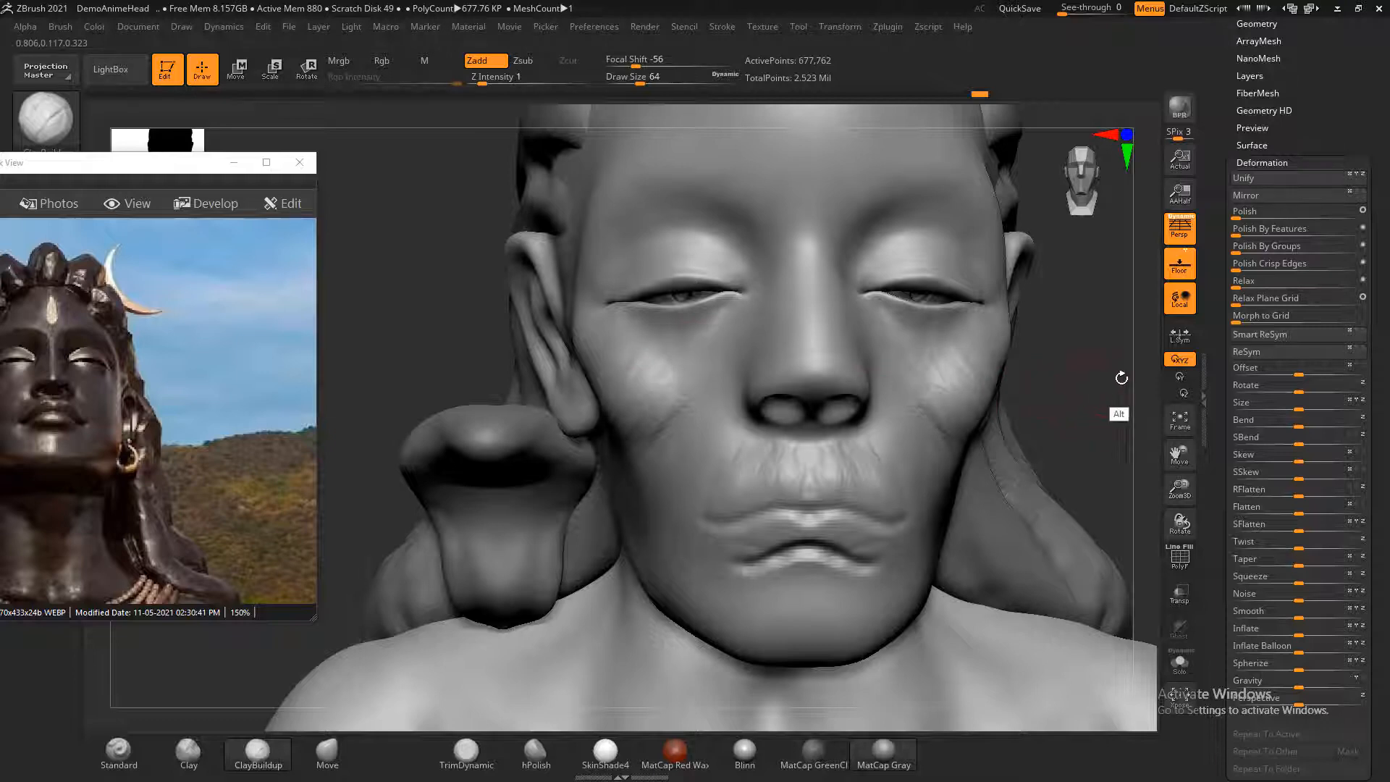
alt+drag(1121, 377, 1128, 319)
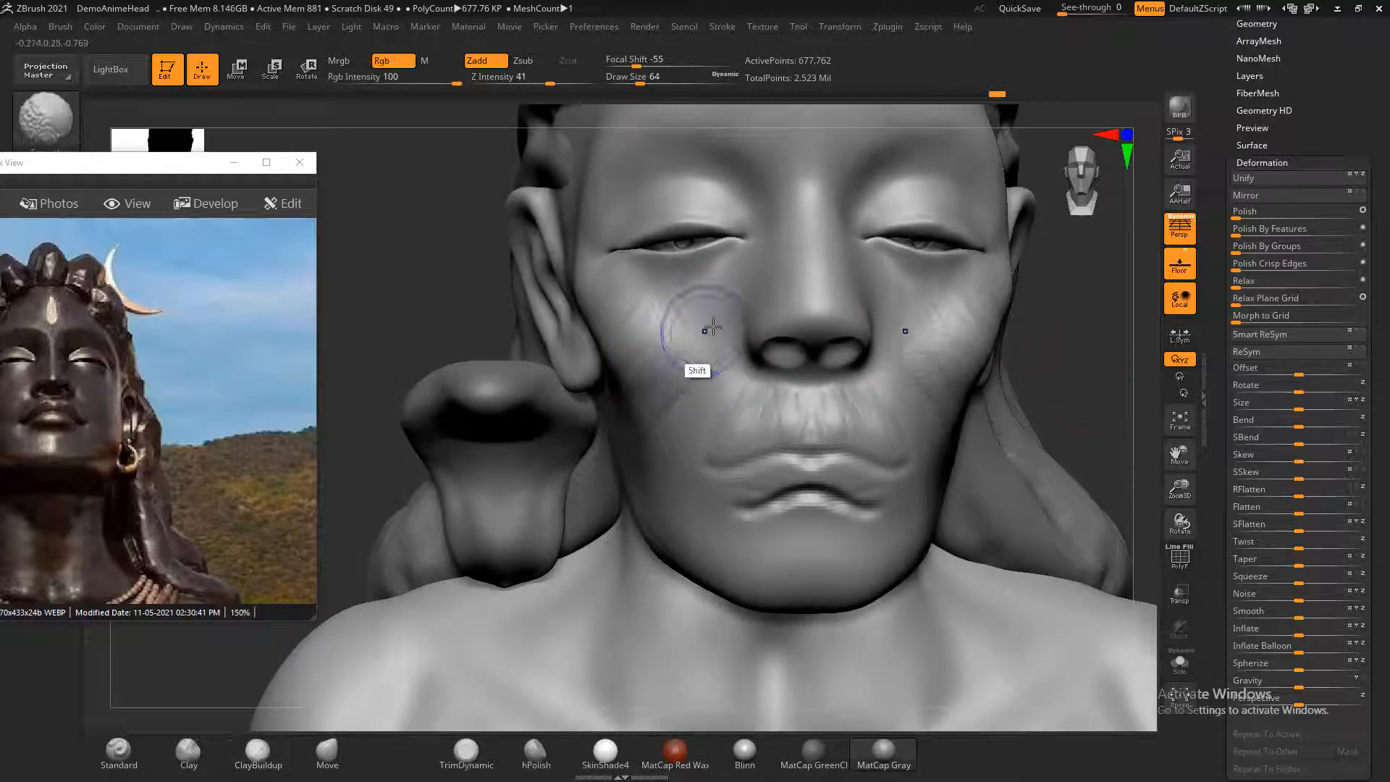
mouse_move(713, 327)
shift+mouse_down()
mouse_move(644, 340)
mouse_move(687, 408)
mouse_move(840, 406)
mouse_move(839, 432)
shift+mouse_up()
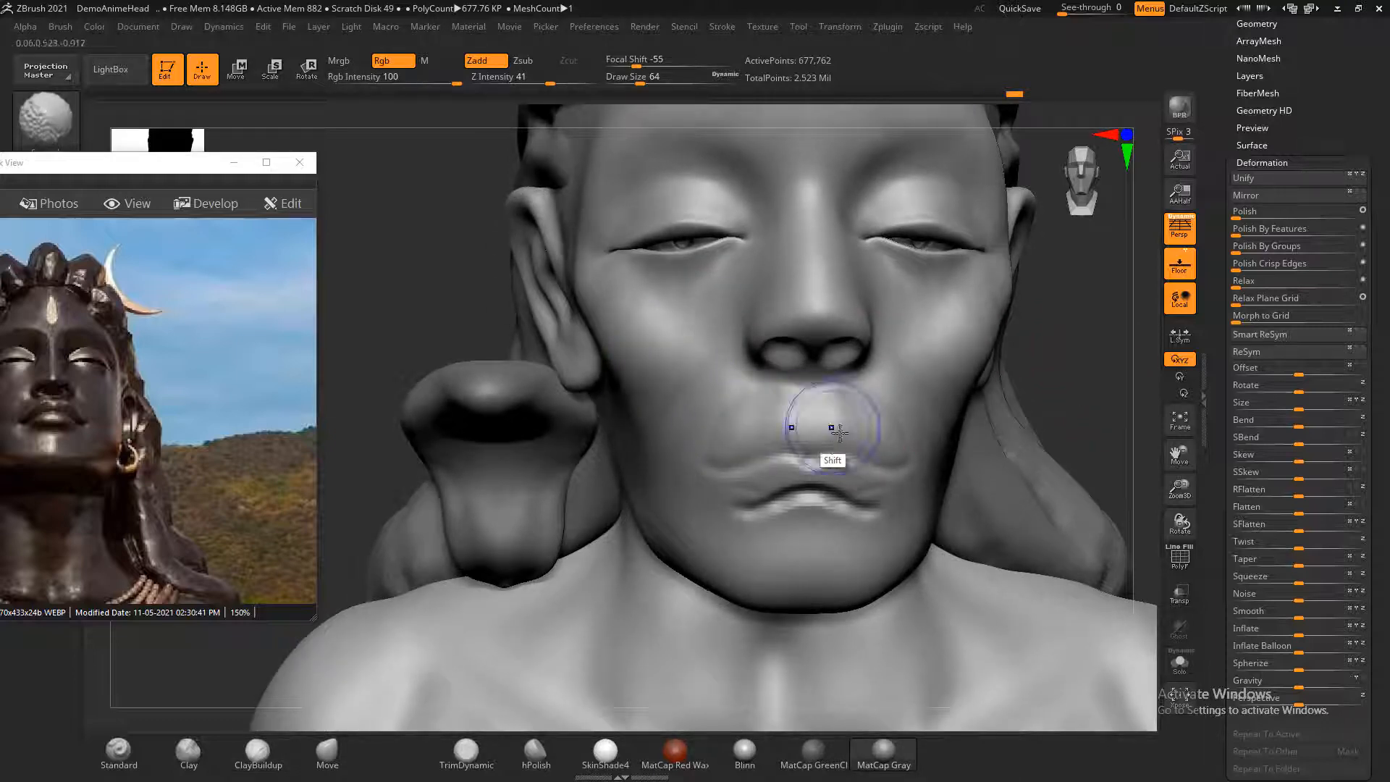
- Mask the upper lip at draw size 40 and refine the mask's edges to follow the lip contour
key([)
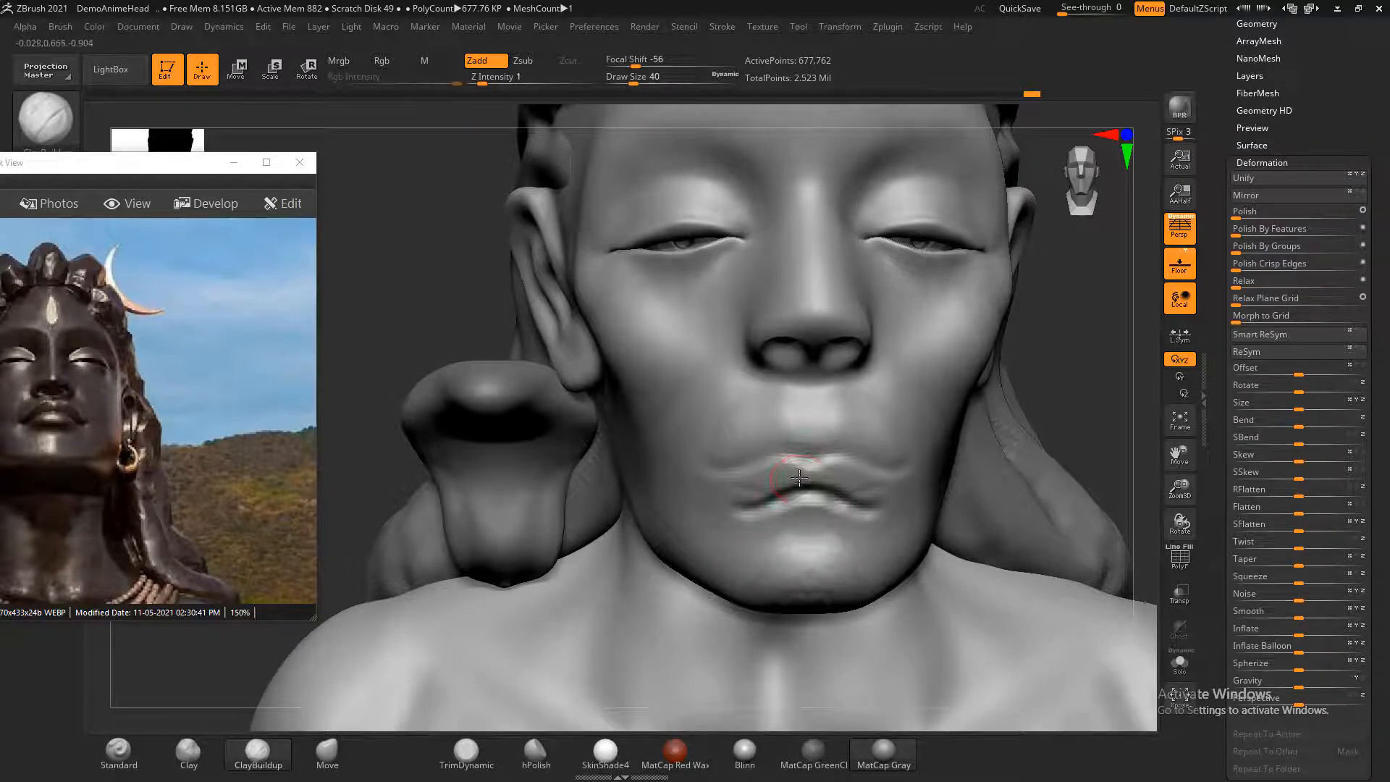
mouse_move(901, 481)
ctrl+mouse_down()
mouse_move(904, 493)
mouse_move(818, 484)
mouse_move(800, 467)
mouse_move(839, 463)
mouse_move(907, 491)
mouse_move(859, 505)
ctrl+mouse_up()
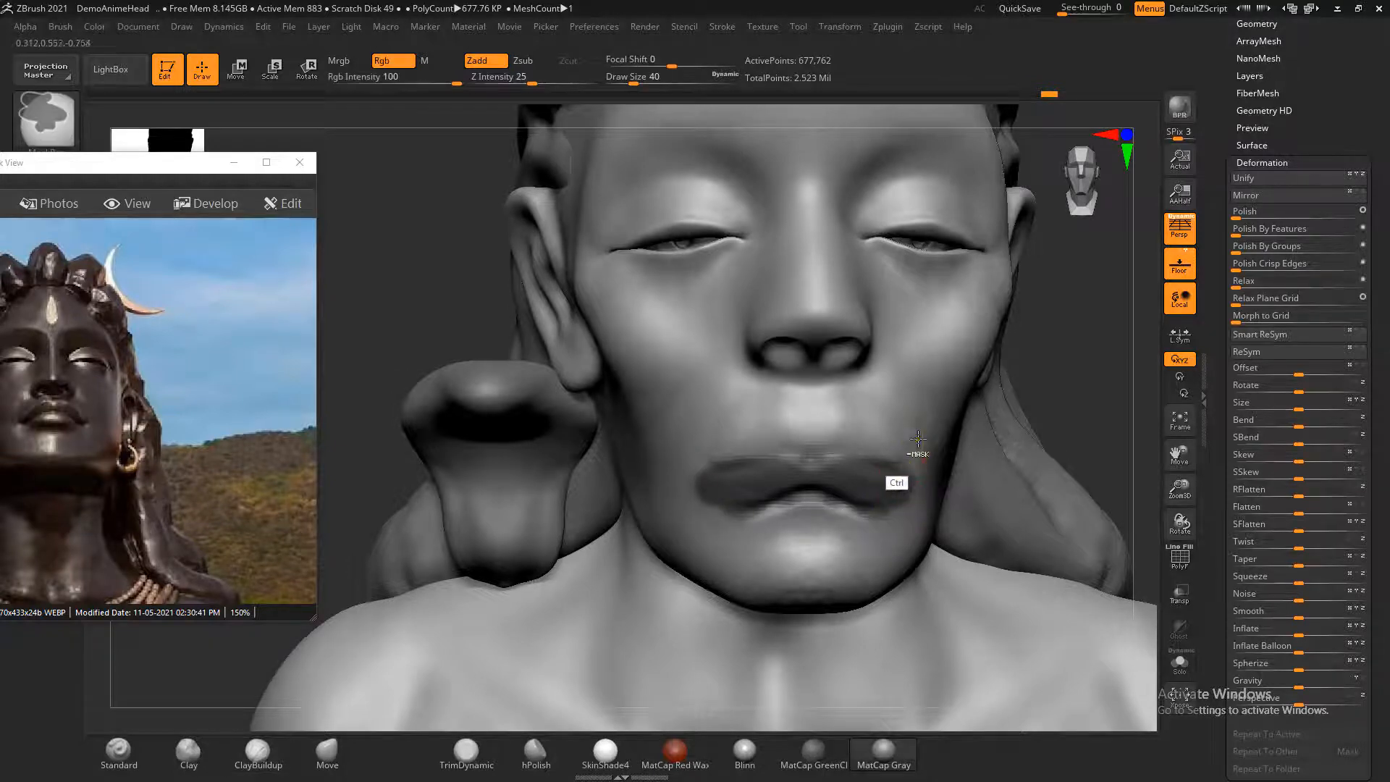
mouse_move(916, 458)
ctrl+alt+mouse_down()
mouse_move(861, 458)
mouse_move(895, 512)
mouse_move(832, 503)
mouse_move(847, 479)
ctrl+alt+mouse_up()
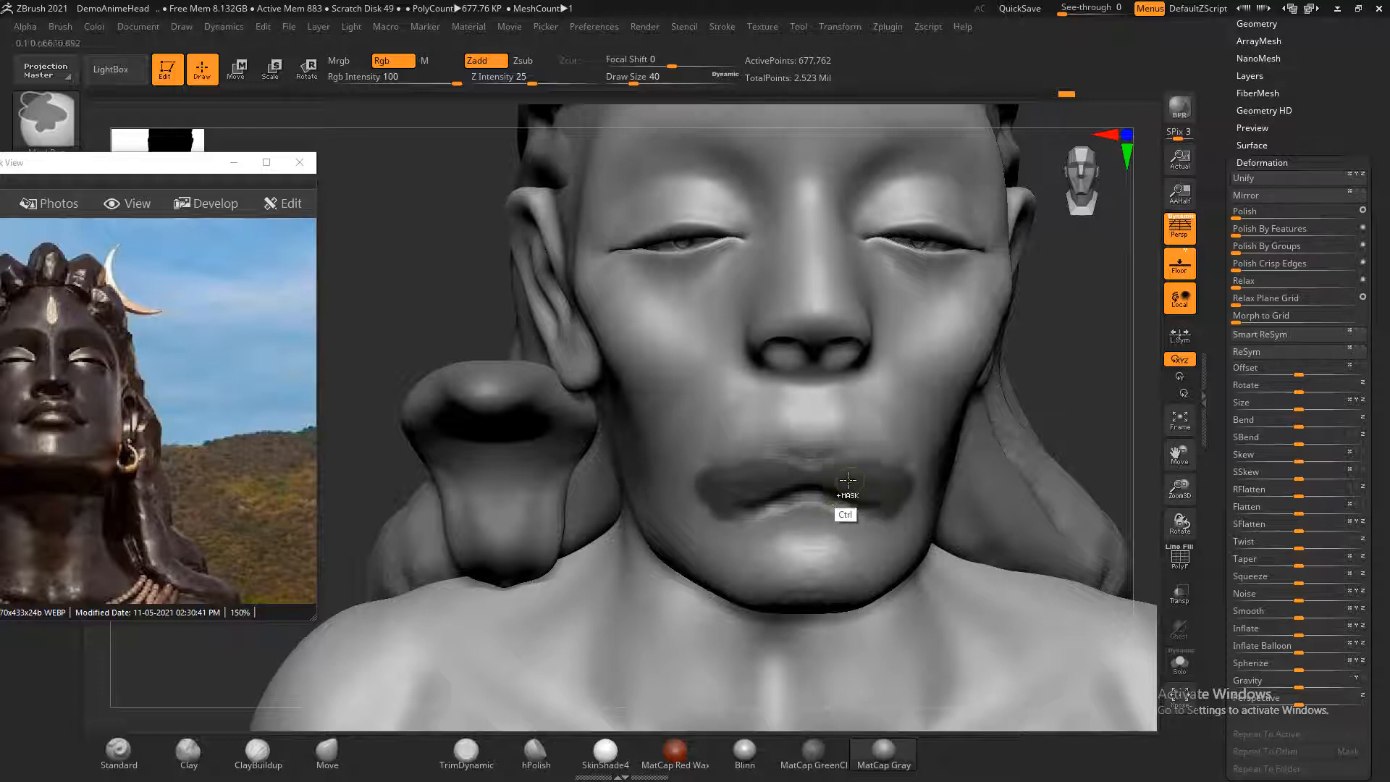
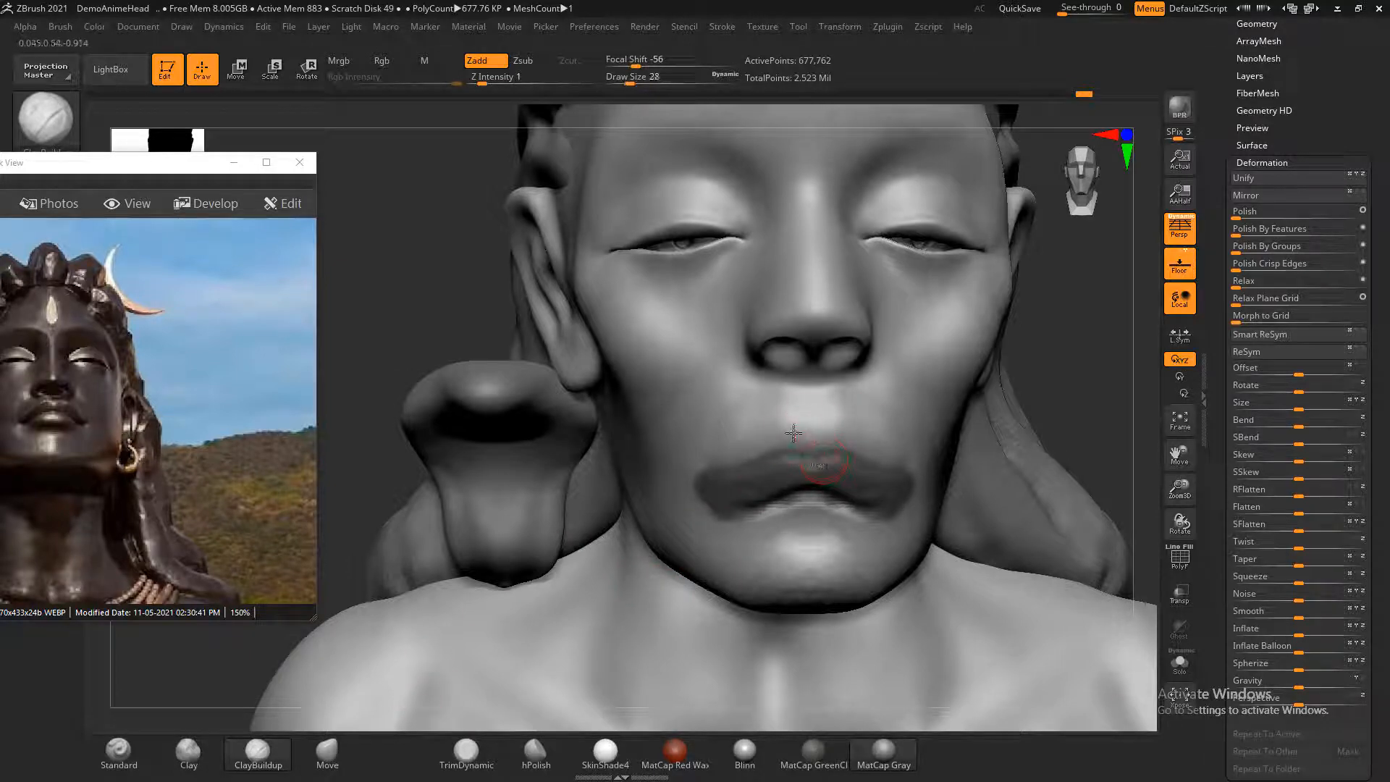
- Build up the skin above the masked upper lip with ClayBuildup at draw size 28 and smooth the strokes
drag(790, 423, 772, 426)
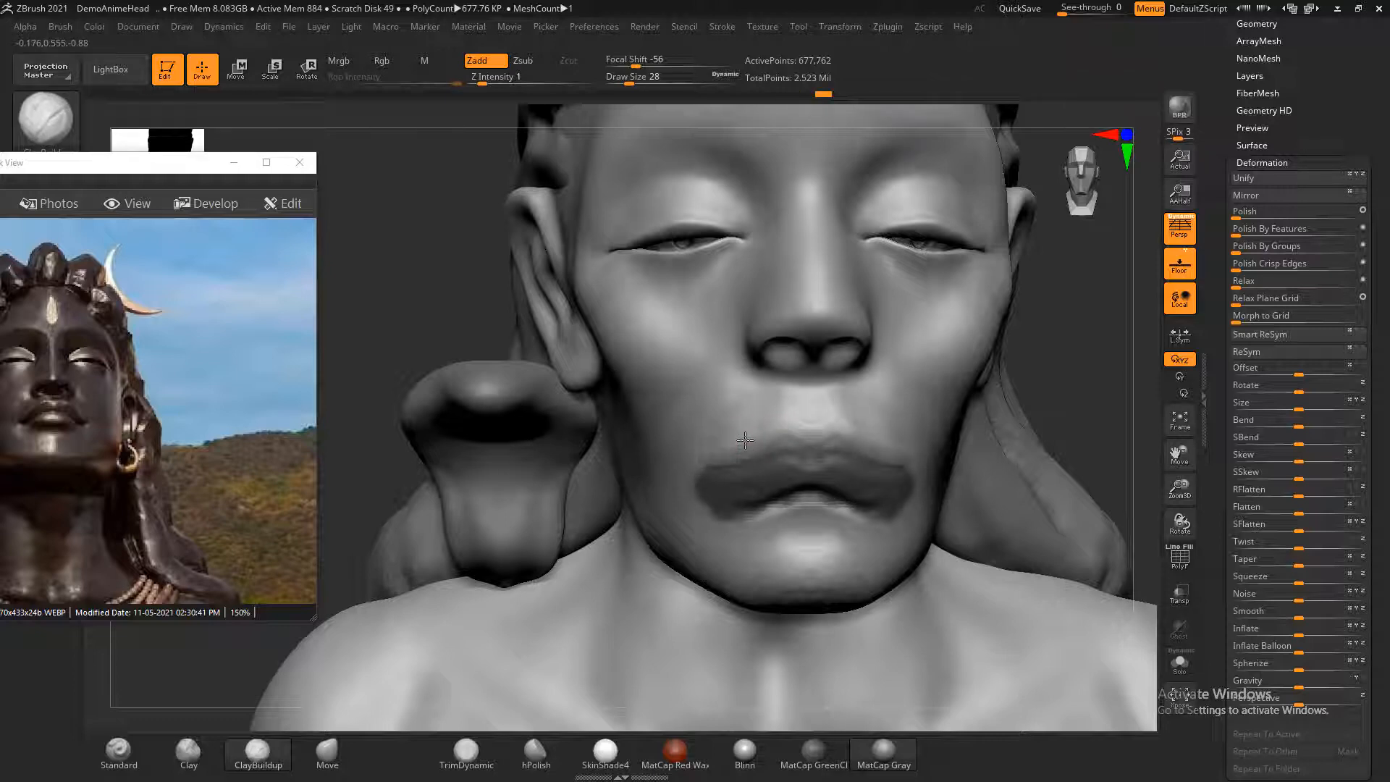
drag(1072, 413, 995, 406)
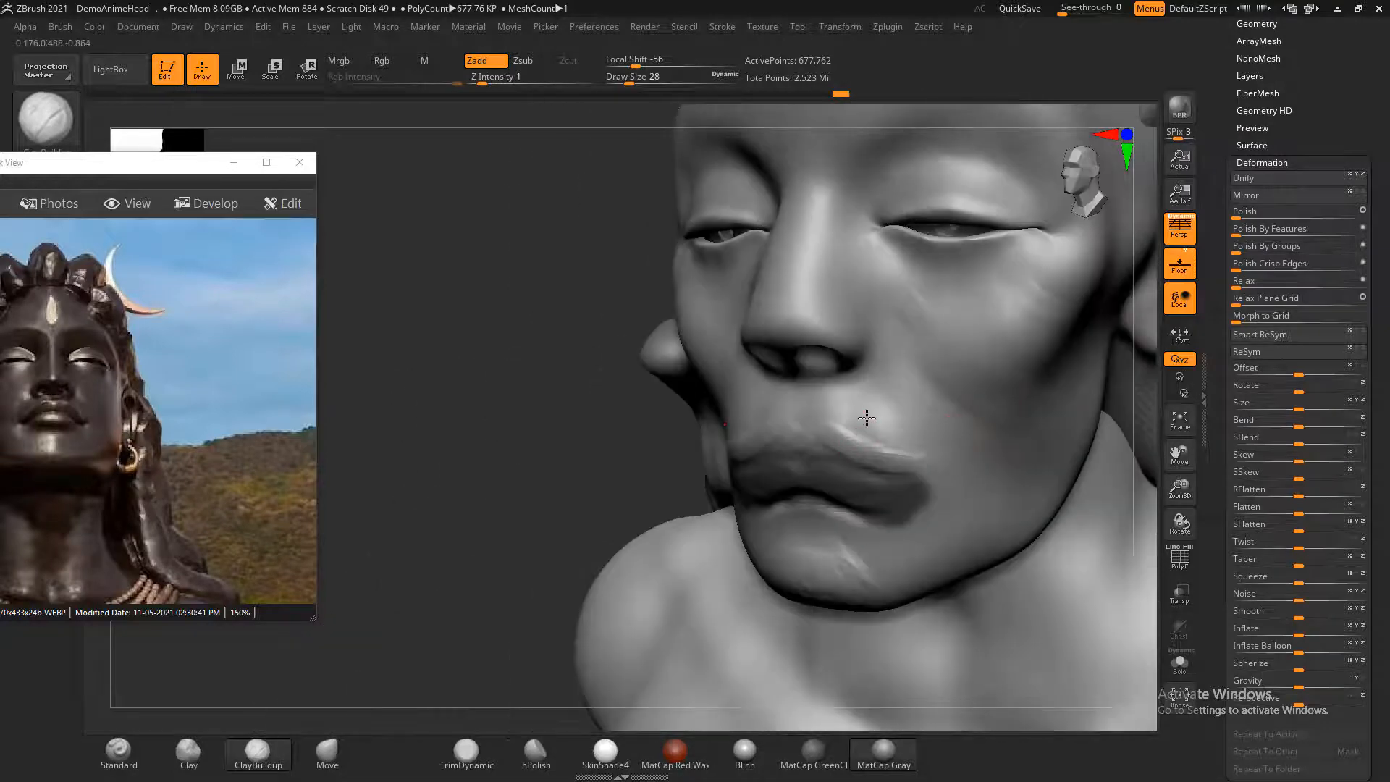
drag(866, 417, 864, 388)
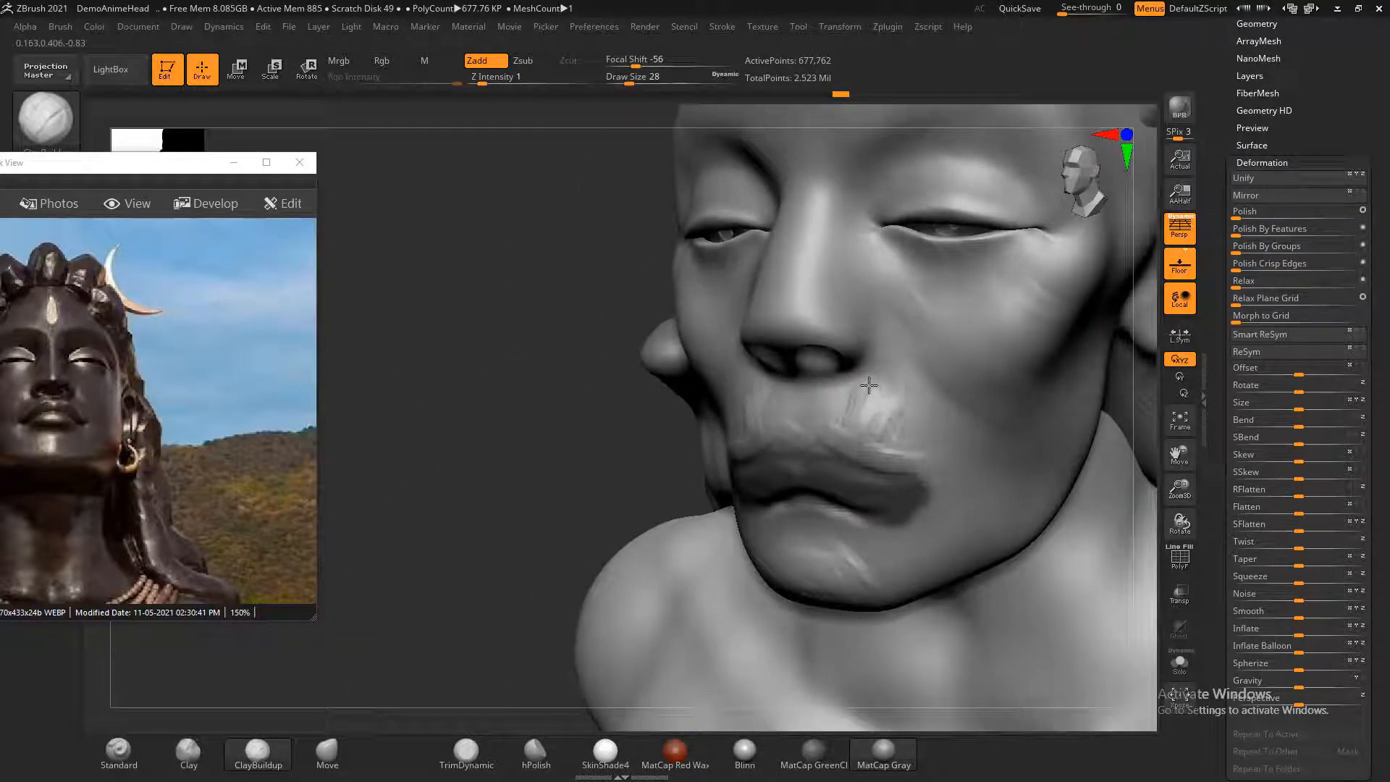
drag(869, 386, 865, 394)
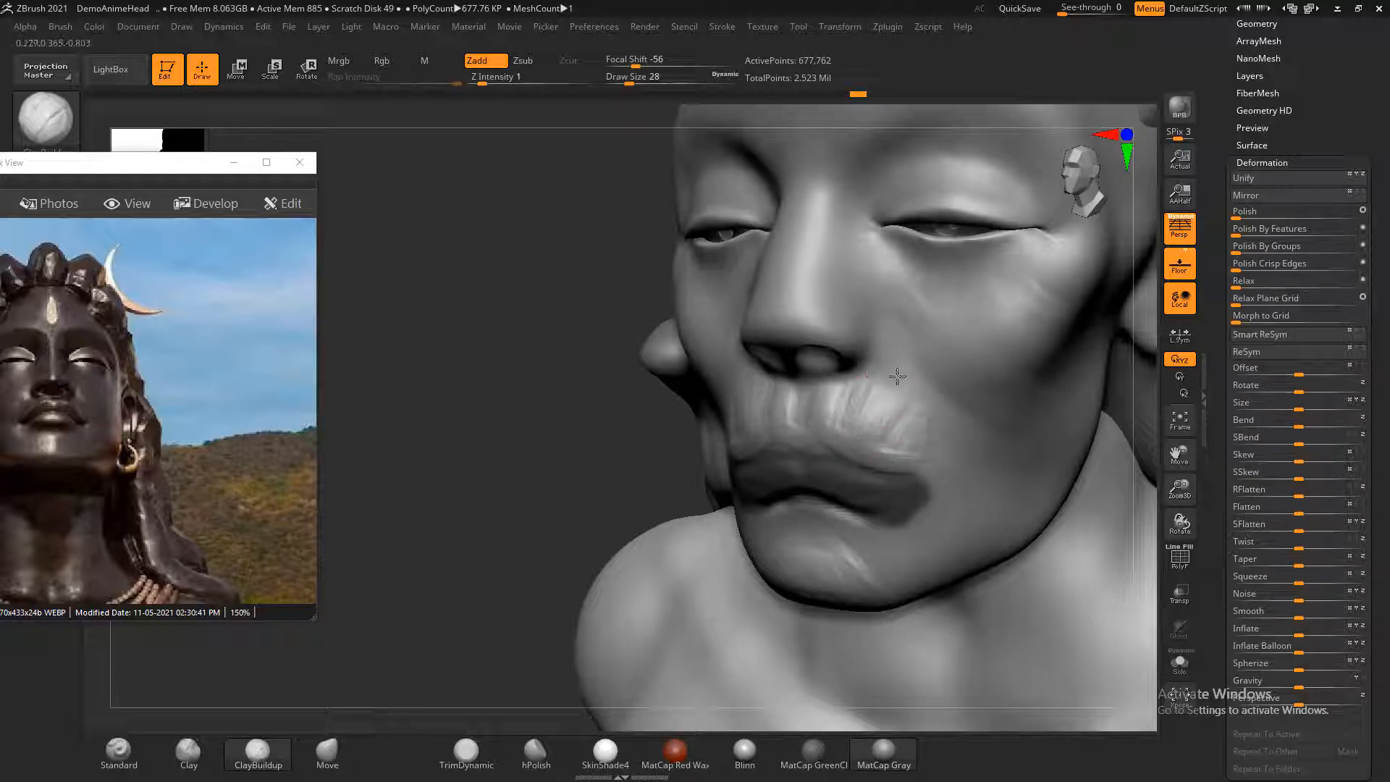
drag(859, 424, 868, 405)
mouse_move(883, 383)
shift+mouse_down()
mouse_move(921, 379)
mouse_move(912, 413)
mouse_move(801, 410)
shift+mouse_up()
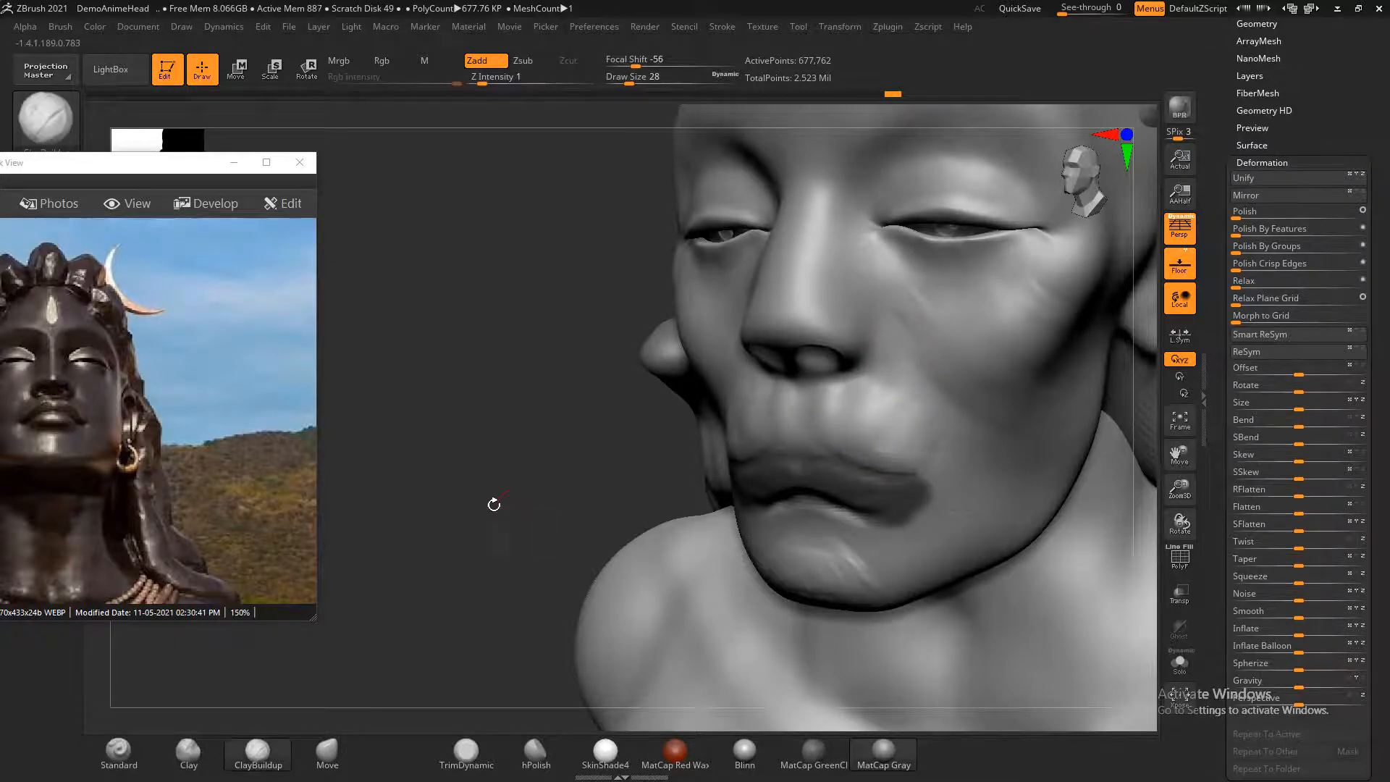
- Smooth the profile of the built-up area between the nose and the masked upper lip from the side
mouse_move(493, 502)
mouse_down()
mouse_move(967, 512)
mouse_move(965, 480)
mouse_move(959, 514)
mouse_up()
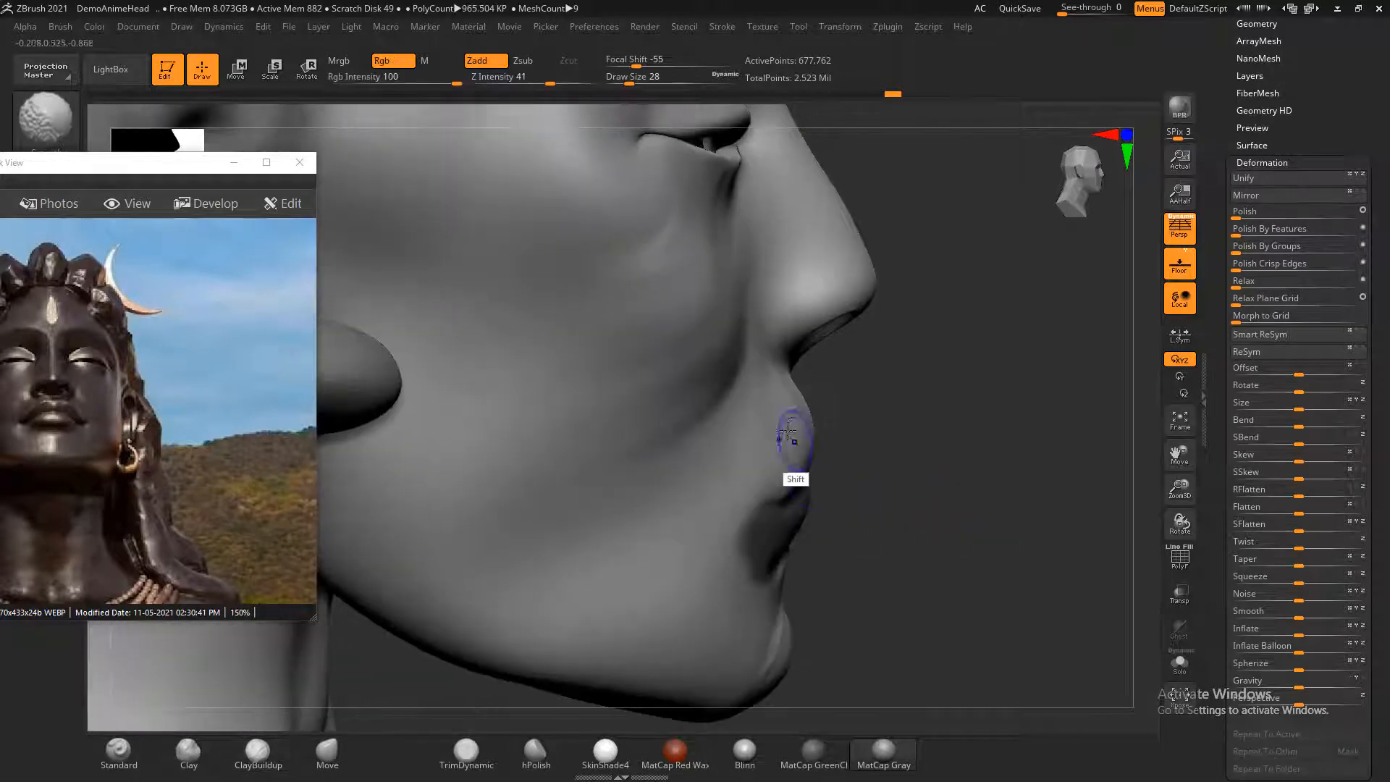
shift+drag(788, 434, 783, 420)
drag(1033, 470, 997, 508)
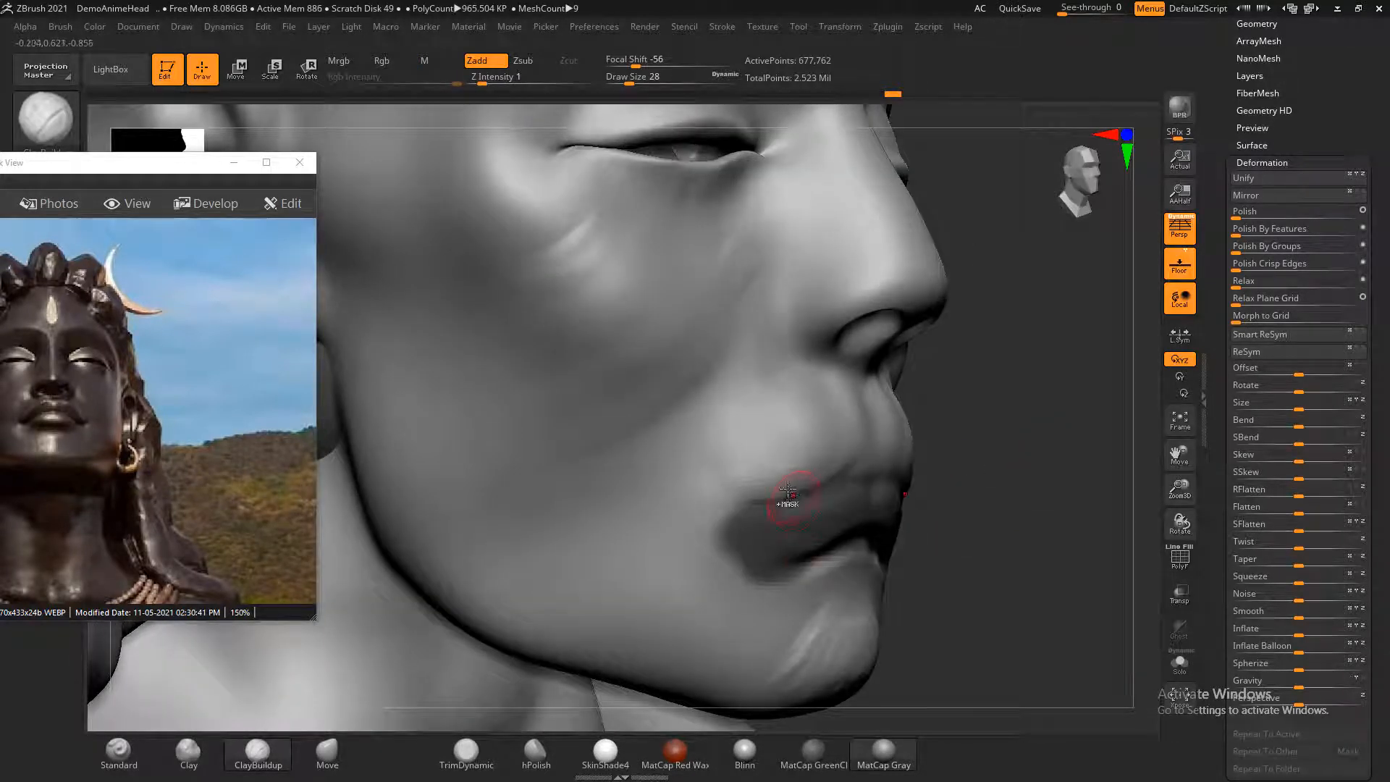
- Refine the upper-lip mask's edge toward the mouth corner and build up the skin around that corner at draw size 28
ctrl+alt+drag(785, 493, 705, 560)
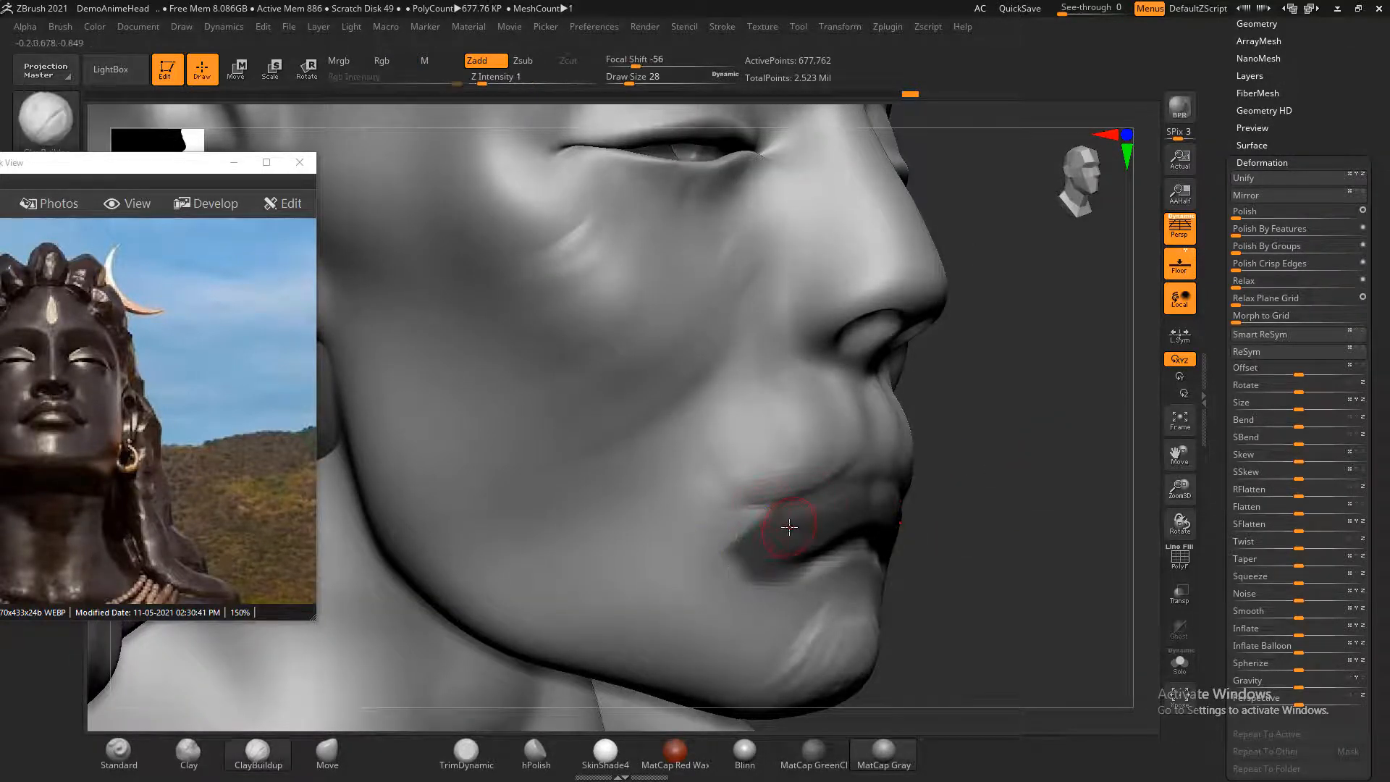
ctrl+drag(789, 527, 731, 506)
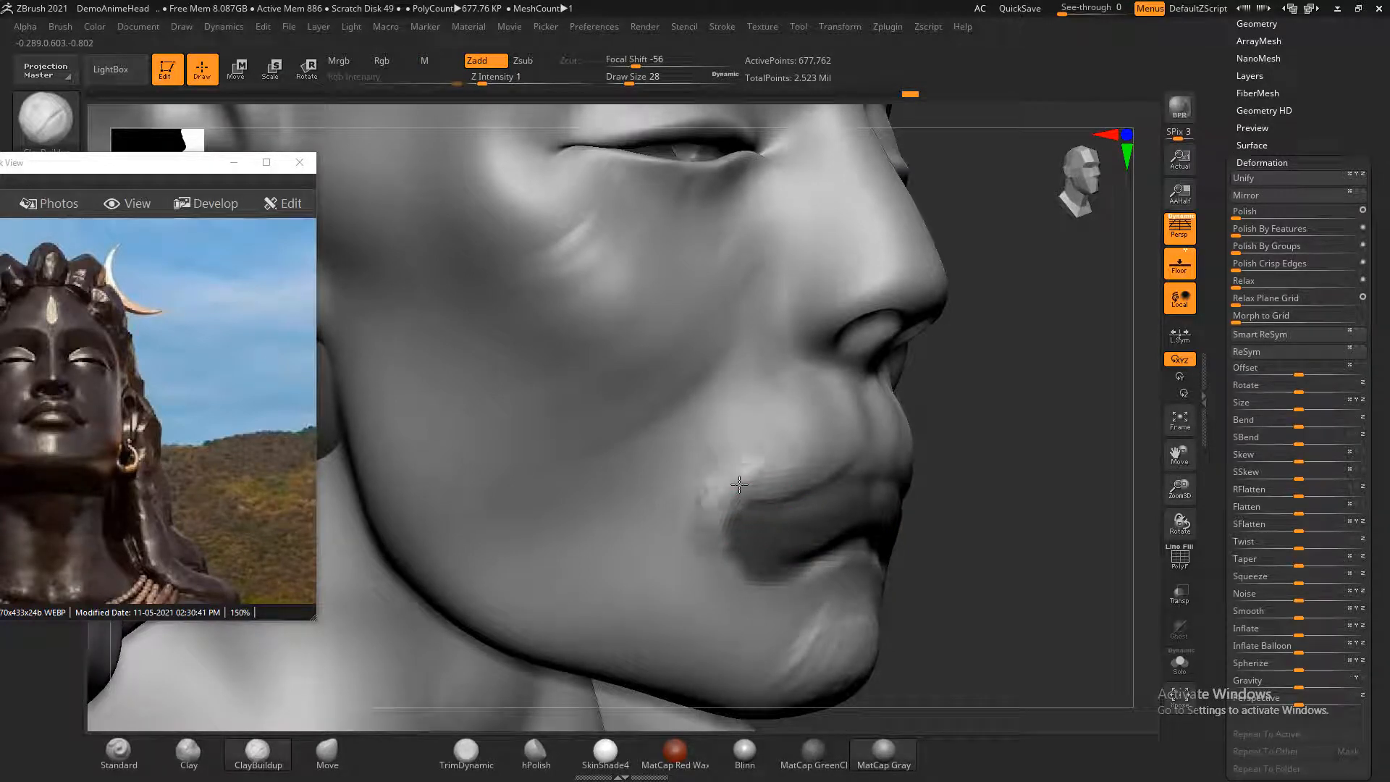
drag(959, 419, 936, 435)
- Carve the philtrum groove below the nose with ClayBuildup at draw size 20 and clear the lip mask
key(bracketleft)
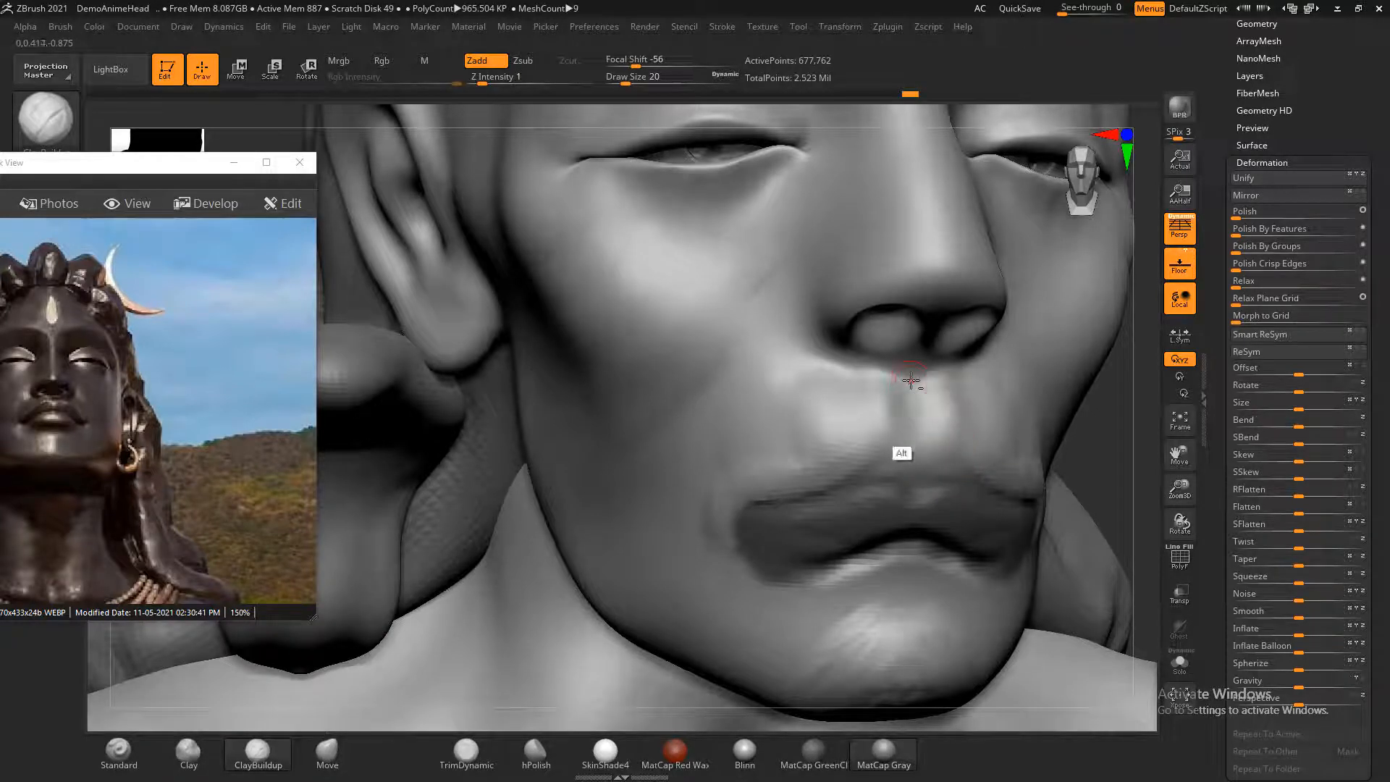
alt+drag(911, 380, 943, 376)
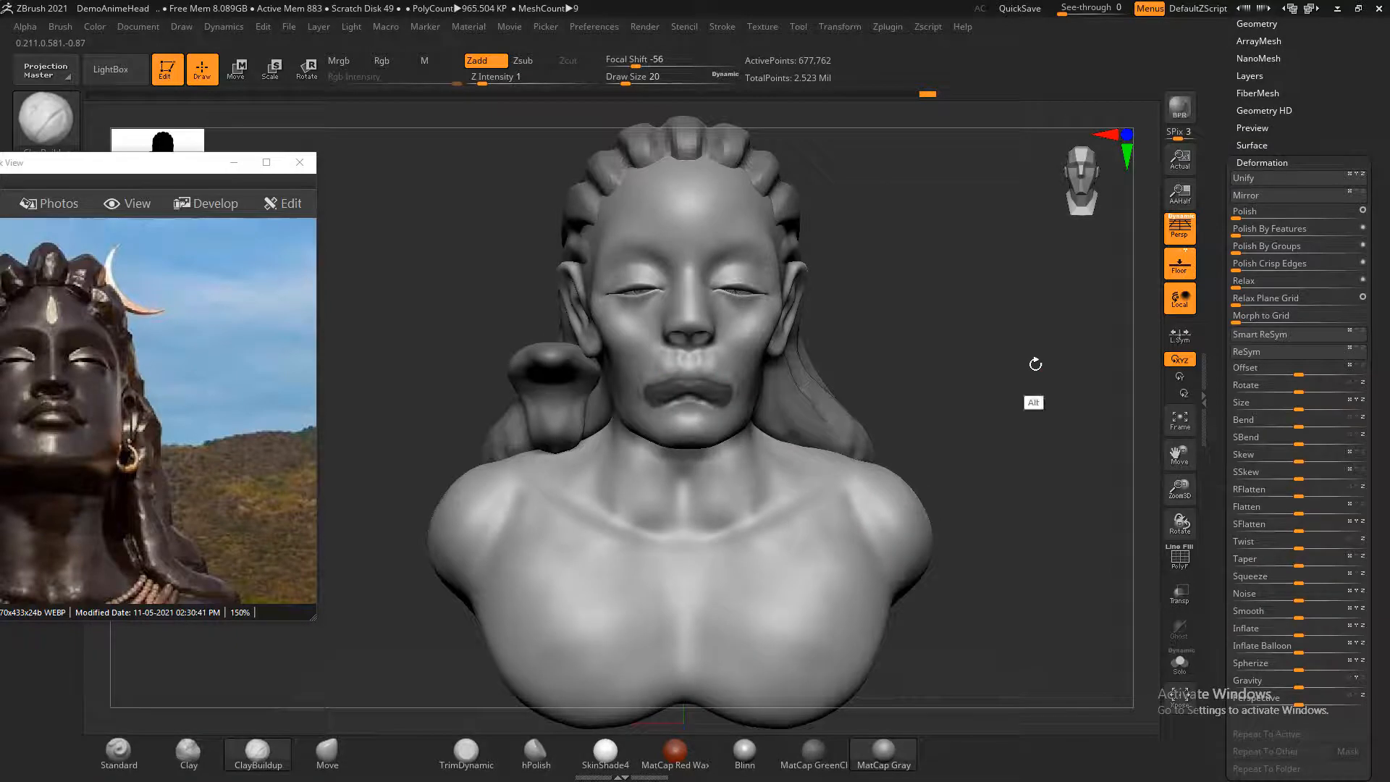
alt+drag(1032, 362, 1040, 493)
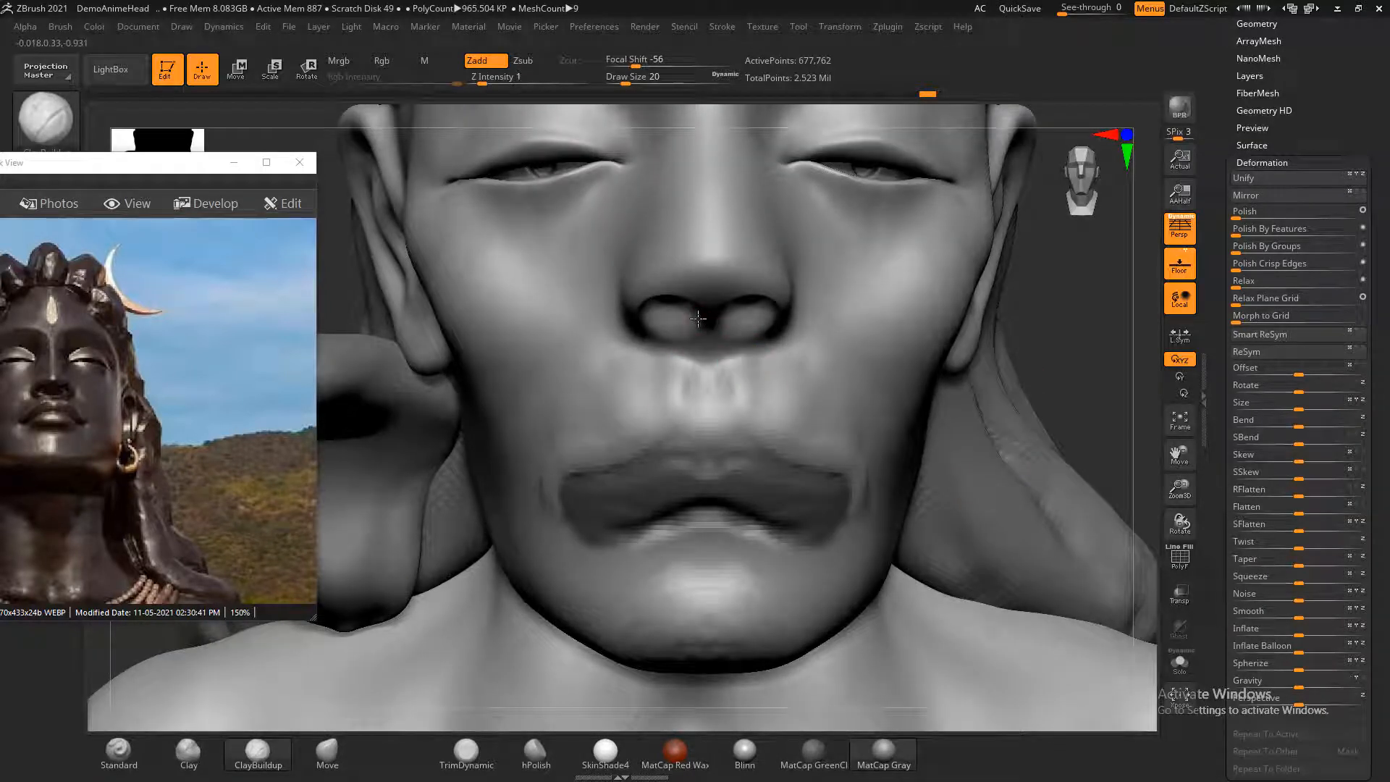
key(shift)
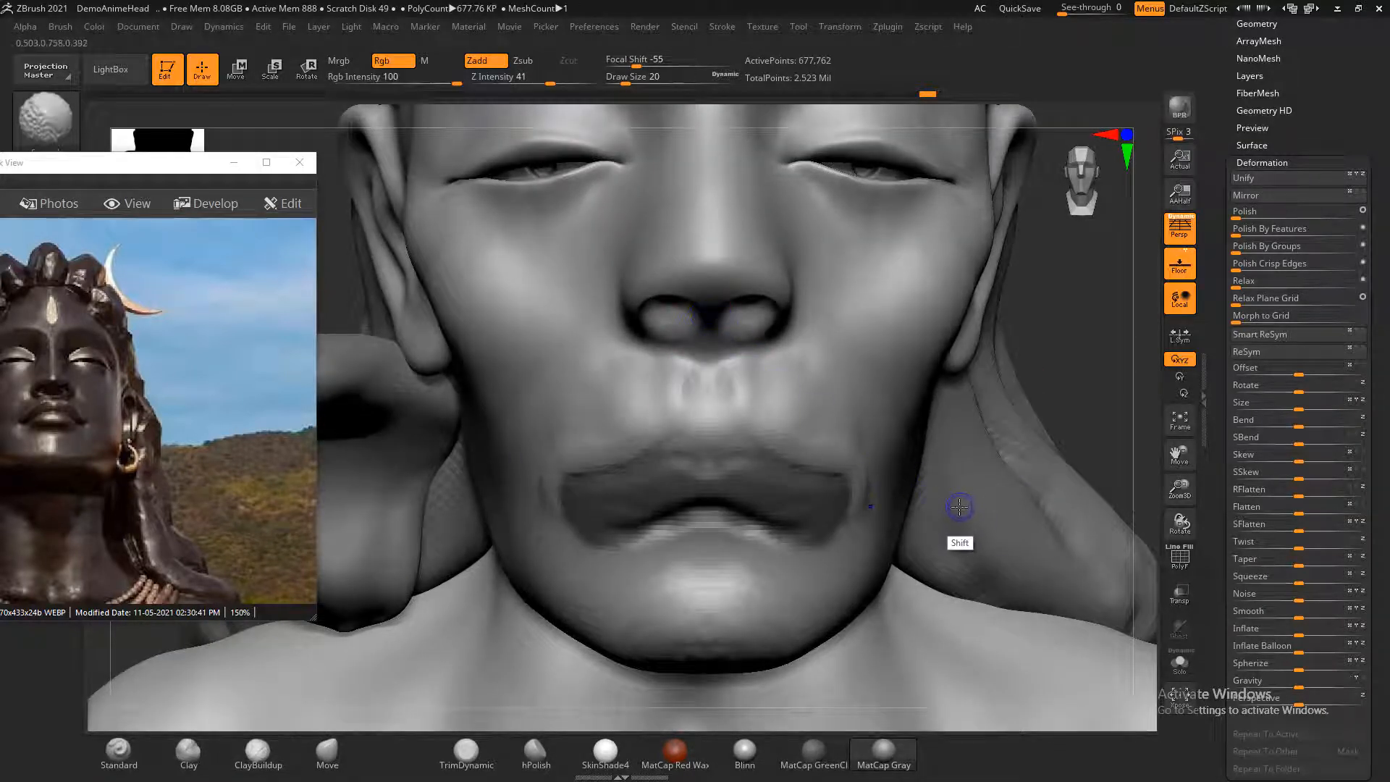
key(shift+f)
key(shift+f)
mouse_move(1054, 378)
ctrl+mouse_down()
mouse_move(1075, 370)
mouse_move(1075, 335)
ctrl+mouse_up()
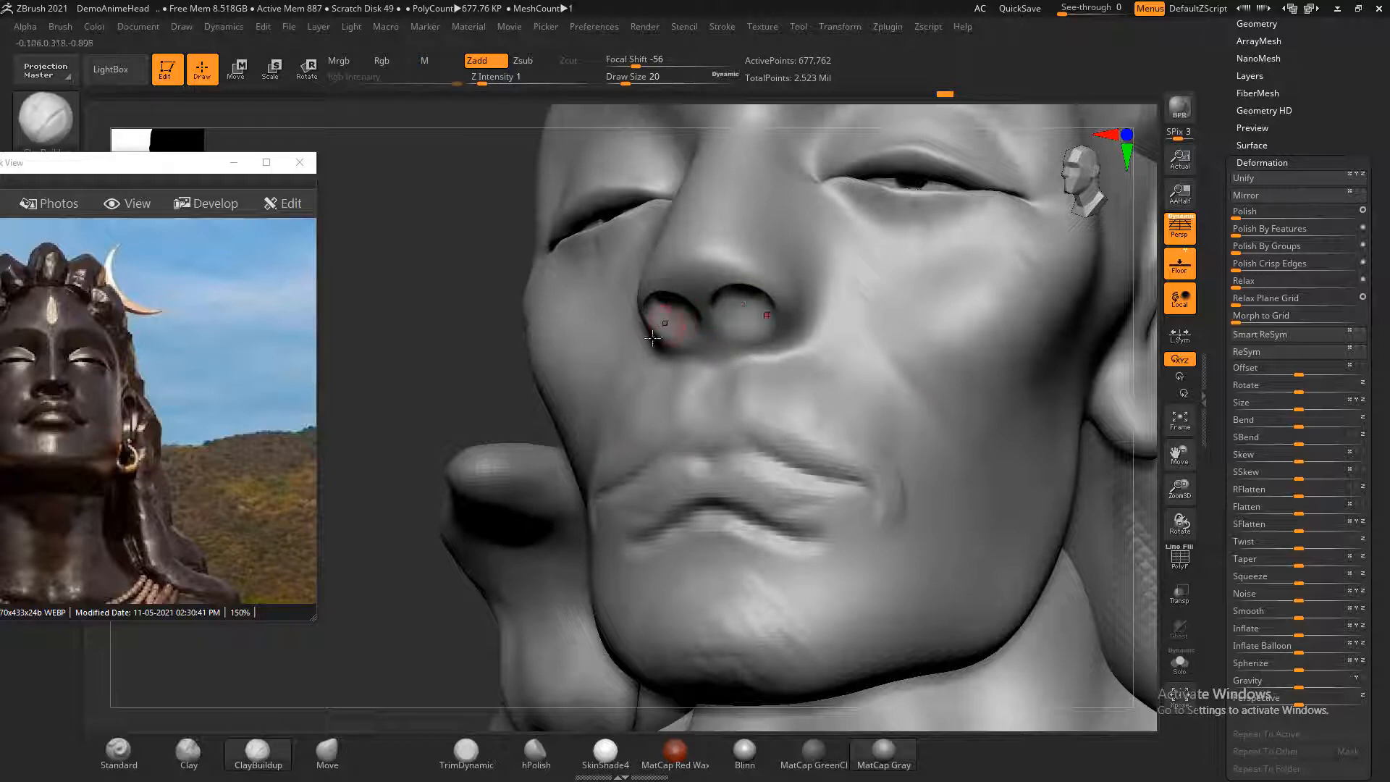
- Carve the side of the nose above the nostril with ClayBuildup at draw size 20 and smooth the strokes
mouse_move(455, 339)
mouse_down()
mouse_move(406, 323)
mouse_move(1051, 350)
mouse_move(672, 325)
mouse_move(693, 292)
mouse_up()
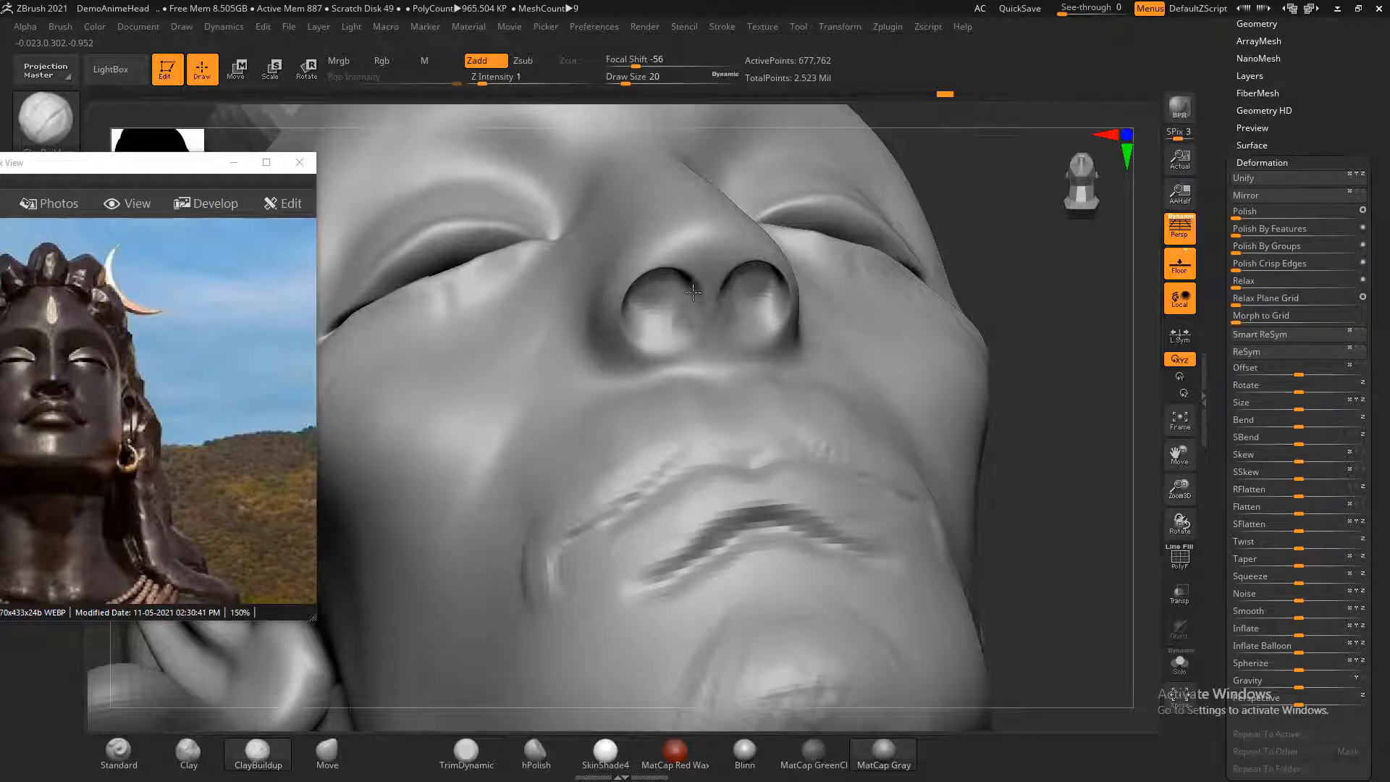
drag(1069, 267, 986, 319)
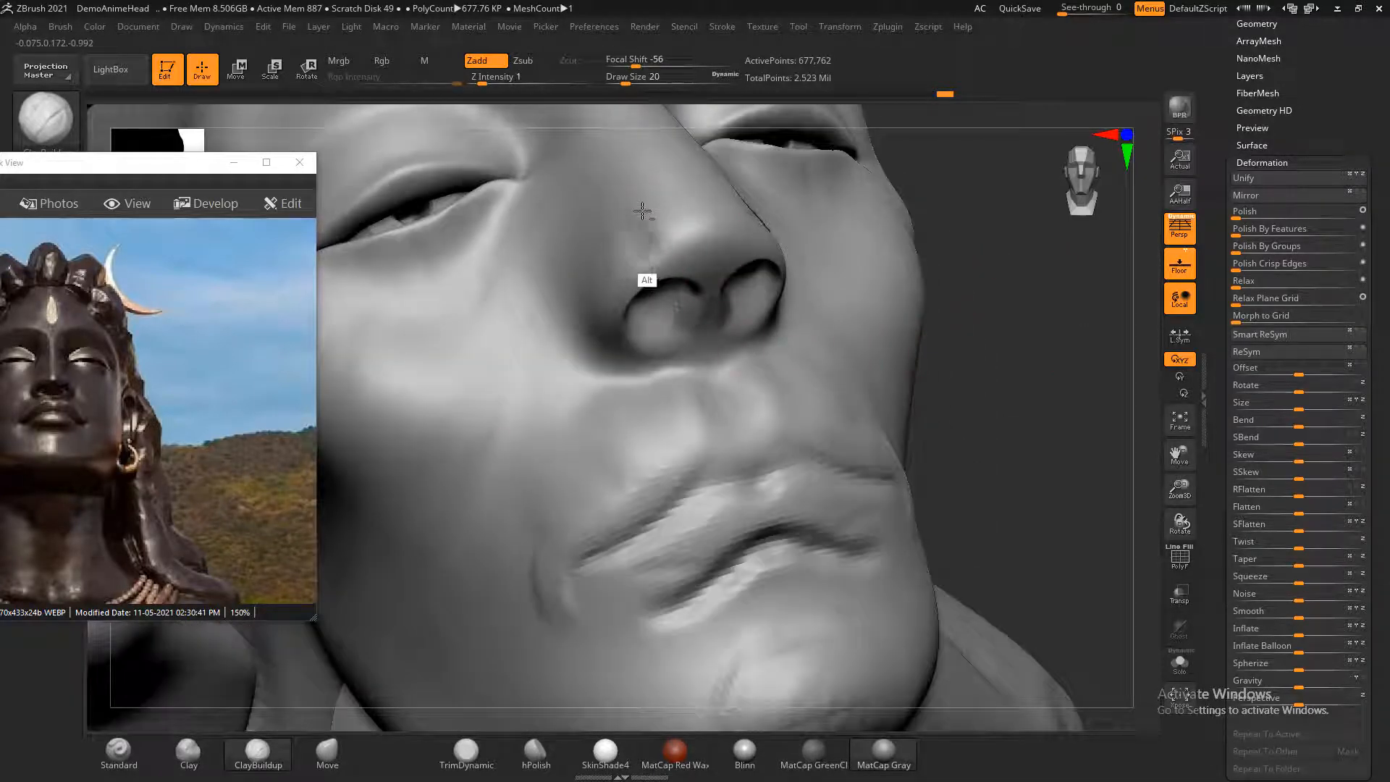
mouse_move(646, 251)
alt+mouse_down()
mouse_move(643, 203)
mouse_move(667, 179)
alt+mouse_up()
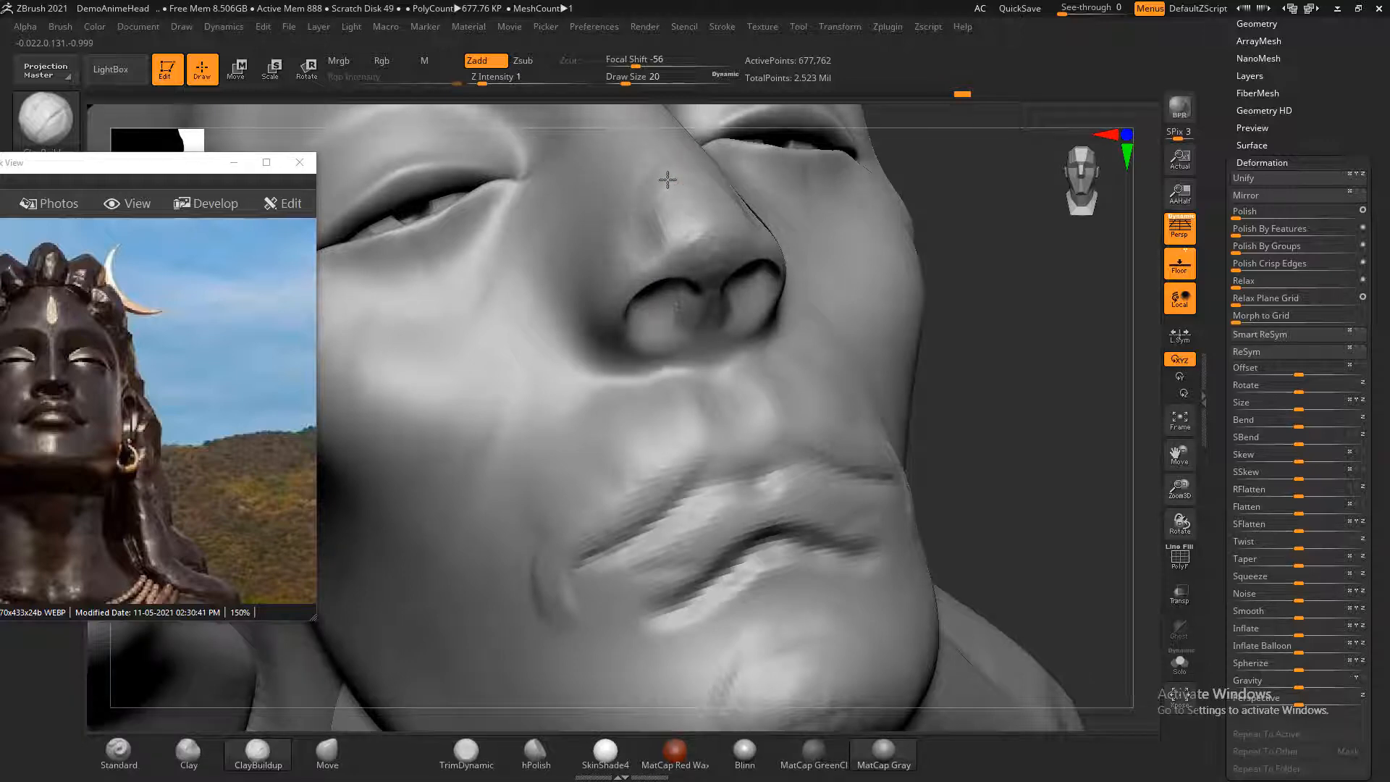
key(shift)
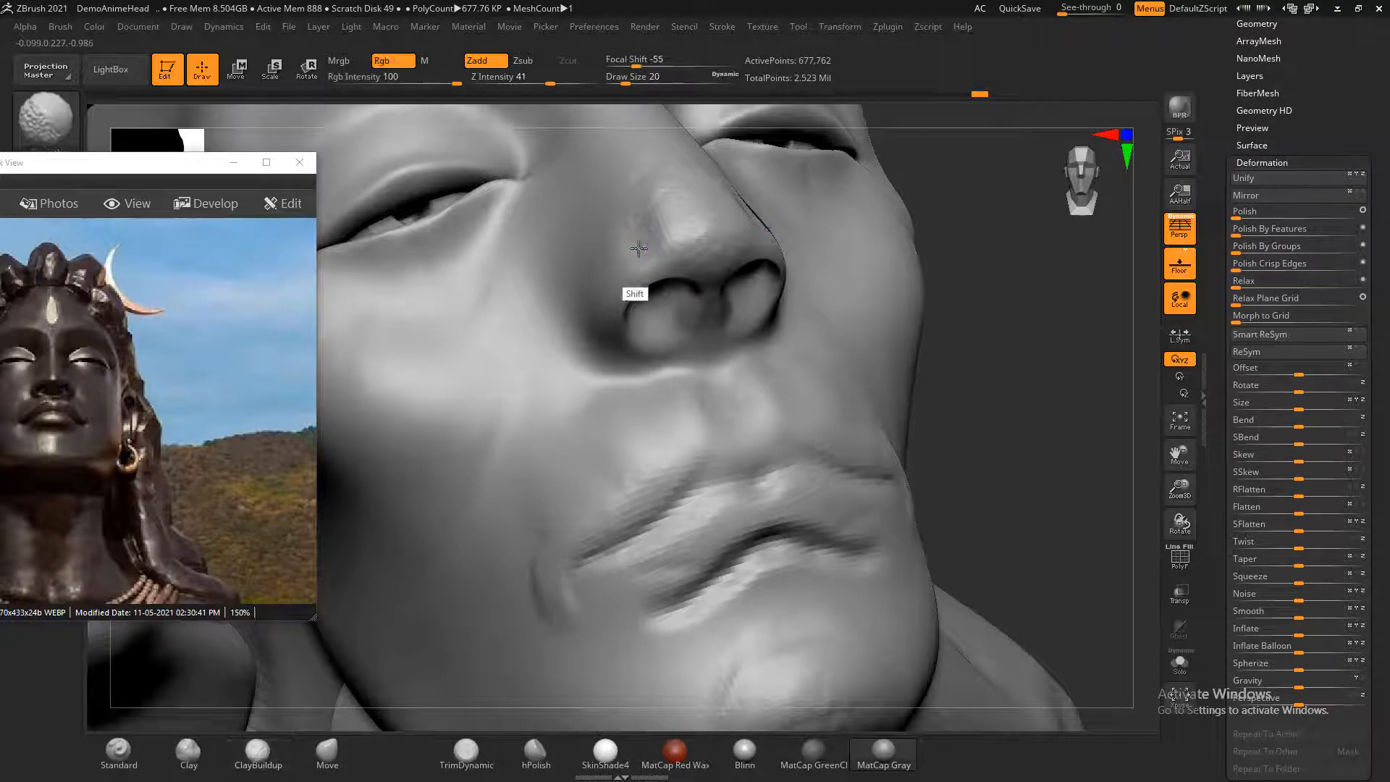
mouse_move(638, 248)
shift+mouse_down()
mouse_move(642, 303)
mouse_move(710, 286)
shift+mouse_up()
- Reshape the outer nostril walls from below with the Move brush at draw size 56
mouse_move(1107, 427)
mouse_down()
mouse_move(1061, 378)
mouse_move(564, 553)
mouse_up()
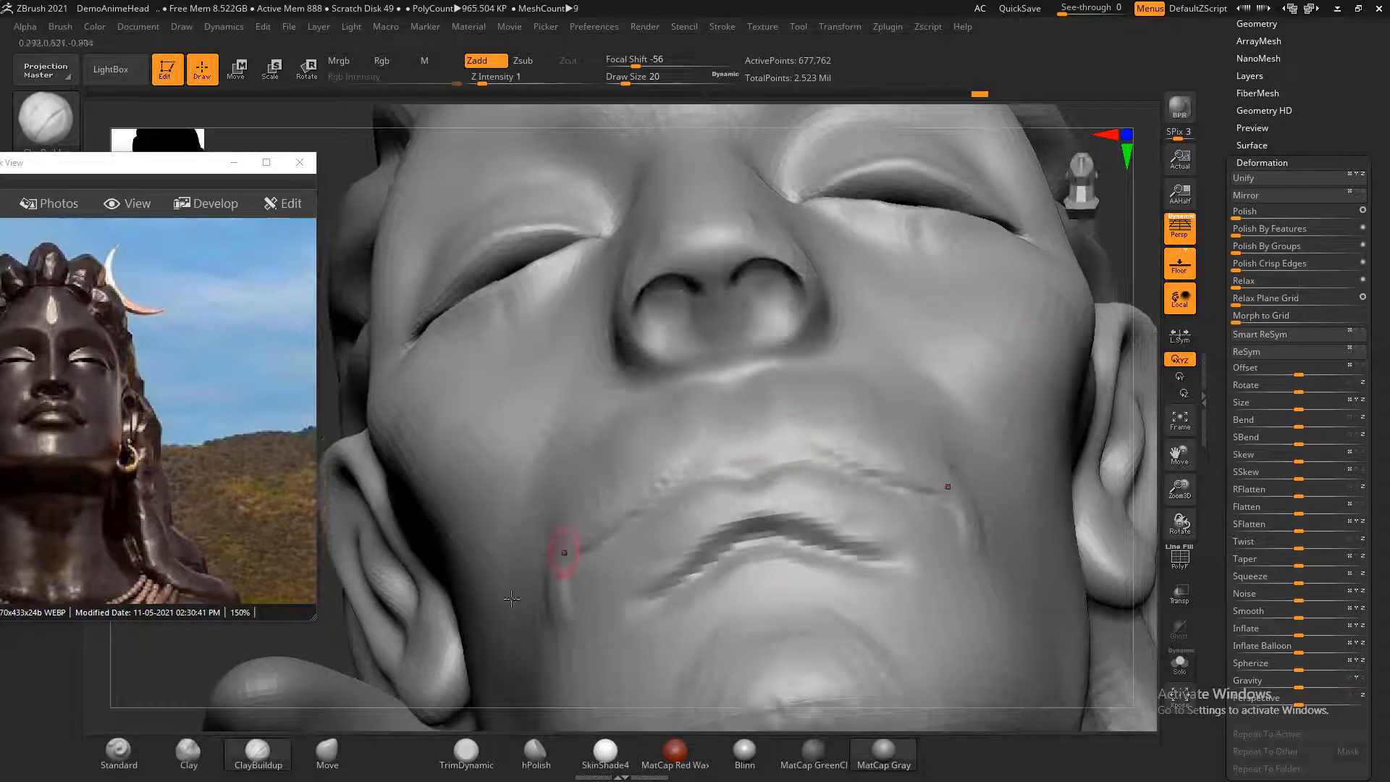
click(326, 758)
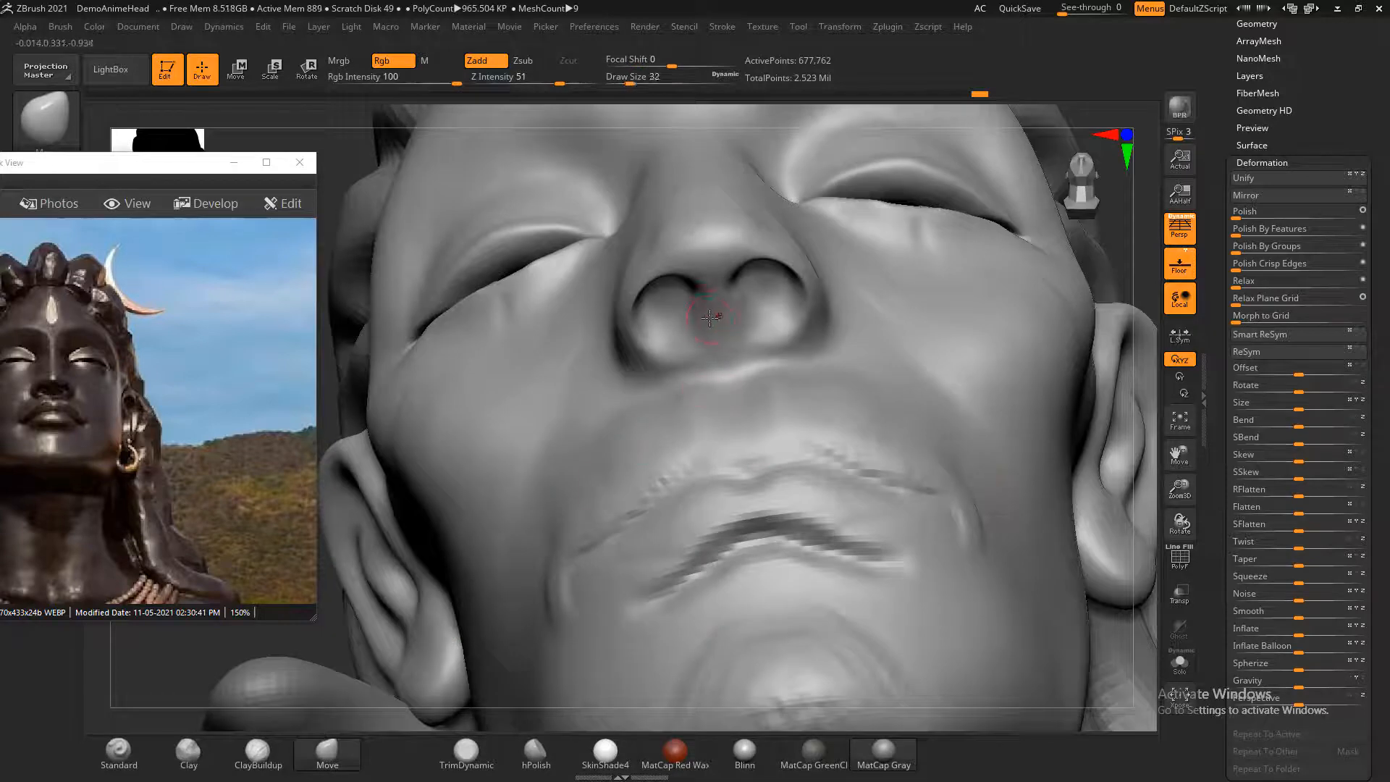
drag(631, 290, 626, 326)
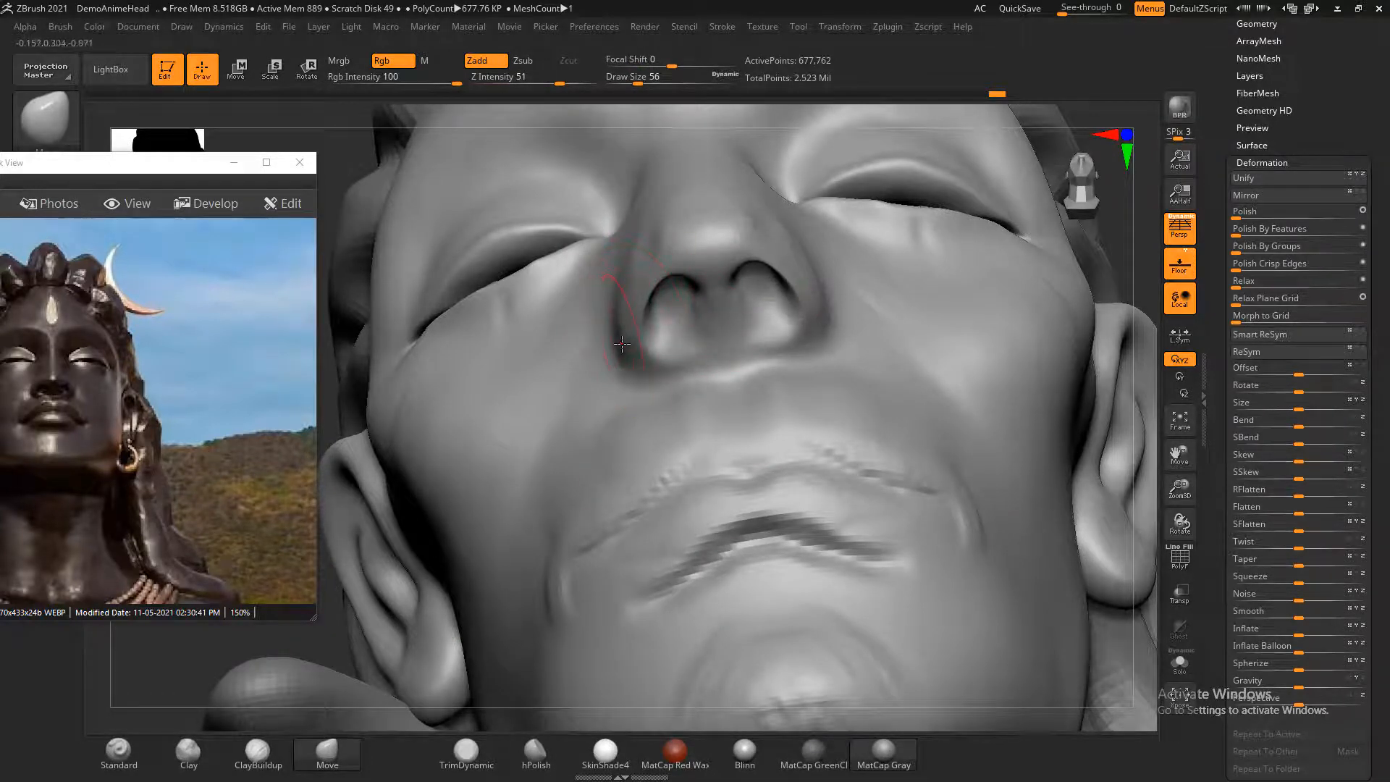
key(f)
- Adjust the base of the nose and push out the nose tip in profile with the Move brush at draw size 56
mouse_move(946, 348)
shift+mouse_down()
mouse_move(968, 322)
mouse_move(987, 324)
mouse_move(1009, 433)
shift+mouse_up()
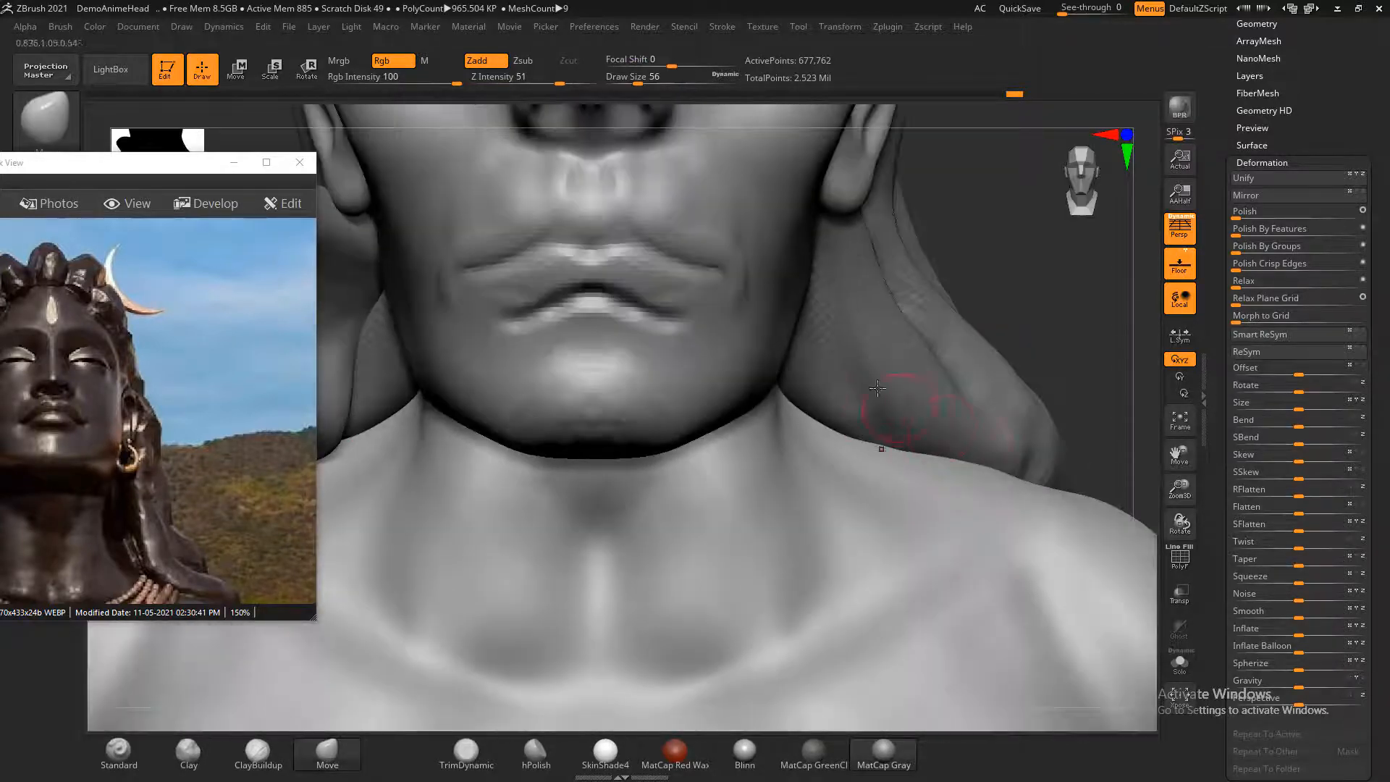
alt+drag(1033, 248, 933, 449)
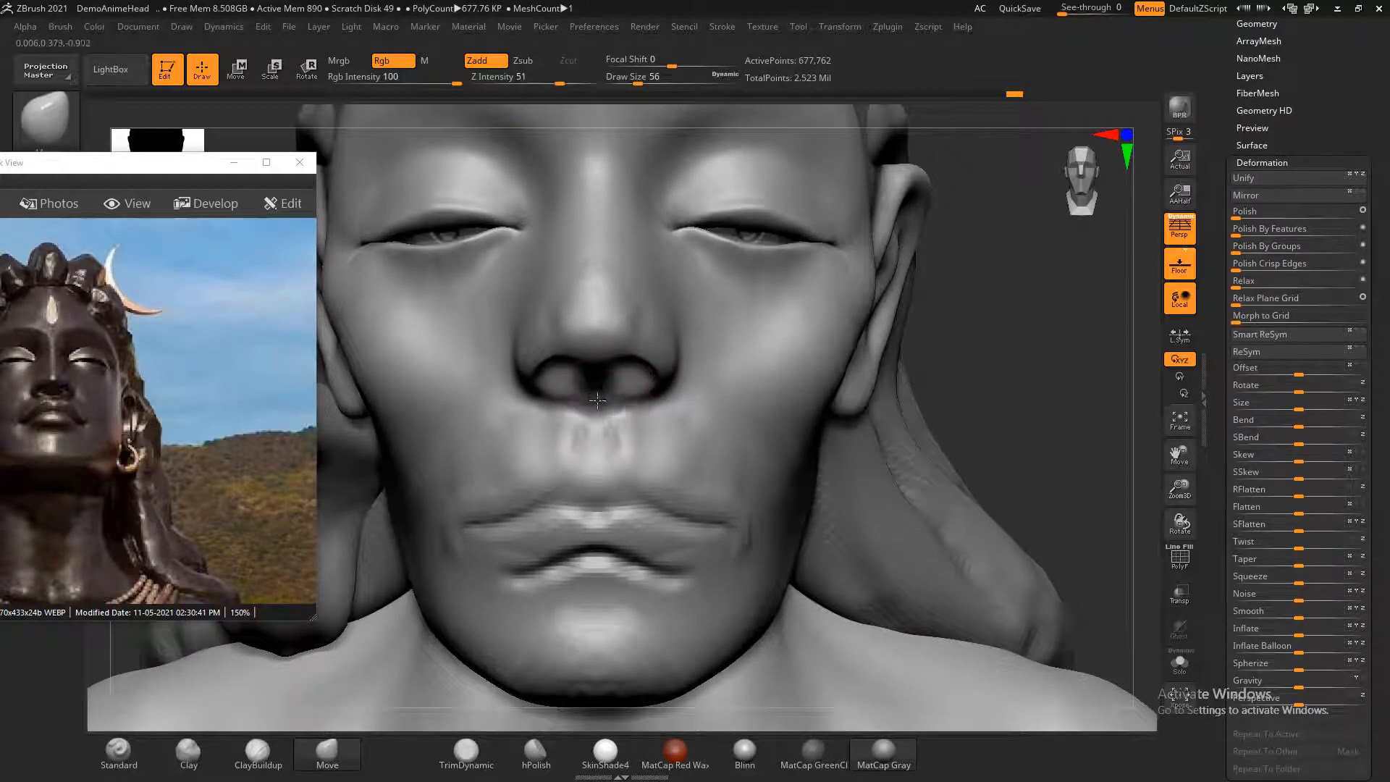
drag(1129, 327, 1028, 330)
drag(466, 506, 514, 502)
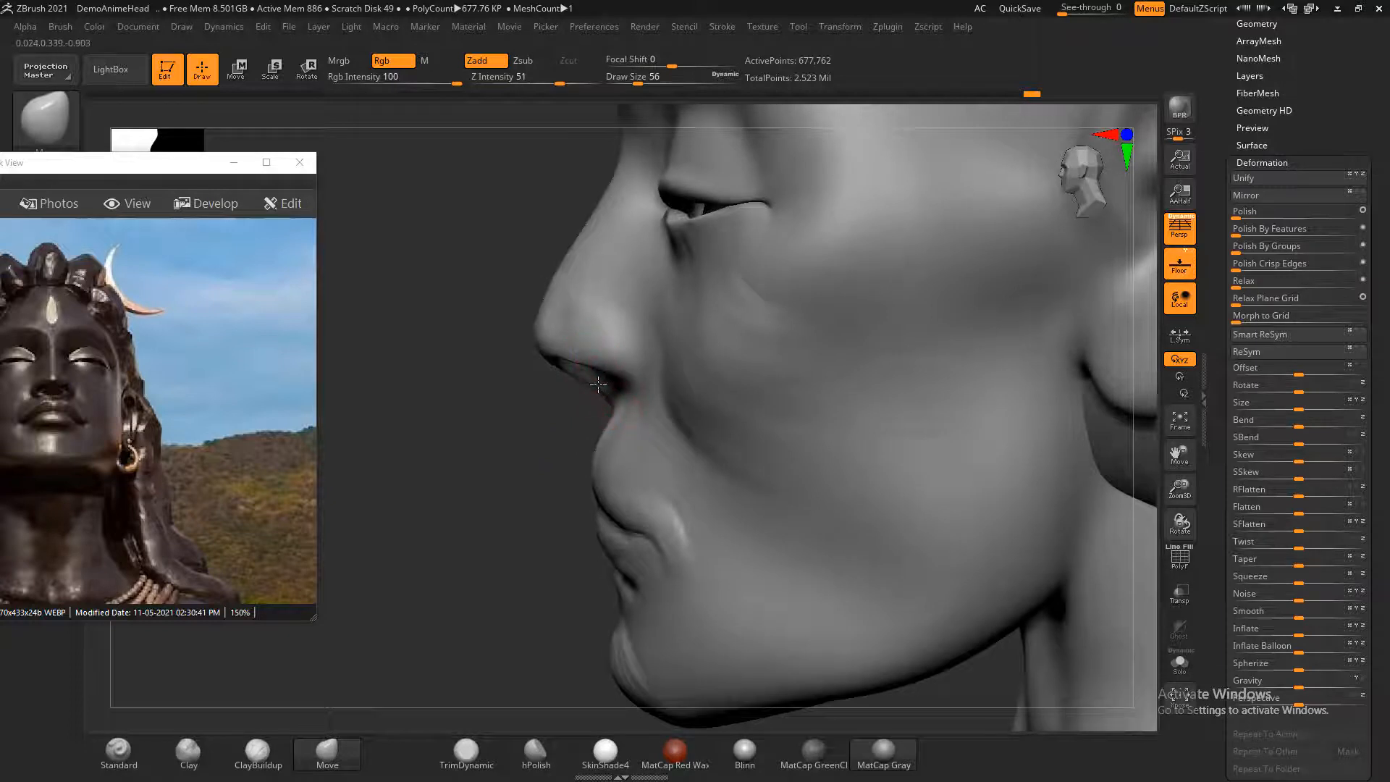
drag(616, 385, 607, 381)
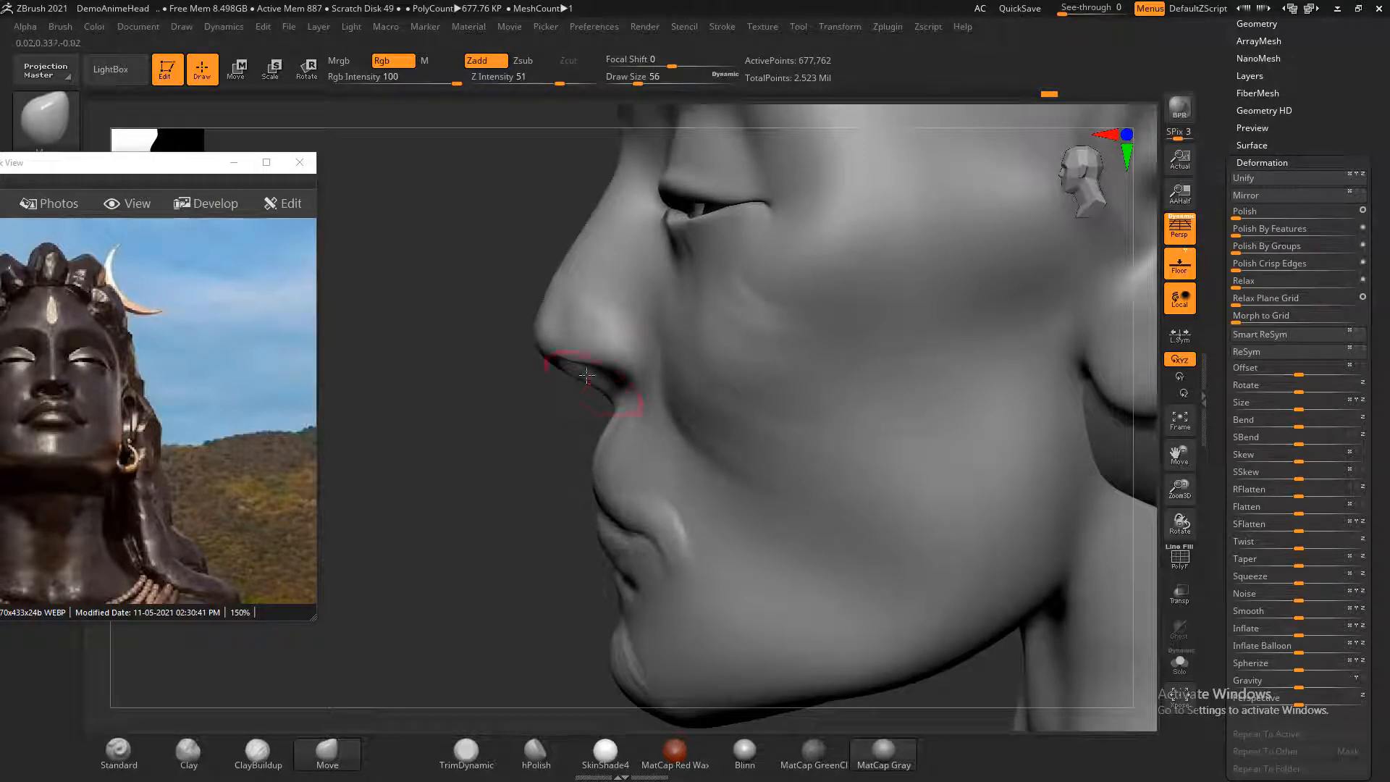
drag(542, 309, 541, 303)
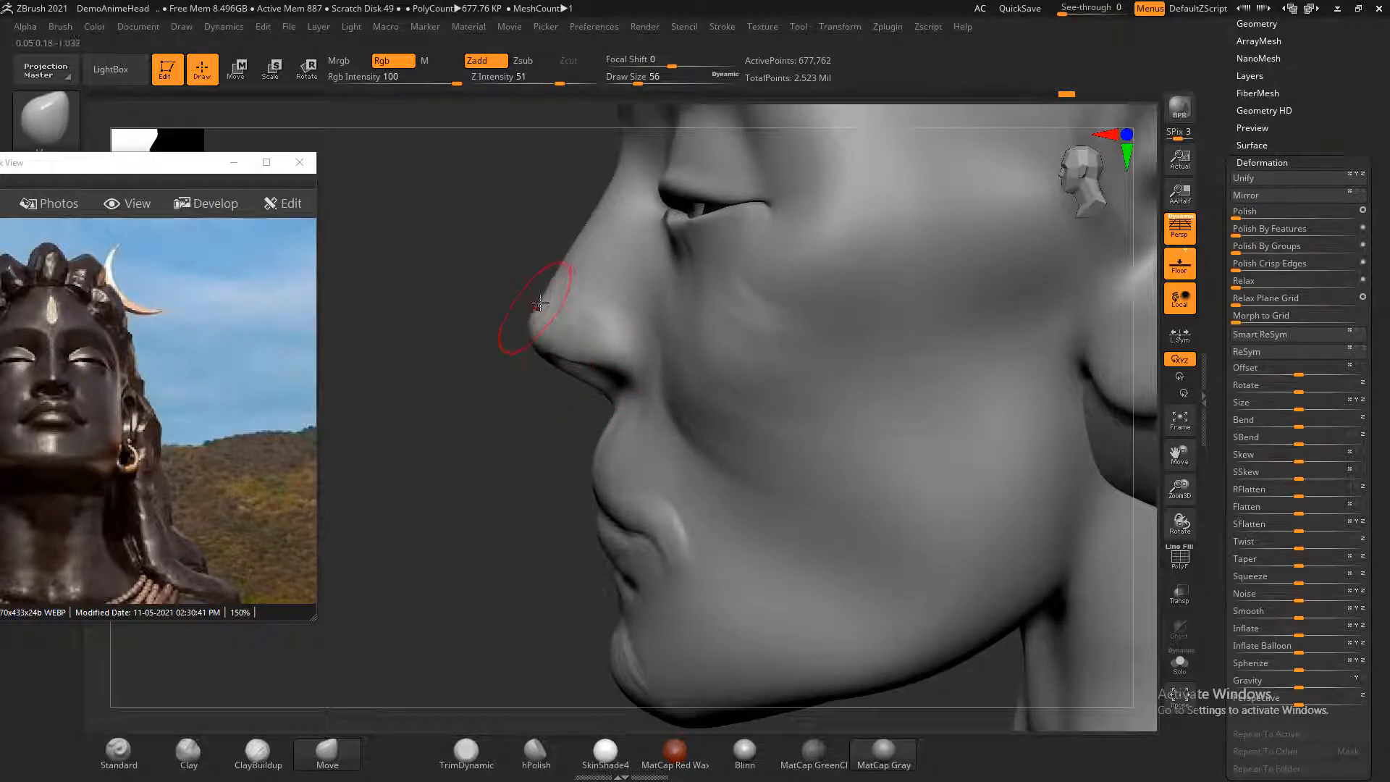
- Smooth the sides of the nose and the philtrum area above the upper lip at draw size 56
drag(435, 425, 622, 408)
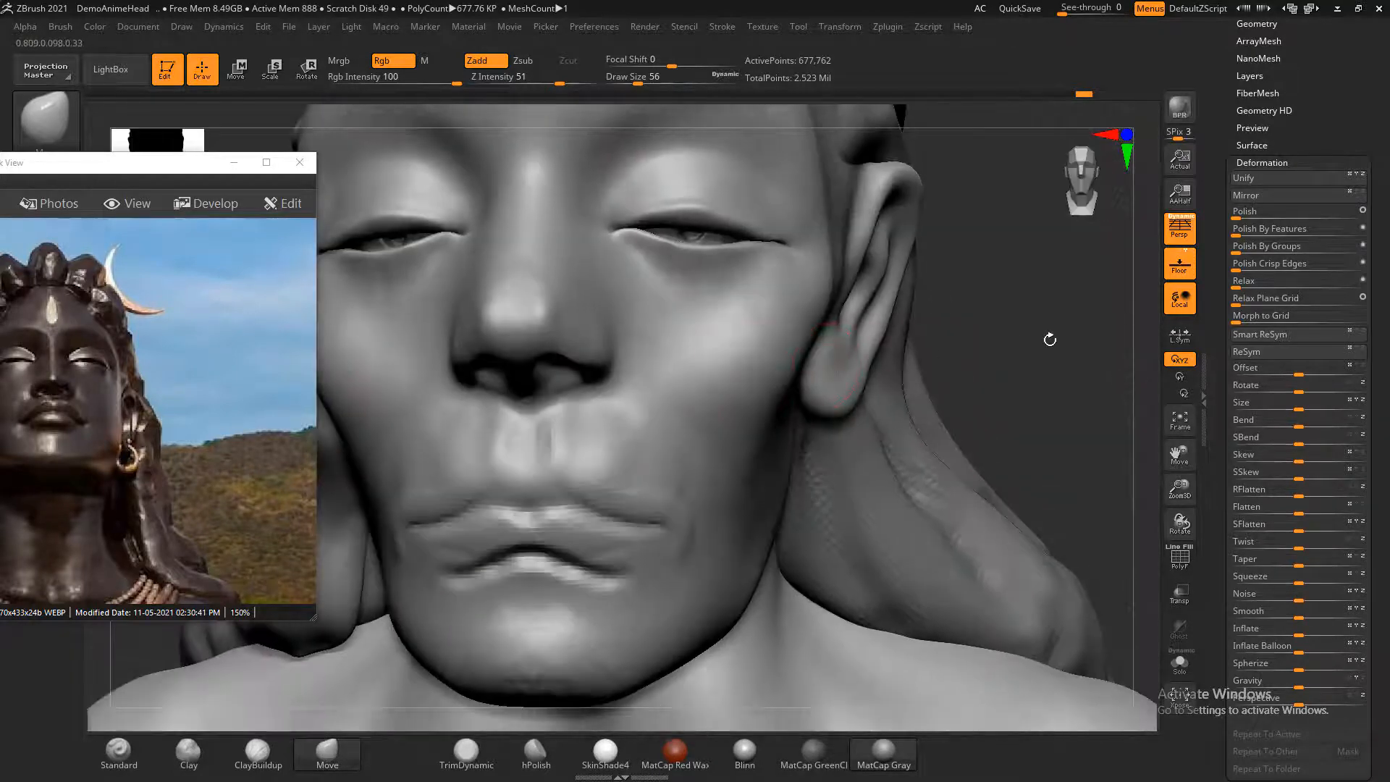
shift+drag(1049, 338, 1005, 350)
shift+drag(528, 302, 510, 348)
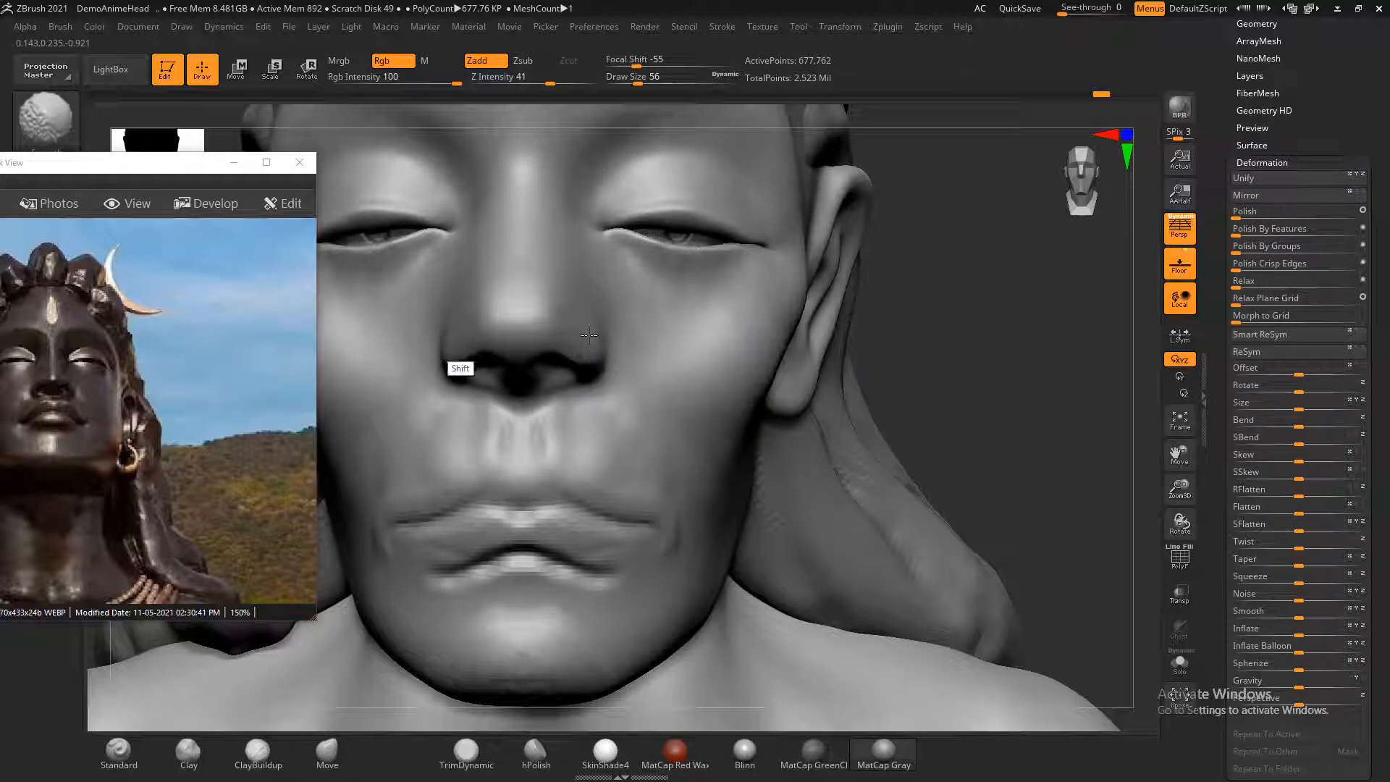
key(b)
key(m)
key(v)
alt+drag(1006, 399, 1001, 378)
shift+drag(568, 455, 465, 412)
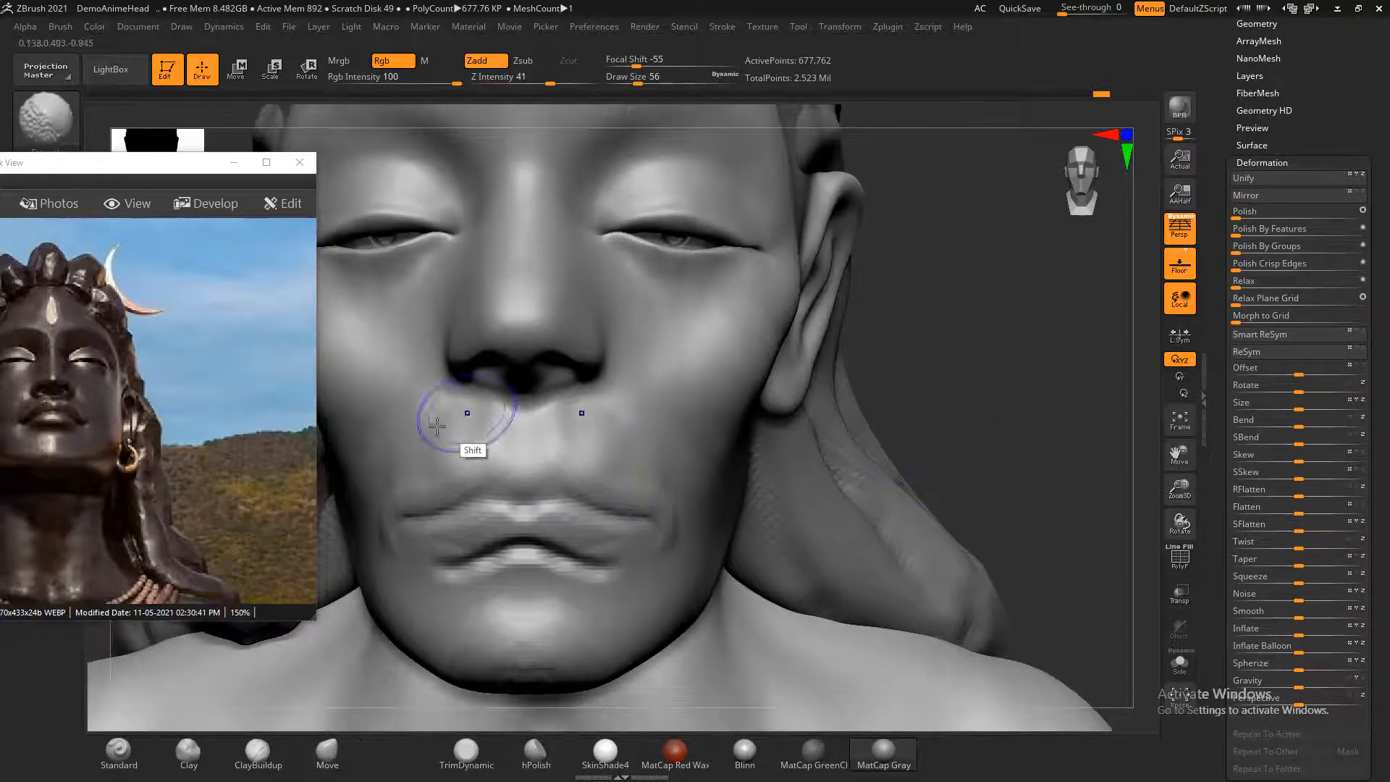
- Set the smoothing intensity to 23 and soften the mouth corners, lip edges and area above the upper lip
shift+drag(550, 83, 529, 84)
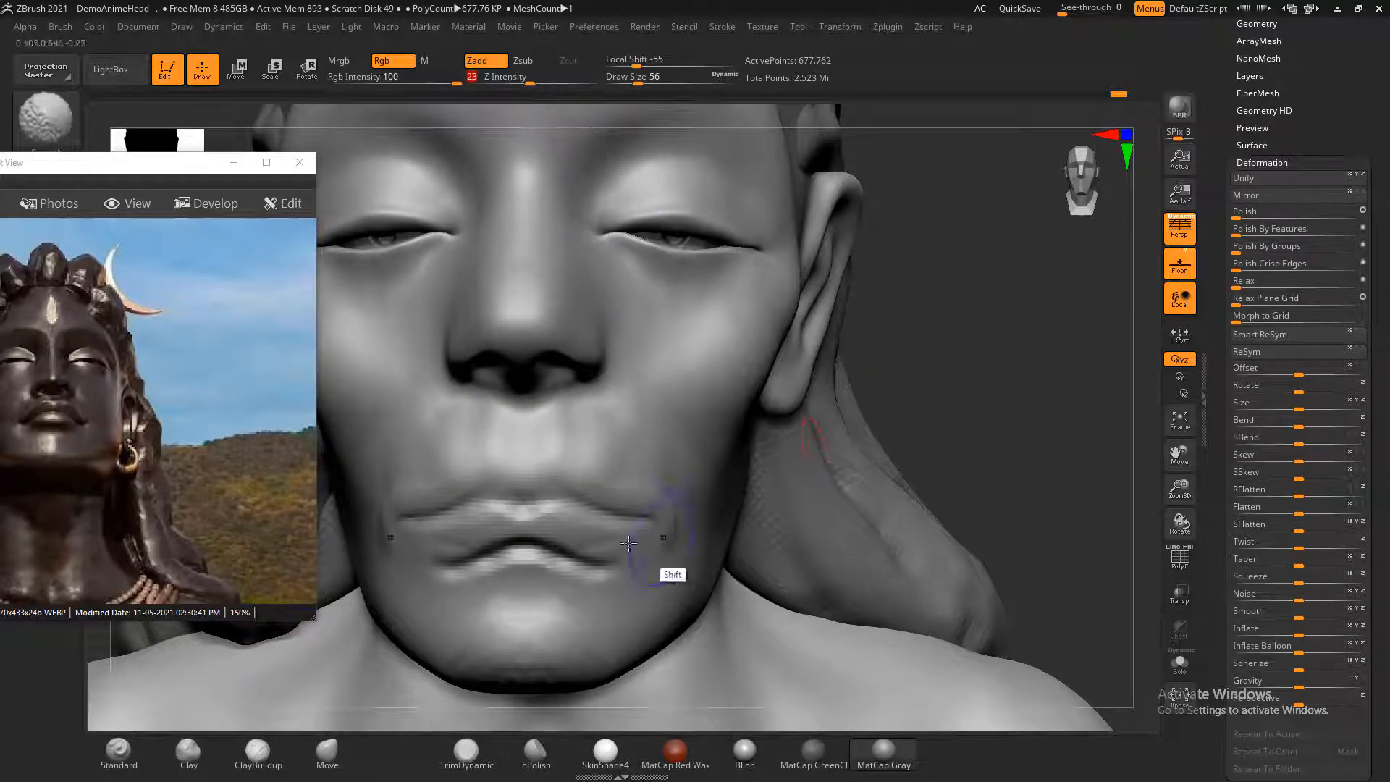
mouse_move(613, 553)
shift+mouse_down()
mouse_move(649, 514)
mouse_move(451, 490)
mouse_move(378, 515)
mouse_move(592, 440)
mouse_move(486, 435)
shift+mouse_up()
alt+drag(1033, 361, 999, 406)
mouse_move(938, 366)
alt+mouse_down()
mouse_move(962, 394)
mouse_move(952, 359)
alt+mouse_up()
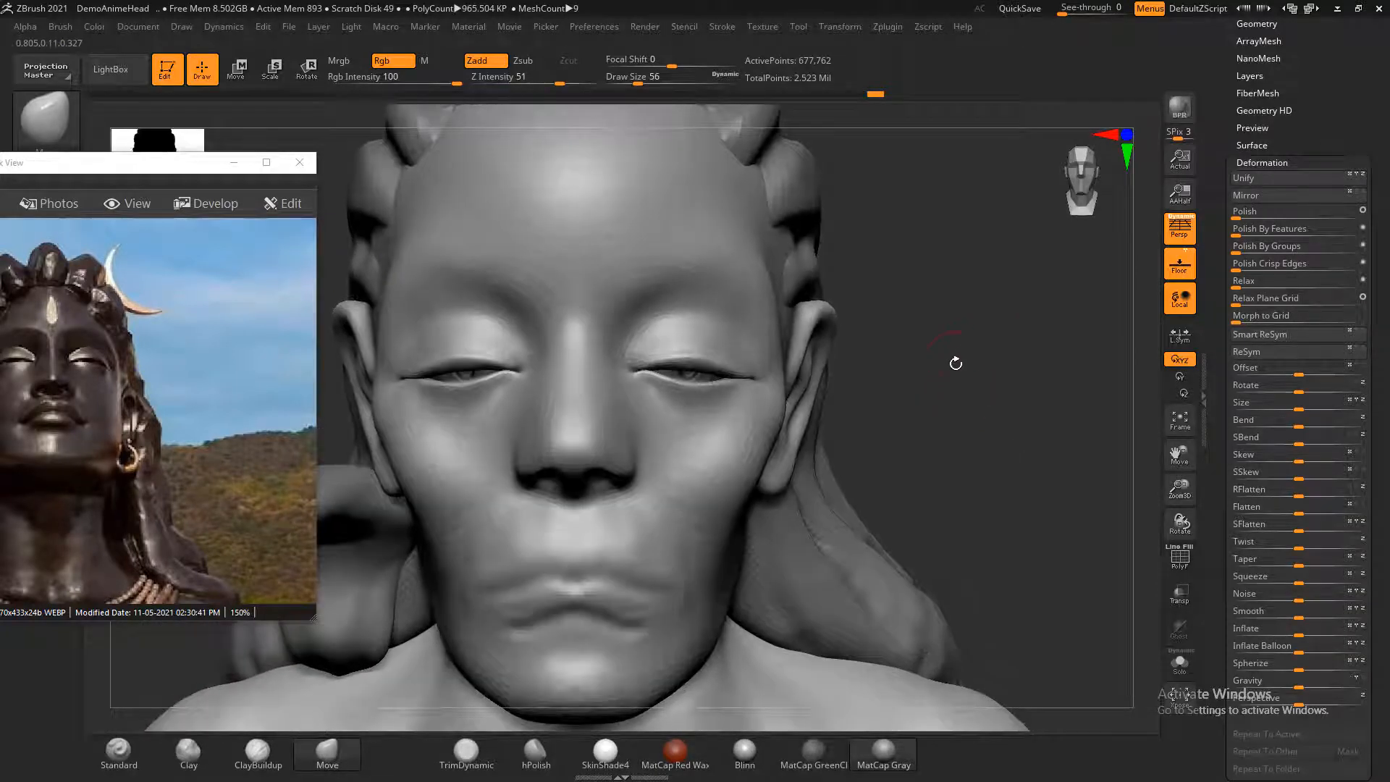
- Define the brow ridges with ClayBuildup at draw size 56, then smooth the brows and the side of the nose
click(257, 752)
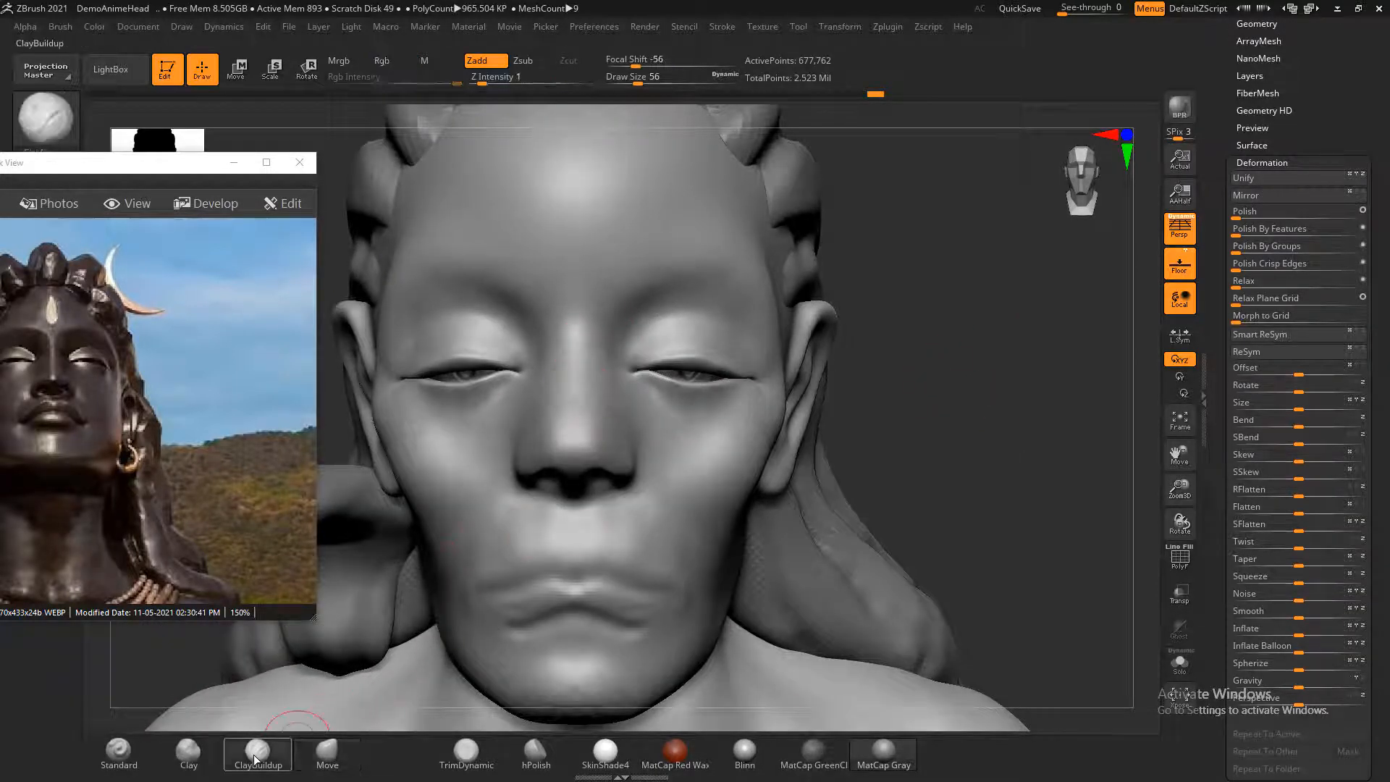
alt+drag(537, 378, 543, 385)
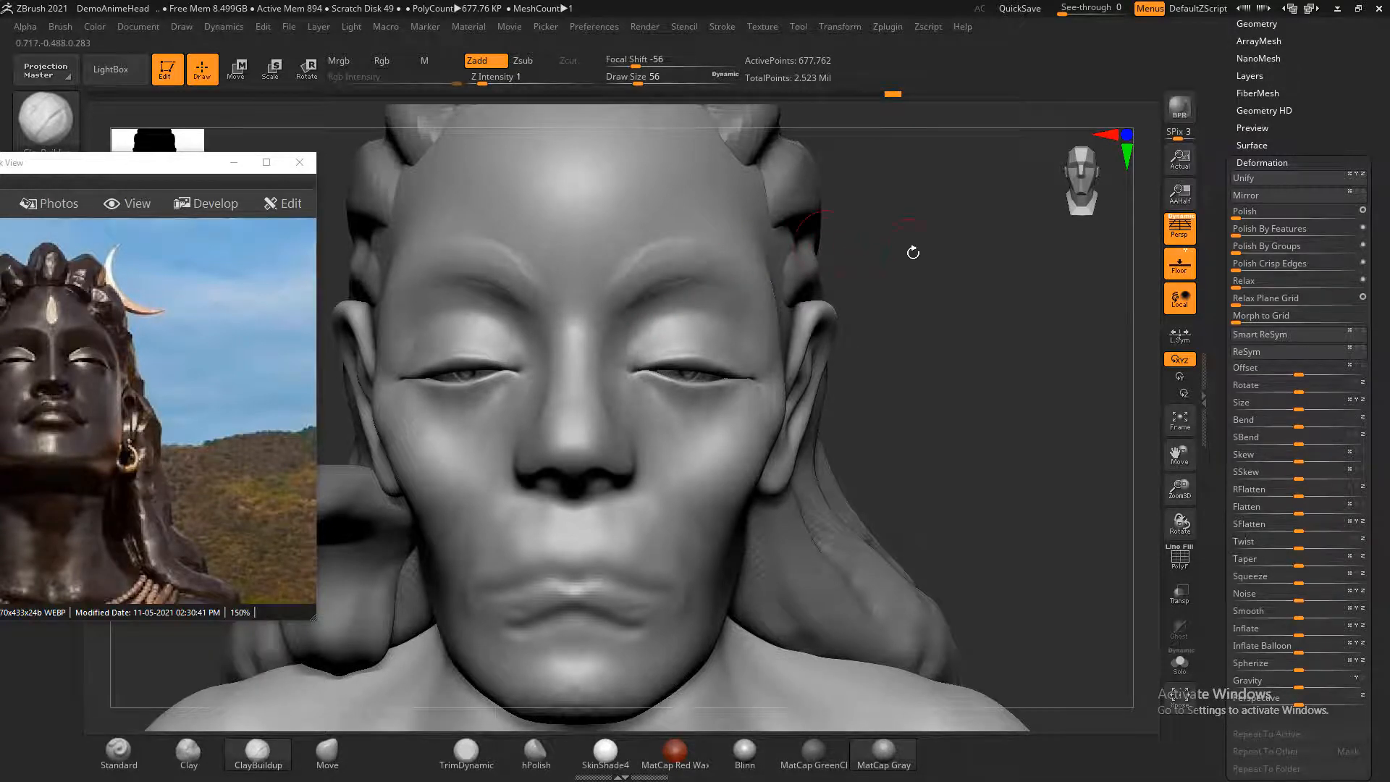
drag(912, 252, 797, 326)
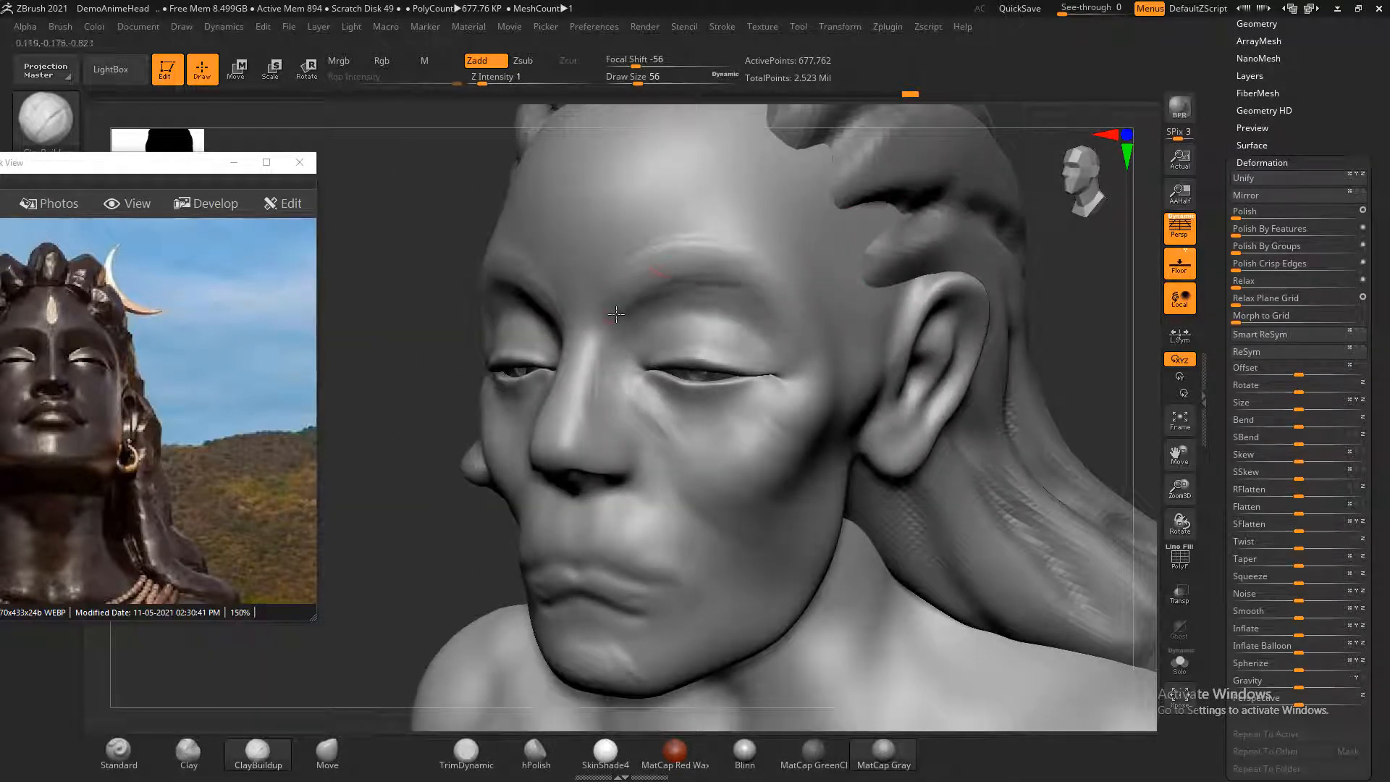
key(shift)
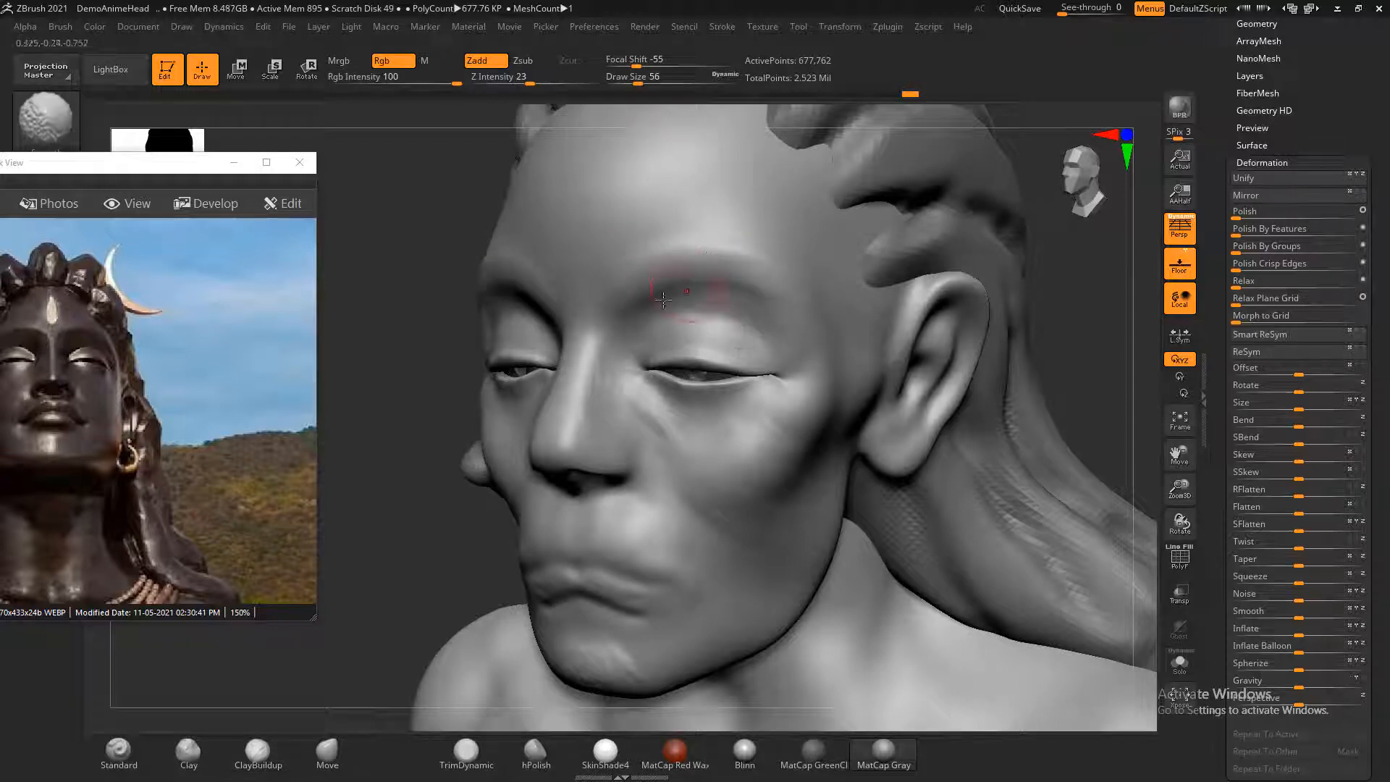
shift+drag(440, 370, 449, 378)
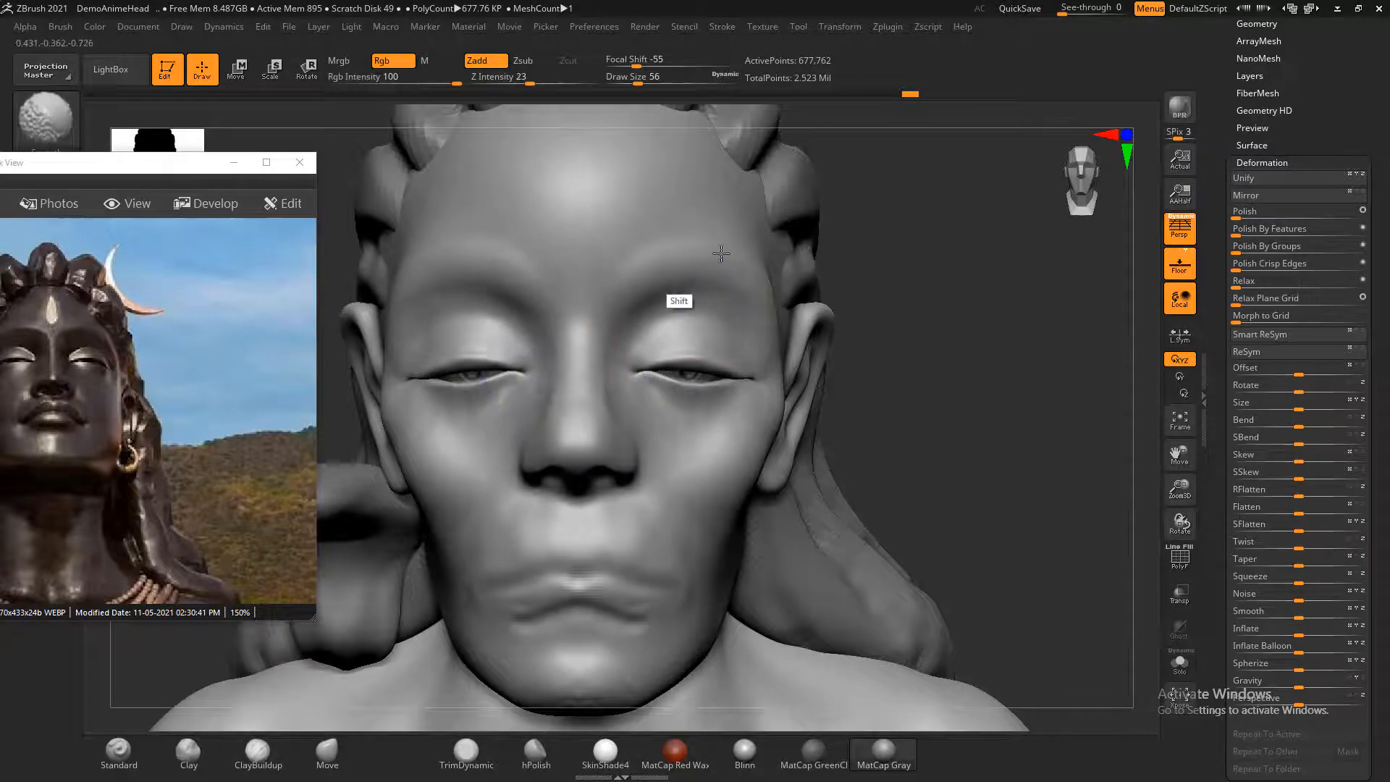
mouse_move(721, 253)
shift+mouse_down()
mouse_move(688, 219)
mouse_move(653, 267)
mouse_move(612, 274)
mouse_move(636, 262)
shift+mouse_up()
mouse_move(542, 440)
shift+mouse_down()
mouse_move(533, 382)
mouse_move(513, 465)
shift+mouse_up()
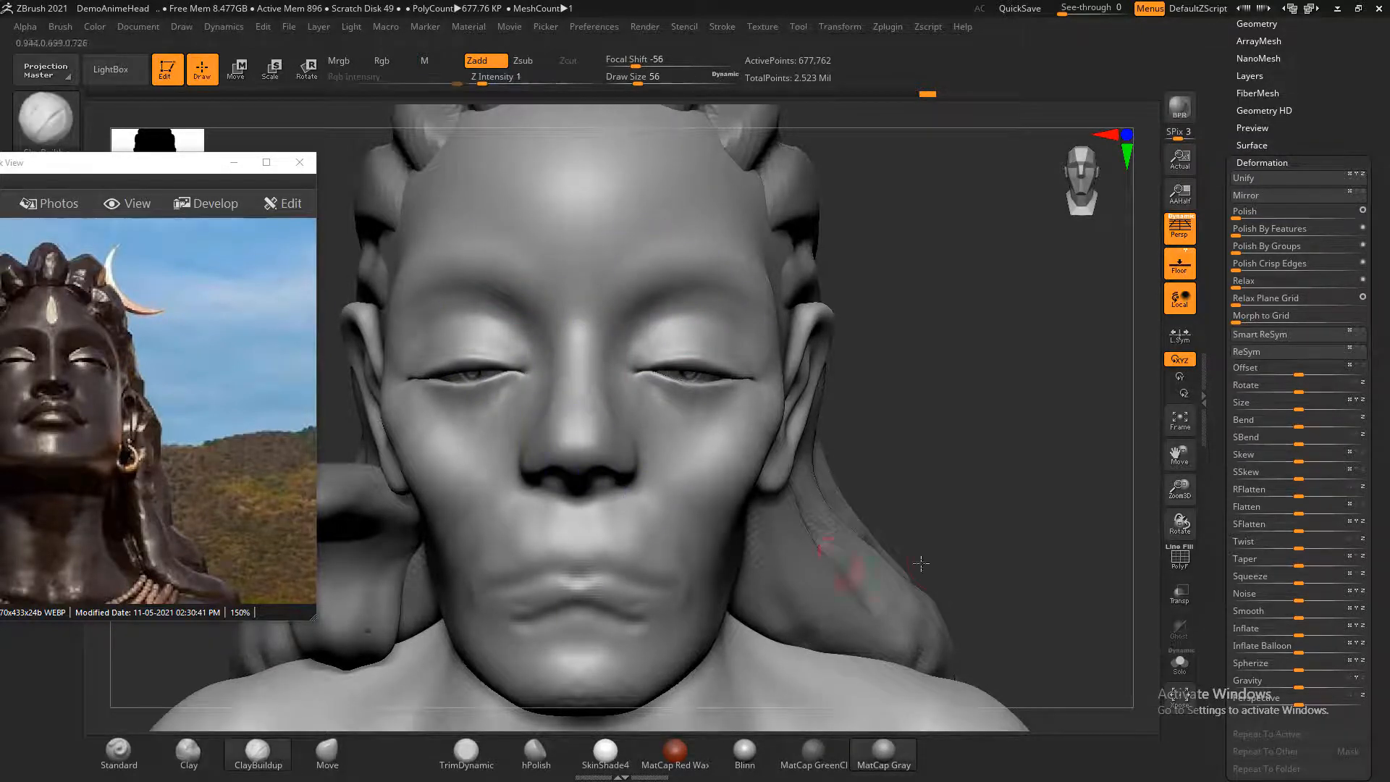
- Add volume along the nose bridge with ClayBuildup at draw size 40
mouse_move(1005, 509)
mouse_down()
mouse_move(977, 524)
mouse_move(1000, 476)
mouse_up()
click(392, 203)
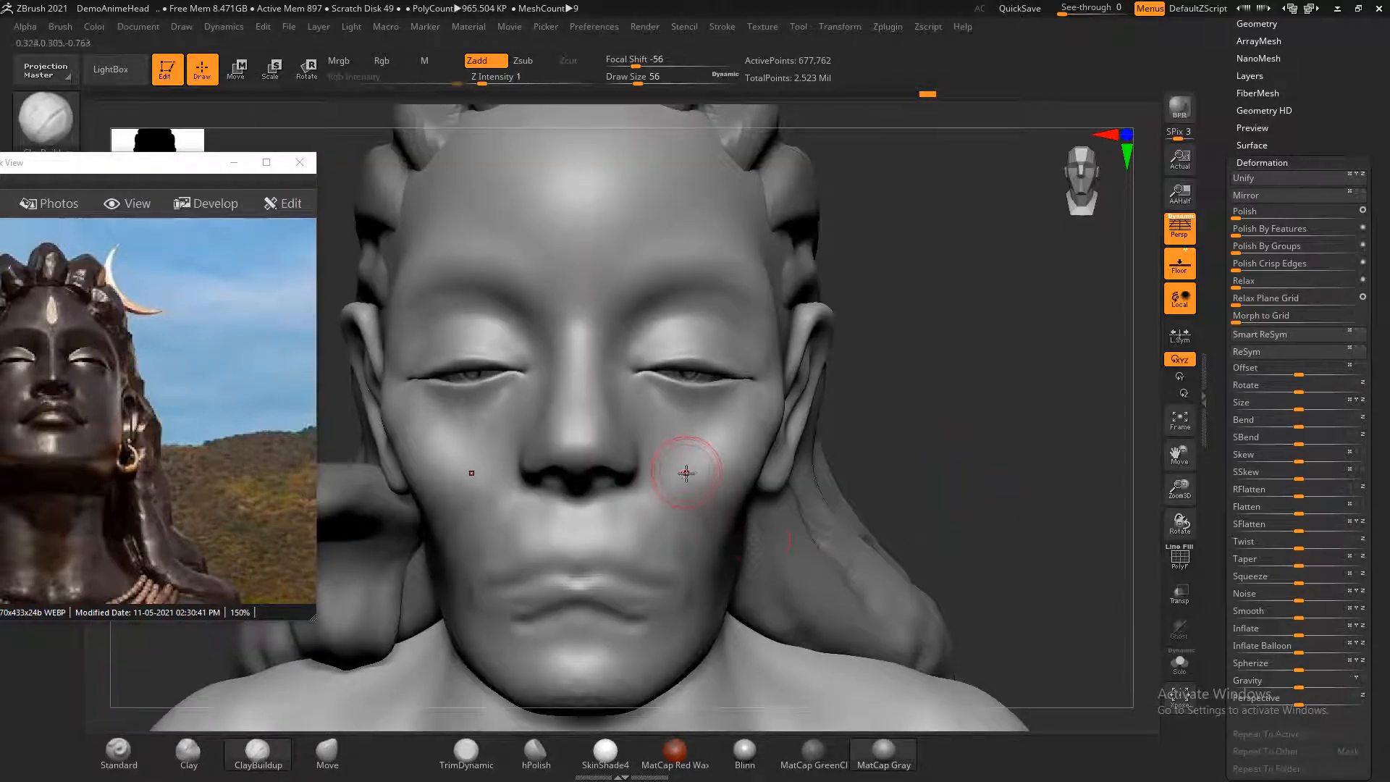
key(bracketleft)
drag(588, 430, 577, 403)
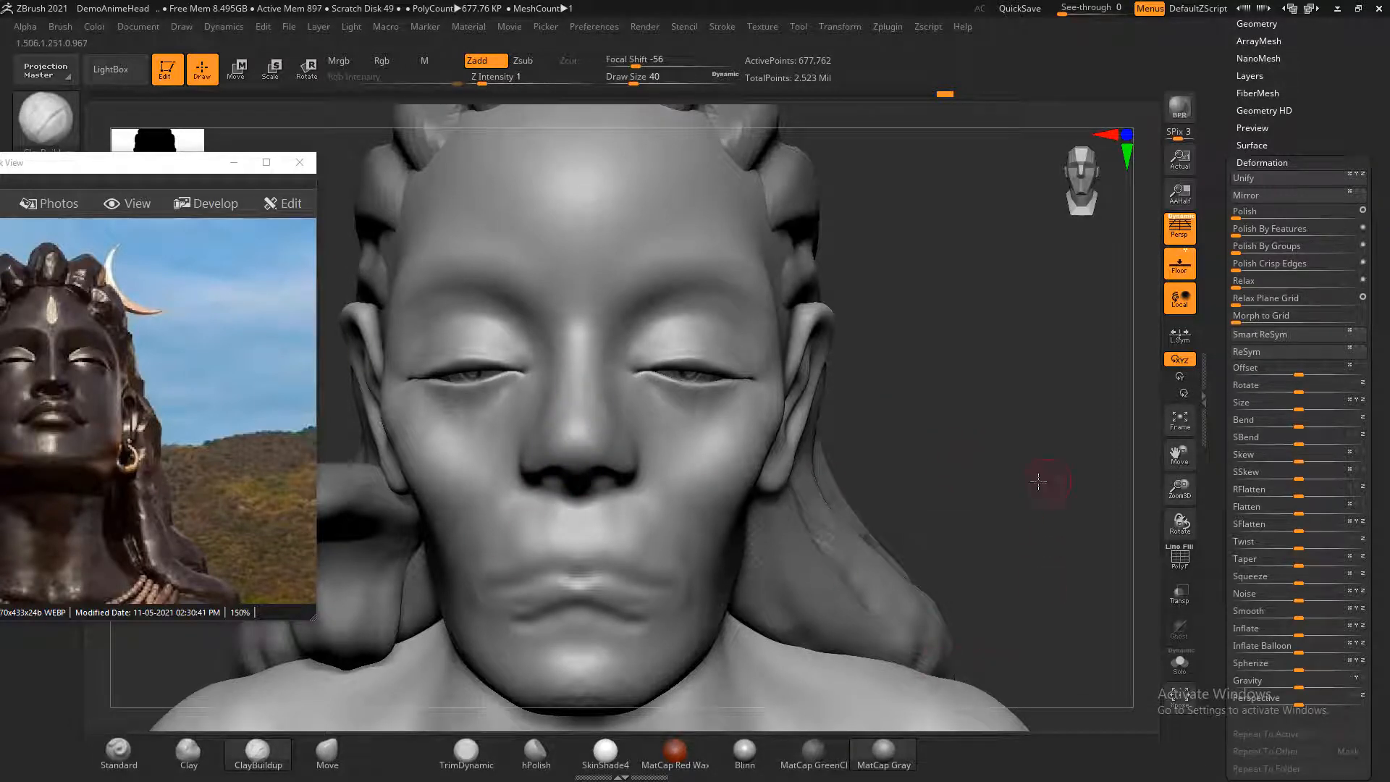
- Turn the head to profile, switch the reference viewer to the side-angle statue photo and enlarge its face to 300%
drag(1038, 481, 671, 546)
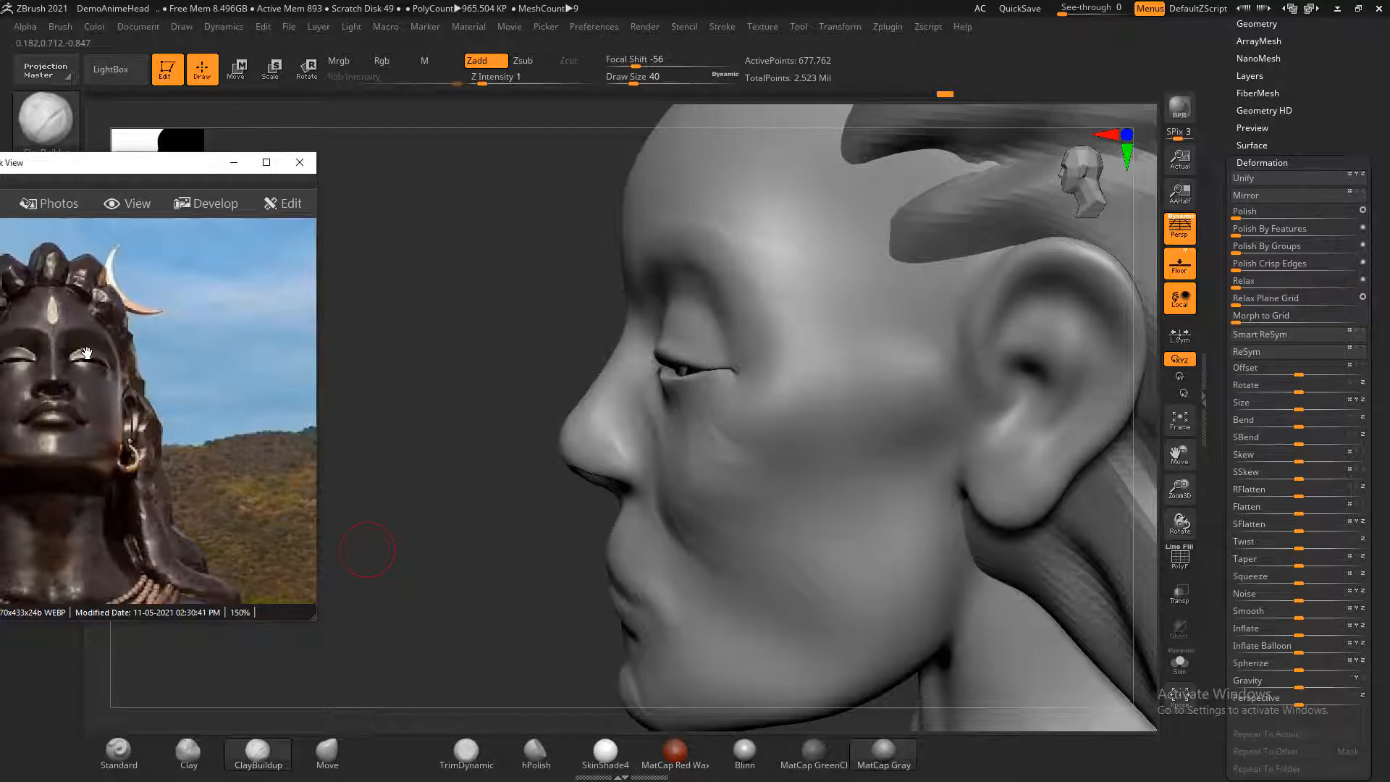
scroll(90, 360, down, 1)
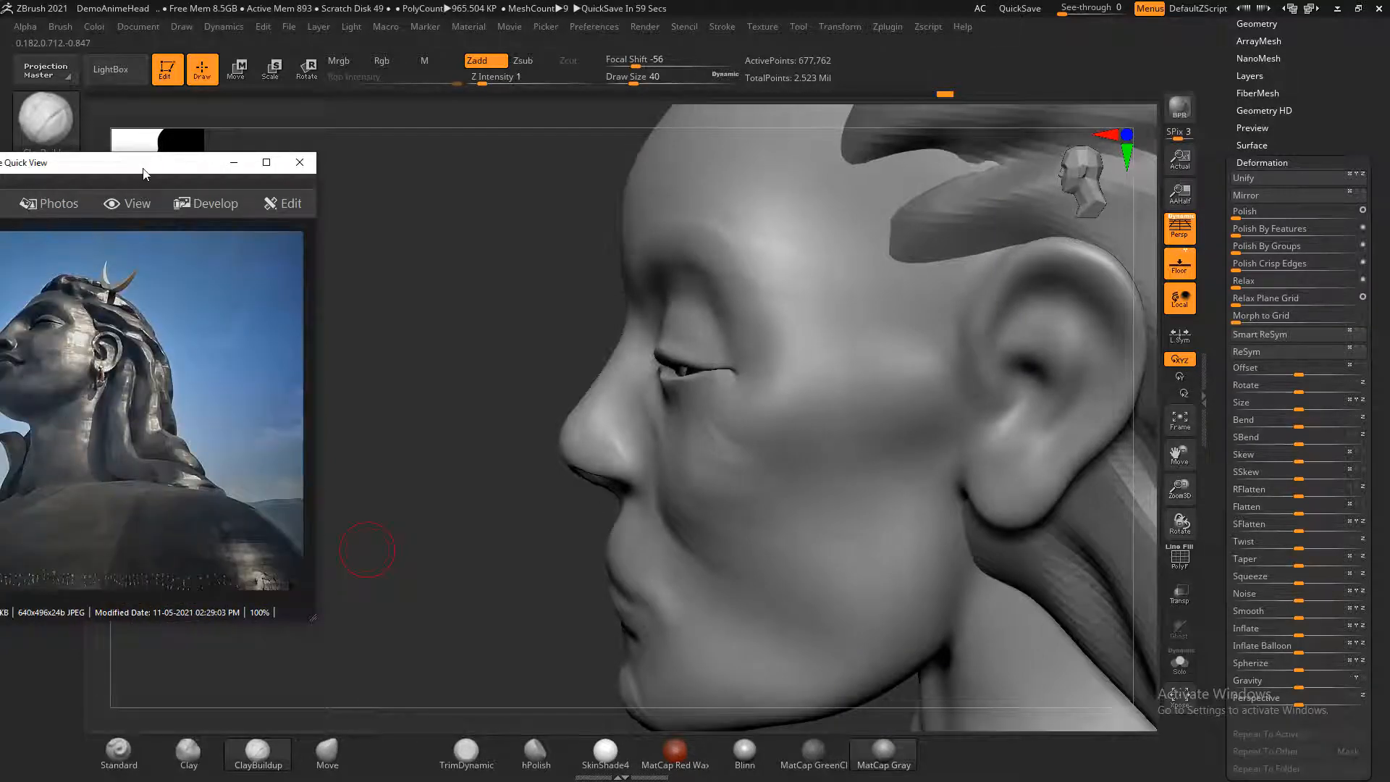
drag(144, 172, 202, 172)
ctrl+scroll(151, 352, up, 2)
drag(102, 357, 217, 464)
- Mask the upper lip from corner to corner in front view at draw size 40
mouse_move(443, 503)
mouse_down()
mouse_move(468, 524)
mouse_move(487, 444)
mouse_move(496, 481)
mouse_move(485, 425)
mouse_move(484, 450)
mouse_move(543, 455)
mouse_up()
ctrl+drag(675, 556, 563, 524)
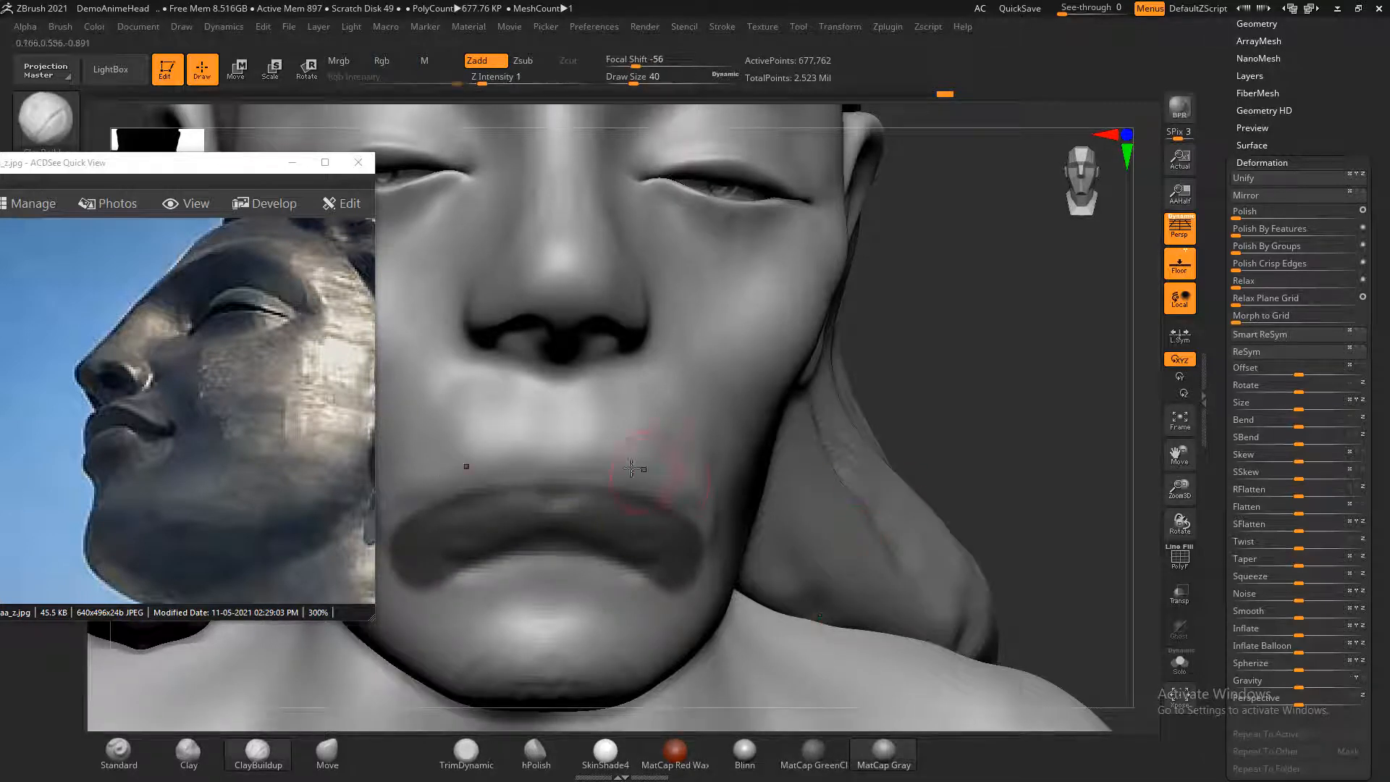
- Pull the area above the masked upper lip forward in profile with the Move brush at draw size 64
key(ctrl)
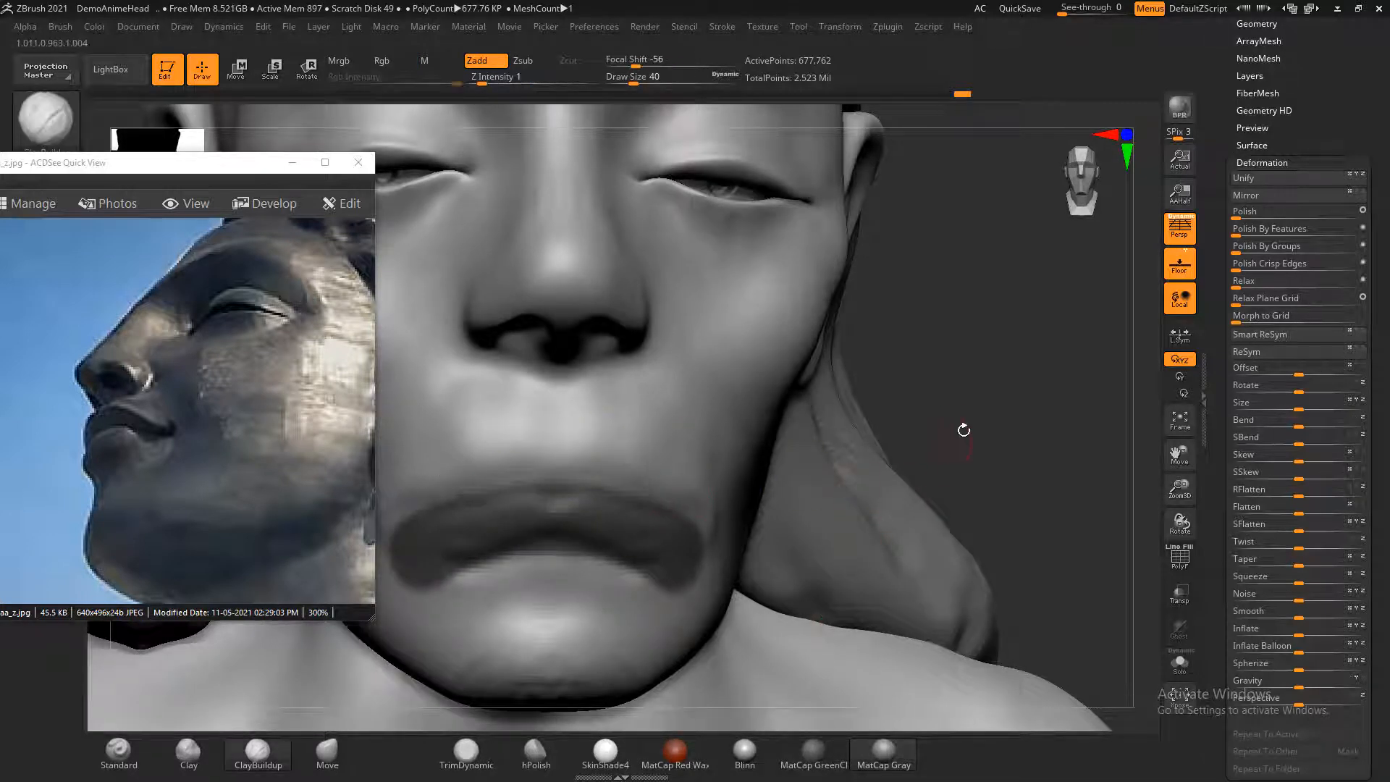
mouse_move(961, 428)
mouse_down()
mouse_move(506, 574)
mouse_move(568, 553)
mouse_up()
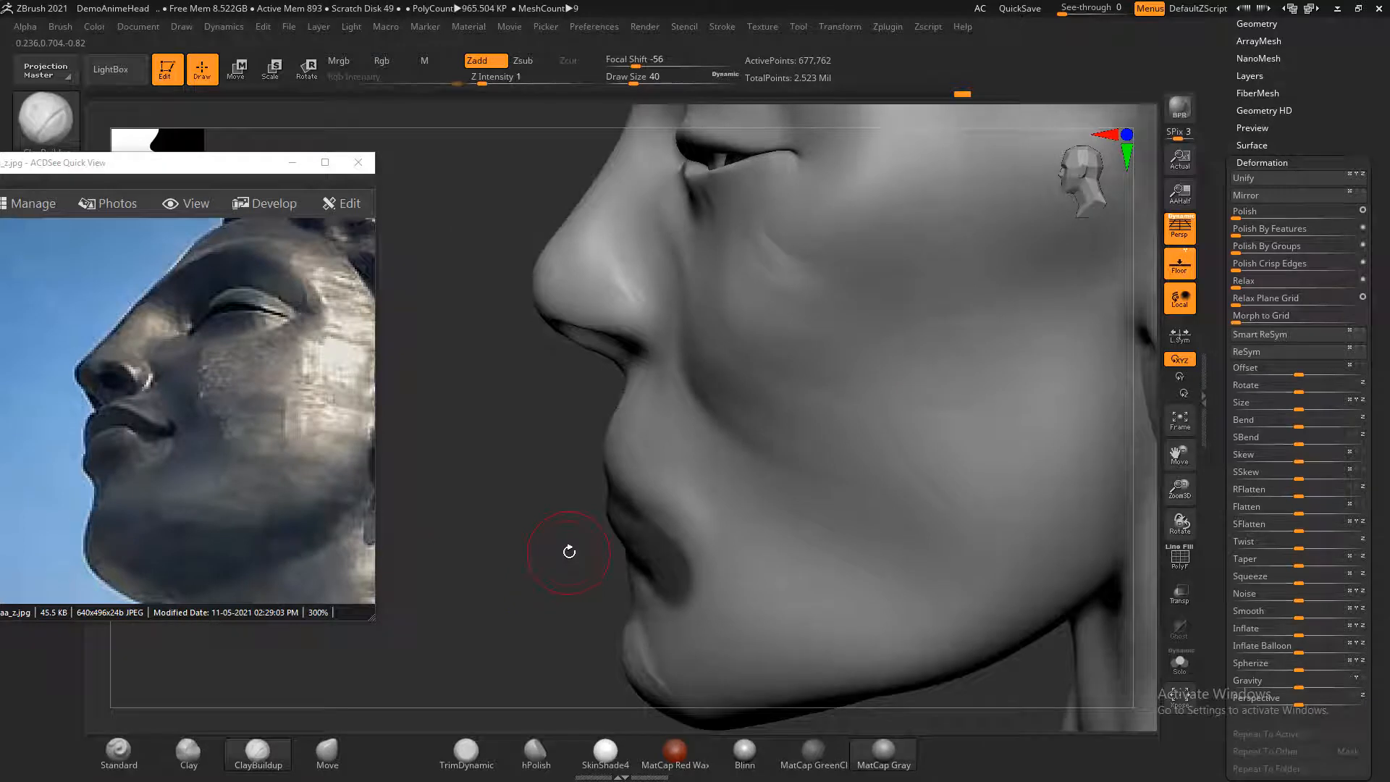
click(327, 752)
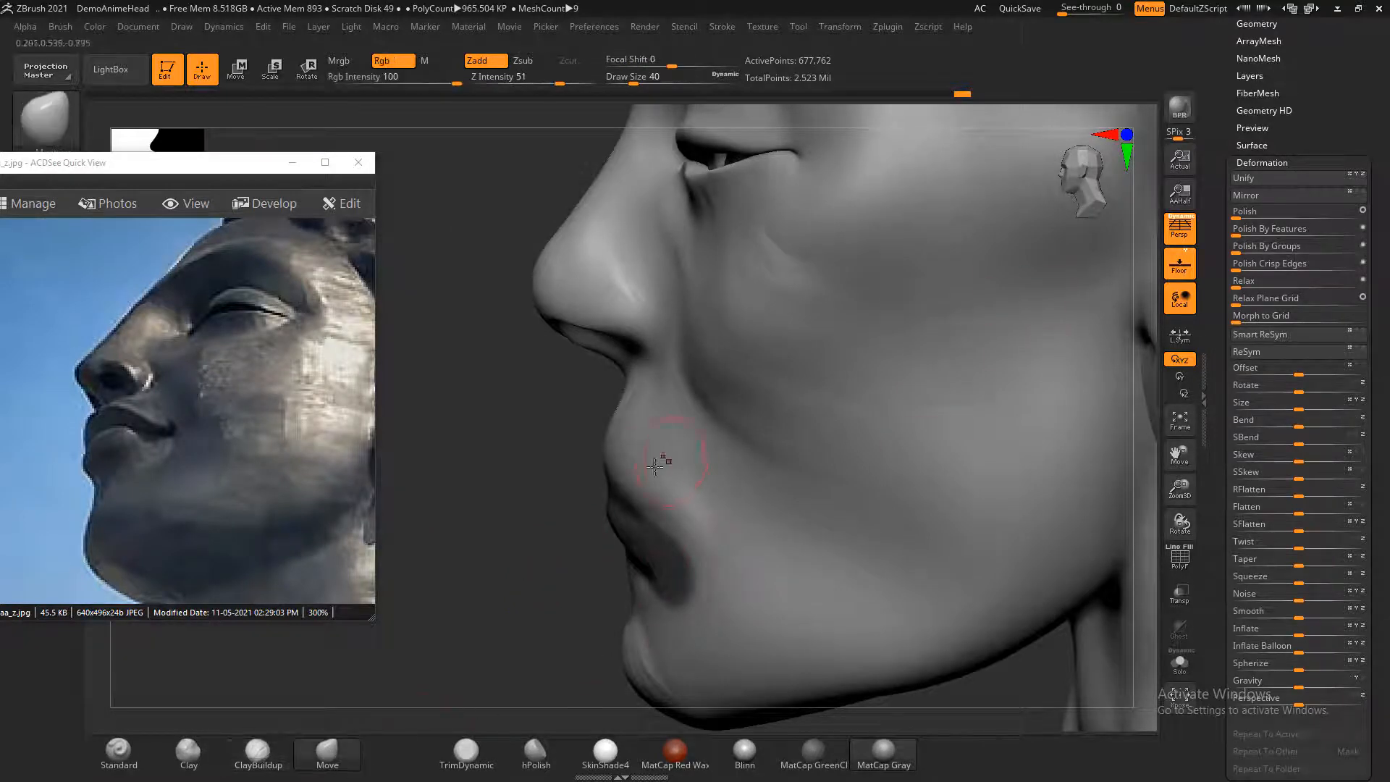
drag(609, 440, 601, 442)
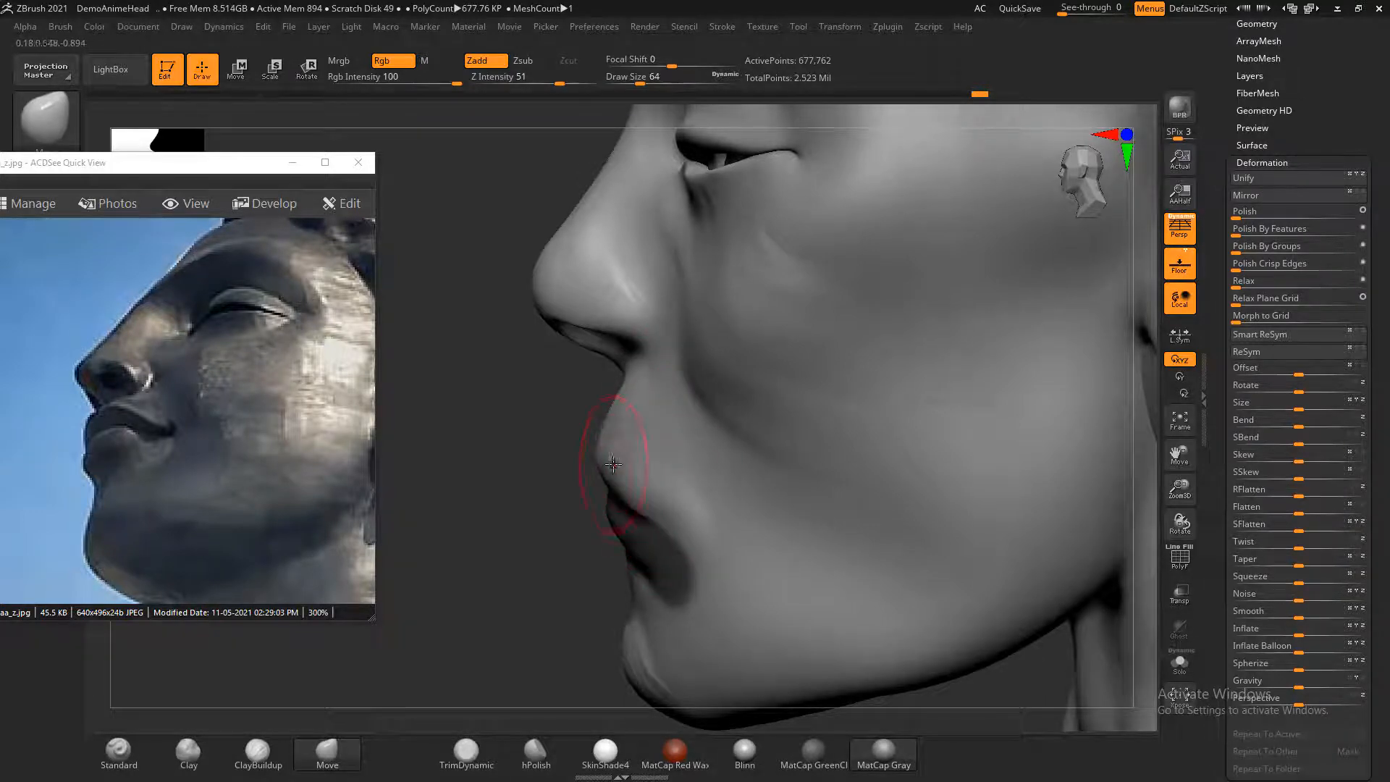
mouse_move(534, 505)
mouse_down()
mouse_move(789, 354)
mouse_move(507, 467)
mouse_up()
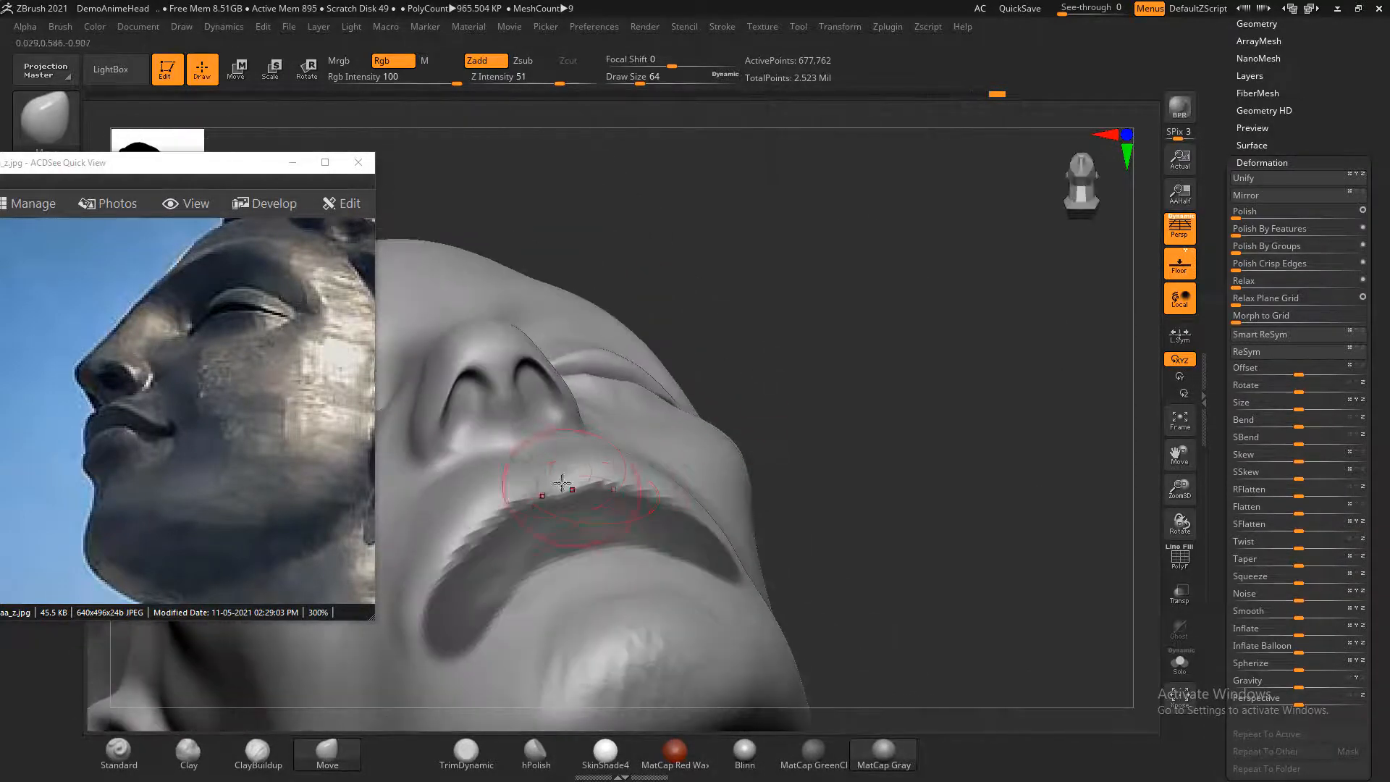
mouse_move(801, 367)
mouse_down()
mouse_move(850, 366)
mouse_move(916, 405)
mouse_up()
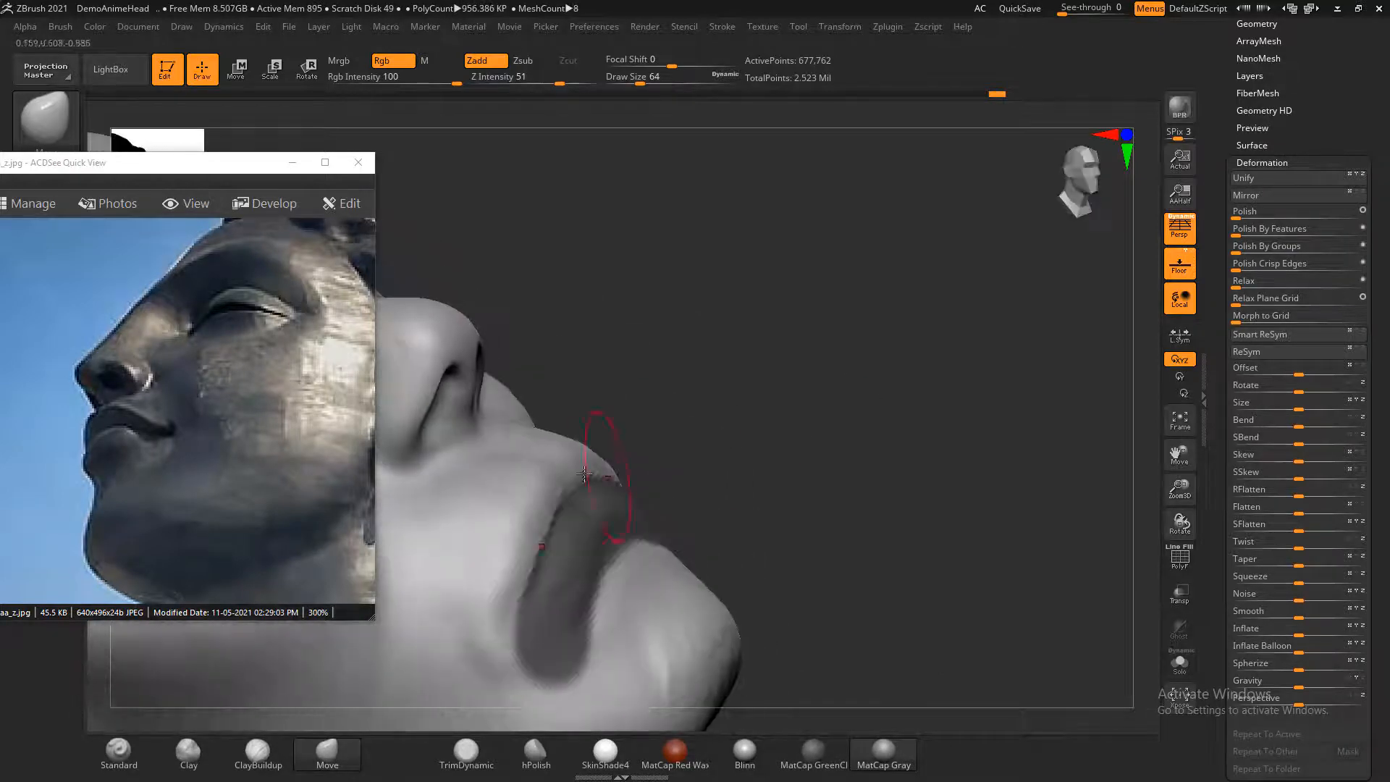
- Invert the lip mask and reshape the upper lip in front view with Move at draw size 52
drag(810, 363, 670, 546)
mouse_move(496, 632)
mouse_down()
mouse_move(500, 663)
mouse_move(432, 642)
mouse_move(571, 450)
mouse_move(555, 502)
mouse_move(934, 363)
mouse_move(783, 482)
mouse_up()
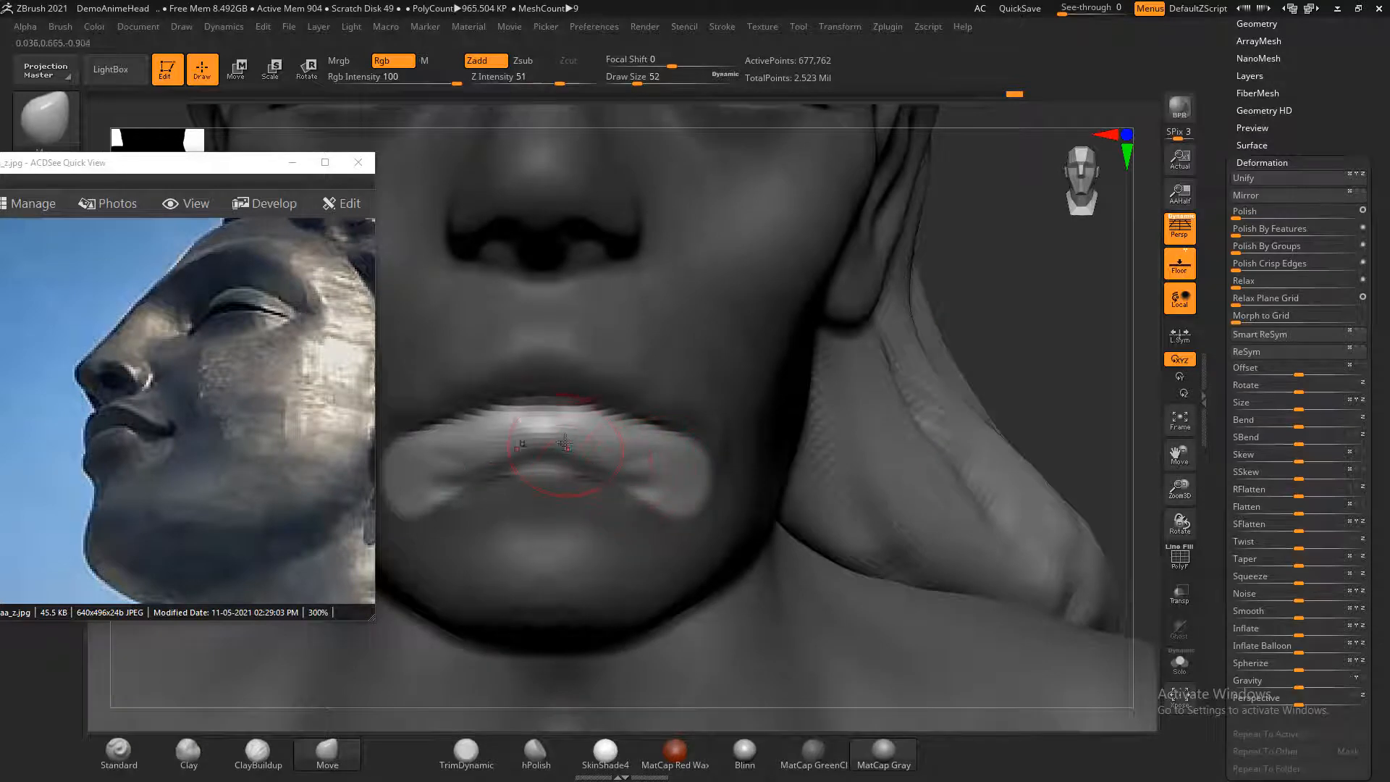
mouse_move(565, 442)
mouse_down()
mouse_move(511, 465)
mouse_move(456, 461)
mouse_up()
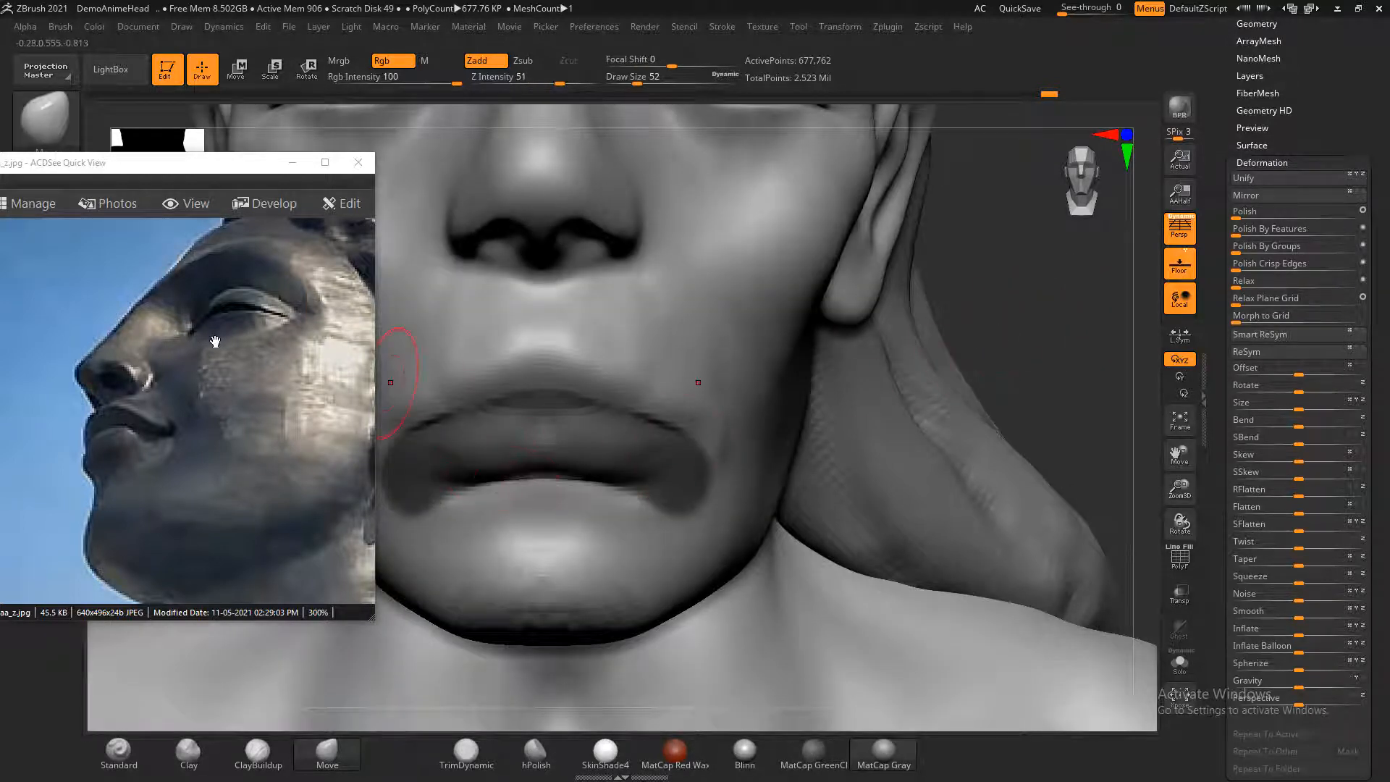
- Browse the reference photos to the three-quarter view of the statue's face and enlarge it to 150%
scroll(218, 347, down, 3)
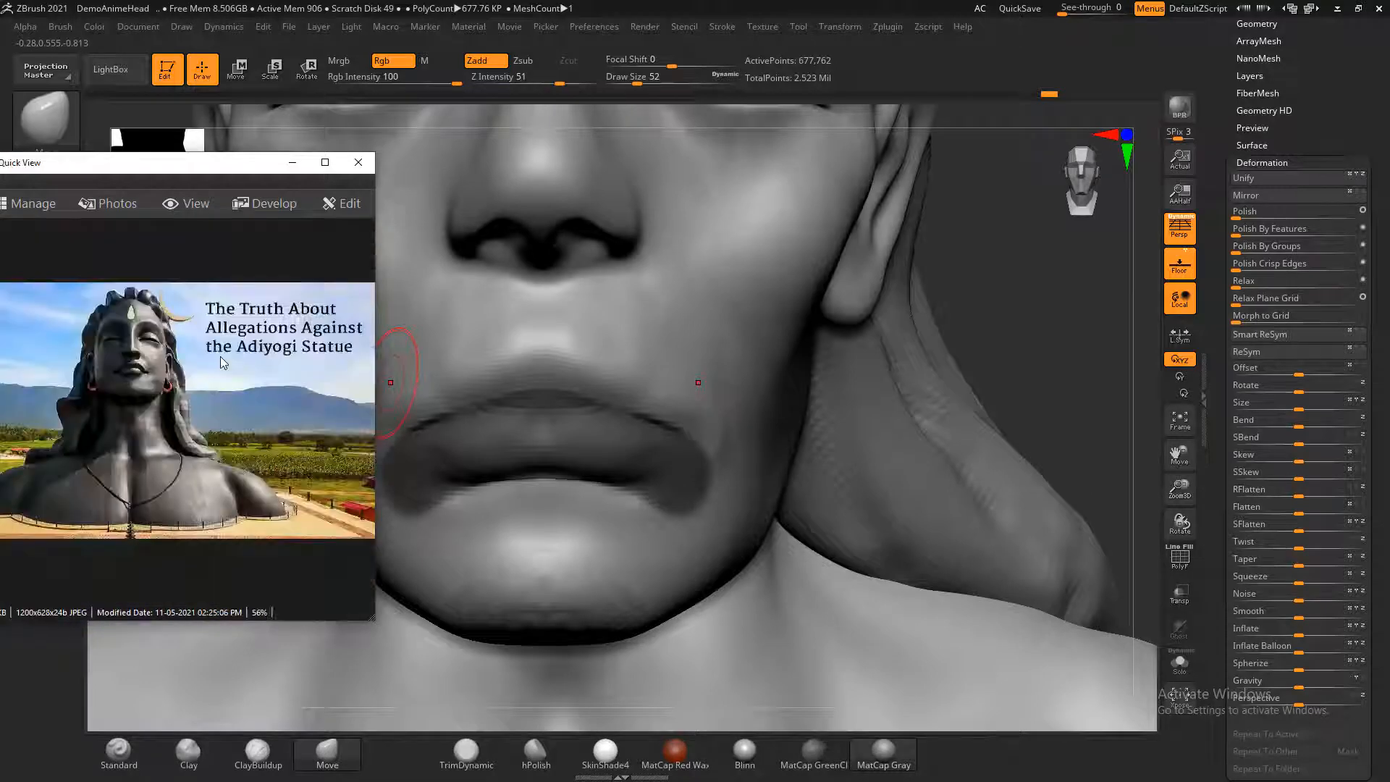
scroll(222, 362, down, 3)
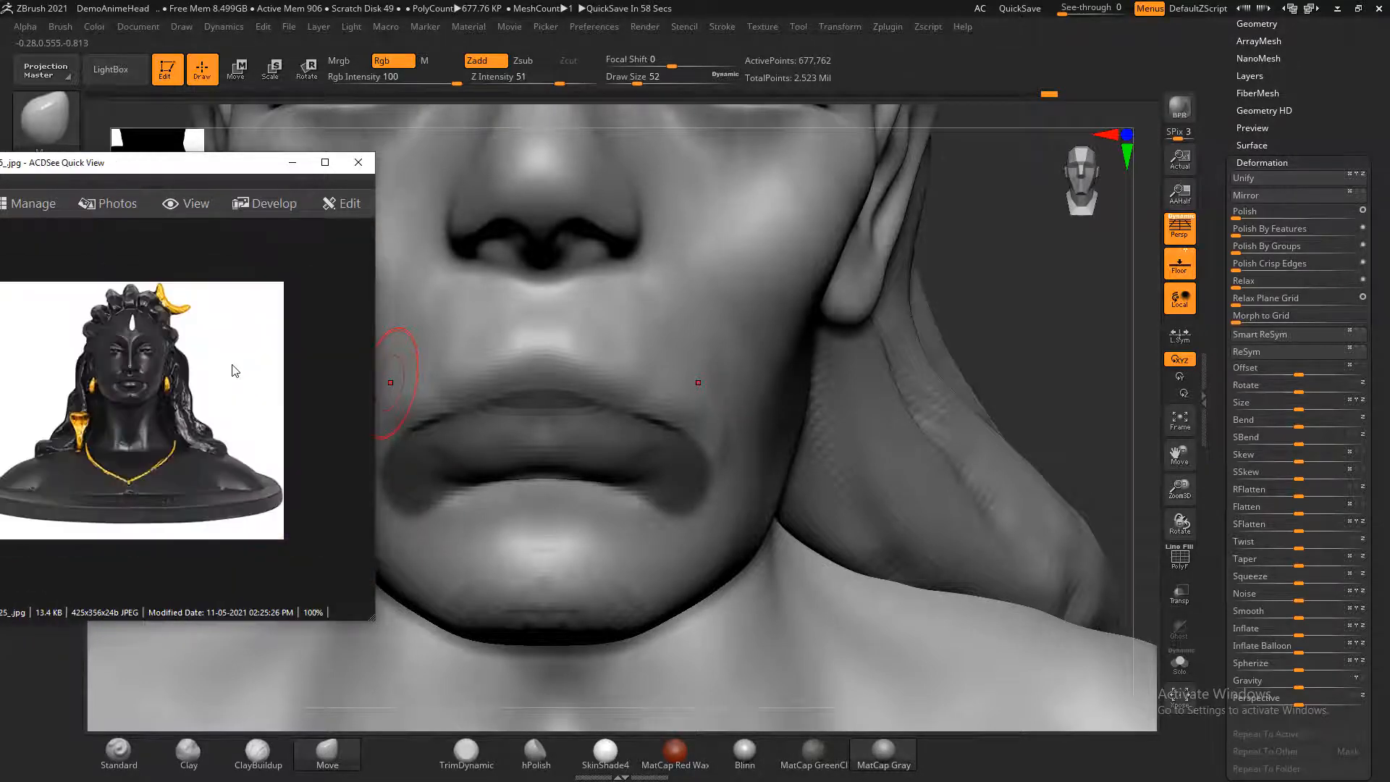
scroll(233, 368, down, 3)
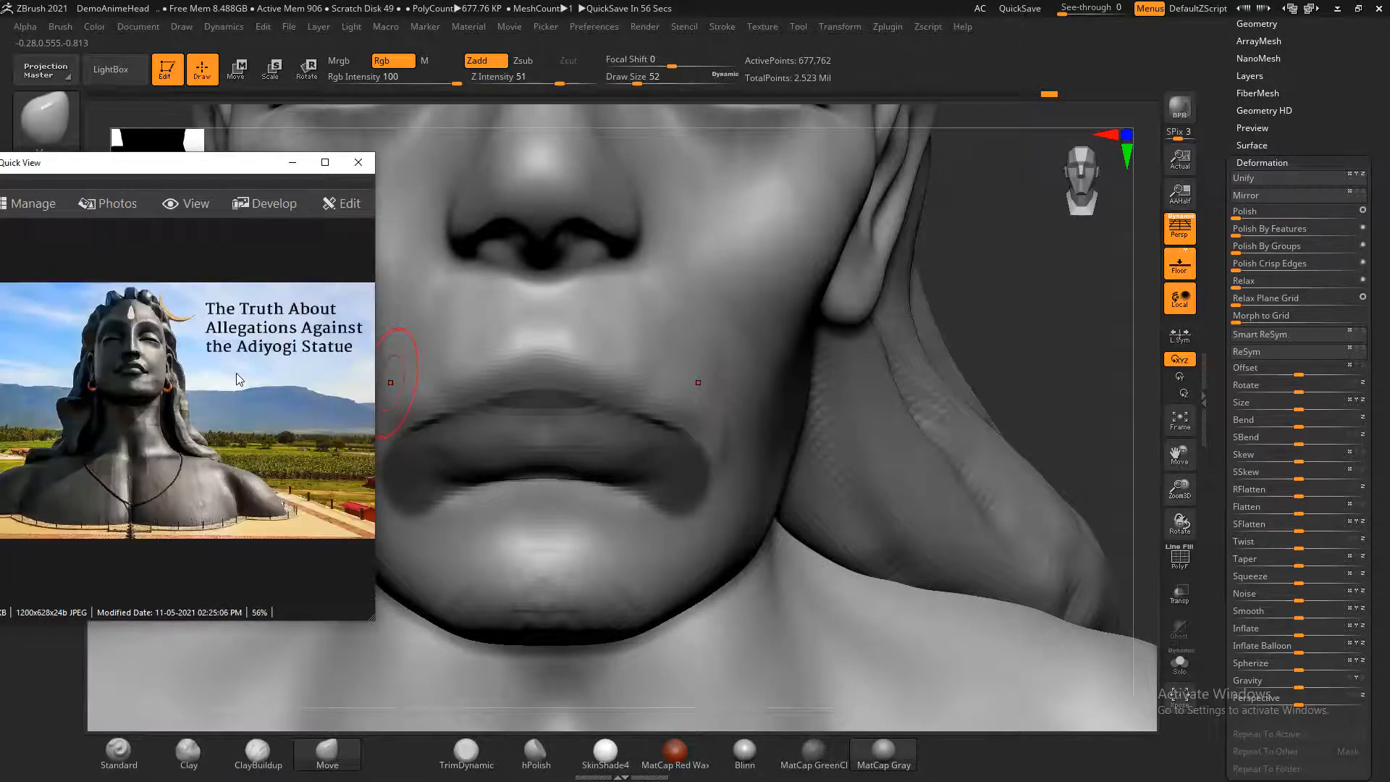
scroll(238, 373, down, 3)
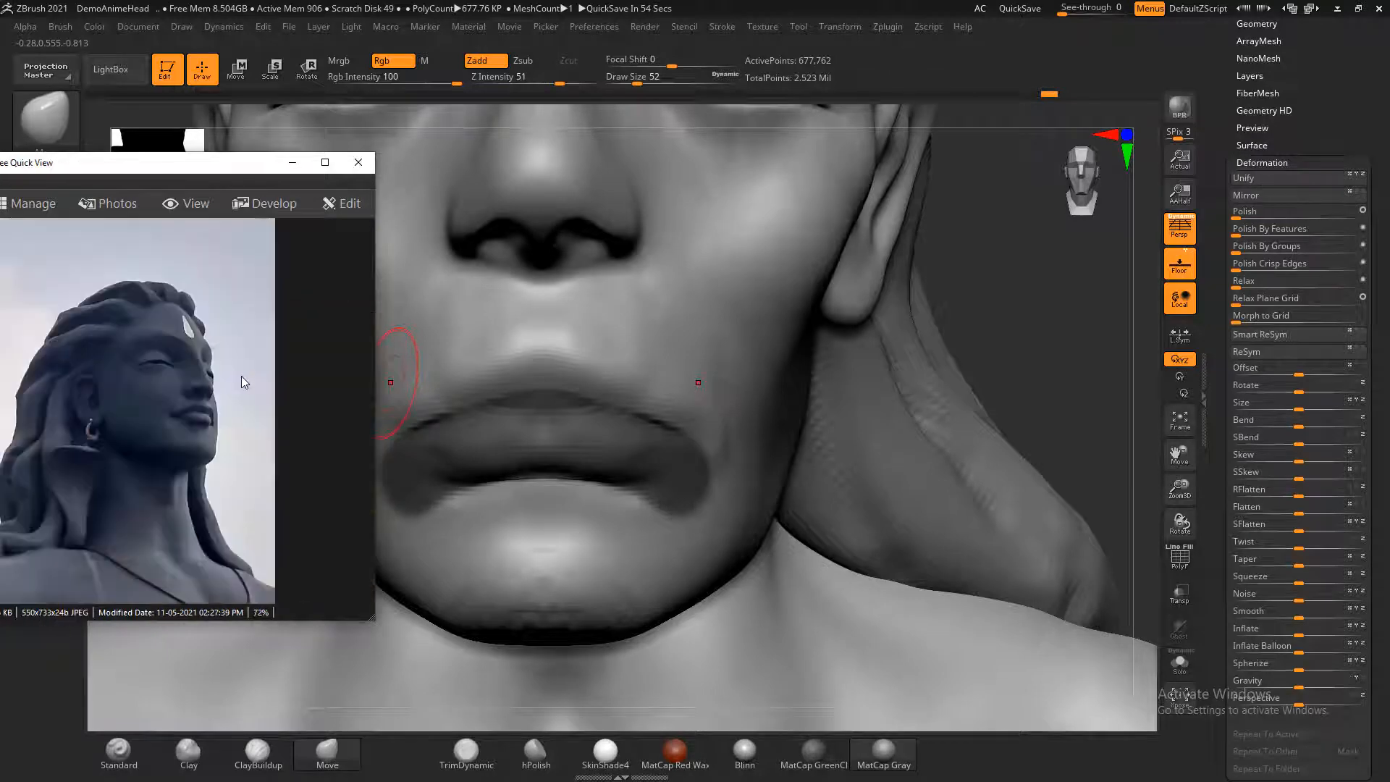
ctrl+scroll(232, 407, up, 3)
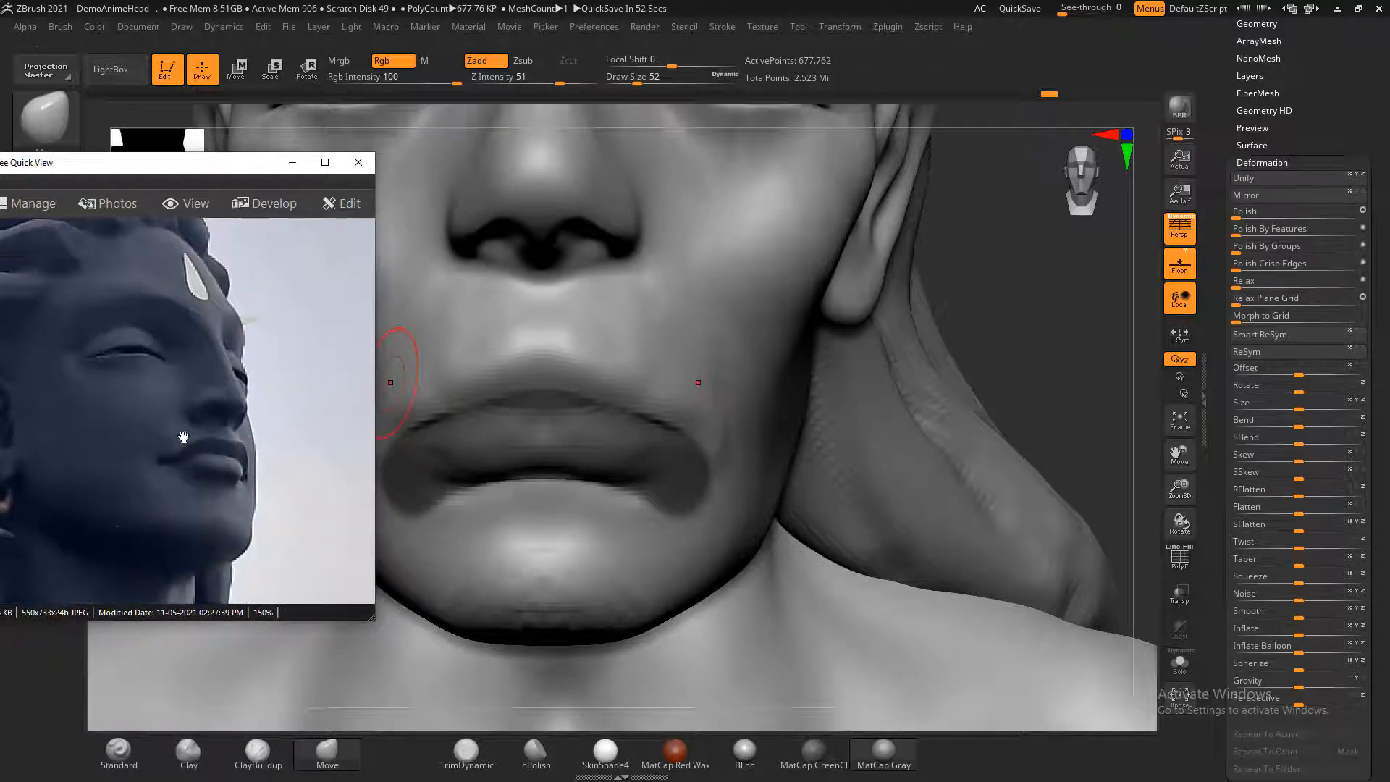
click(1018, 311)
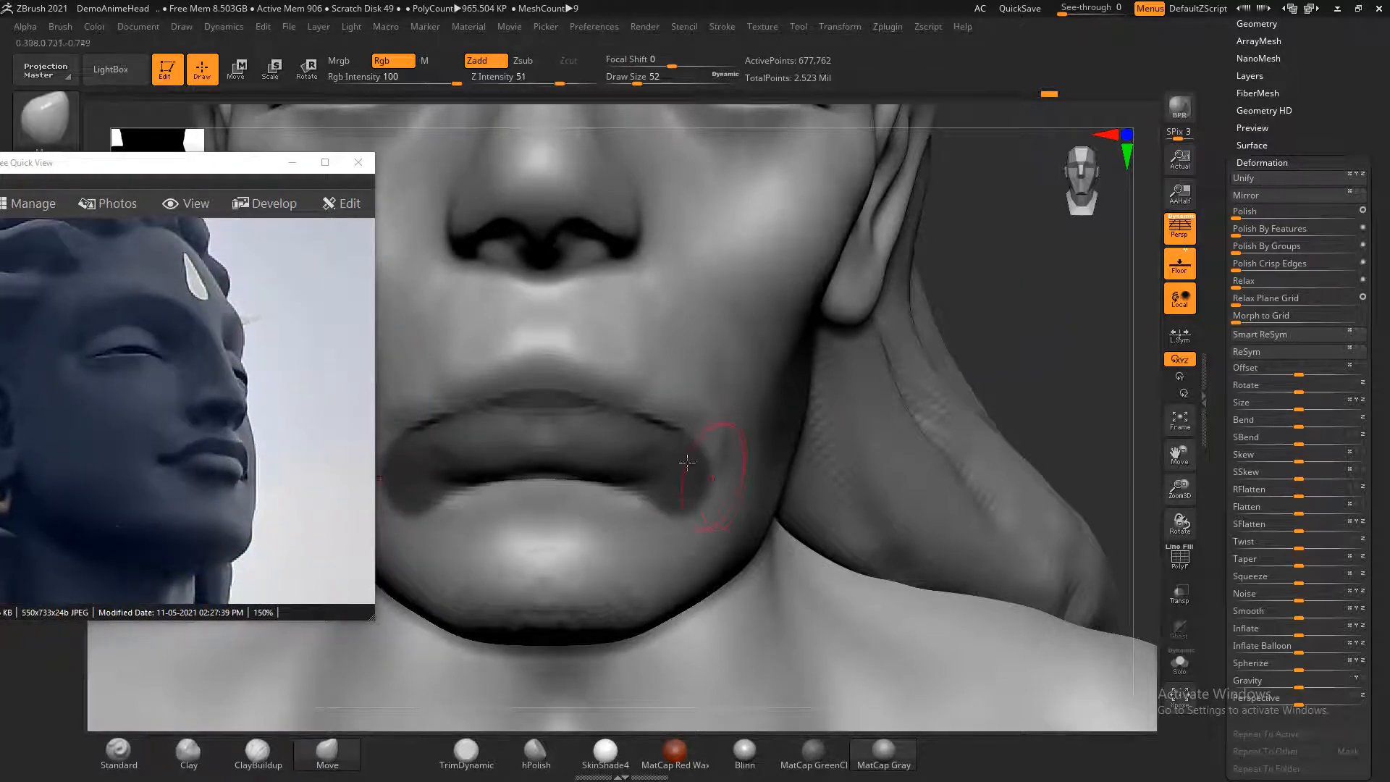
- Reshape the upper lip's top edge at the centre and toward the corners with Move at draw size 52
drag(547, 366, 540, 385)
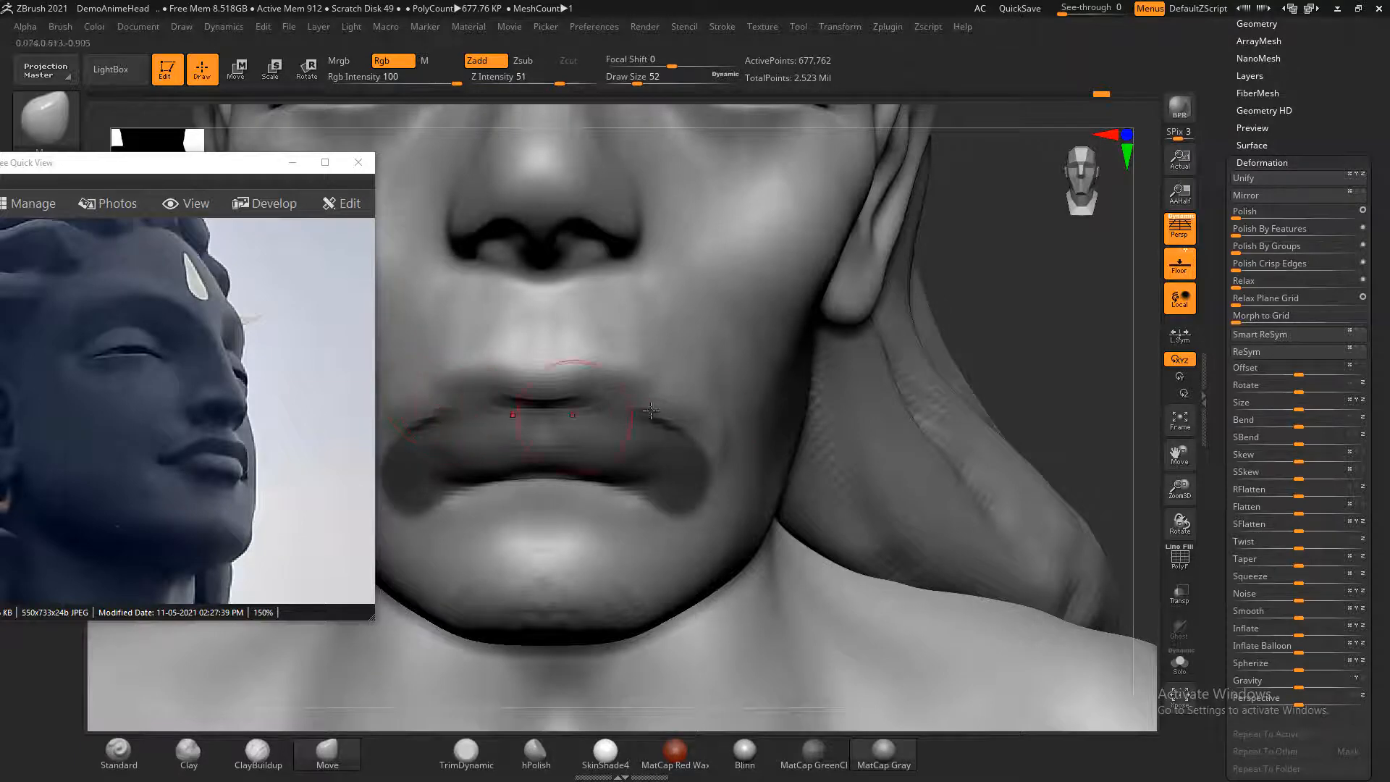
alt+drag(1020, 328, 1076, 348)
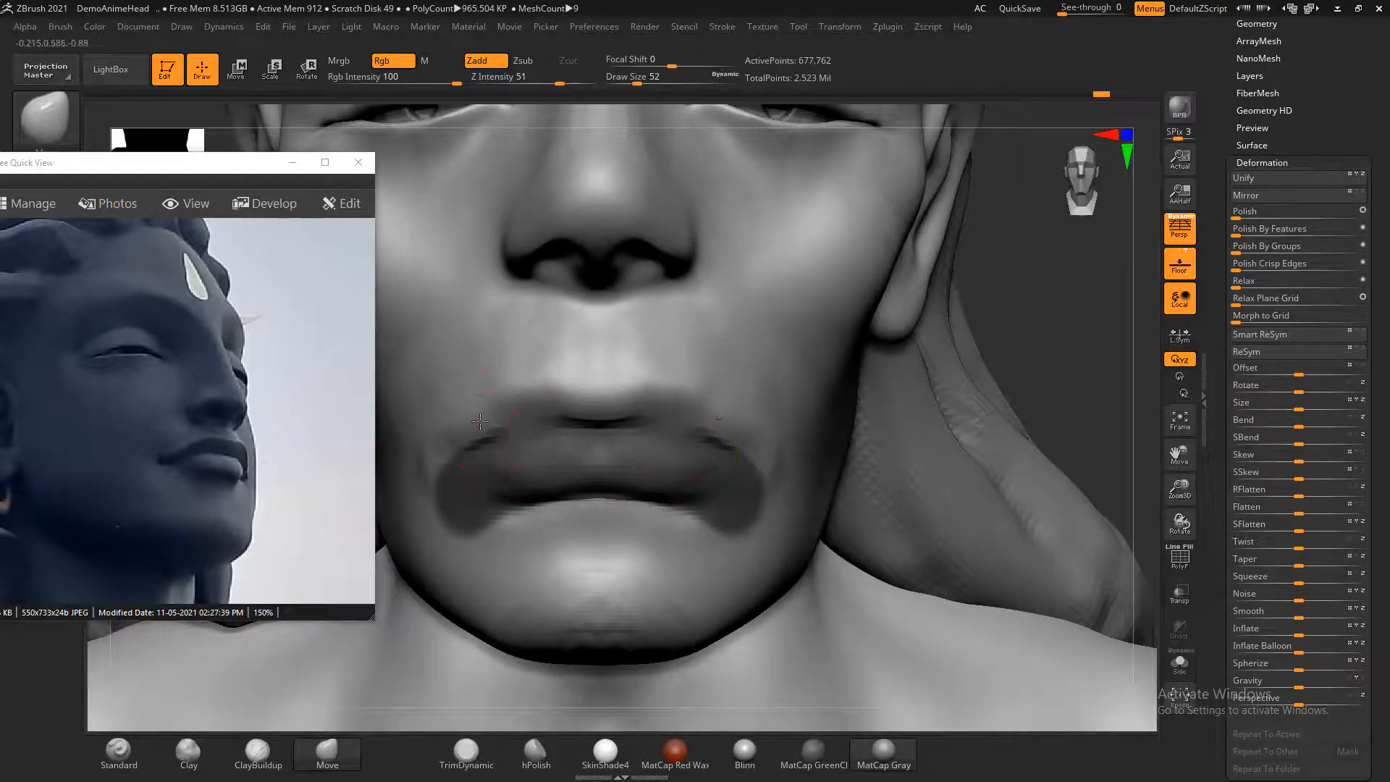
mouse_move(603, 337)
mouse_down()
mouse_move(623, 351)
mouse_move(645, 324)
mouse_up()
- Shape the philtrum and upper lip border out to the mouth corners with Standard at draw size 36, then clear the mask
click(118, 750)
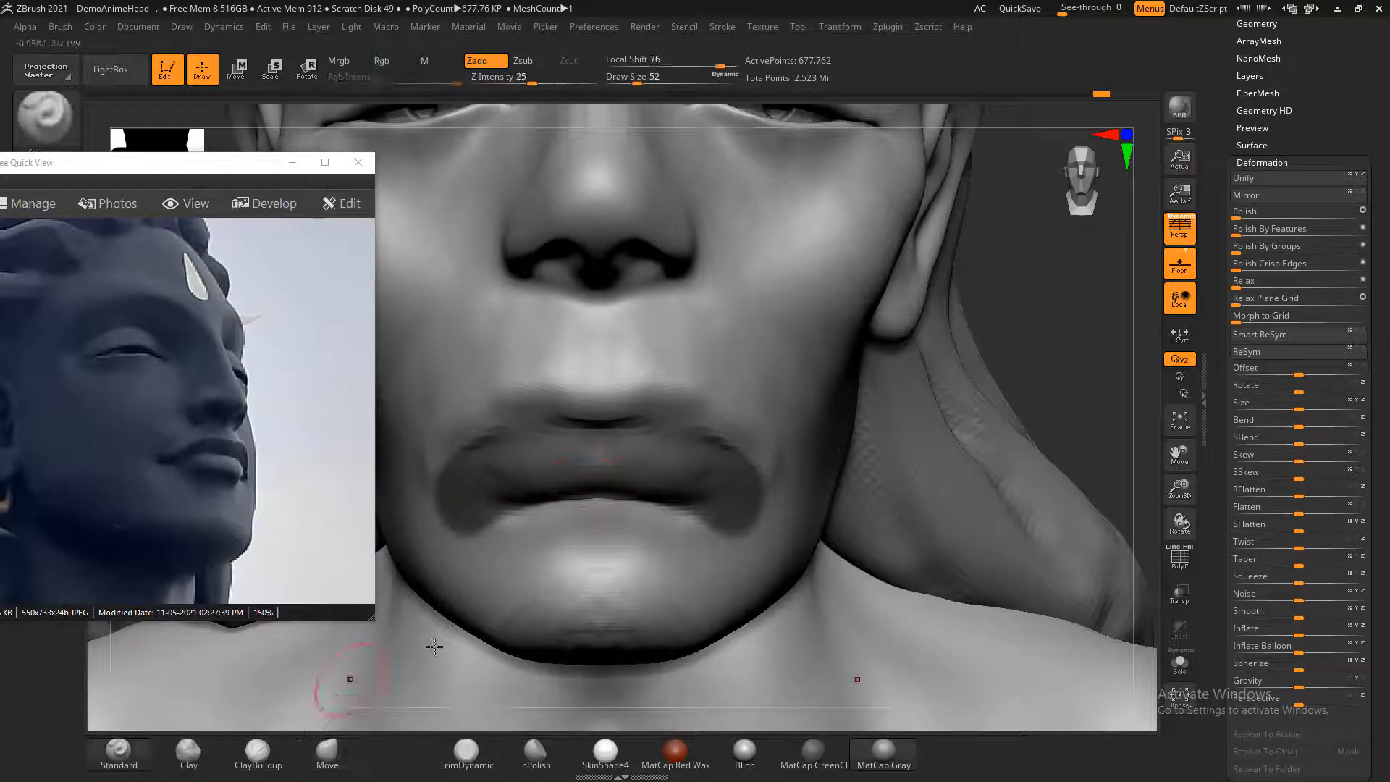
mouse_move(584, 346)
alt+mouse_down()
mouse_move(599, 275)
mouse_move(605, 375)
mouse_move(576, 363)
mouse_move(605, 381)
mouse_move(558, 356)
mouse_move(523, 382)
alt+mouse_up()
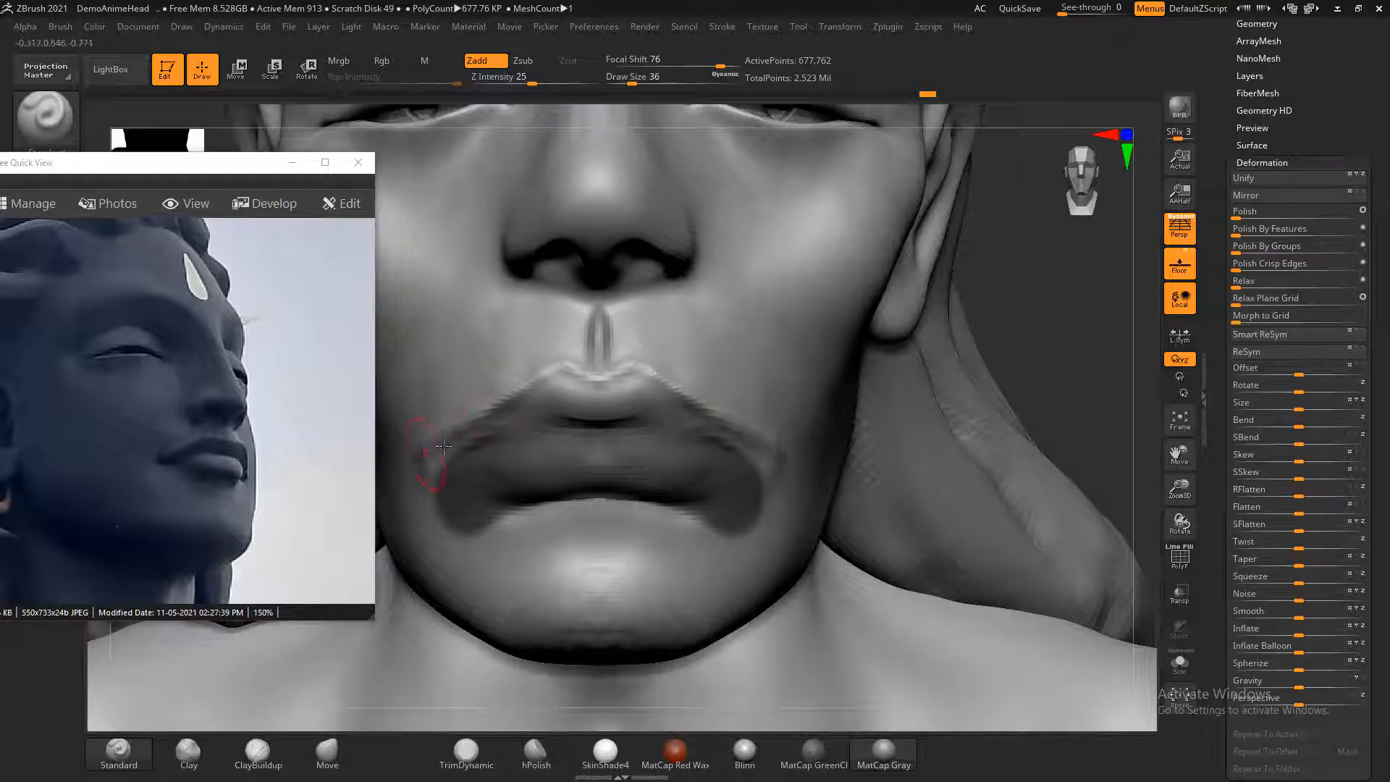
mouse_move(983, 316)
mouse_down()
mouse_move(1008, 304)
mouse_move(930, 371)
mouse_move(996, 403)
mouse_move(574, 487)
mouse_up()
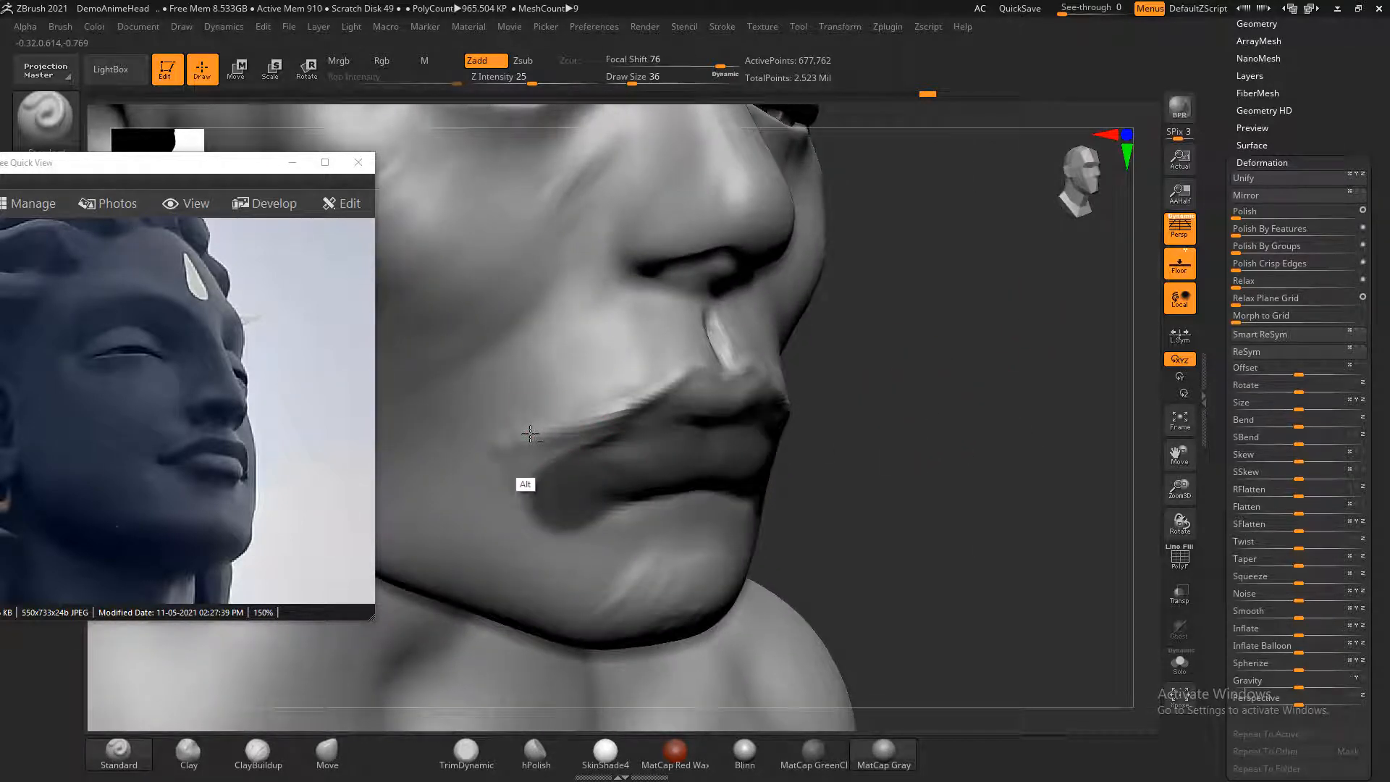
mouse_move(530, 433)
mouse_down()
mouse_move(508, 443)
mouse_move(536, 461)
mouse_move(573, 457)
mouse_move(543, 461)
mouse_up()
ctrl+drag(981, 426, 998, 456)
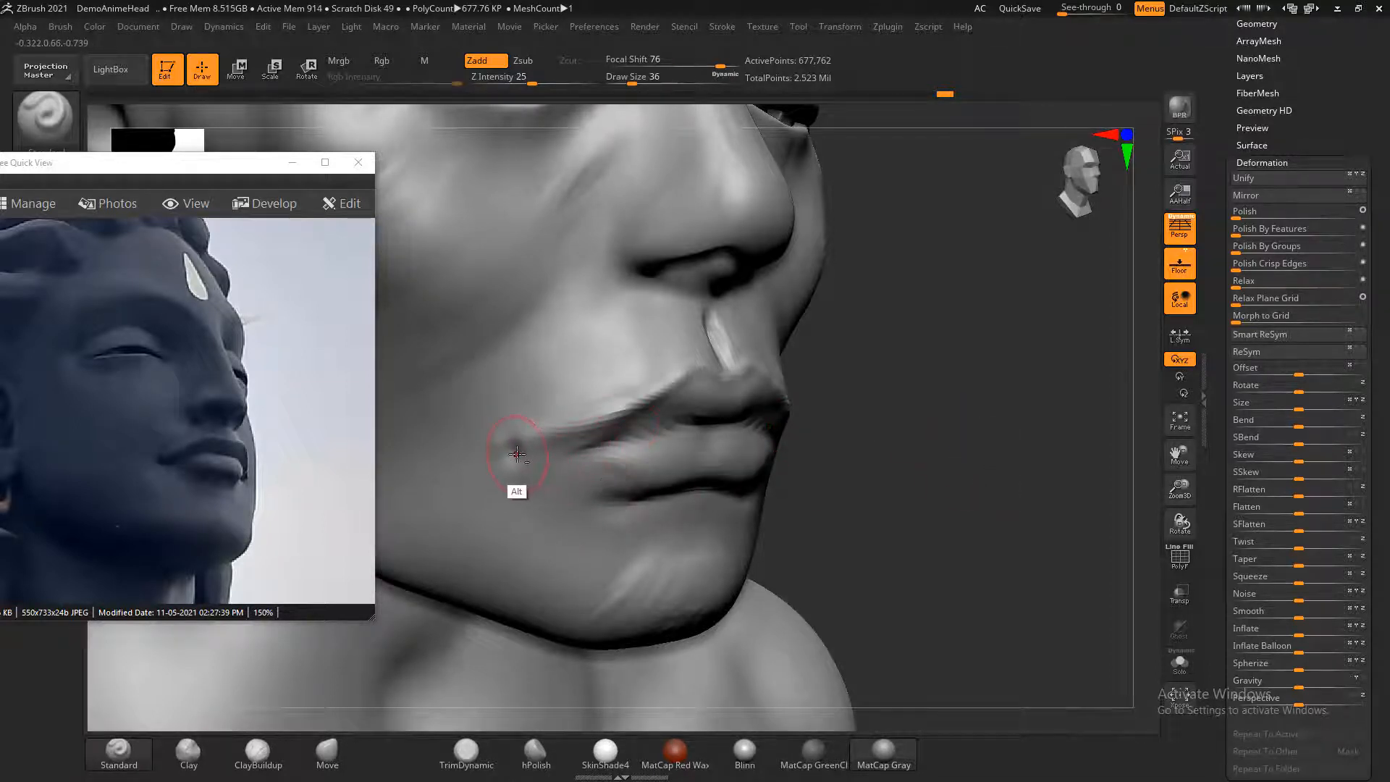
- Carve the mouth corners, the line between the lips and the lower lip's contour with Standard at draw size 36
mouse_move(517, 454)
alt+mouse_down()
mouse_move(699, 452)
mouse_move(521, 467)
mouse_move(614, 474)
mouse_move(524, 452)
mouse_move(583, 480)
mouse_move(637, 478)
alt+mouse_up()
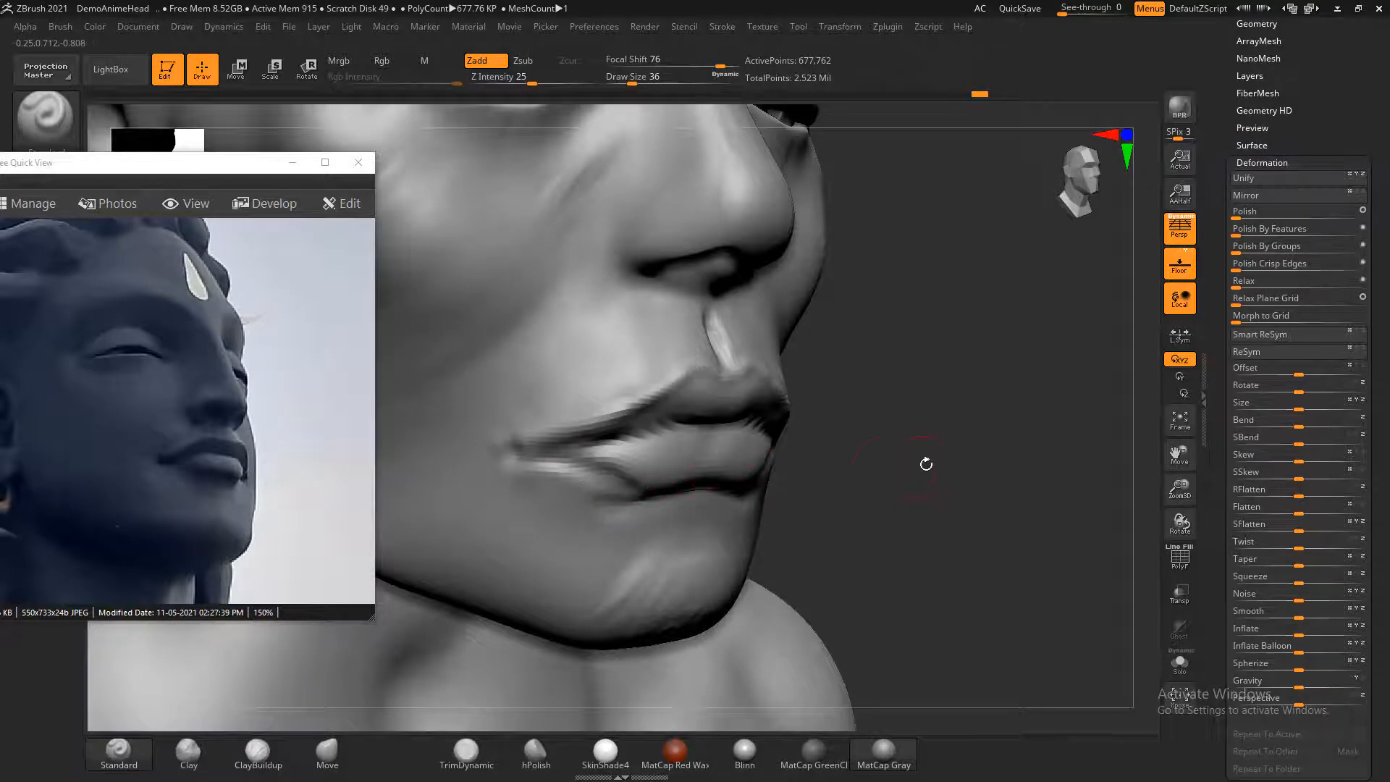
drag(925, 464, 822, 481)
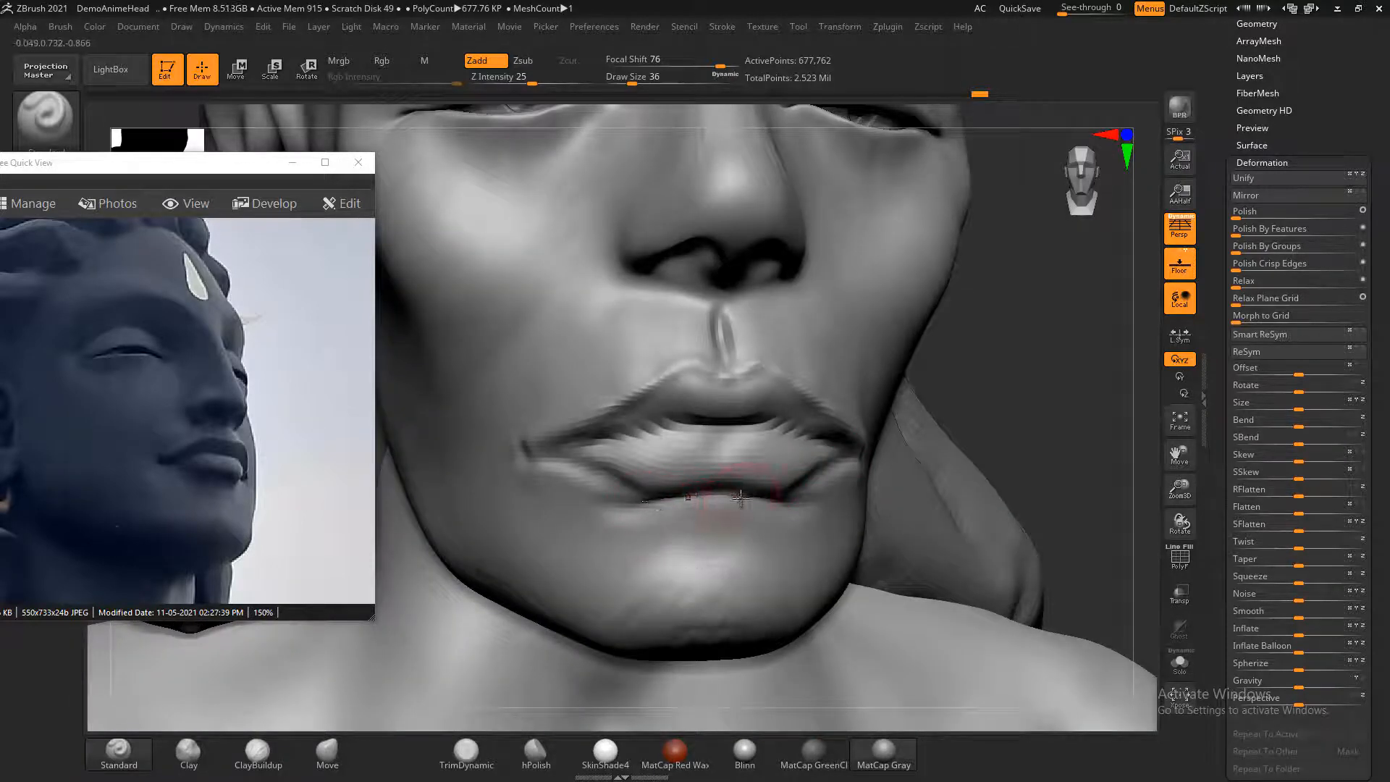
alt+drag(735, 492, 544, 475)
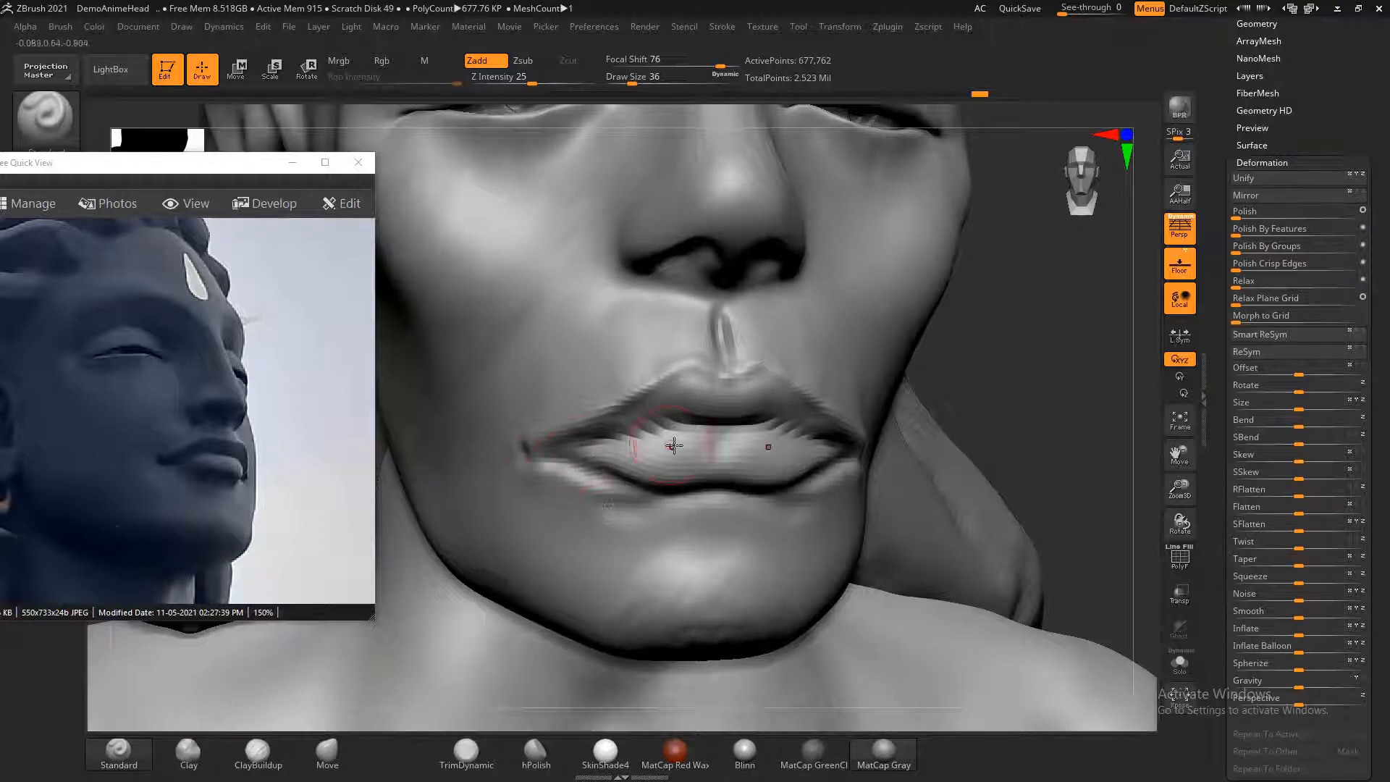
mouse_move(674, 445)
alt+mouse_down()
mouse_move(611, 480)
mouse_move(744, 419)
alt+mouse_up()
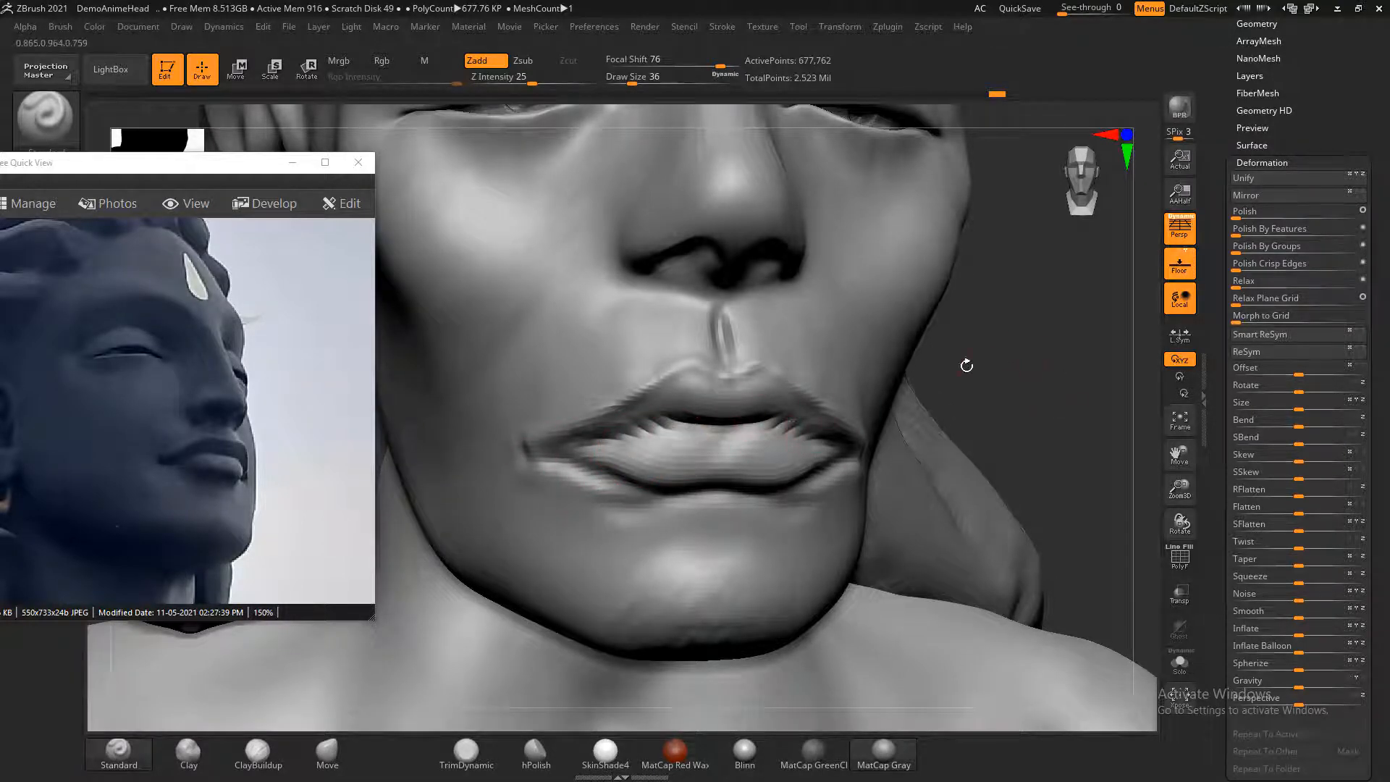
- Smooth the philtrum and the upper lip's outer edges and corners, finishing in front view
mouse_move(737, 354)
shift+mouse_down()
mouse_move(716, 339)
mouse_move(742, 330)
shift+mouse_up()
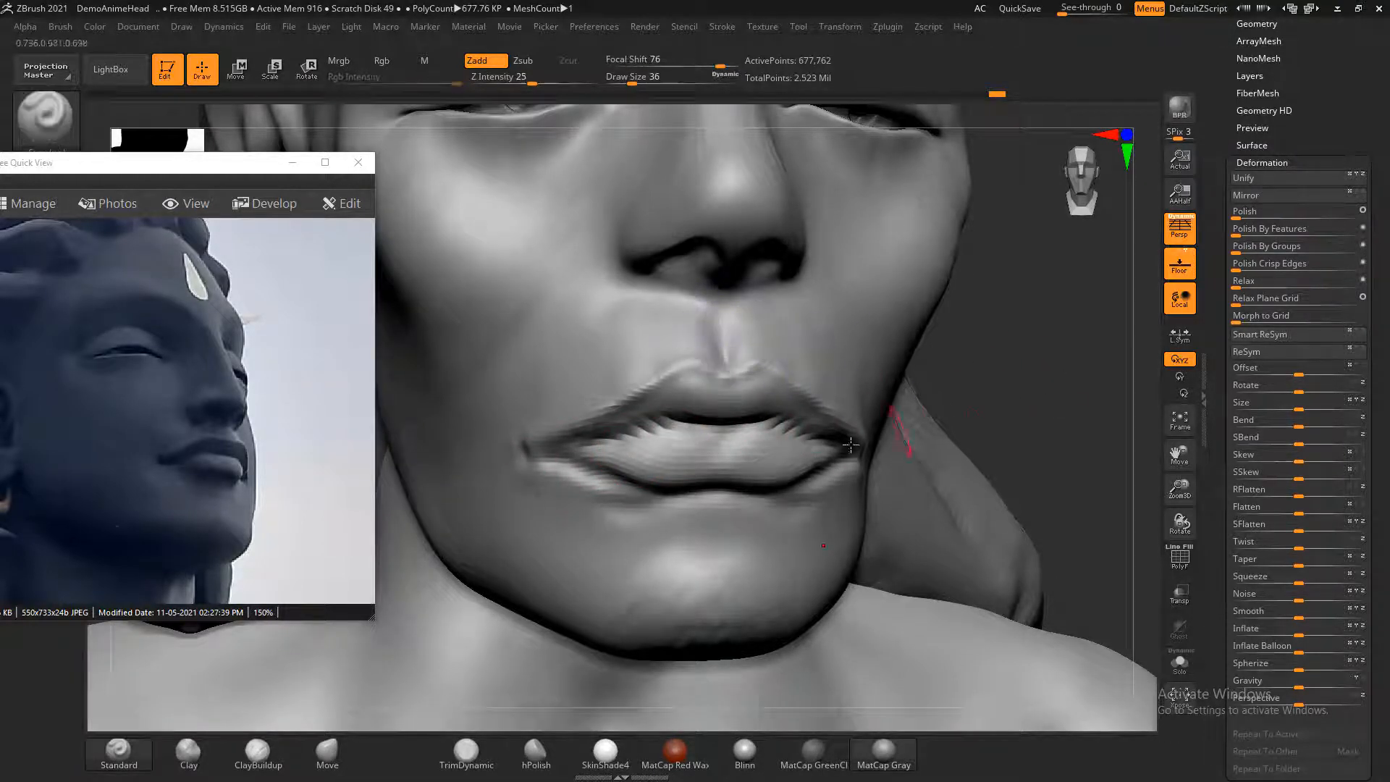
key(shift)
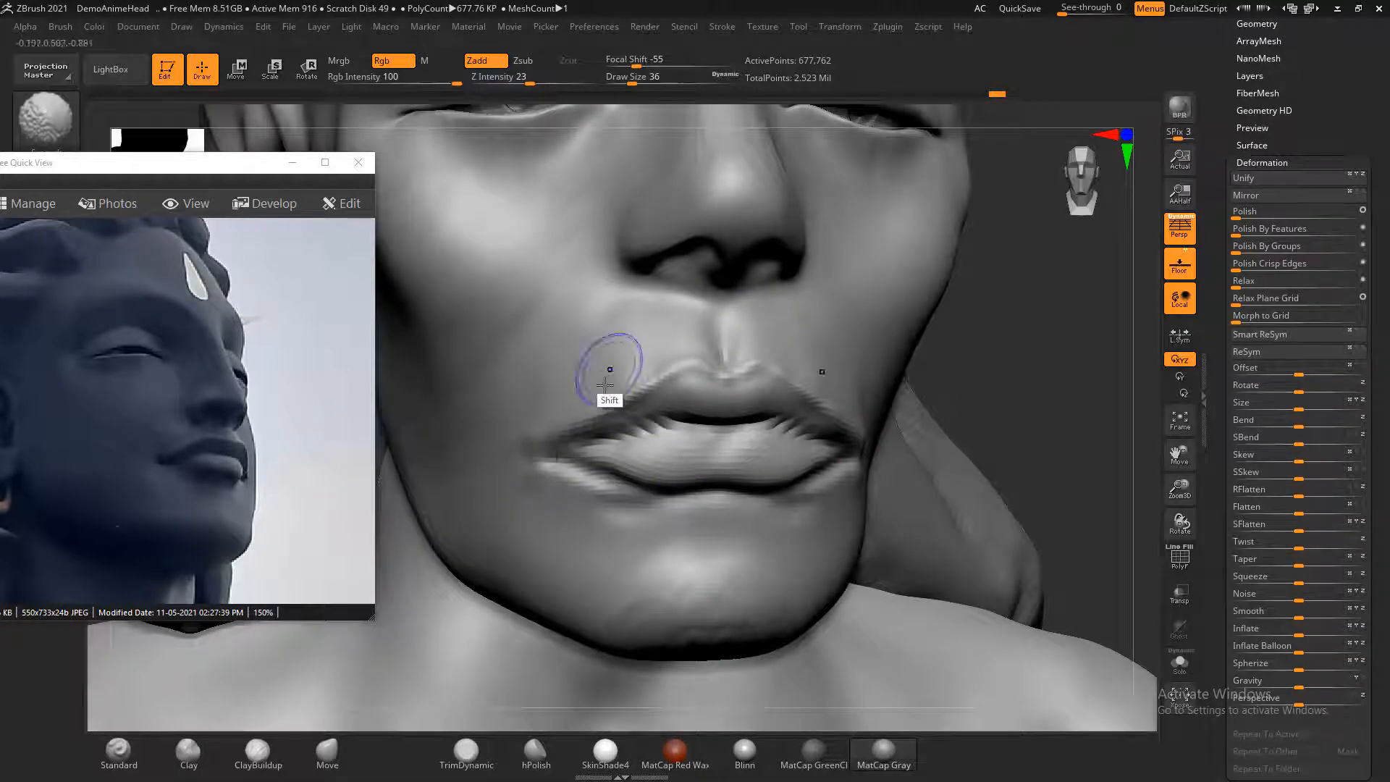
shift+drag(1011, 316, 1038, 396)
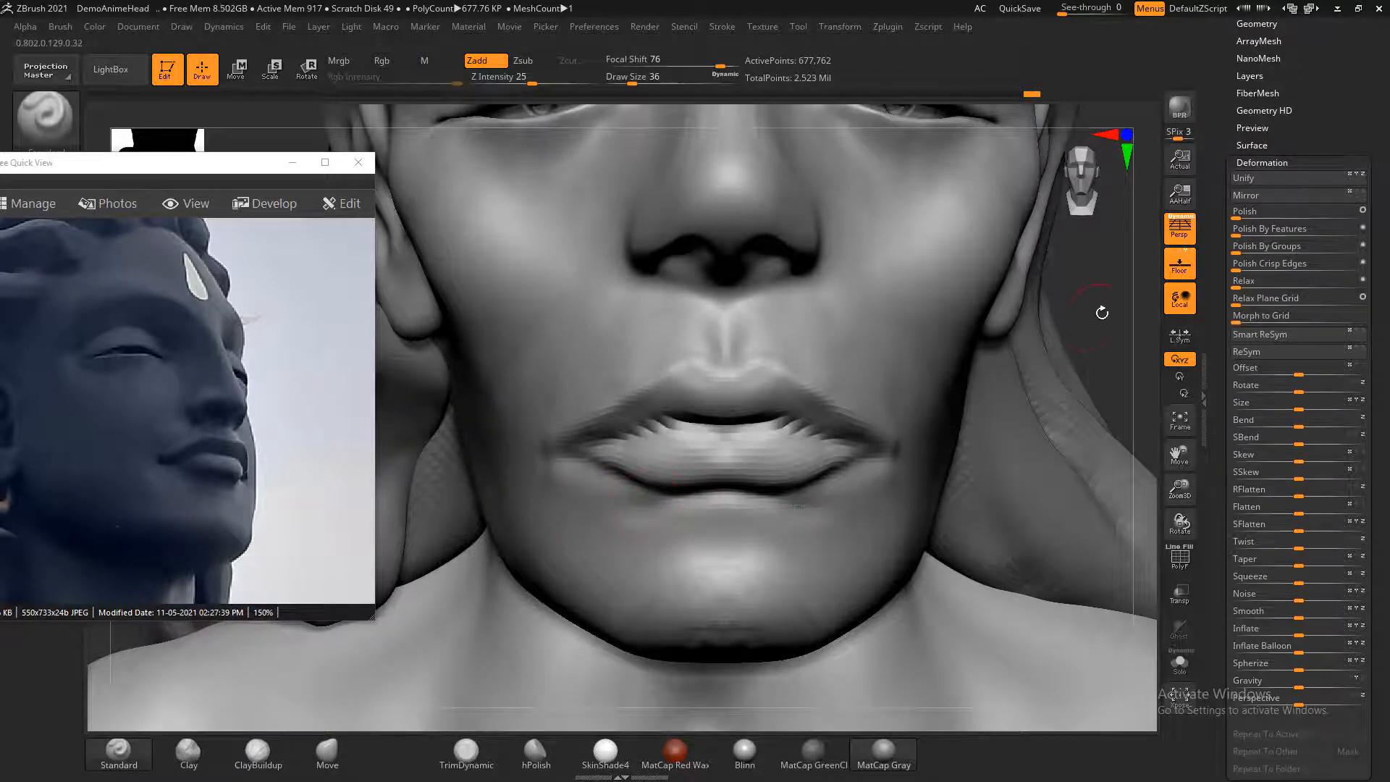
- Rebuild the head mesh with ZRemesher at a target polygon count of 5 and divide it up to subdivision level 3
drag(1245, 153, 1247, 210)
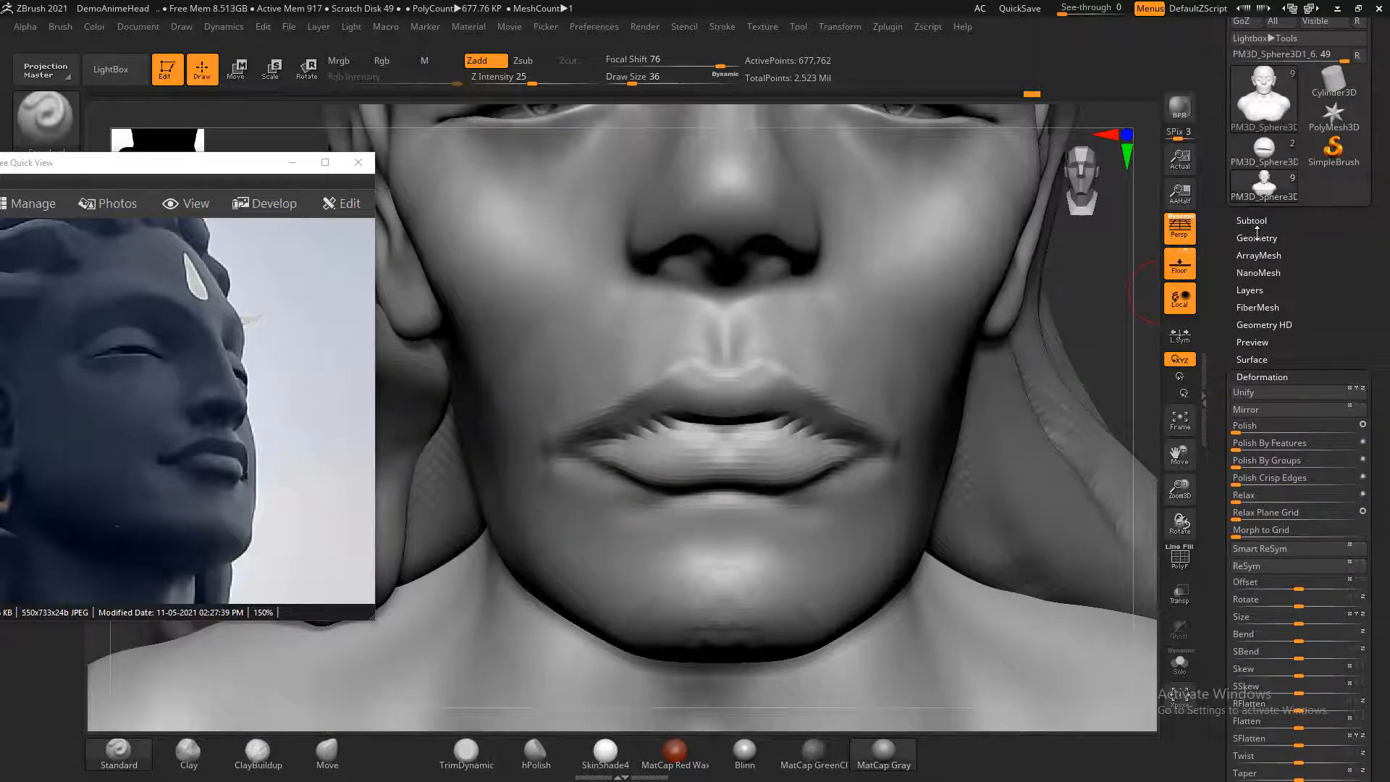
click(1255, 237)
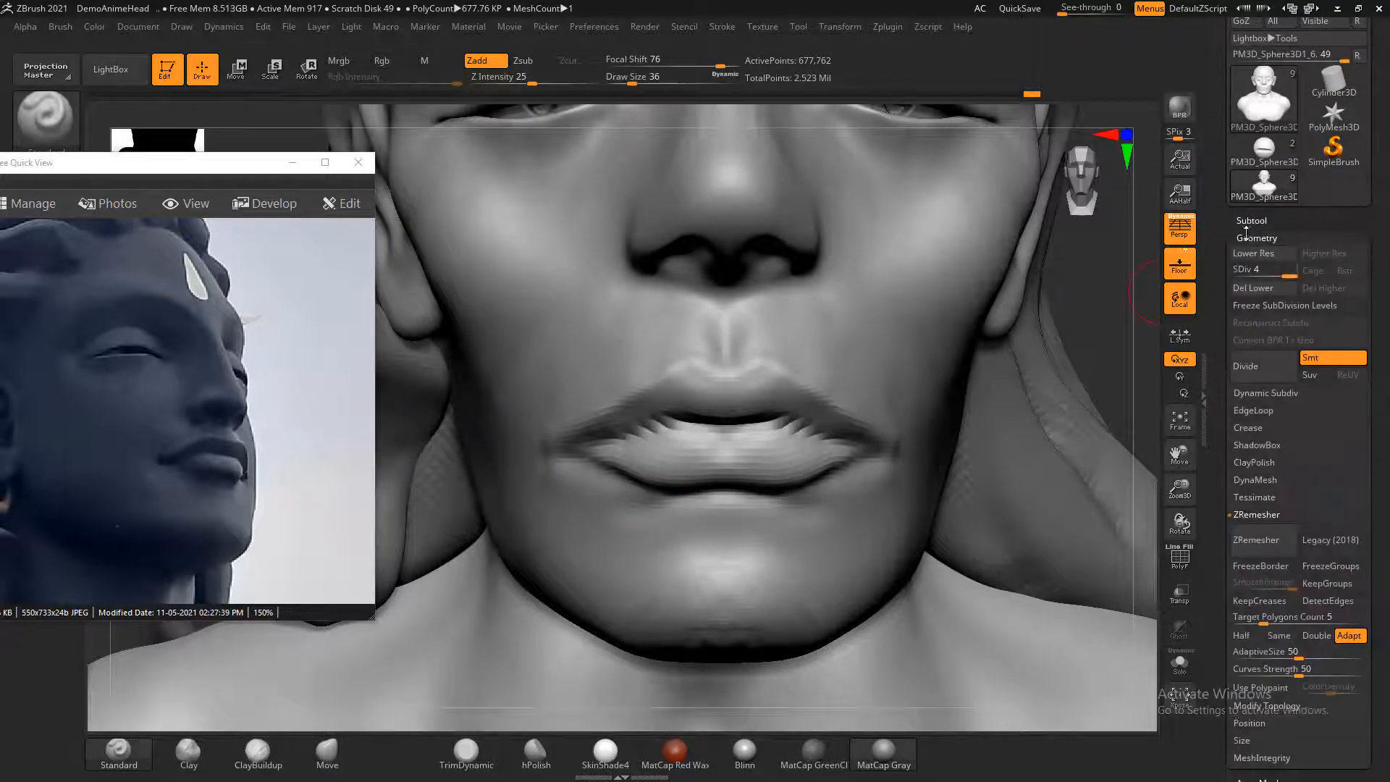
click(1256, 547)
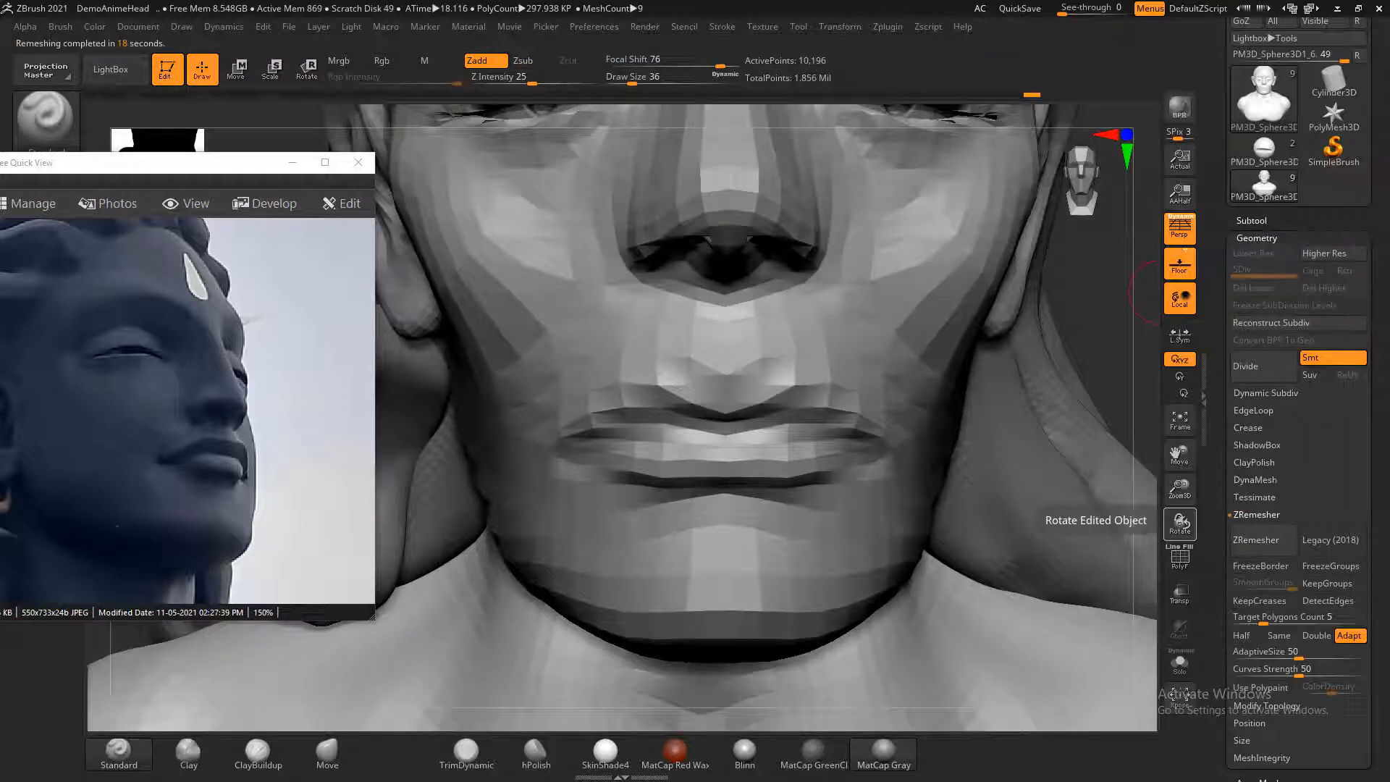
key(ctrl+d)
key(ctrl+d)
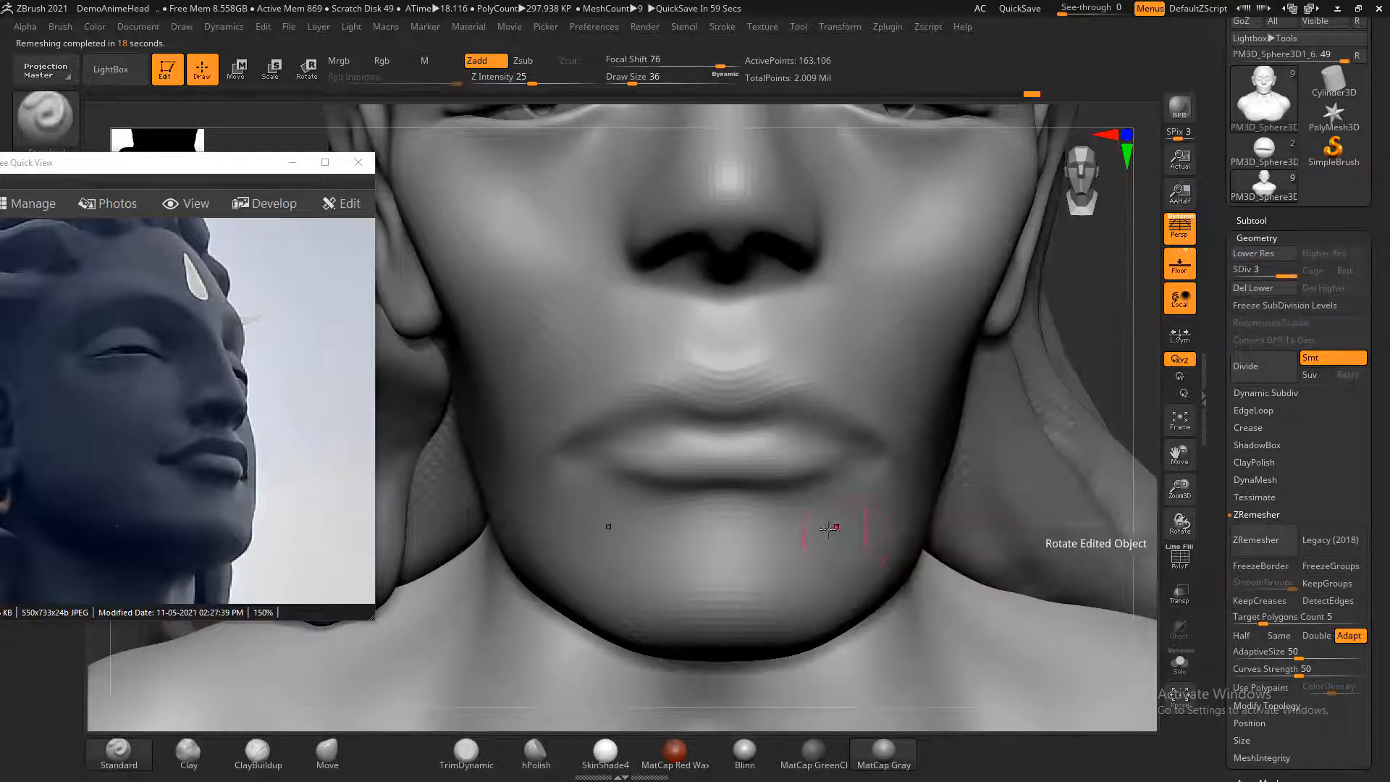
- Check the remeshed topology around the mouth and nose with the polygon wireframe, then hide the wireframe
alt+right_drag(999, 362, 936, 420)
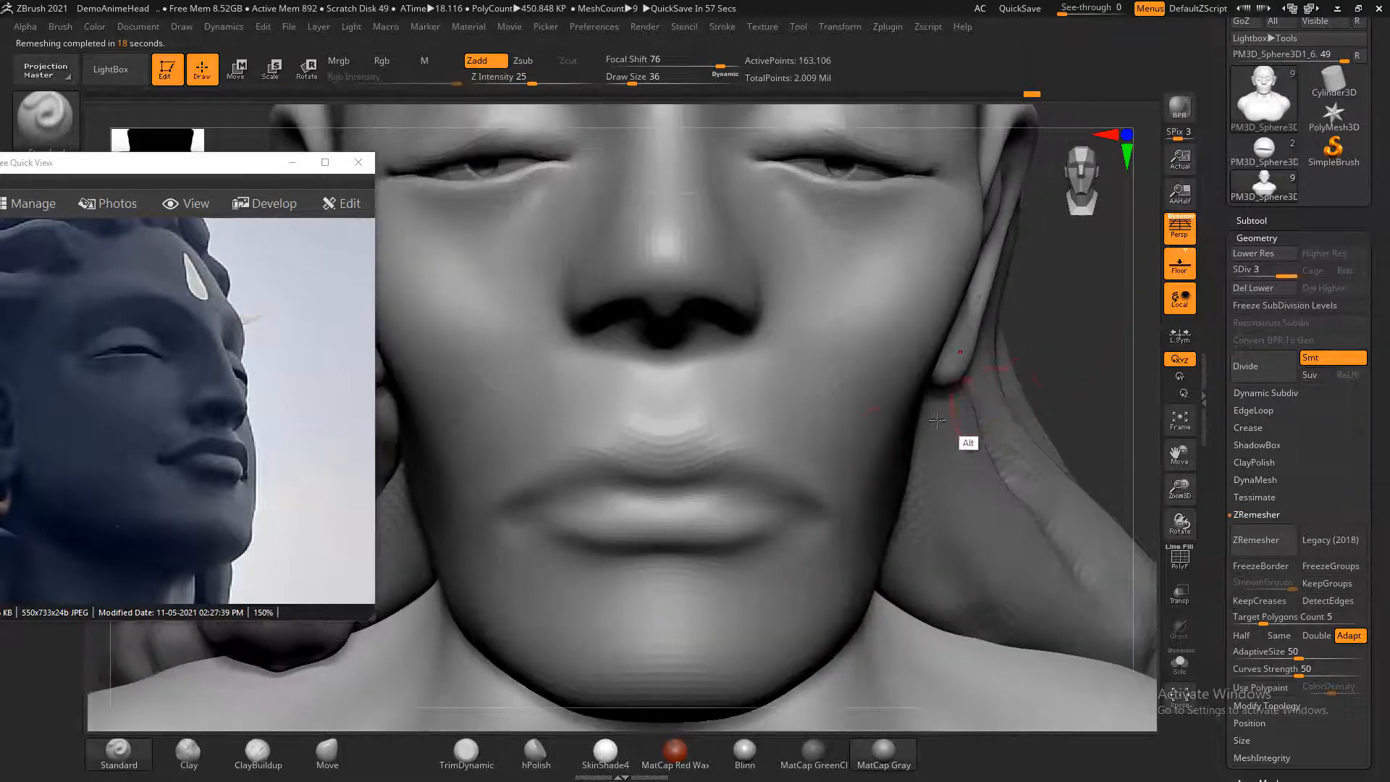
key(shift+f)
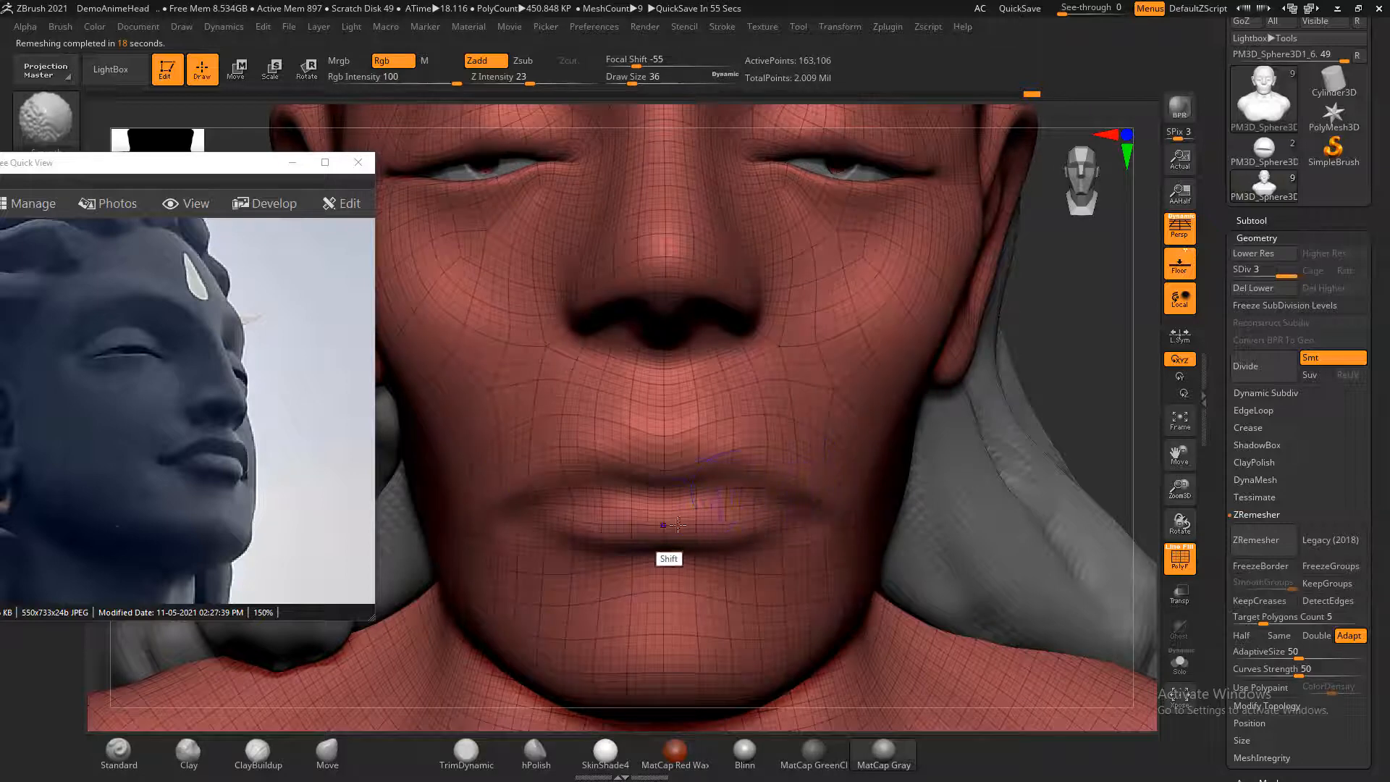
key(shift+f)
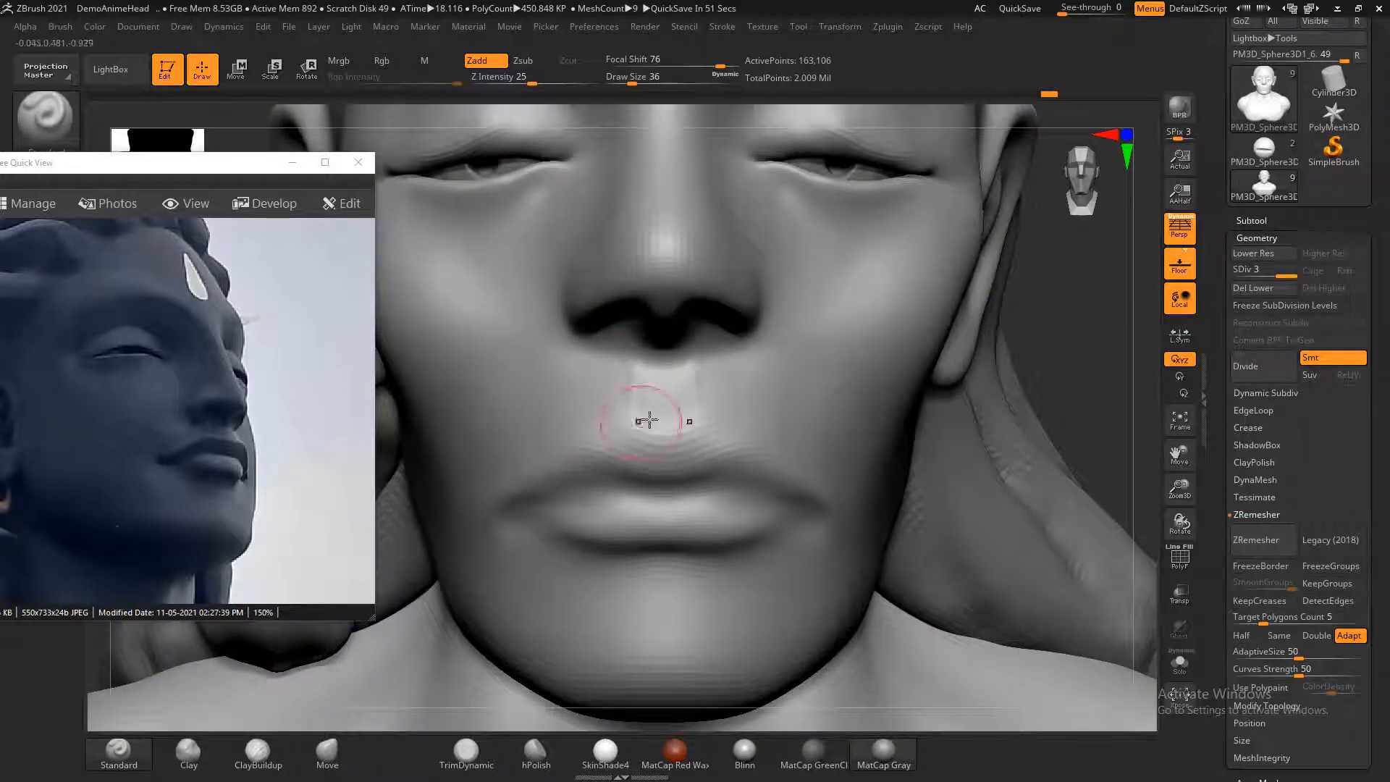
- Divide the head mesh to subdivision level 4 and sculpt a small ridge at the base of the philtrum
key(ctrl)
key(d)
drag(632, 420, 662, 435)
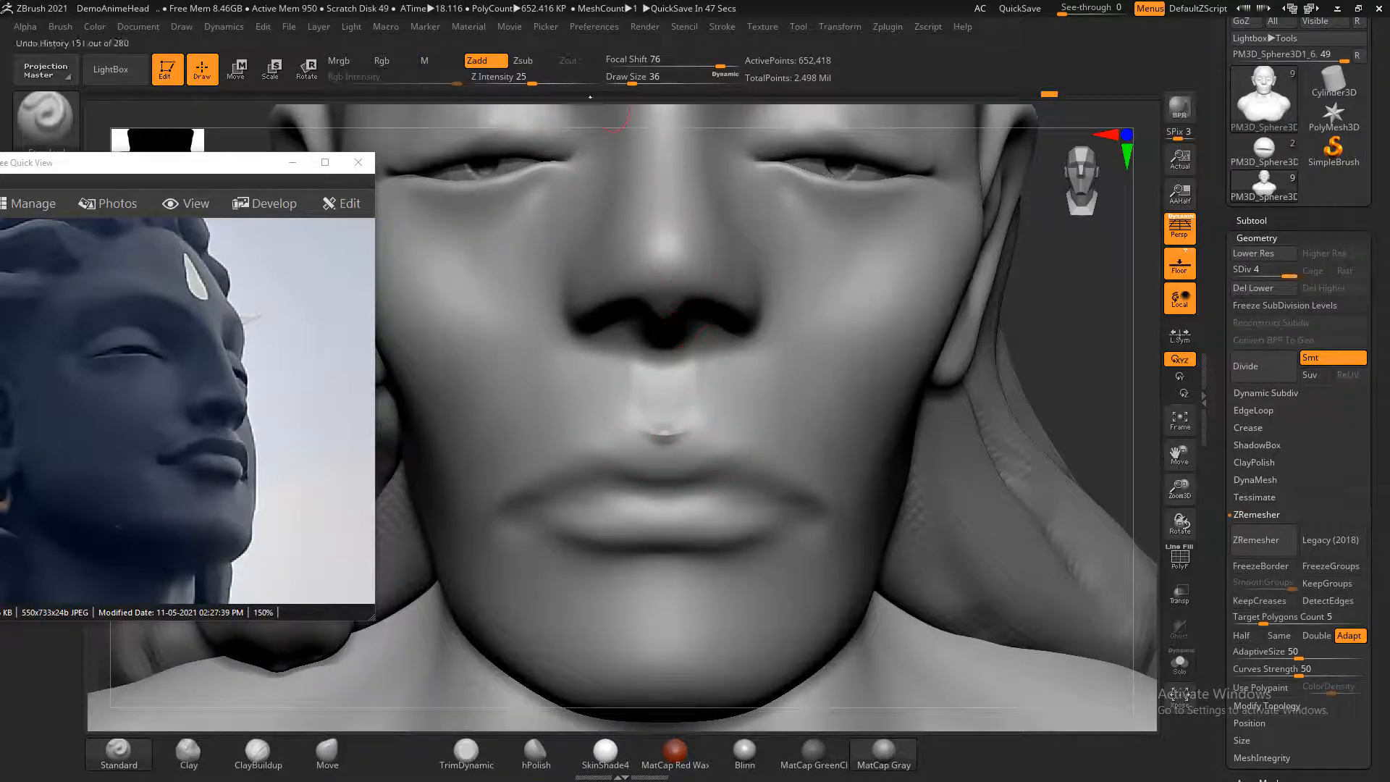
- Define the upper lip's edge and carve the mouth corners and lower lip contour with Standard at Z intensity 11 and draw size 28
drag(538, 78, 511, 78)
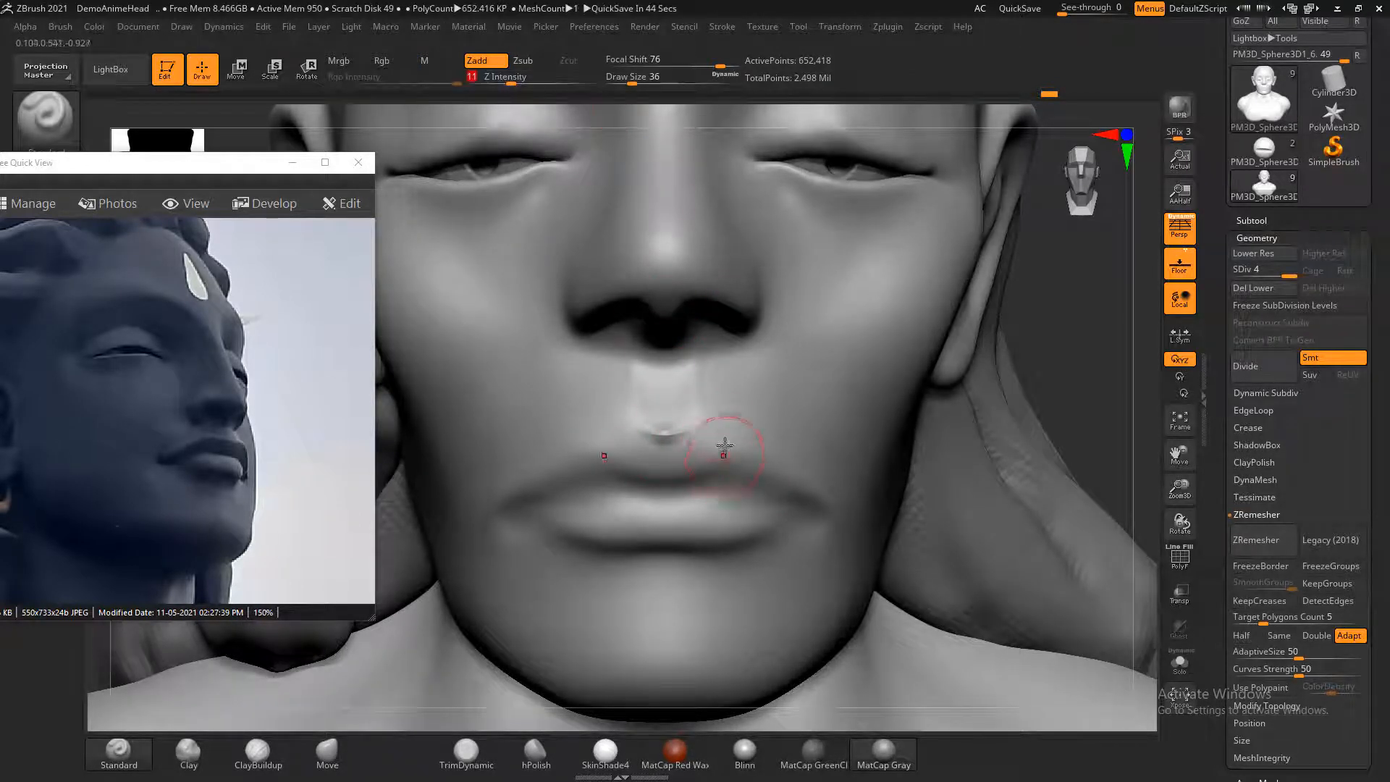
drag(655, 434, 637, 431)
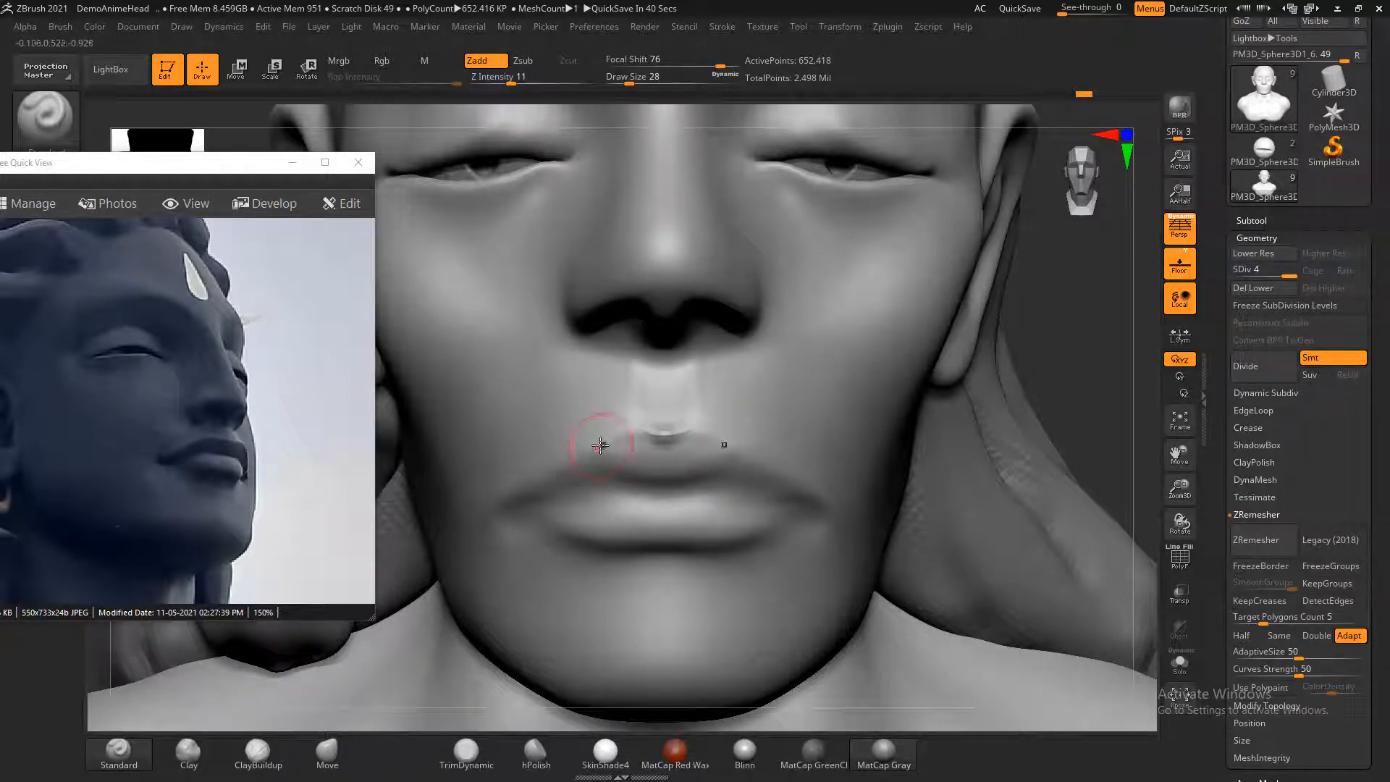
mouse_move(513, 526)
alt+mouse_down()
mouse_move(567, 497)
mouse_move(688, 495)
mouse_move(602, 482)
mouse_move(507, 517)
mouse_move(628, 556)
mouse_move(610, 543)
alt+mouse_up()
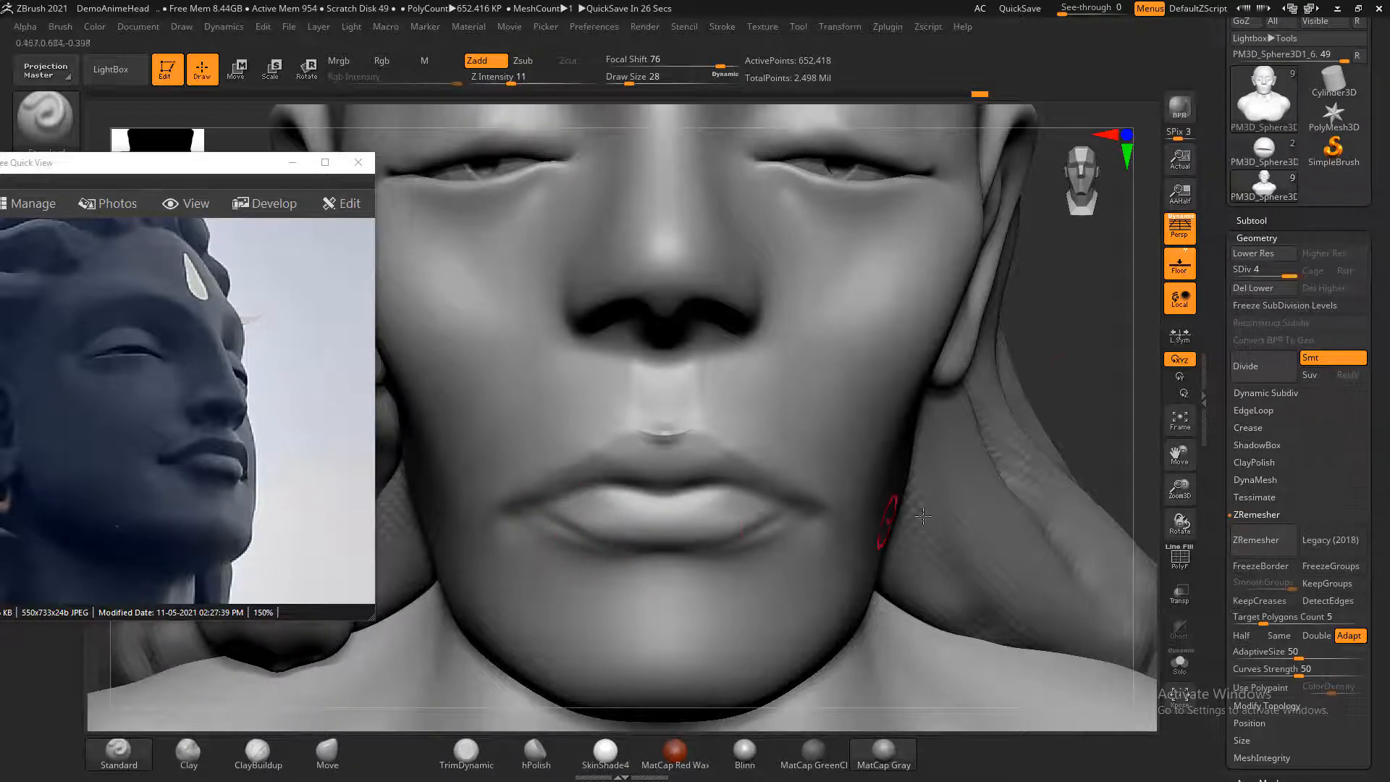
- Review the mouth from several angles and set up the Move brush at draw size 60 for the lip profile
drag(1081, 359, 878, 497)
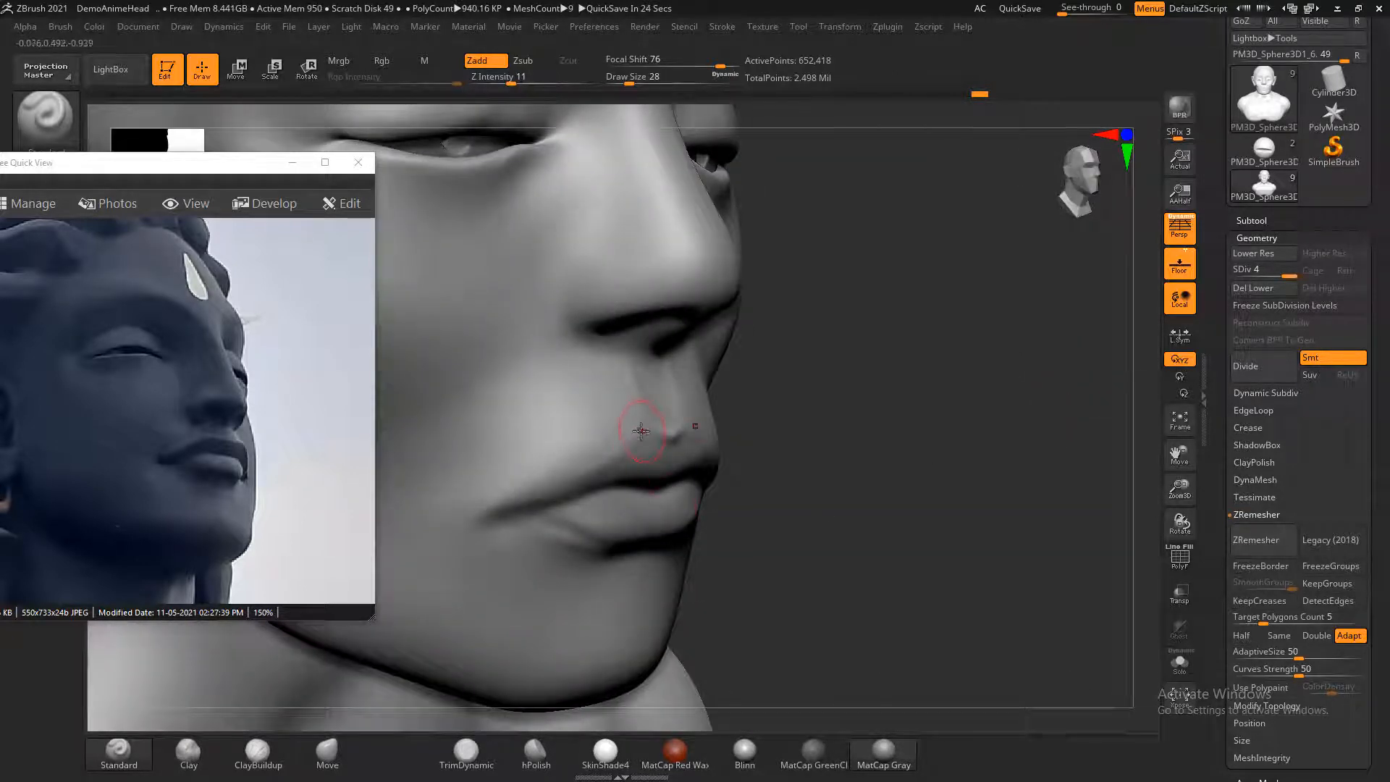
mouse_move(881, 381)
mouse_down()
mouse_move(687, 454)
mouse_move(694, 485)
mouse_move(526, 570)
mouse_up()
key(f)
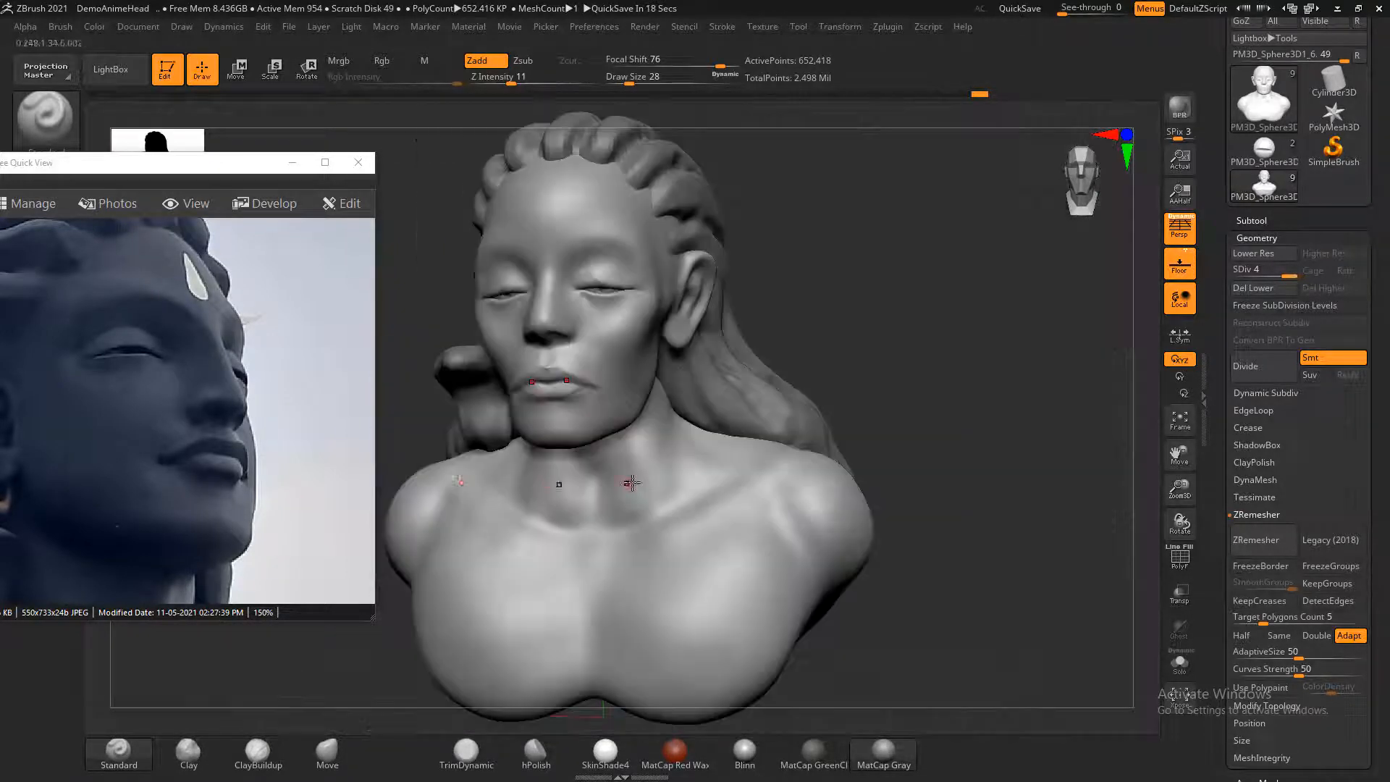
mouse_move(911, 353)
mouse_down()
mouse_move(952, 362)
mouse_move(909, 378)
mouse_move(953, 367)
mouse_move(977, 340)
mouse_move(934, 435)
mouse_up()
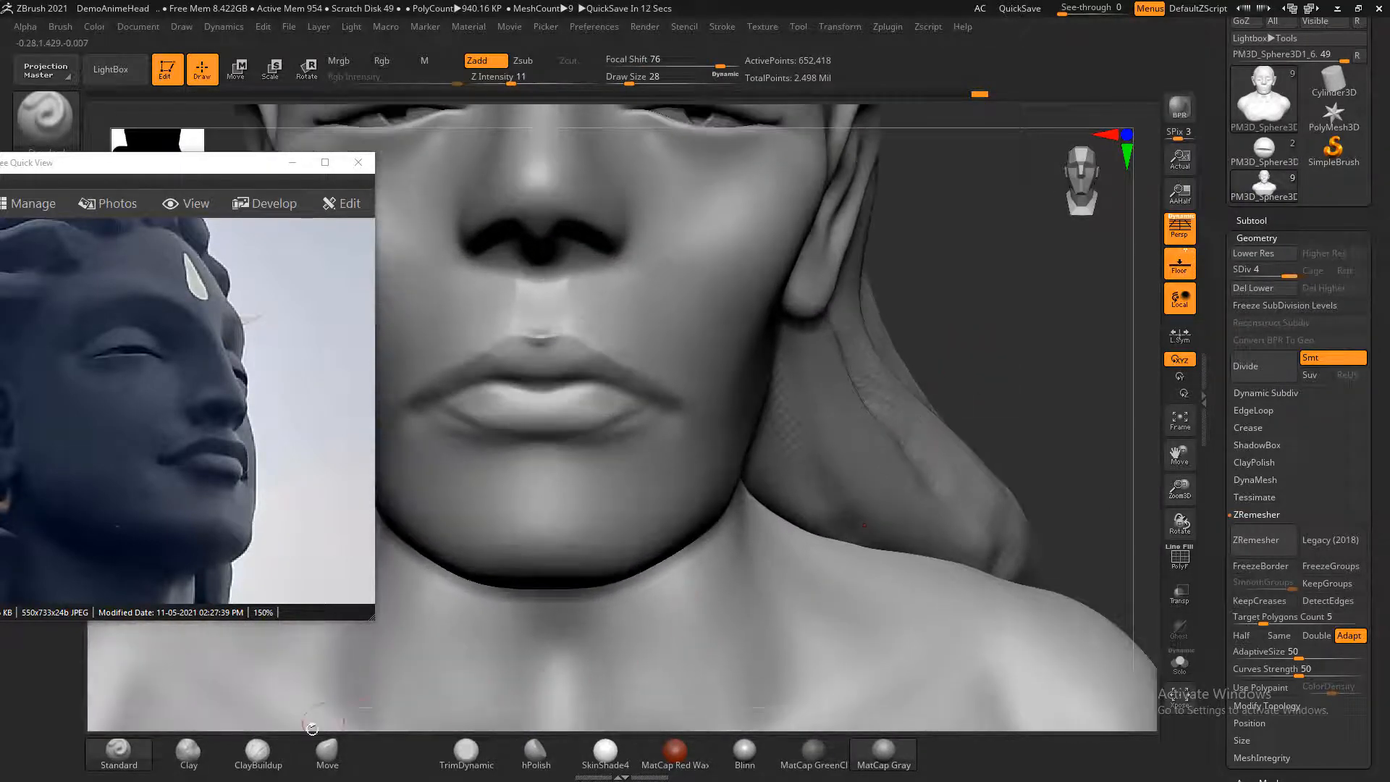
click(327, 758)
key(bracketright)
key(bracketright)
key(bracketright)
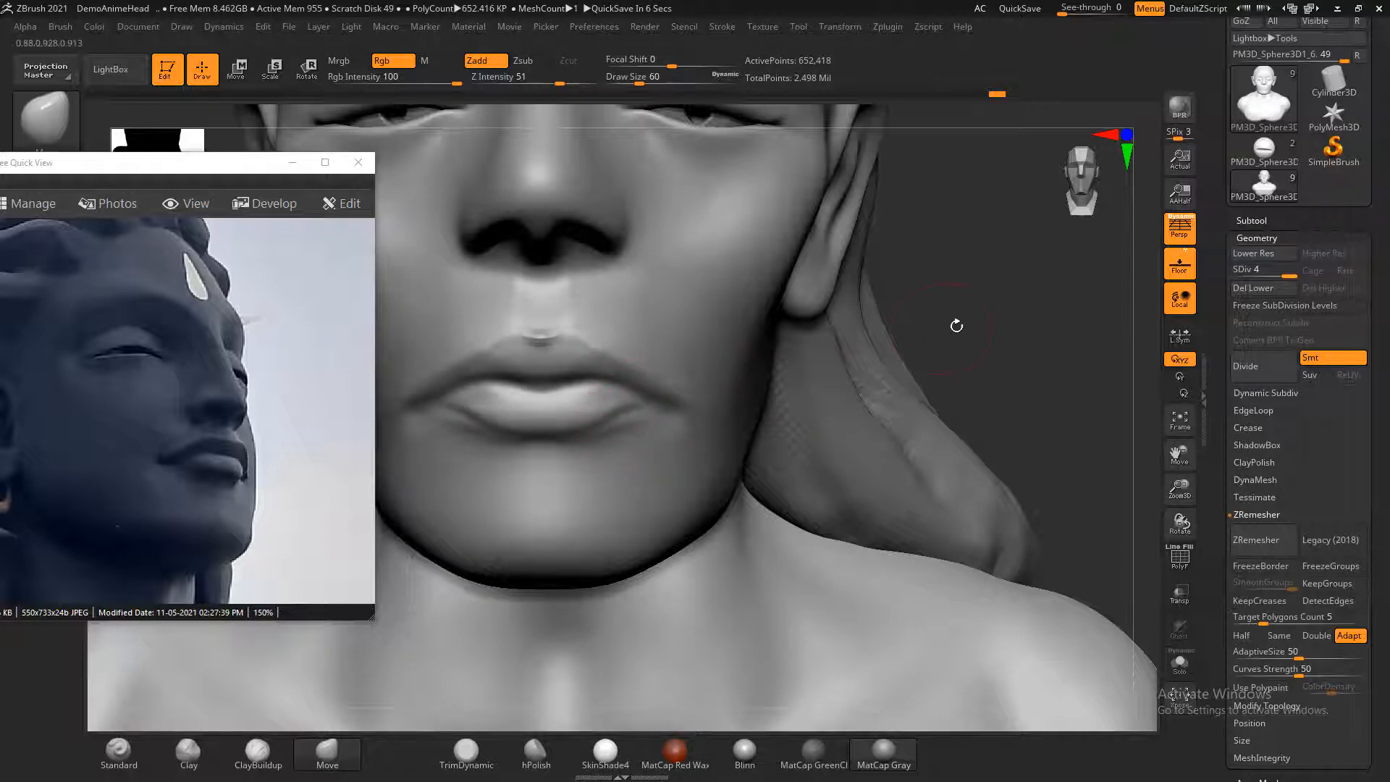
shift+drag(956, 326, 995, 326)
drag(906, 384, 800, 422)
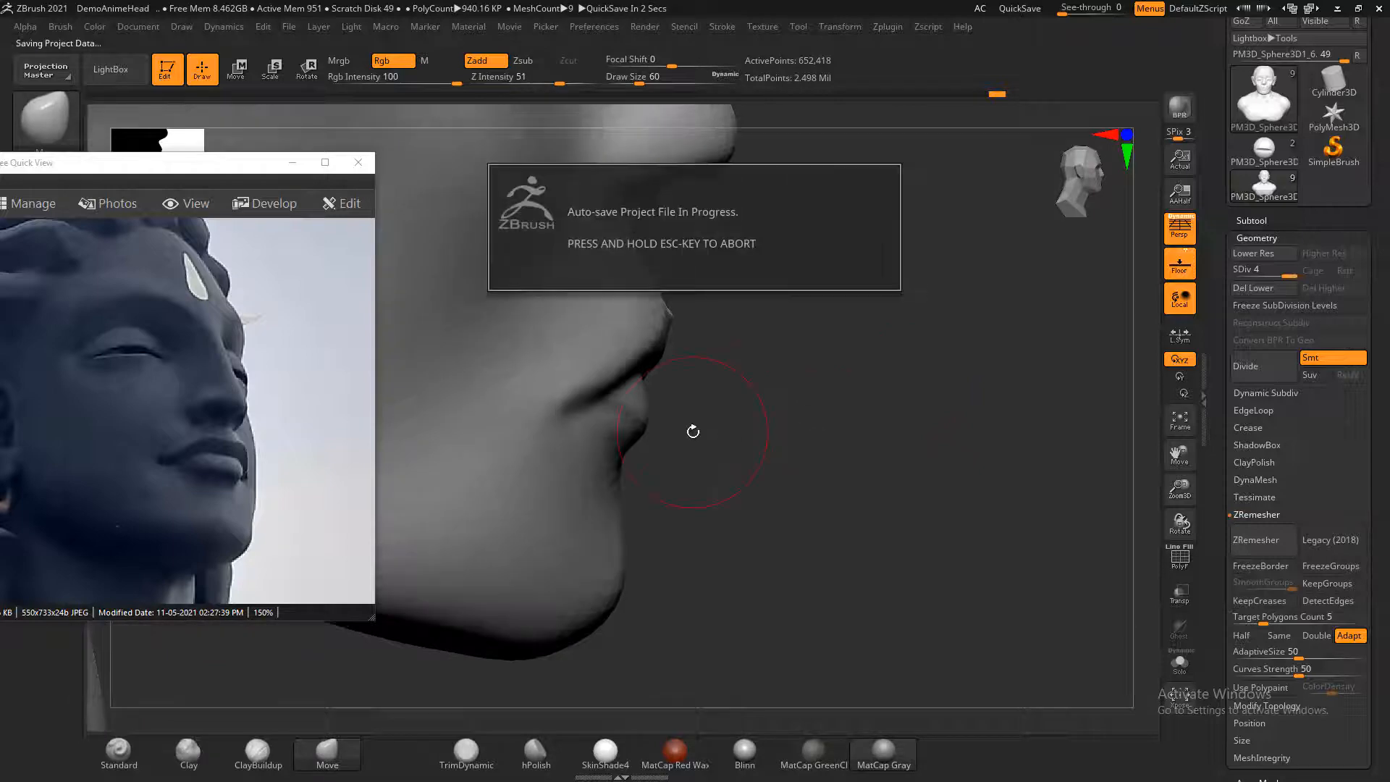
- Mask the upper lip from corner to corner, trimming the mask along the line between the lips
mouse_move(693, 431)
mouse_down()
mouse_move(766, 365)
mouse_move(986, 263)
mouse_move(1013, 270)
mouse_move(978, 249)
mouse_up()
ctrl+drag(670, 391, 543, 353)
mouse_move(626, 450)
ctrl+alt+mouse_down()
mouse_move(580, 422)
mouse_move(454, 427)
ctrl+alt+mouse_up()
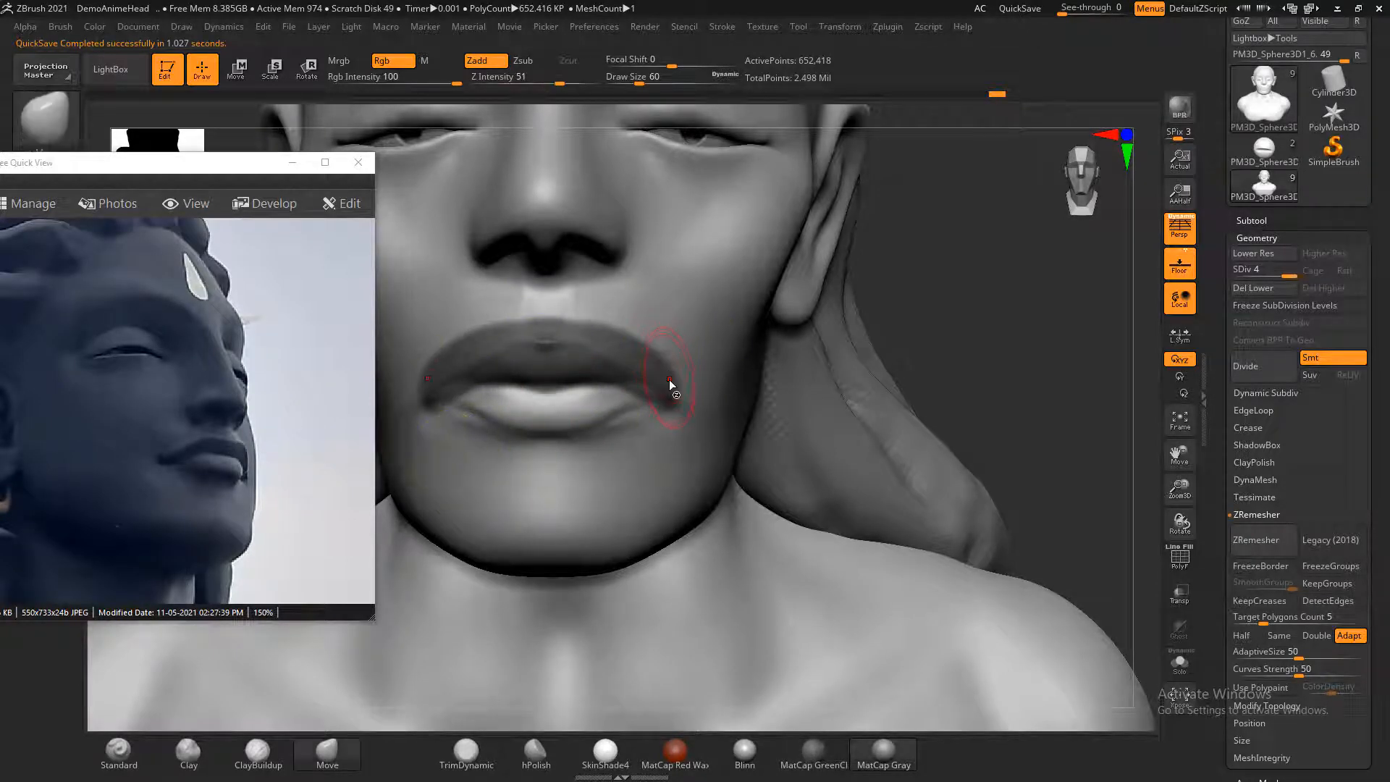
key(ctrl)
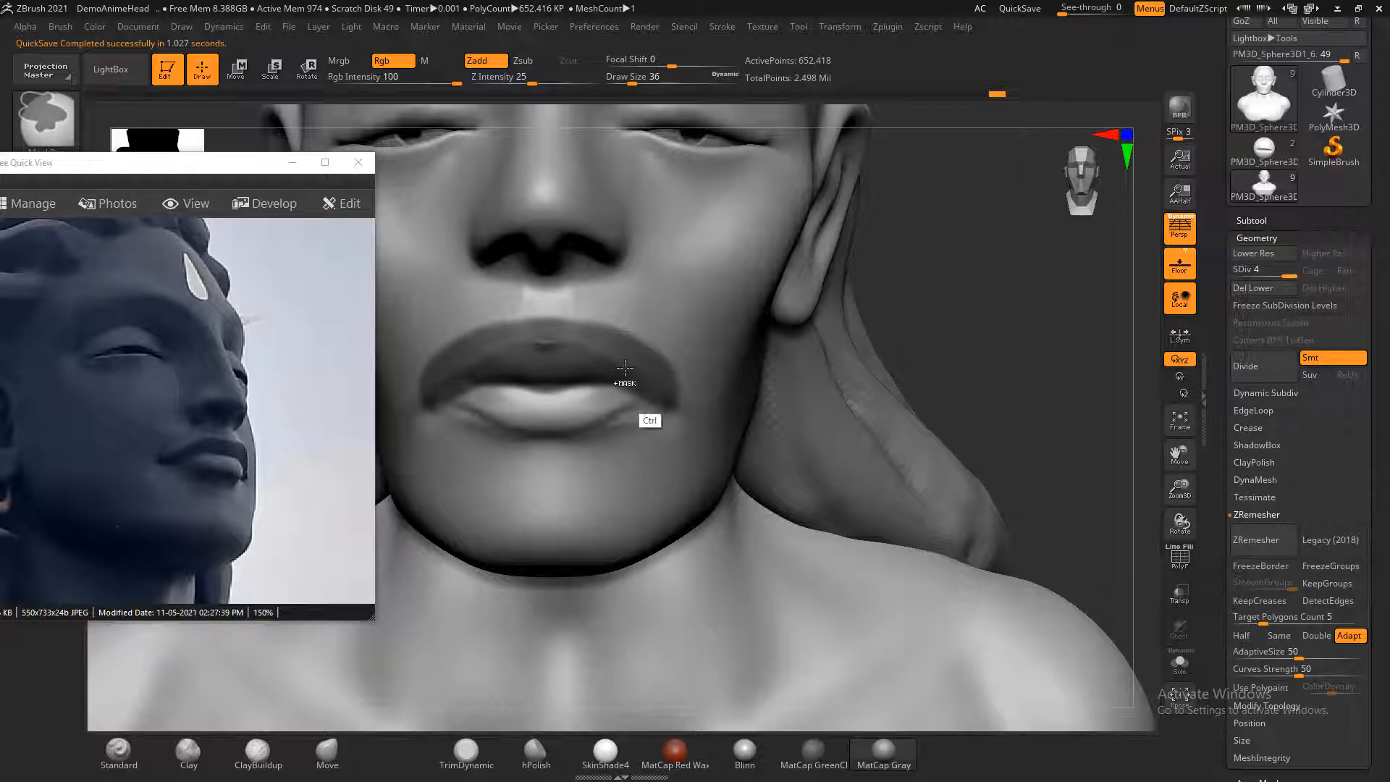
- Adjust the unmasked lower lip's profile with the Move brush at draw size 56
drag(937, 323, 881, 442)
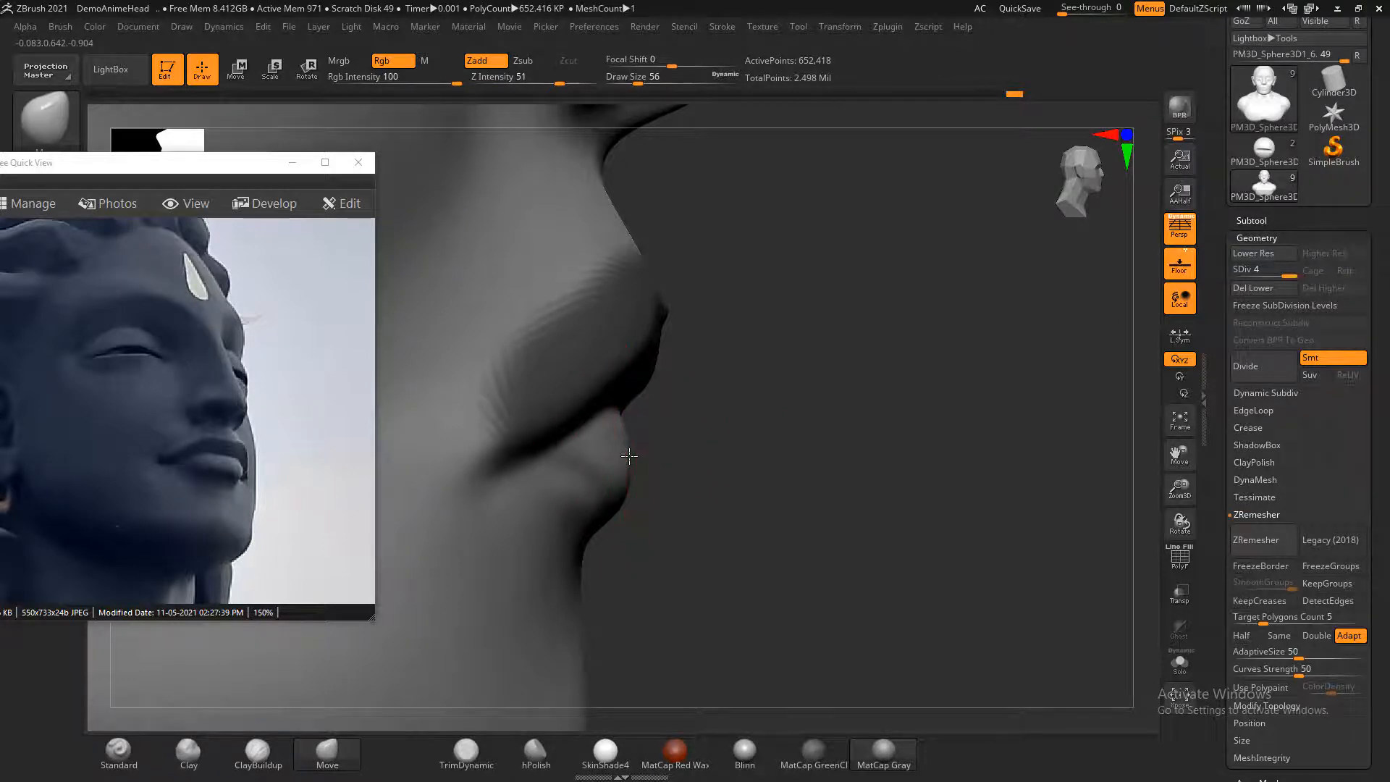
mouse_move(682, 440)
mouse_down()
mouse_move(738, 410)
mouse_move(987, 456)
mouse_move(666, 442)
mouse_up()
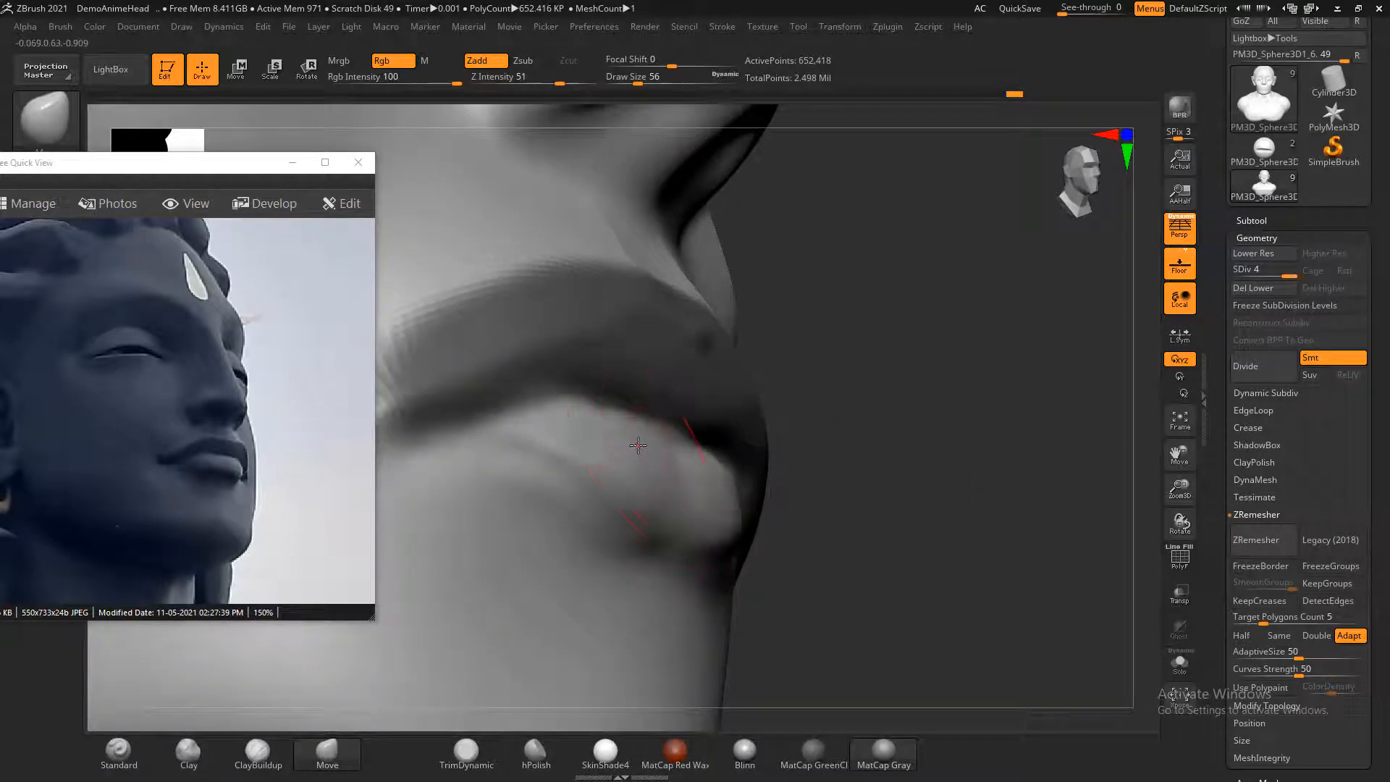
- Reshape the upper lip's profile with the Move brush at draw size 56, working from side and three-quarter angles
mouse_move(980, 435)
shift+mouse_down()
mouse_move(959, 428)
mouse_move(993, 441)
mouse_move(966, 429)
shift+mouse_up()
drag(674, 311, 666, 300)
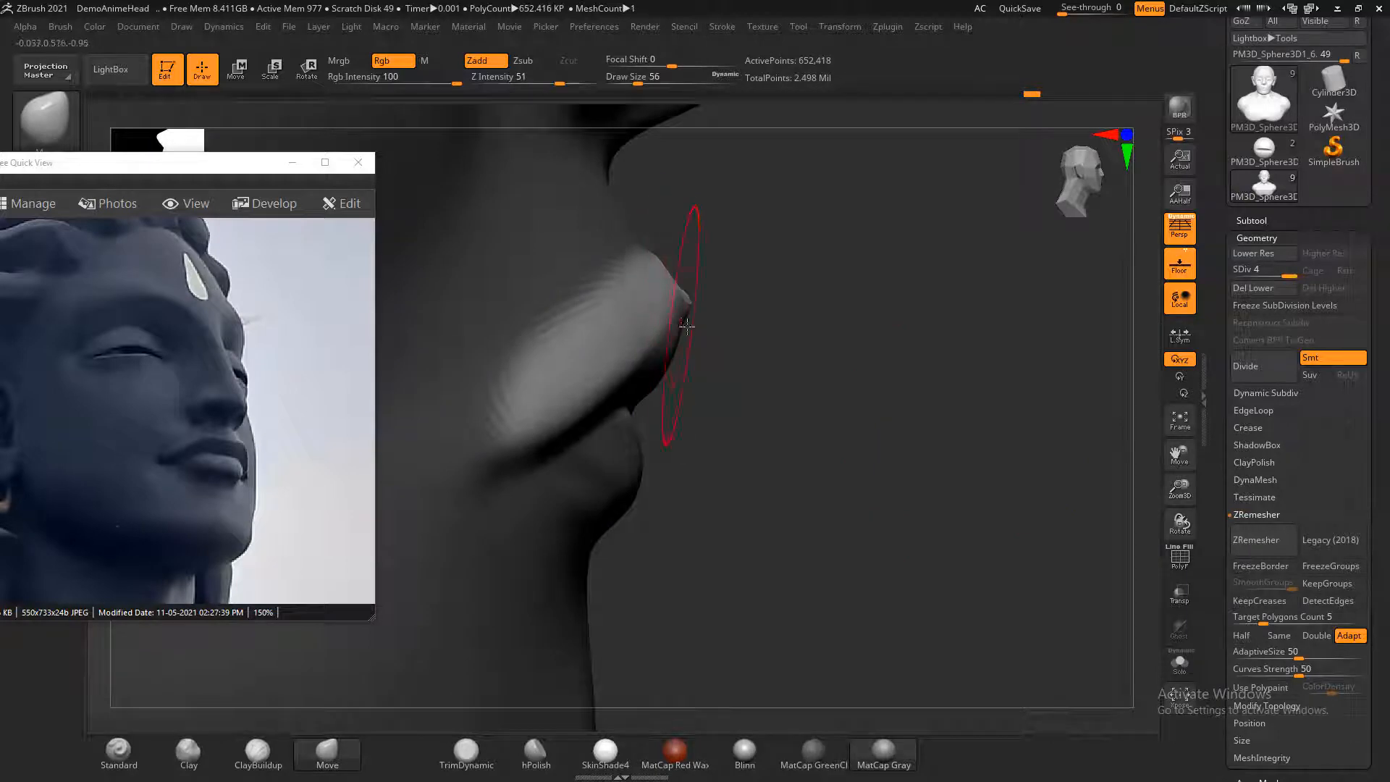
drag(893, 323, 767, 351)
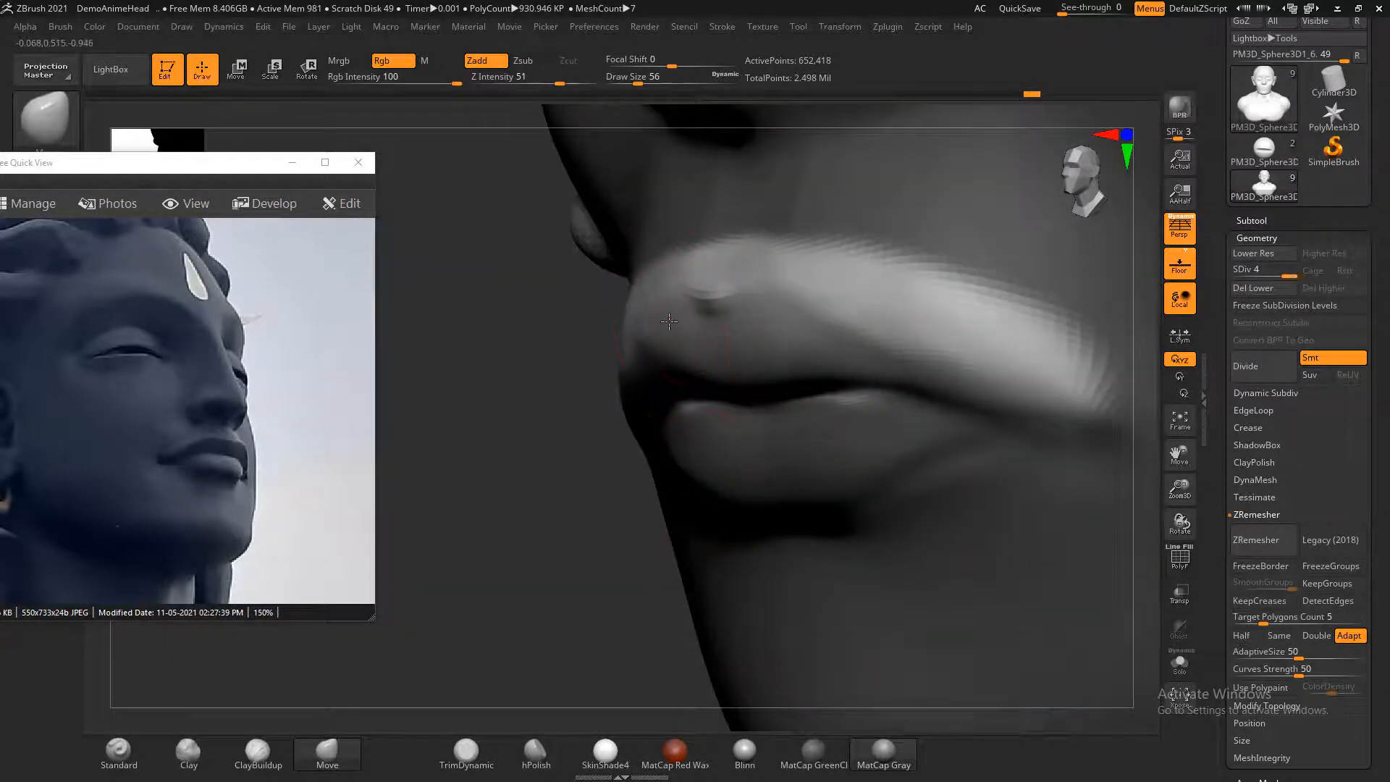
key(shift)
shift+drag(515, 482, 521, 512)
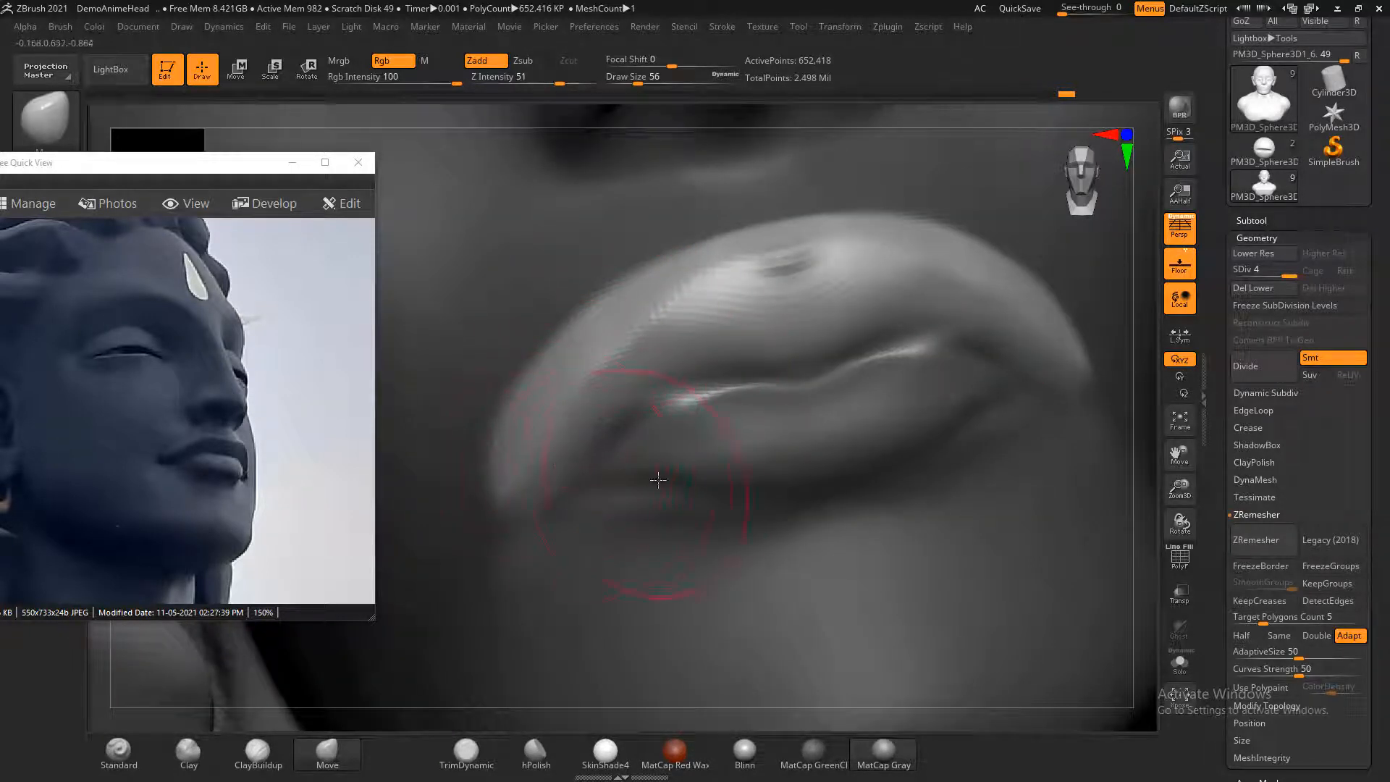
- Refine the lip contours from the front with a smaller Move brush
key(f)
shift+drag(962, 370, 1017, 390)
alt+drag(1008, 323, 1050, 405)
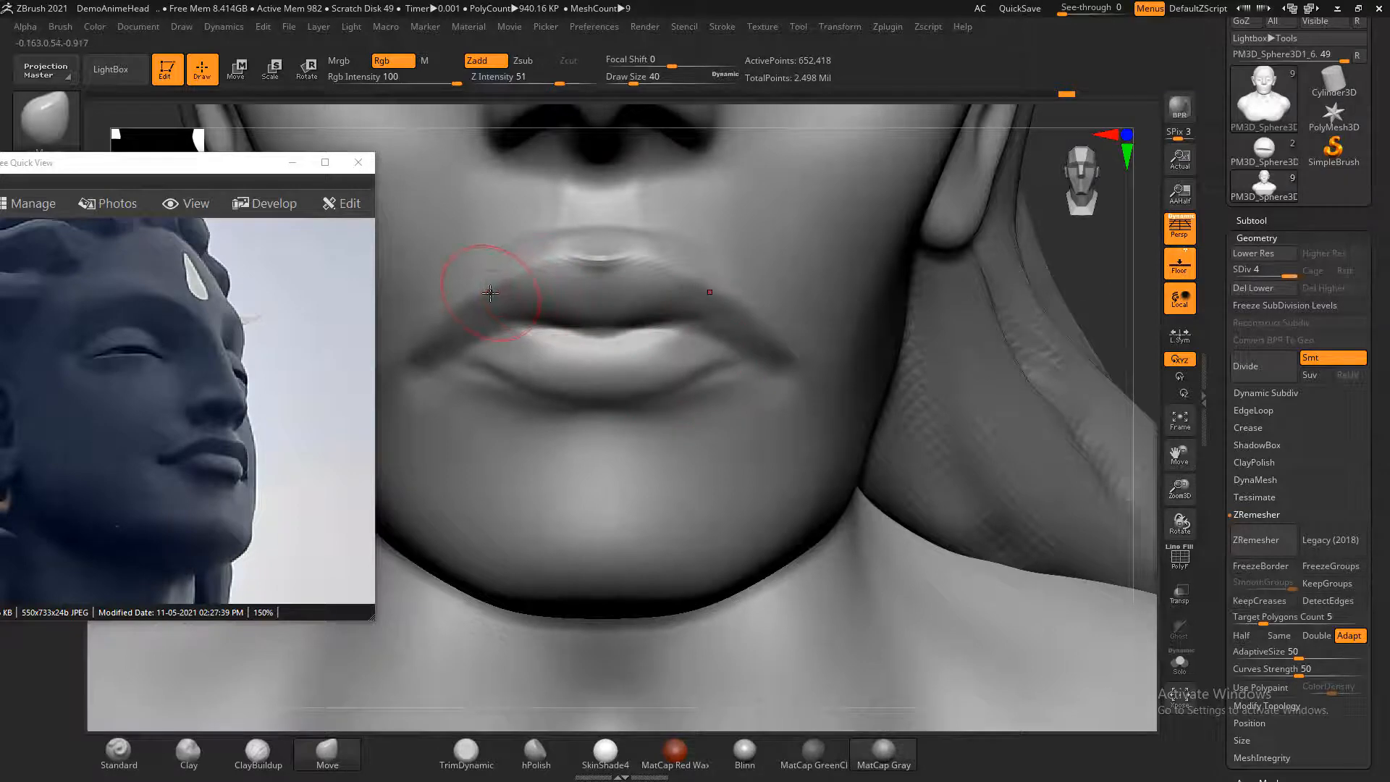
key(bracketleft)
key(bracketleft)
drag(634, 375, 640, 384)
- Carve the parting between the lips with the Standard brush and add volume to the upper lip's center with the Clay brush
click(119, 753)
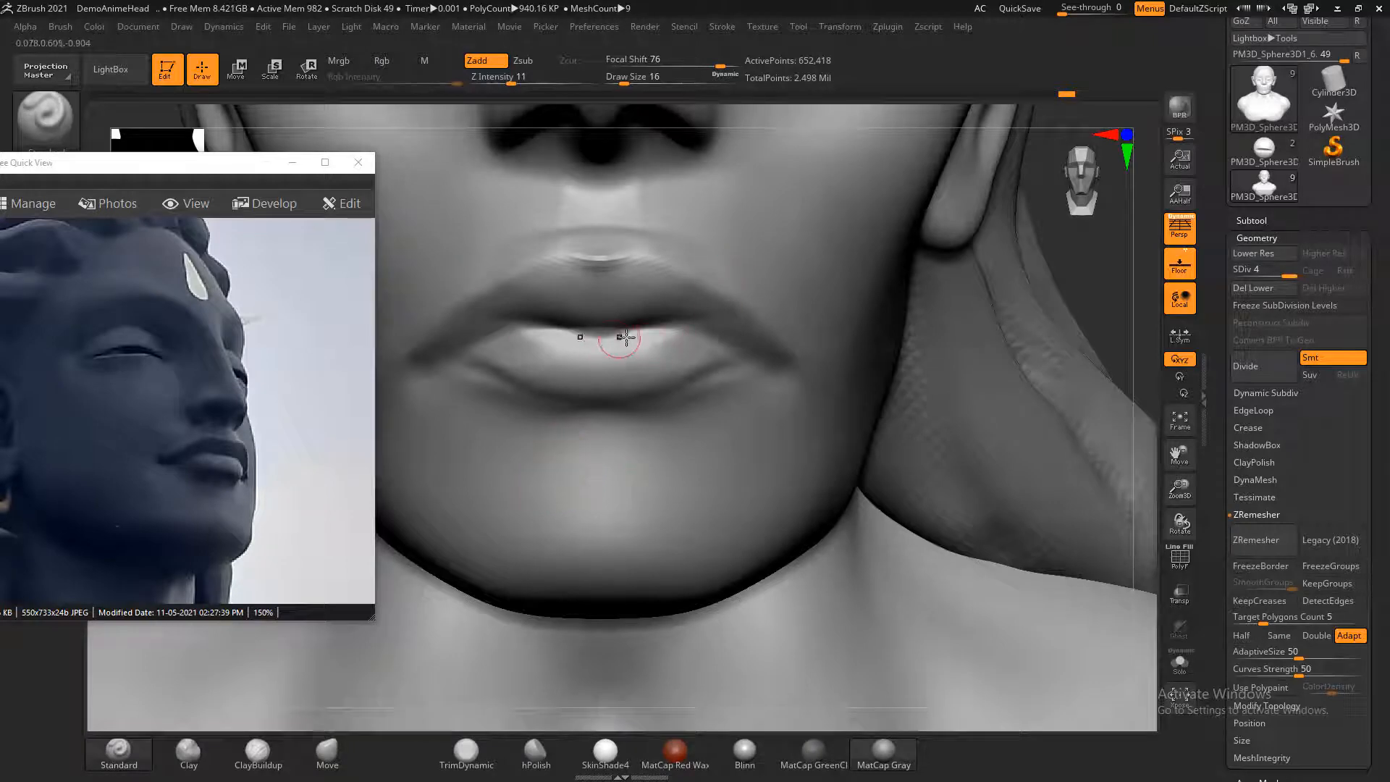
mouse_move(652, 332)
alt+mouse_down()
mouse_move(532, 332)
mouse_move(561, 332)
mouse_move(458, 356)
alt+mouse_up()
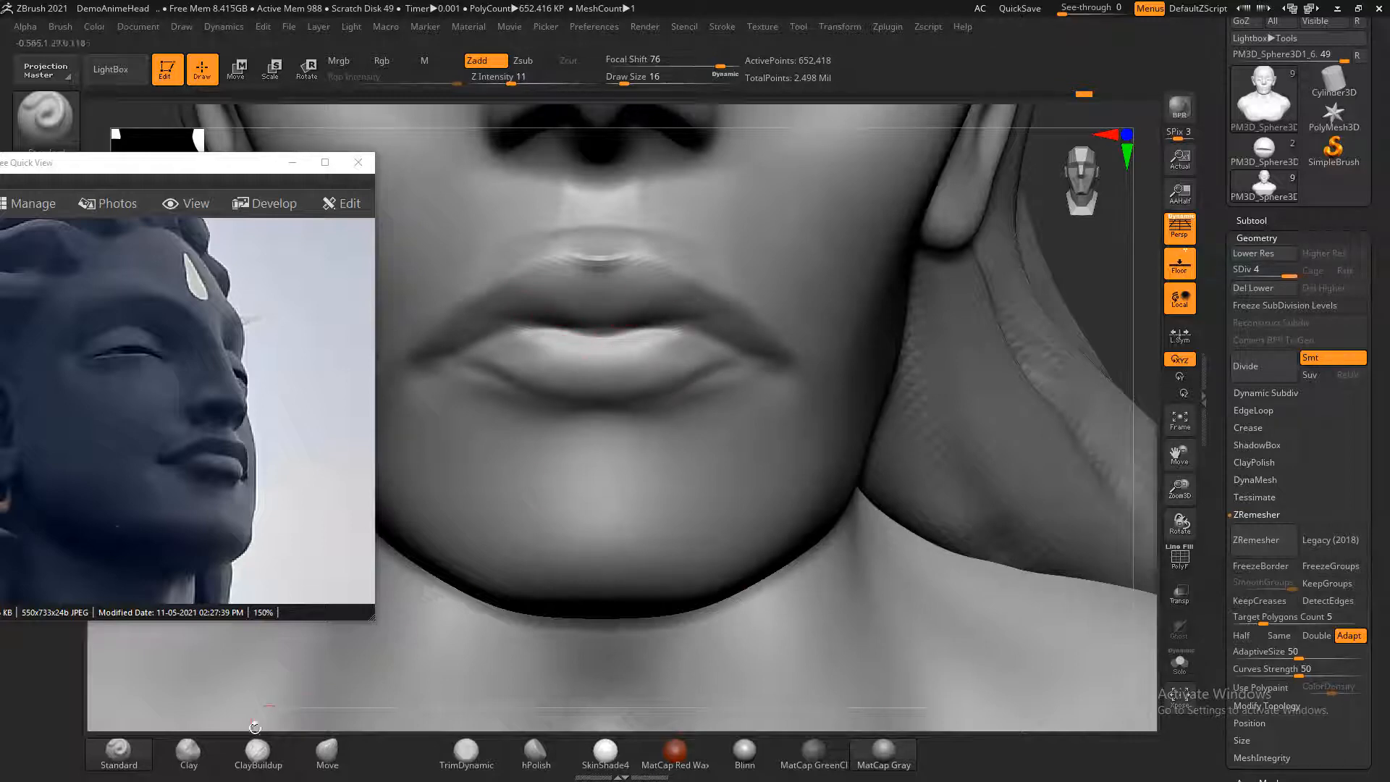
click(190, 754)
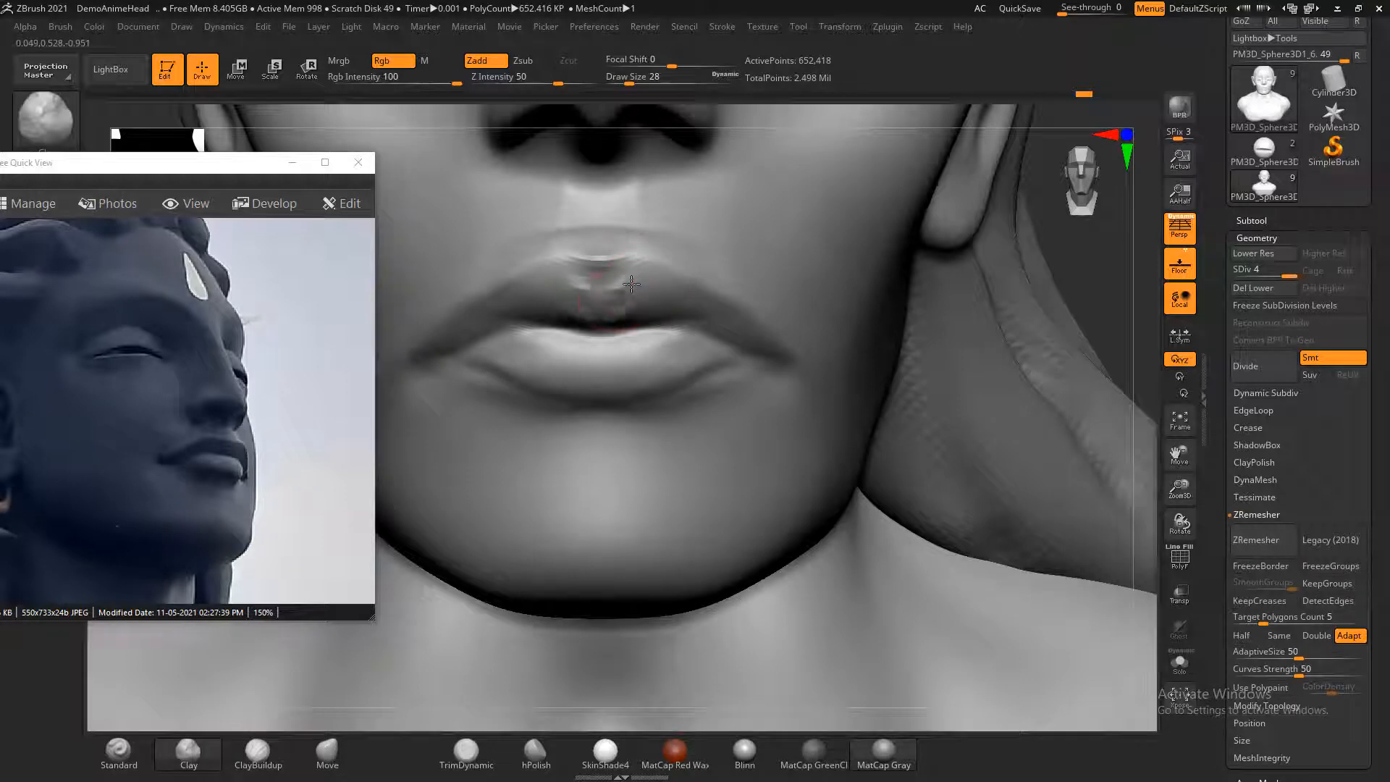
- Build up the philtrum ridges between the nose and upper lip using the ClayBuildup brush at Z Intensity 1 and draw size 28
click(258, 756)
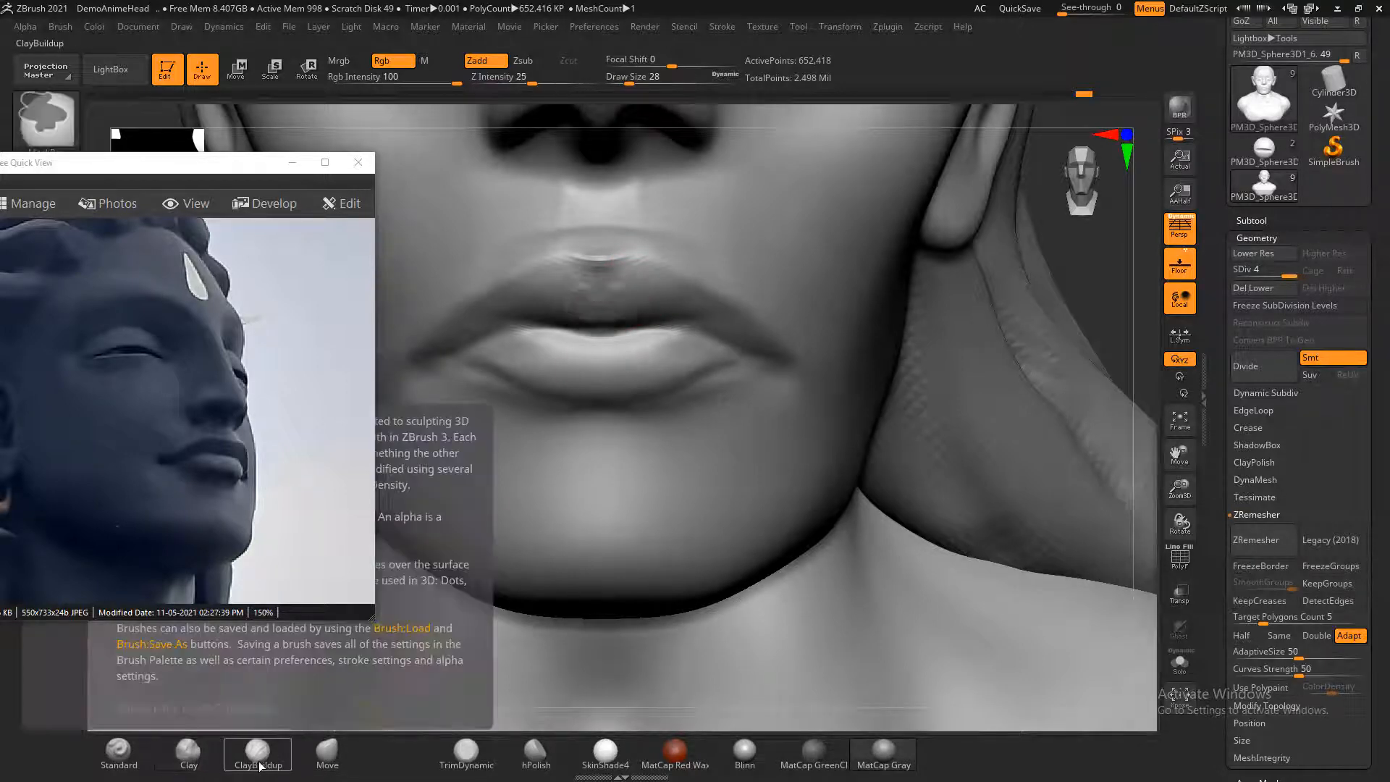
click(259, 757)
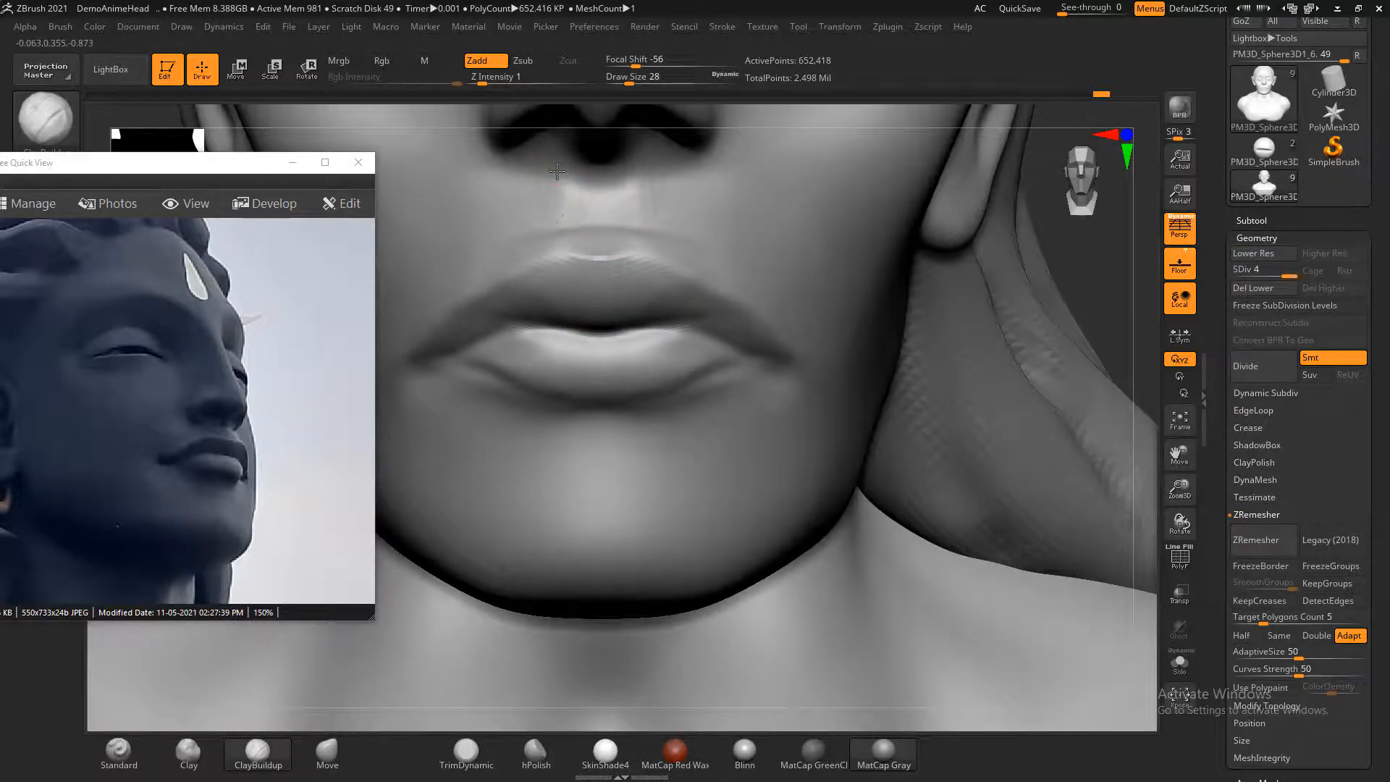
drag(557, 171, 557, 222)
drag(557, 171, 558, 223)
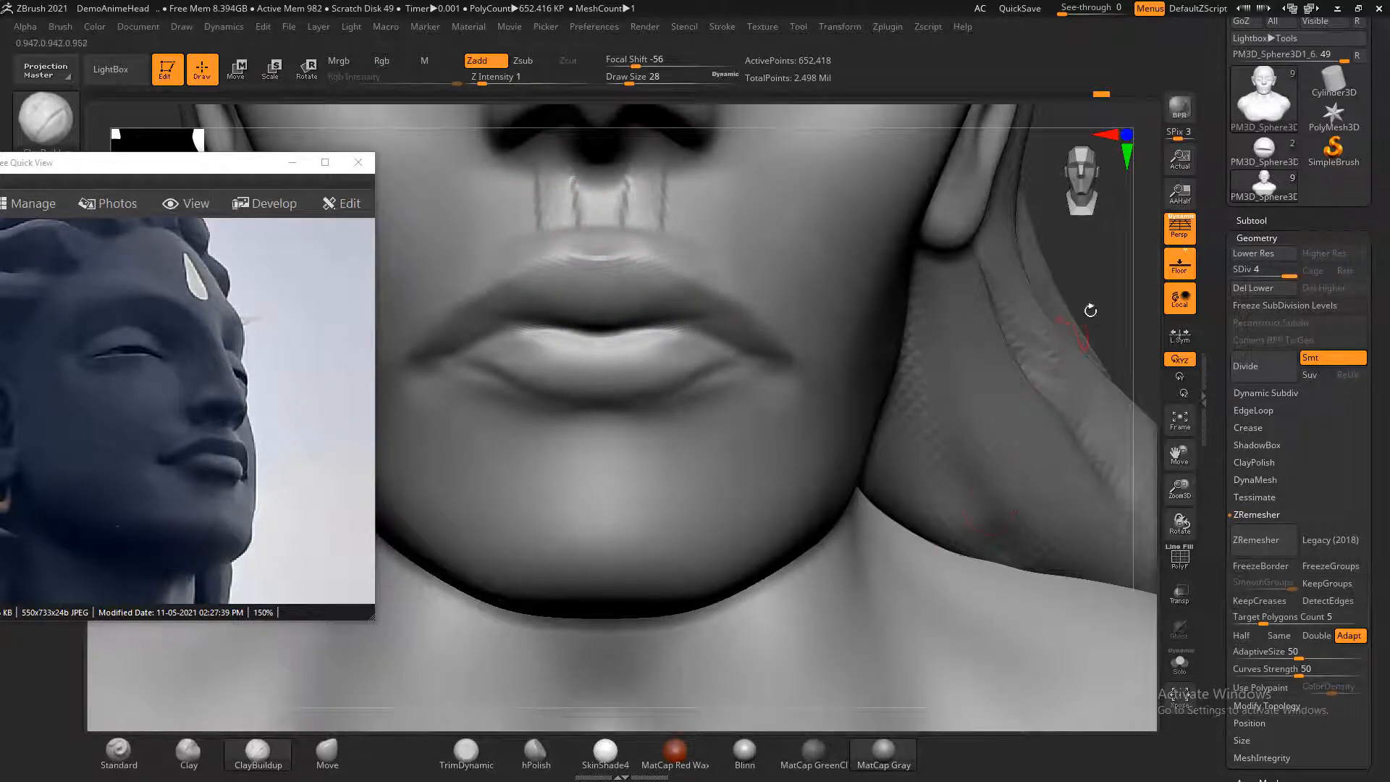
drag(1090, 311, 1029, 515)
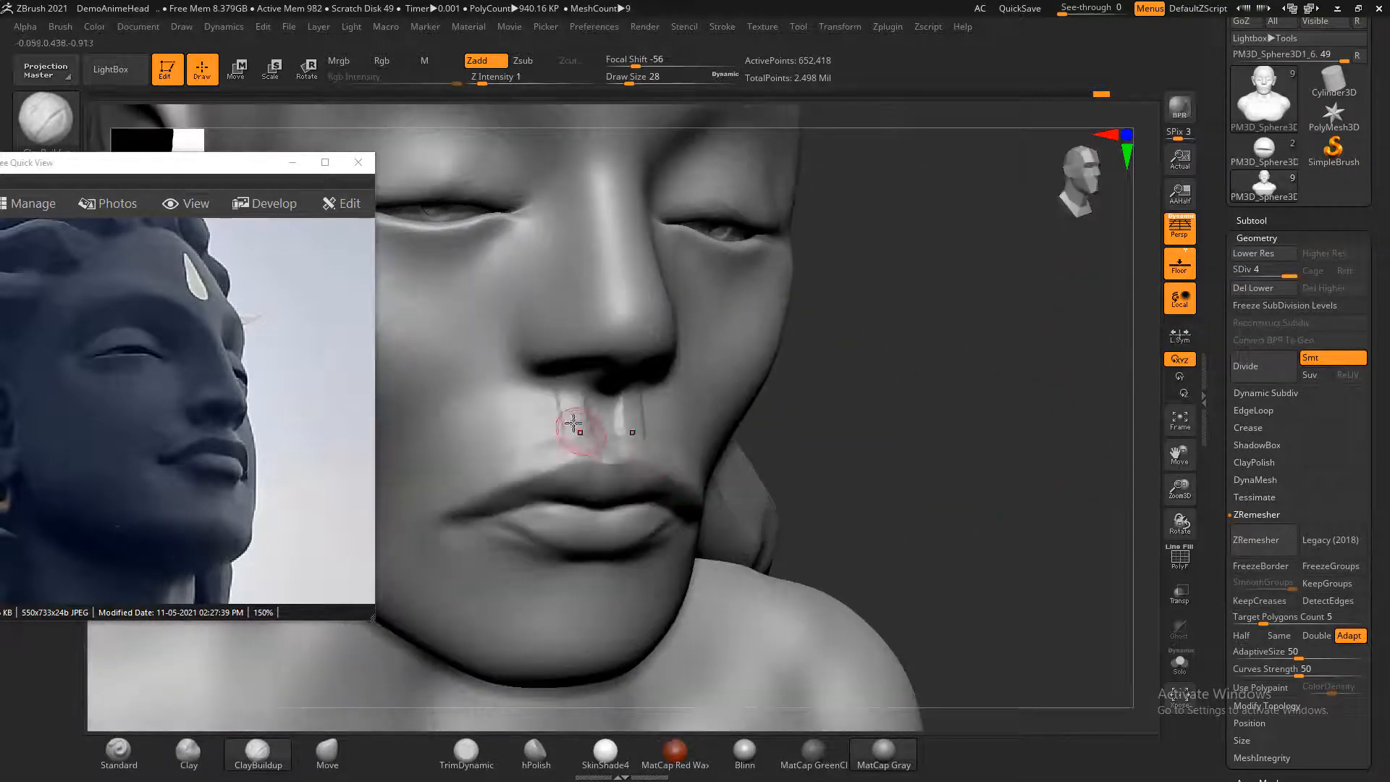
drag(573, 422, 559, 402)
mouse_move(560, 402)
mouse_down()
mouse_move(532, 427)
mouse_move(509, 411)
mouse_move(601, 427)
mouse_move(484, 453)
mouse_move(593, 421)
mouse_move(613, 430)
mouse_up()
- Carve the philtrum groove below the nose with ClayBuildup in subtract mode at draw size 20
drag(932, 363, 968, 372)
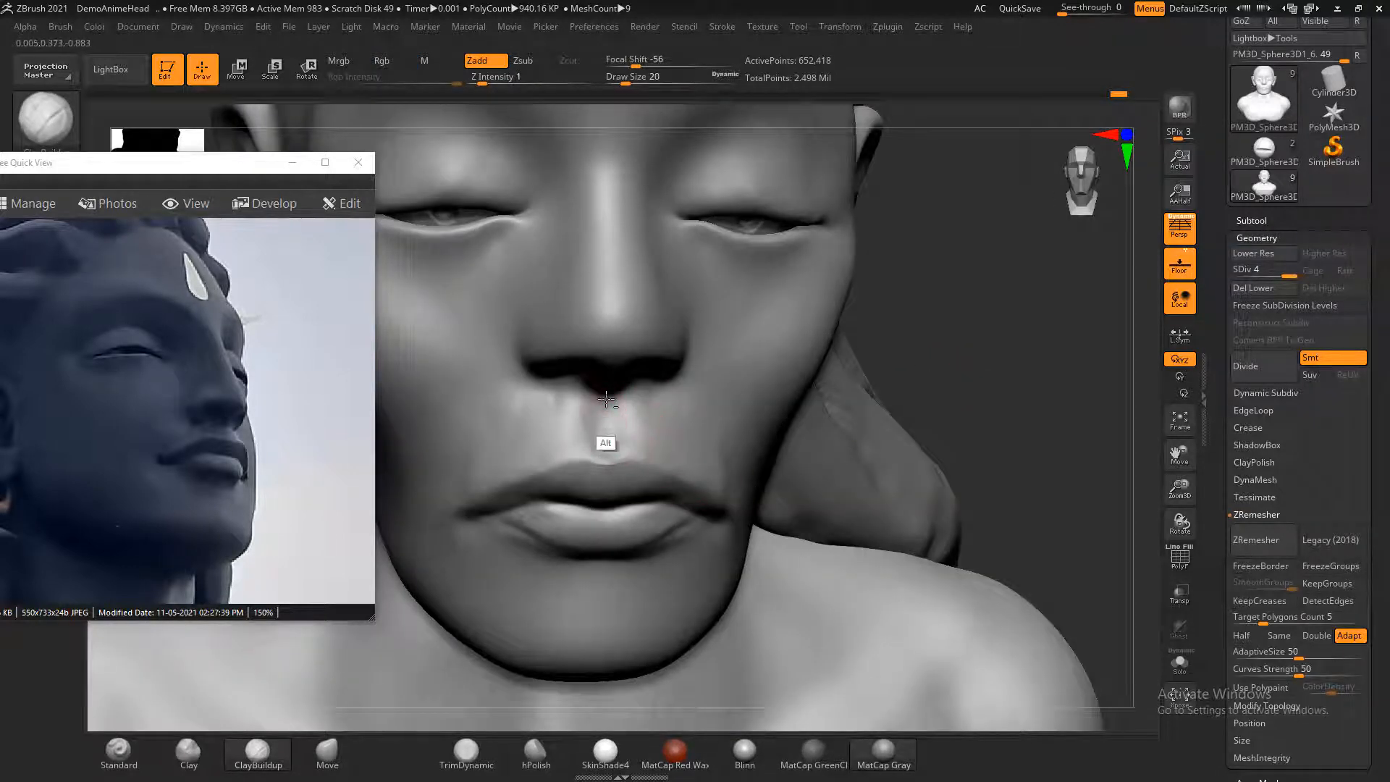
drag(937, 340, 961, 376)
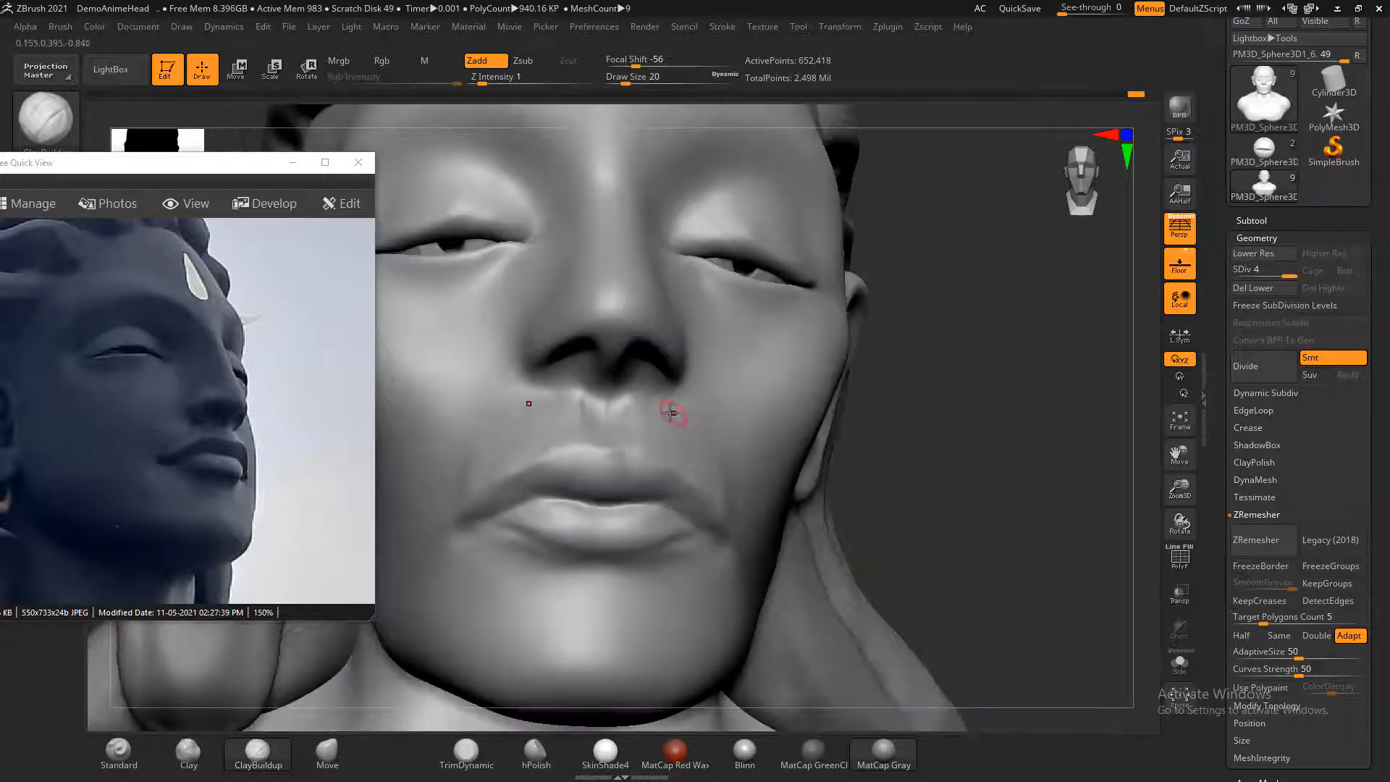
key(alt)
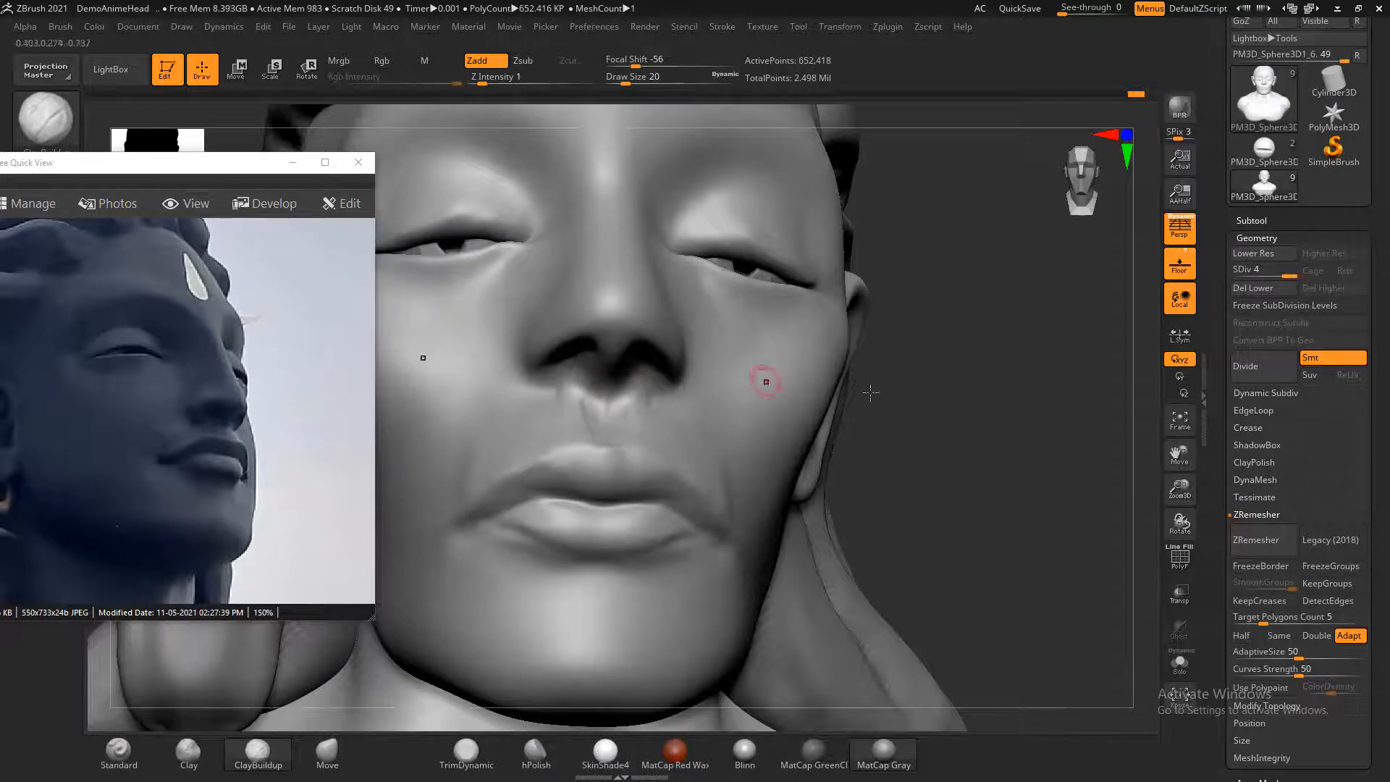
- Hollow out the nostrils with ClayBuildup in subtract mode, raising Z Intensity to 3
drag(974, 394, 975, 421)
alt+drag(620, 371, 595, 360)
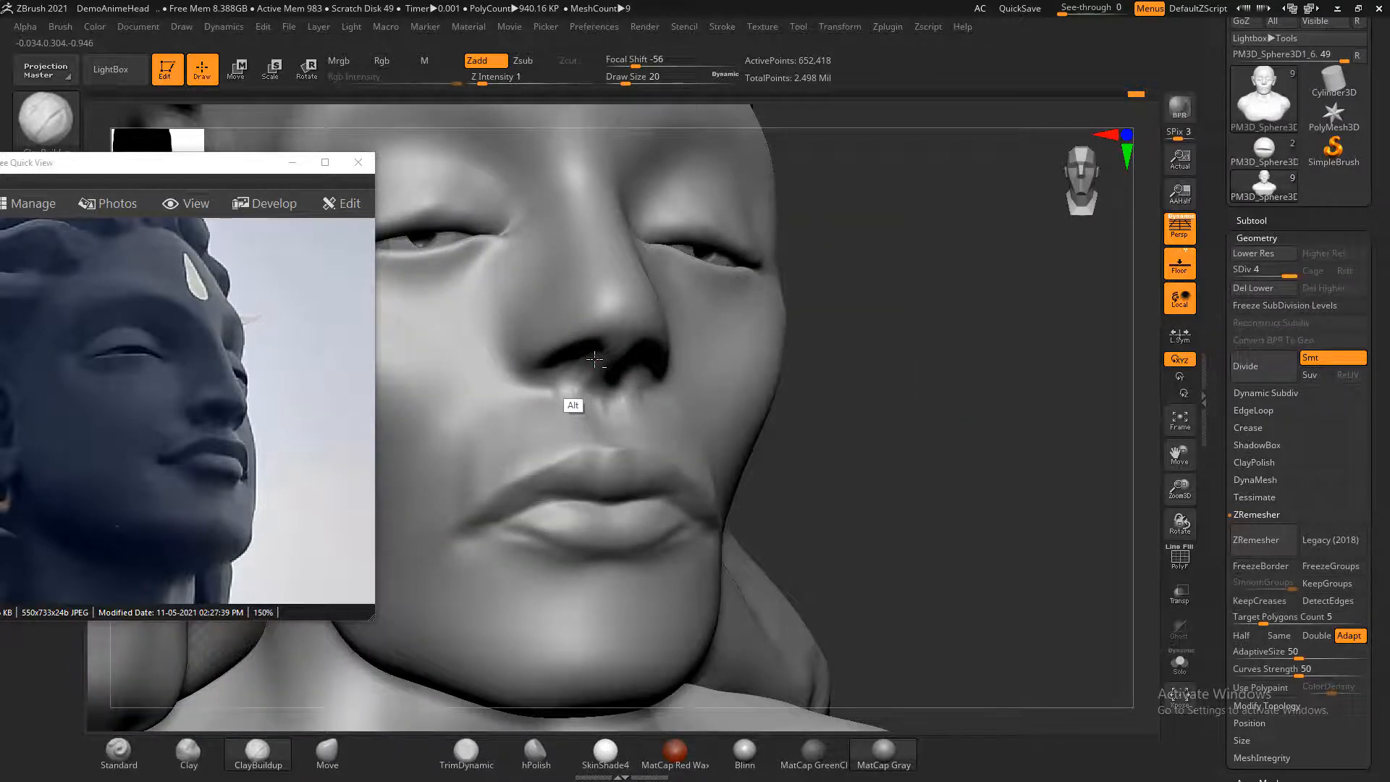
drag(897, 413, 897, 434)
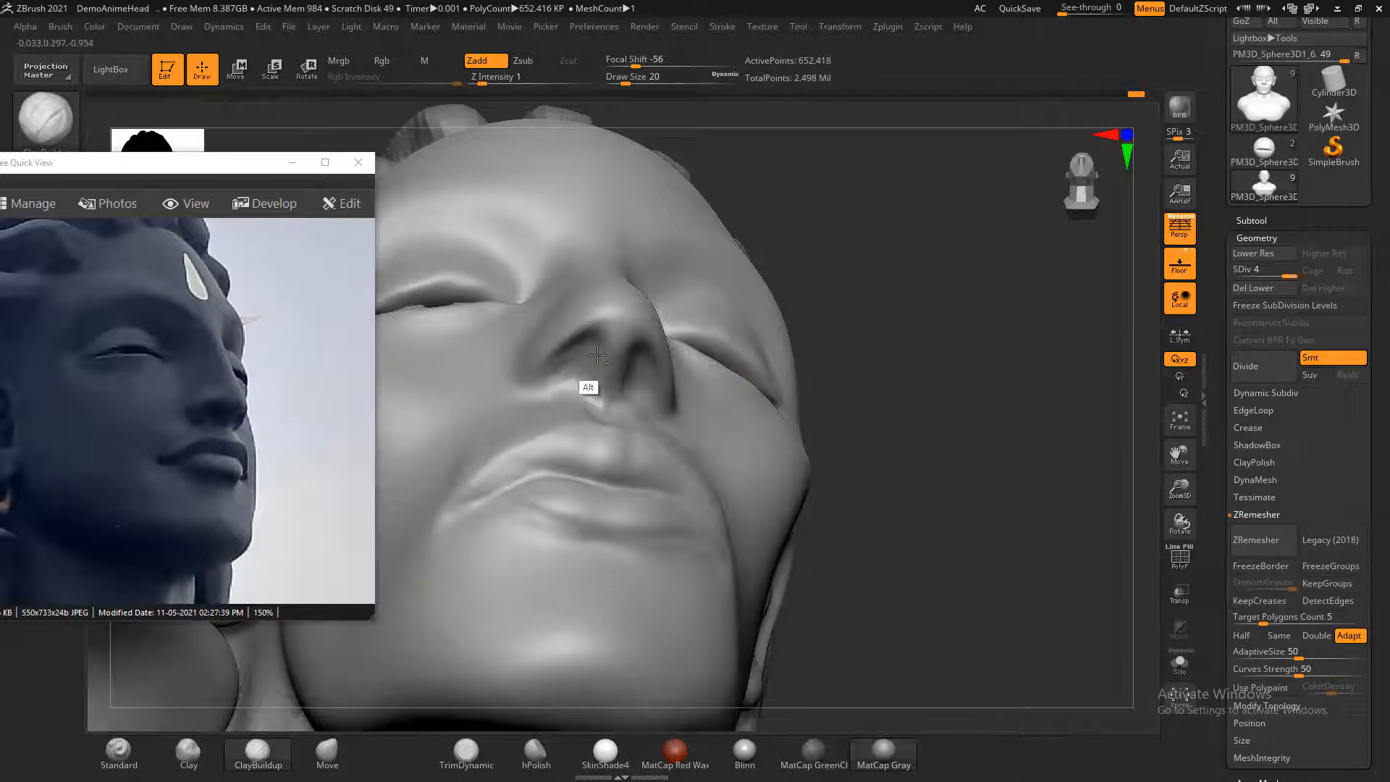
drag(482, 82, 491, 82)
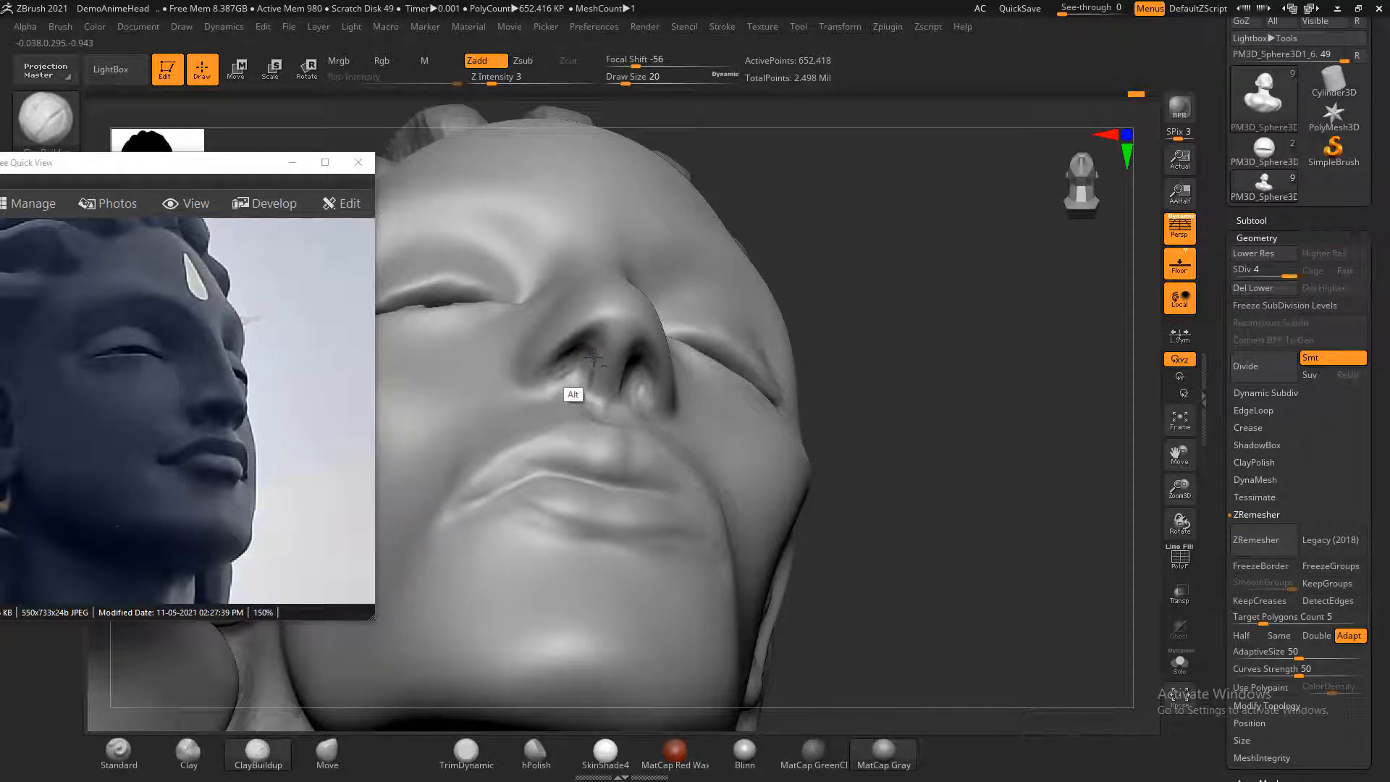
- Smooth the philtrum and the base of the nose
mouse_move(854, 405)
mouse_down()
mouse_move(925, 314)
mouse_move(865, 377)
mouse_up()
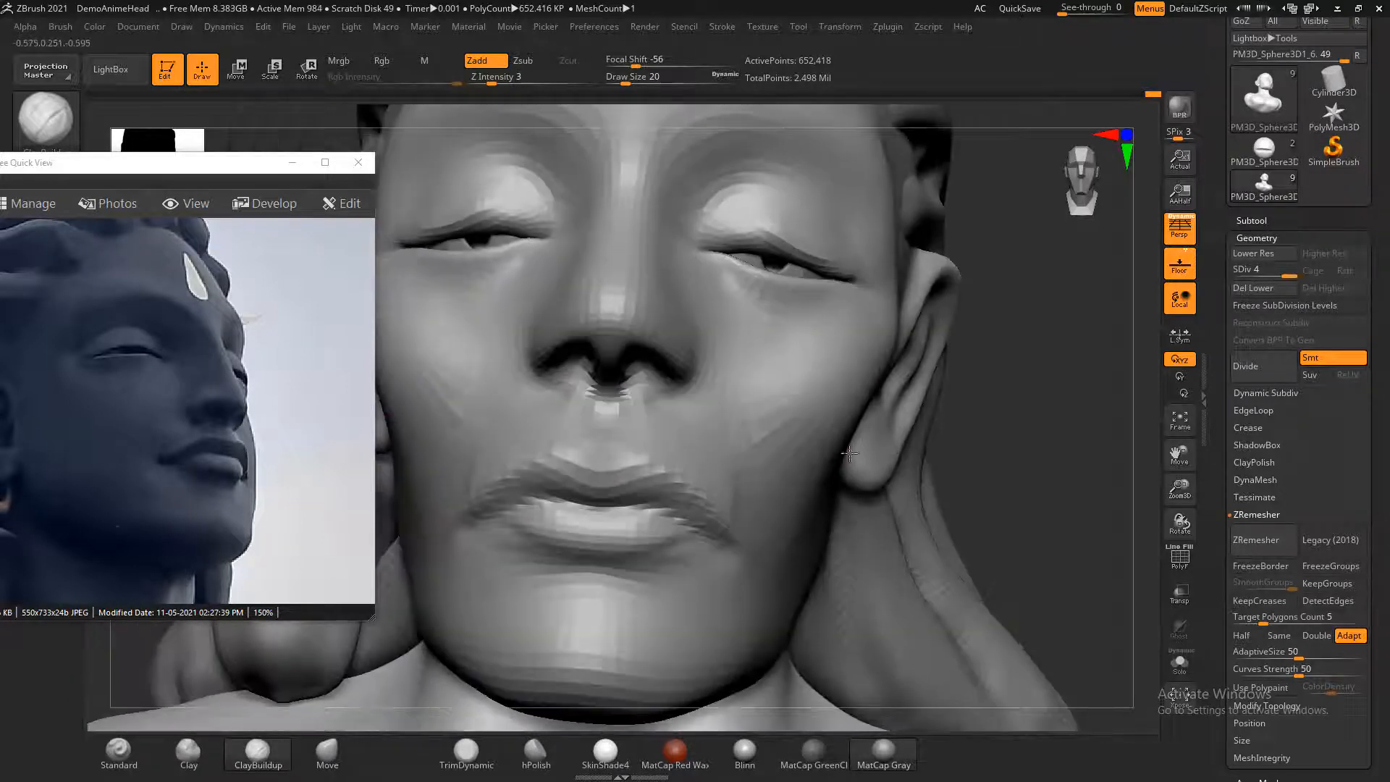
mouse_move(603, 427)
shift+mouse_down()
mouse_move(617, 410)
mouse_move(586, 392)
shift+mouse_up()
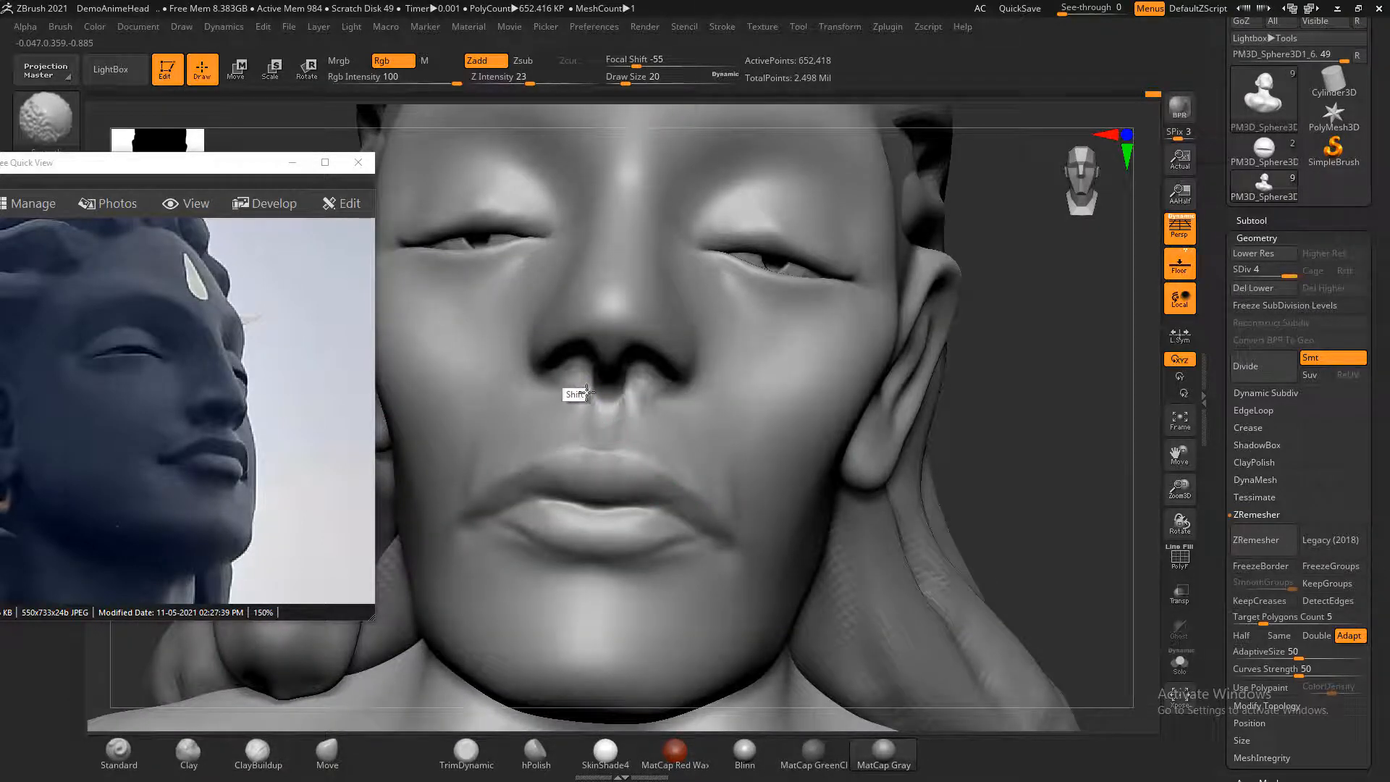
drag(979, 449, 676, 450)
- Build up the wings of the nose above the nostrils with ClayBuildup at draw size 36
drag(979, 323, 1003, 442)
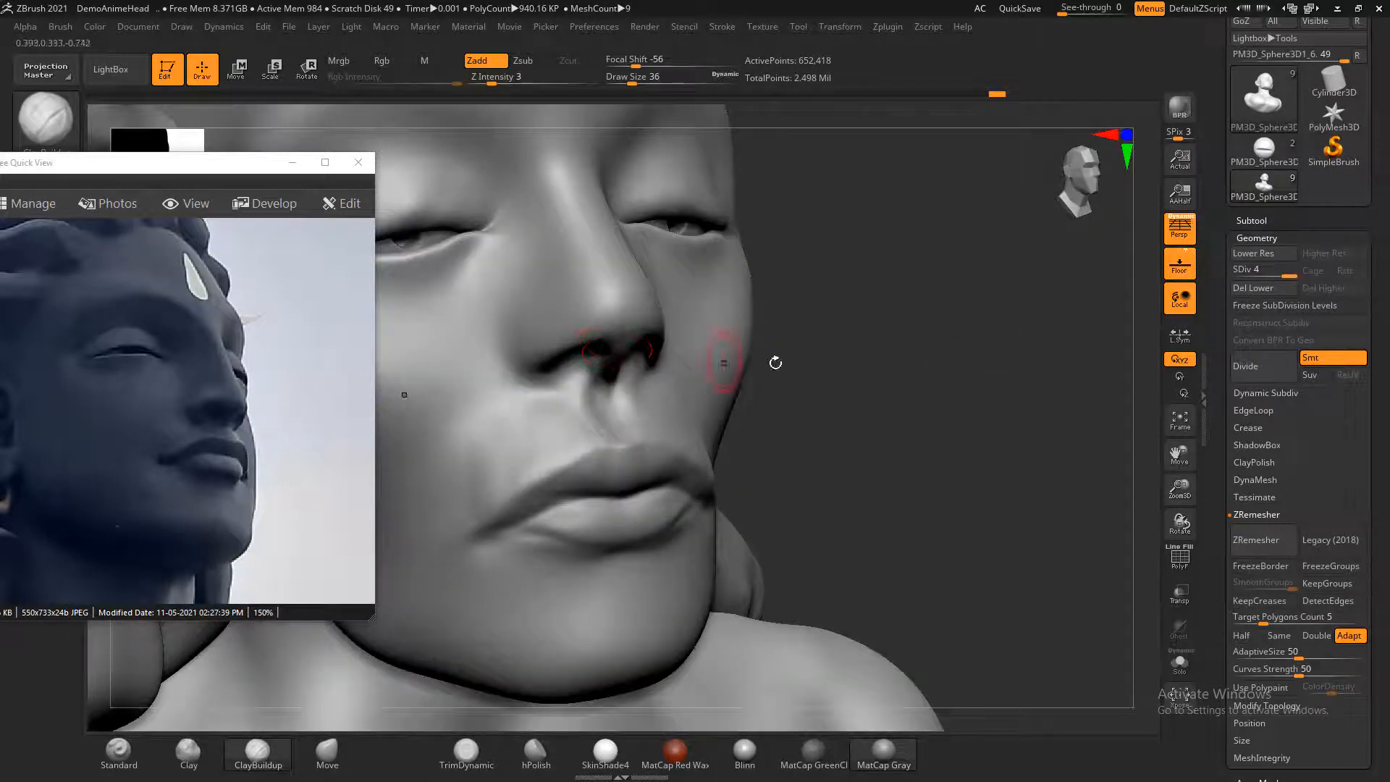
drag(772, 363, 850, 403)
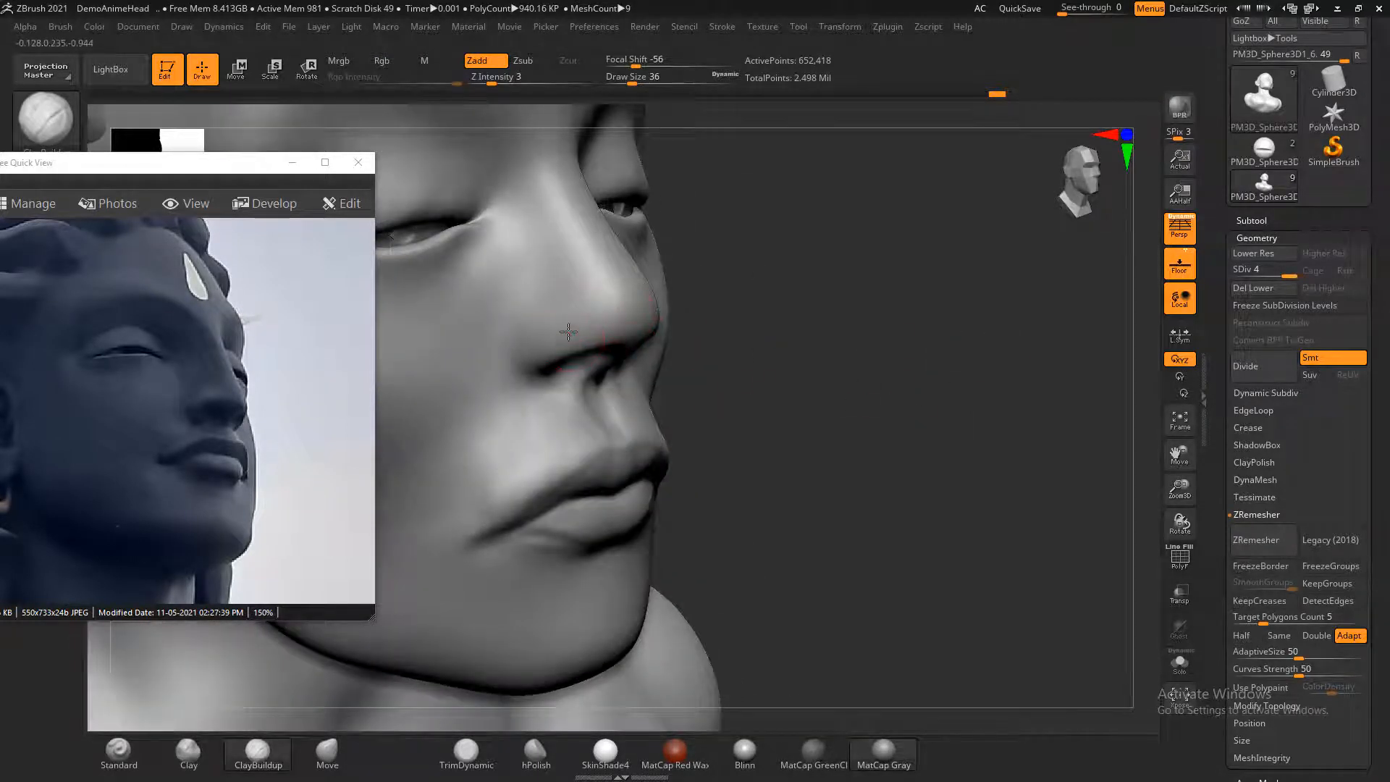
drag(568, 332, 536, 331)
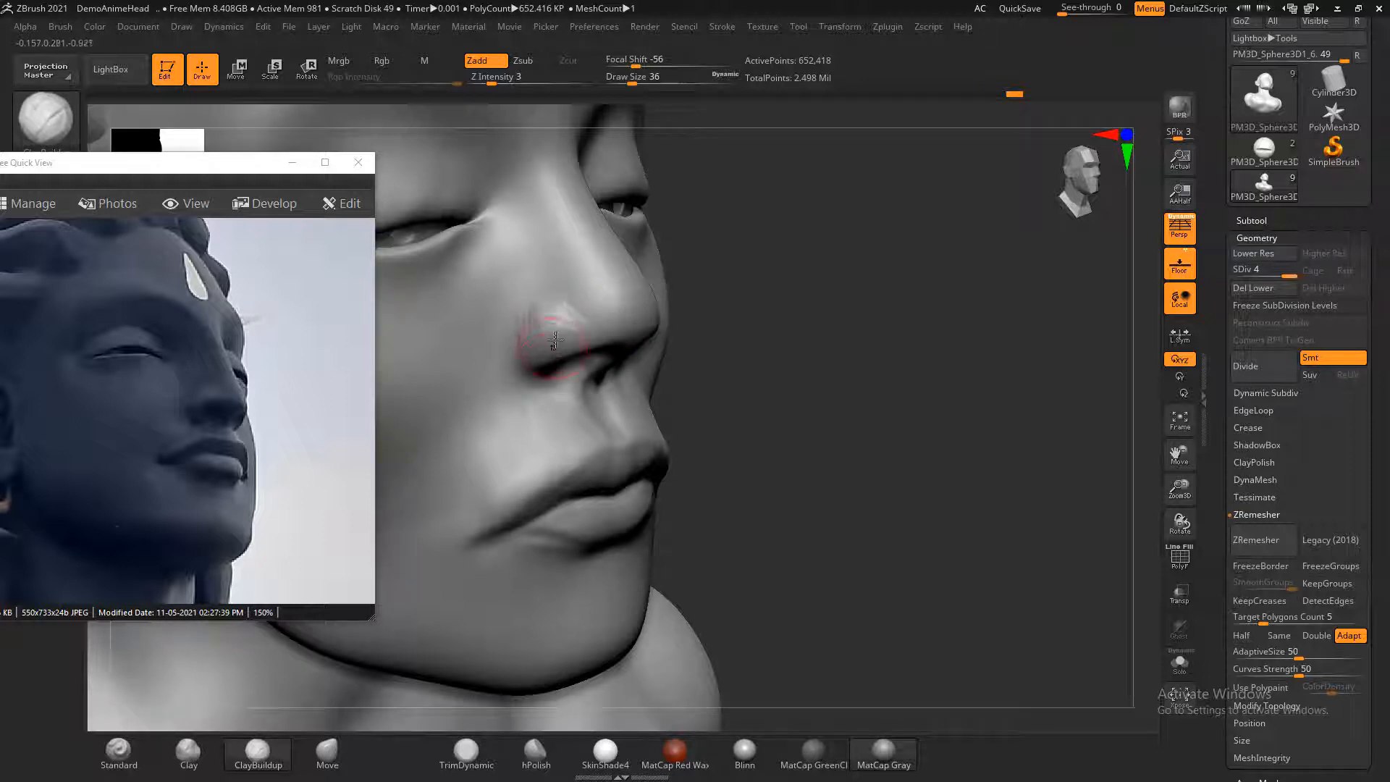
drag(846, 335, 807, 349)
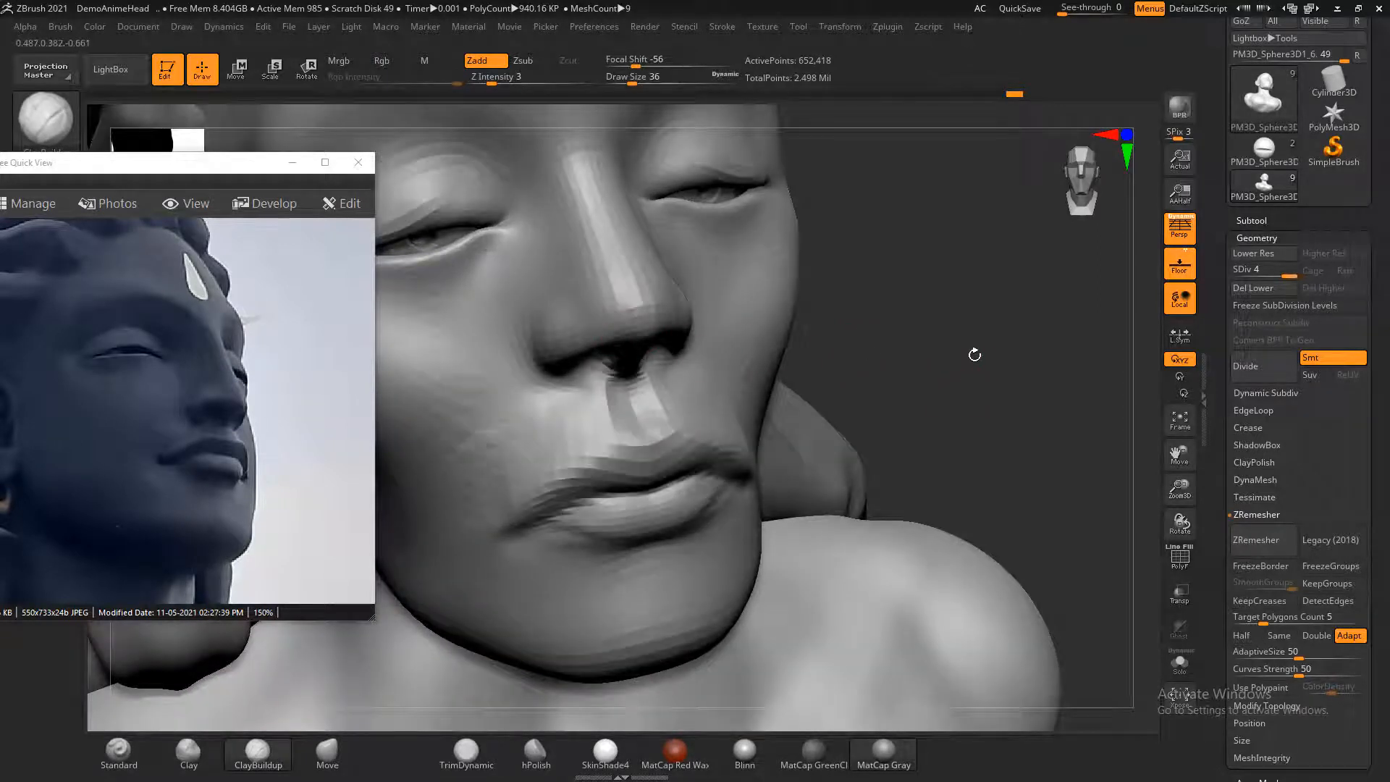
- Enlarge the reference photo to 300% and add volume to the nose tip
alt+drag(970, 353, 966, 405)
click(275, 355)
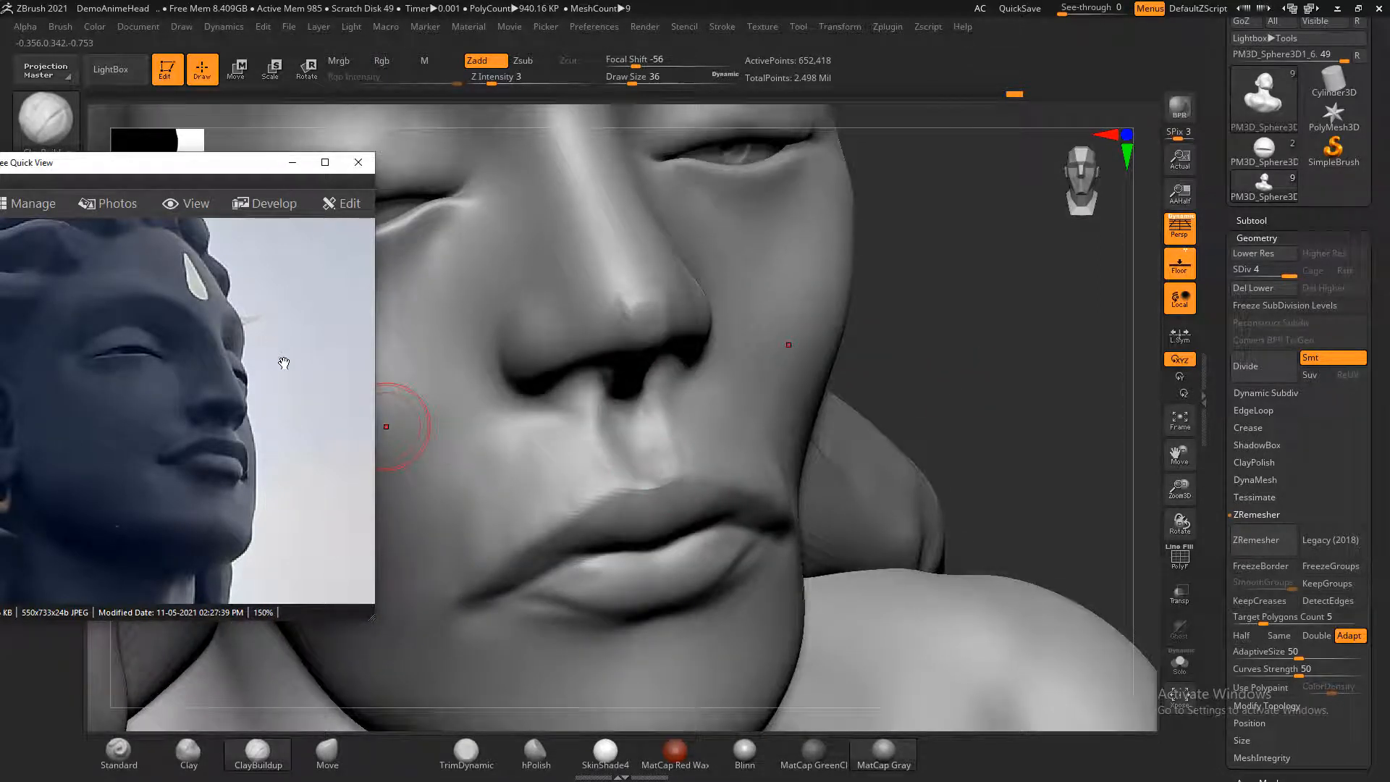
scroll(284, 363, up, 2)
drag(937, 343, 926, 349)
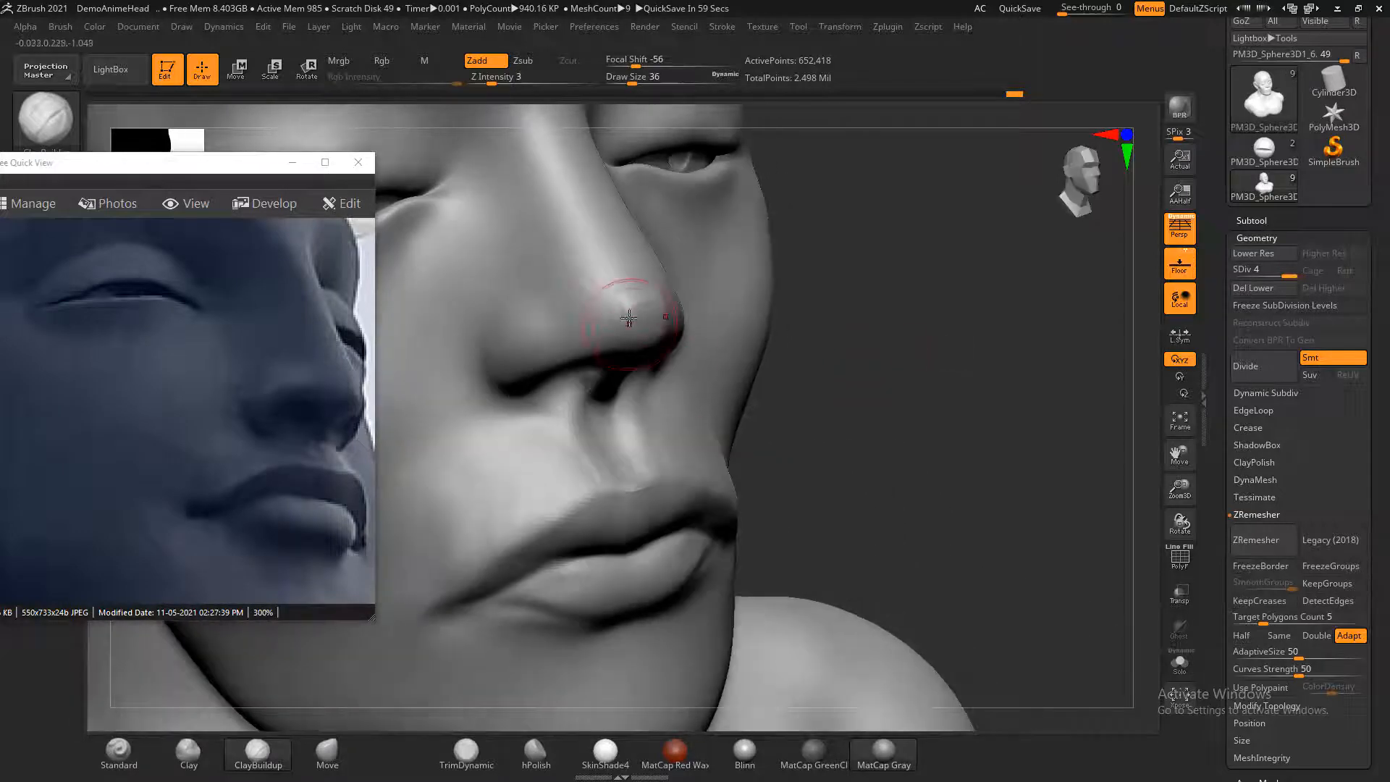
key(bracketleft)
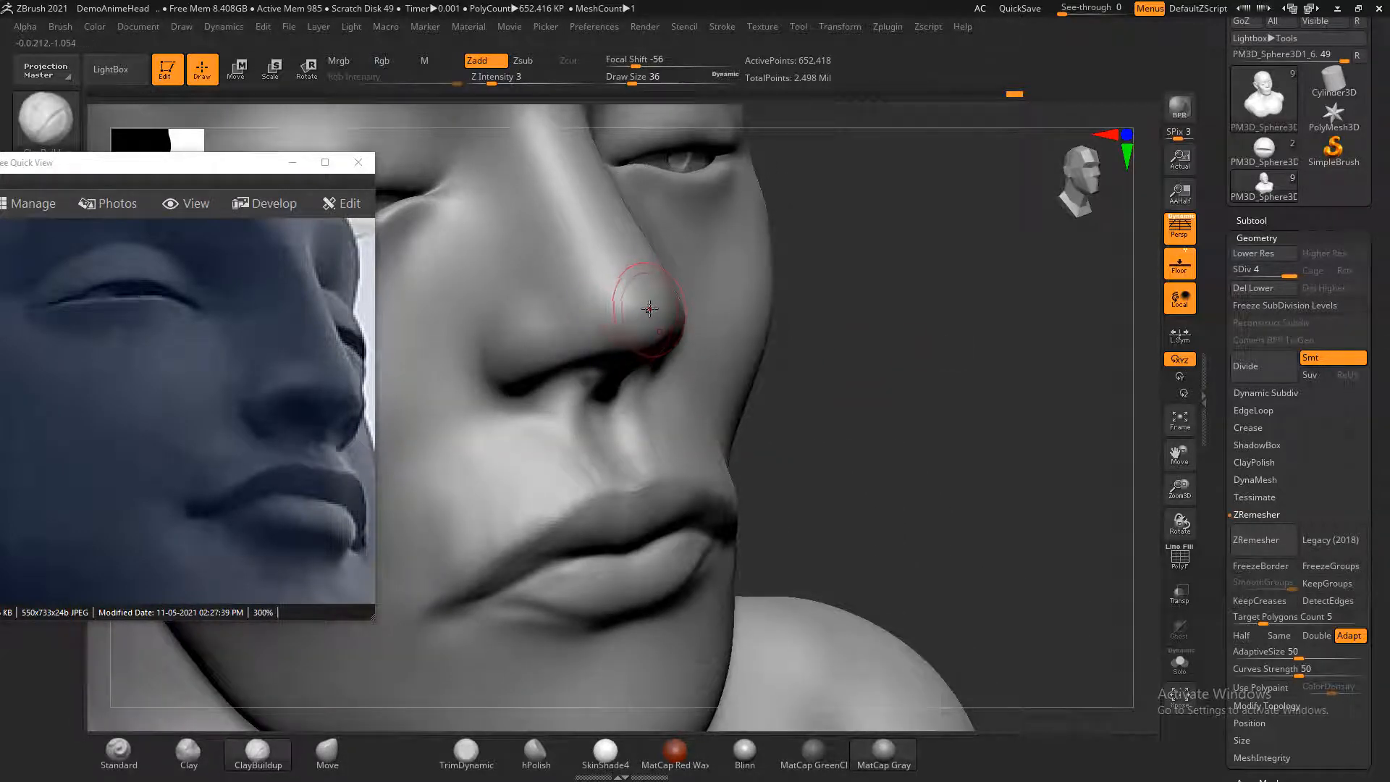
- Round out the nose tip and lower bridge with ClayBuildup at draw size 28, smoothing the strokes
drag(850, 329, 800, 347)
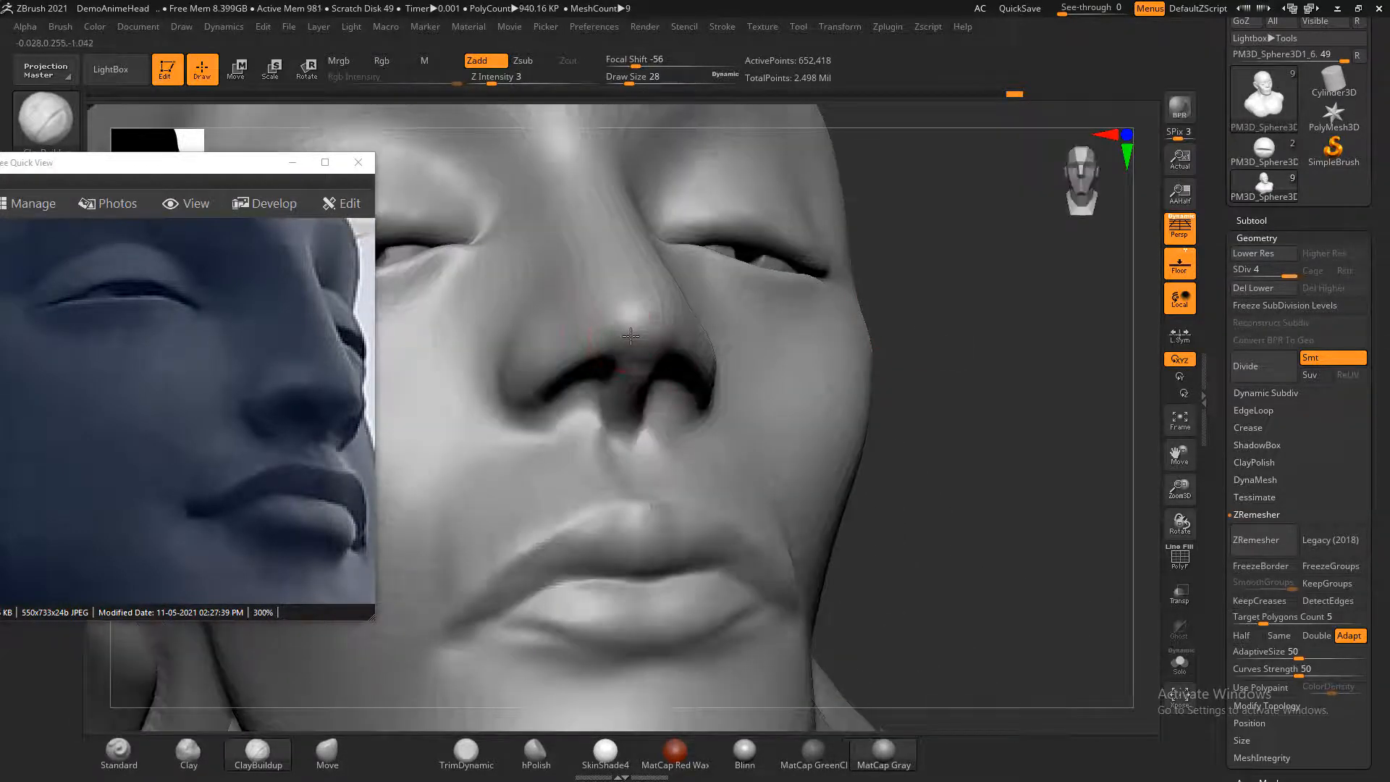
click(630, 336)
mouse_move(622, 272)
mouse_down()
mouse_move(615, 286)
mouse_move(613, 265)
mouse_up()
drag(614, 264, 606, 278)
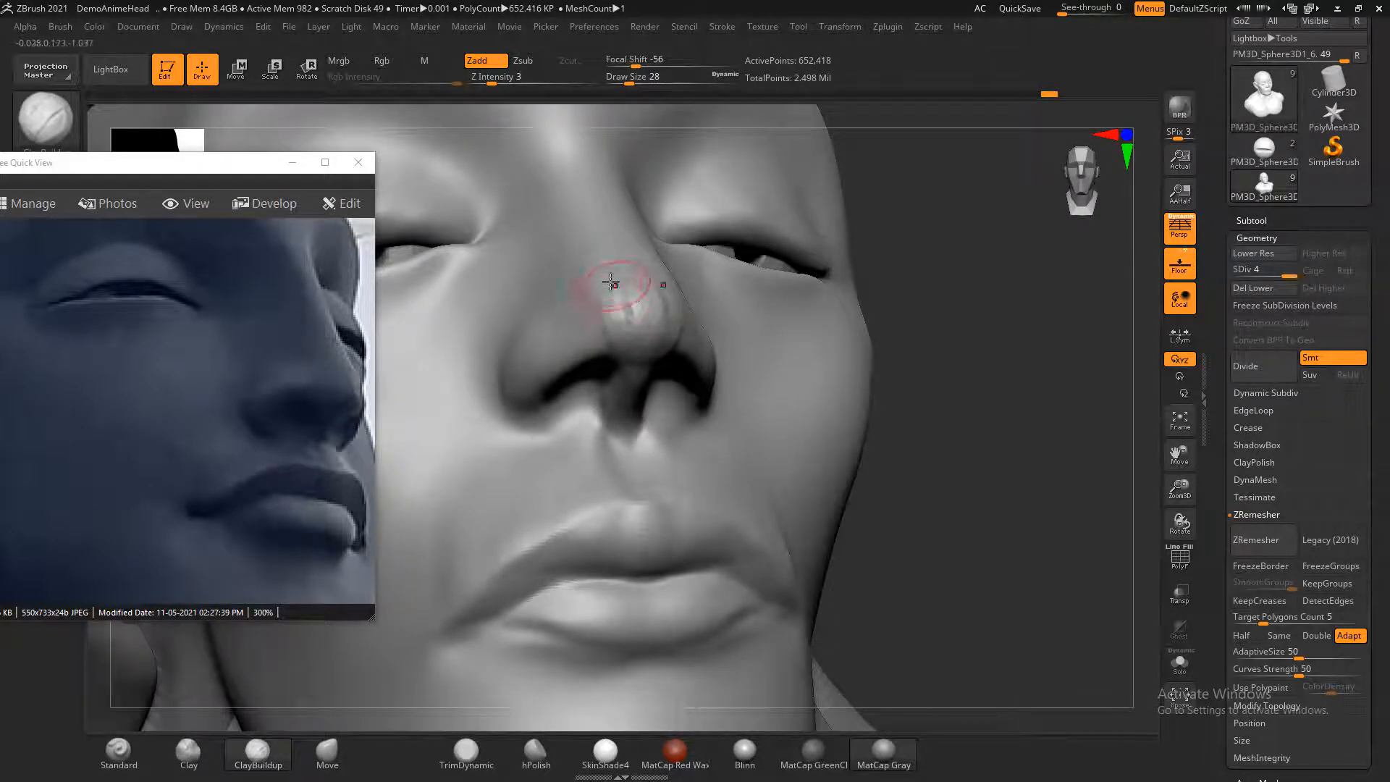
key(shift)
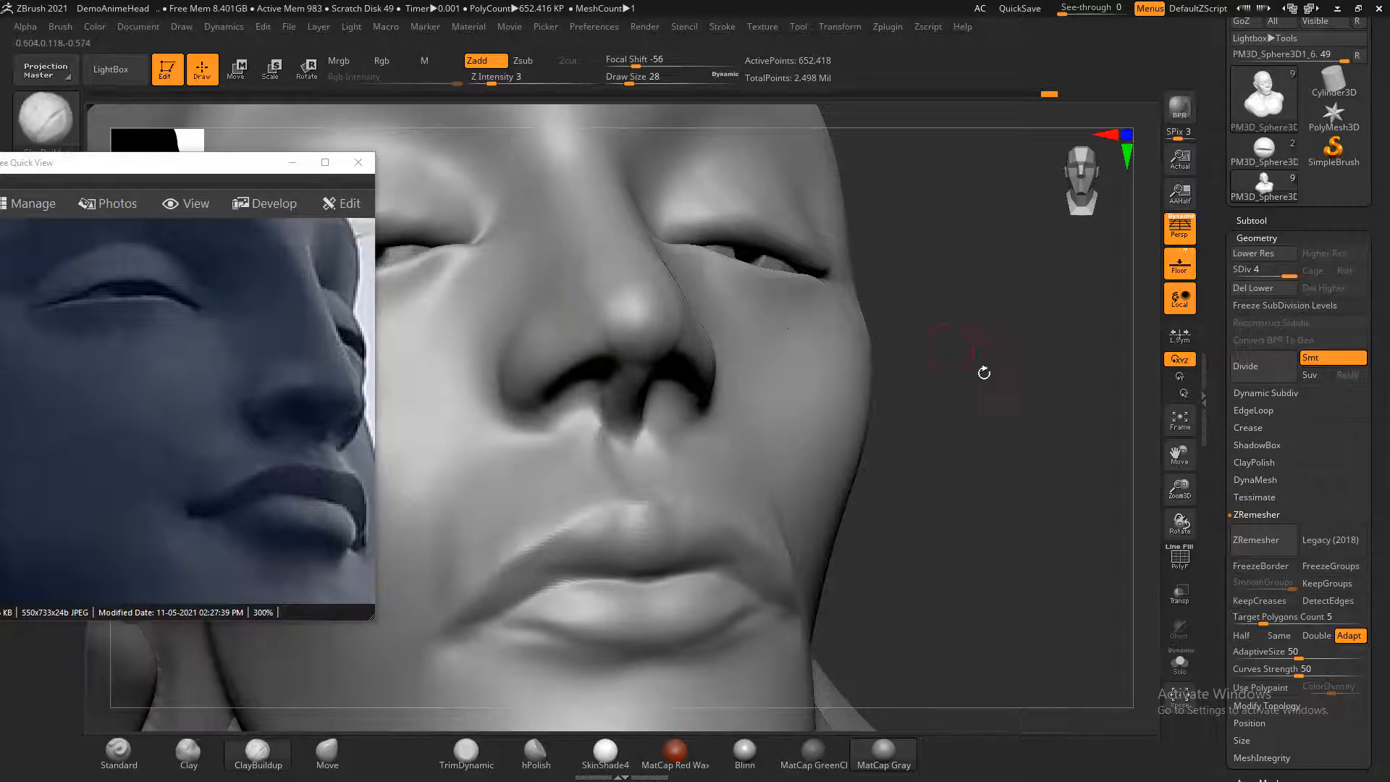
shift+drag(980, 369, 695, 366)
shift+drag(620, 296, 624, 307)
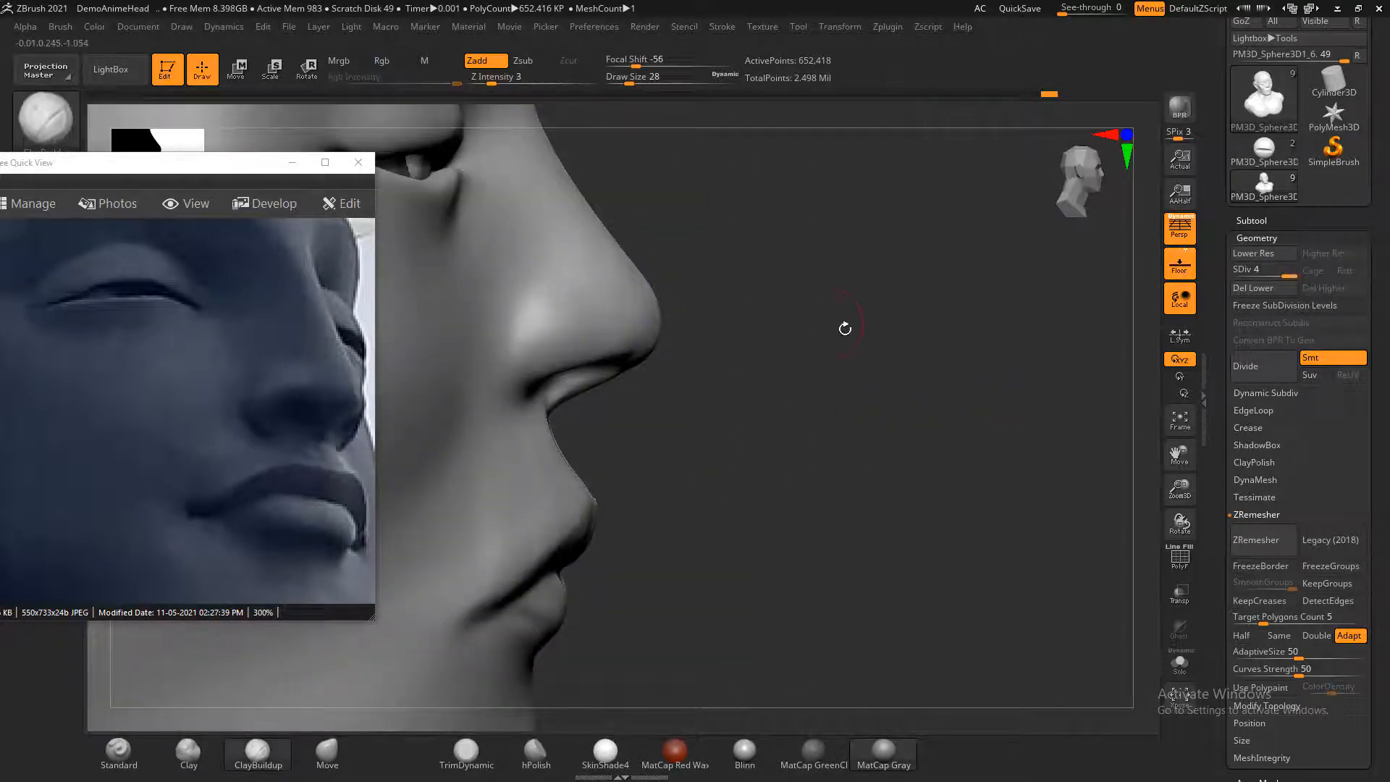
- Smooth the nose bridge where it runs into the tip
drag(844, 329, 699, 327)
shift+drag(628, 275, 626, 261)
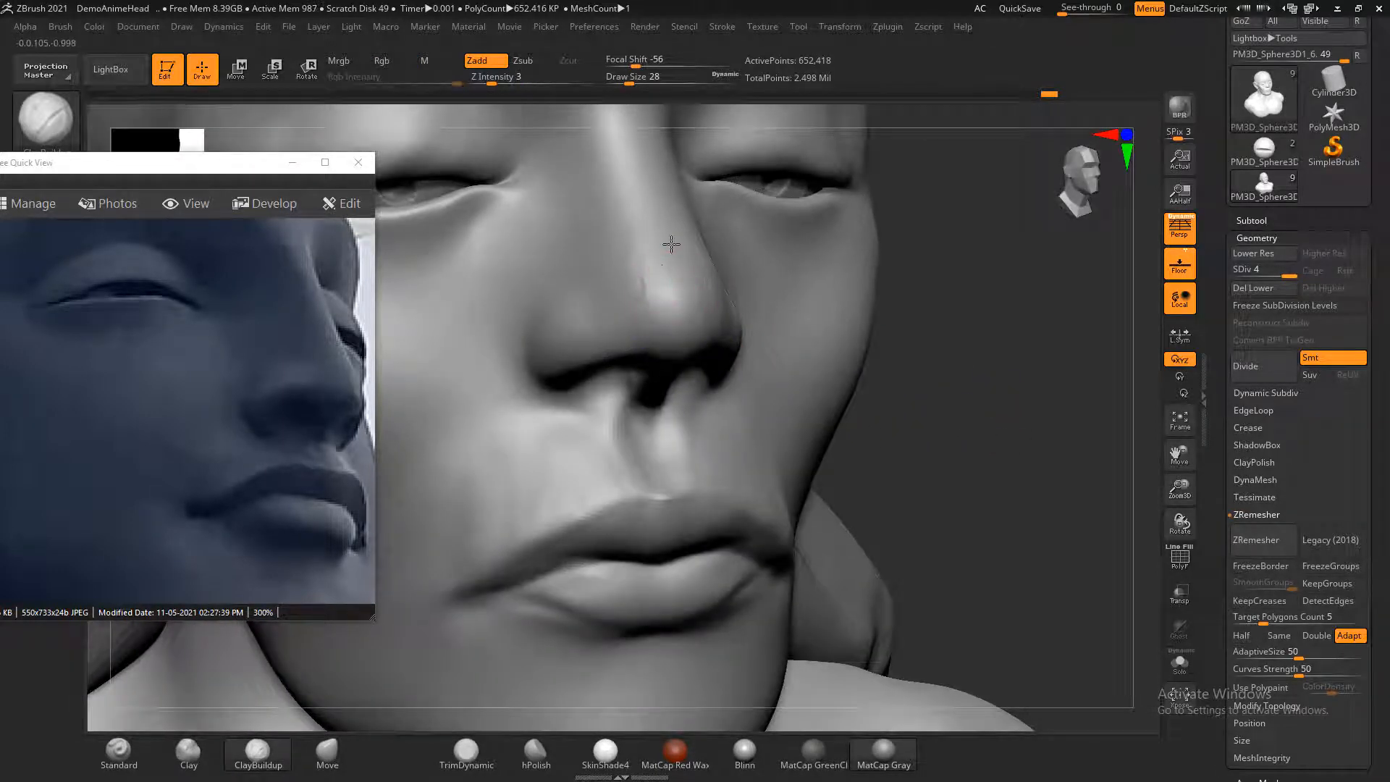
key(shift)
key(shift)
key(shift)
key(shift)
key(shift)
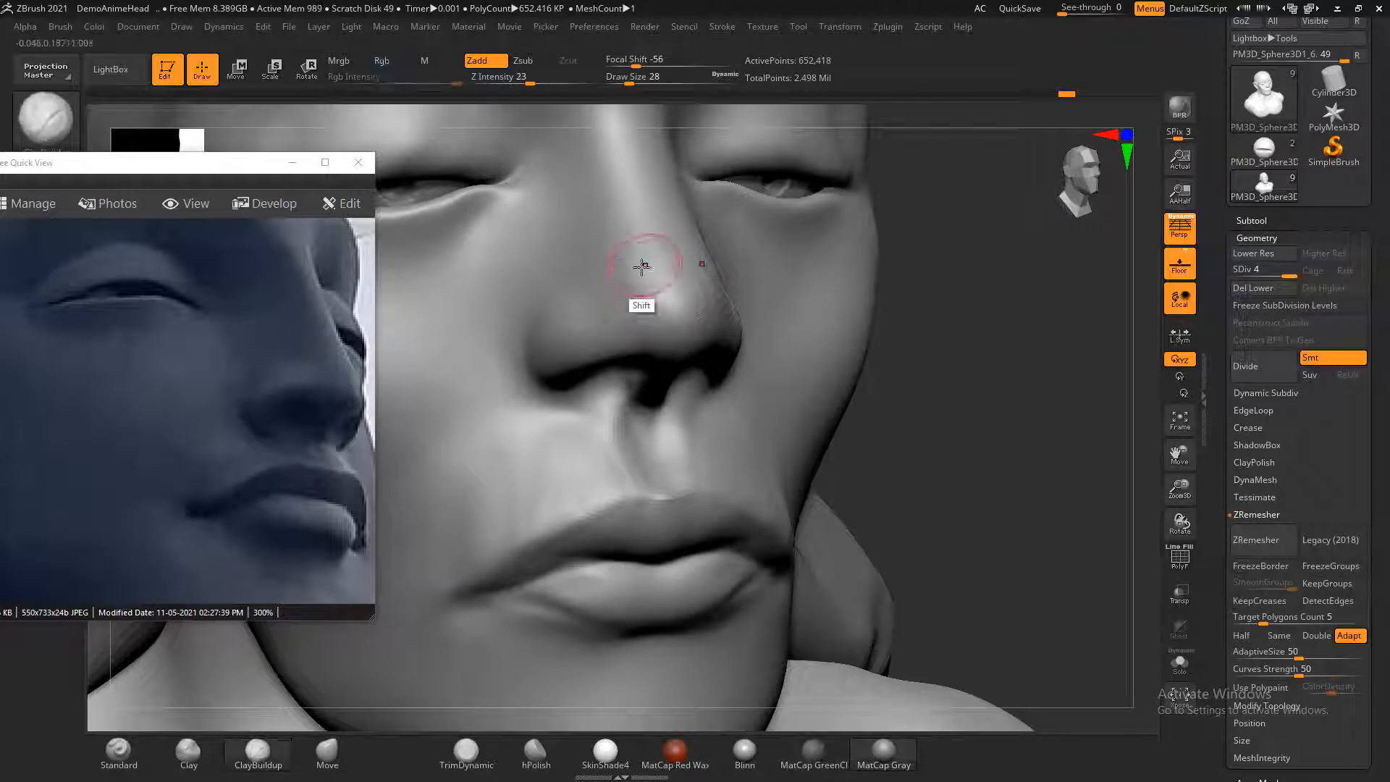
- Add clay to the side of the nostril wing and soften the strokes
click(408, 202)
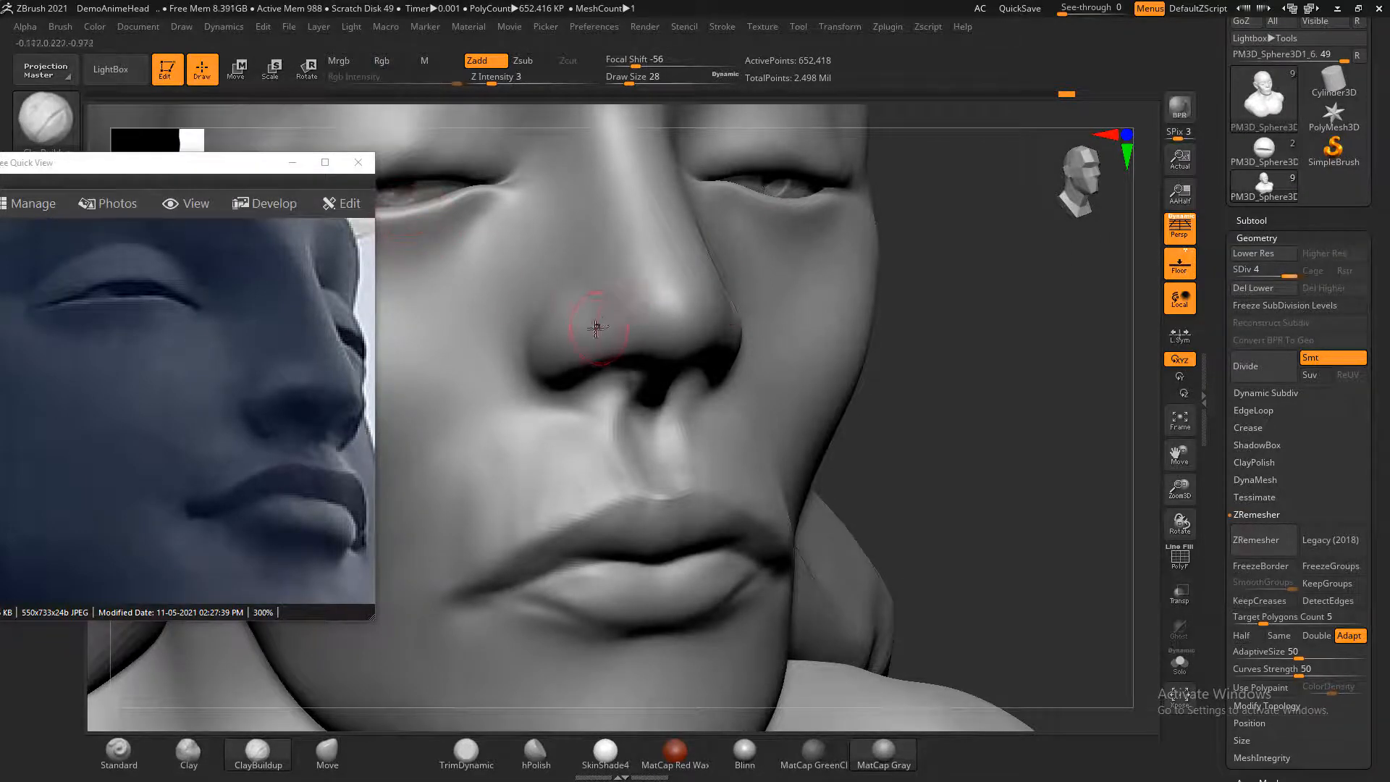
drag(632, 349, 592, 317)
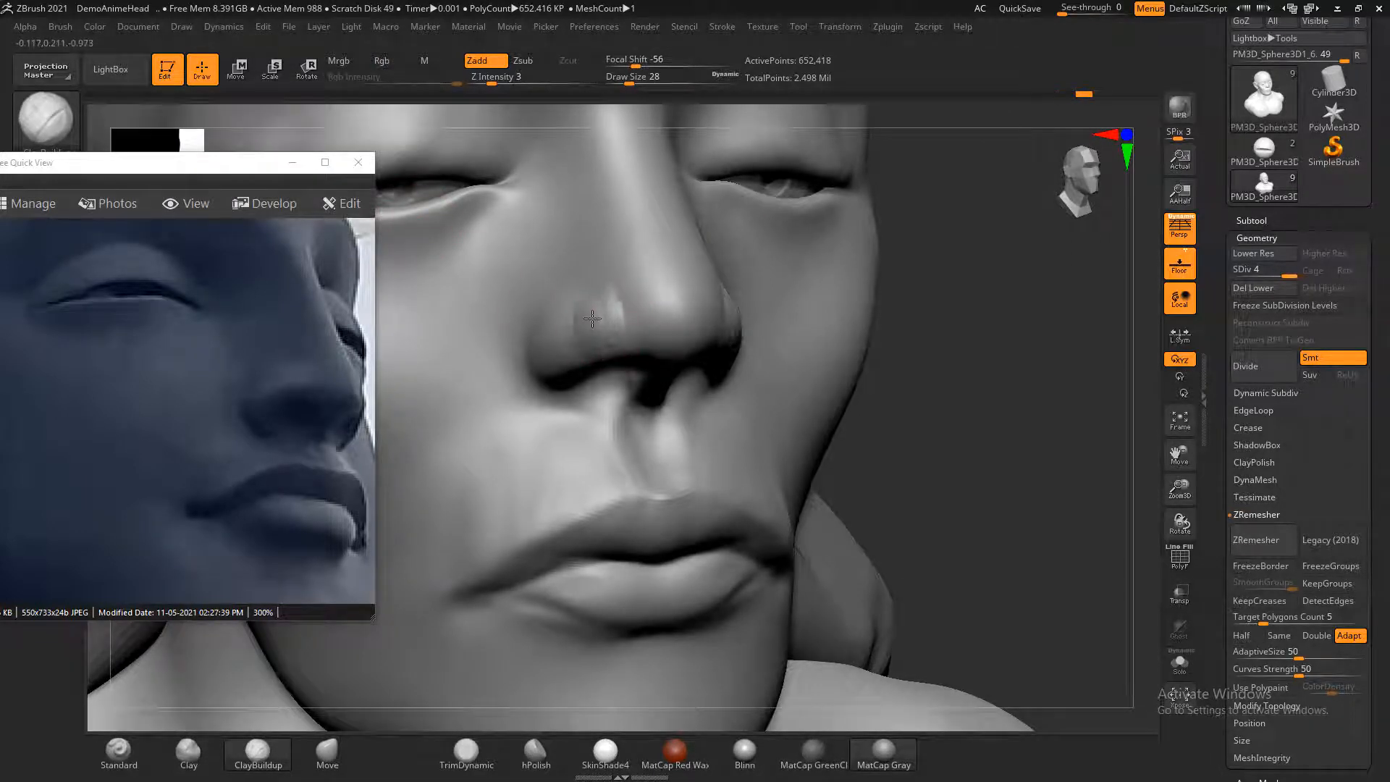
key(shift)
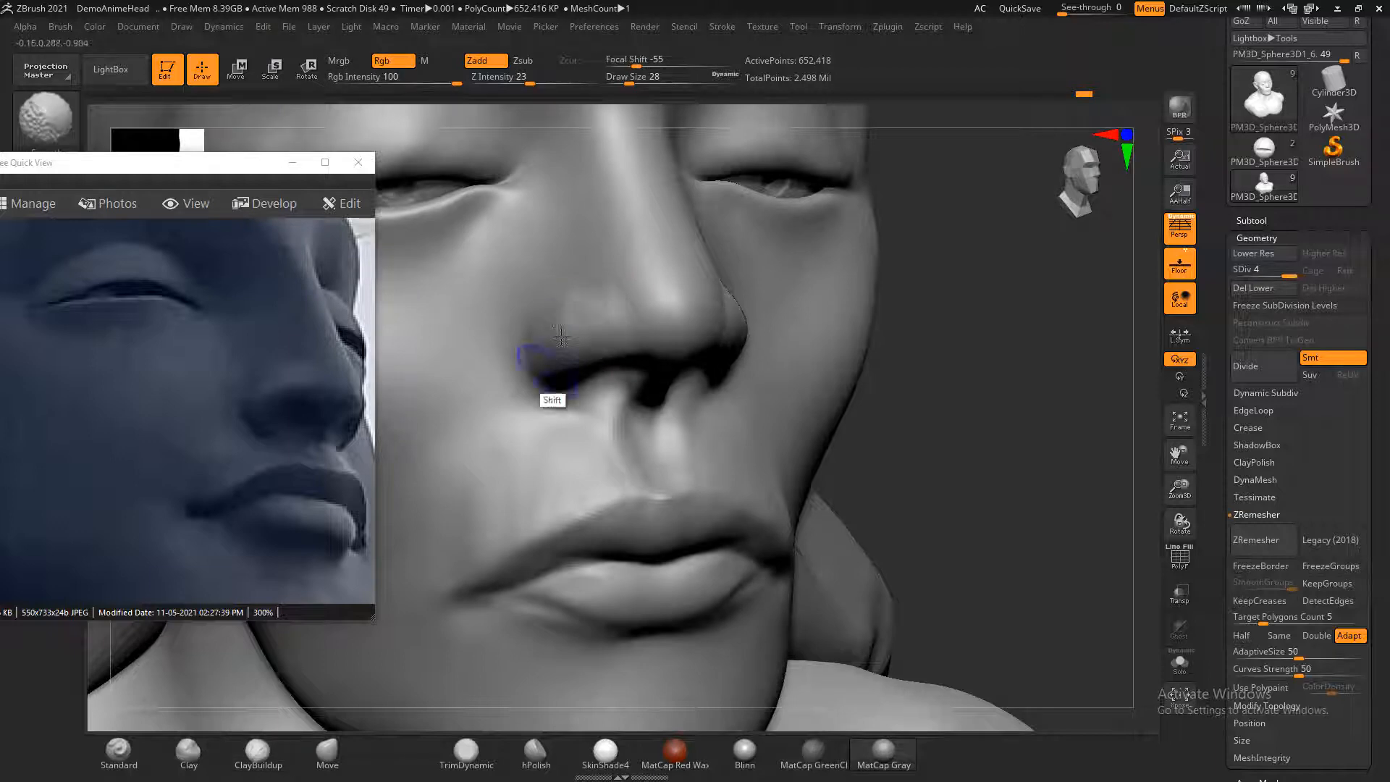
- Smooth the side of the nostril wing and check the nose shape in profile and from the front
mouse_move(1008, 419)
mouse_down()
mouse_move(1030, 429)
mouse_move(999, 436)
mouse_up()
shift+drag(587, 379, 575, 371)
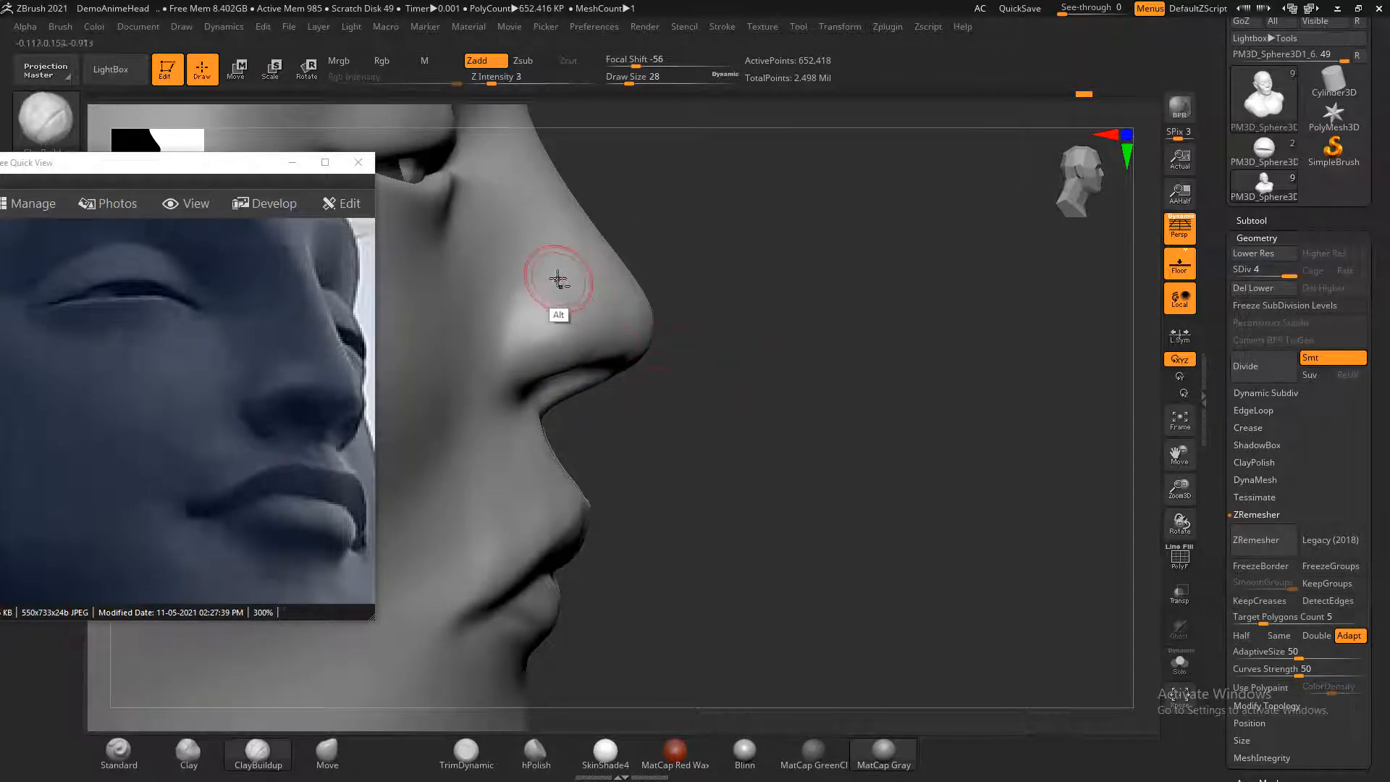
drag(662, 274, 697, 240)
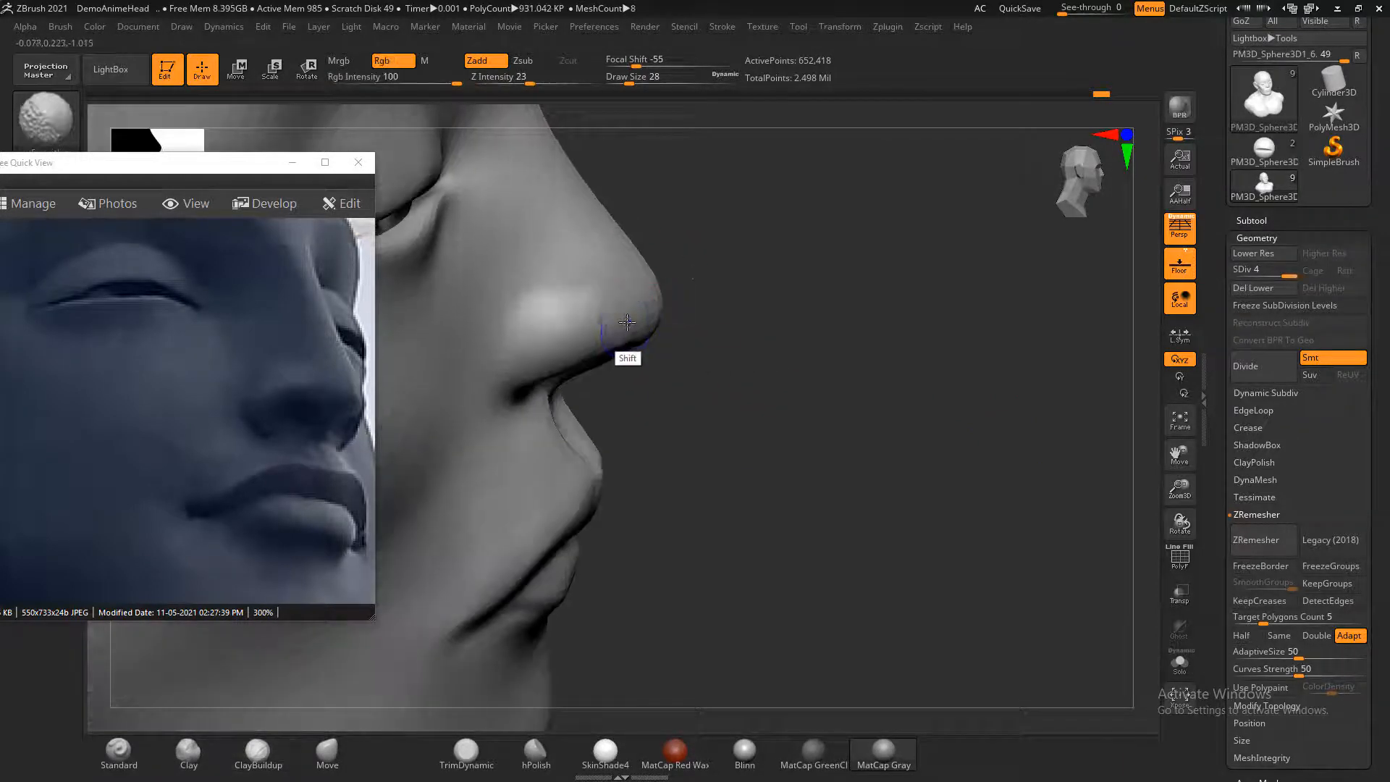
mouse_move(796, 319)
mouse_down()
mouse_move(853, 320)
mouse_move(902, 454)
mouse_move(991, 445)
mouse_move(1071, 391)
mouse_up()
key(shift)
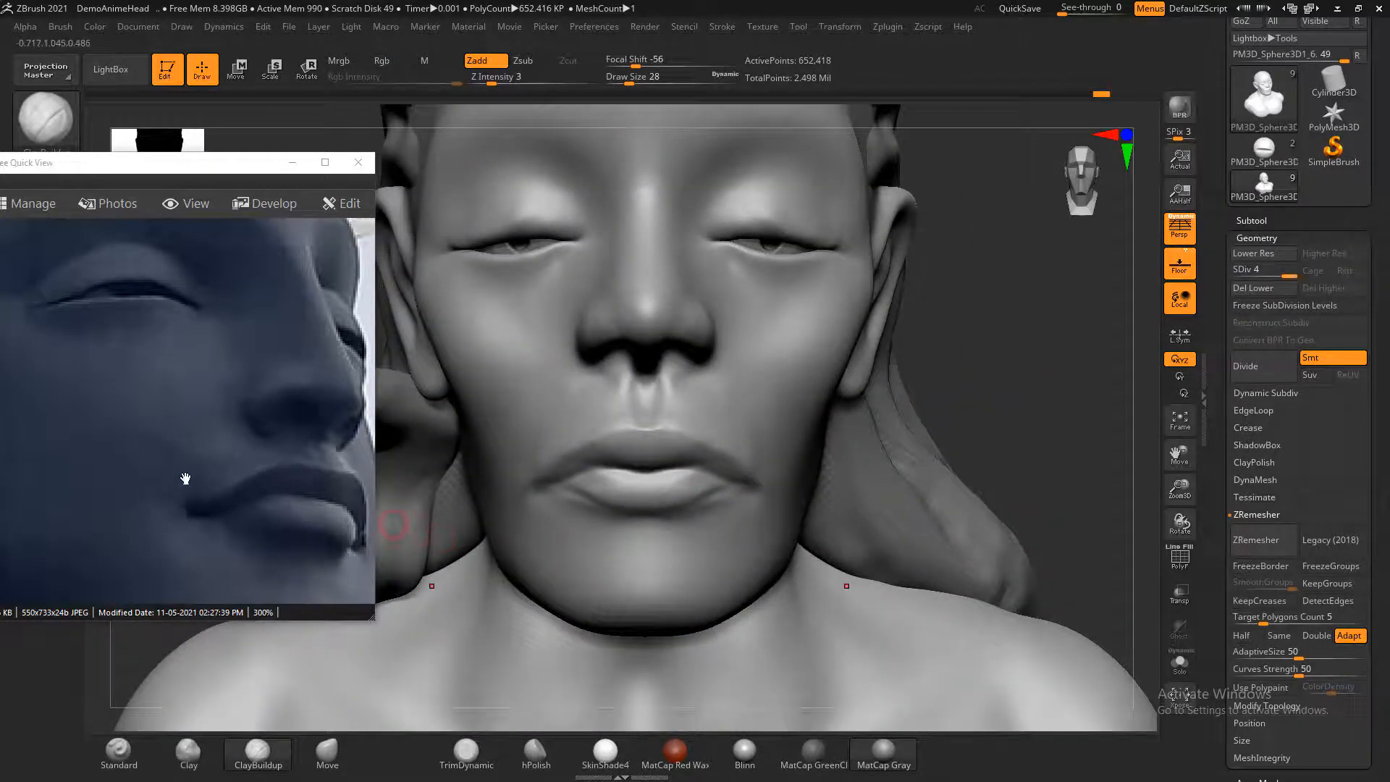
- Bring up the front-view statue photo, enlarge it to 150%, and compare its nose and mouth with the model from the front
drag(186, 478, 196, 412)
scroll(194, 414, down, 3)
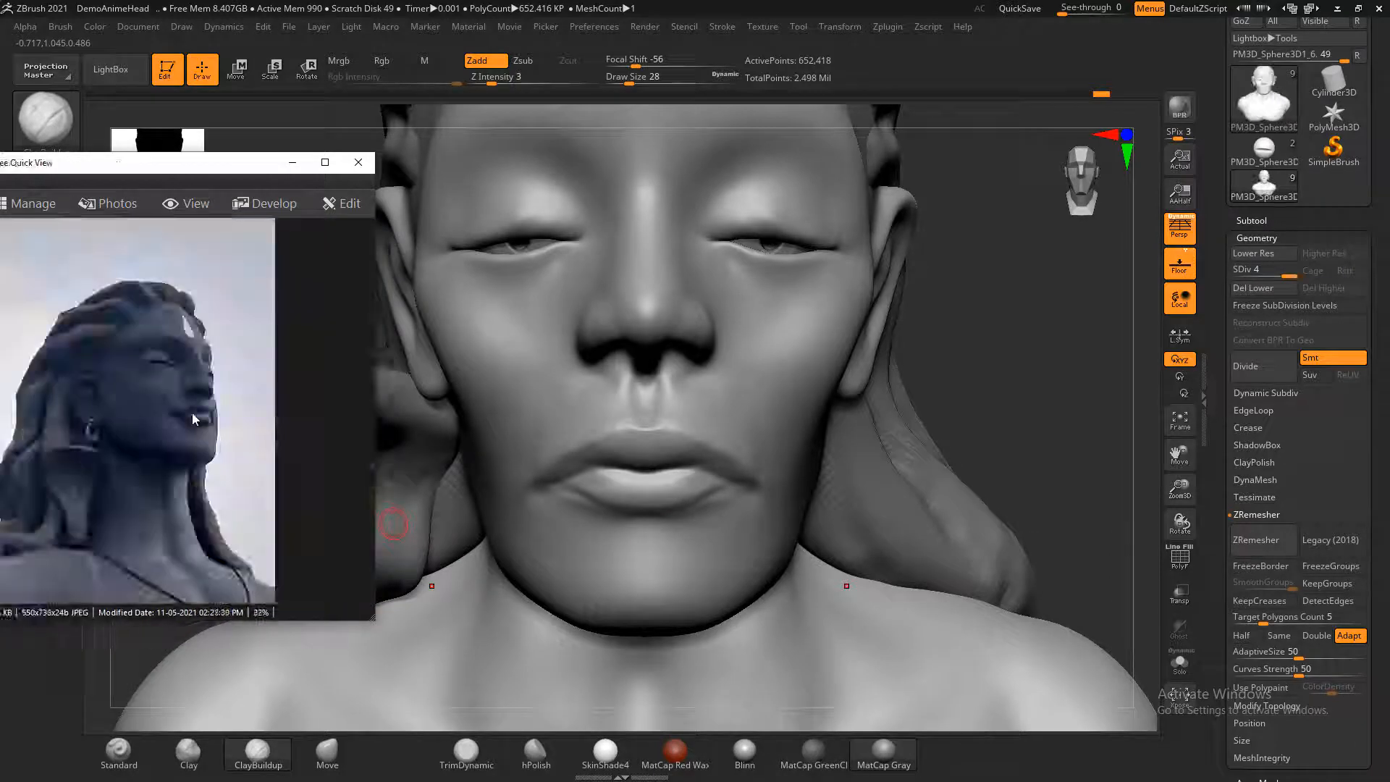
scroll(193, 413, down, 1)
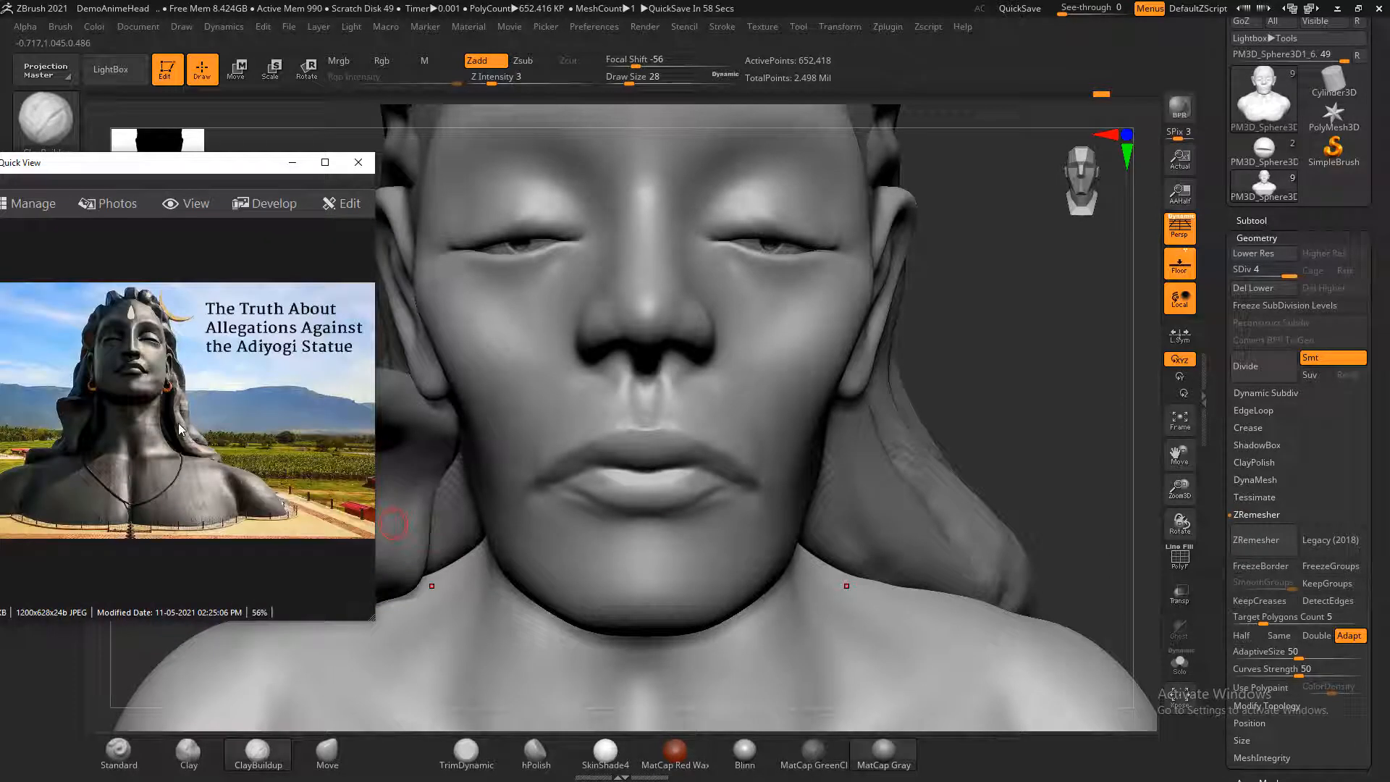
ctrl+scroll(180, 429, up, 5)
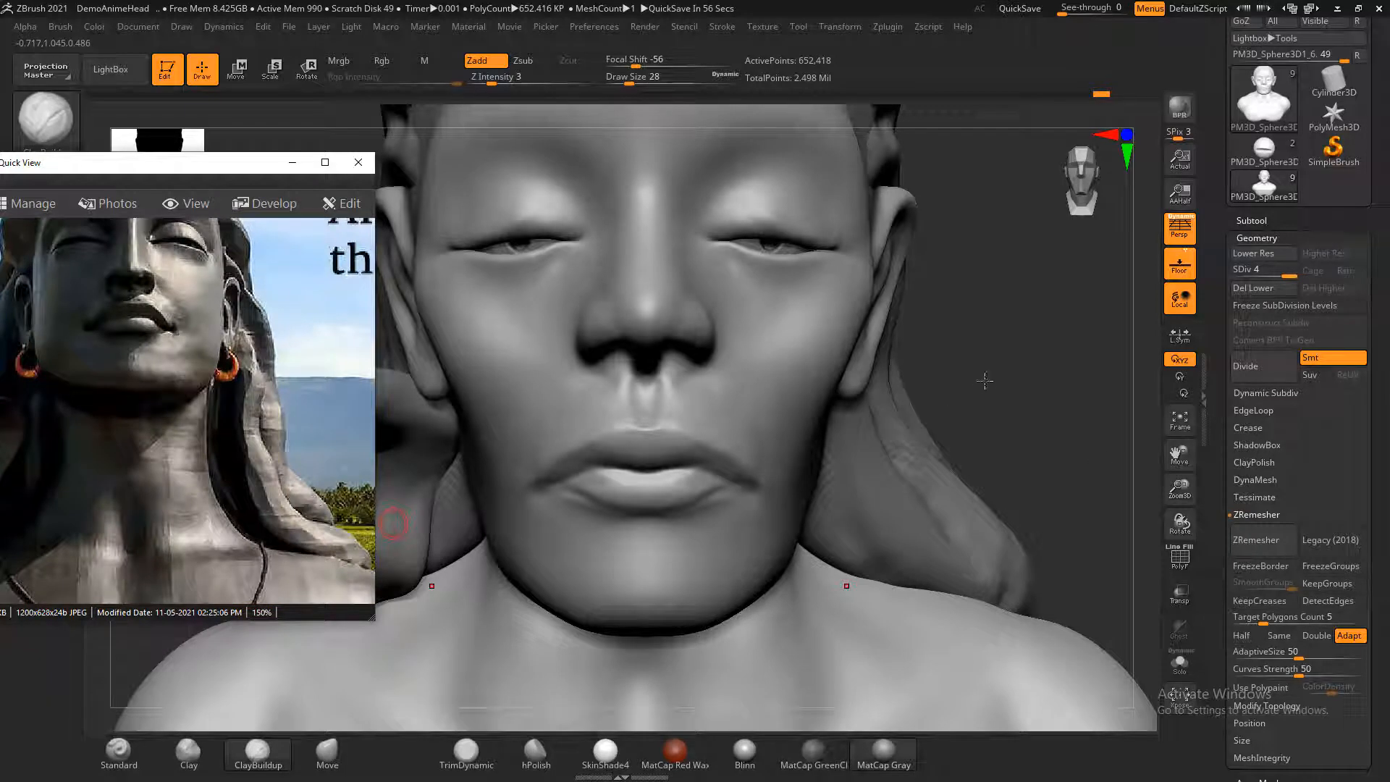
click(1010, 366)
ctrl+drag(1011, 366, 1036, 373)
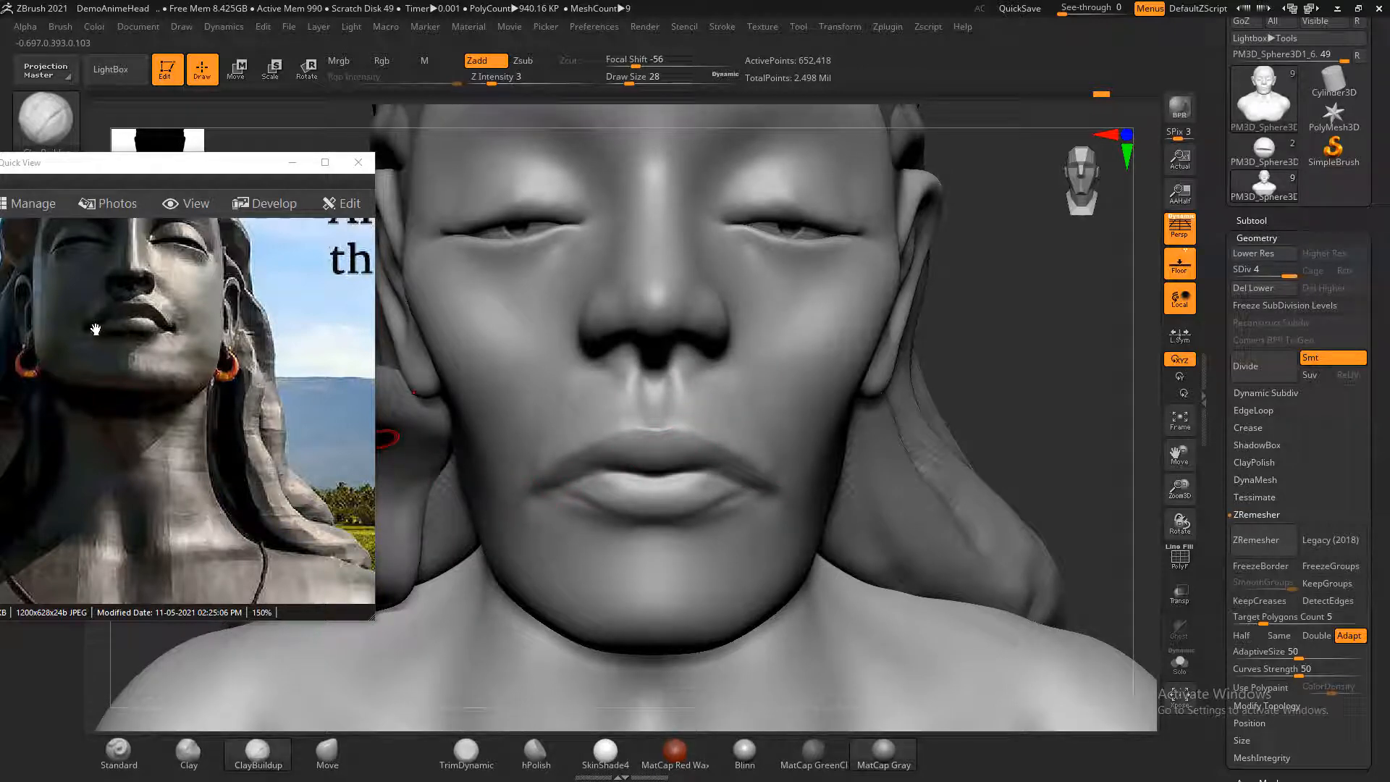
drag(90, 332, 121, 332)
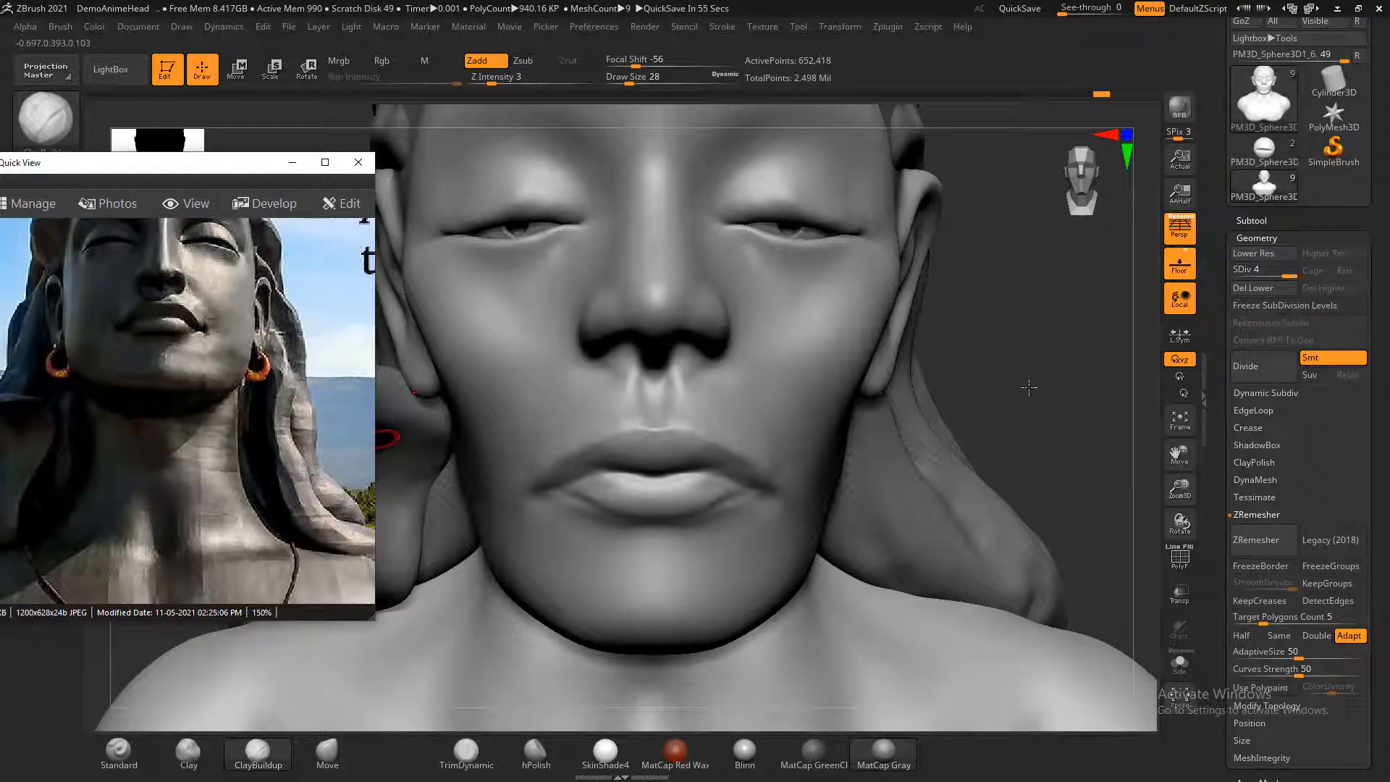
mouse_move(1029, 395)
mouse_down()
mouse_move(1008, 401)
mouse_move(1024, 410)
mouse_up()
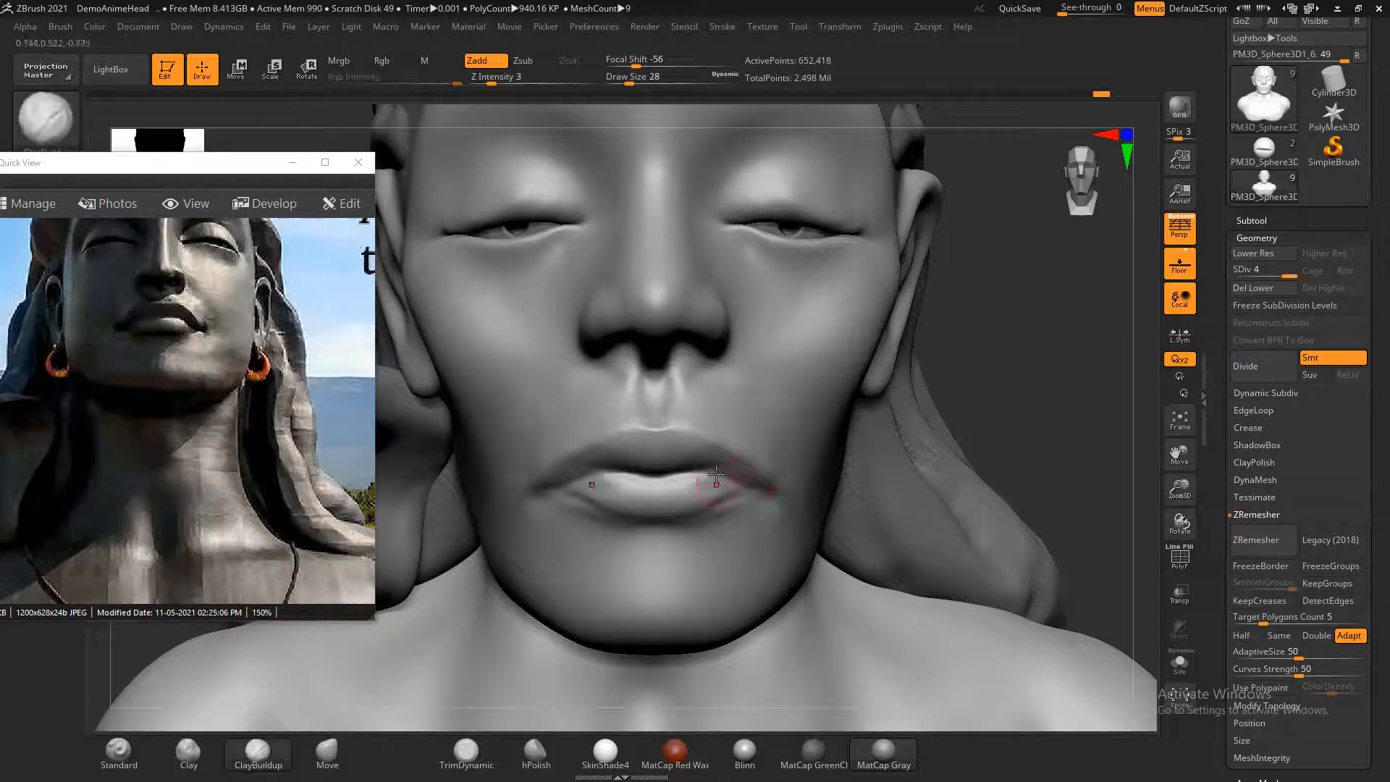
- Reshape the upper lip and the outer ends of the lower lip with the Move brush at subdivision level 3, starting at draw size 56
key(bracketright)
key(shift+d)
click(327, 753)
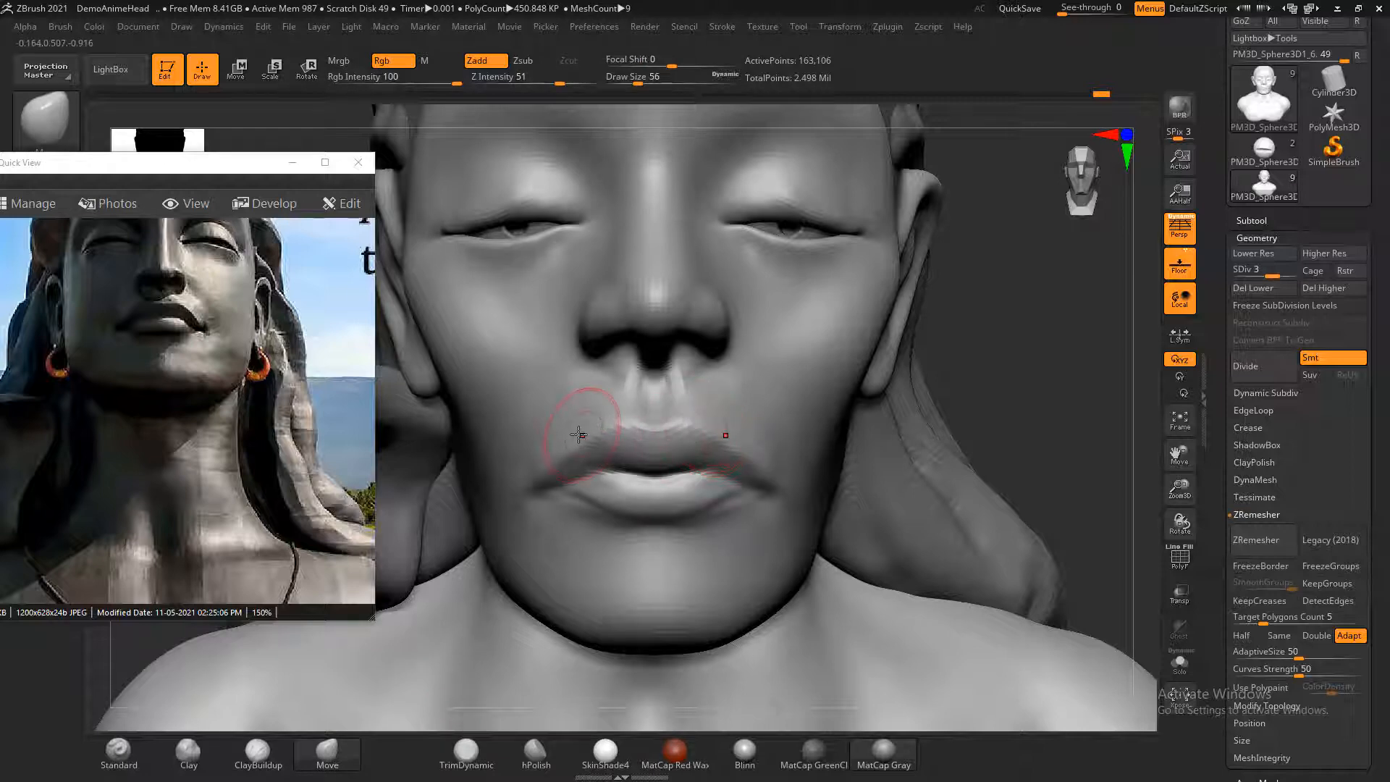
drag(581, 434, 582, 440)
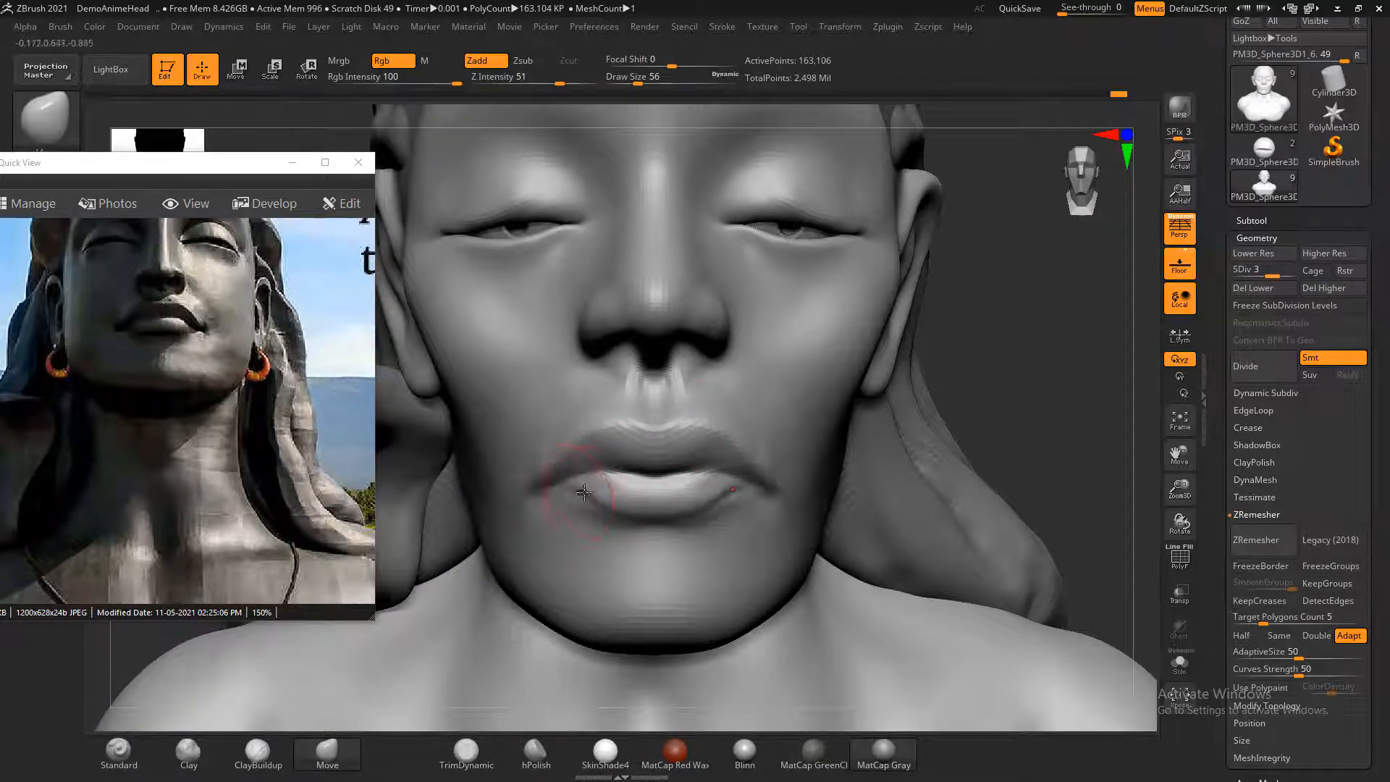
drag(584, 492, 589, 477)
mouse_move(643, 441)
mouse_down()
mouse_move(637, 470)
mouse_move(631, 455)
mouse_up()
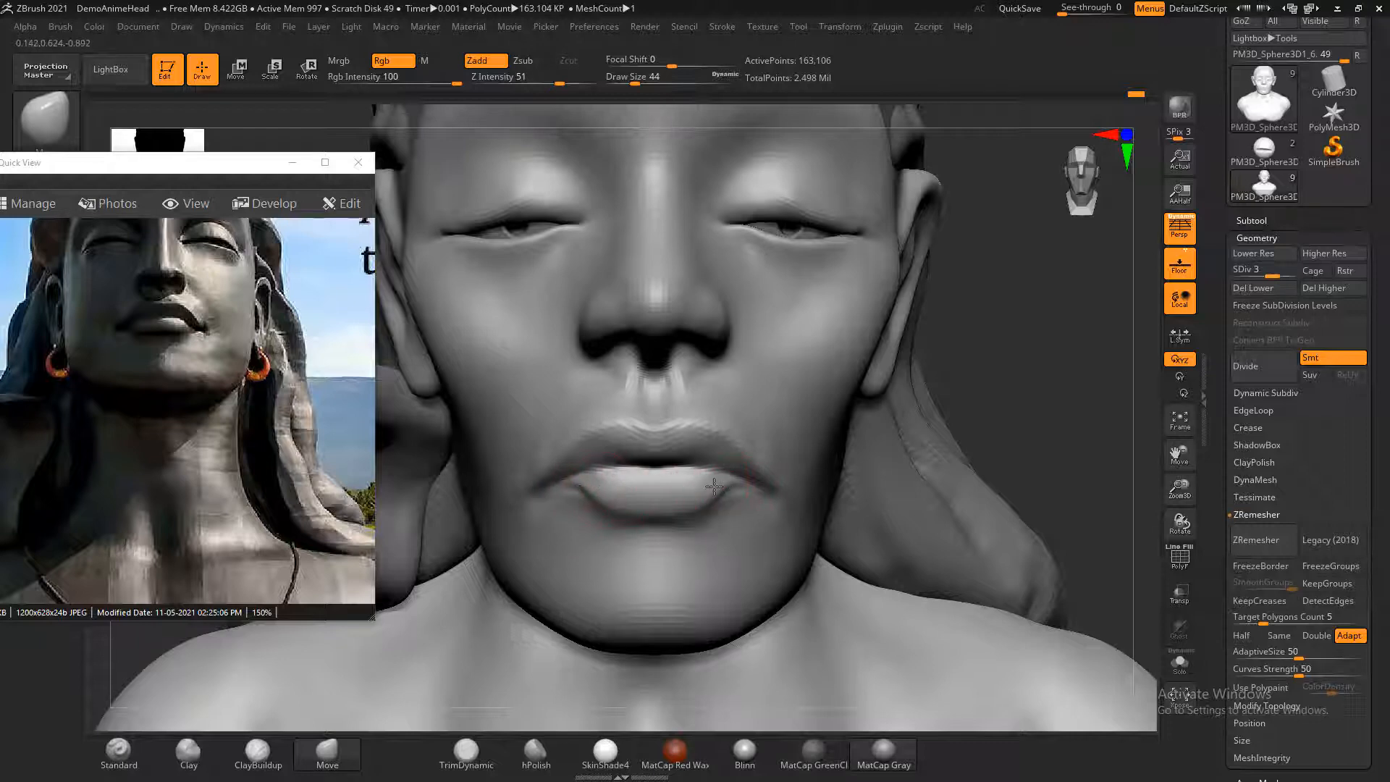
- Adjust the lower lip's profile from the side with the Move brush at draw size 44
drag(969, 373, 918, 450)
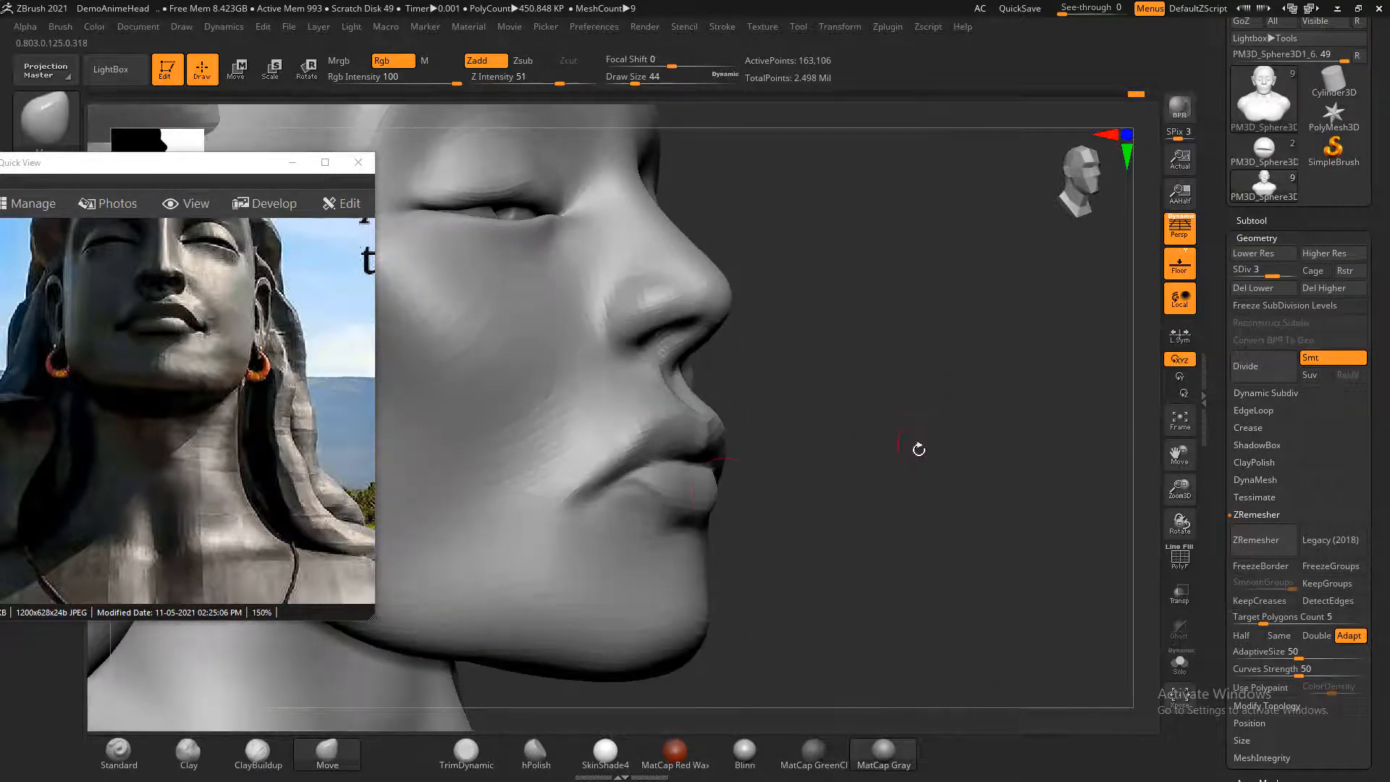
drag(838, 491, 823, 518)
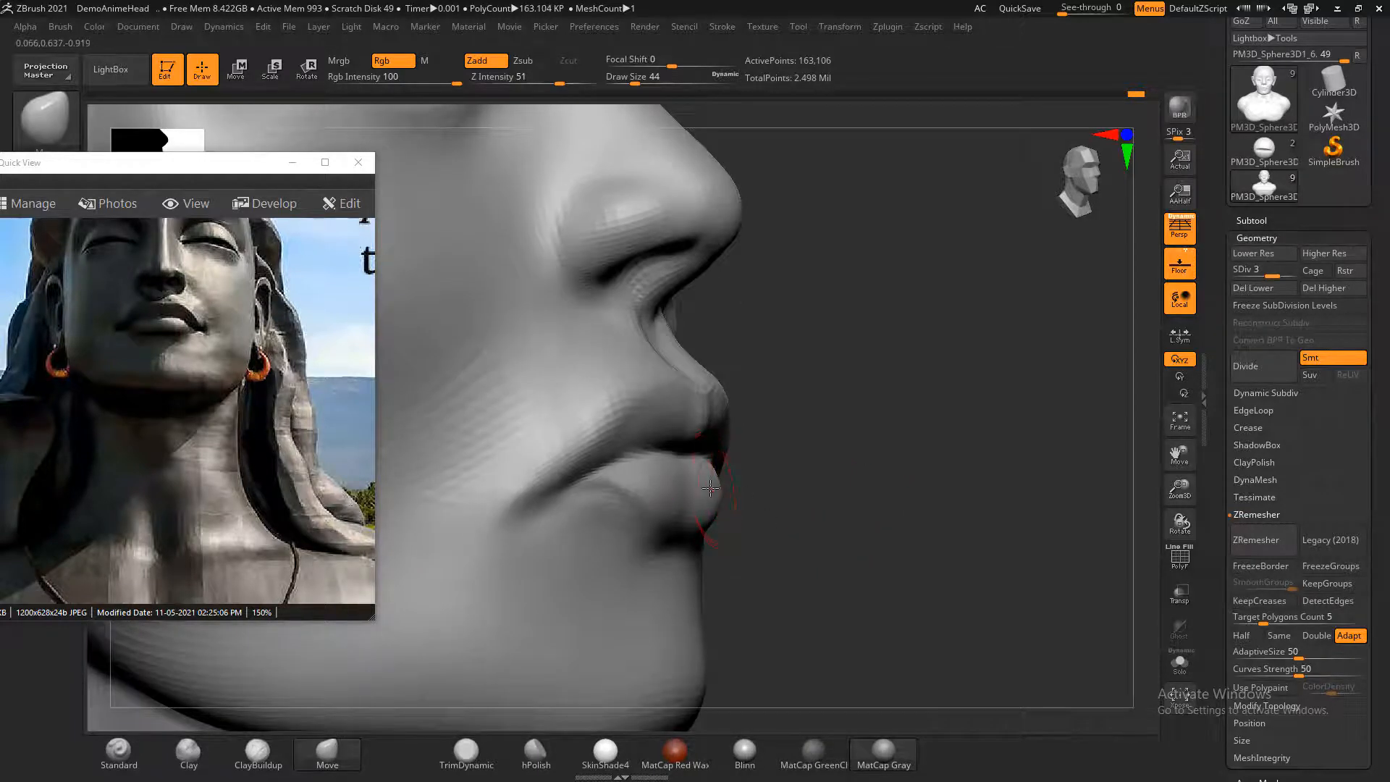
drag(812, 476, 689, 521)
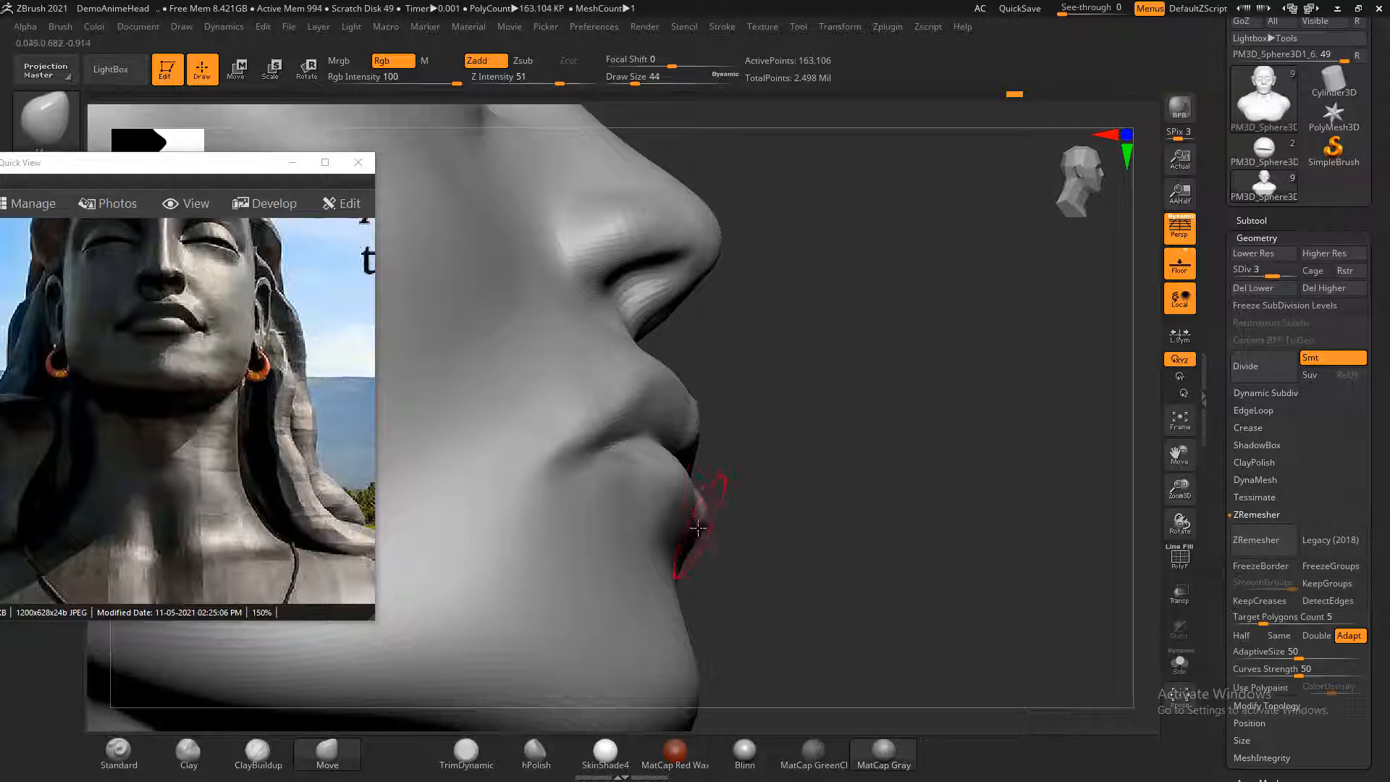
drag(872, 437, 752, 449)
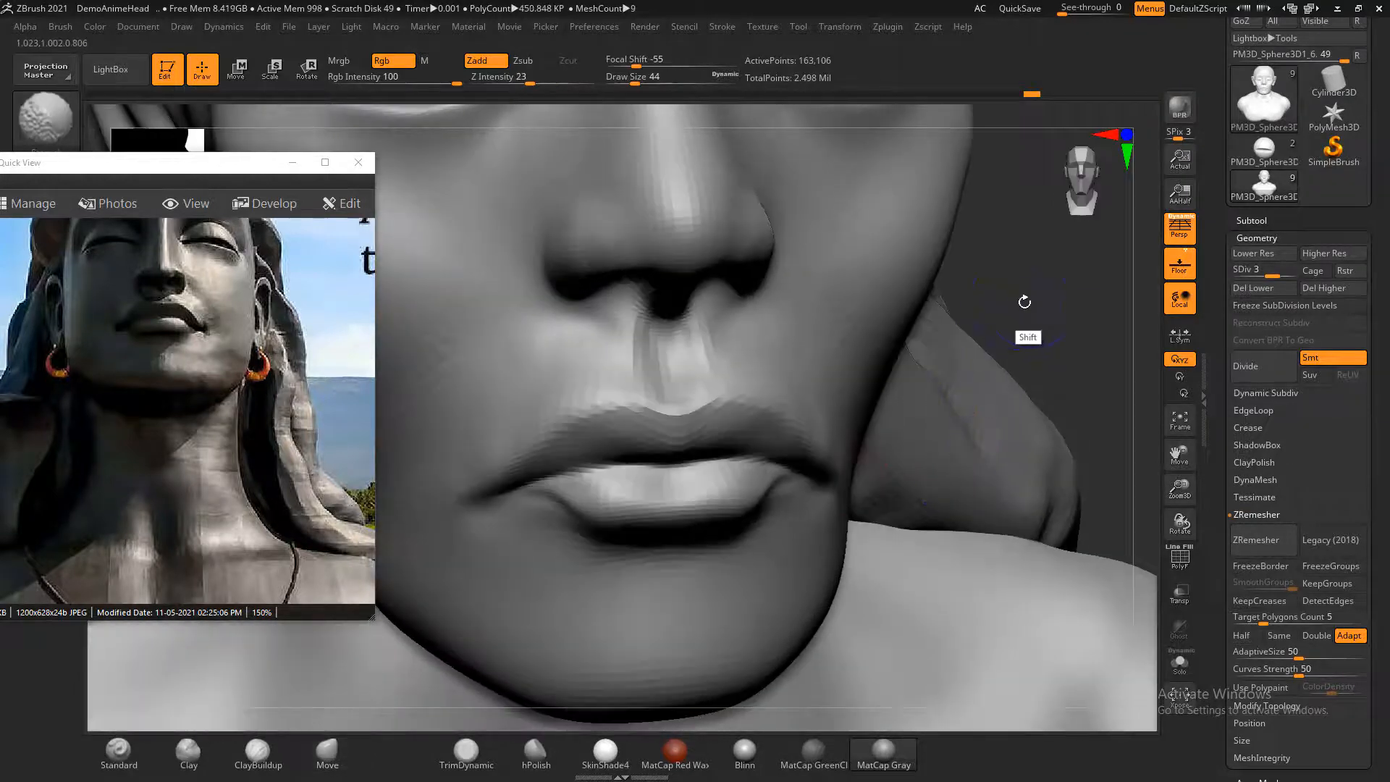
- Refine the lower lip's upper edge from the front with the Move brush at draw size 32, then return to subdivision level 4
shift+drag(1023, 301, 995, 318)
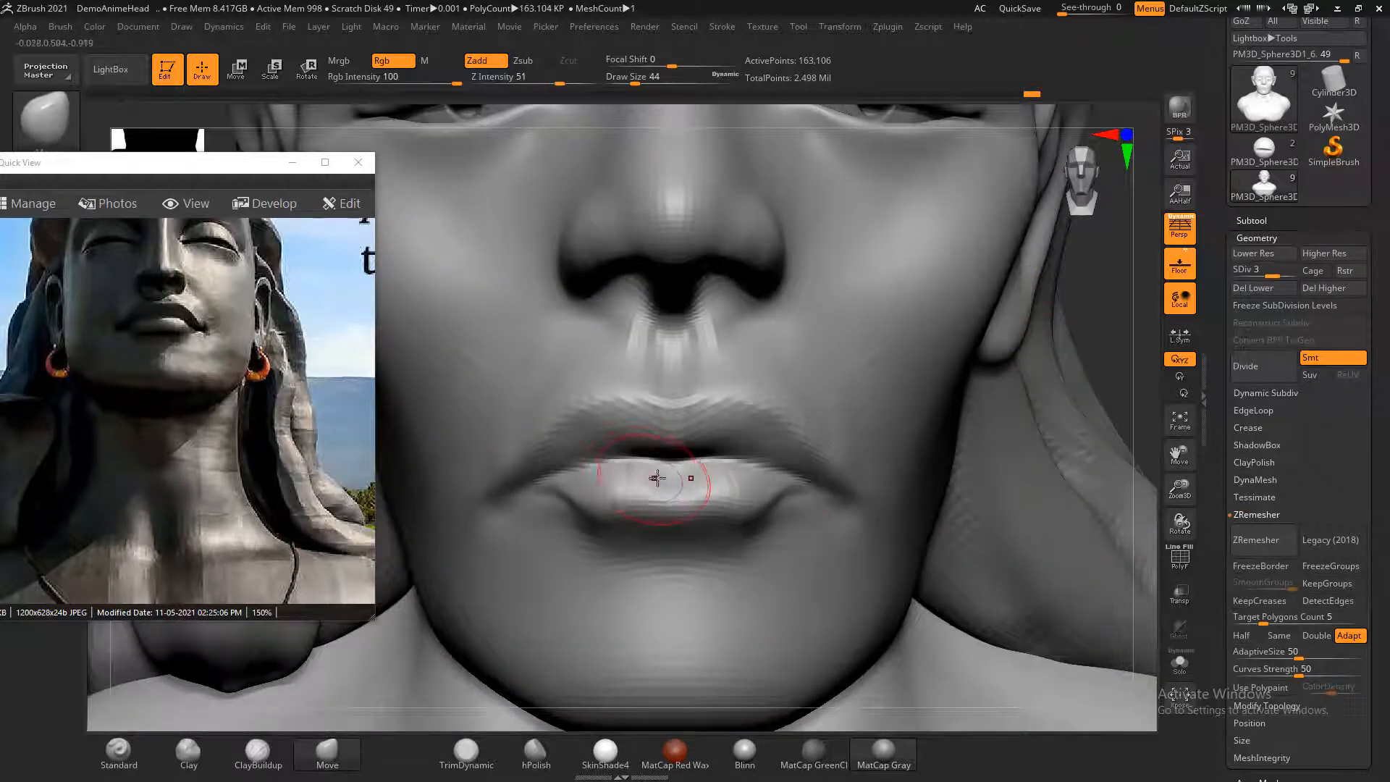
key(ctrl)
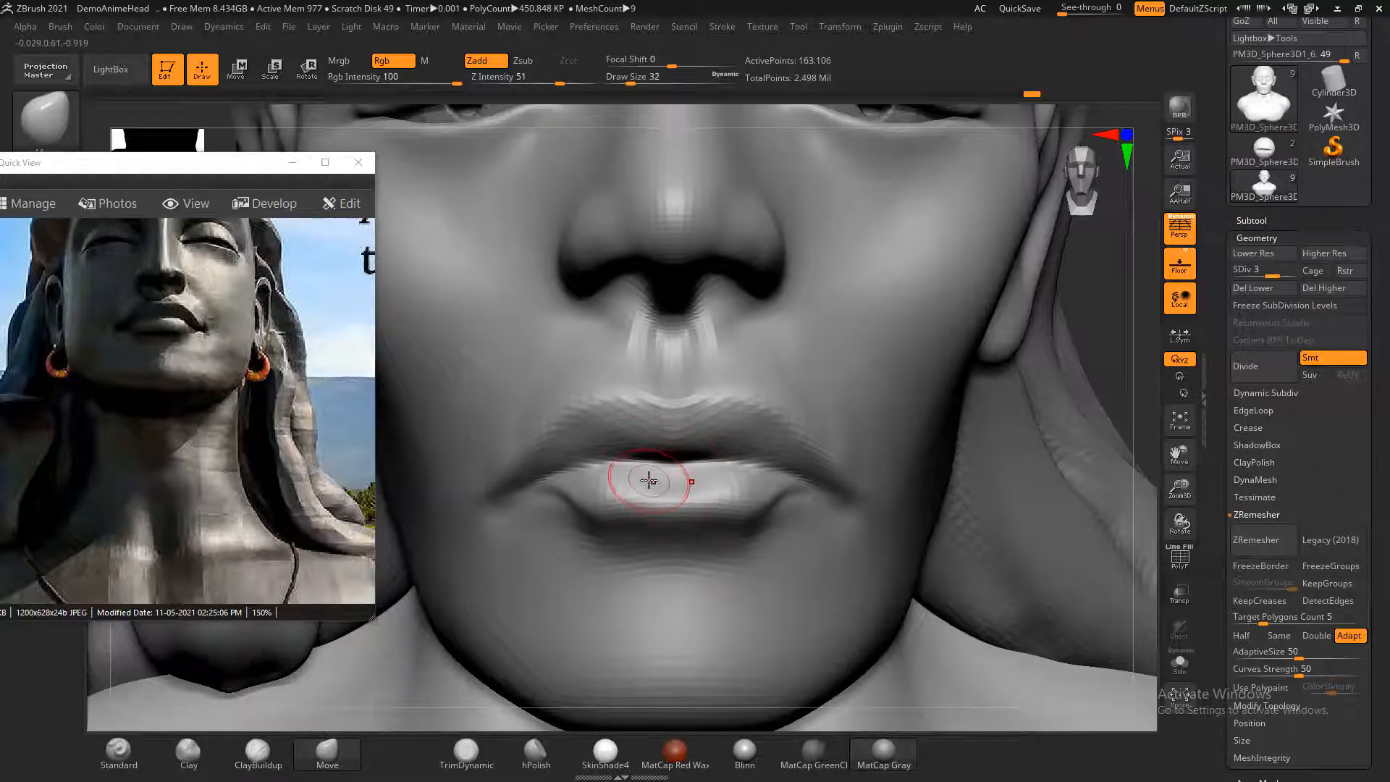
mouse_move(648, 481)
mouse_down()
mouse_move(621, 468)
mouse_move(585, 489)
mouse_move(595, 480)
mouse_up()
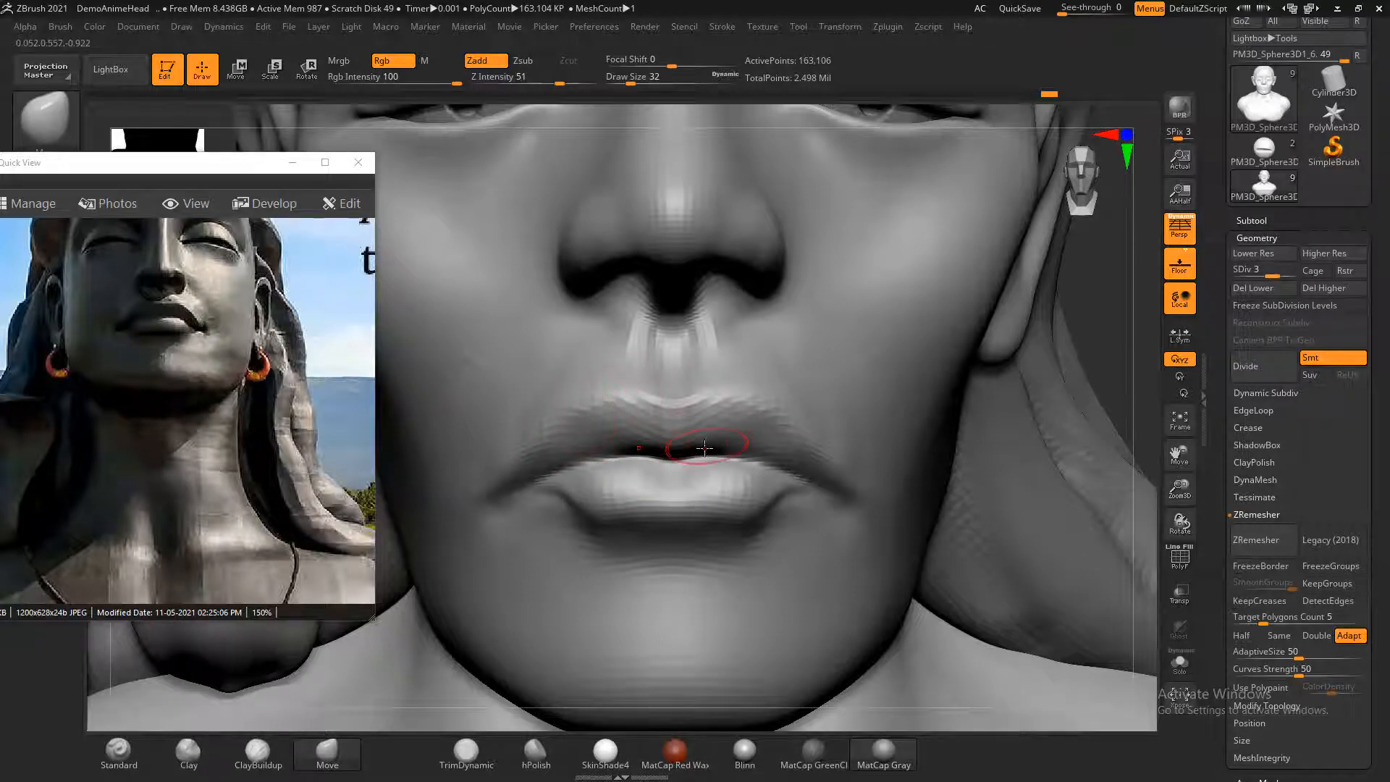
key(d)
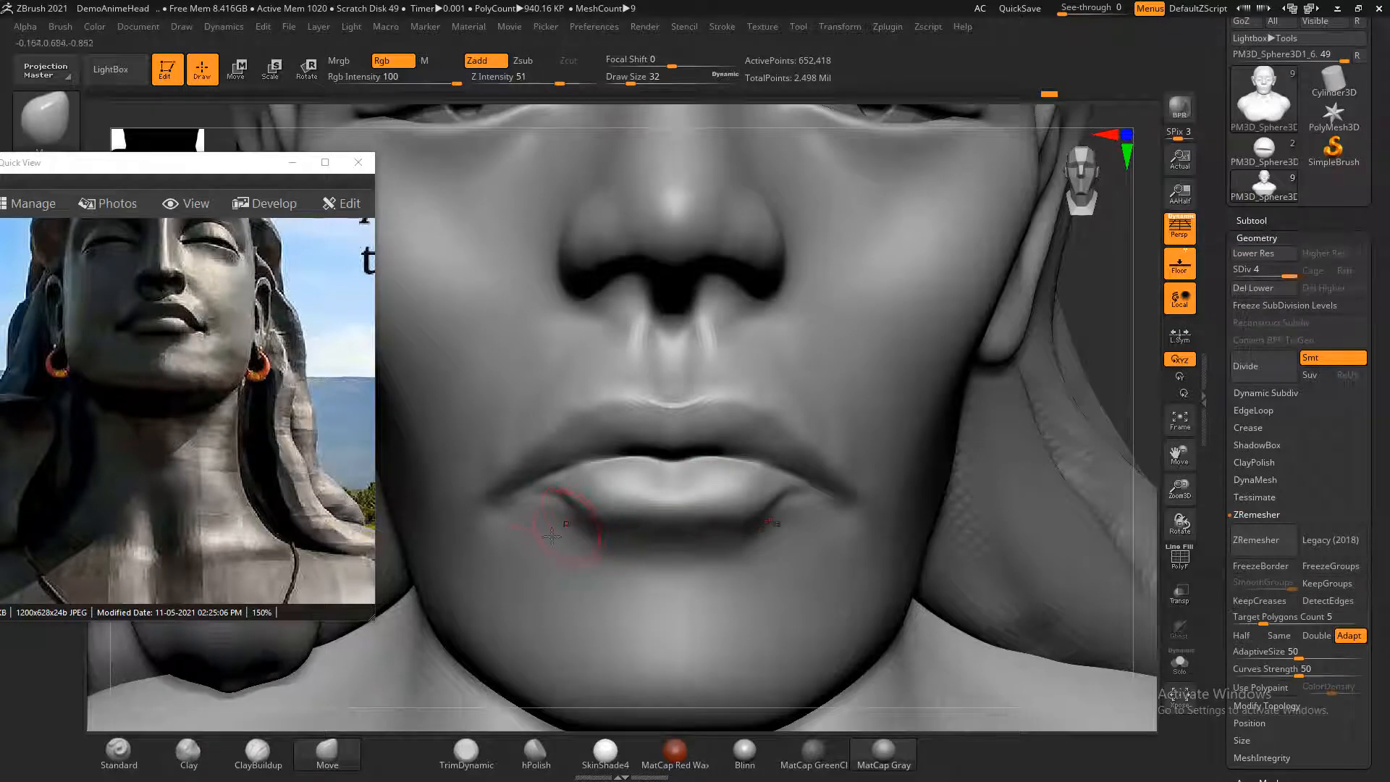
- Switch to the side-view statue photo, enlarge it to 500%, move its window aside, and compare its mouth corner with the model
click(247, 353)
scroll(246, 352, down, 1)
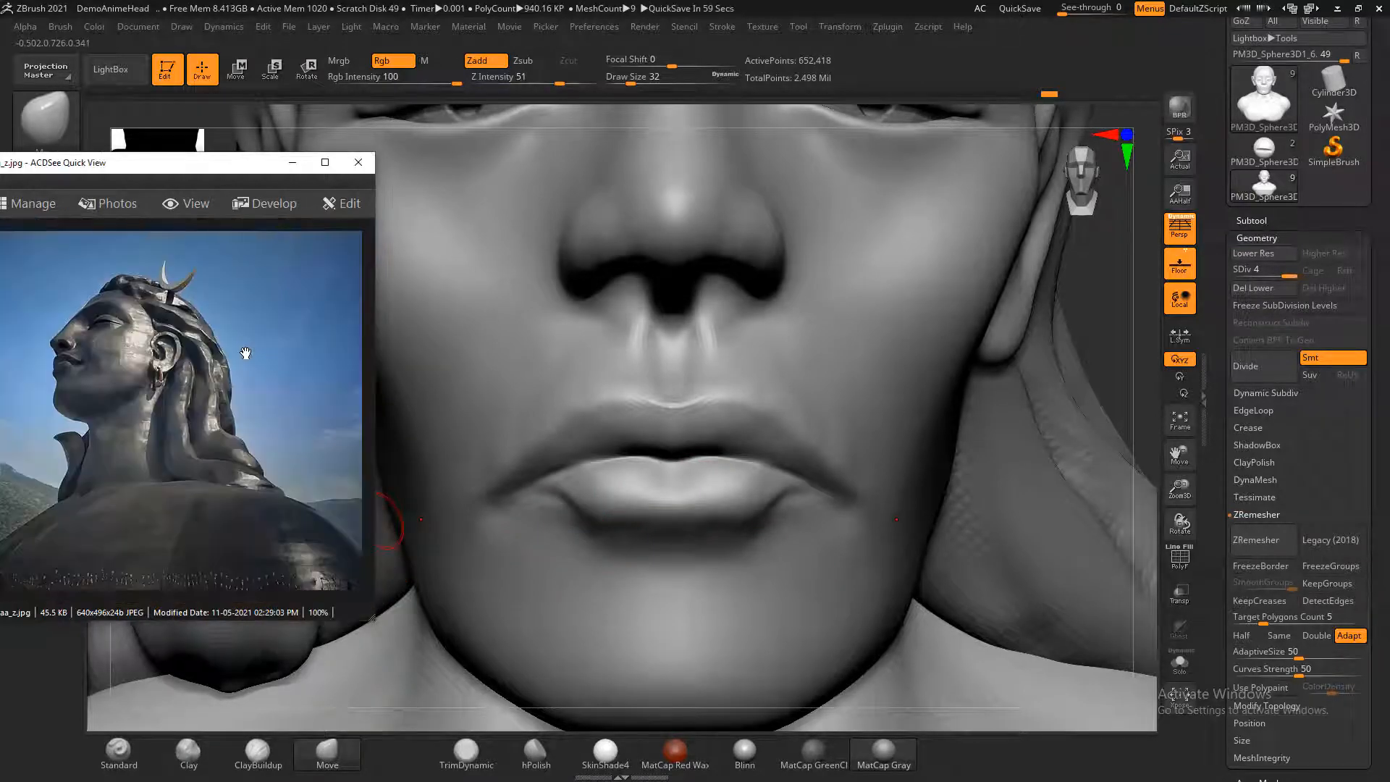
ctrl+scroll(181, 380, up, 5)
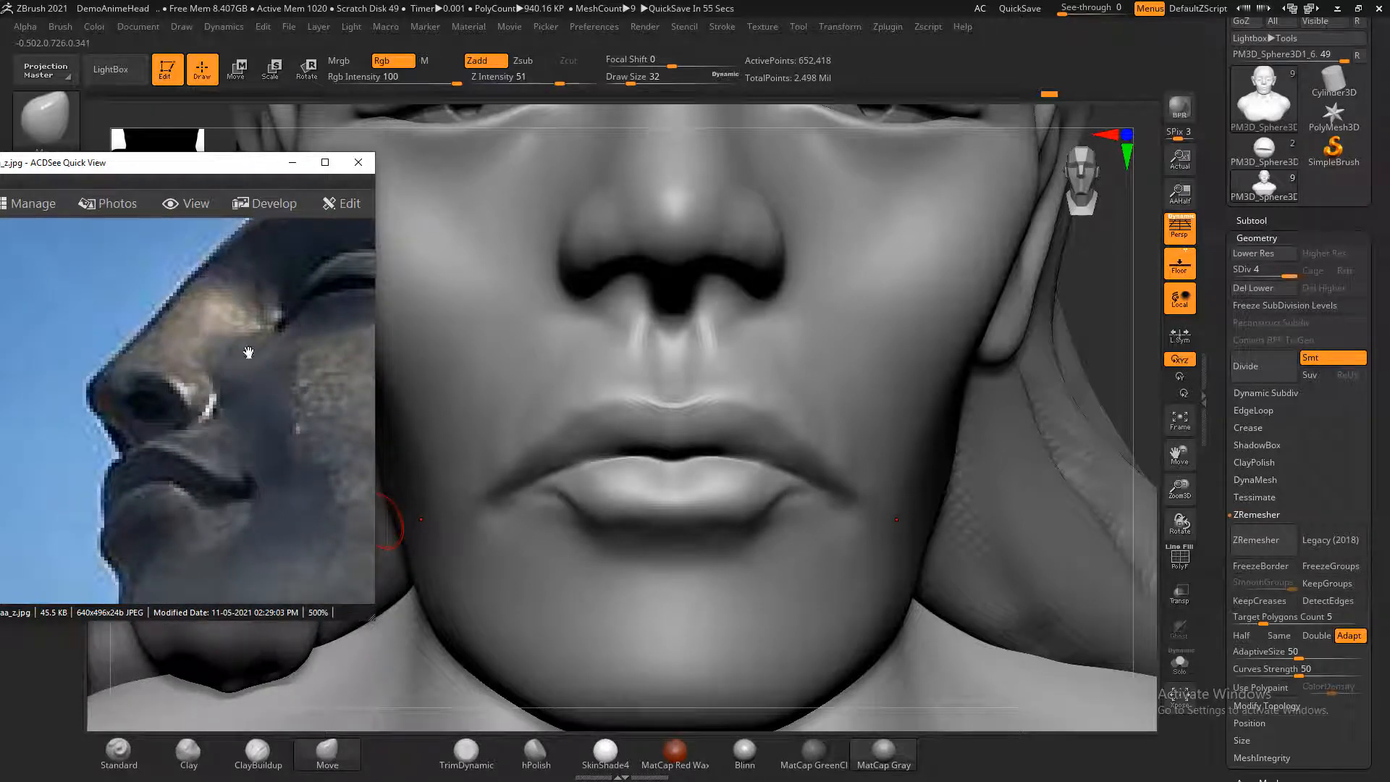
drag(215, 176, 61, 170)
drag(1040, 437, 1003, 377)
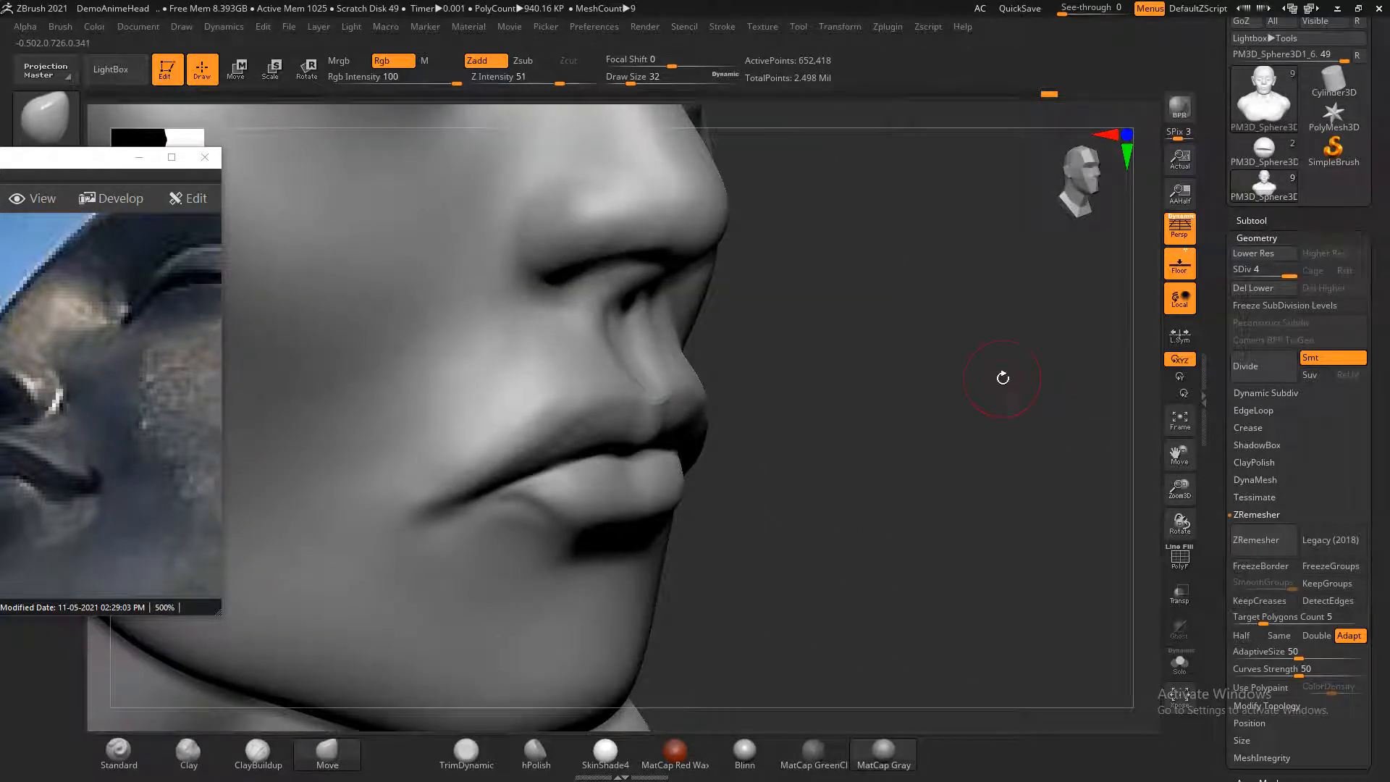
- Carve a deeper crease at the mouth corner with the Standard brush at draw size 16, and smooth its outer end
click(118, 753)
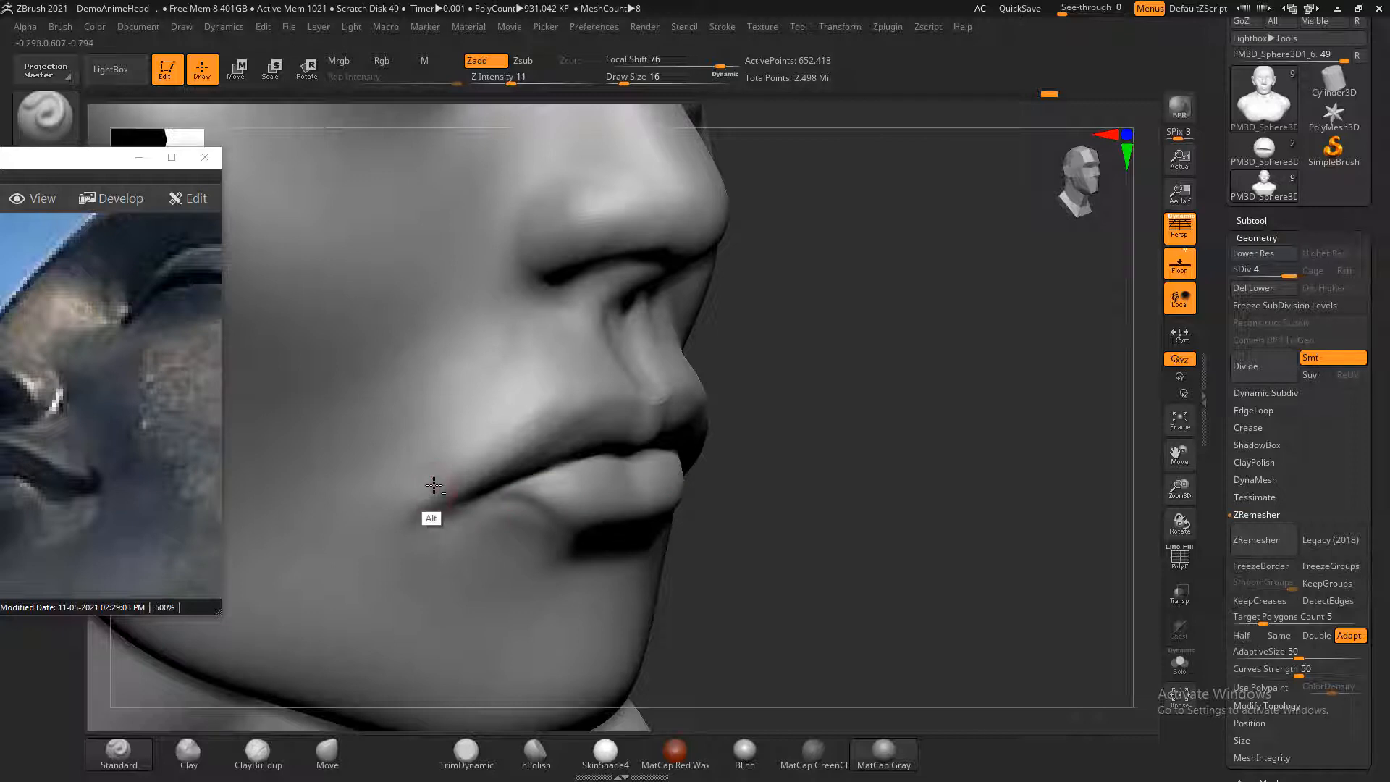
mouse_move(420, 500)
alt+mouse_down()
mouse_move(448, 501)
mouse_move(408, 498)
mouse_move(416, 488)
mouse_move(424, 508)
mouse_move(487, 489)
alt+mouse_up()
key(shift)
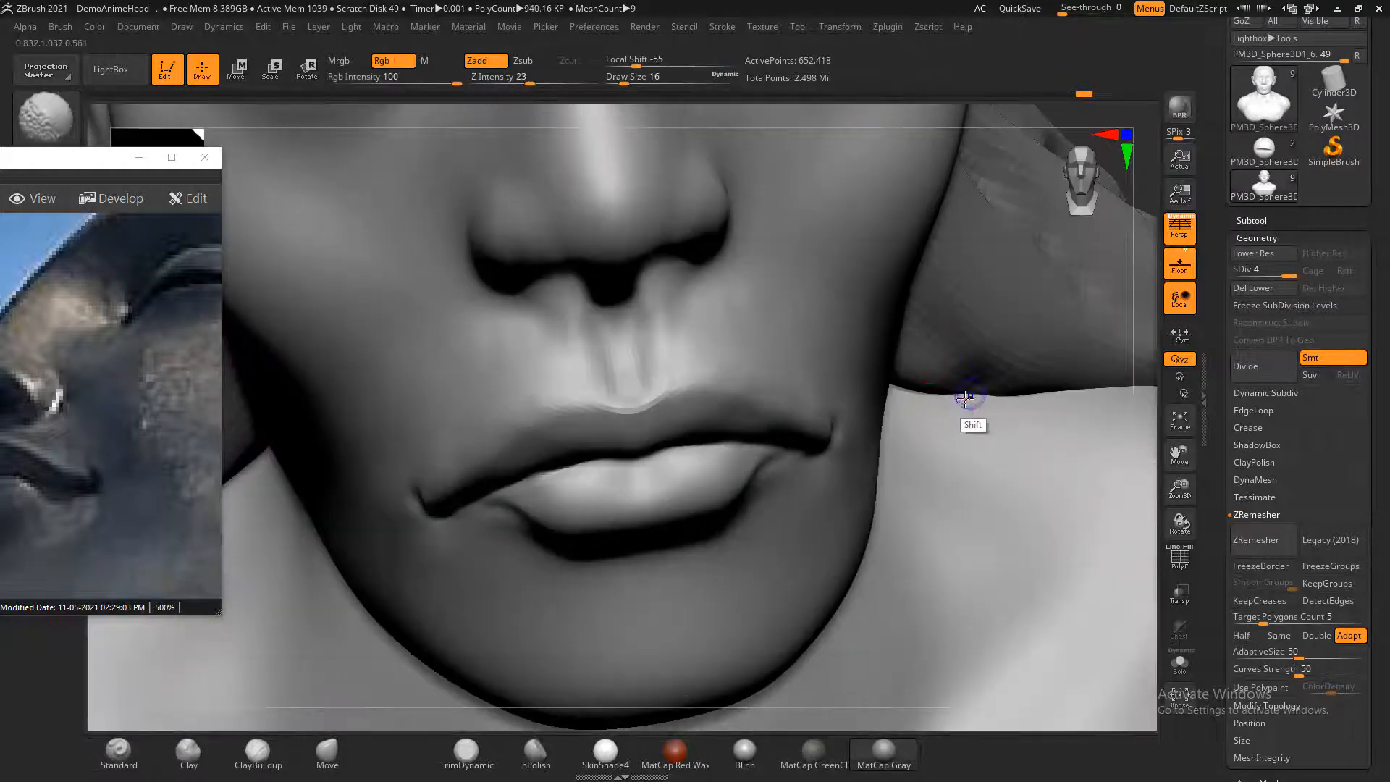
key(f)
shift+drag(973, 381, 1024, 388)
alt+drag(1028, 333, 1035, 405)
shift+drag(890, 417, 872, 420)
- Raise the mouth corners and tuck in the lower lip's ends with the Move brush at subdivision level 3, using draw sizes up to 80
key(shift+d)
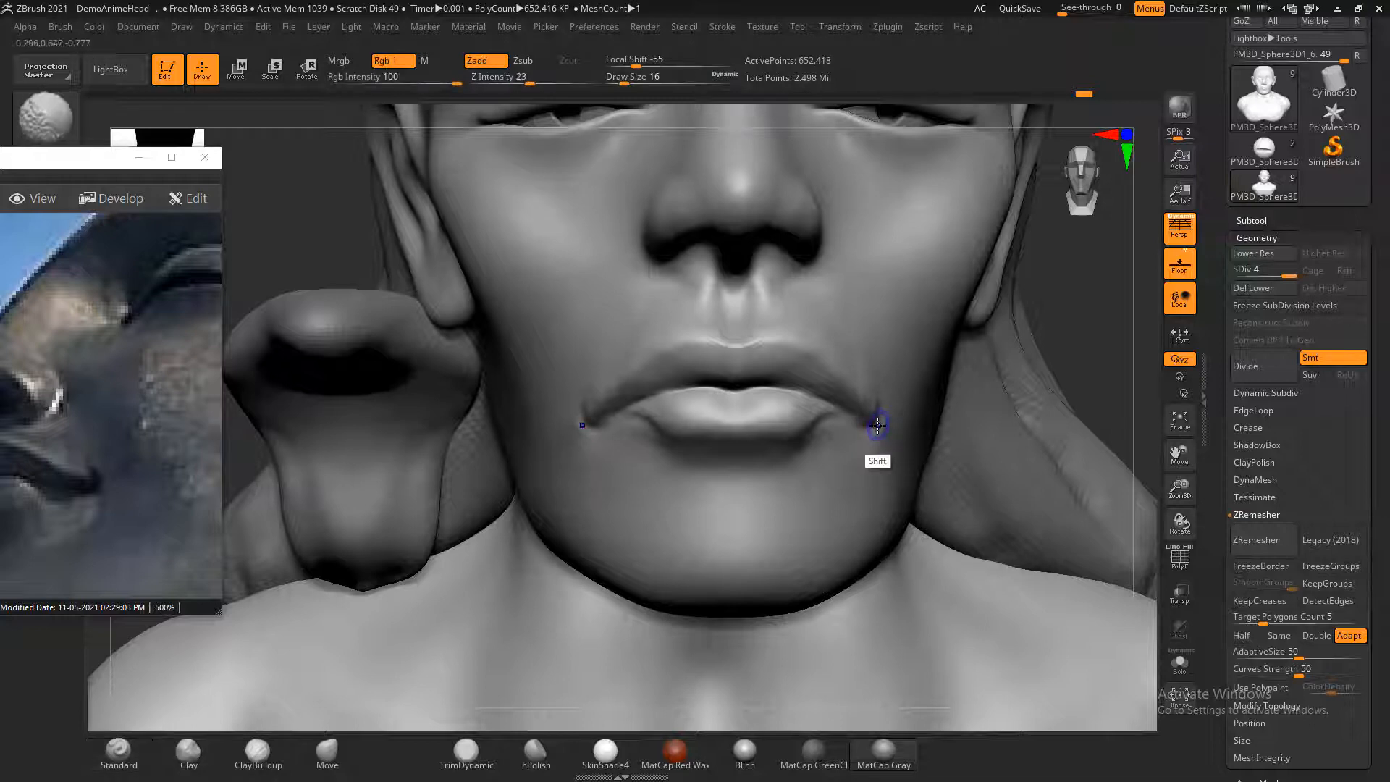
click(332, 755)
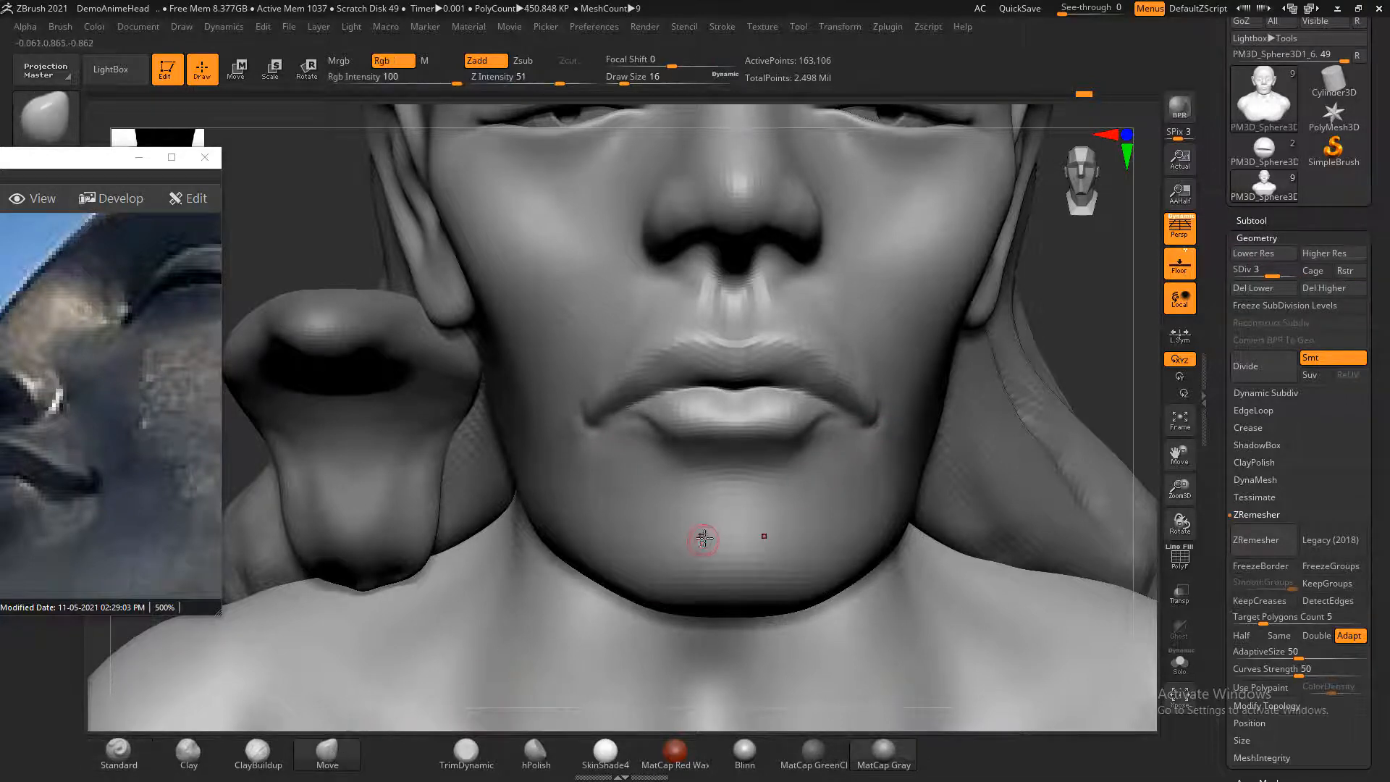
key(])
drag(592, 418, 589, 400)
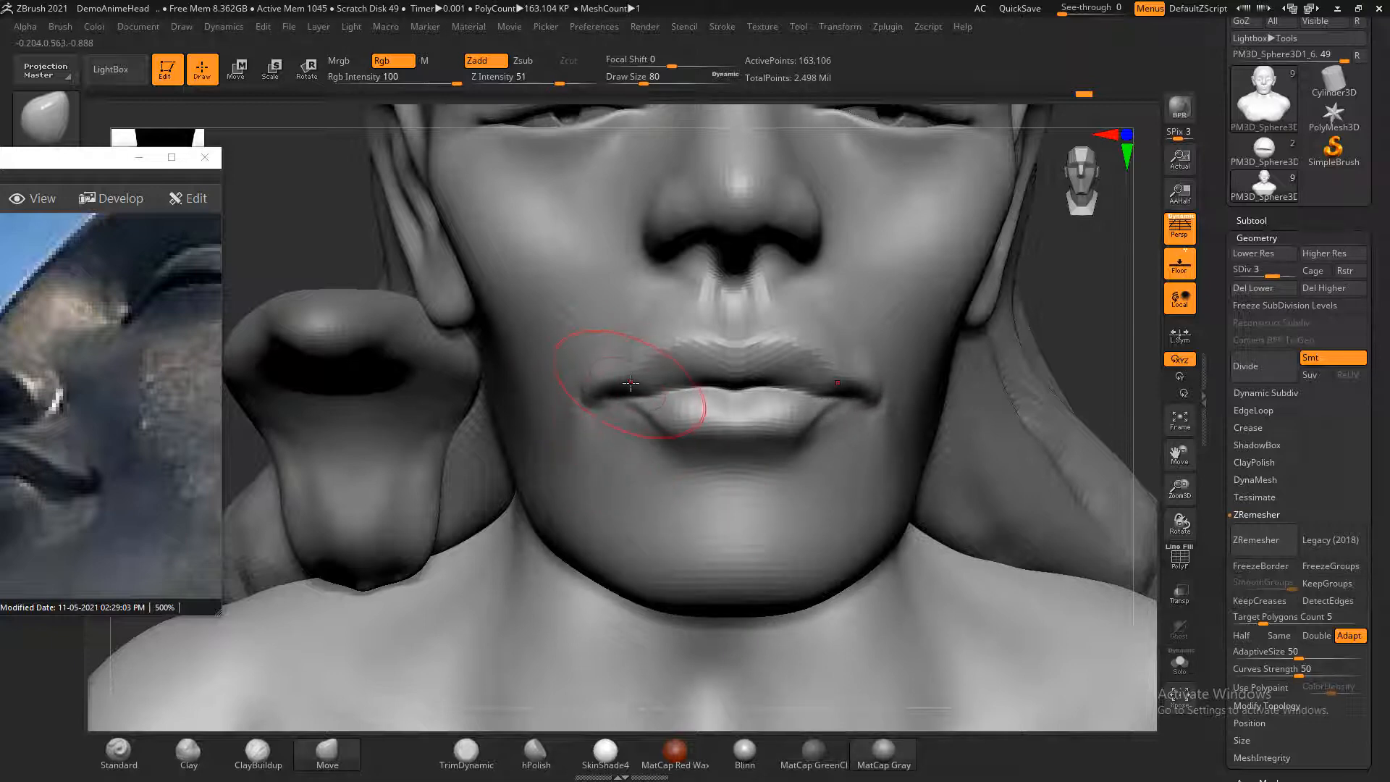
mouse_move(630, 383)
mouse_down()
mouse_move(629, 371)
mouse_move(586, 393)
mouse_move(642, 368)
mouse_up()
key(bracketleft)
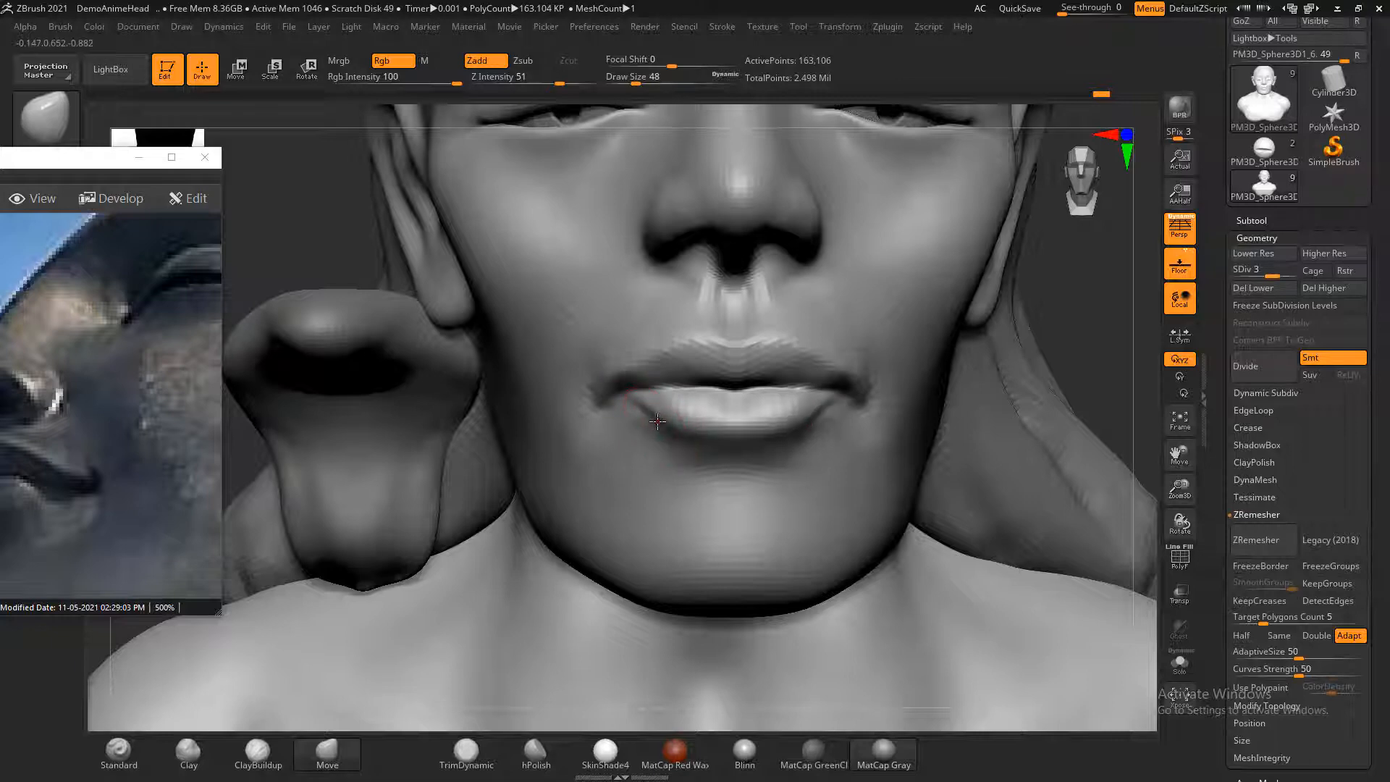
drag(657, 421, 670, 413)
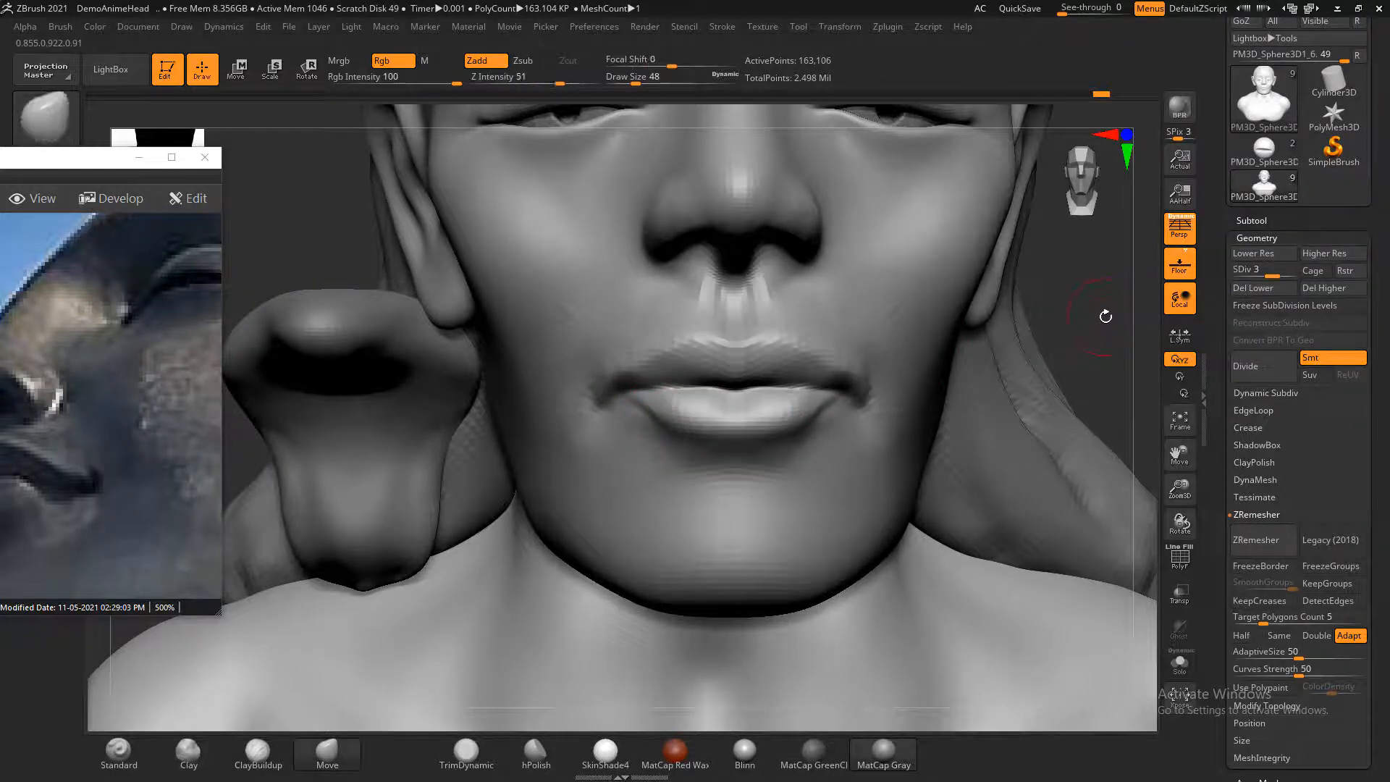
- Return to subdivision level 4, soften the mouth corners, and even out the lower lip's central groove with ClayBuildup and smoothing
key(d)
mouse_move(630, 335)
shift+mouse_down()
mouse_move(561, 399)
mouse_move(606, 414)
shift+mouse_up()
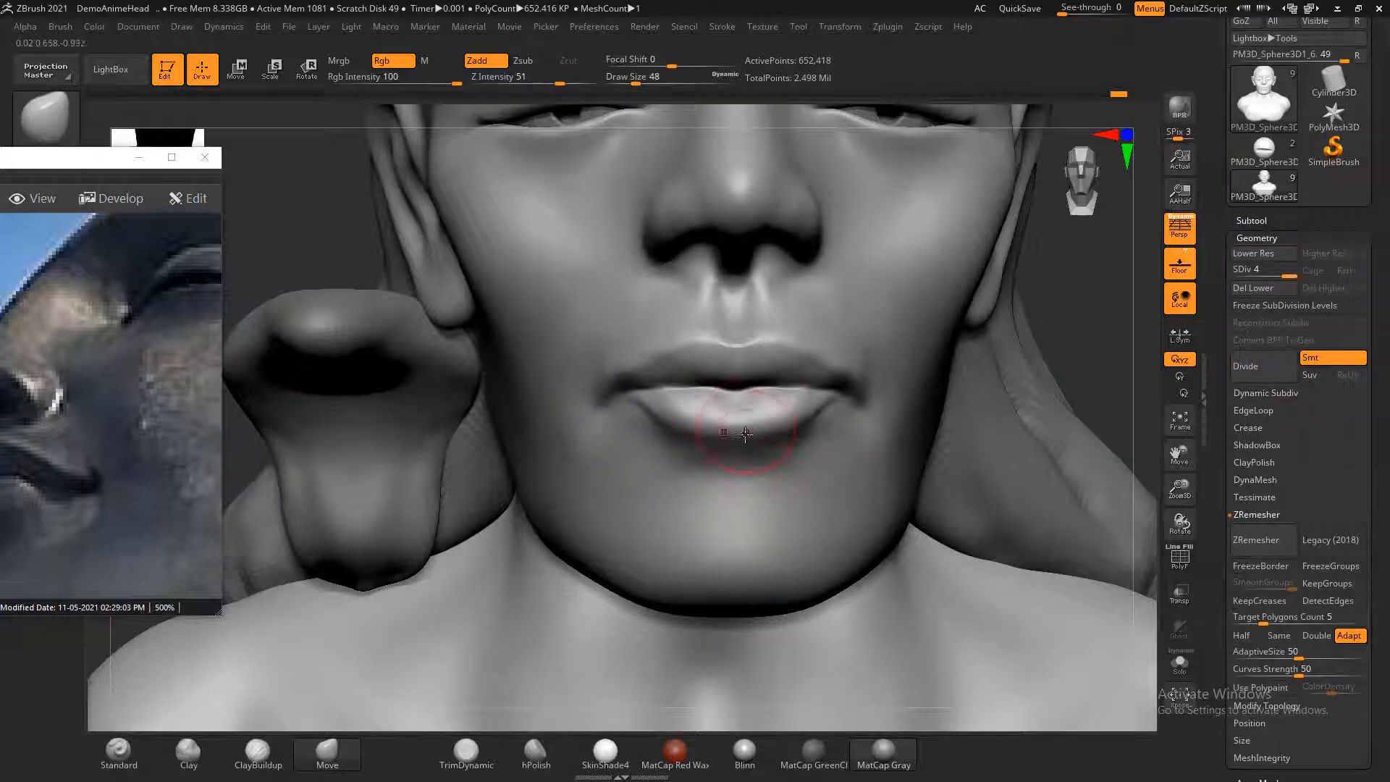
click(258, 752)
drag(1094, 272, 744, 502)
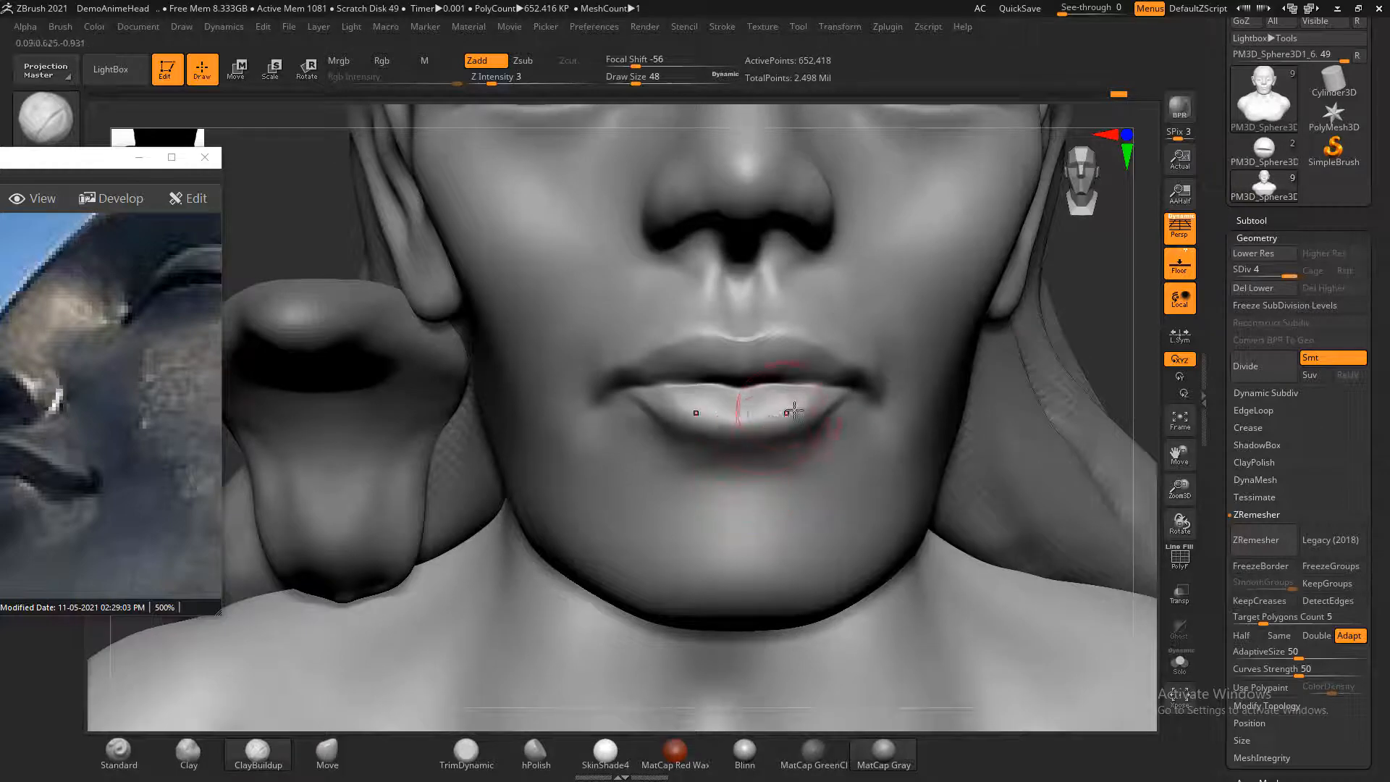
mouse_move(727, 406)
mouse_down()
mouse_move(653, 409)
mouse_move(752, 420)
mouse_up()
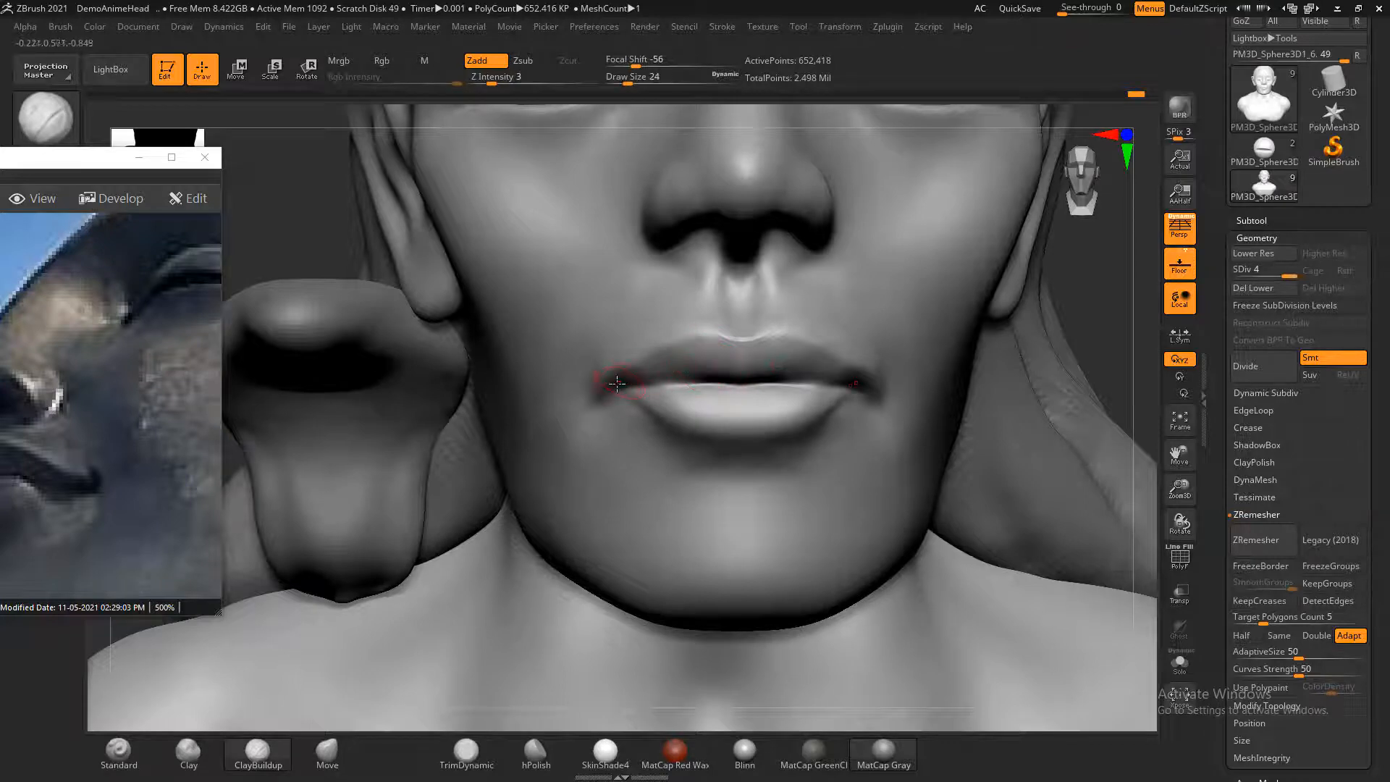
- Nudge the upper lip's border with the Move brush at draw size 24, reinforce it with ClayBuildup, and smooth the ridge
drag(1121, 315, 1020, 348)
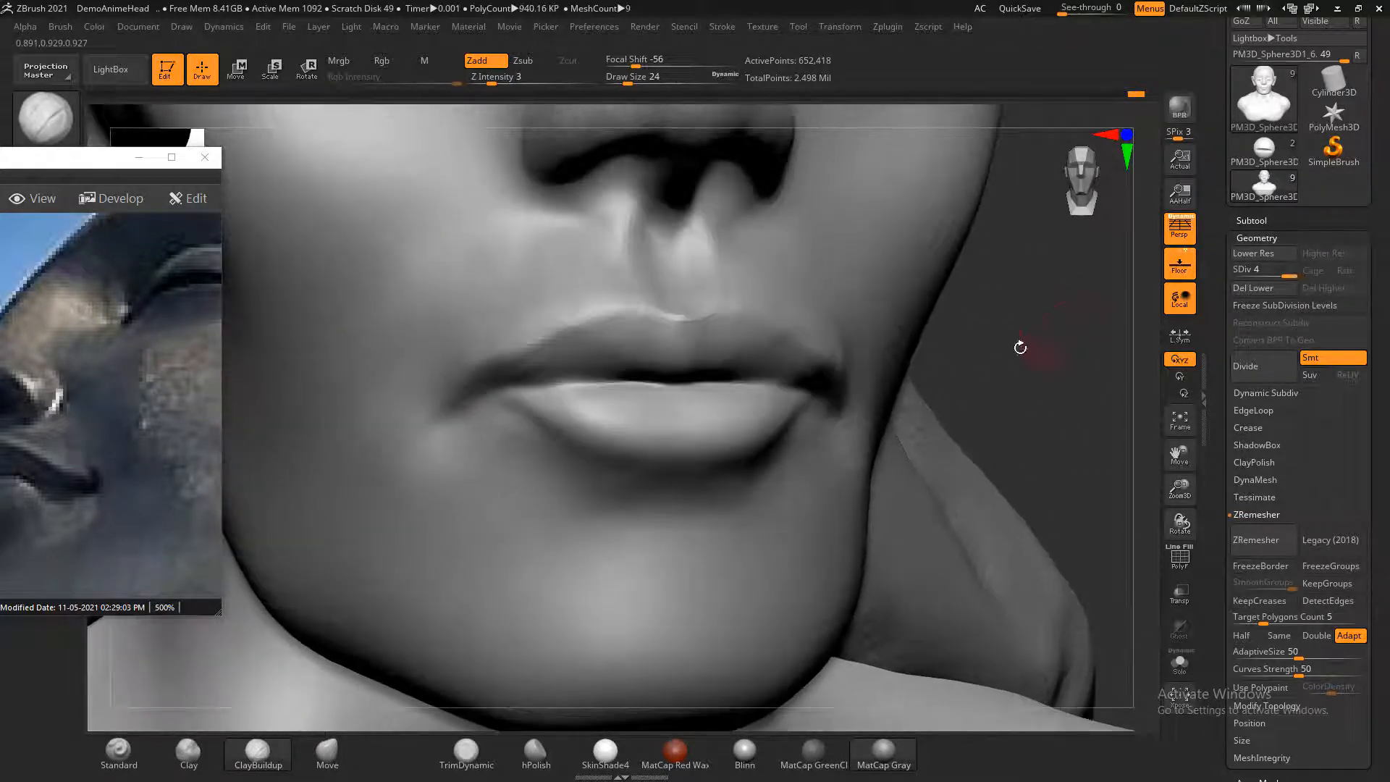
click(353, 753)
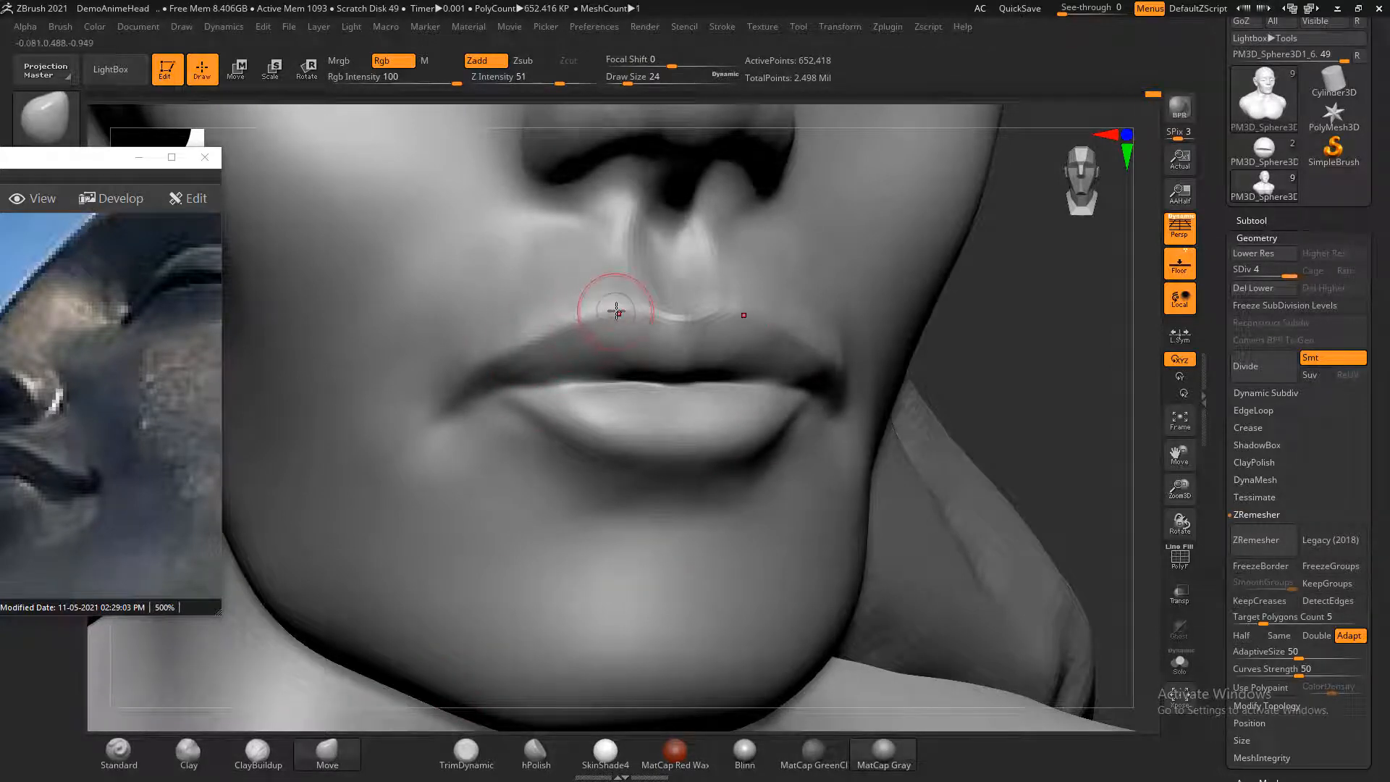
drag(607, 333, 605, 330)
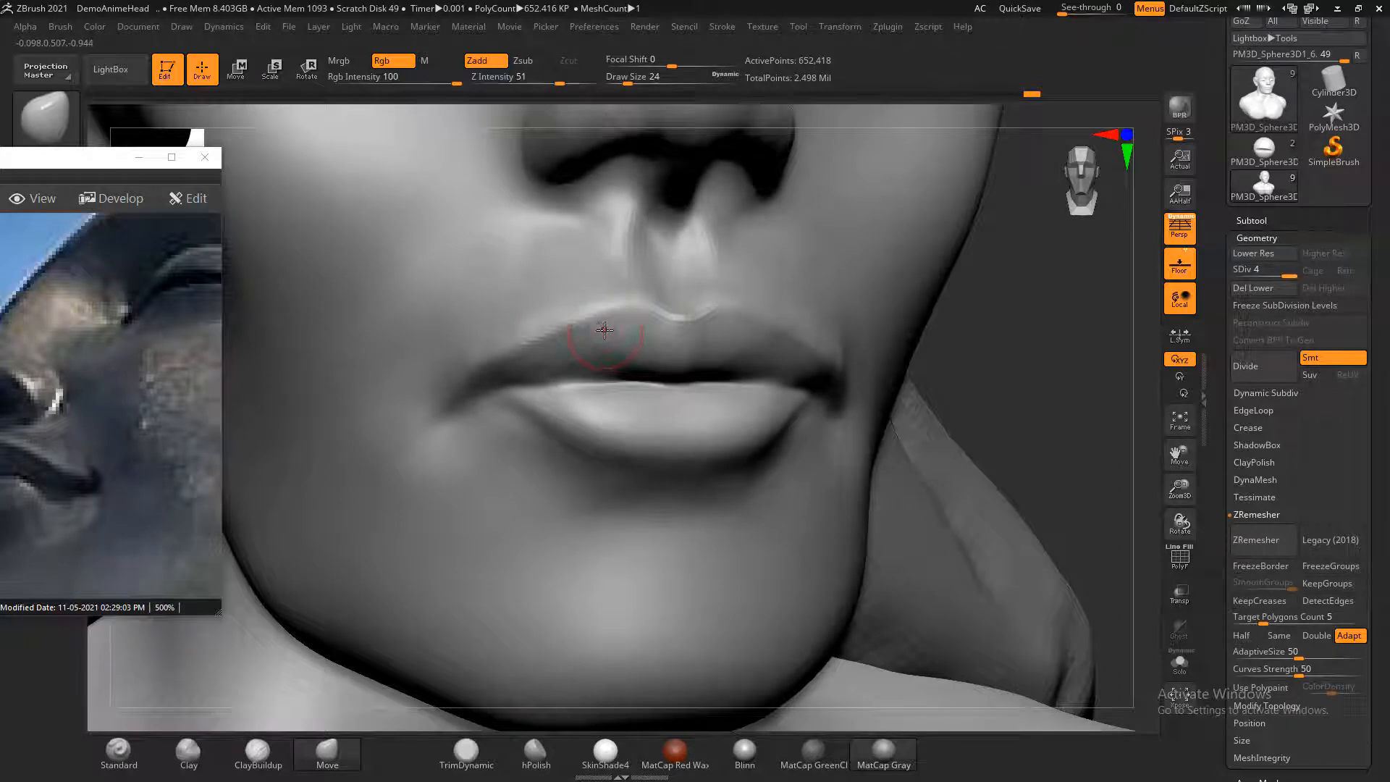
click(255, 757)
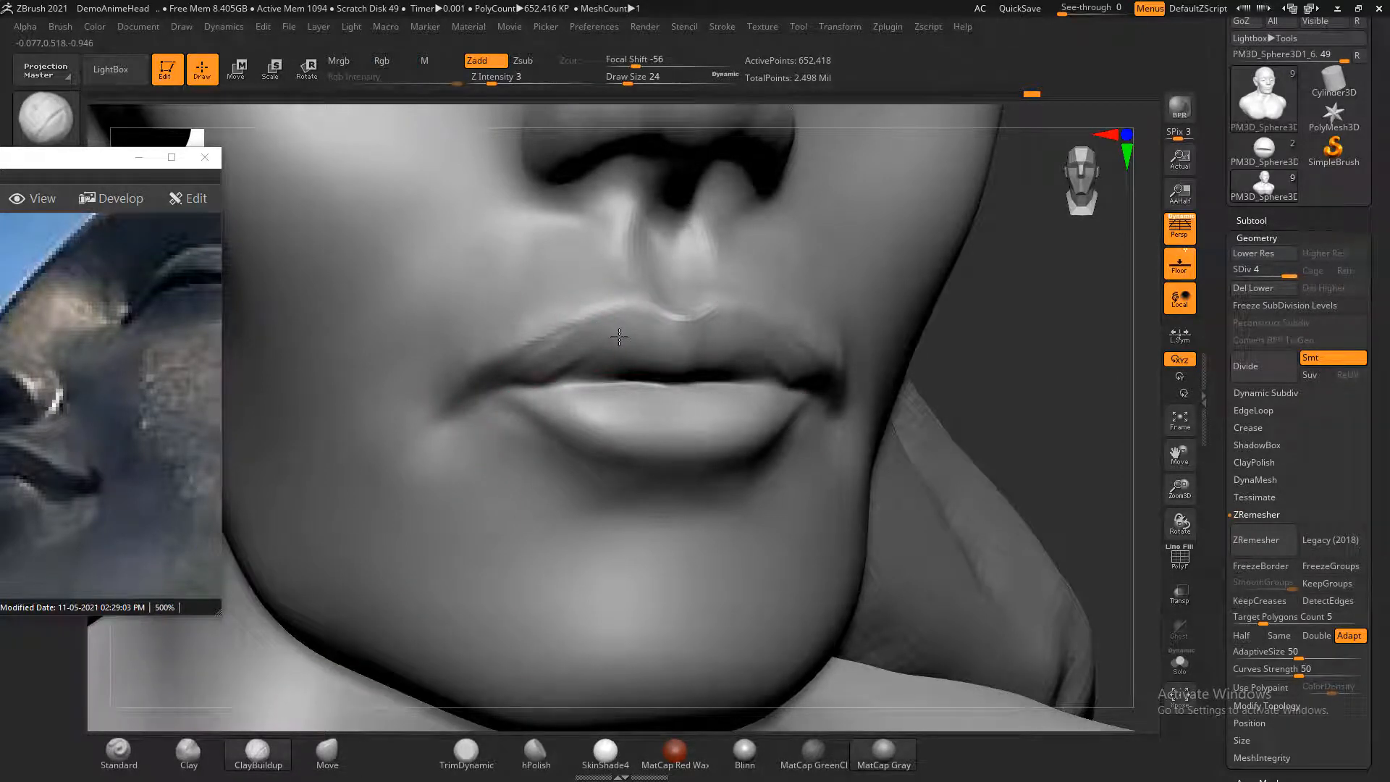
drag(600, 310, 553, 326)
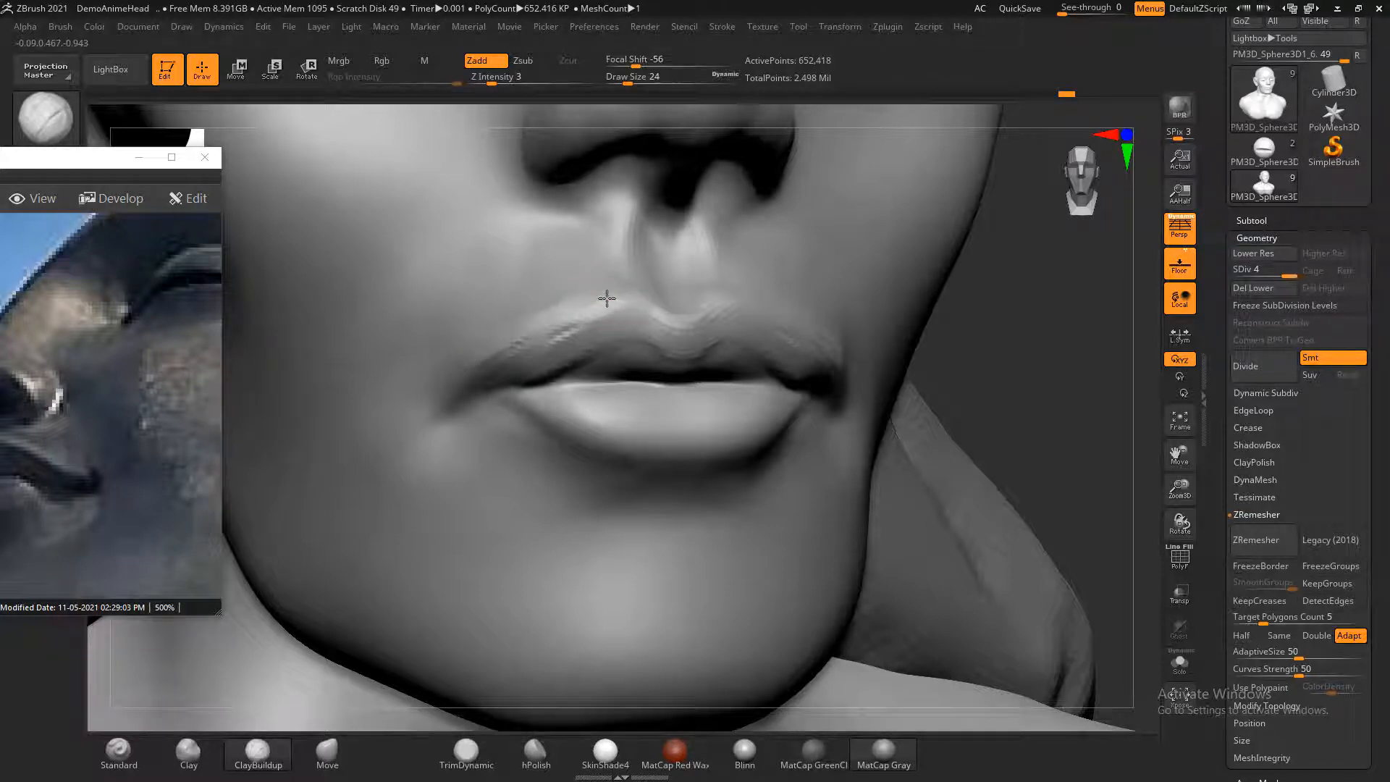
mouse_move(607, 298)
shift+mouse_down()
mouse_move(701, 335)
mouse_move(533, 379)
mouse_move(611, 338)
shift+mouse_up()
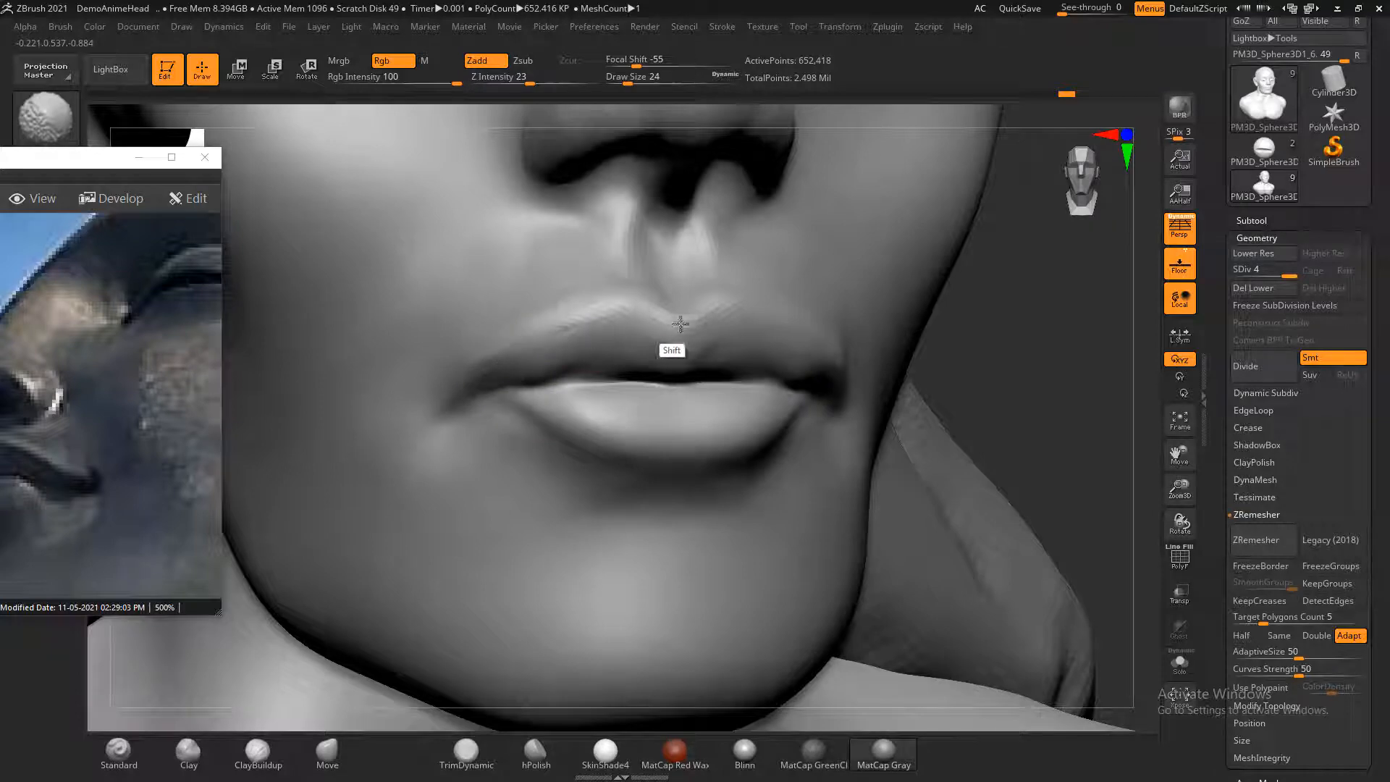
key(b)
key(c)
key(b)
shift+drag(950, 368, 1055, 403)
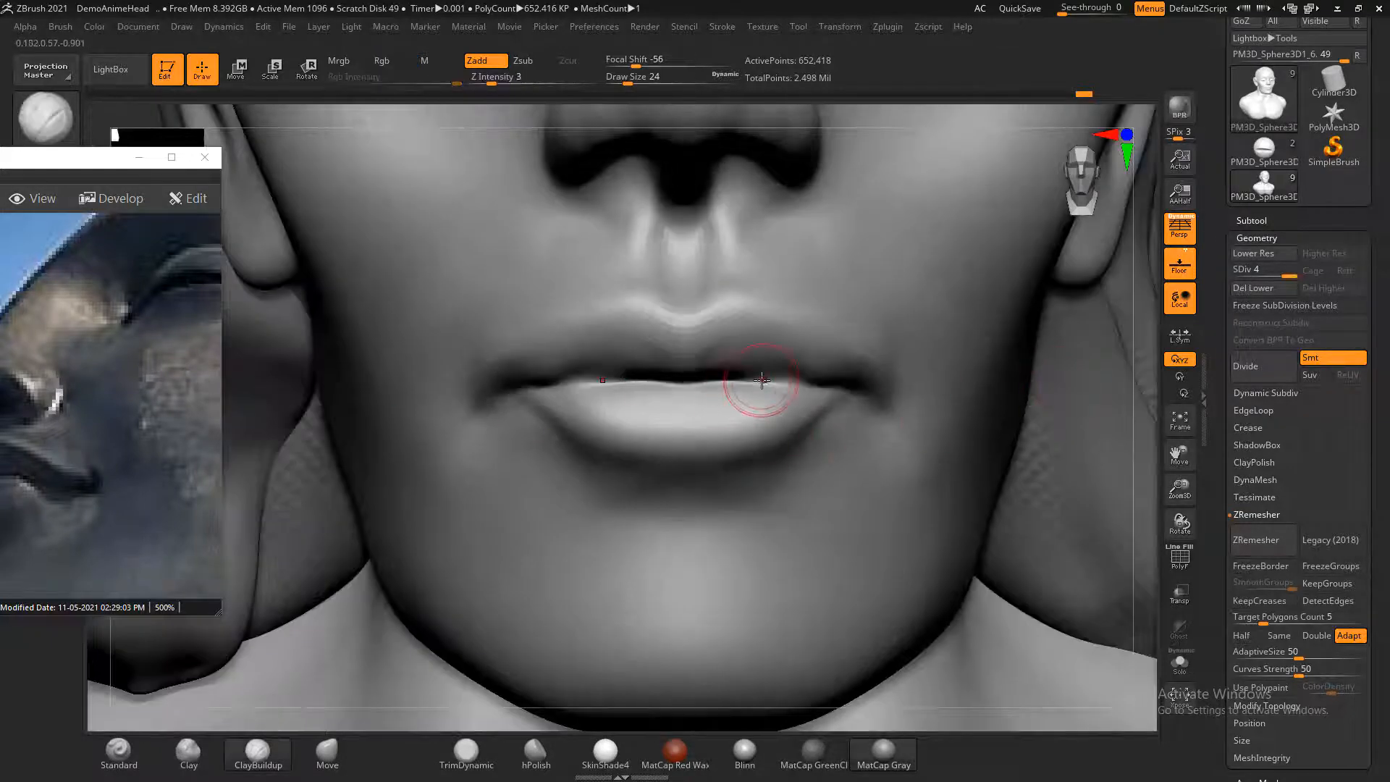
- Carve the line between the lips and the lower lip's bottom edge with the Standard brush at draw size 10
key(b)
key(s)
key(t)
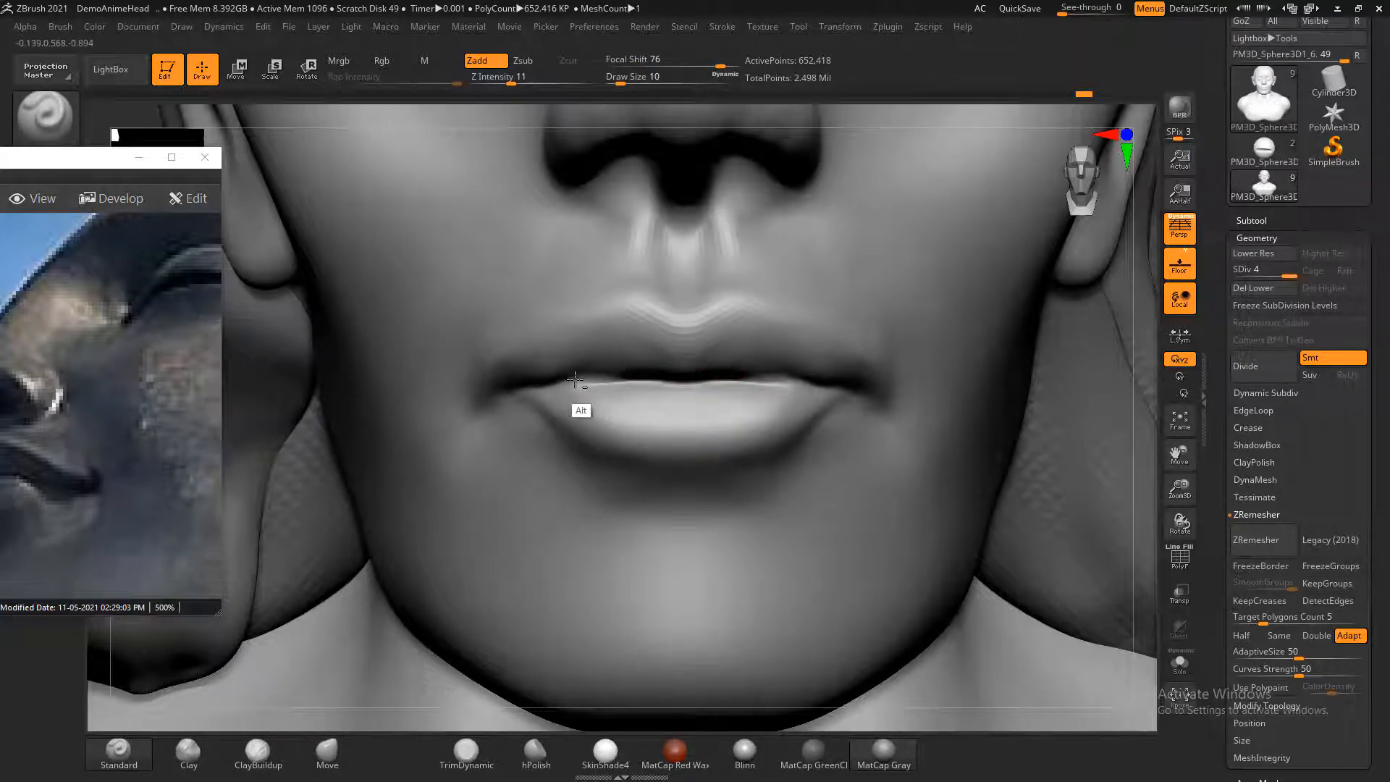
mouse_move(544, 395)
alt+mouse_down()
mouse_move(632, 375)
mouse_move(621, 374)
mouse_move(573, 384)
mouse_move(823, 396)
alt+mouse_up()
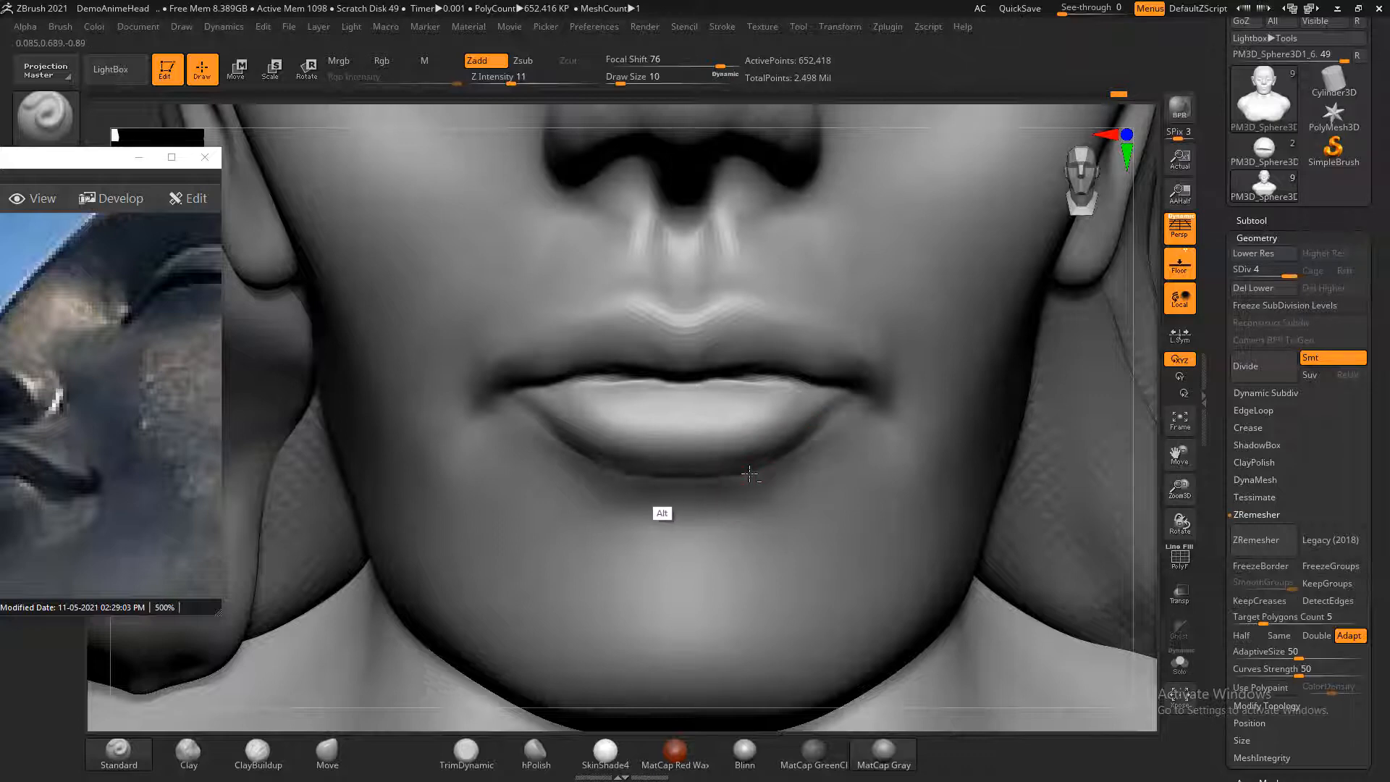
- Soften the underside of the lower lip from a low angle, smoothing at draw size 22 with Z Intensity lowered to 5
key(f)
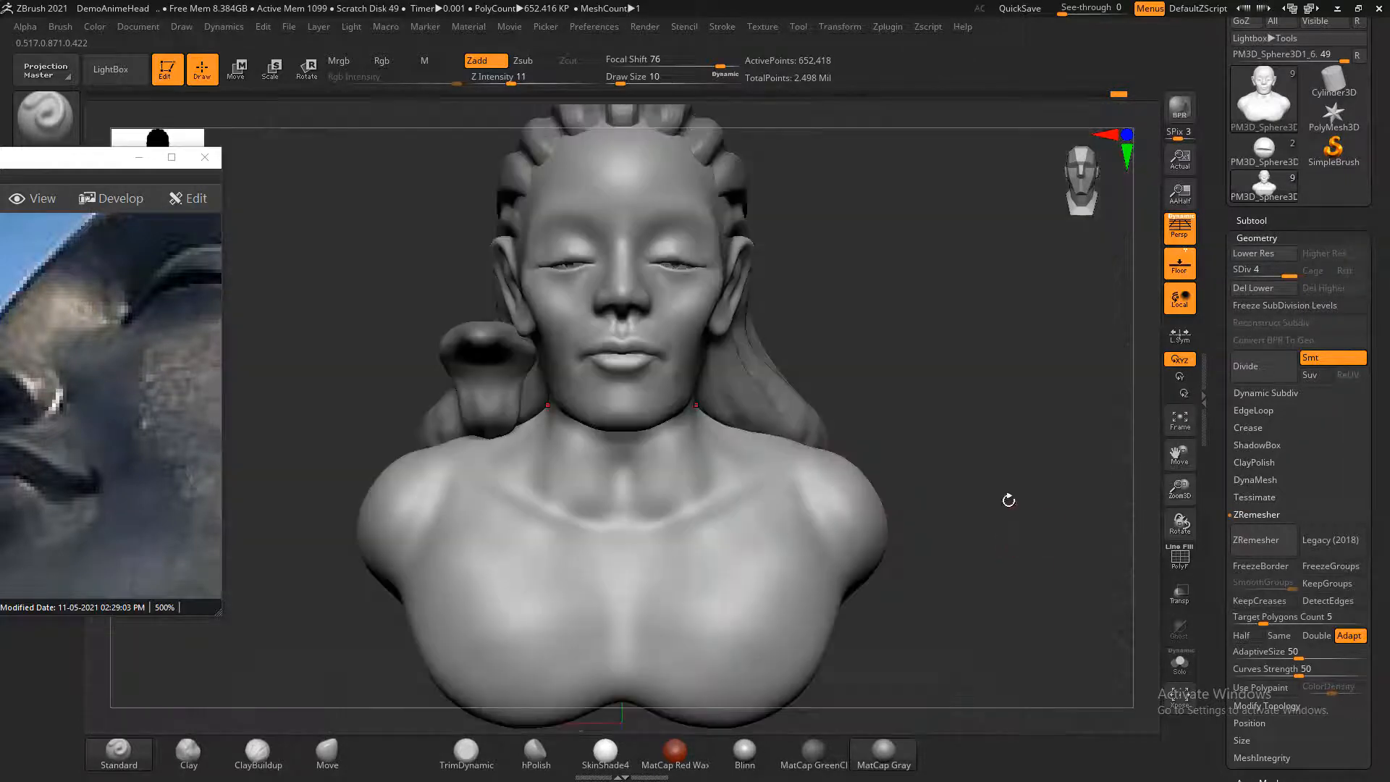
drag(1008, 496, 986, 348)
mouse_move(681, 272)
alt+mouse_down()
mouse_move(713, 270)
mouse_move(687, 272)
mouse_move(699, 274)
alt+mouse_up()
alt+click(574, 272)
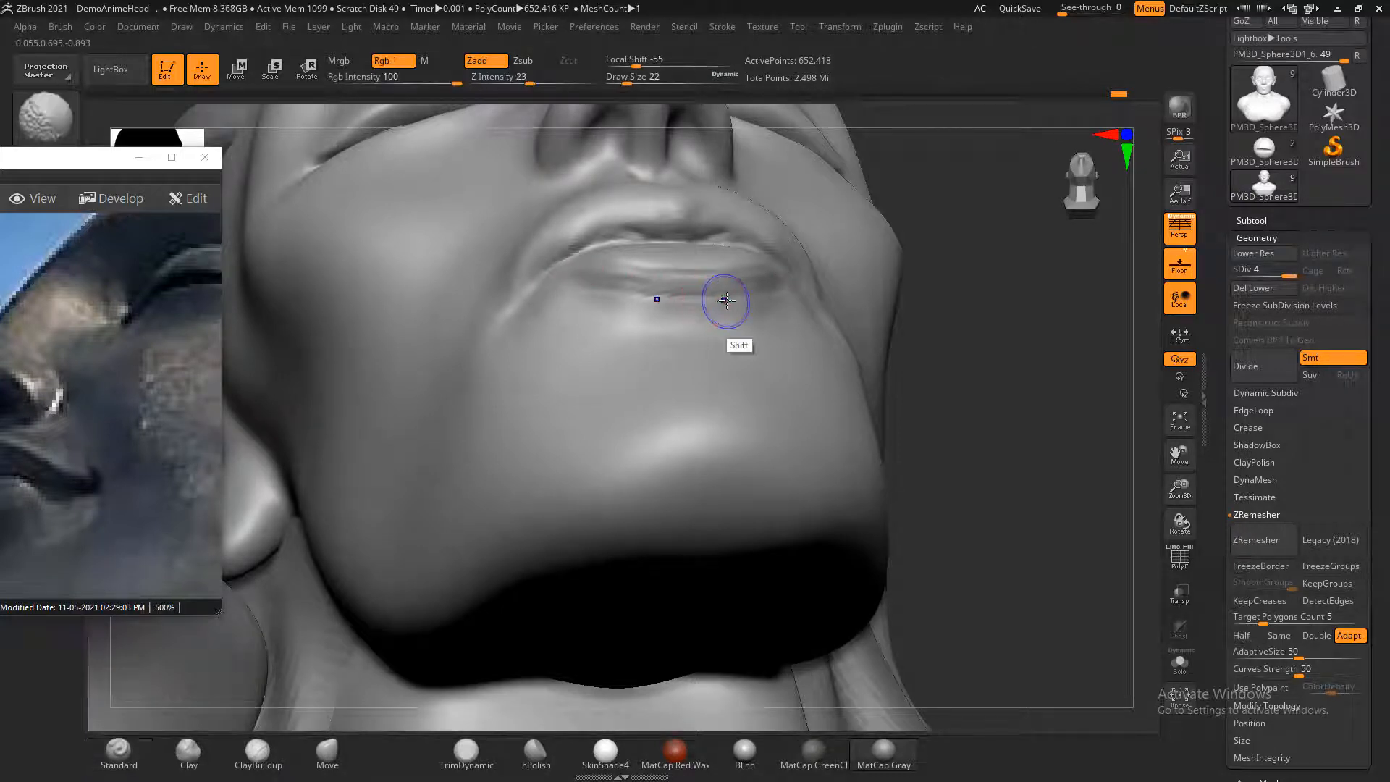
shift+drag(726, 300, 586, 306)
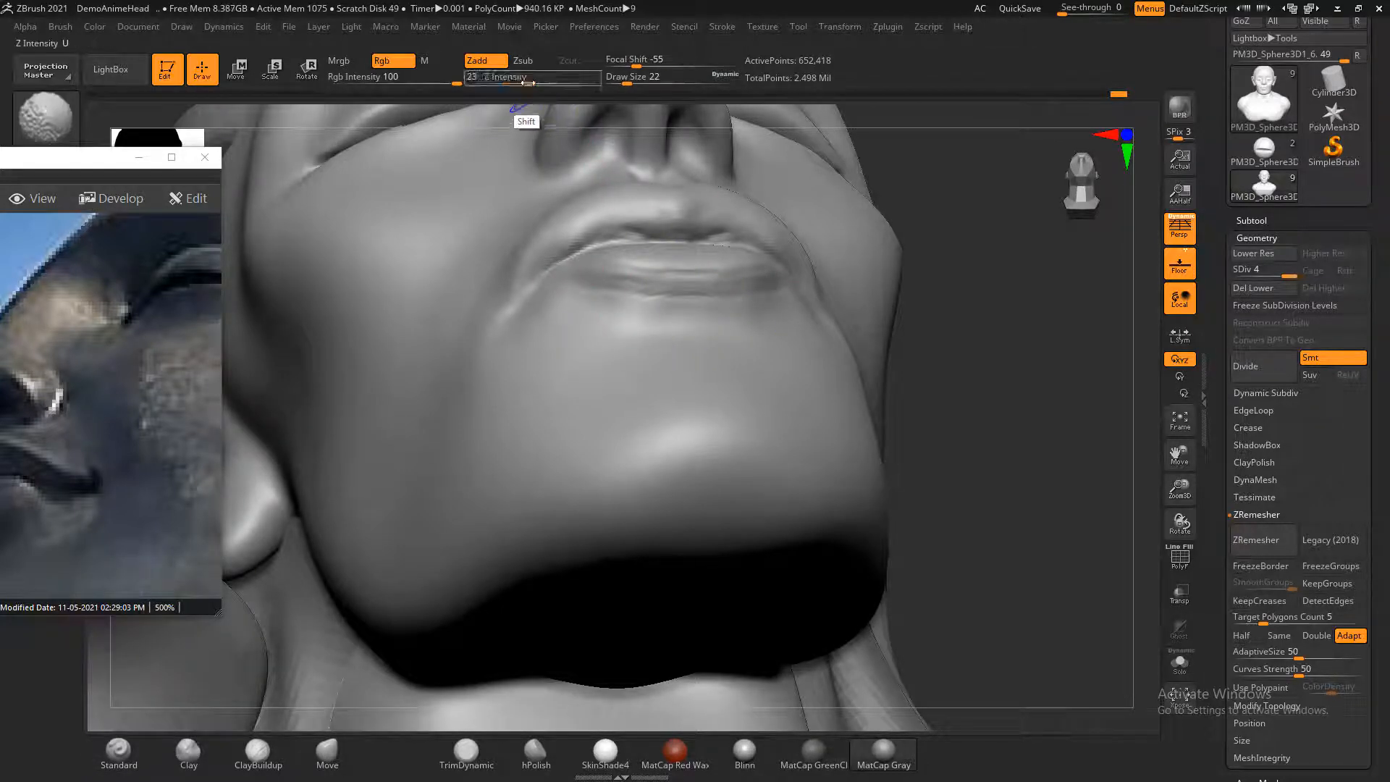
key(shift)
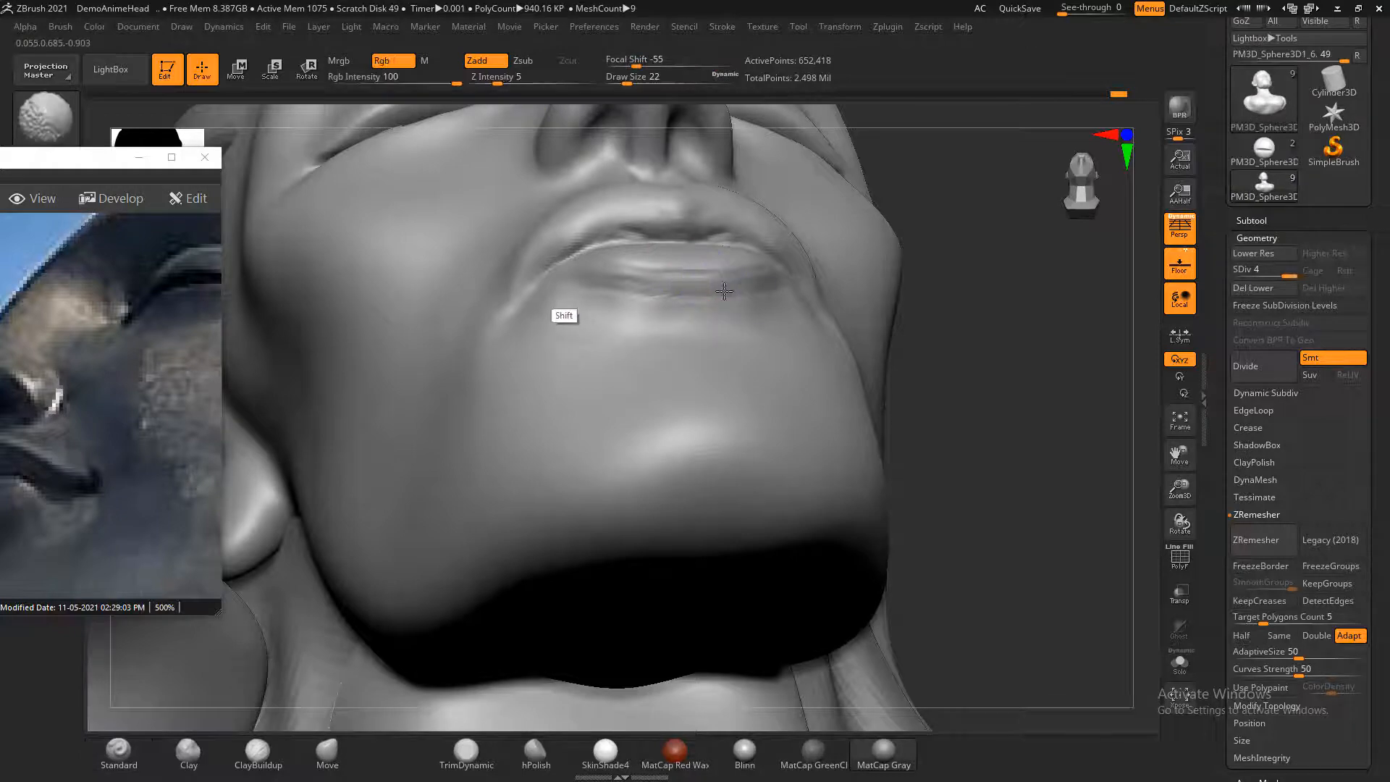
mouse_move(919, 283)
shift+mouse_down()
mouse_move(987, 279)
mouse_move(1117, 218)
mouse_move(1078, 317)
shift+mouse_up()
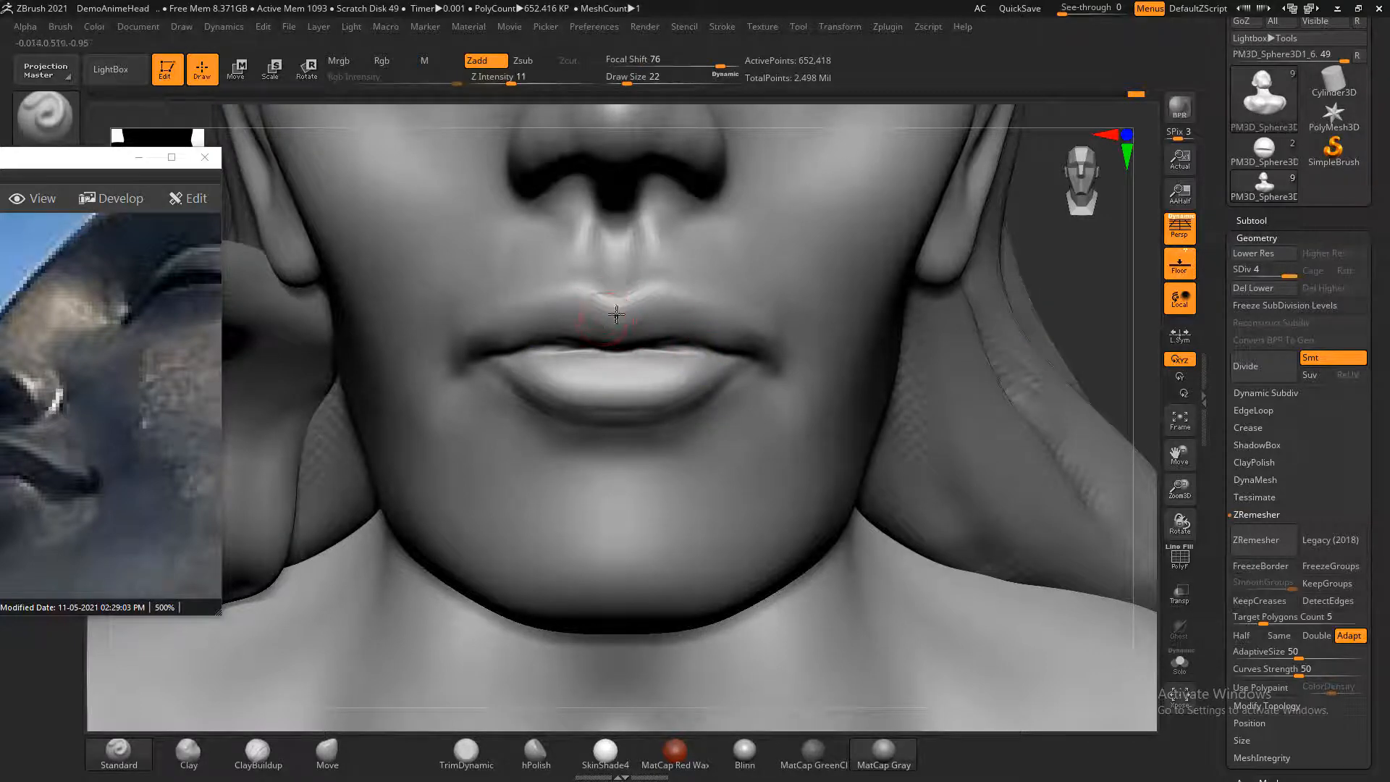
- Push the upper lip and the area beneath the nose forward in profile with the Move brush at draw size 50
drag(1113, 332, 1005, 397)
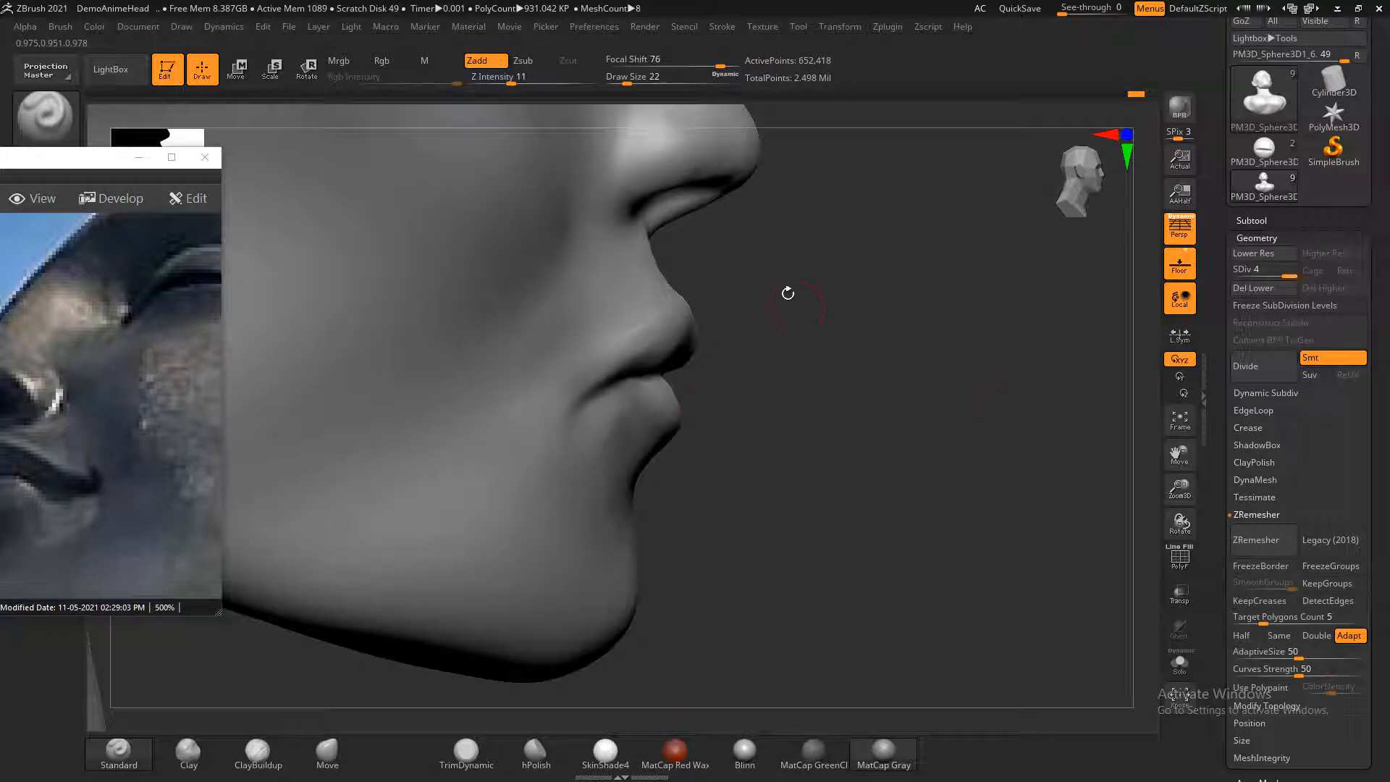
click(343, 757)
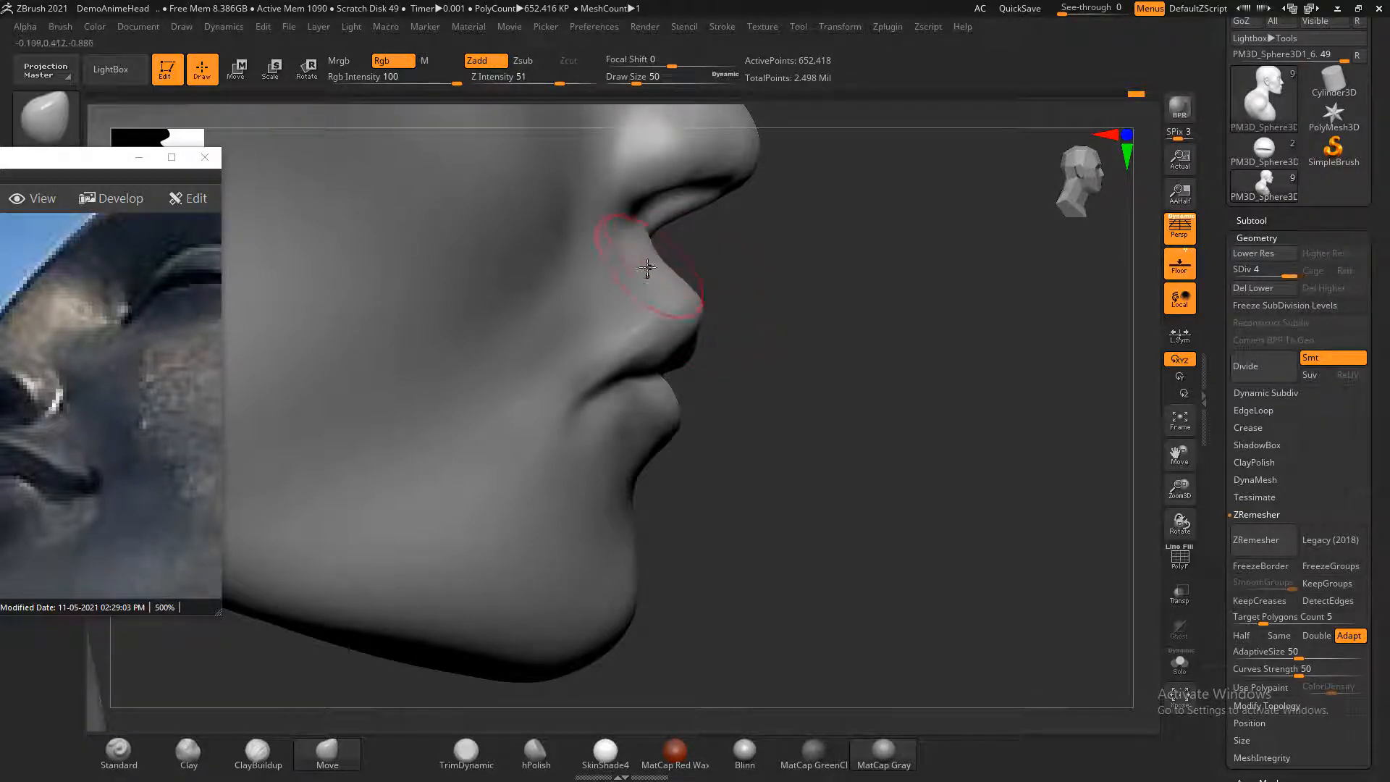
drag(660, 256, 689, 301)
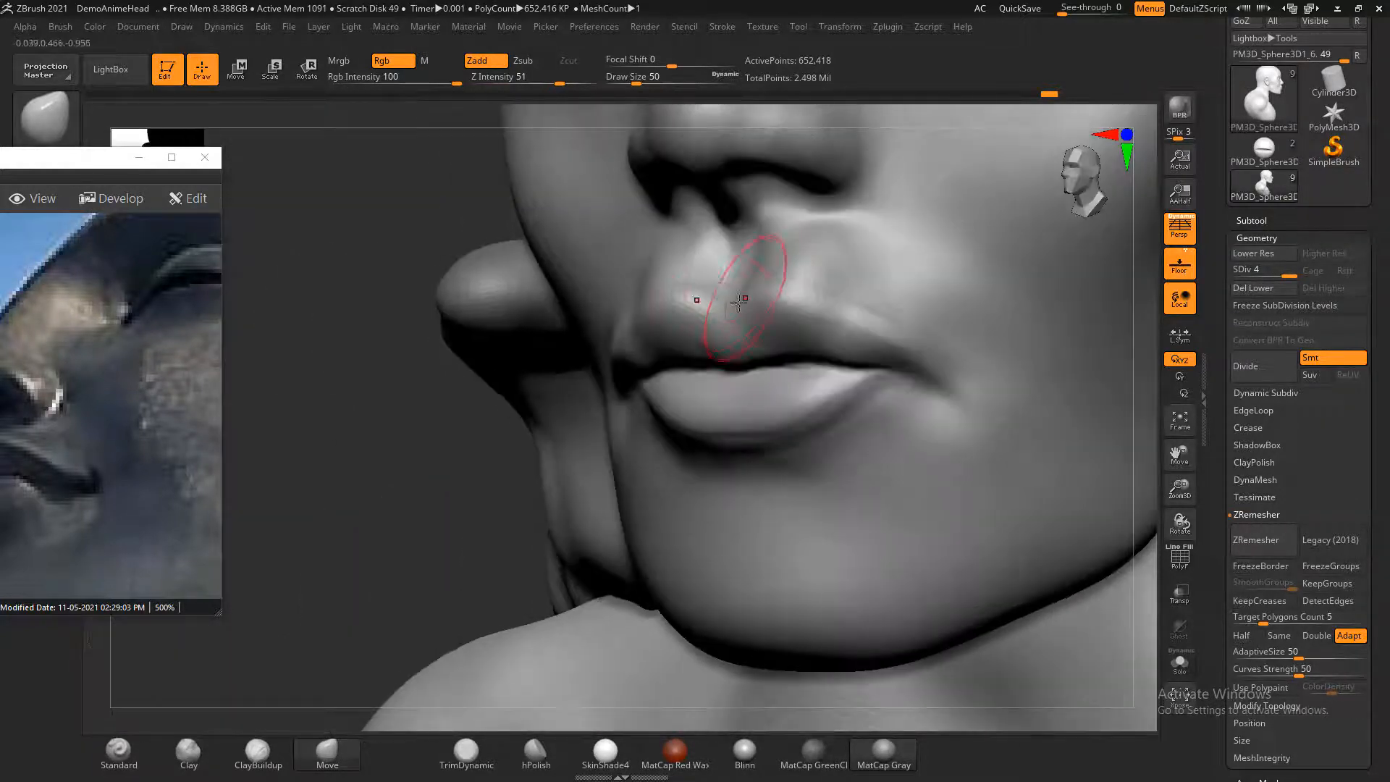
drag(434, 481, 557, 402)
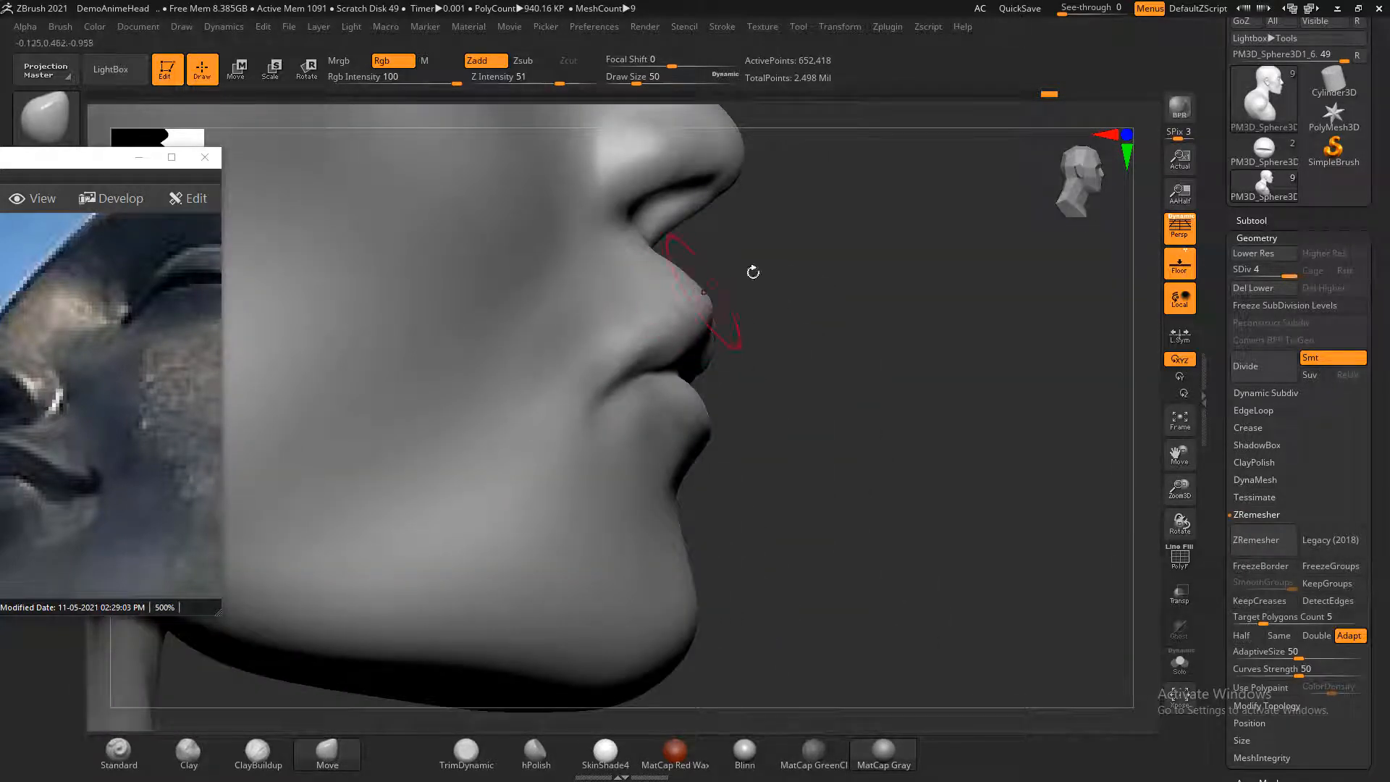
drag(752, 271, 409, 550)
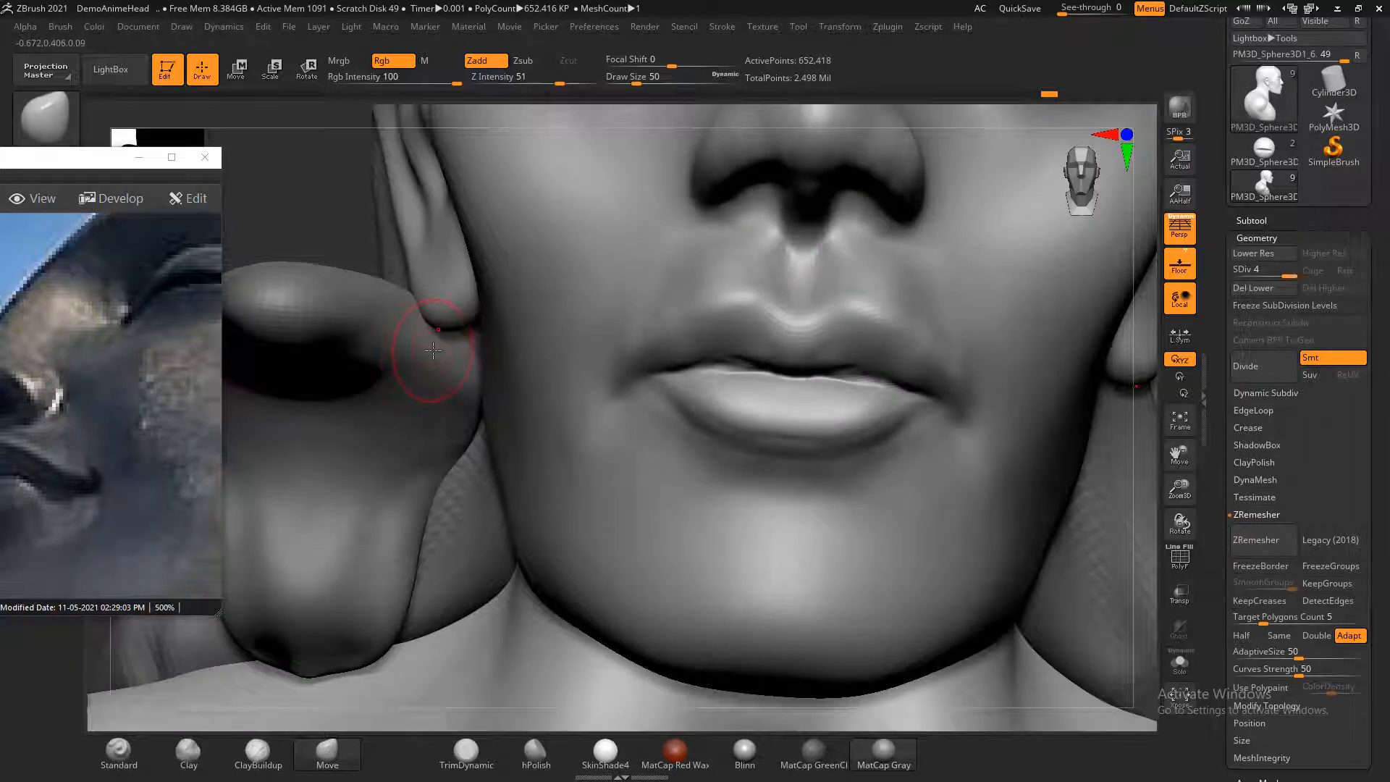
- Build up the skin between the nose and mouth corners with ClayBuildup at draw size 34, and smooth it
key(f)
mouse_move(437, 298)
mouse_down()
mouse_move(875, 314)
mouse_move(992, 391)
mouse_move(962, 360)
mouse_move(971, 285)
mouse_move(1020, 332)
mouse_move(1036, 273)
mouse_move(731, 280)
mouse_move(756, 291)
mouse_move(737, 296)
mouse_up()
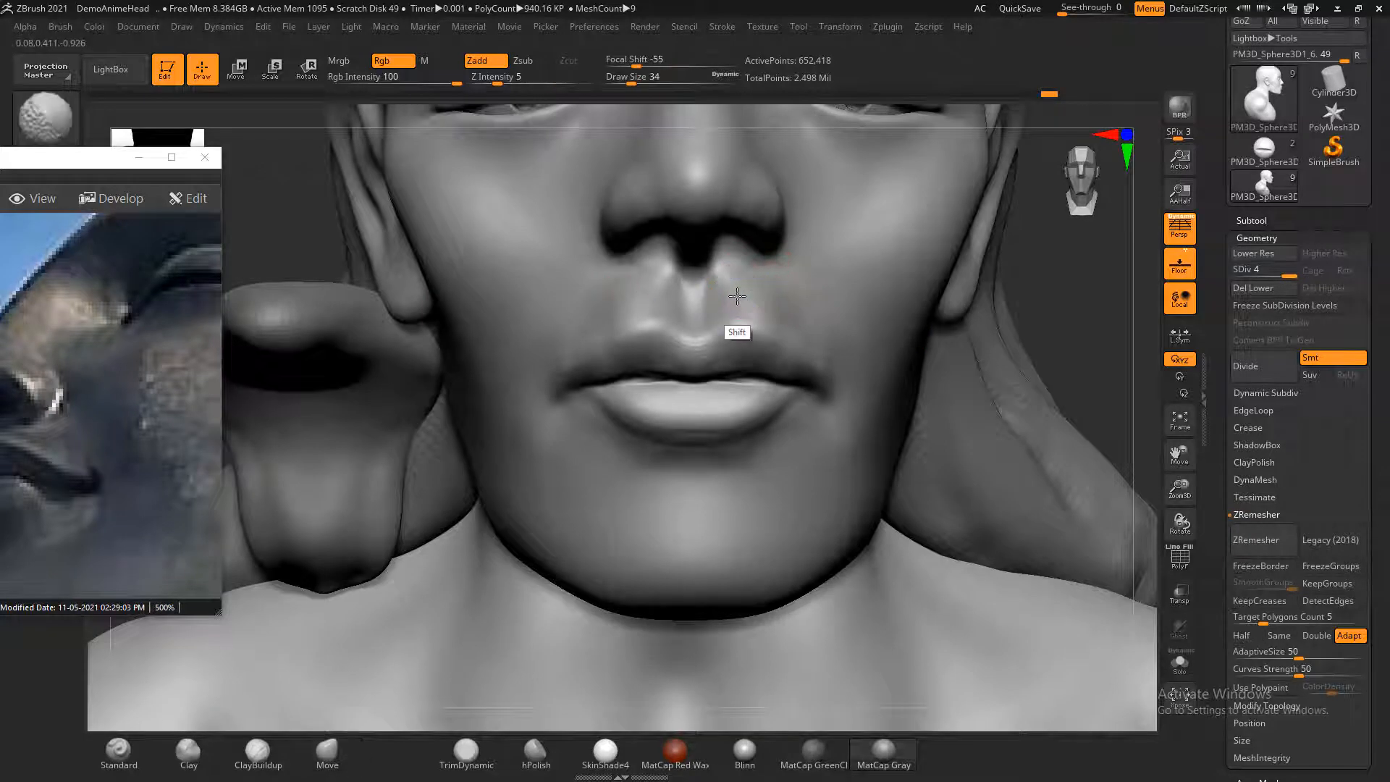
click(258, 751)
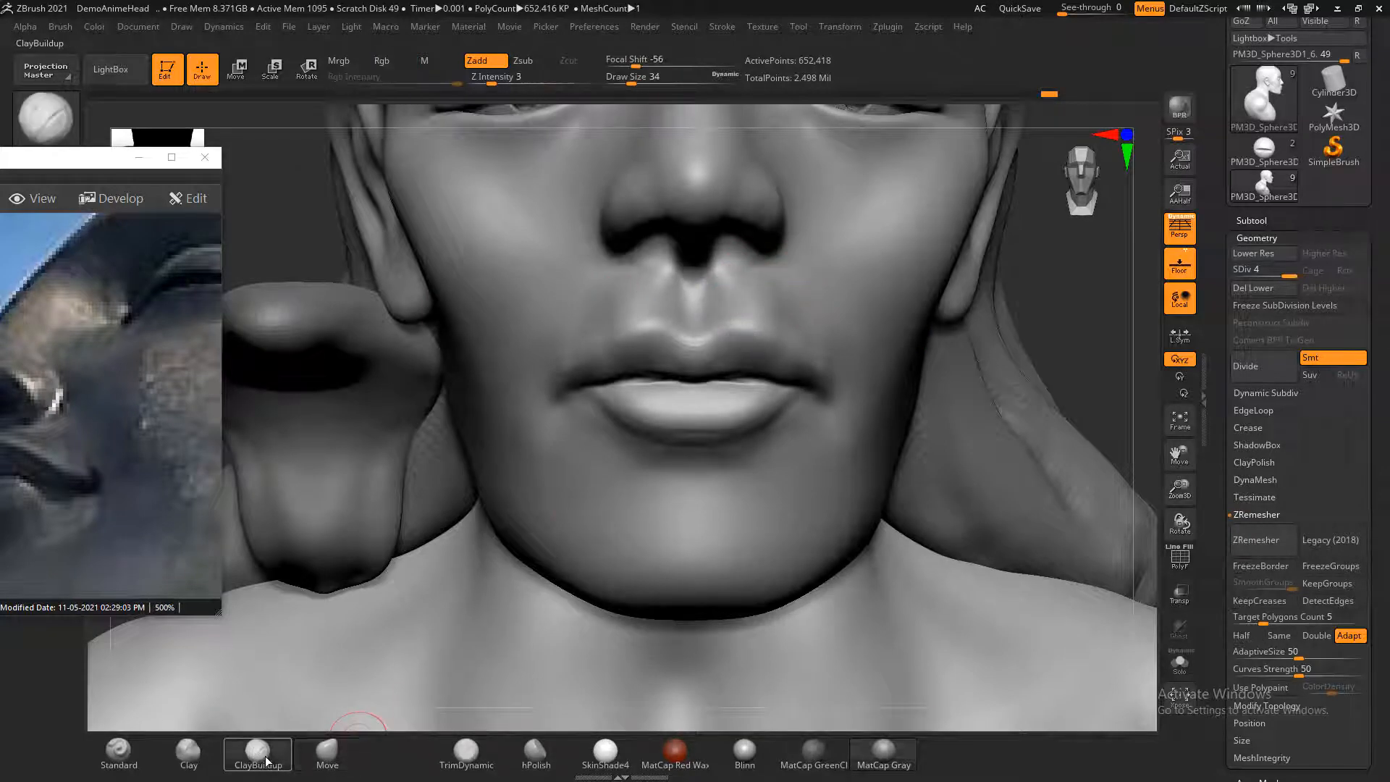
drag(662, 273, 666, 285)
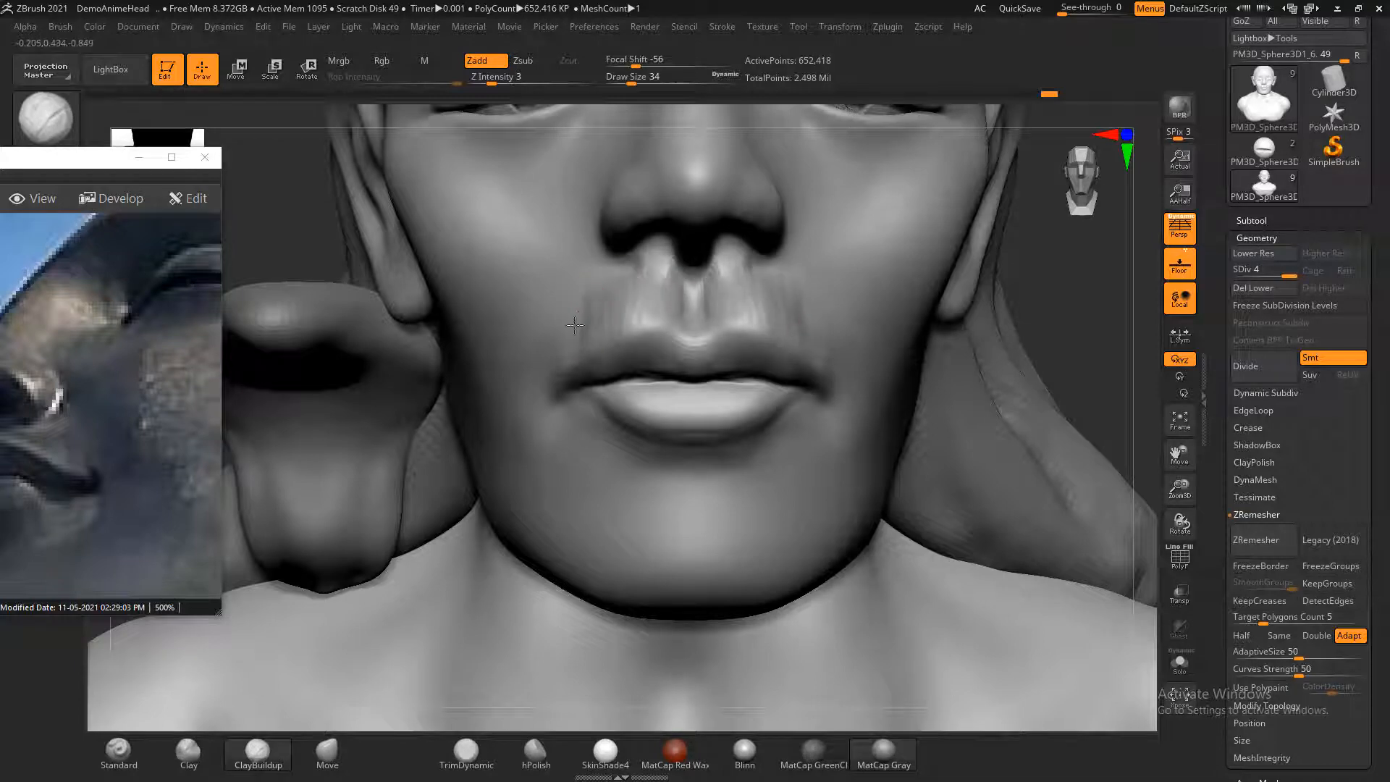
mouse_move(574, 326)
mouse_down()
mouse_move(592, 269)
mouse_move(631, 266)
mouse_move(622, 315)
mouse_move(588, 337)
mouse_move(678, 310)
mouse_move(658, 281)
mouse_move(568, 358)
mouse_move(584, 335)
mouse_move(640, 332)
mouse_move(592, 315)
mouse_move(615, 327)
mouse_move(585, 369)
mouse_move(710, 304)
mouse_move(568, 347)
mouse_up()
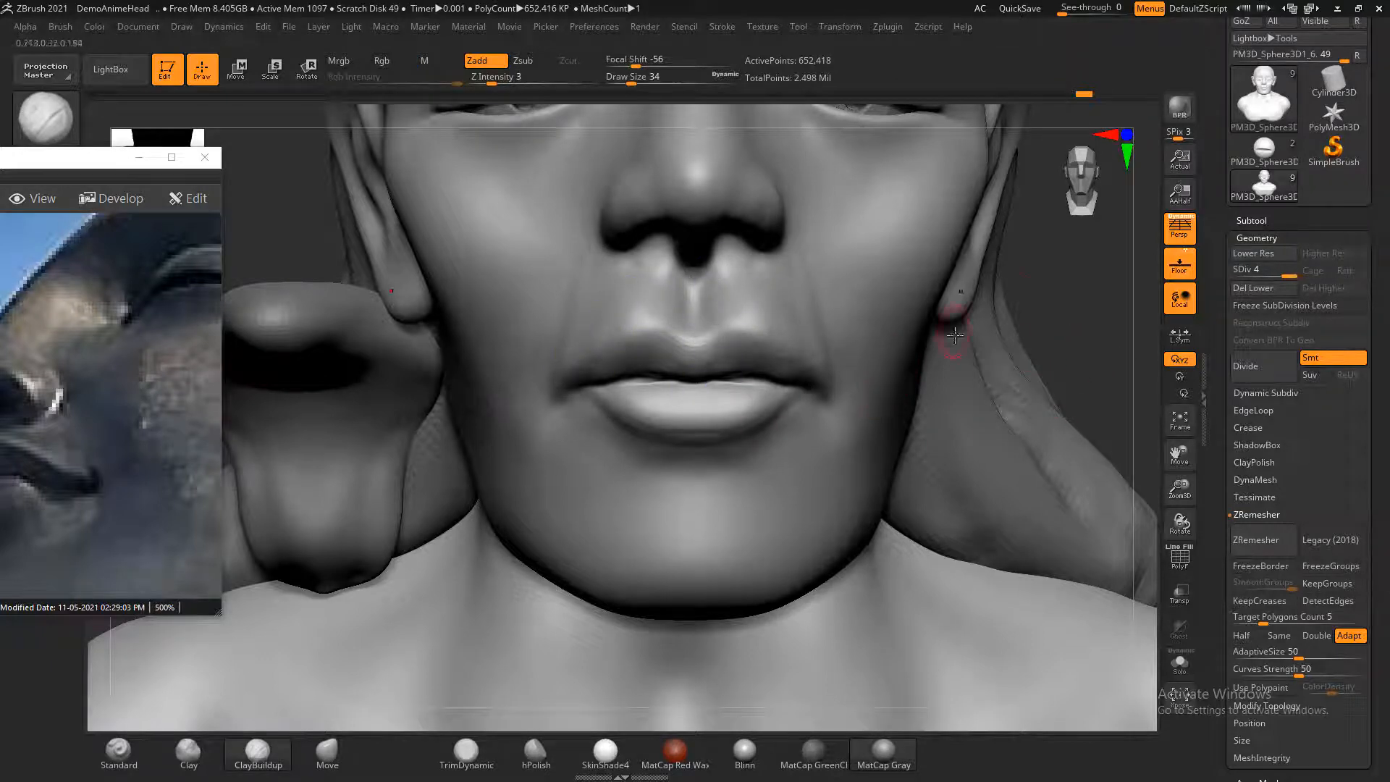
drag(1076, 277, 607, 117)
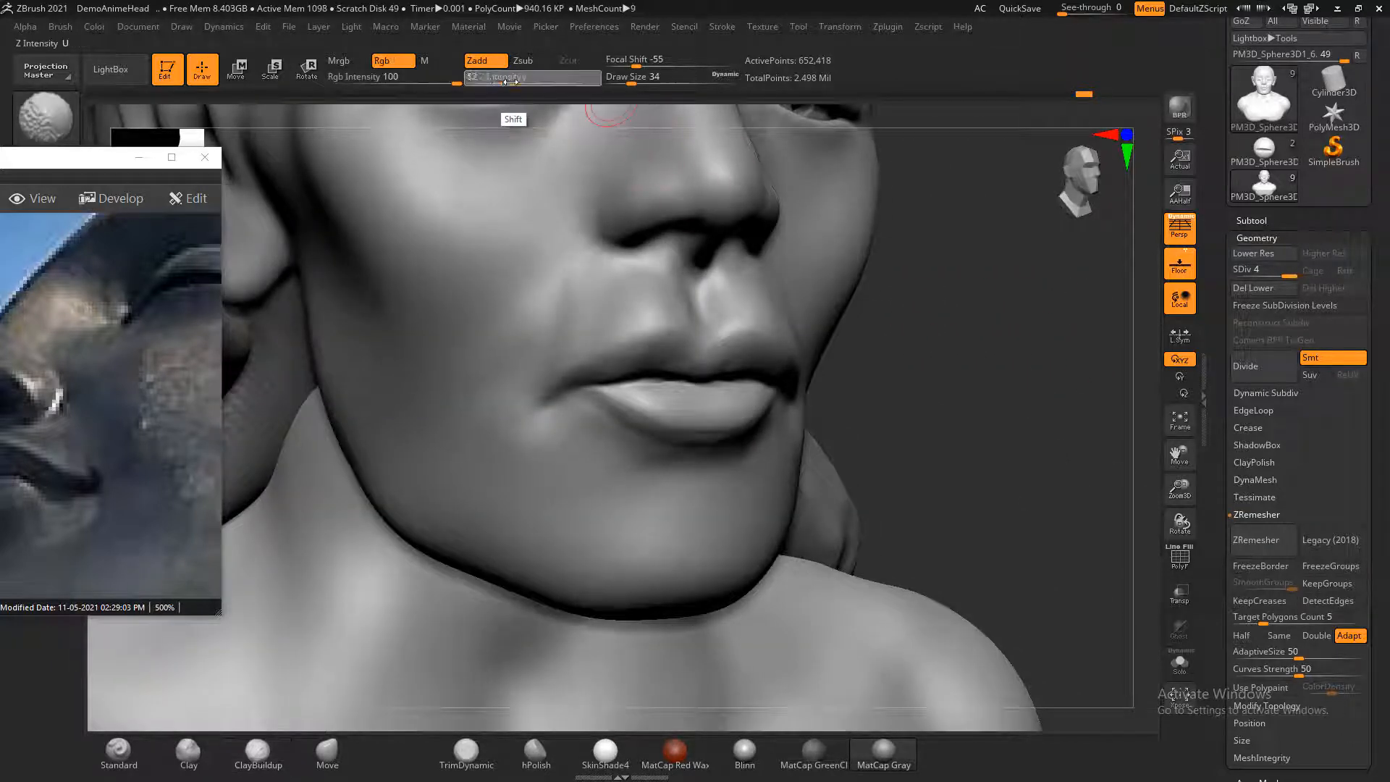
mouse_move(606, 295)
shift+mouse_down()
mouse_move(592, 332)
mouse_move(554, 342)
mouse_move(654, 339)
mouse_move(668, 284)
shift+mouse_up()
shift+drag(932, 283, 832, 288)
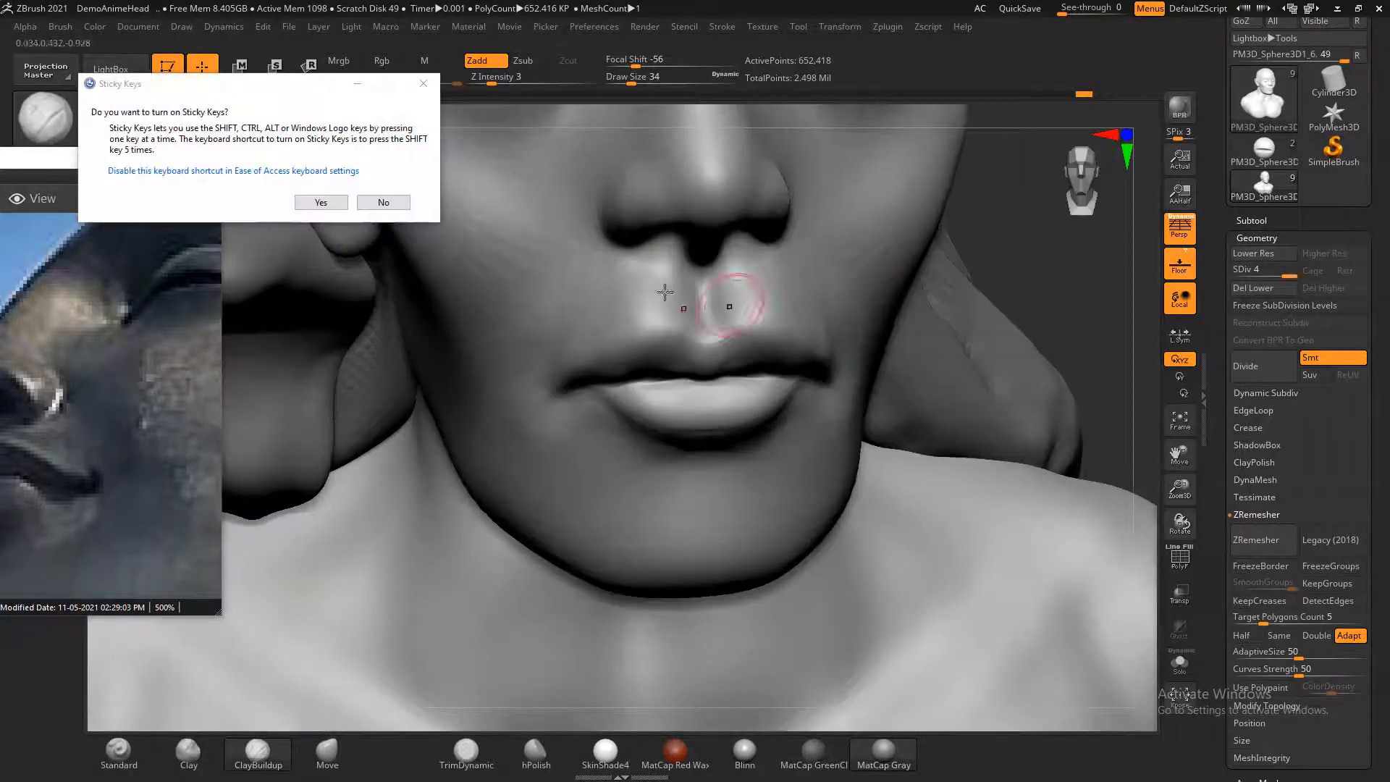
click(386, 202)
- Refine the philtrum ridges and upper lip out to the mouth corners with ClayBuildup at draw size 22, and smooth them
key([)
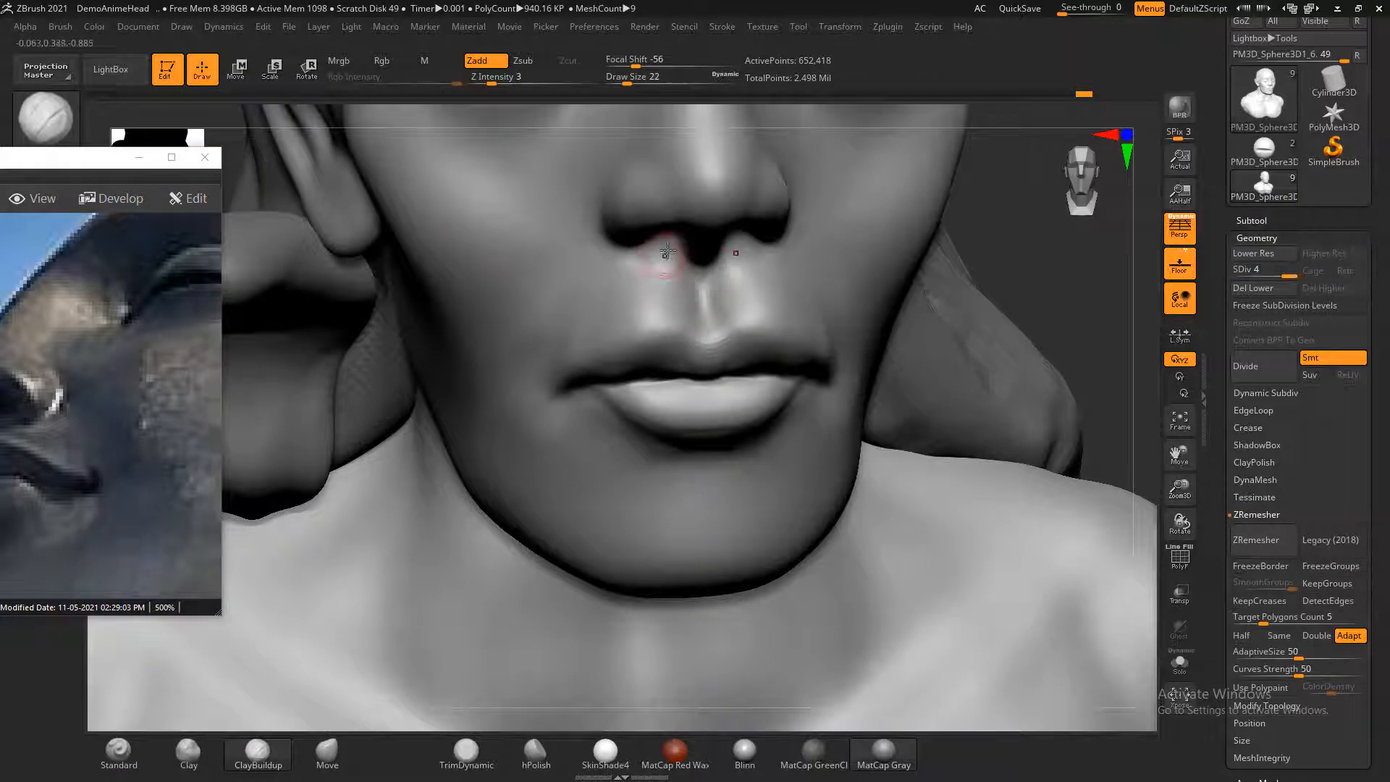
mouse_move(673, 251)
mouse_down()
mouse_move(680, 330)
mouse_move(694, 271)
mouse_move(692, 340)
mouse_move(708, 348)
mouse_move(615, 354)
mouse_move(570, 381)
mouse_up()
mouse_move(666, 318)
shift+mouse_down()
mouse_move(600, 366)
mouse_move(675, 310)
mouse_move(658, 345)
mouse_move(645, 321)
shift+mouse_up()
mouse_move(600, 365)
shift+mouse_down()
mouse_move(654, 307)
mouse_move(626, 318)
mouse_move(655, 349)
shift+mouse_up()
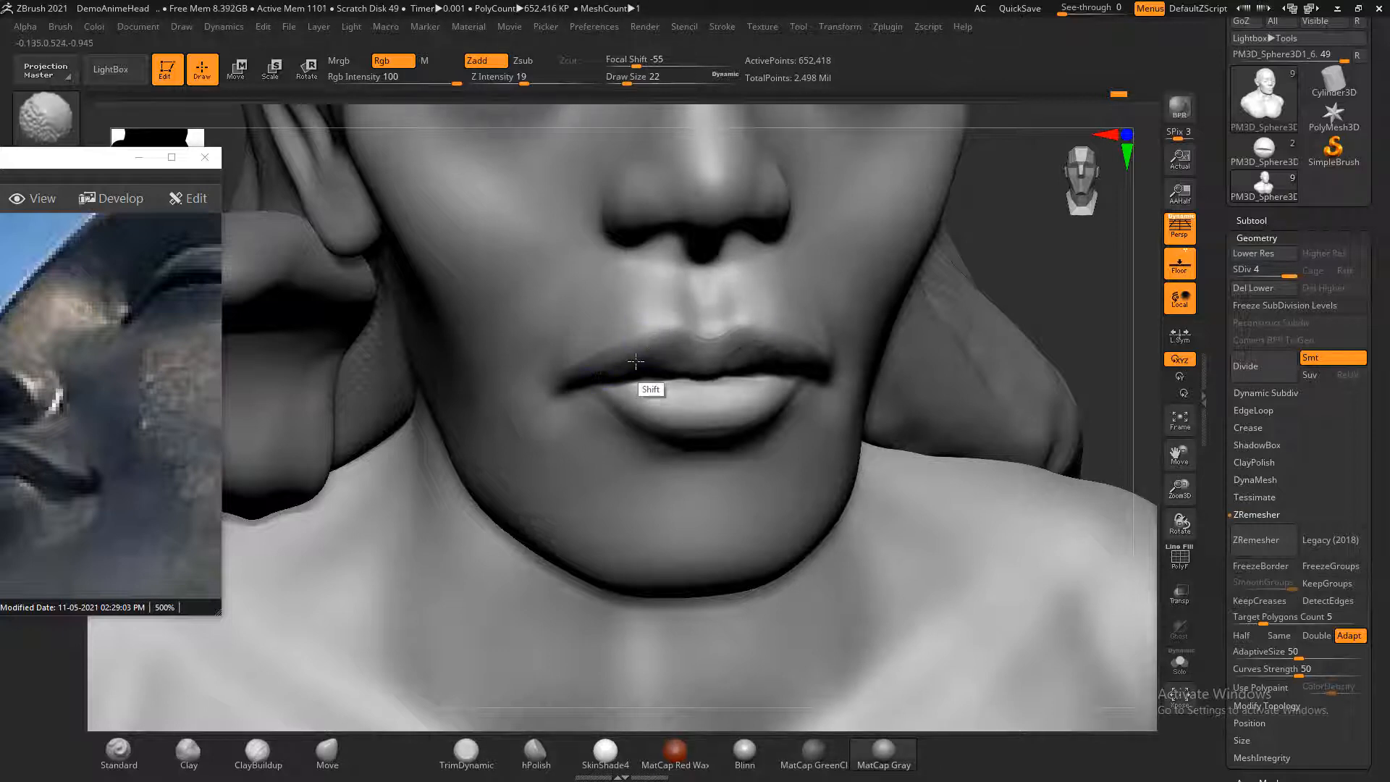
drag(1002, 242, 981, 312)
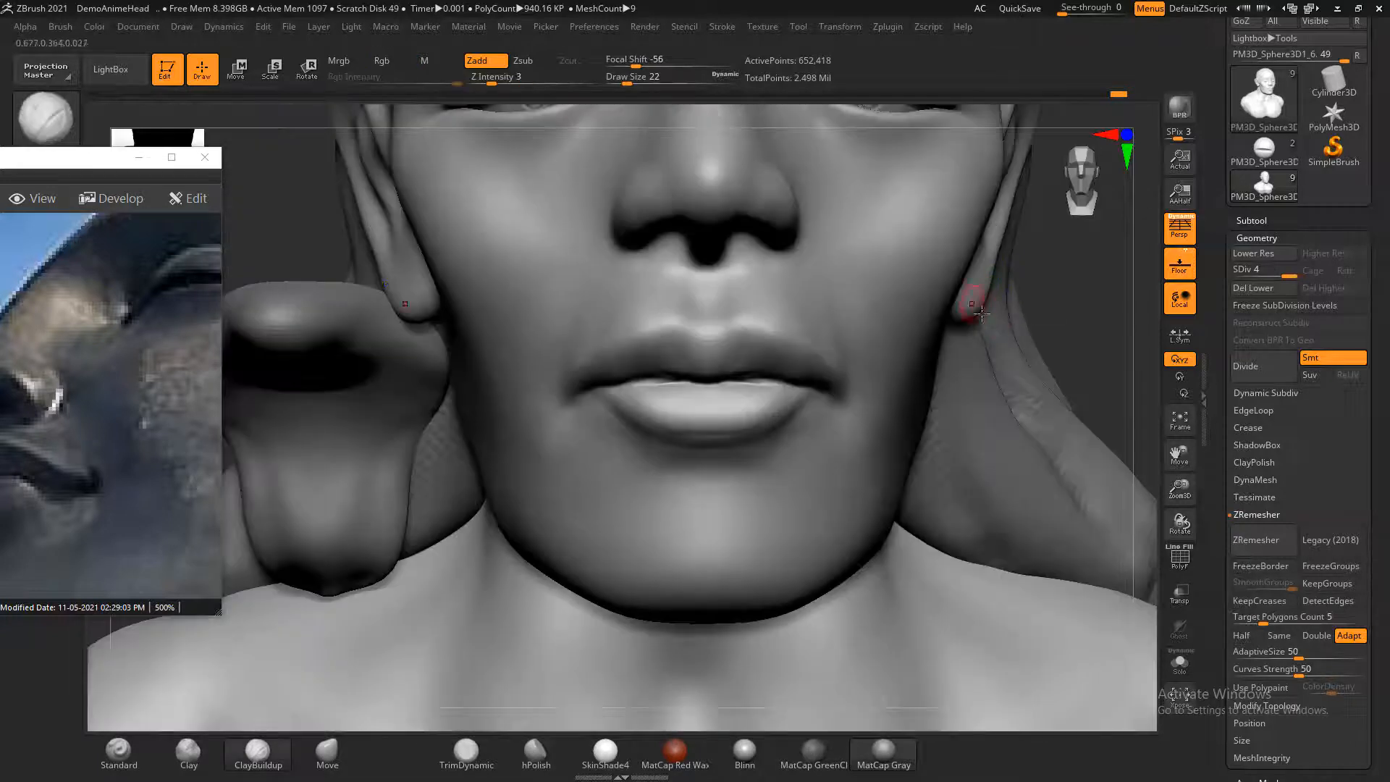
mouse_move(661, 323)
shift+mouse_down()
mouse_move(589, 377)
mouse_move(670, 352)
shift+mouse_up()
mouse_move(1079, 321)
shift+mouse_down()
mouse_move(1070, 289)
mouse_move(1049, 285)
shift+mouse_up()
- Switch the reference to the front-view statue photo, move its window further into view, and enlarge the face to 200%
click(128, 309)
scroll(91, 363, down, 3)
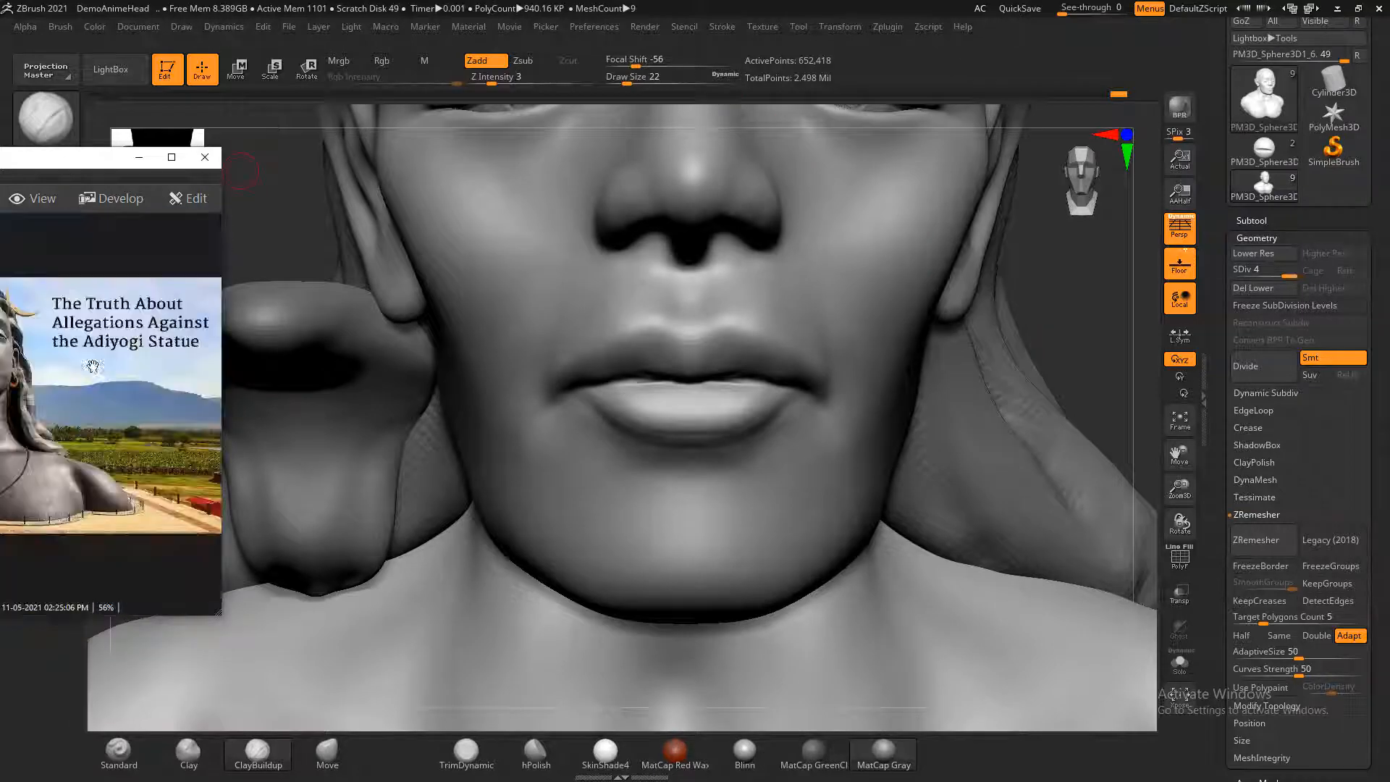
scroll(90, 362, down, 1)
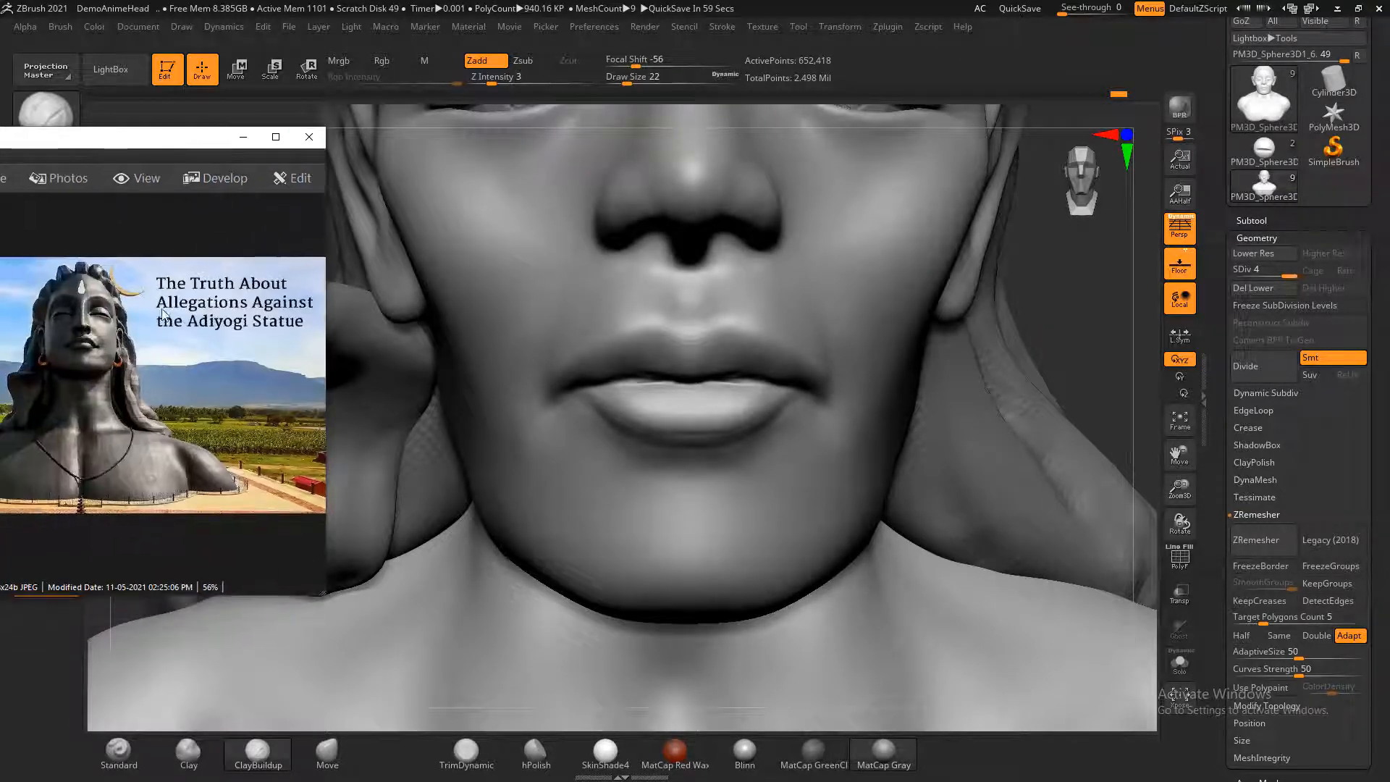
ctrl+scroll(165, 320, up, 5)
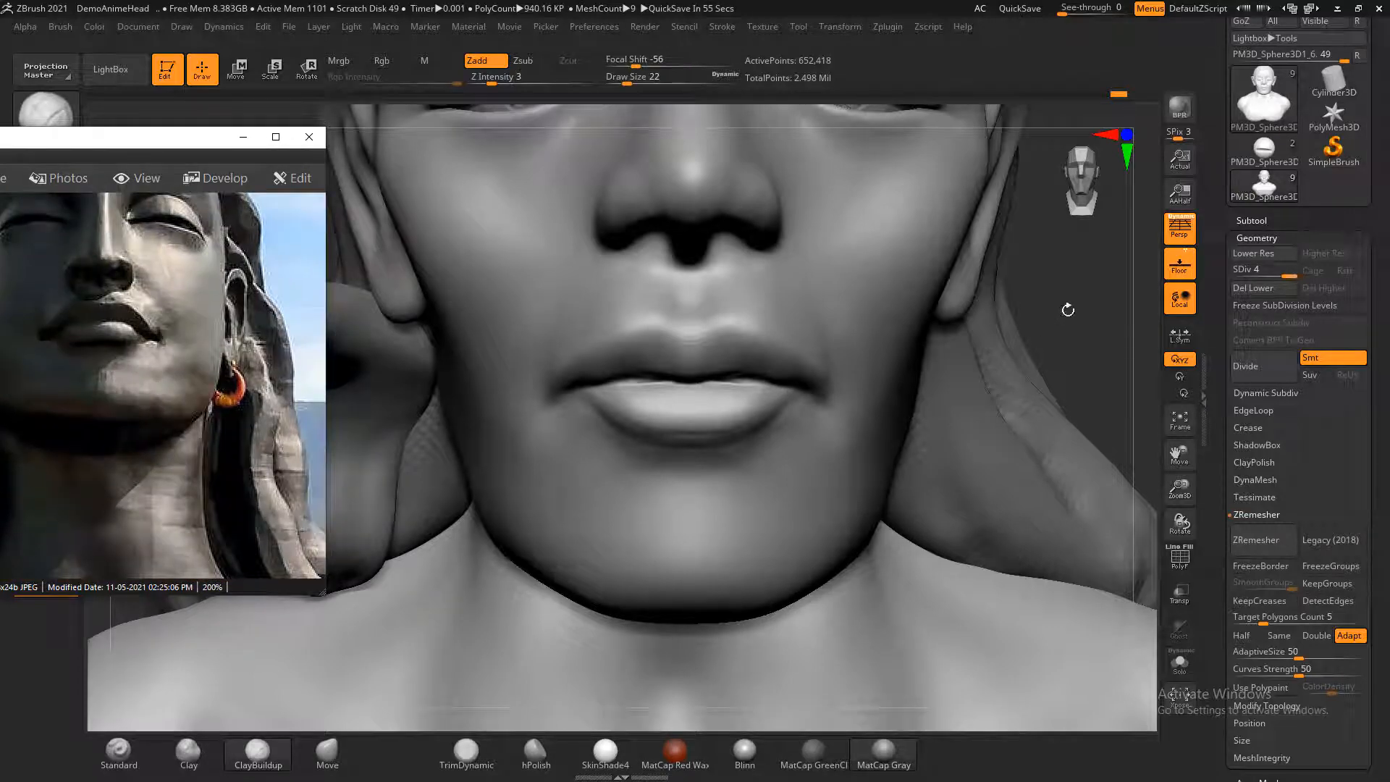
- Extend the philtrum ridges beneath the nostrils with ClayBuildup, lower its Z Intensity to 1, and smooth down to the lip
mouse_move(1067, 310)
mouse_down()
mouse_move(1091, 288)
mouse_move(1094, 306)
mouse_up()
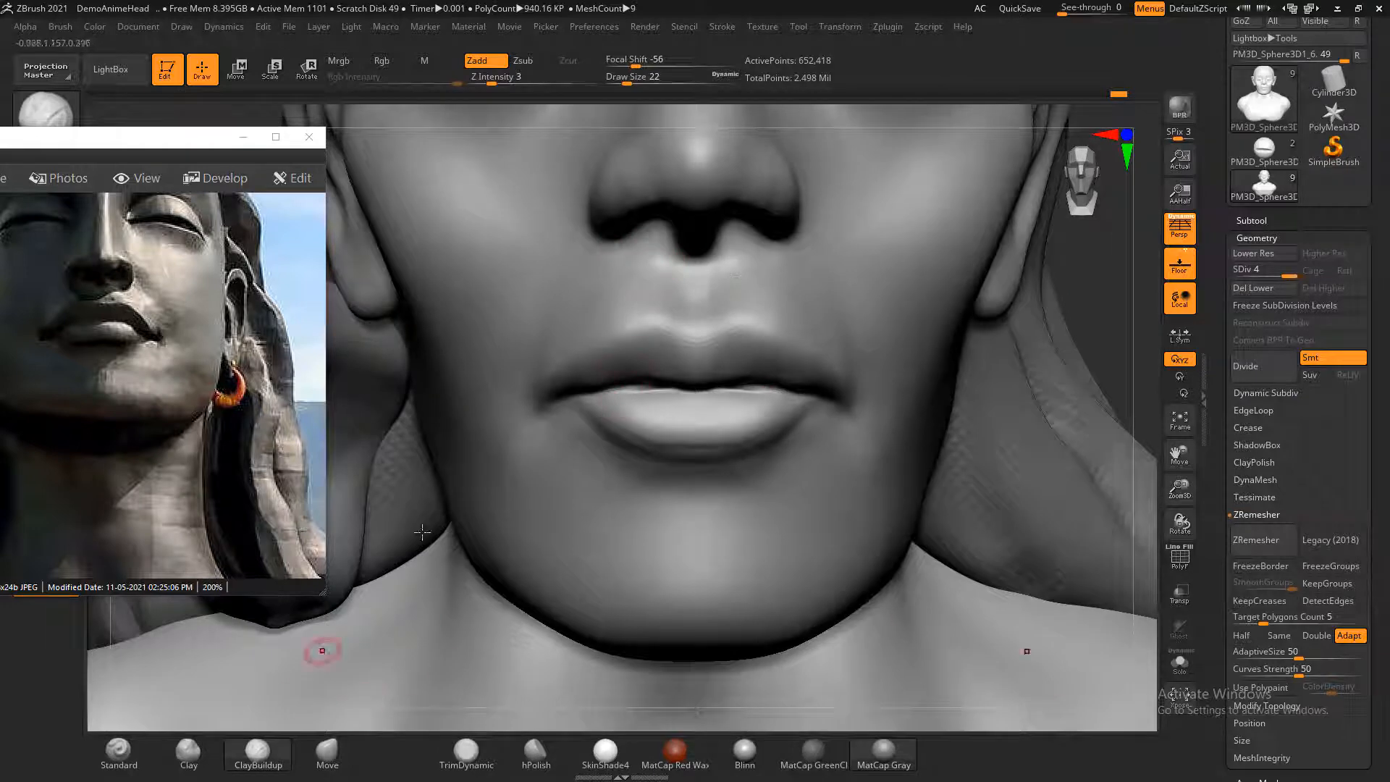
mouse_move(679, 267)
mouse_down()
mouse_move(655, 252)
mouse_move(644, 262)
mouse_up()
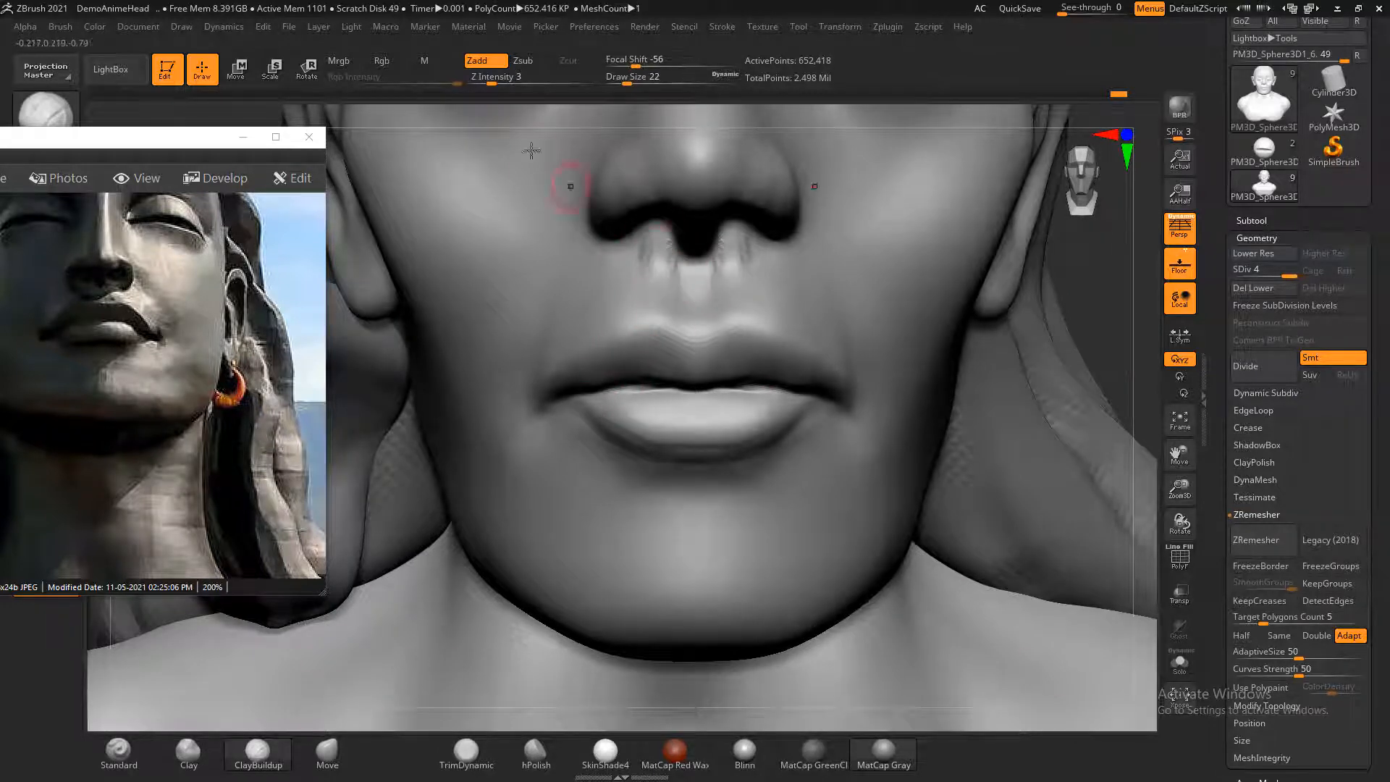
click(482, 82)
shift+drag(655, 250, 692, 326)
- Subdivide the head mesh to level 5 and ready the Standard brush at draw size 14 for the upper lip's border
key(bracketleft)
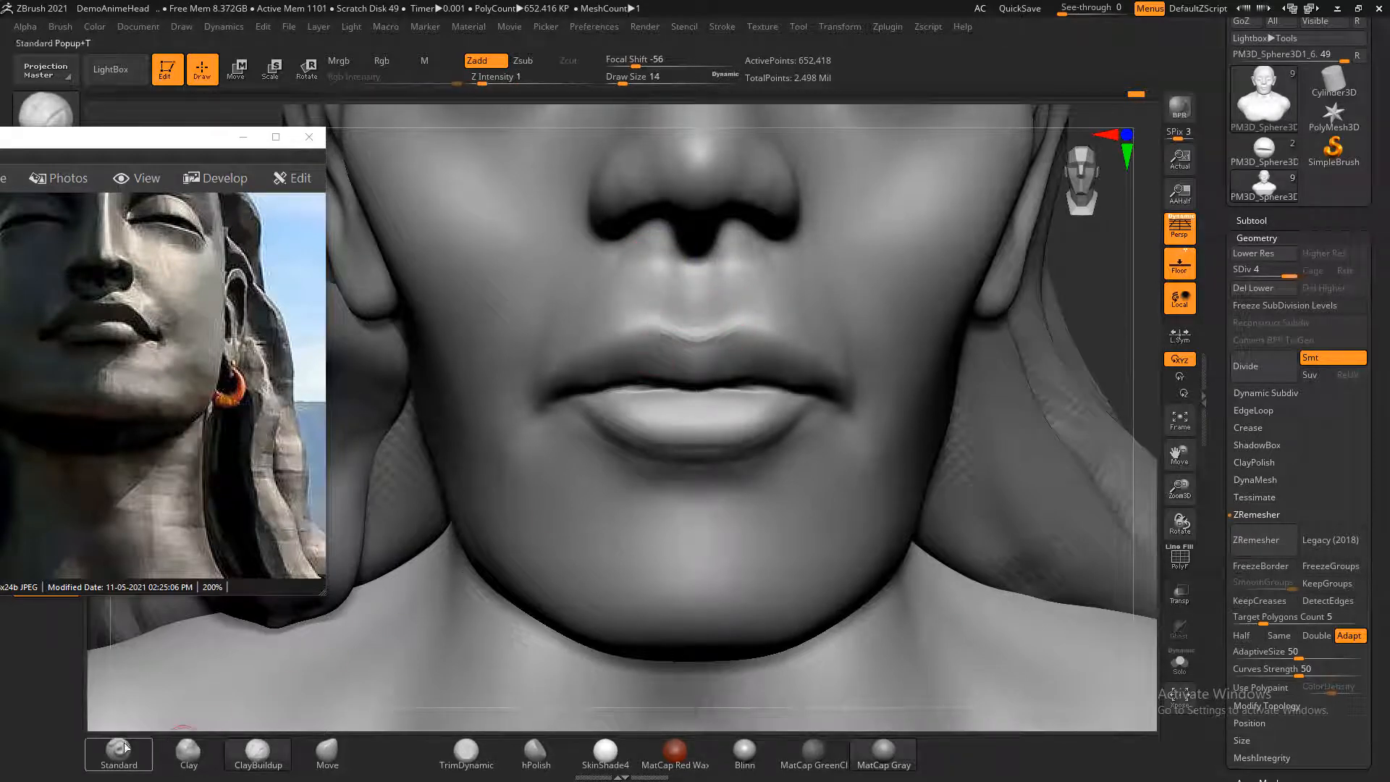
key(ctrl)
key(ctrl+d)
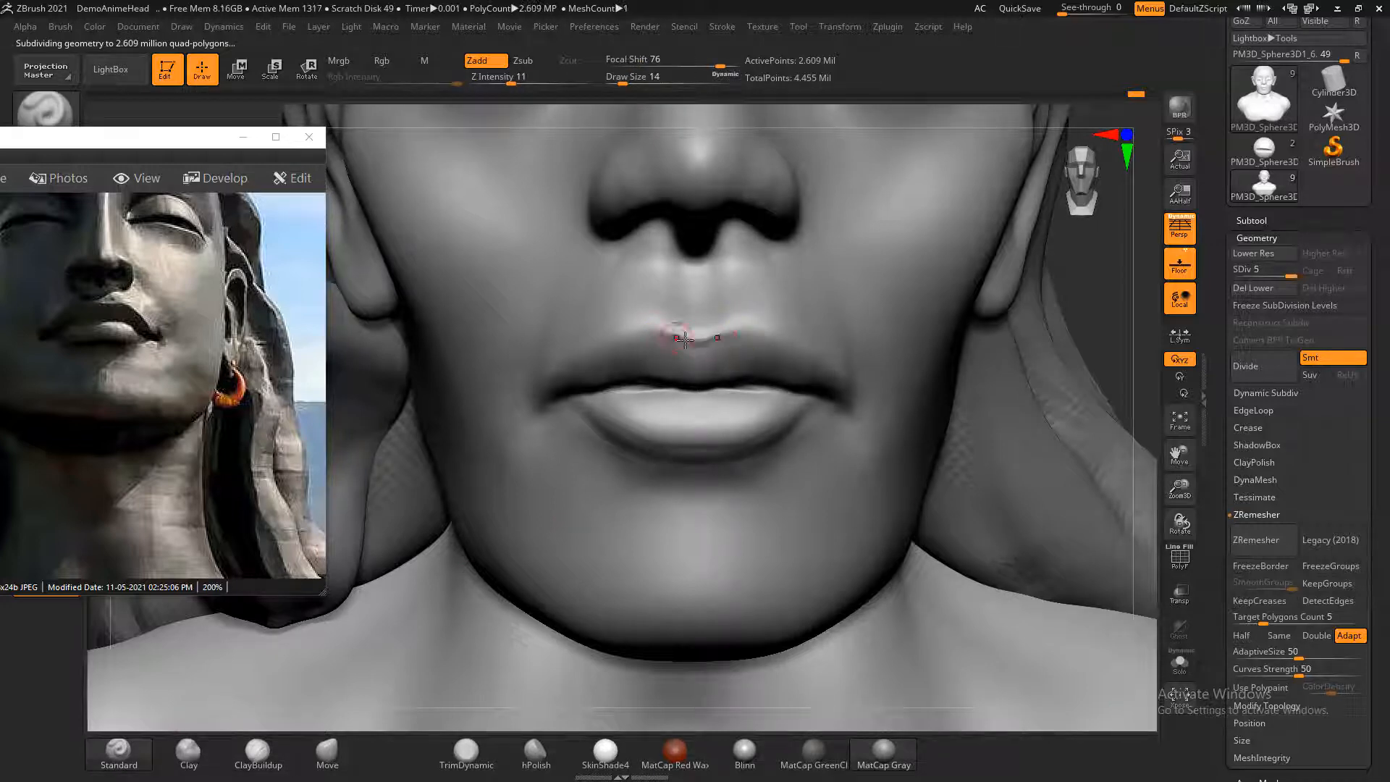
- Sharpen the upper lip's border and carve around the mouth corners with the Standard brush at draw size 14
drag(729, 333, 667, 332)
drag(541, 391, 839, 370)
drag(1108, 292, 987, 353)
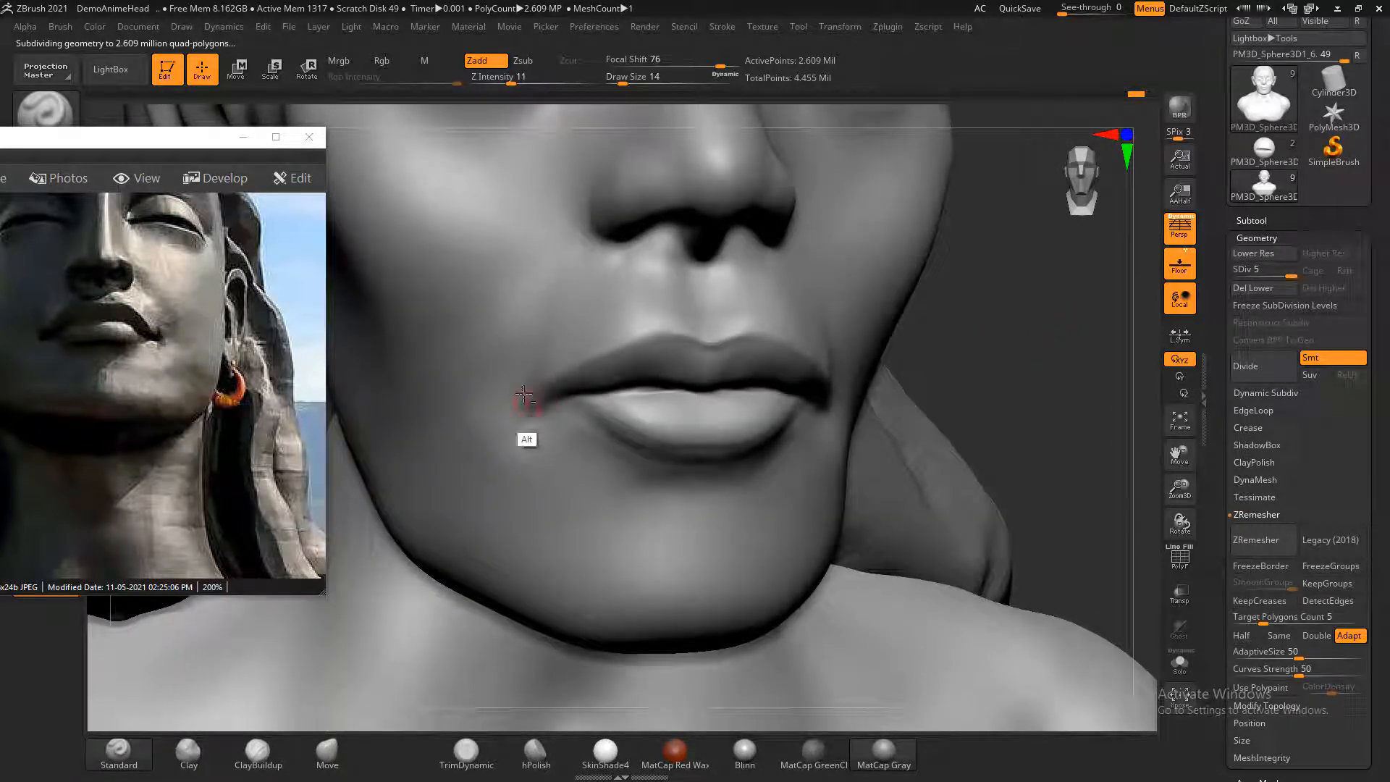
mouse_move(523, 394)
alt+mouse_down()
mouse_move(532, 404)
mouse_move(524, 391)
alt+mouse_up()
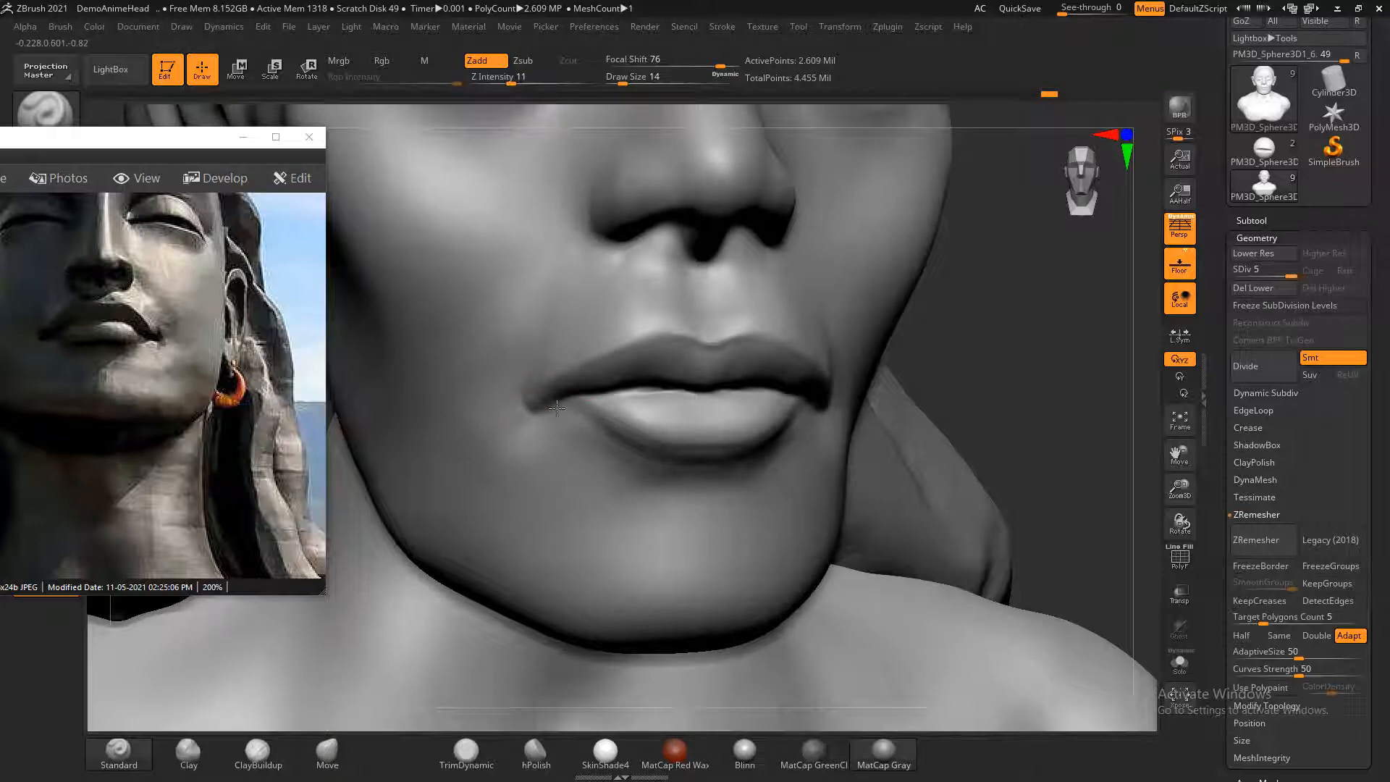
mouse_move(588, 401)
mouse_down()
mouse_move(636, 412)
mouse_move(621, 416)
mouse_move(640, 430)
mouse_up()
- Fill out the lower lip with ClayBuildup at draw size 26 and Z Intensity 1, and smooth its surface
key(bracketright)
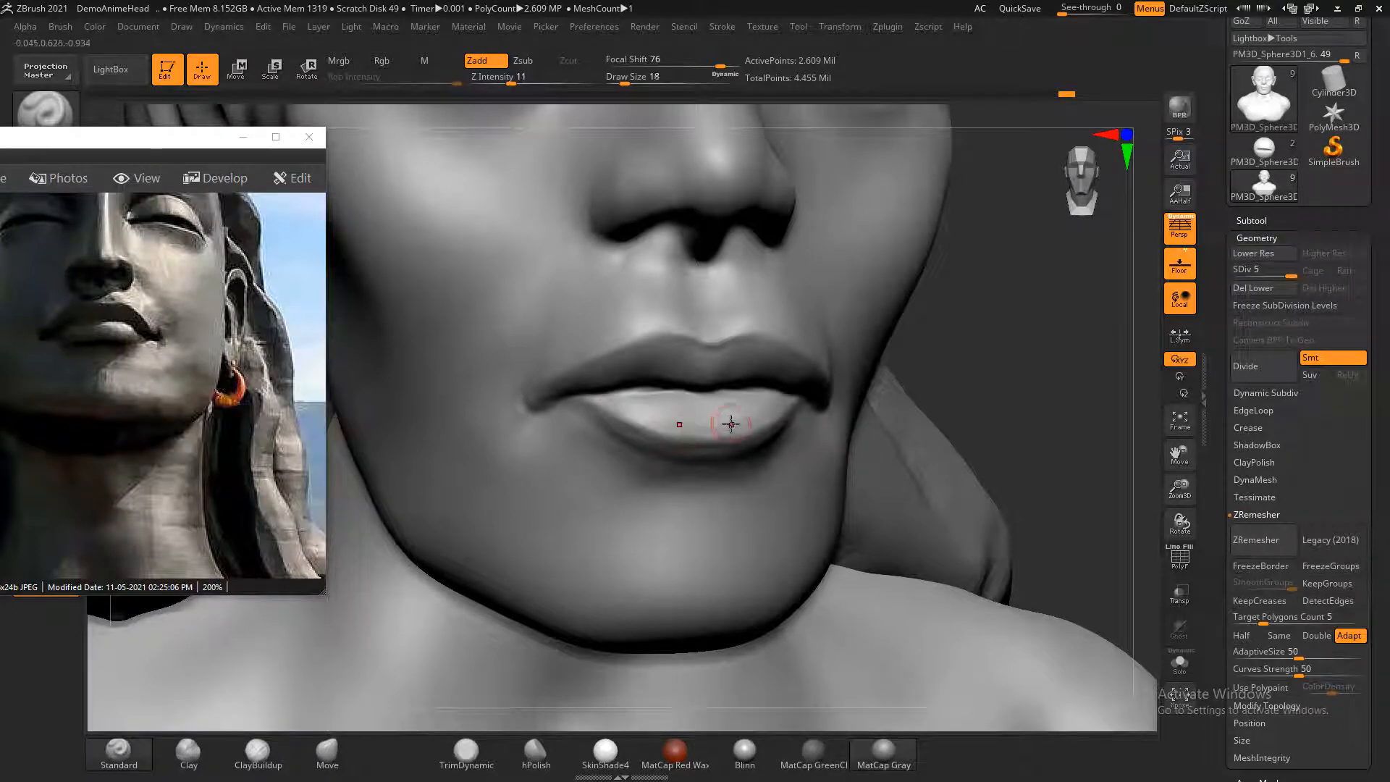
key(shift)
drag(1009, 346, 977, 365)
click(258, 753)
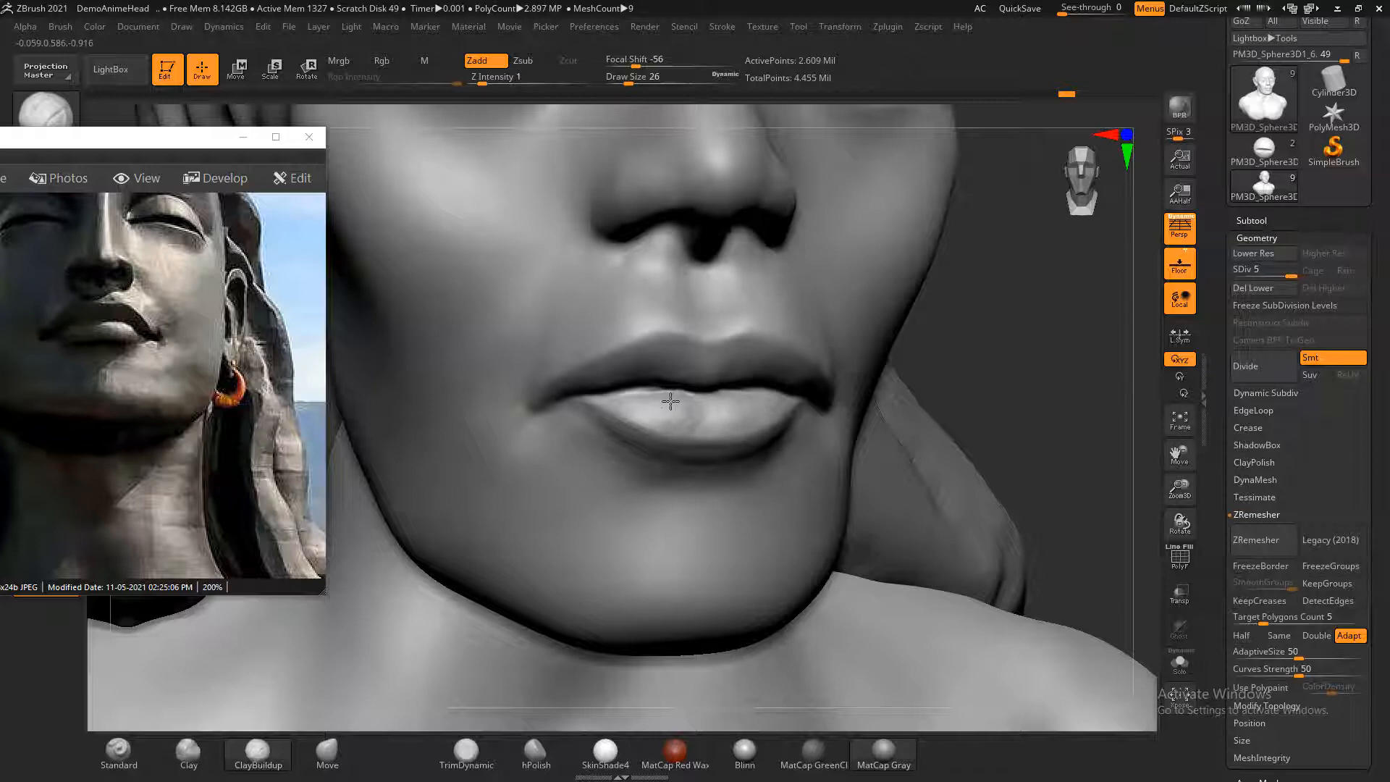
drag(670, 401, 706, 421)
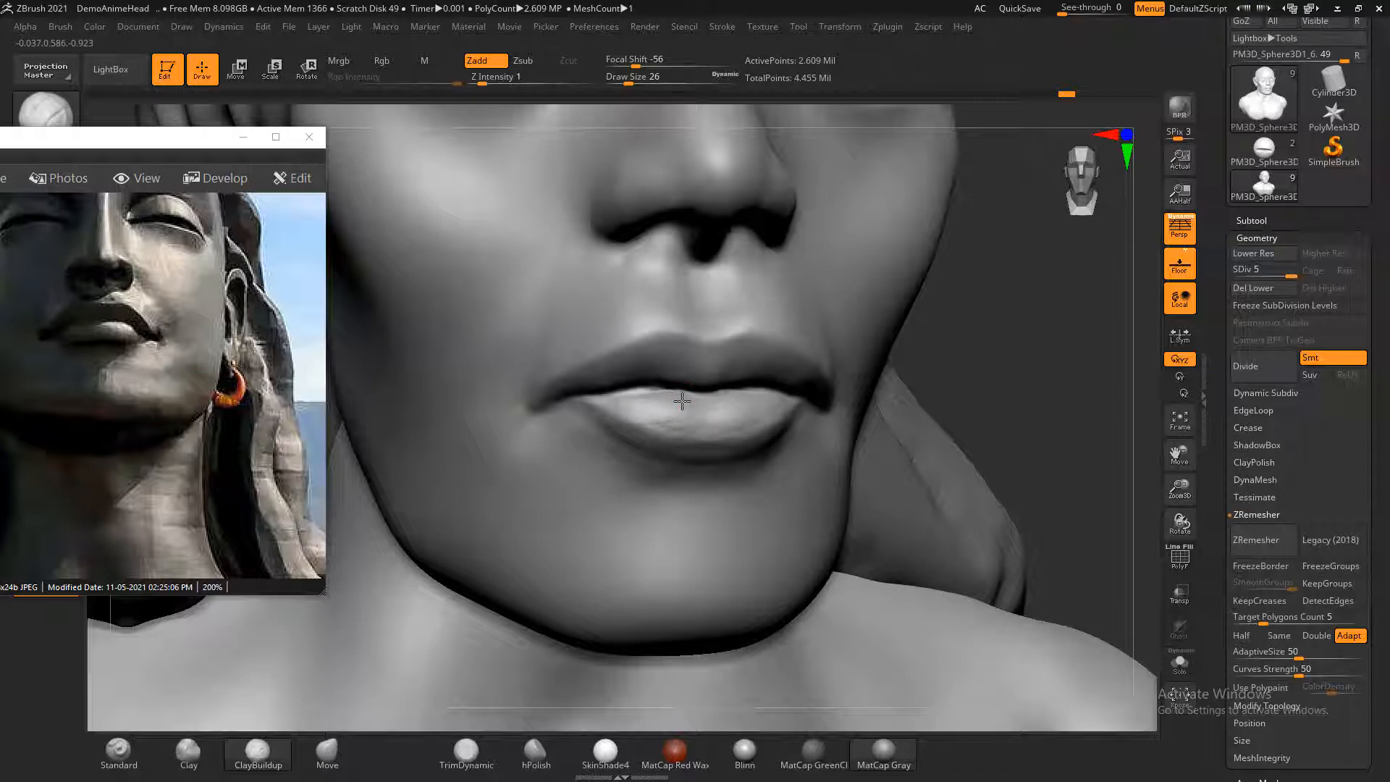
key(shift)
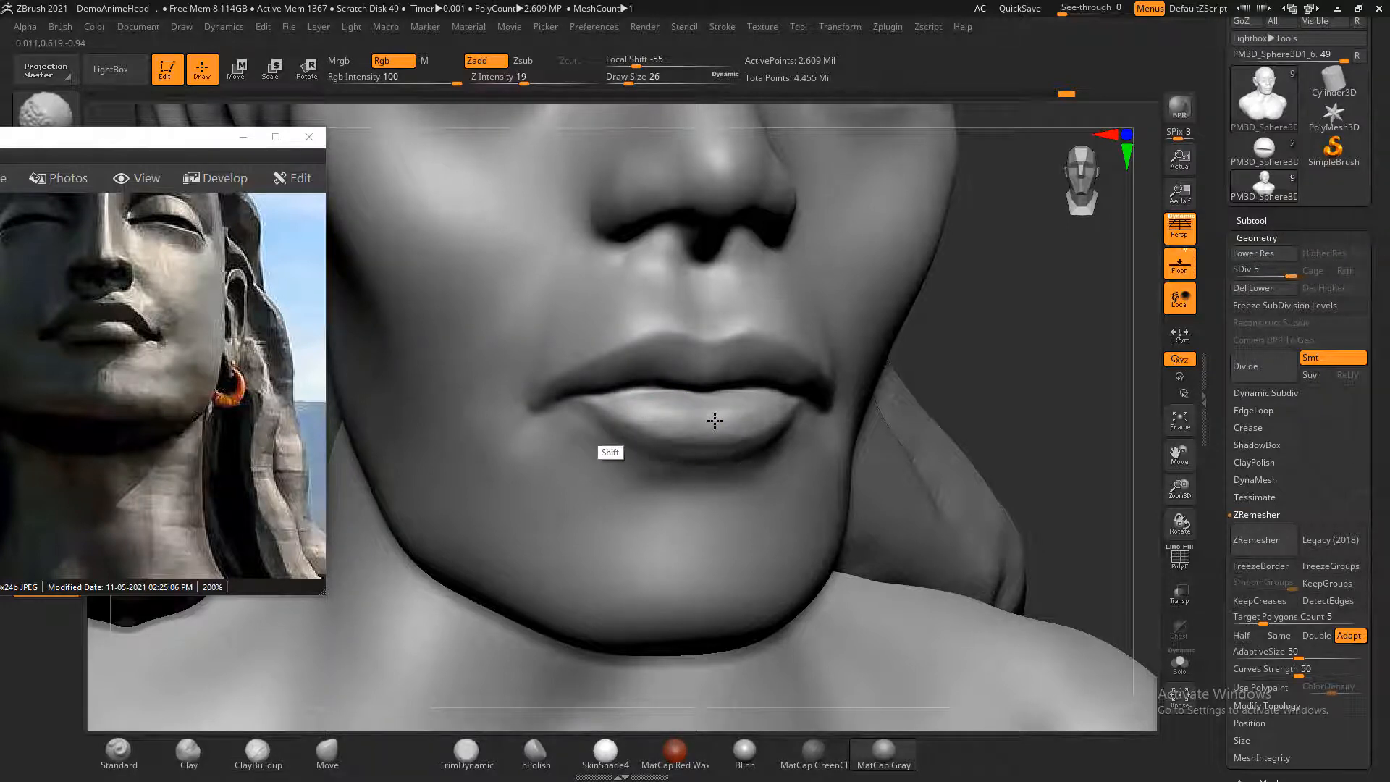
shift+drag(1012, 321, 739, 412)
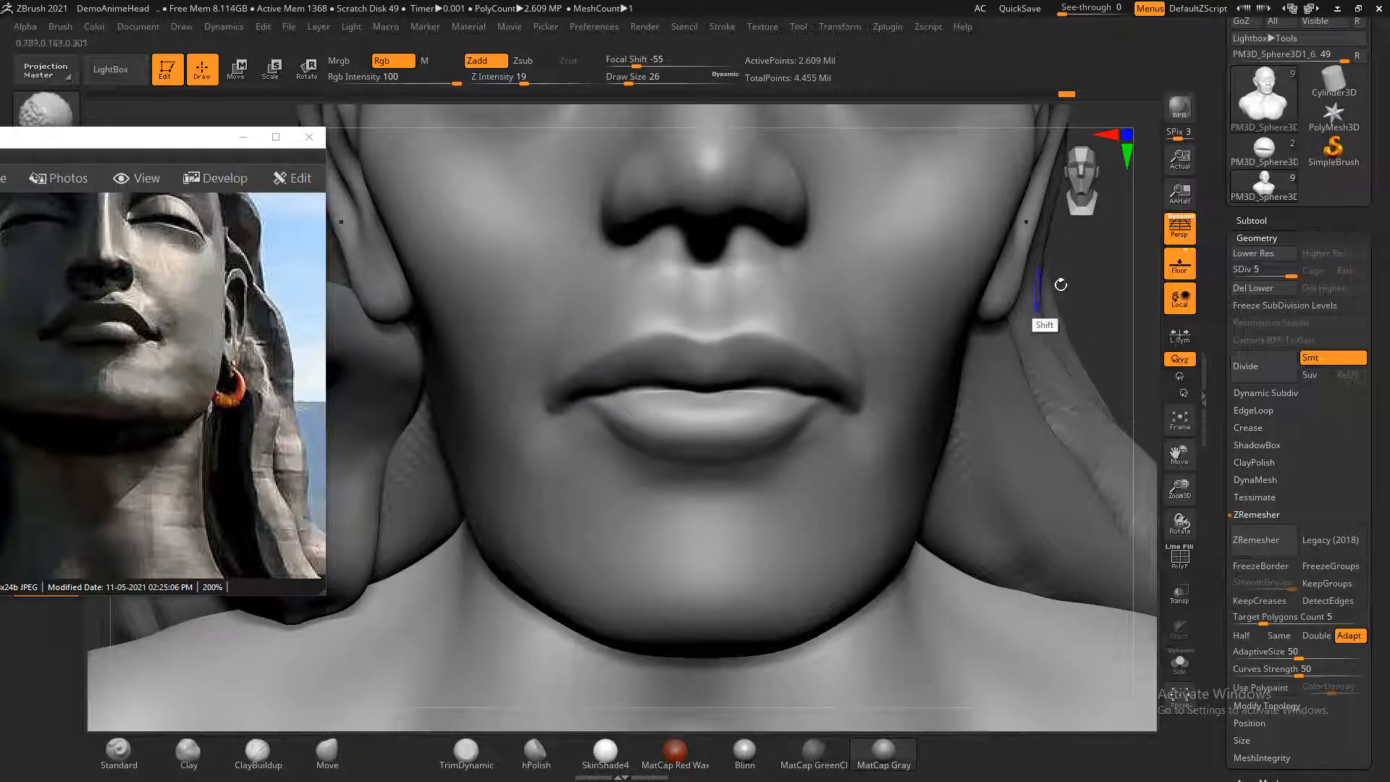
- Lower the head to subdivision level 4, build up the upper eyelids with ClayBuildup at draw size 34, and smooth them
mouse_move(1045, 327)
alt+mouse_down()
mouse_move(1097, 275)
mouse_move(1049, 354)
mouse_move(1057, 319)
mouse_move(1042, 335)
mouse_move(1055, 325)
mouse_move(1071, 357)
mouse_move(930, 341)
alt+mouse_up()
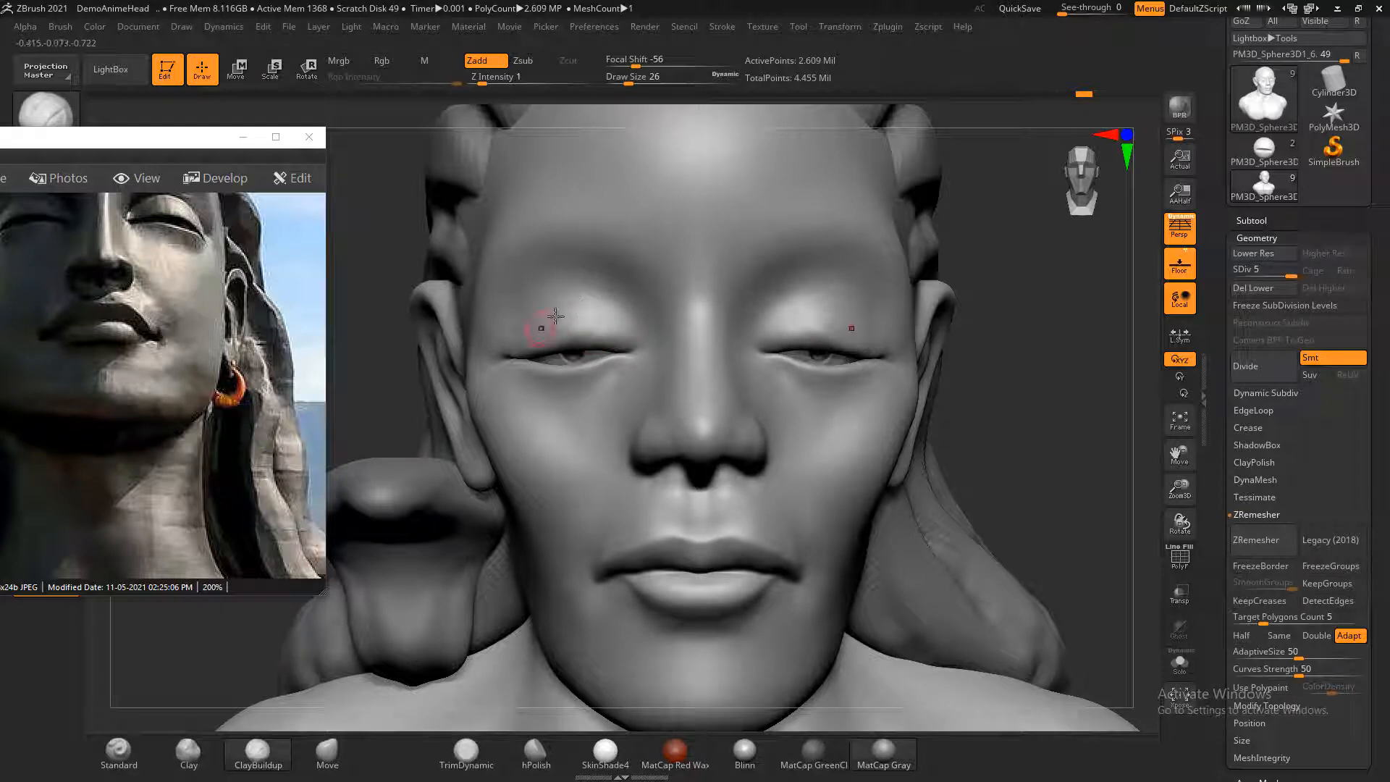
key(shift+d)
mouse_move(977, 366)
mouse_down()
mouse_move(1042, 376)
mouse_move(534, 325)
mouse_up()
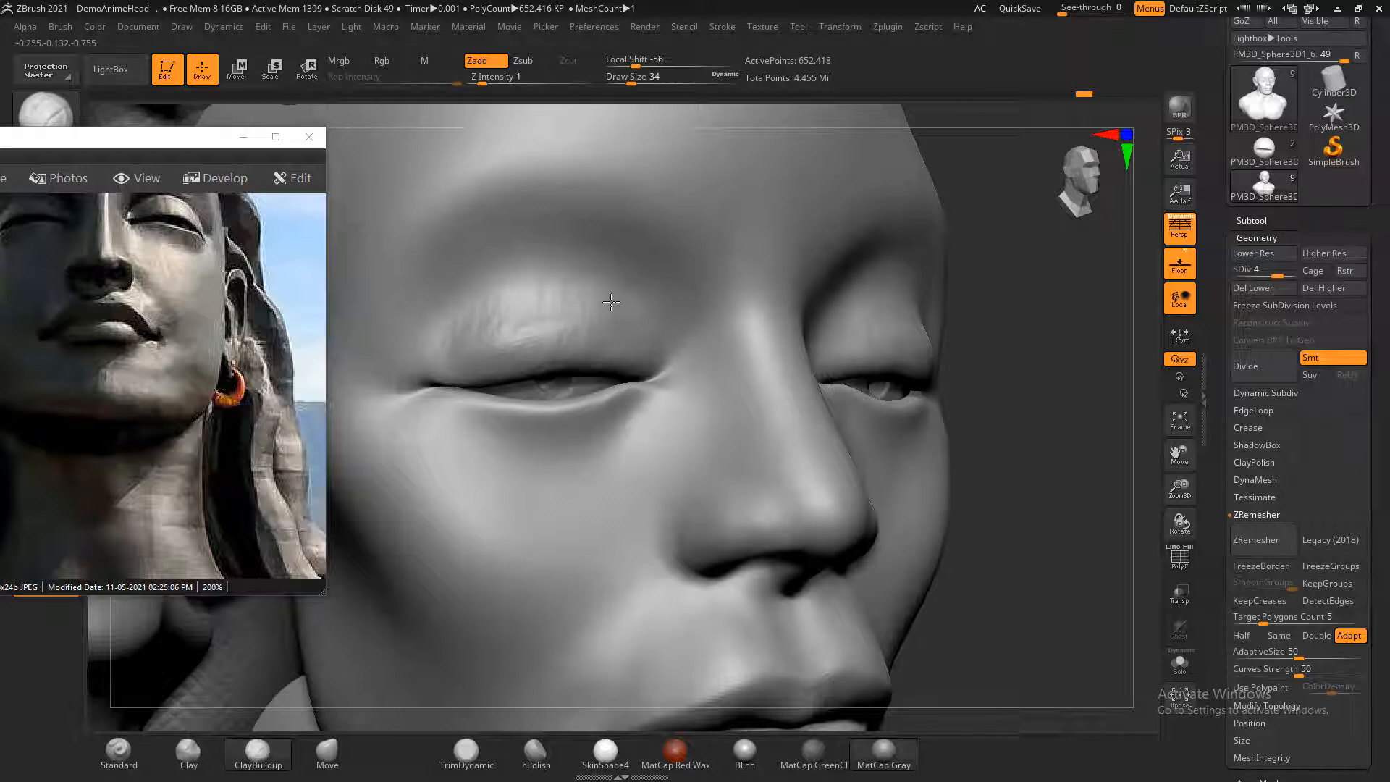
mouse_move(595, 326)
shift+mouse_down()
mouse_move(480, 380)
mouse_move(609, 358)
mouse_move(595, 333)
mouse_move(537, 347)
mouse_move(631, 364)
mouse_move(480, 411)
shift+mouse_up()
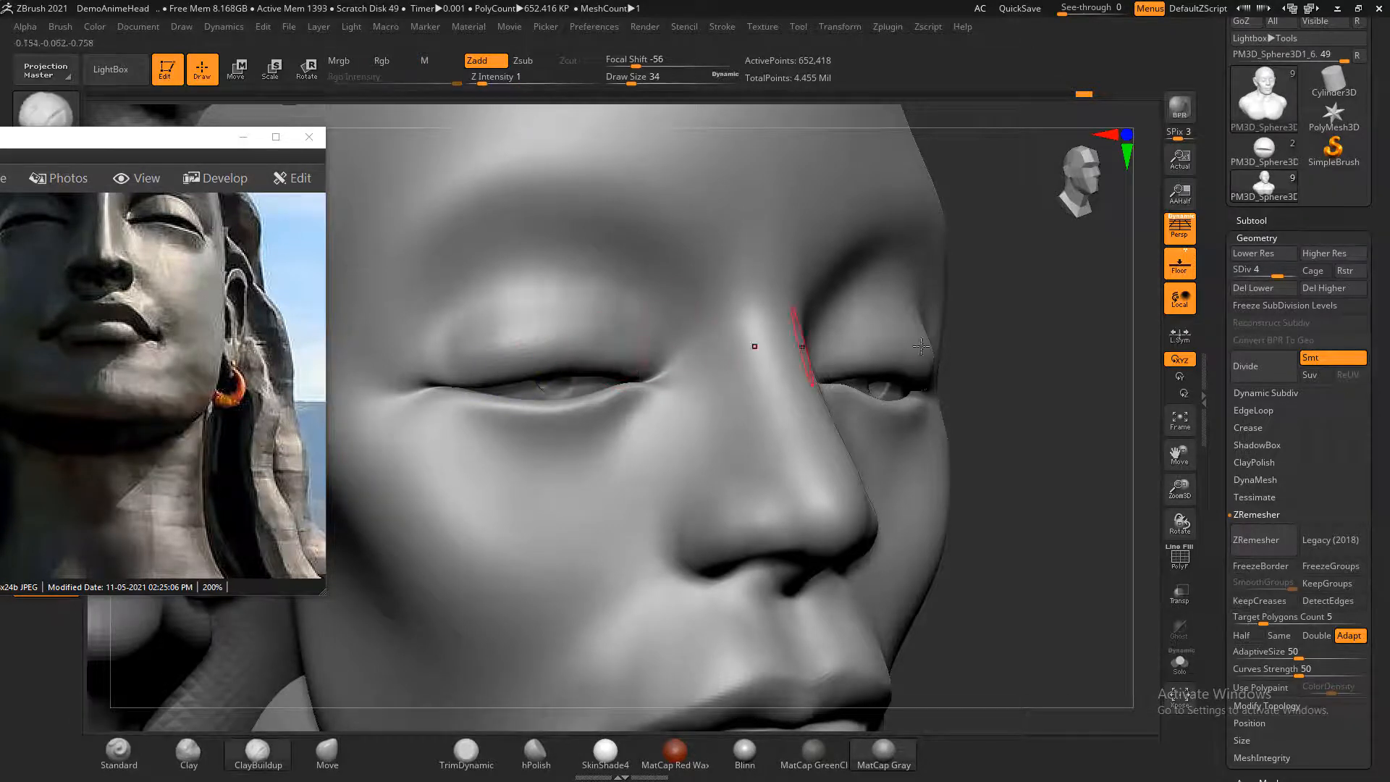
- Carve the inner eye corners and the creases below and above the eyes with the Standard brush at draw sizes 18 to 42, smoothing the edges
mouse_move(999, 350)
mouse_down()
mouse_move(1033, 340)
mouse_move(732, 403)
mouse_up()
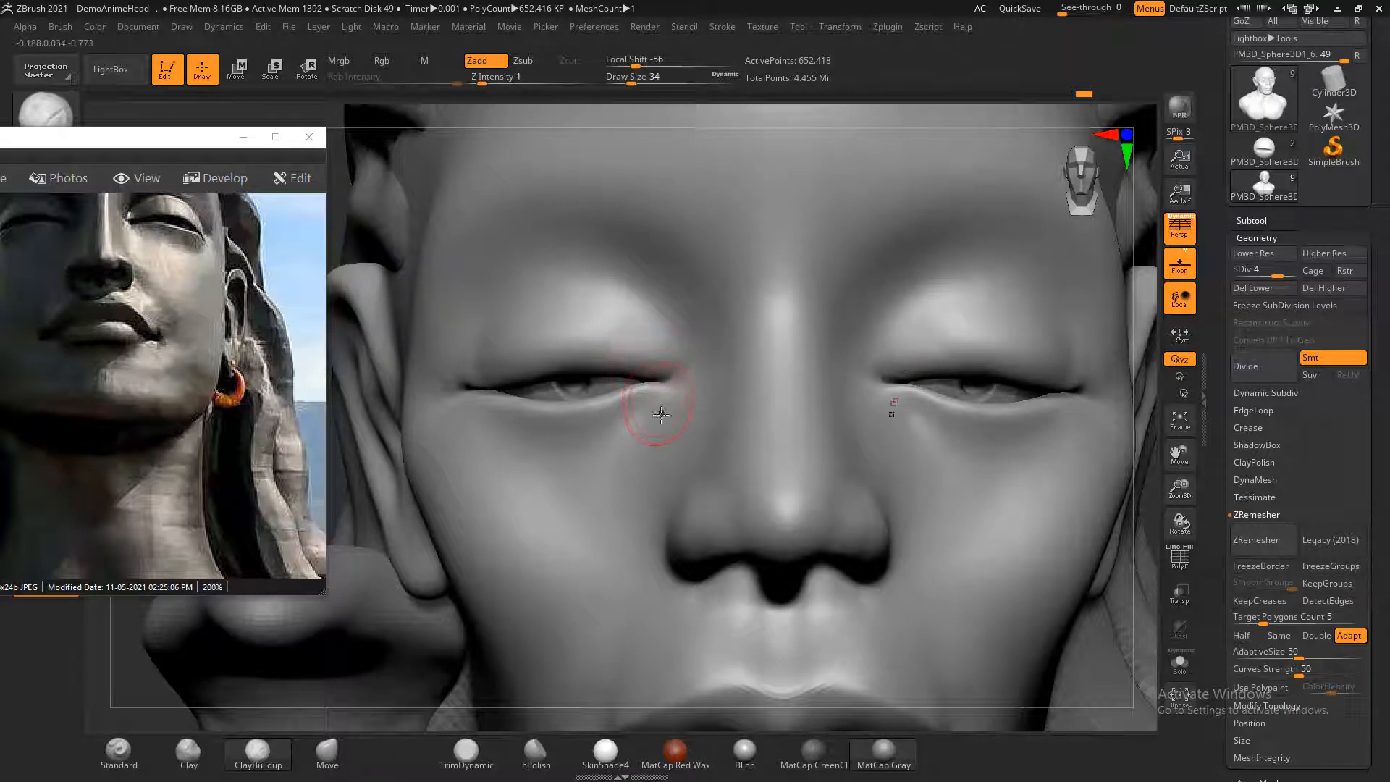
click(118, 753)
key(bracketleft)
key(bracketleft)
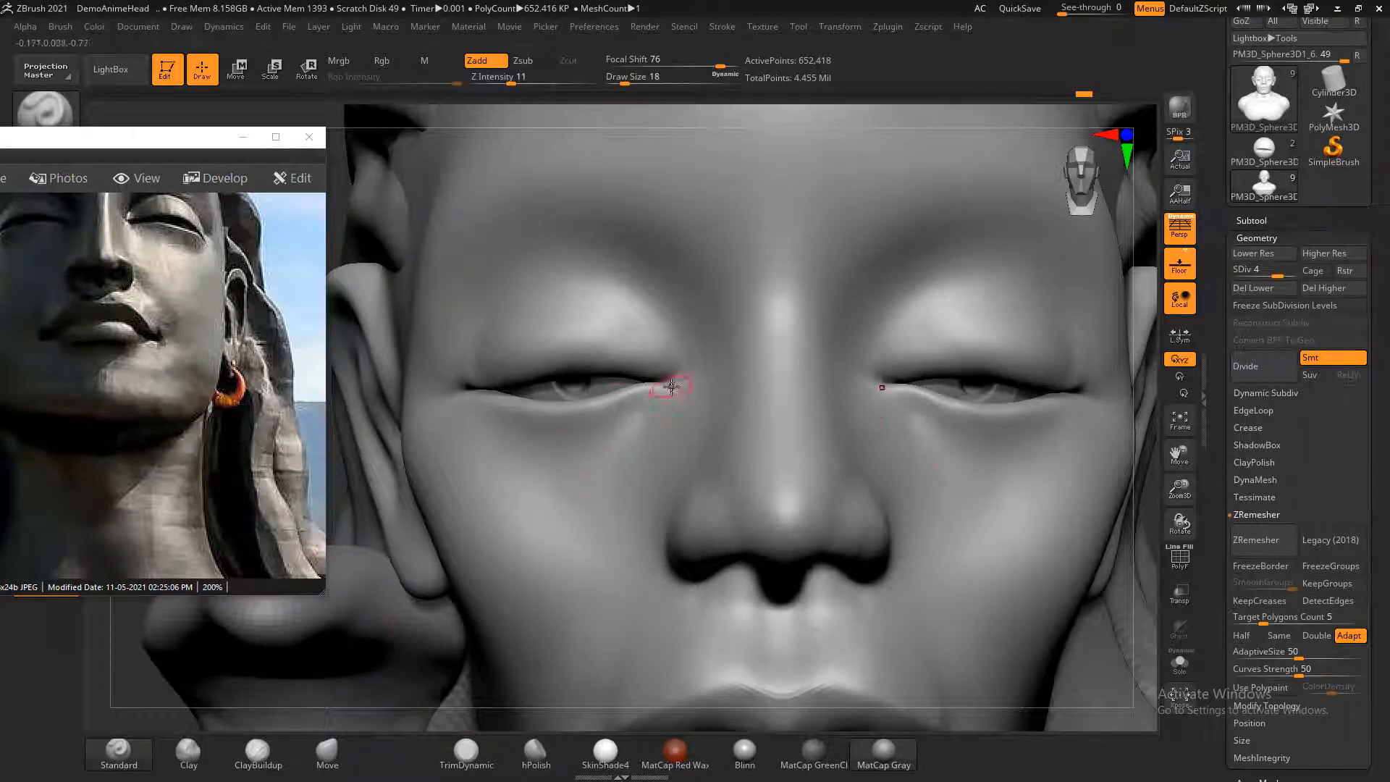
key(alt)
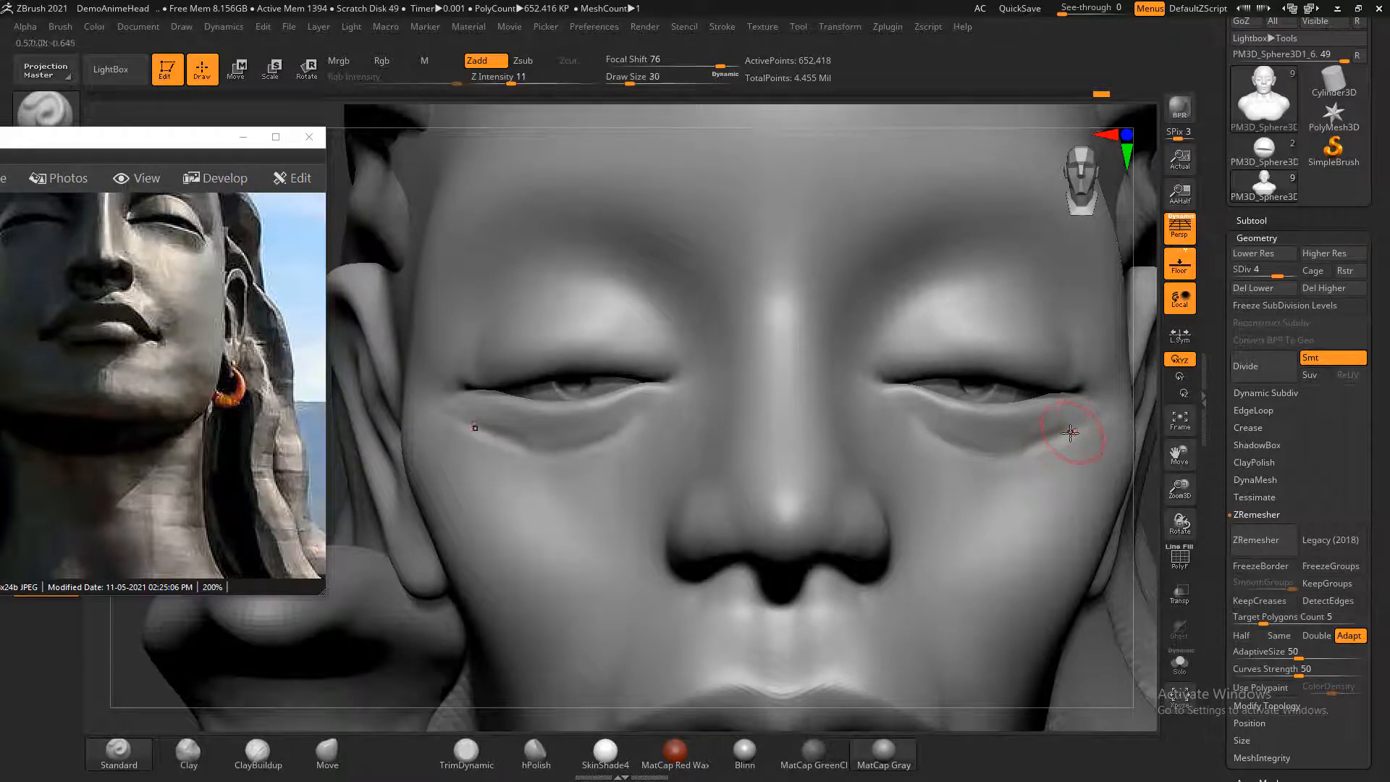
key(shift)
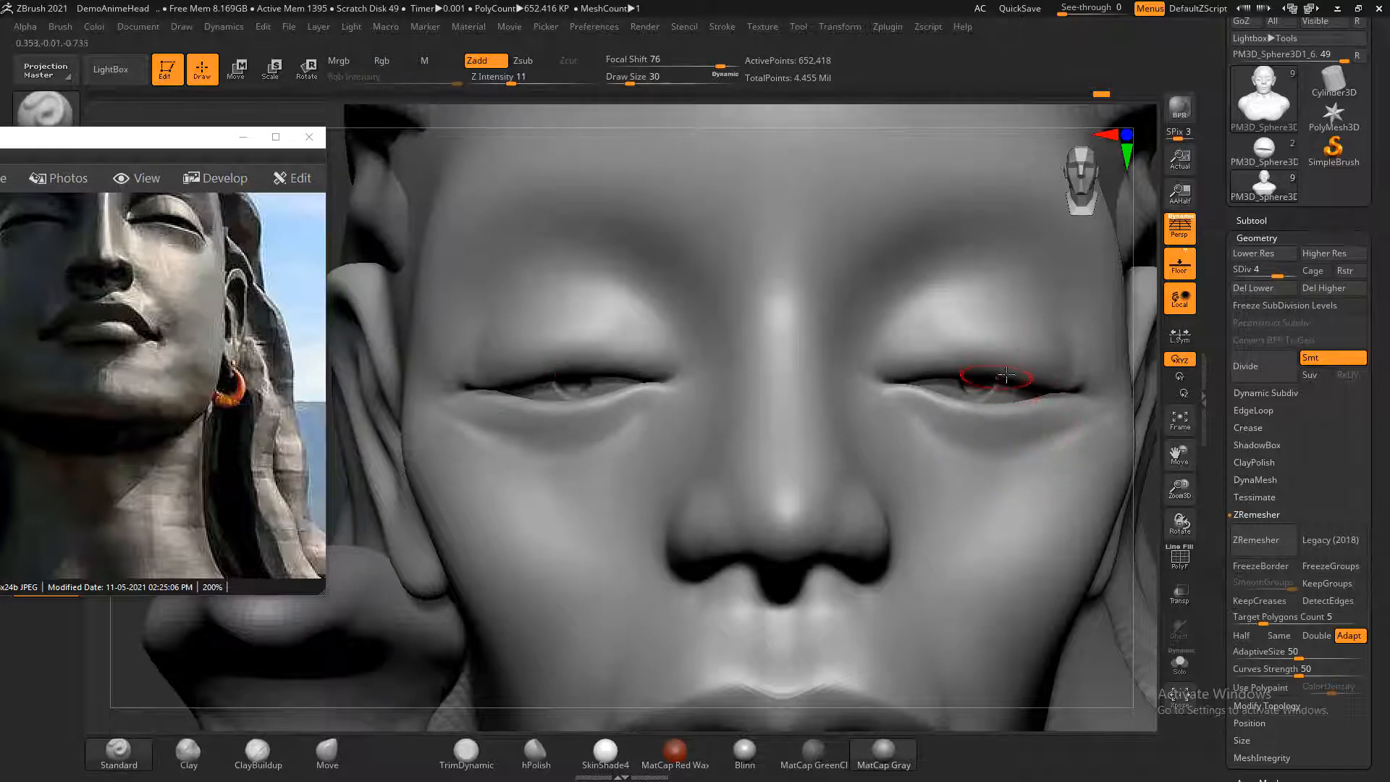
key(alt)
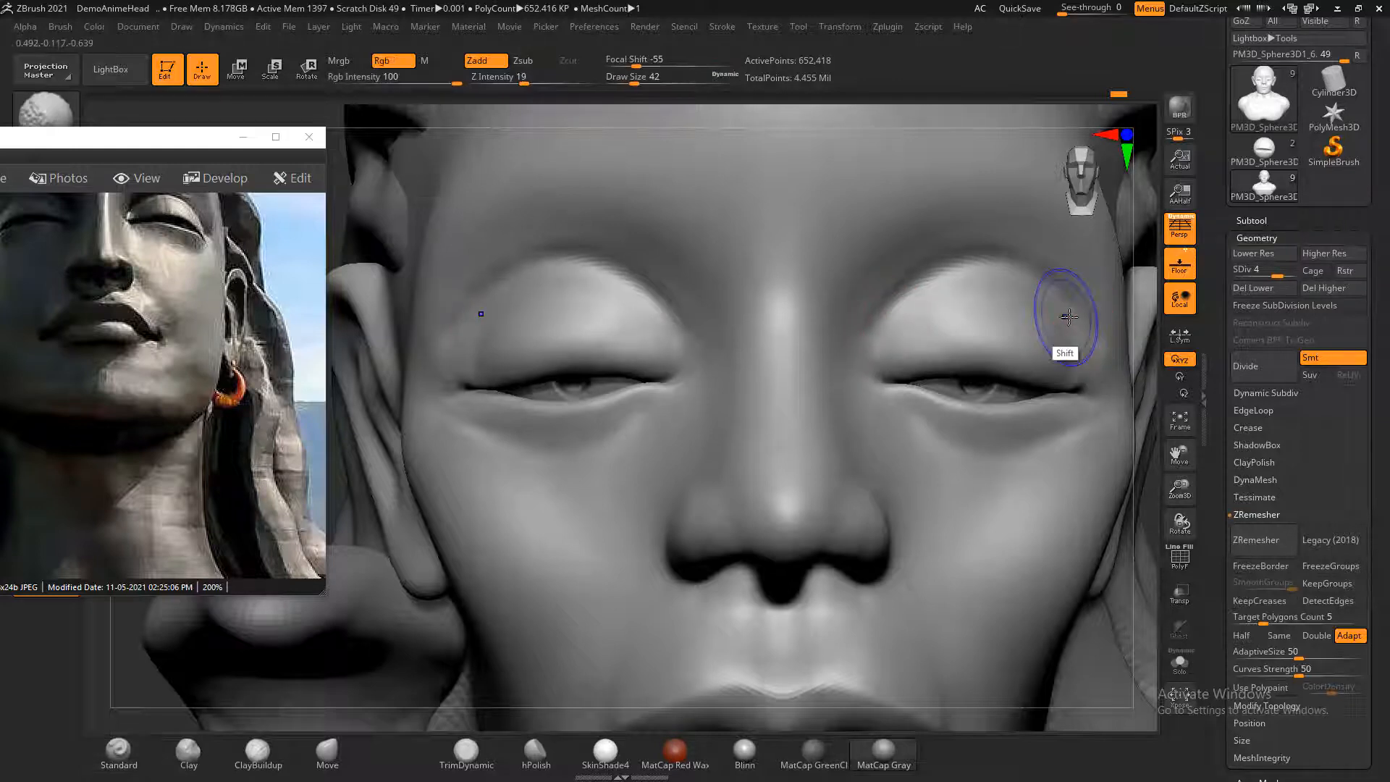
mouse_move(1070, 317)
shift+mouse_down()
mouse_move(937, 279)
mouse_move(982, 257)
mouse_move(941, 311)
shift+mouse_up()
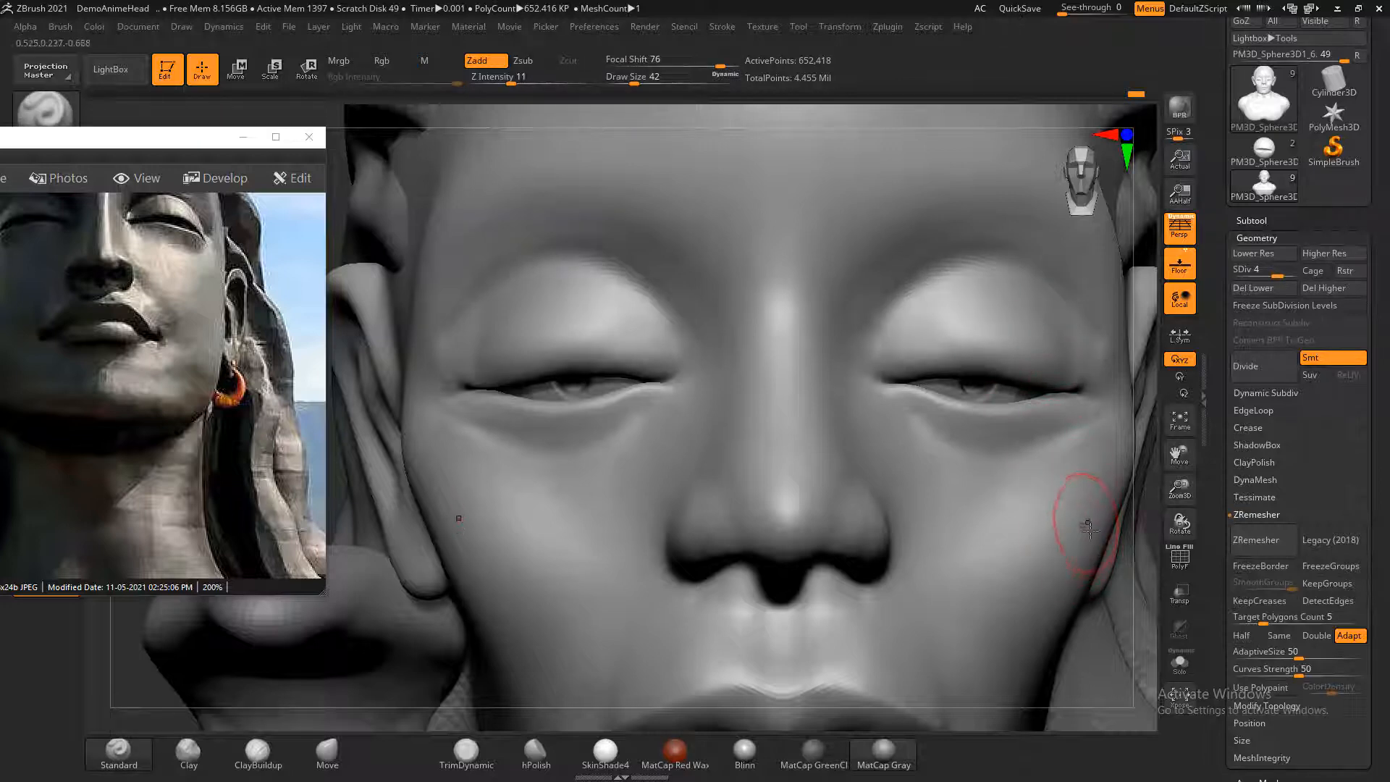
- Compare the whole bust from front, three-quarter and side views with the statue photo, zooming the photo out to 56% and back to 200%
key(f)
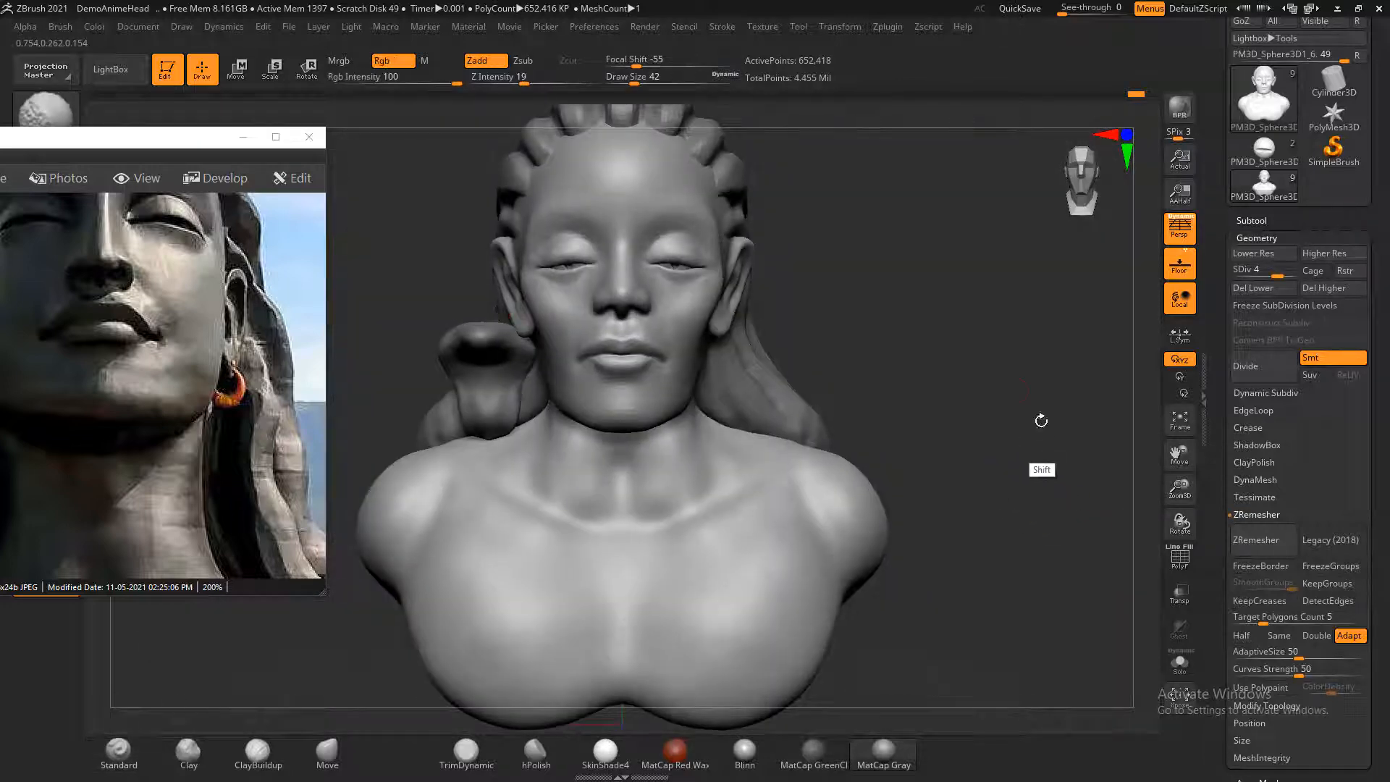
alt+drag(992, 359, 1025, 409)
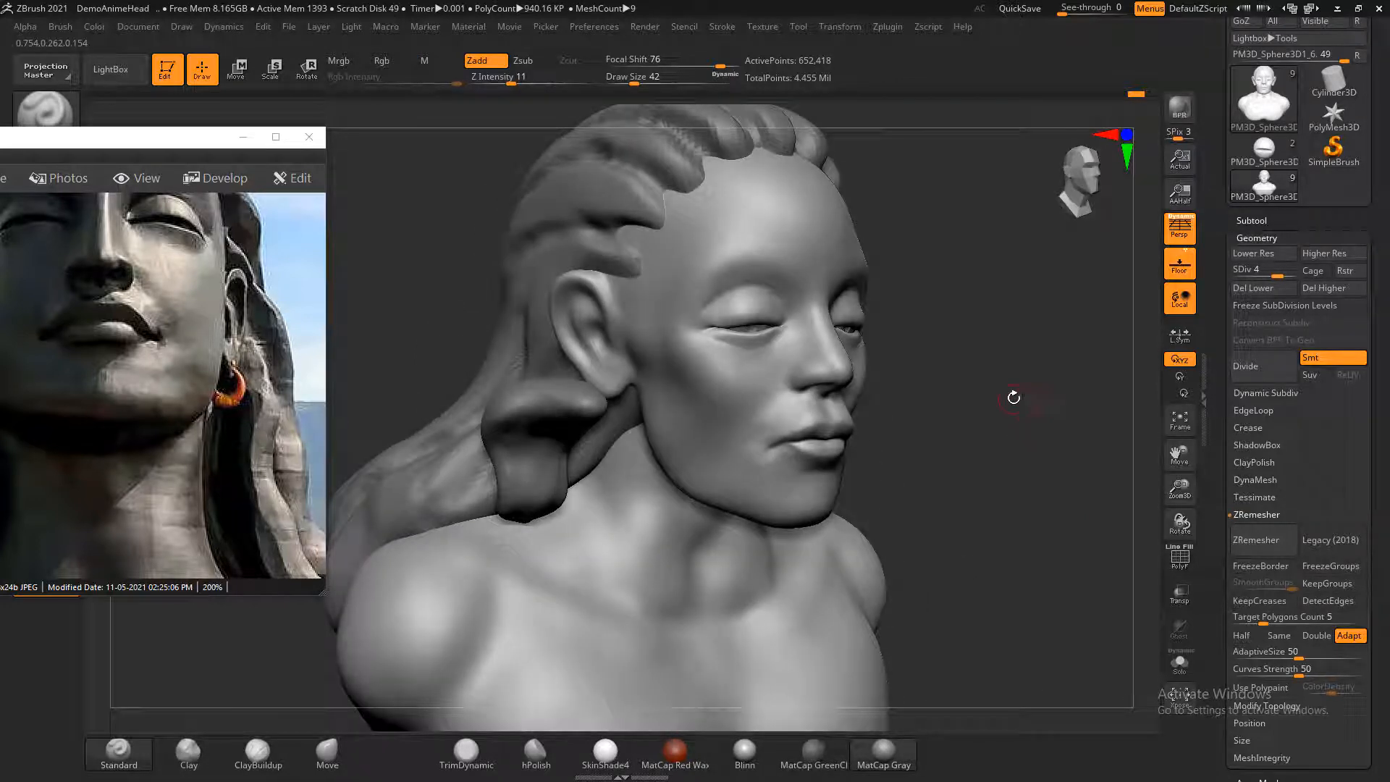
scroll(166, 225, down, 5)
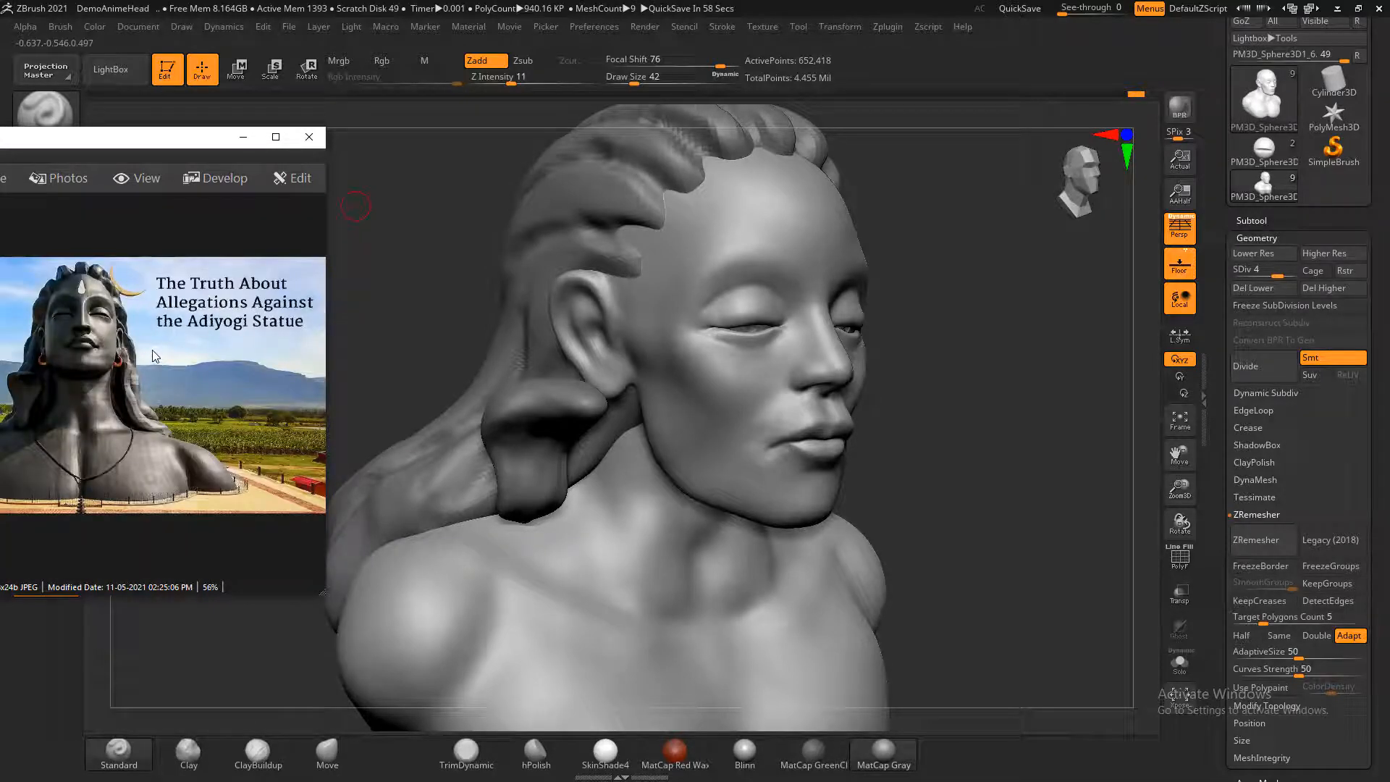
scroll(153, 355, up, 5)
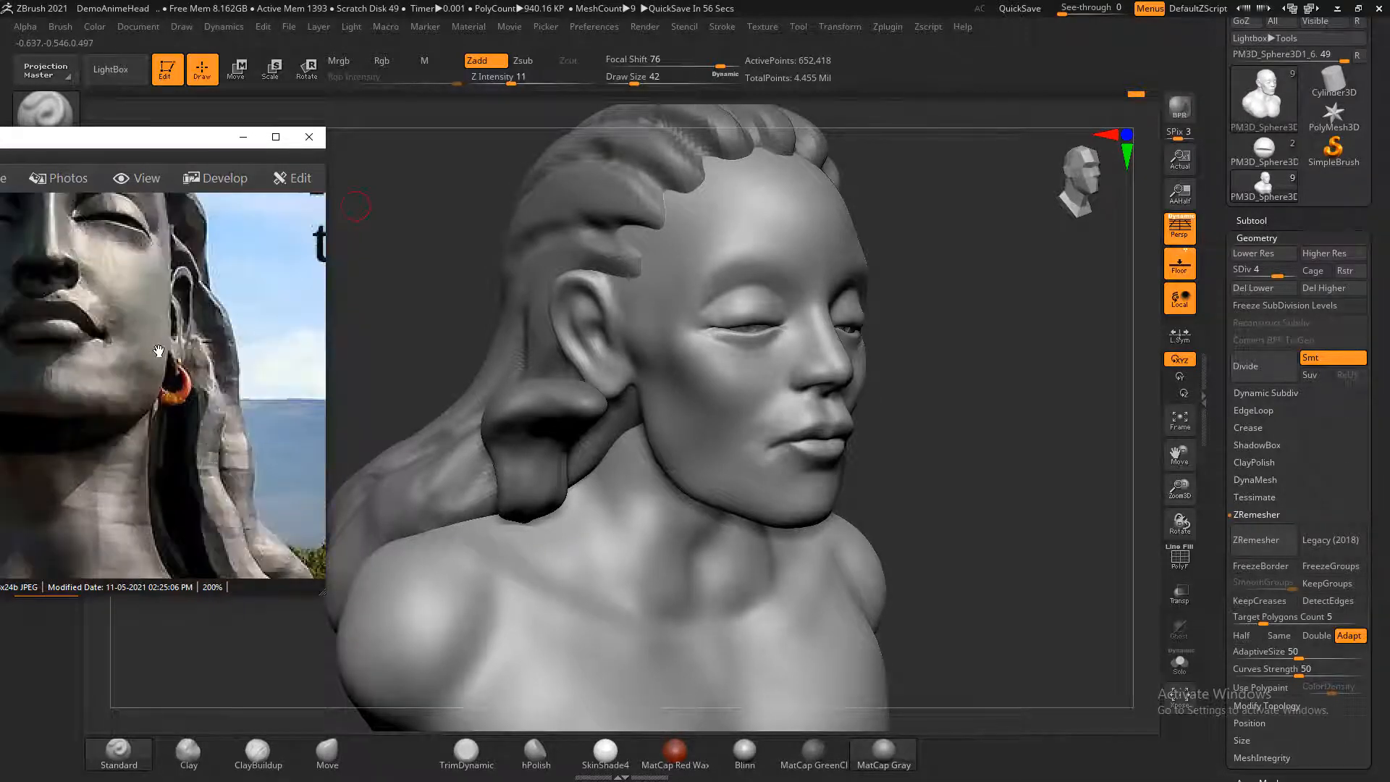
drag(893, 421, 788, 391)
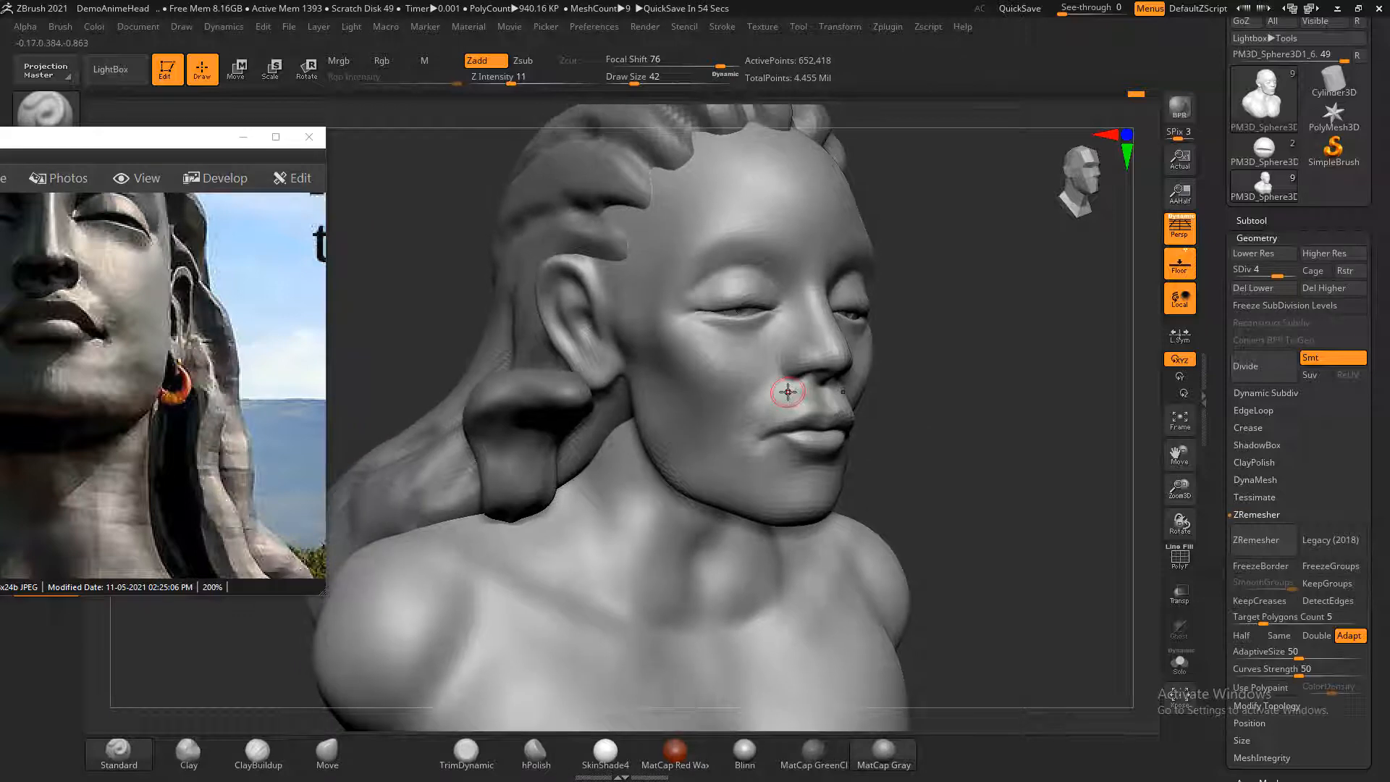
drag(894, 365, 995, 386)
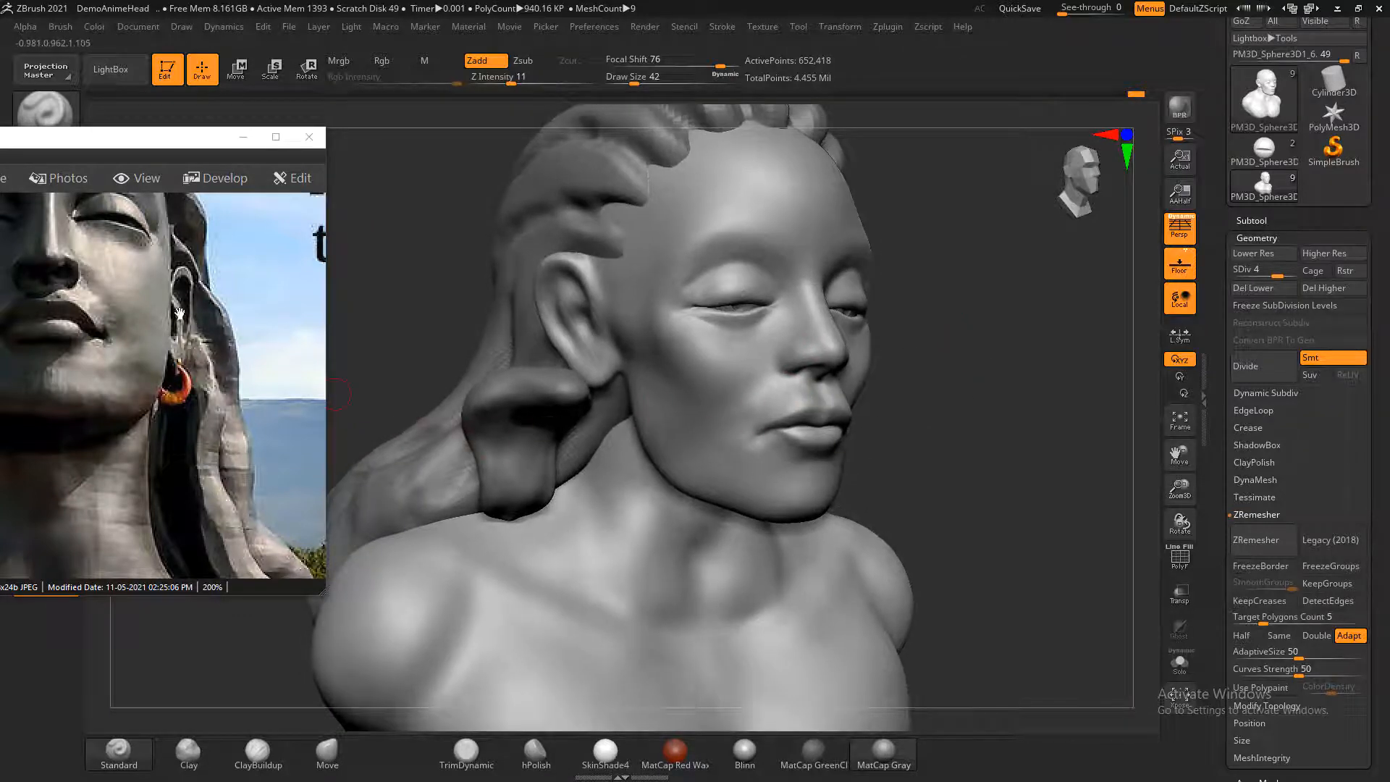
drag(474, 374, 410, 308)
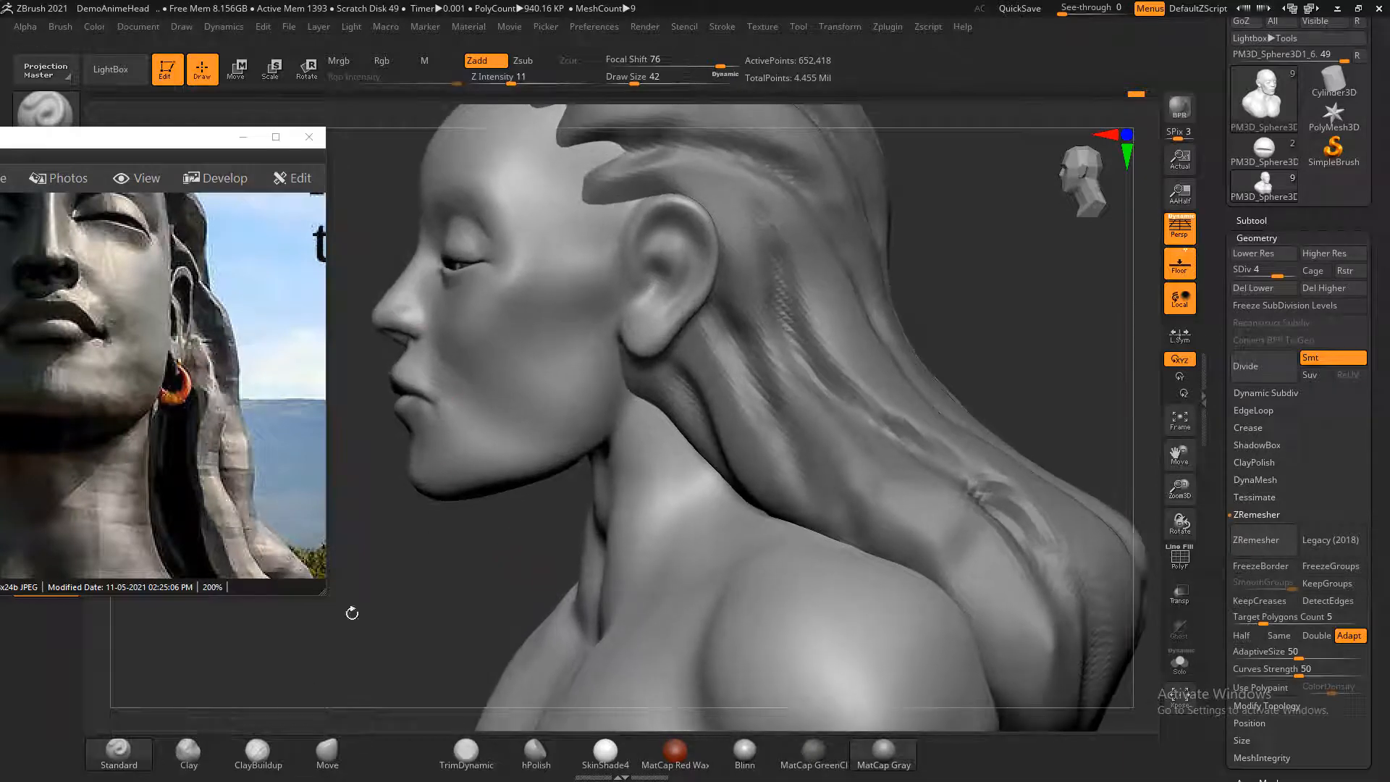
- Carve the fold running from the nose past the mouth corner with the Standard brush at draw size 42, working from the side view
drag(374, 582, 403, 420)
key(alt)
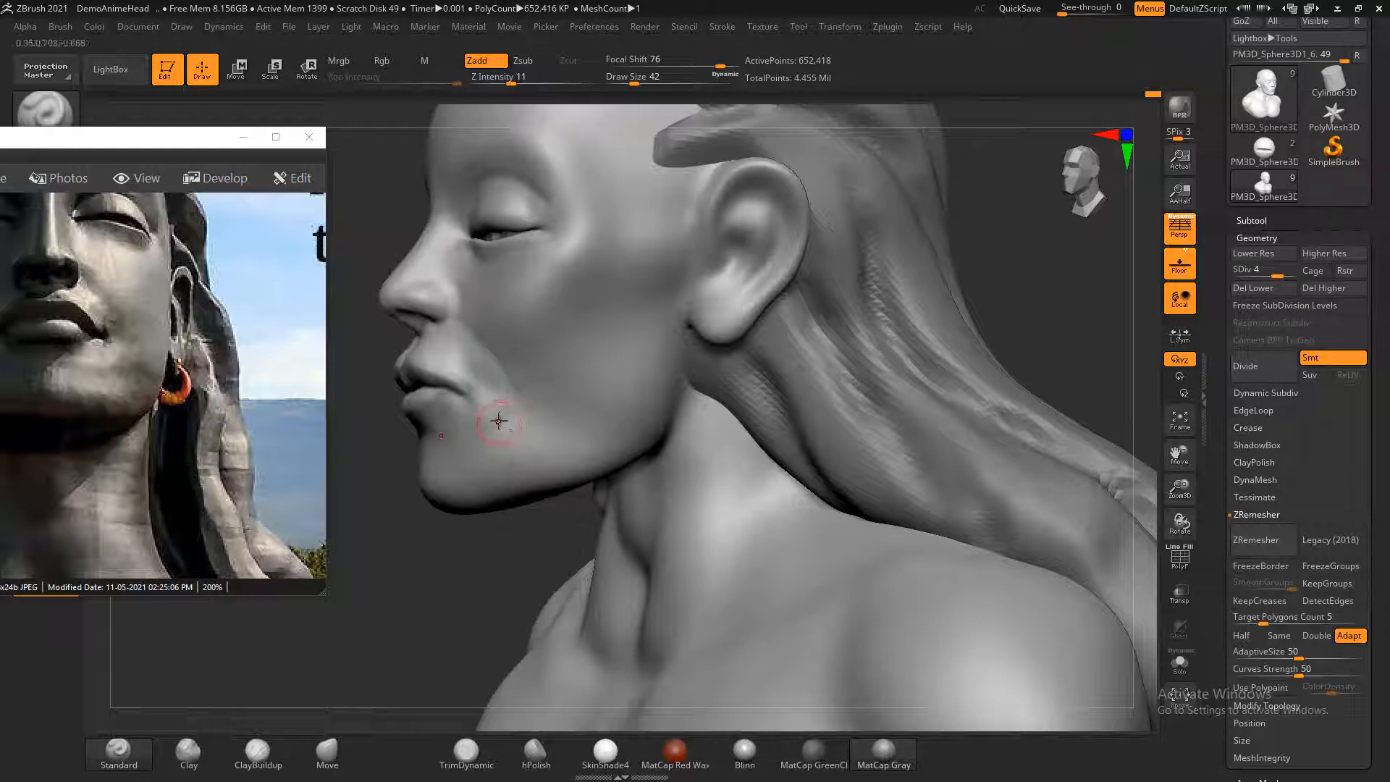
drag(405, 559, 446, 552)
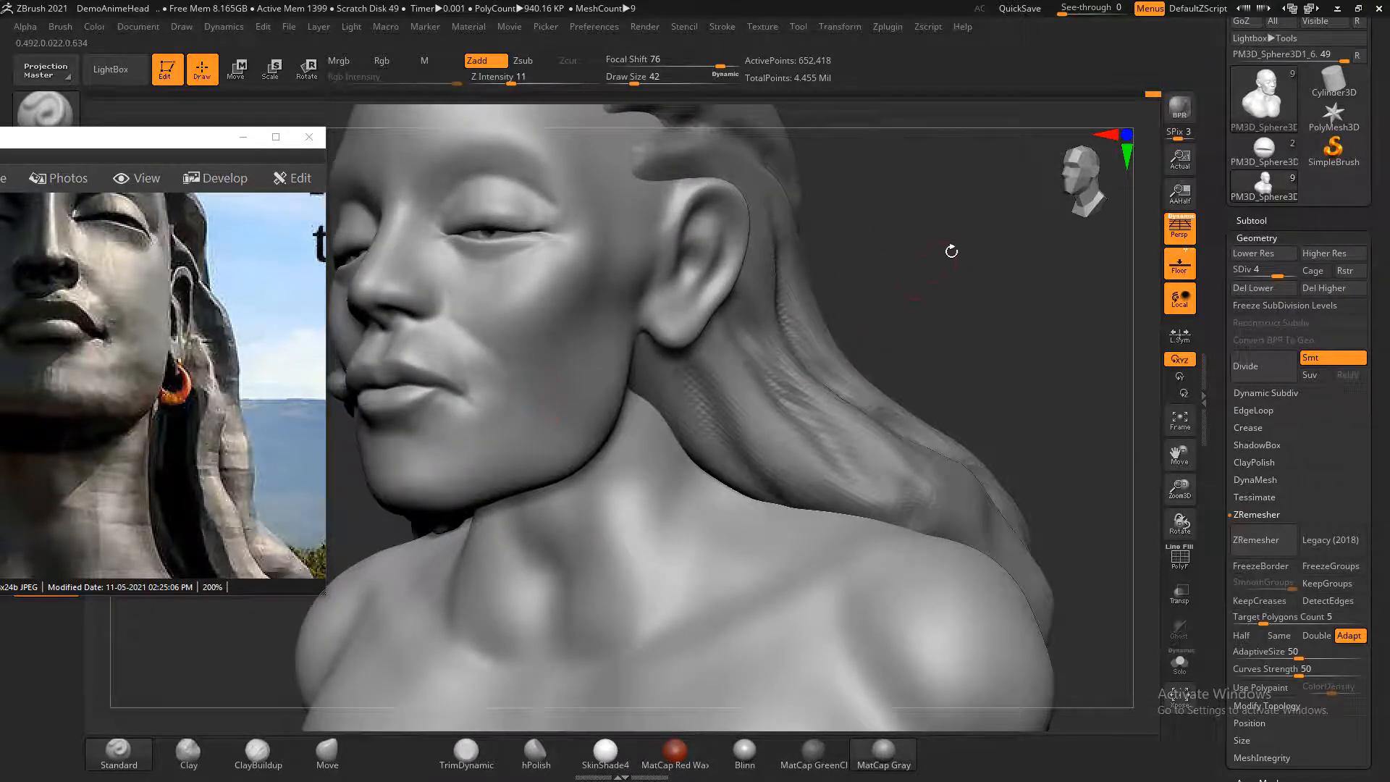
drag(951, 251, 628, 403)
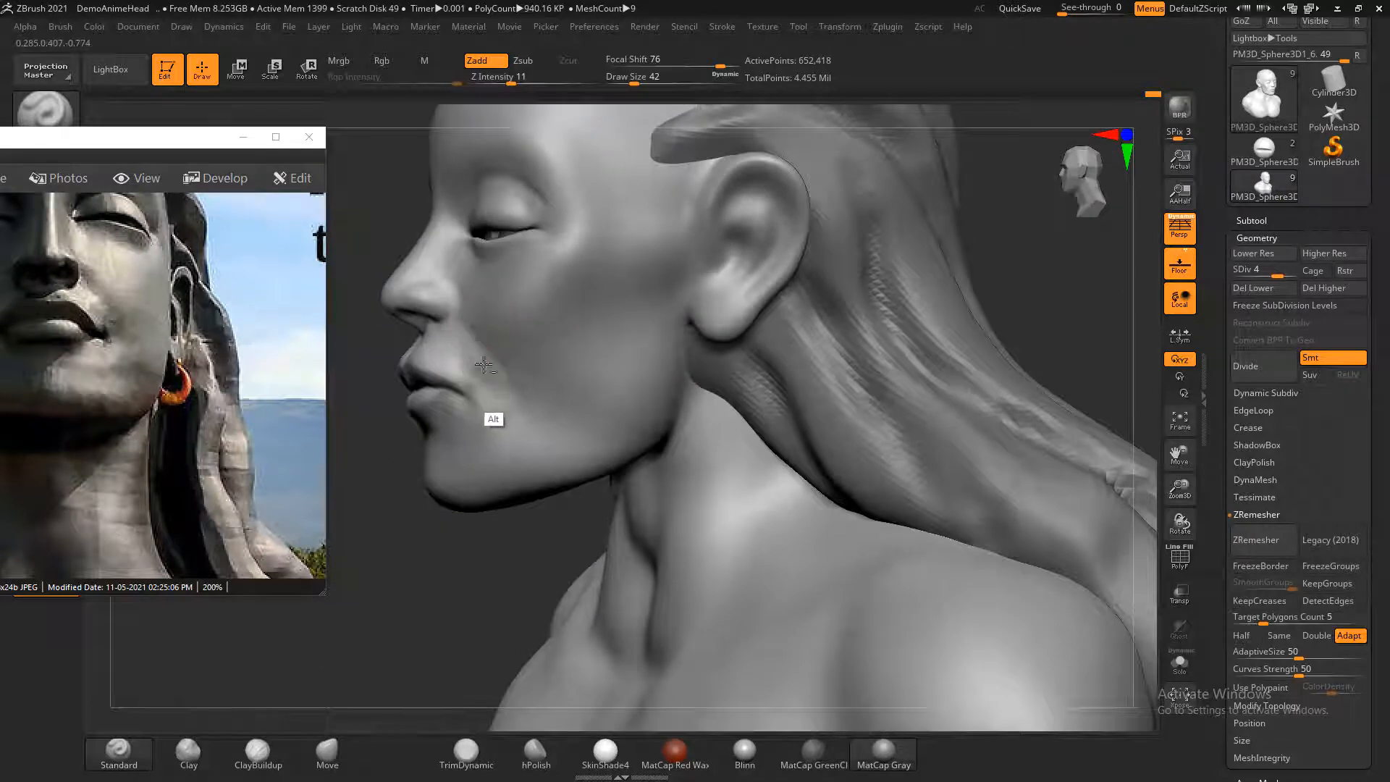
mouse_move(498, 397)
alt+mouse_down()
mouse_move(481, 420)
mouse_move(501, 401)
alt+mouse_up()
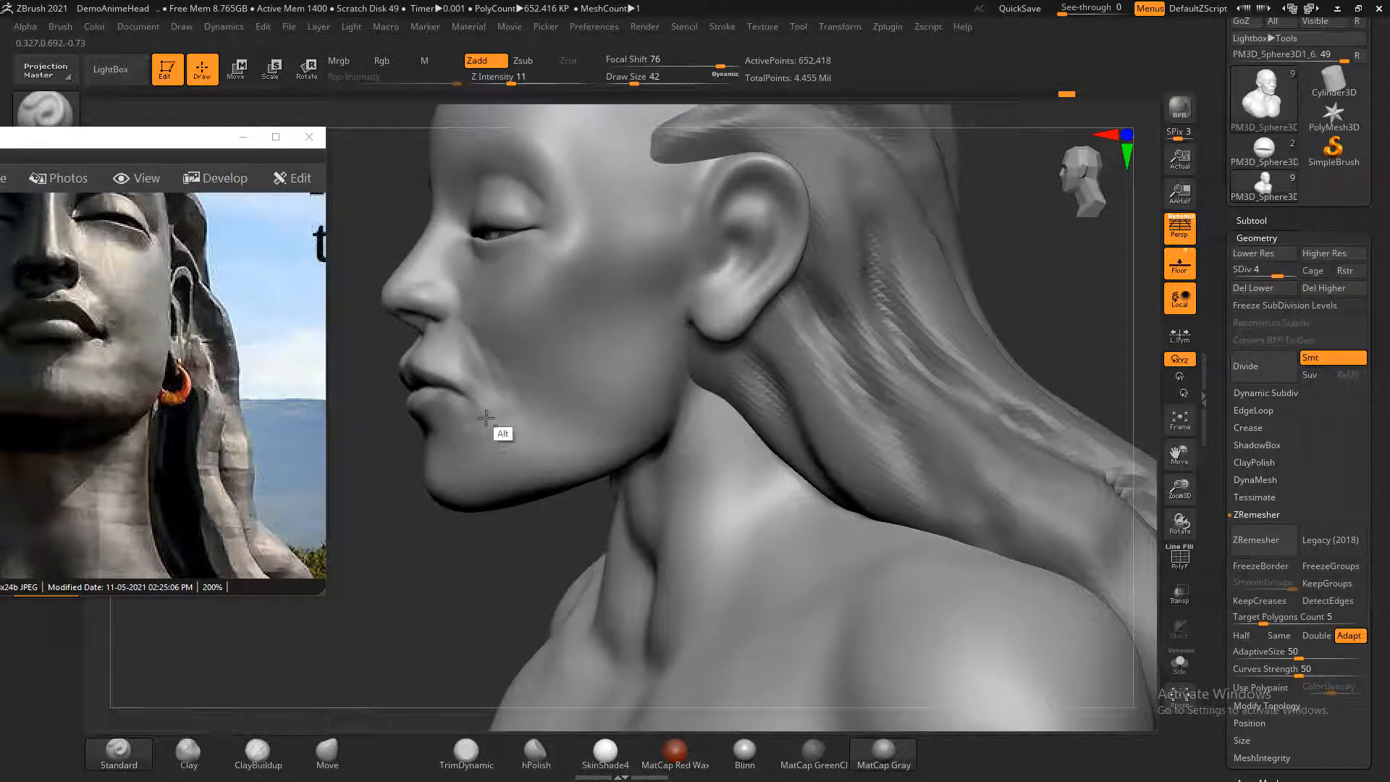
- Build up the cheek beside the nose and mouth corner with ClayBuildup at draw size 58, and smooth the fold from the front
click(249, 753)
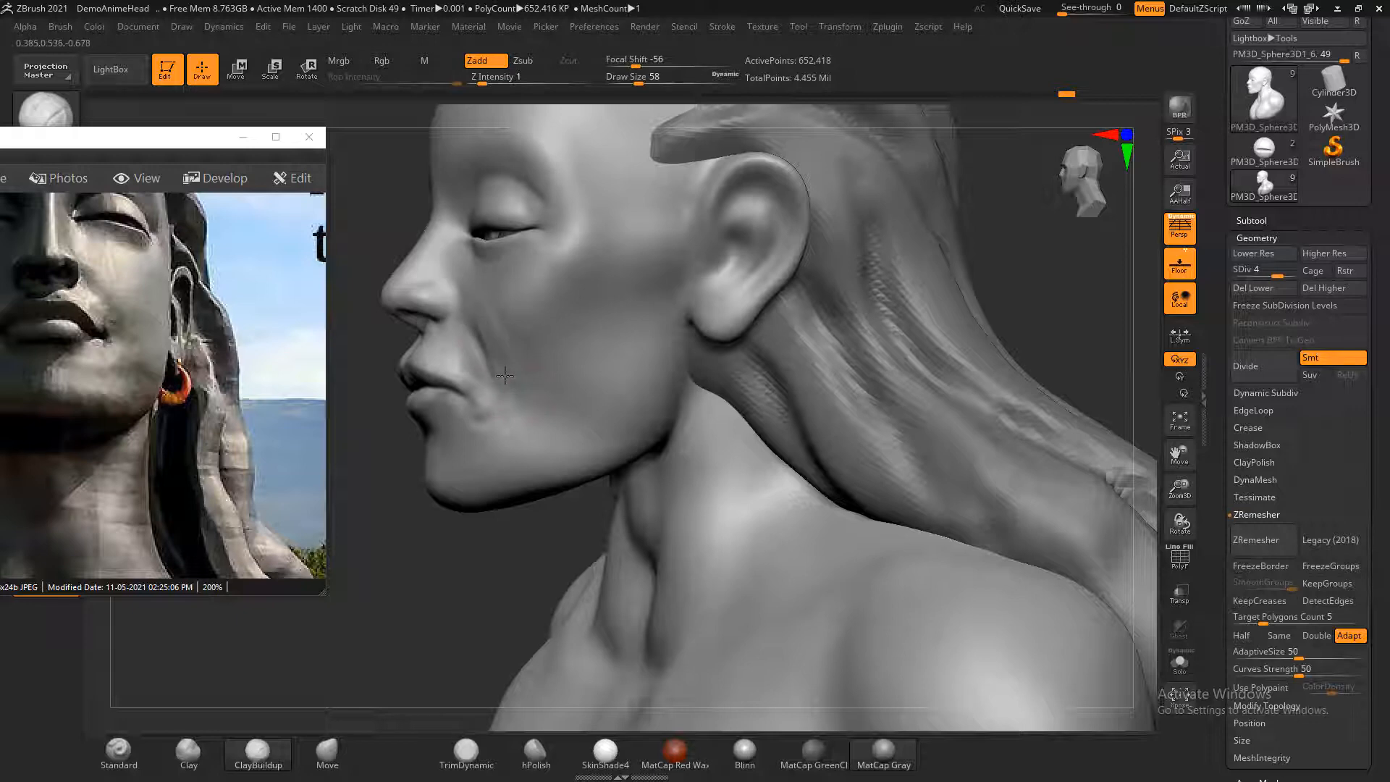
drag(312, 620, 453, 533)
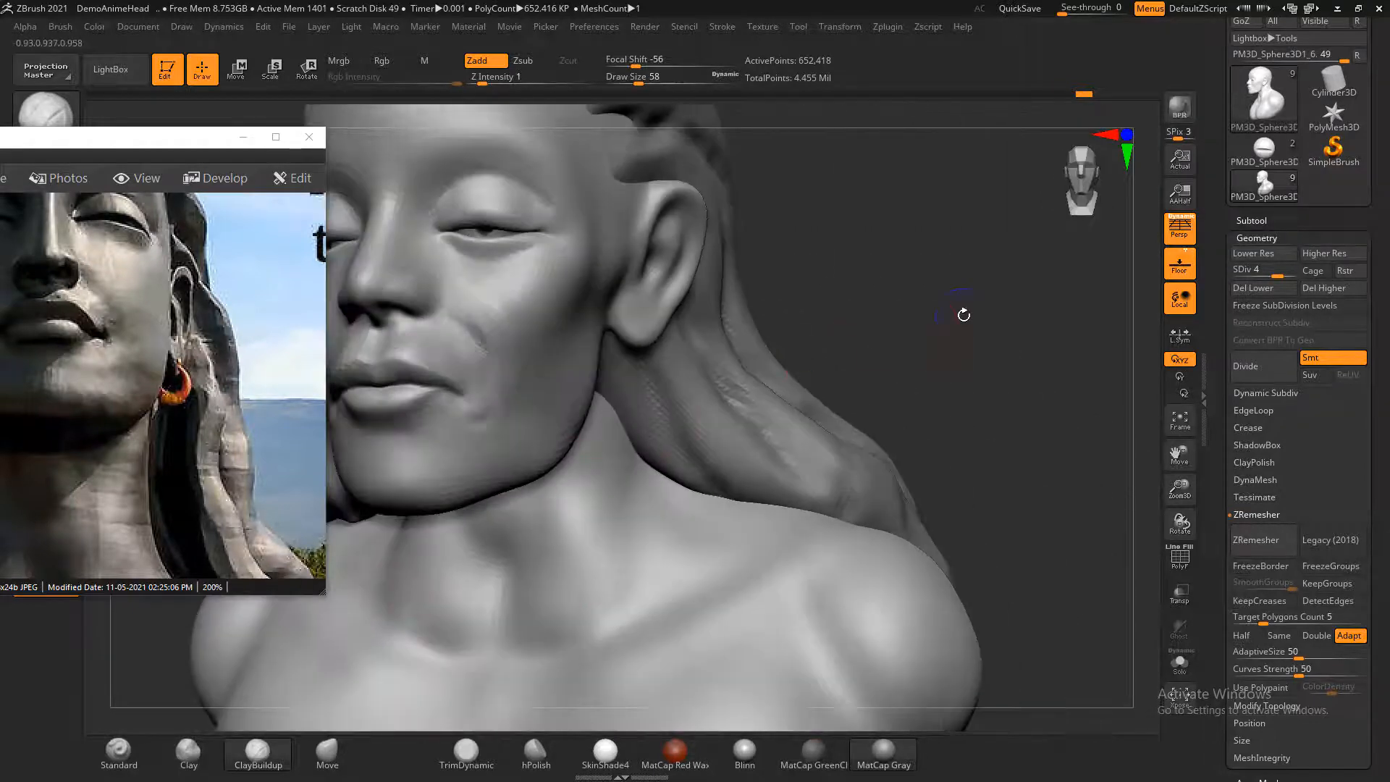
shift+drag(963, 315, 907, 312)
key(f)
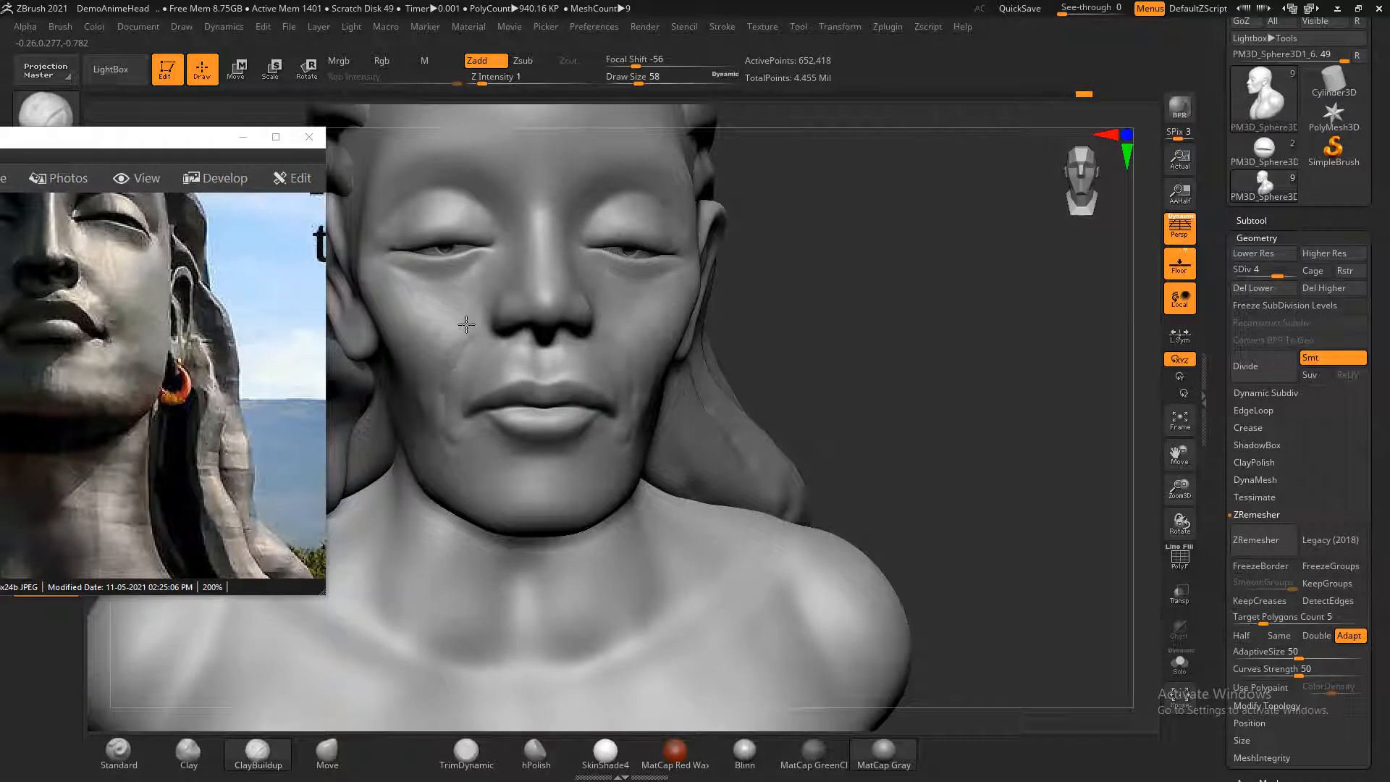
key(shift)
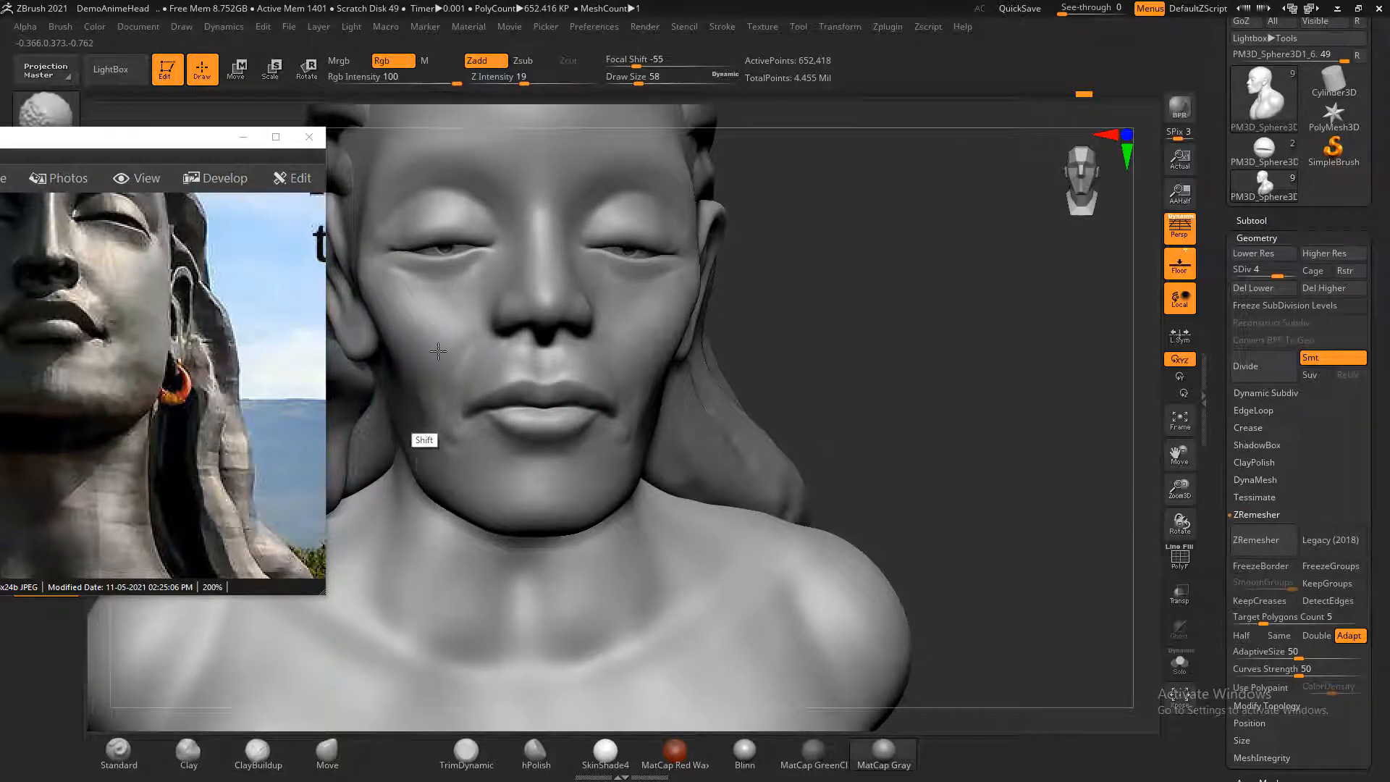
- Shape the chin and the area below the mouth corners with ClayBuildup at draw sizes 50 and 46, and smooth it
mouse_move(871, 427)
alt+mouse_down()
mouse_move(887, 391)
mouse_move(891, 431)
alt+mouse_up()
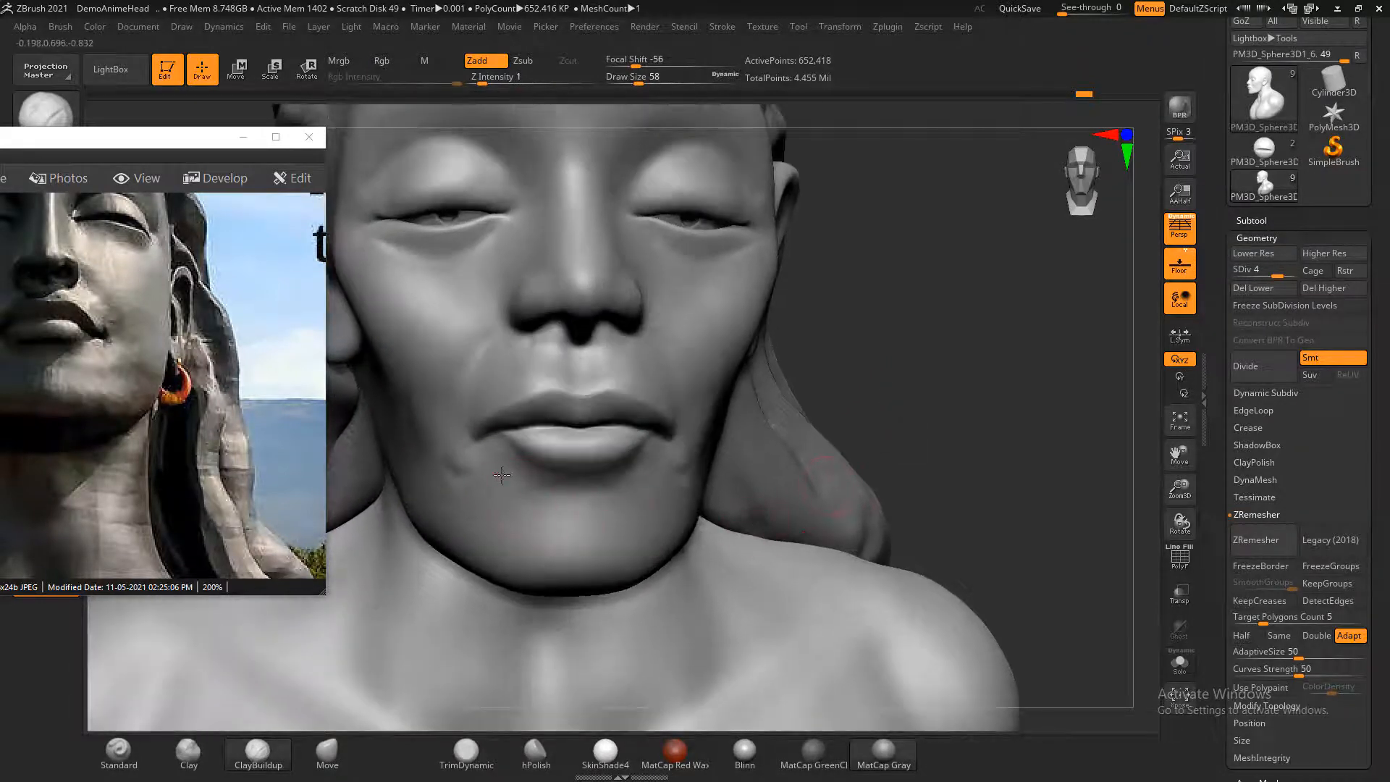
key(bracketleft)
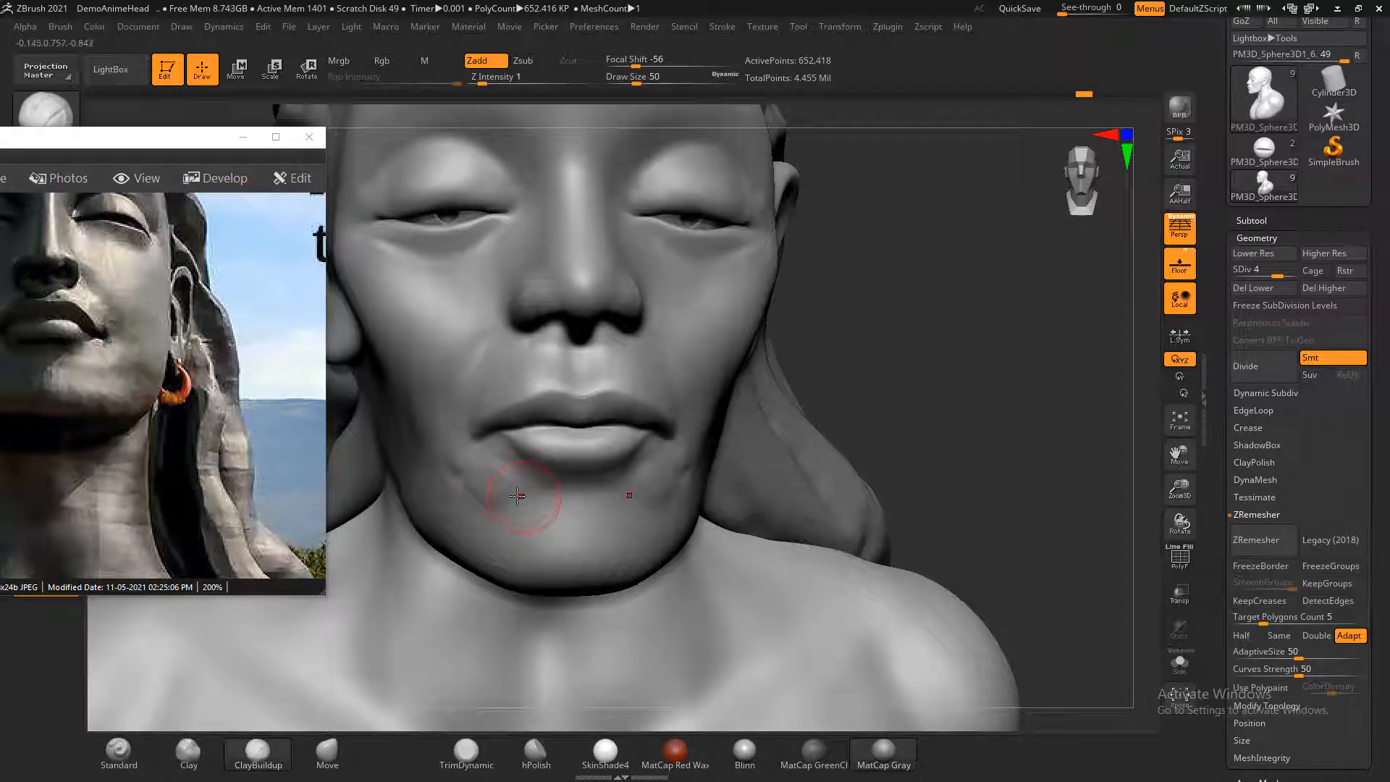
mouse_move(476, 513)
shift+mouse_down()
mouse_move(487, 534)
mouse_move(480, 515)
shift+mouse_up()
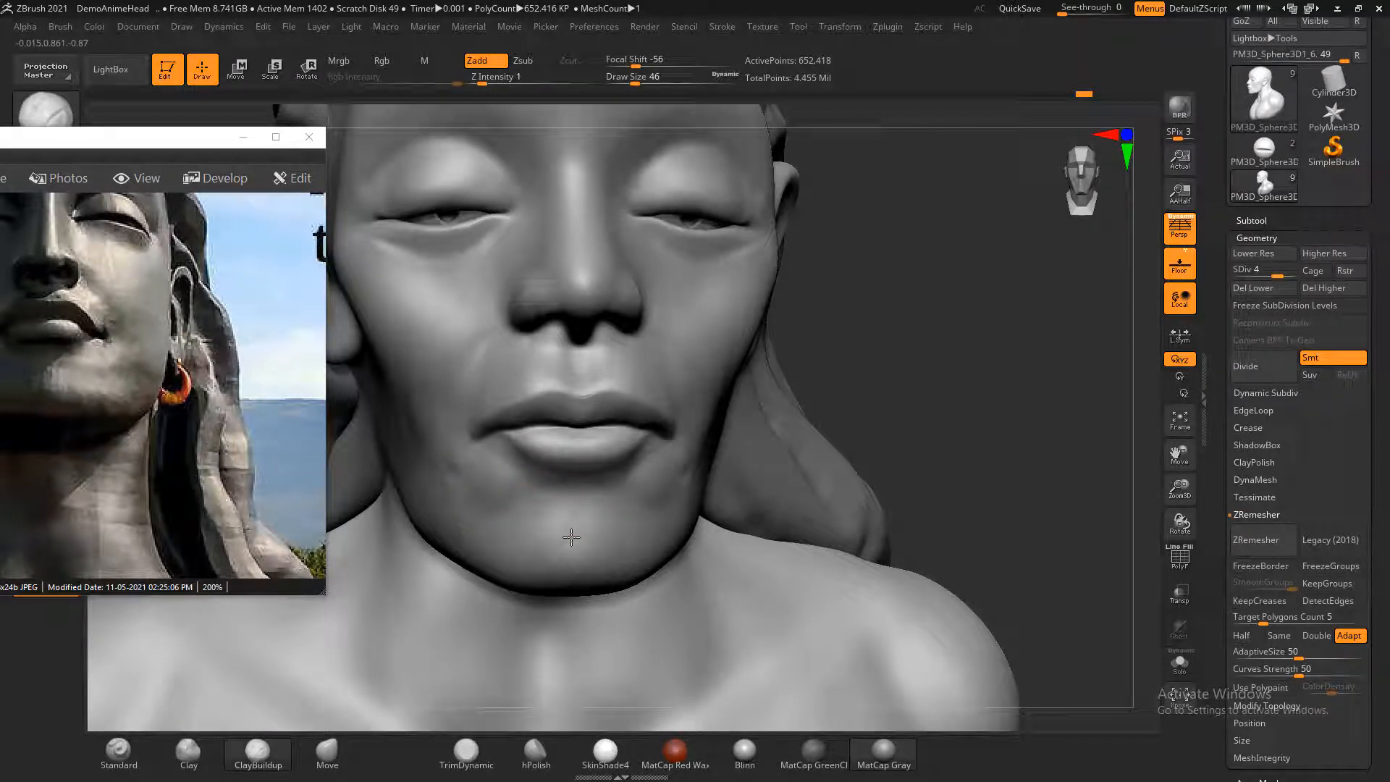
mouse_move(559, 564)
shift+mouse_down()
mouse_move(559, 585)
mouse_move(539, 529)
mouse_move(432, 512)
mouse_move(489, 520)
shift+mouse_up()
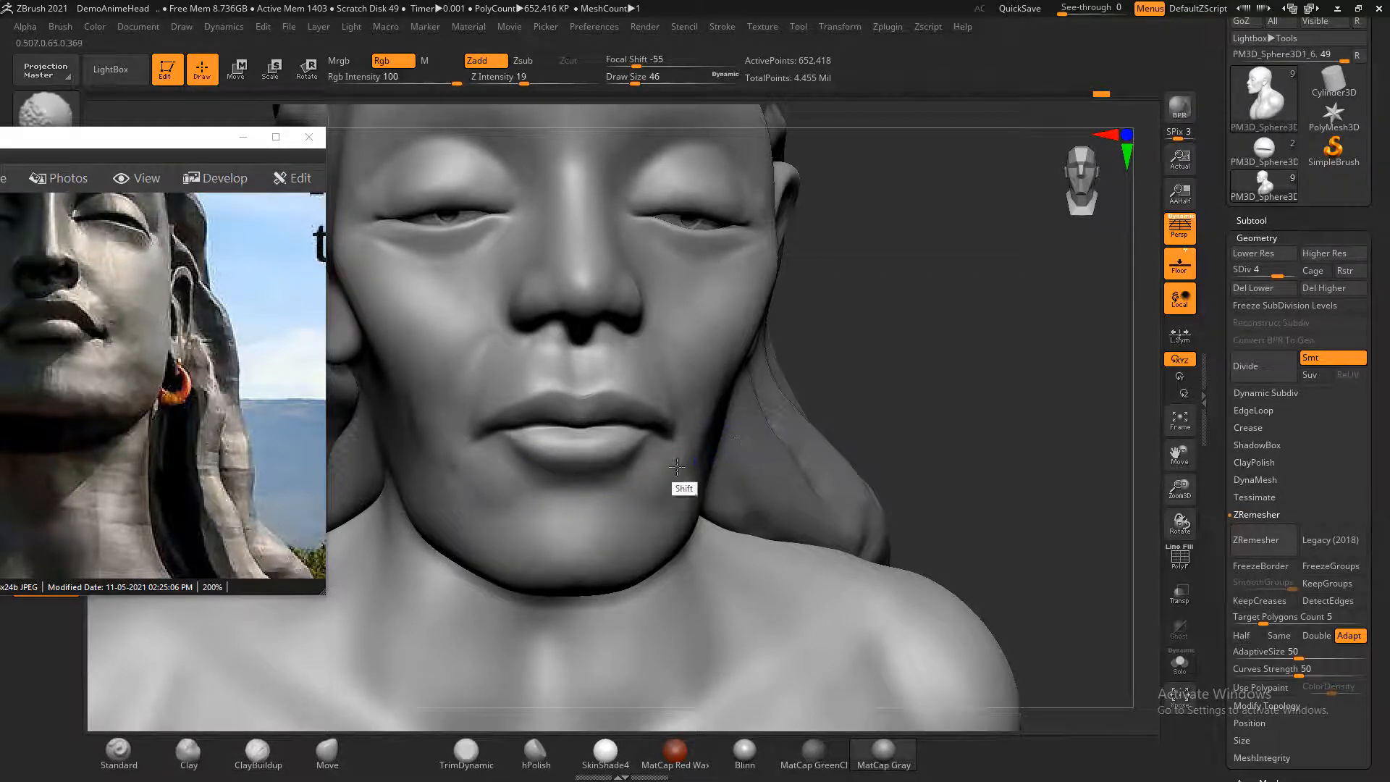
- Smooth the area beside the nose, and raise the mouth at subdivision level 2 with the Move brush at draw size 118
drag(1009, 356, 940, 449)
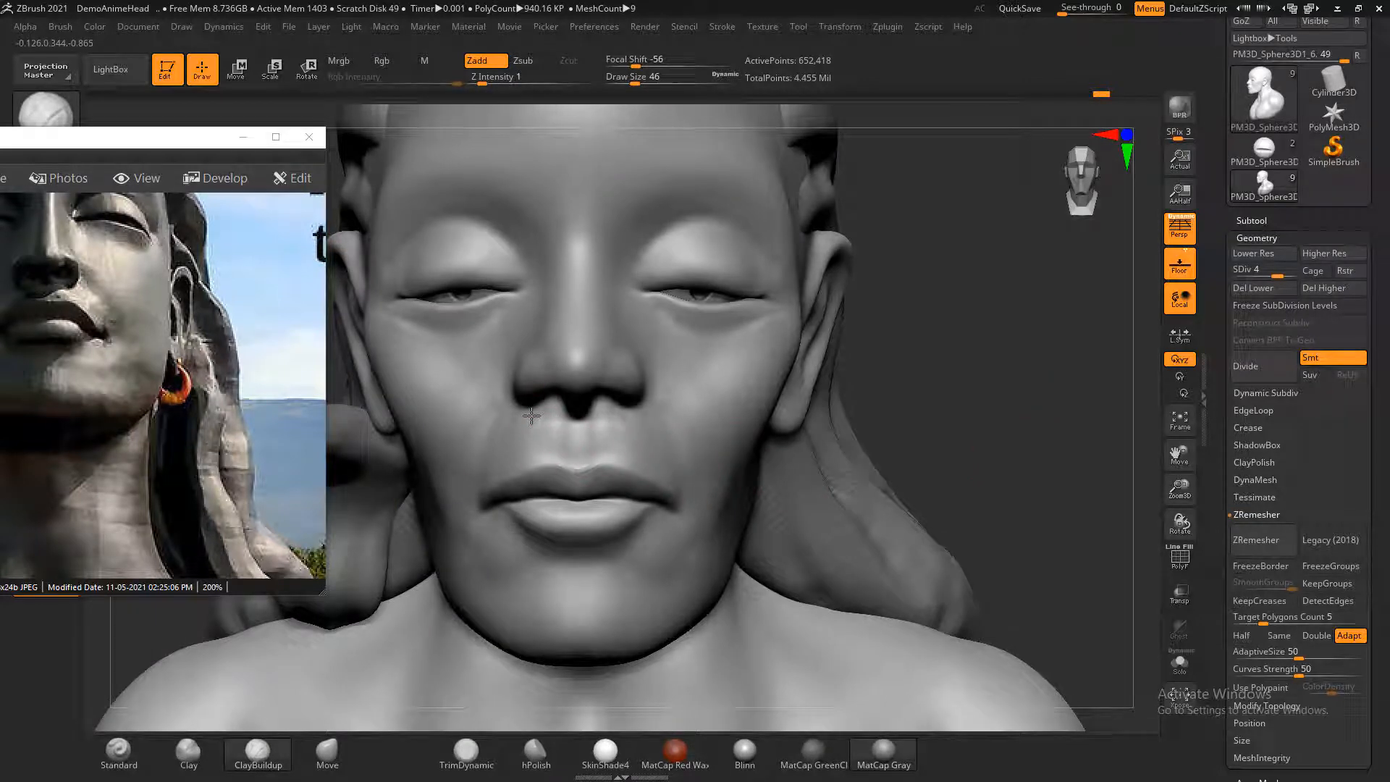
mouse_move(534, 433)
shift+mouse_down()
mouse_move(495, 461)
mouse_move(492, 431)
shift+mouse_up()
click(330, 755)
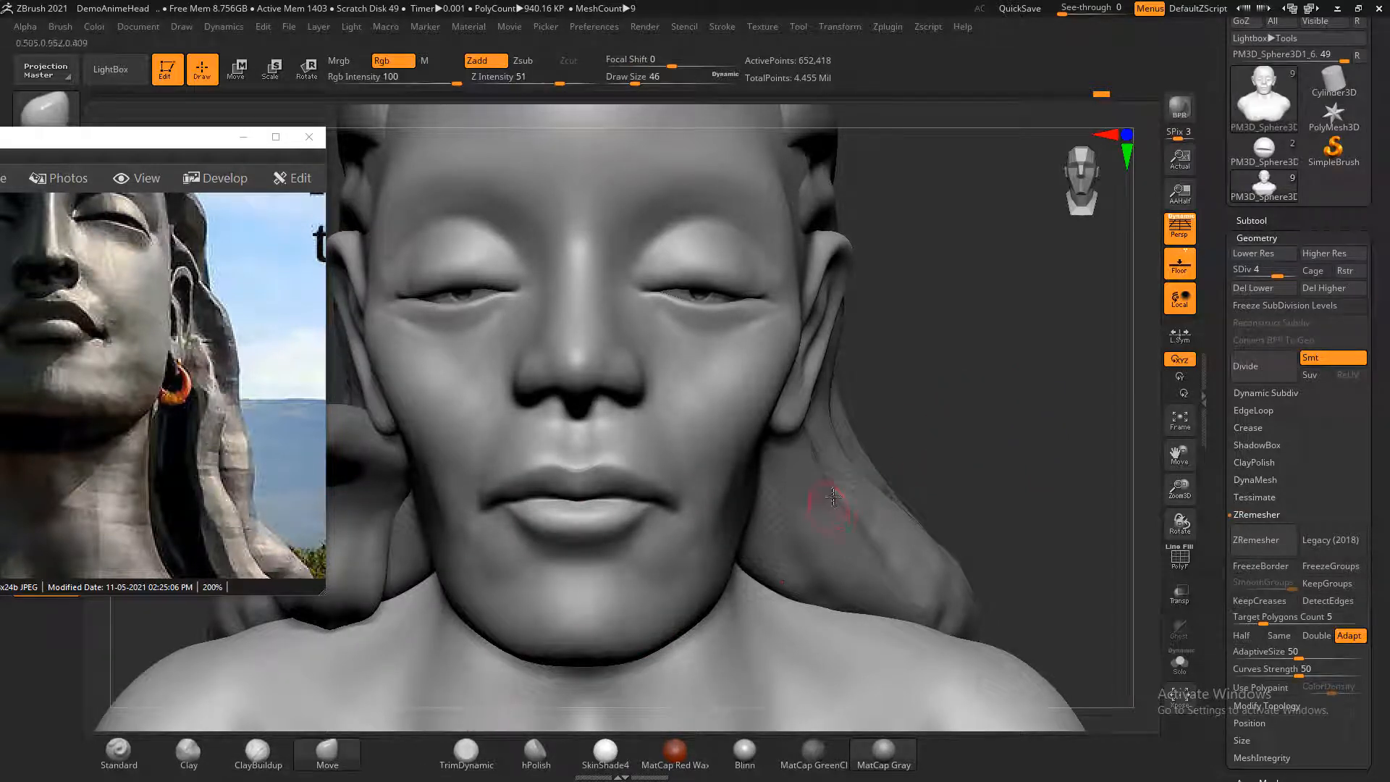
key(shift+d)
key(shift+d)
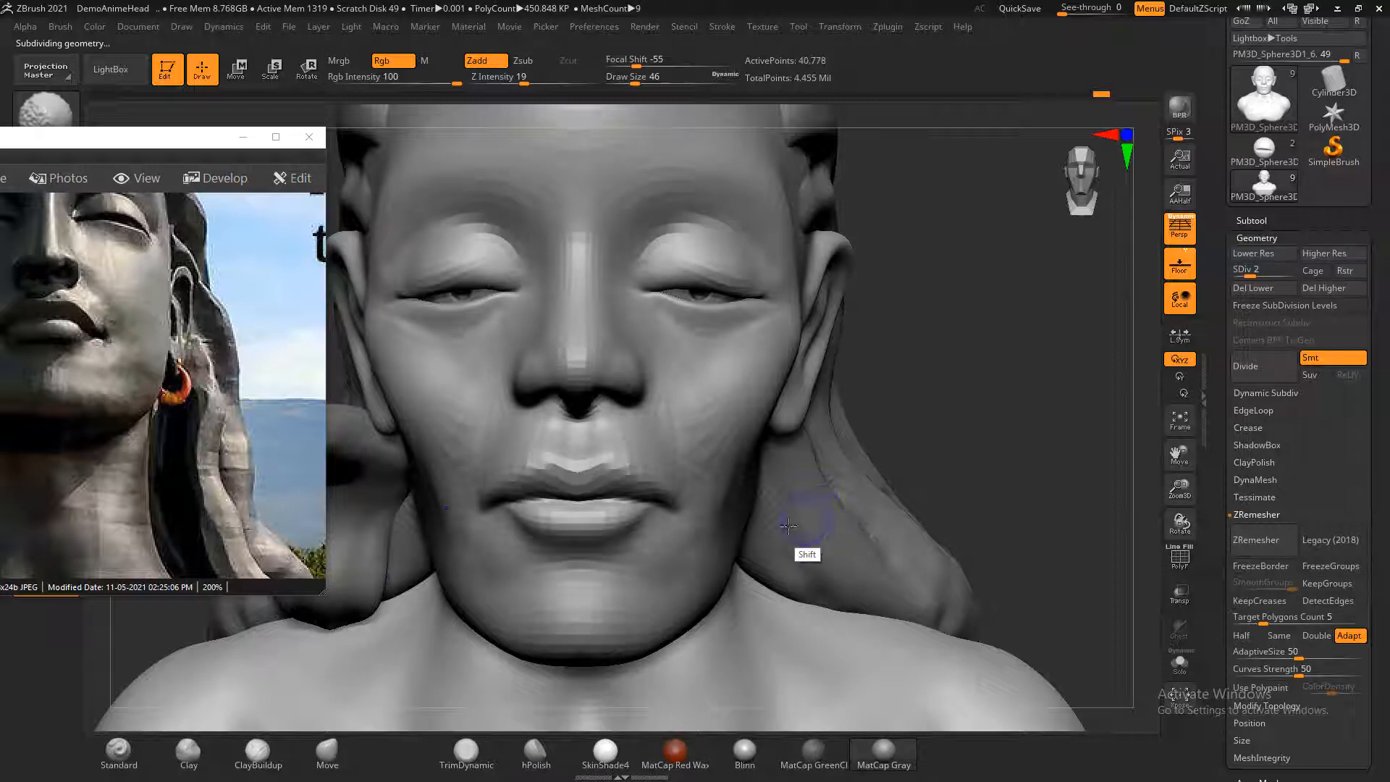
key(])
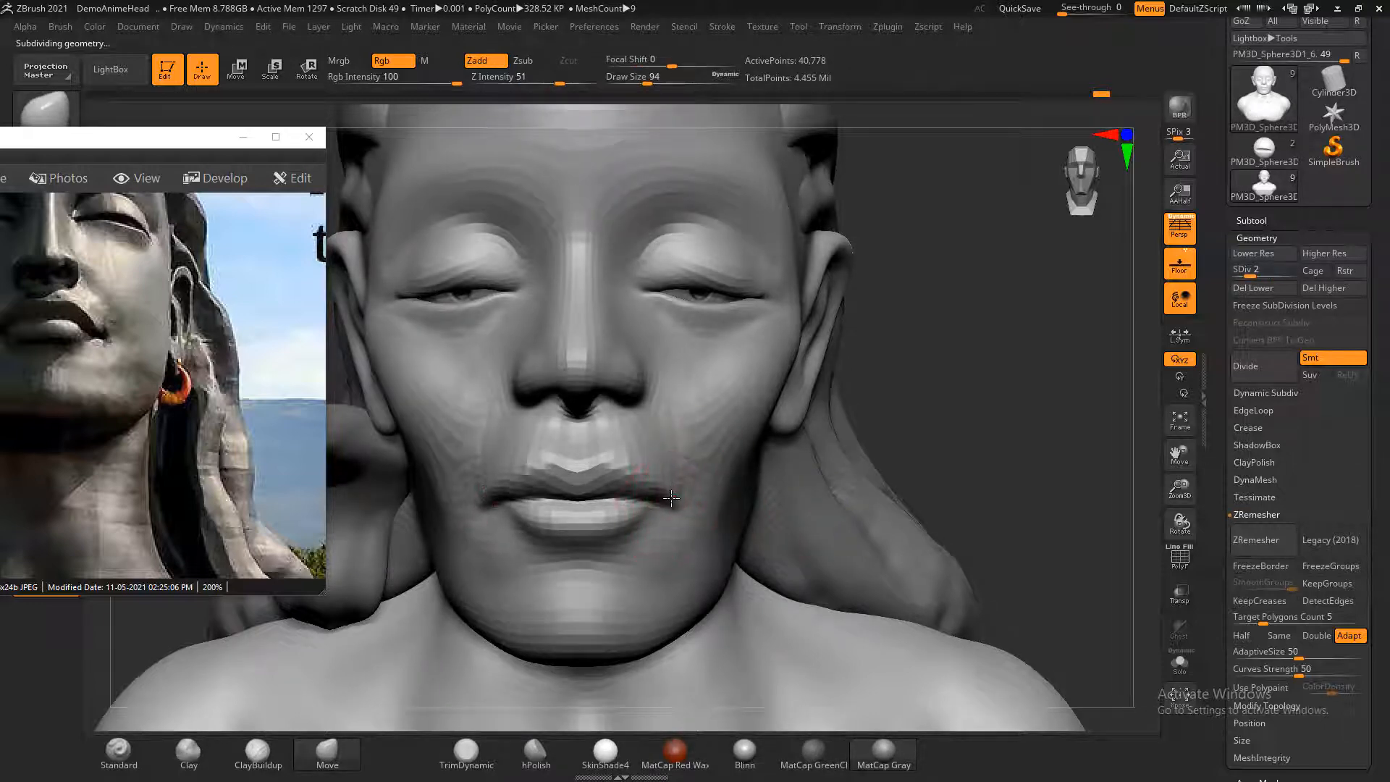
key(])
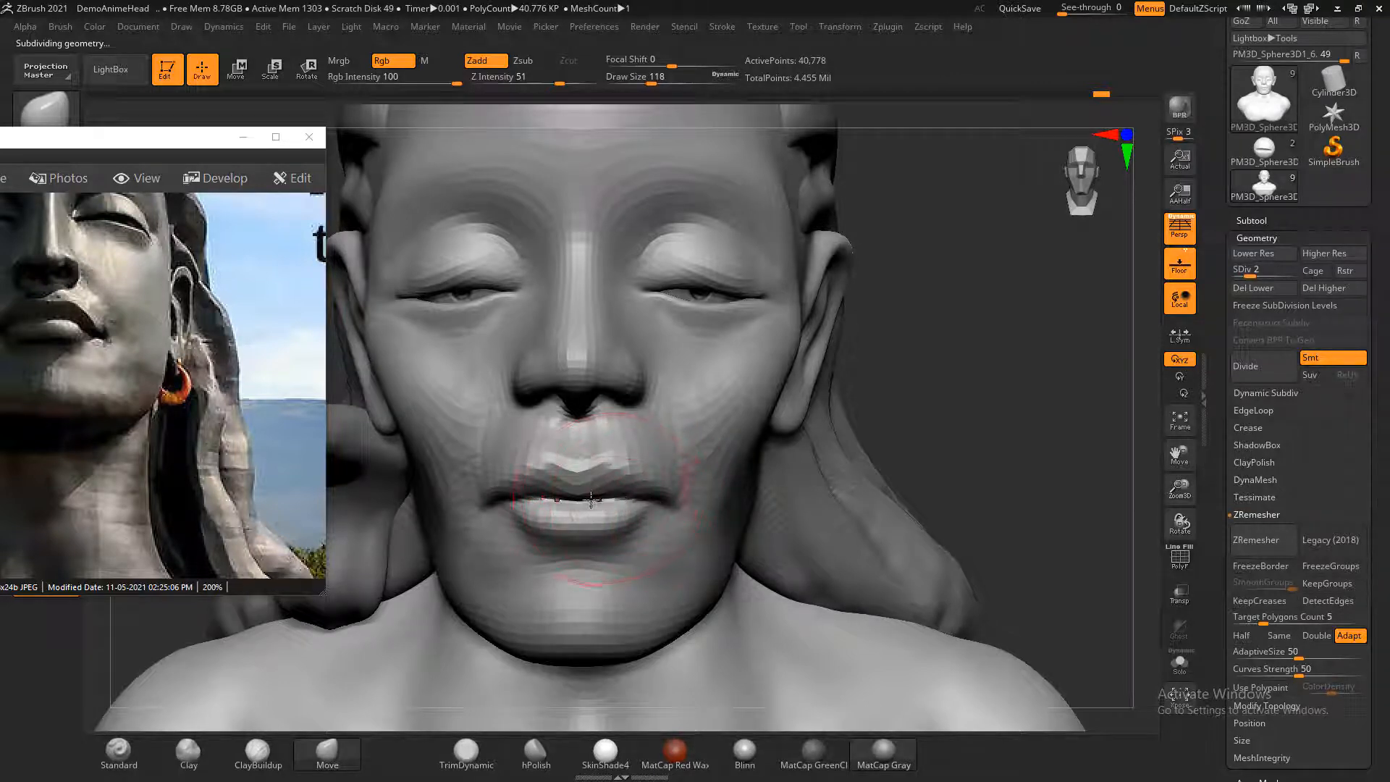
mouse_move(589, 509)
mouse_down()
mouse_move(541, 479)
mouse_move(487, 504)
mouse_up()
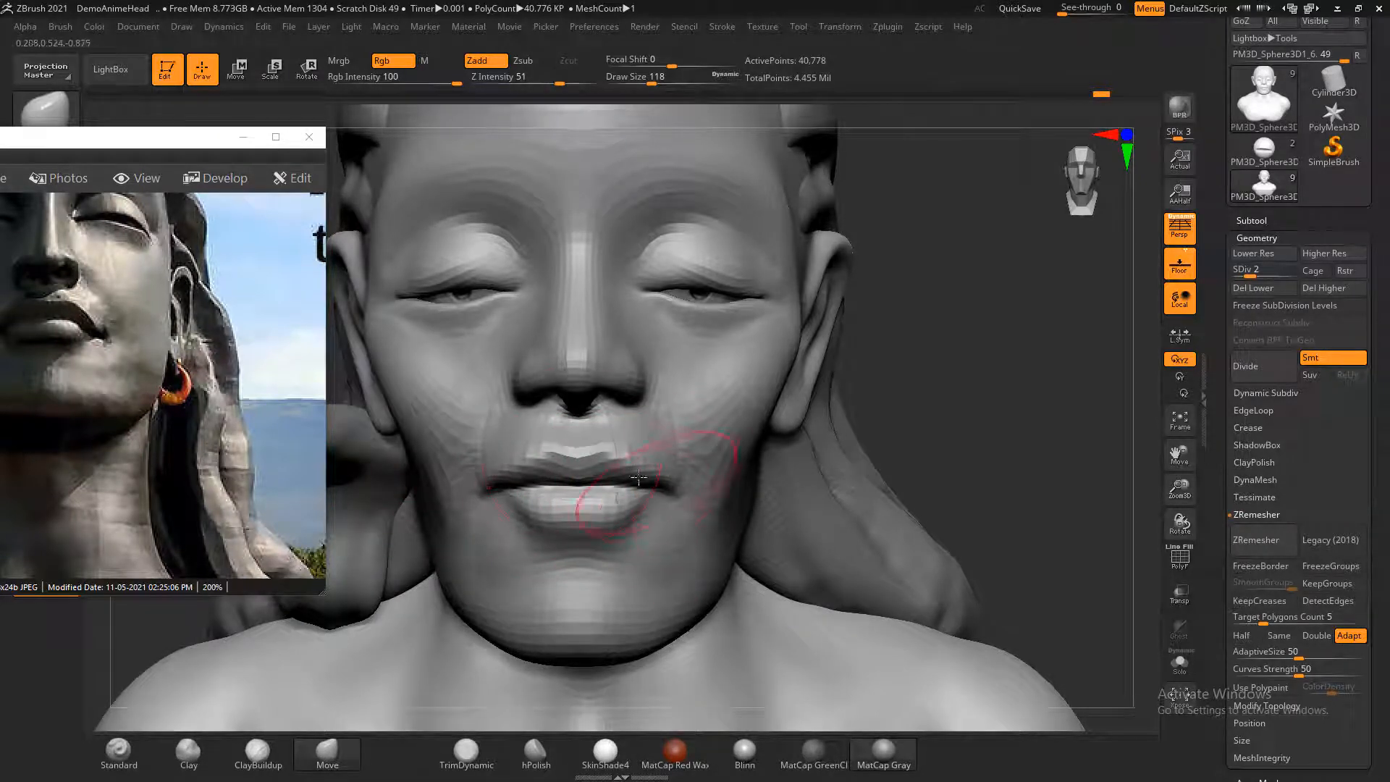
- Return to subdivision level 3 and adjust the profile between nose and upper lip with the Move brush, reducing the draw size to 74
key([)
key(shift+d)
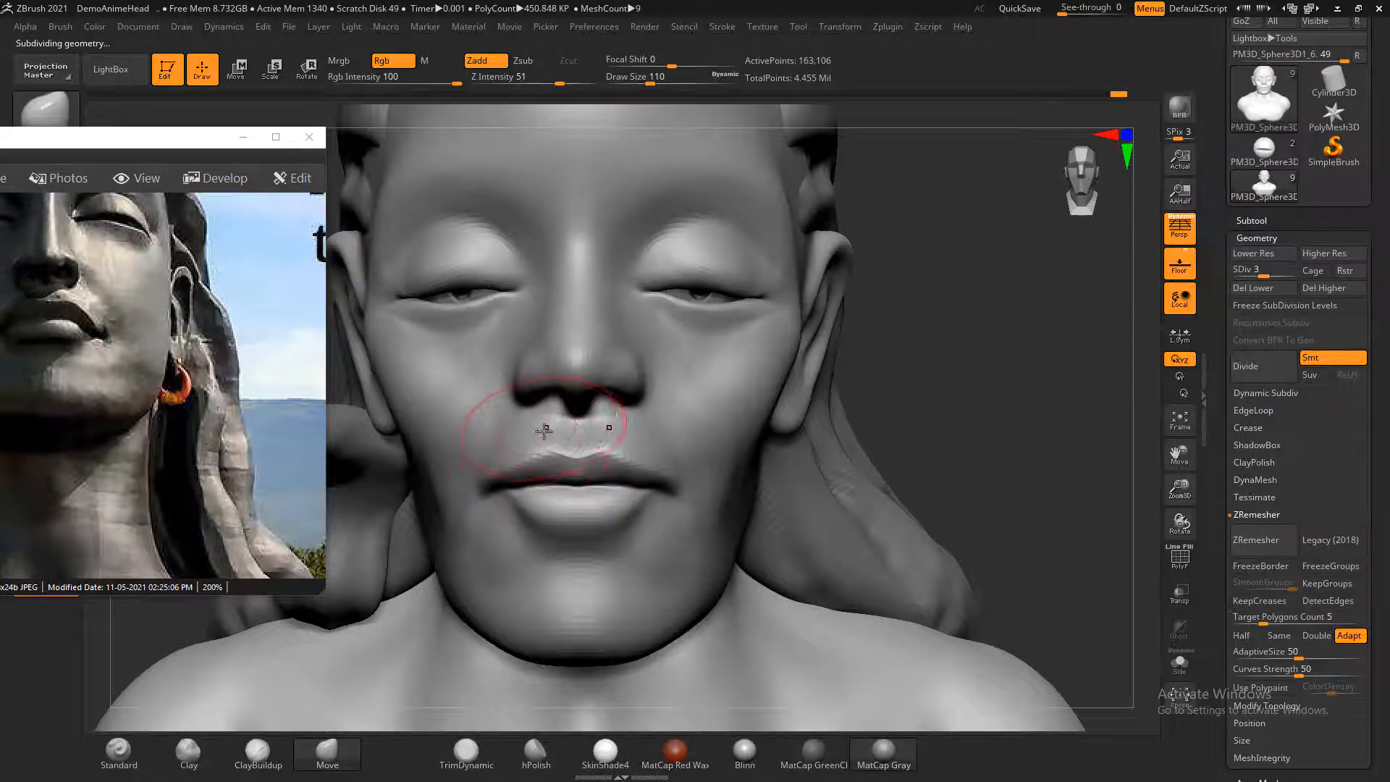
drag(940, 350, 886, 420)
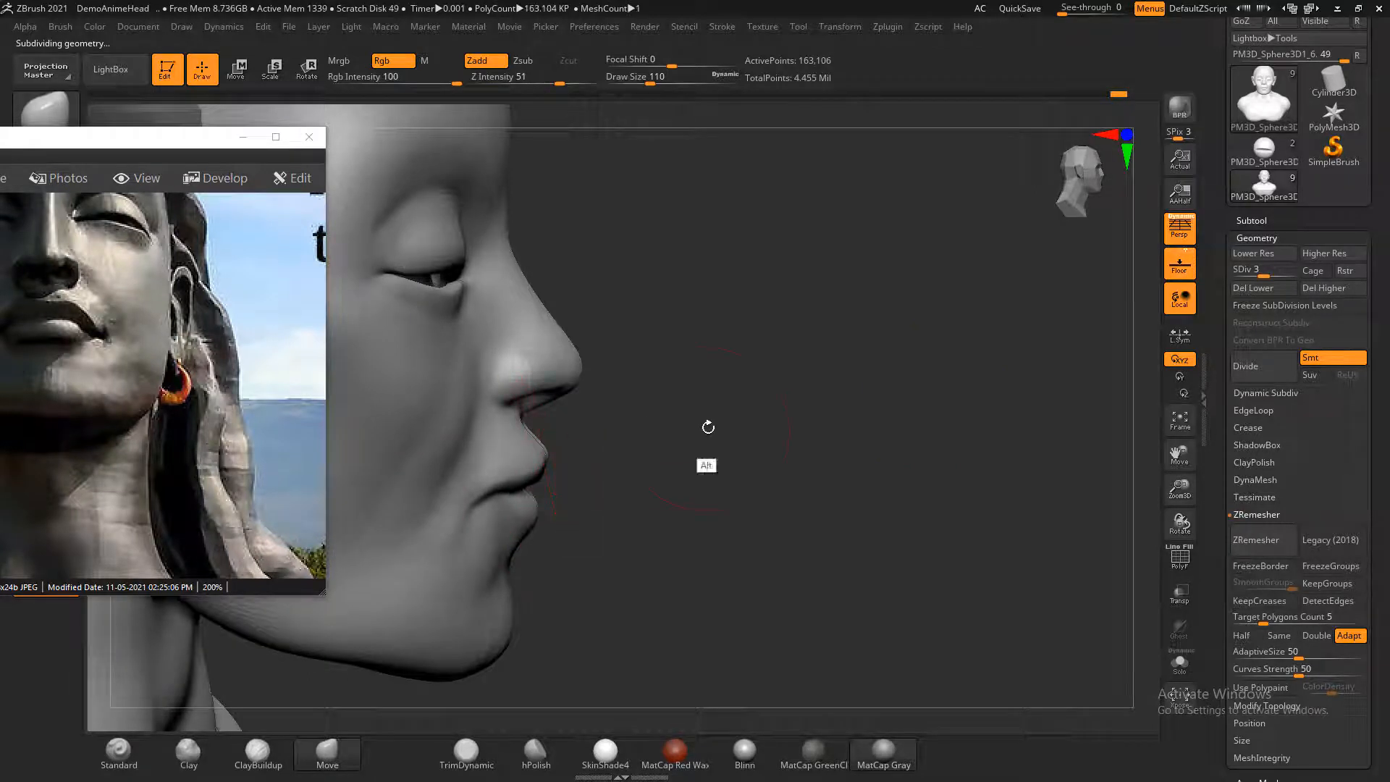
alt+drag(708, 427, 658, 505)
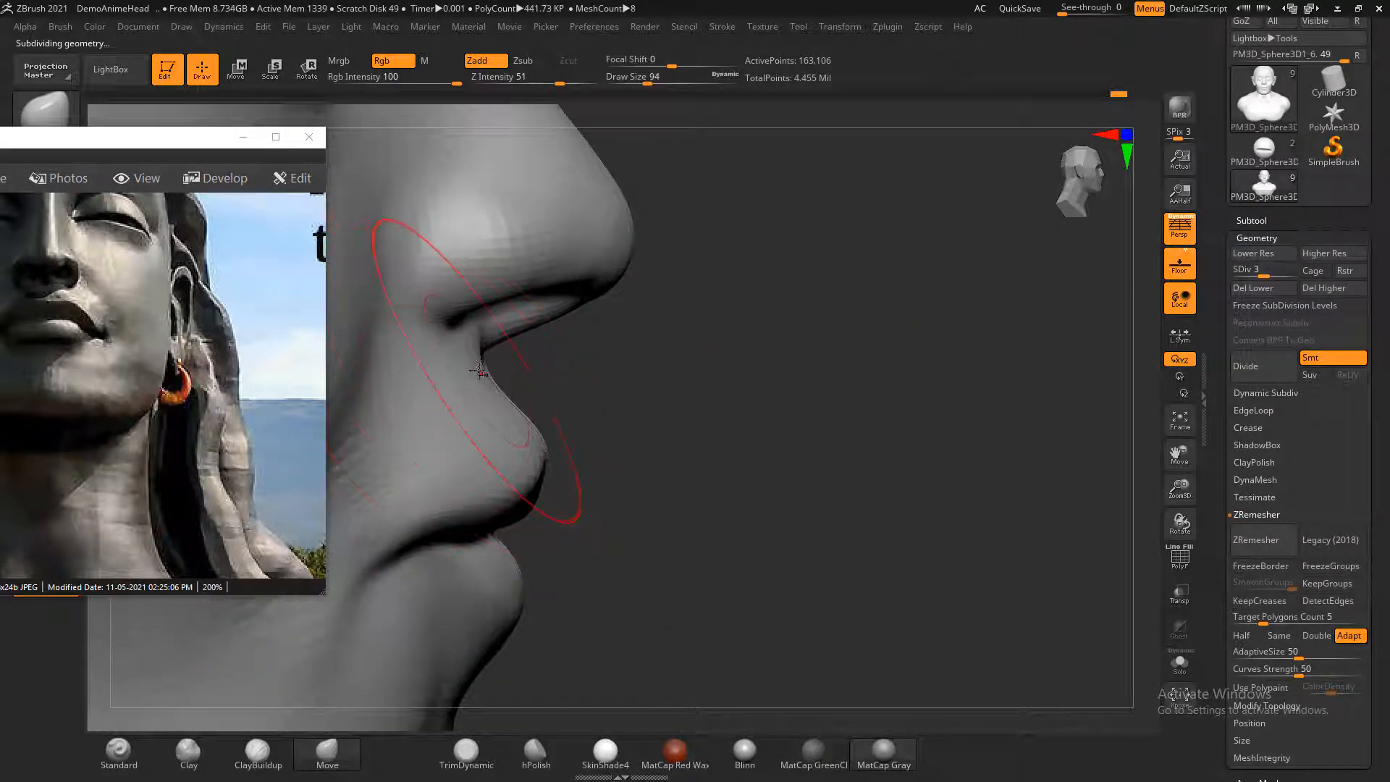
key([)
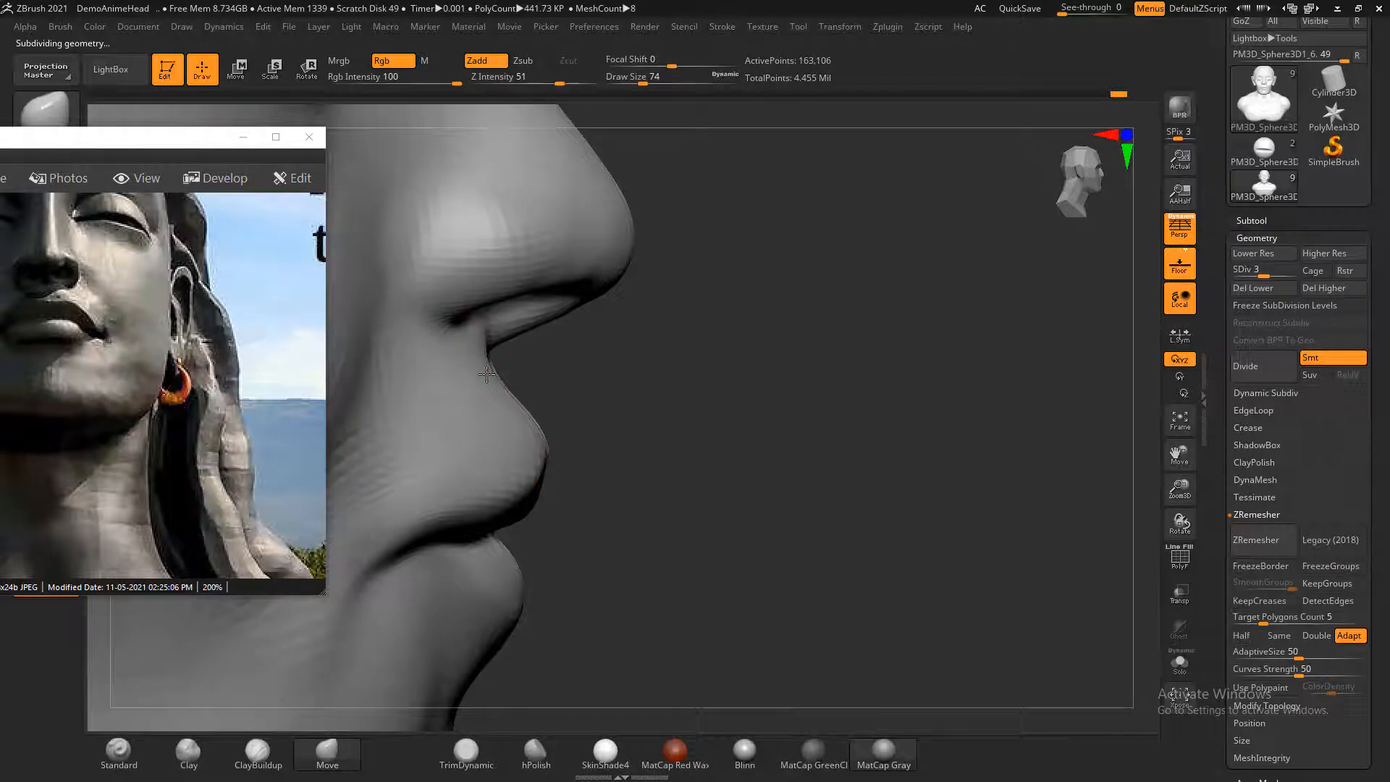
mouse_move(760, 392)
shift+mouse_down()
mouse_move(713, 399)
mouse_move(754, 393)
shift+mouse_up()
key(f)
shift+drag(835, 372, 914, 341)
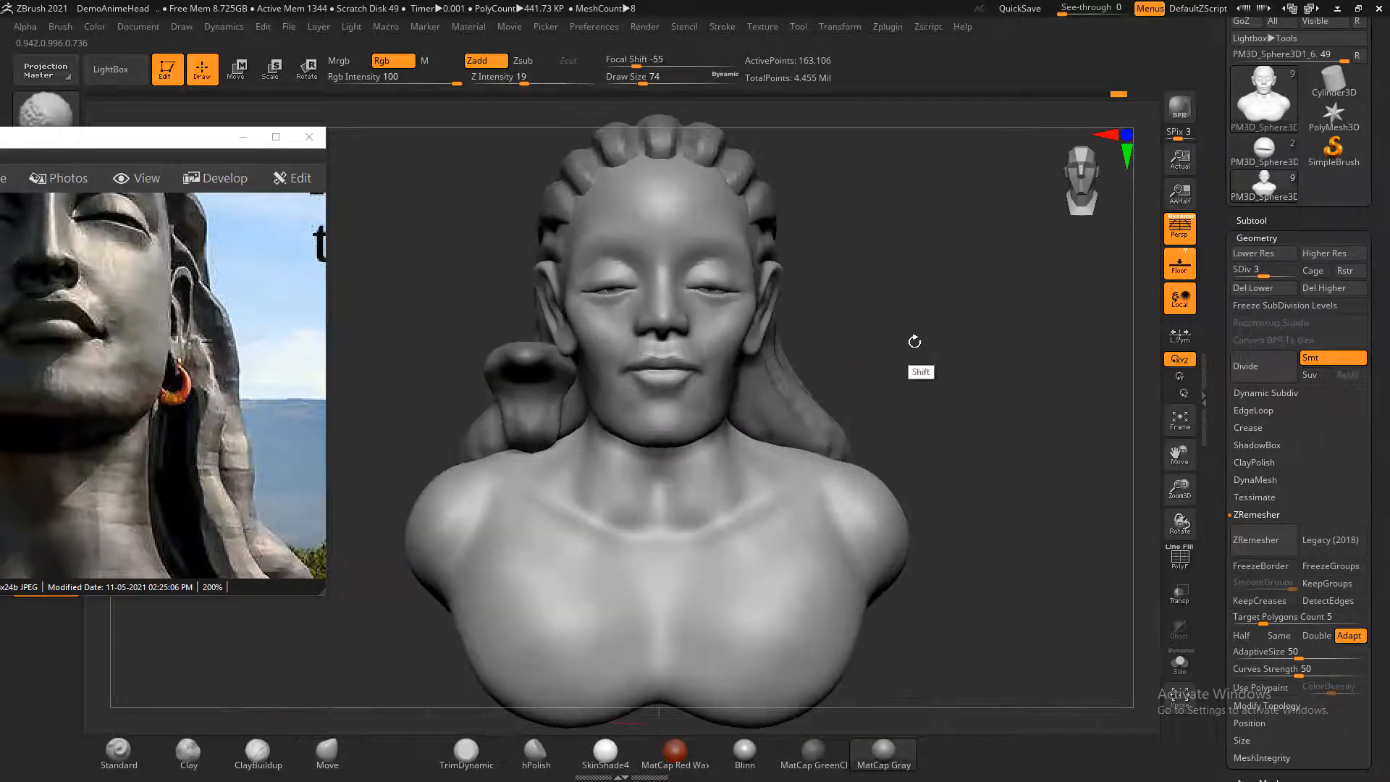
- Adjust the mouth corners from the front with the Move brush at draw size 74
key(b)
key(m)
key(v)
scroll(934, 343, up, 5)
scroll(904, 362, up, 3)
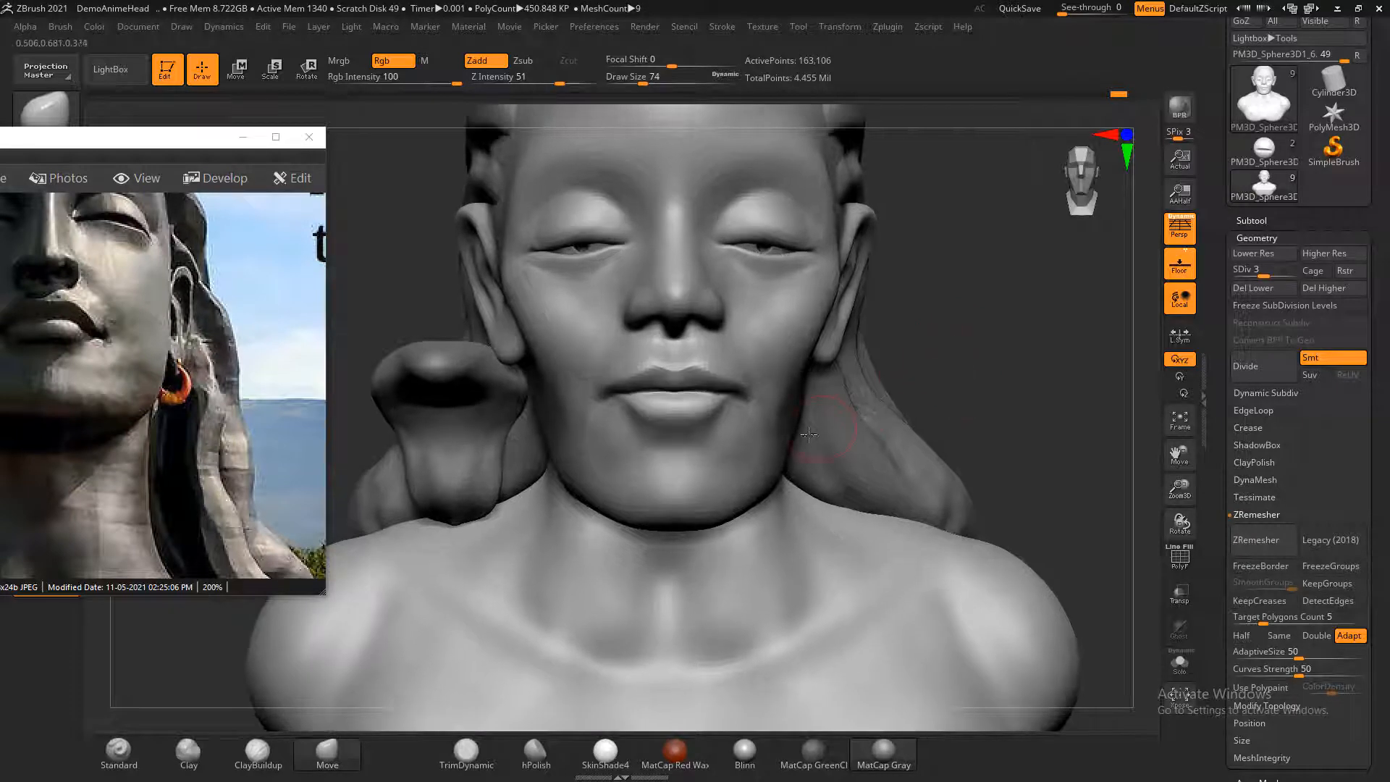
drag(707, 412, 641, 413)
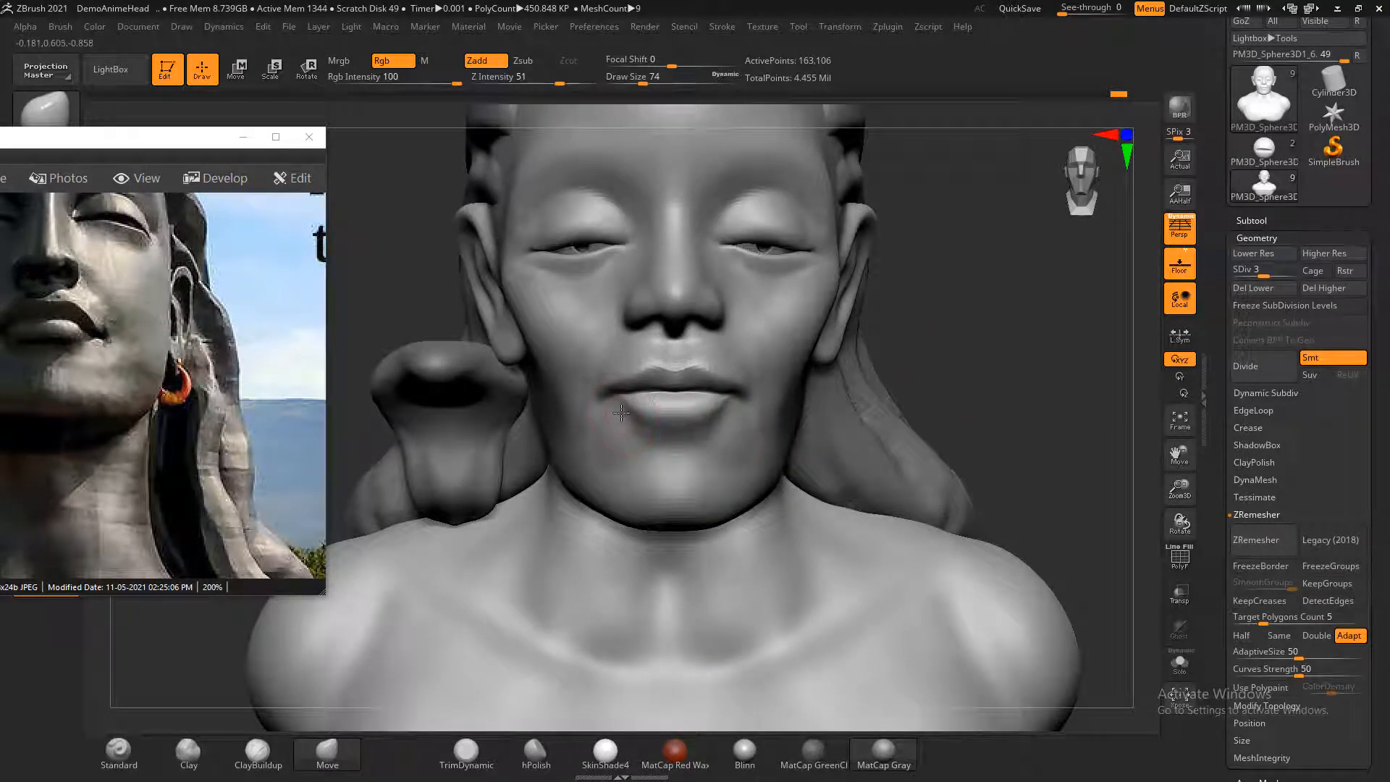
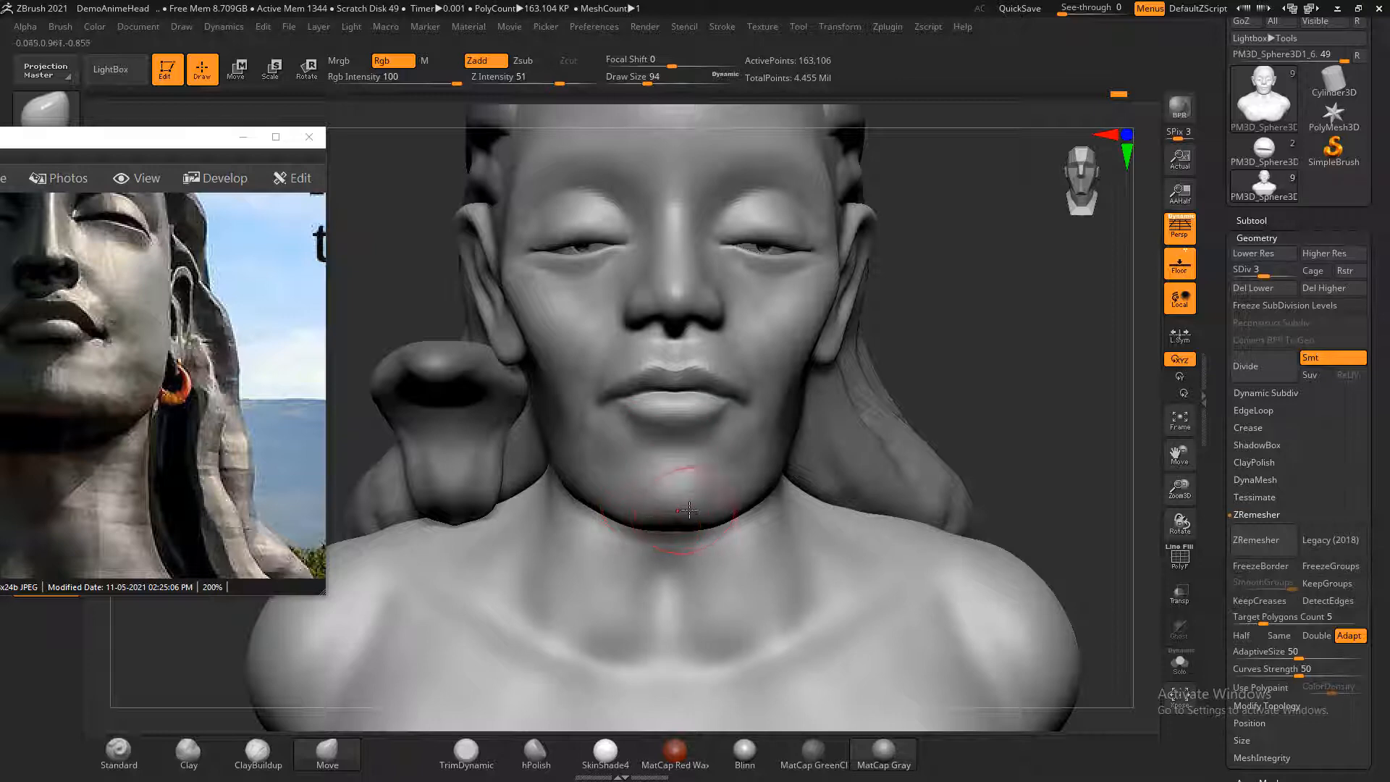
- Turn on transparency to show the skull inside, and adjust the lip profile from the side with the Move brush at draw size 118
mouse_move(915, 381)
mouse_down()
mouse_move(992, 382)
mouse_move(1072, 539)
mouse_up()
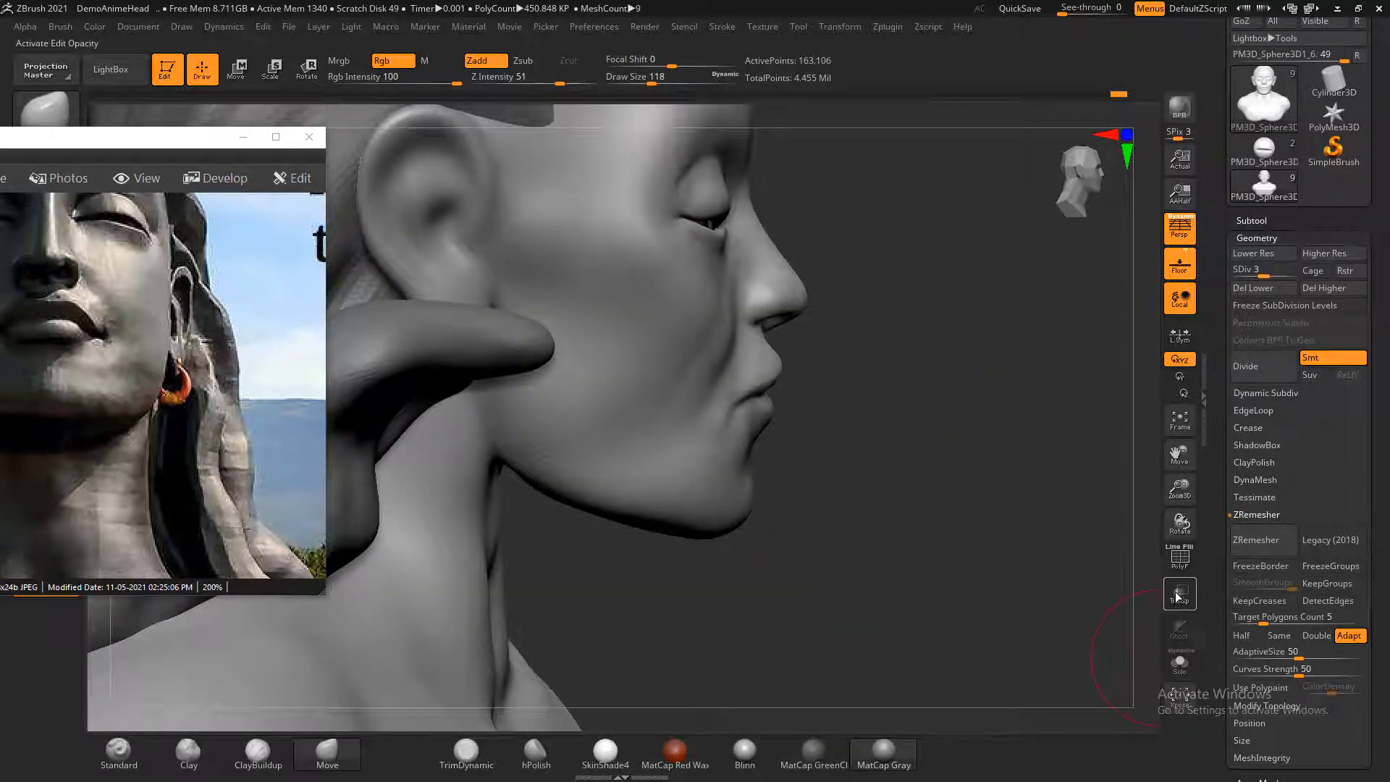
click(1178, 593)
drag(844, 543, 766, 431)
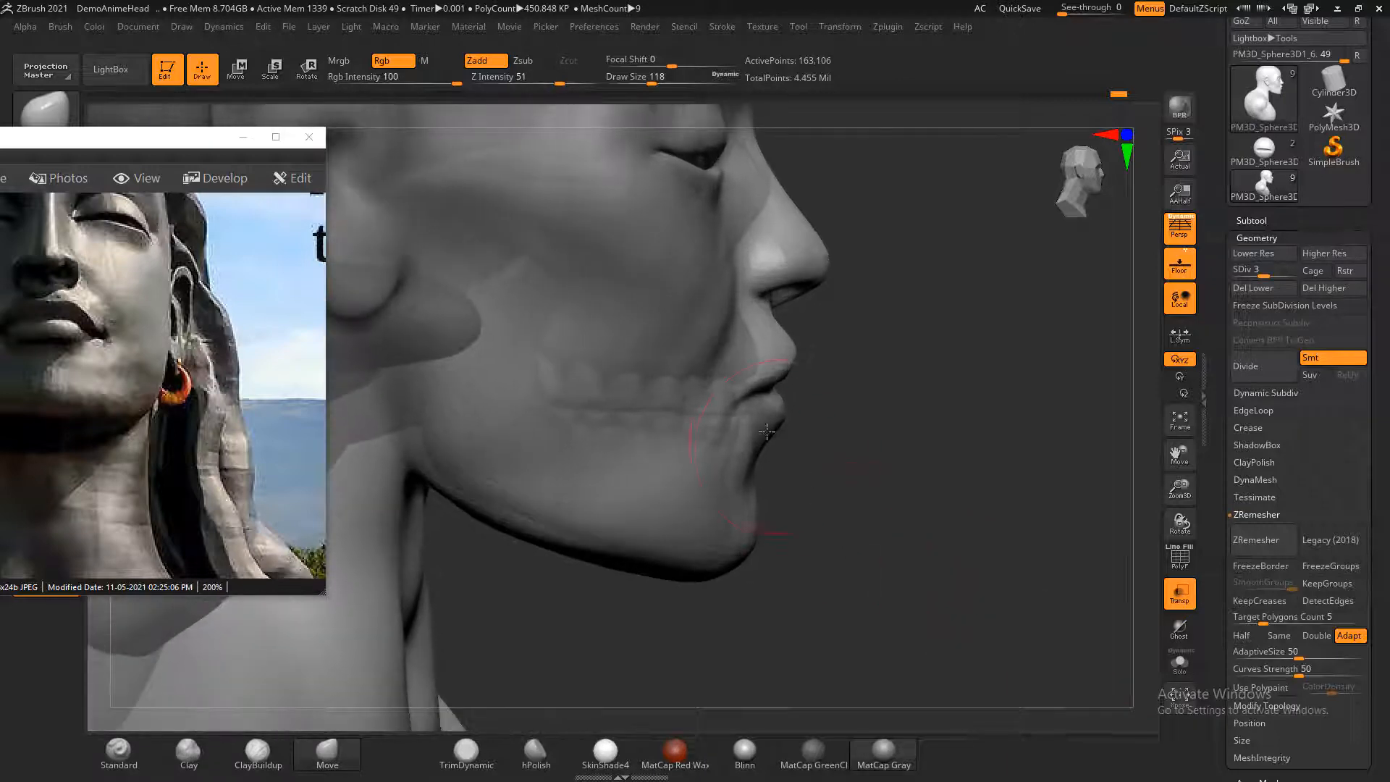
mouse_move(828, 379)
mouse_down()
mouse_move(828, 412)
mouse_move(801, 379)
mouse_move(865, 388)
mouse_move(815, 382)
mouse_move(927, 363)
mouse_move(1039, 316)
mouse_move(764, 438)
mouse_up()
- Reshape the mouth corners, upper lip and base of the nose from the front with the Move brush at draw size 134
drag(624, 384, 488, 431)
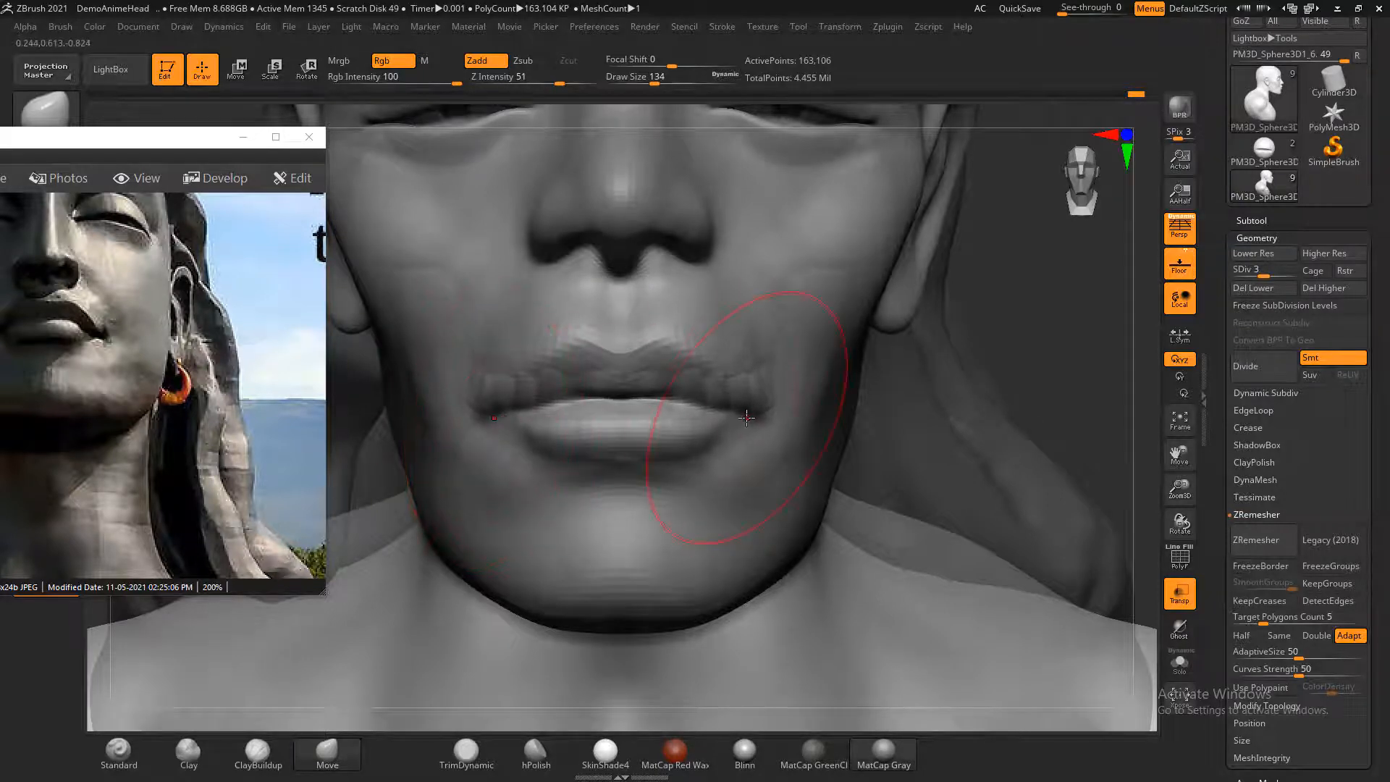
drag(746, 417, 748, 425)
drag(593, 374, 587, 358)
drag(615, 279, 612, 286)
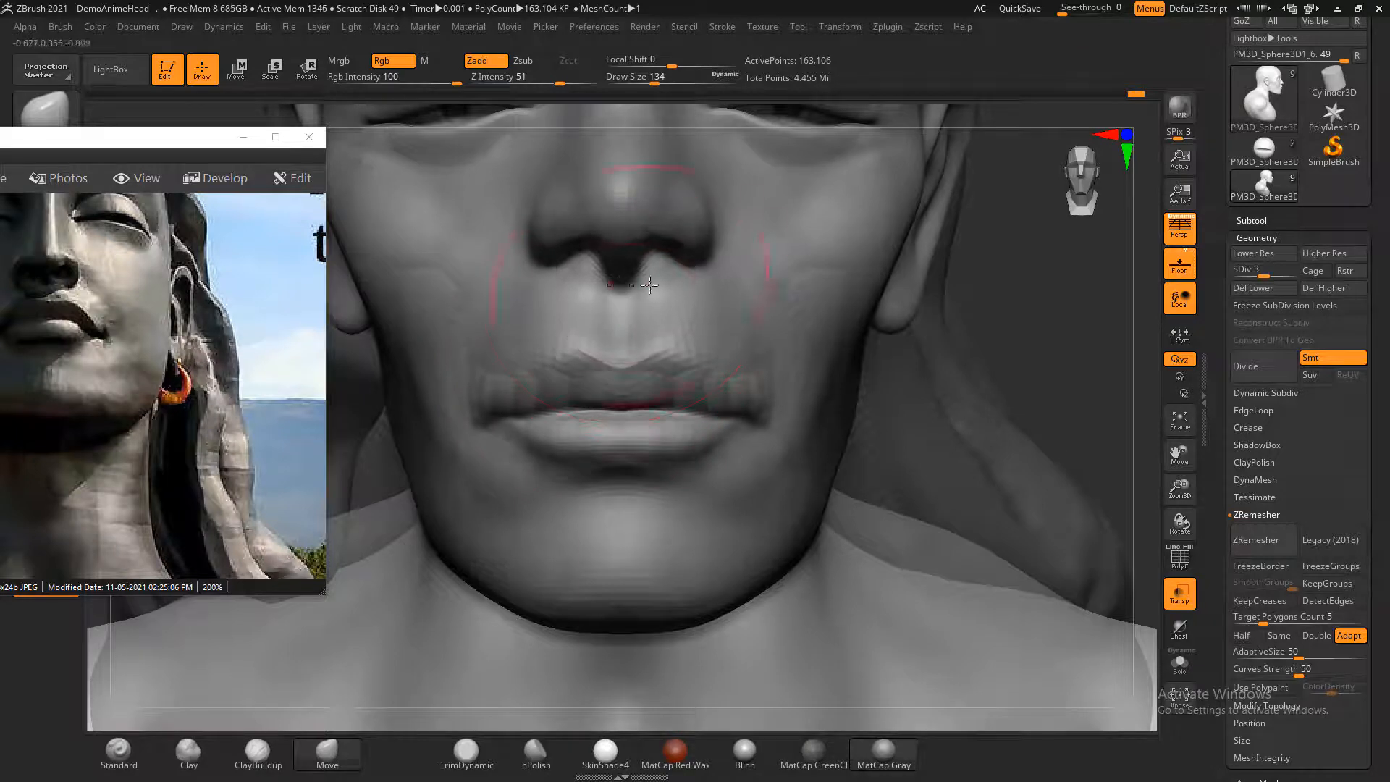
alt+drag(1043, 305, 1050, 380)
drag(578, 330, 578, 341)
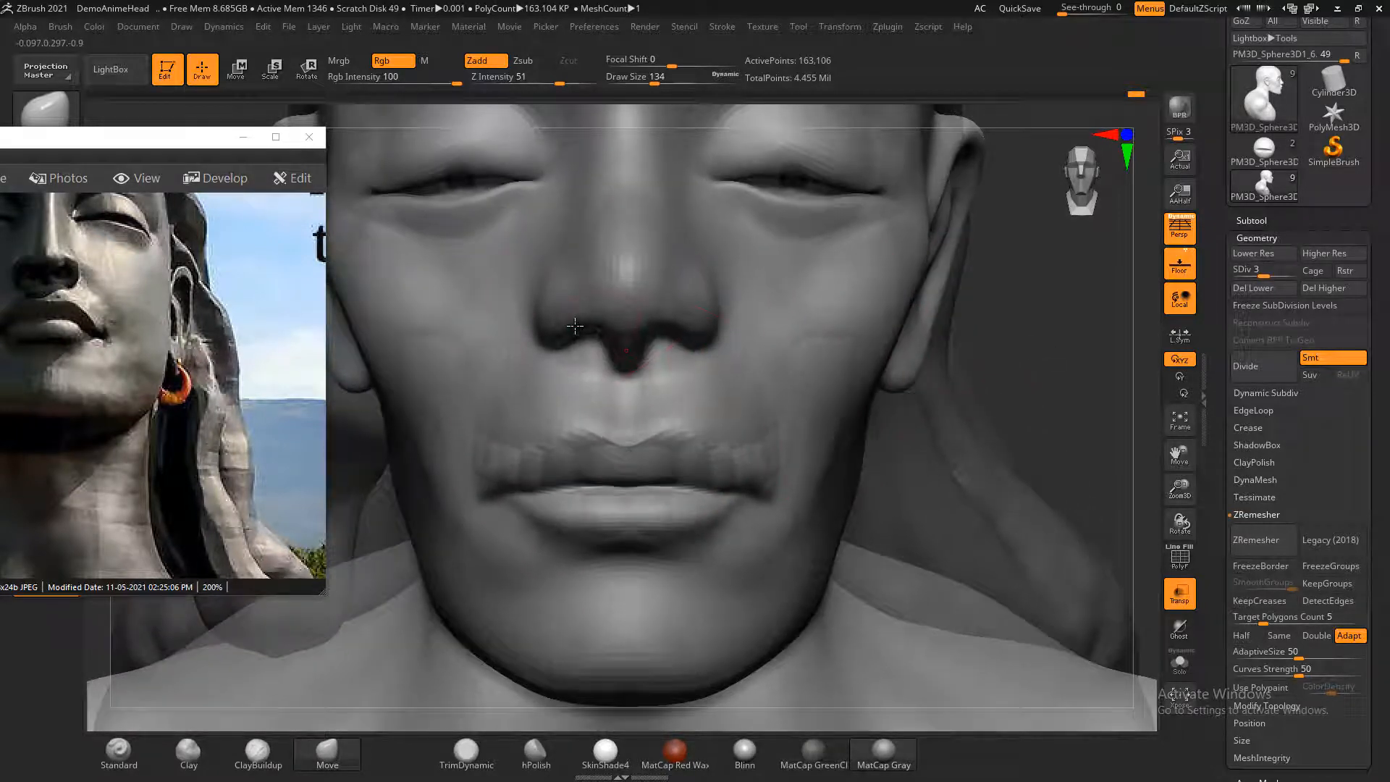
- Pull the nose tip forward and reshape the nostril and underside in profile with the Move brush at draw sizes 134 and 118
mouse_move(1031, 361)
mouse_down()
mouse_move(1045, 388)
mouse_move(808, 399)
mouse_up()
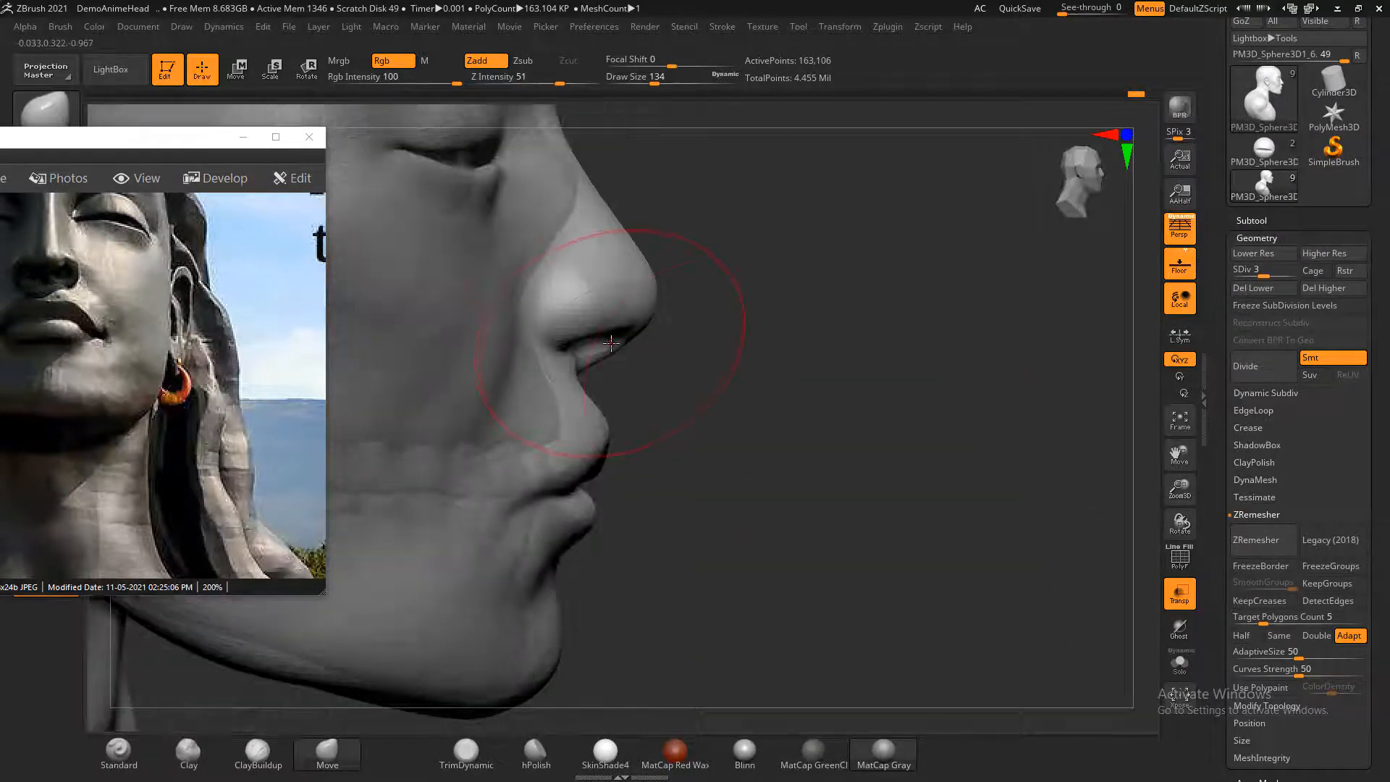
drag(610, 343, 619, 348)
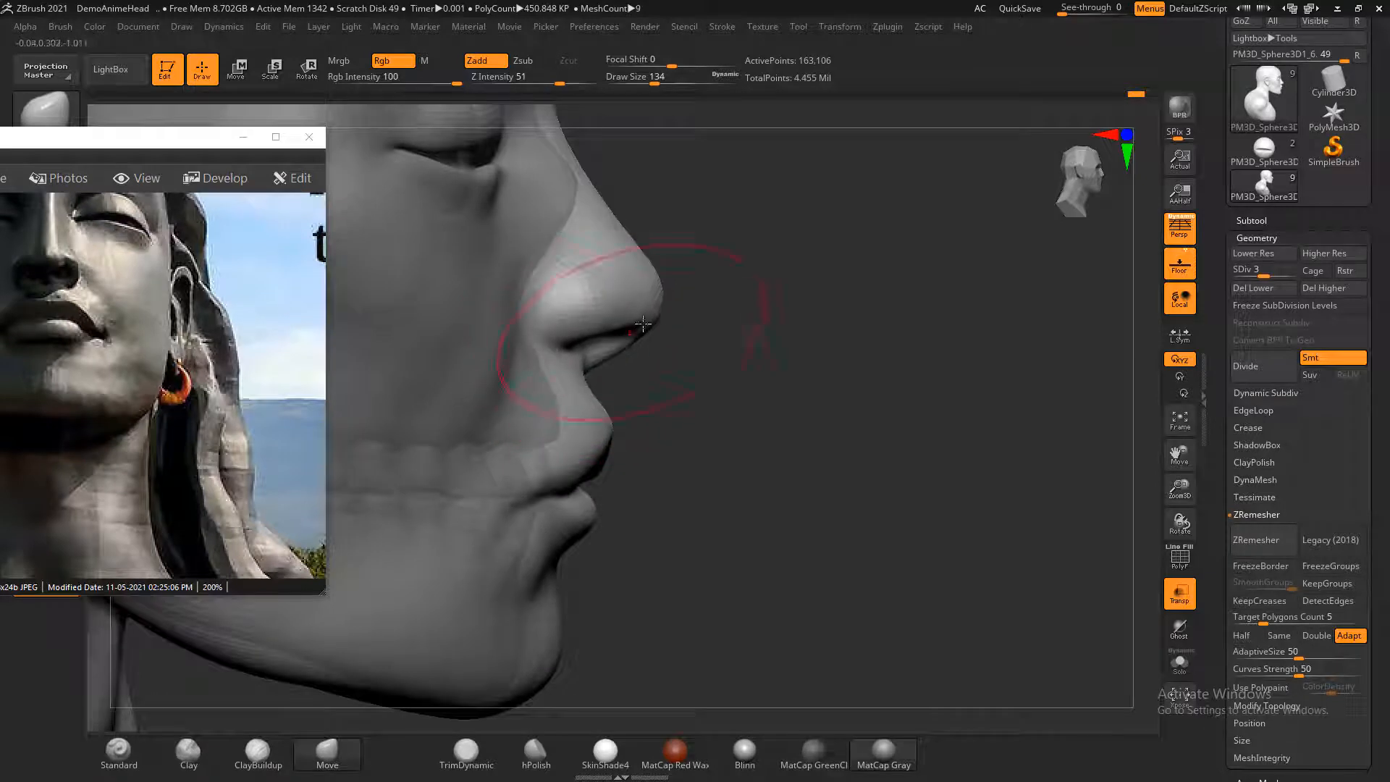
key(bracketleft)
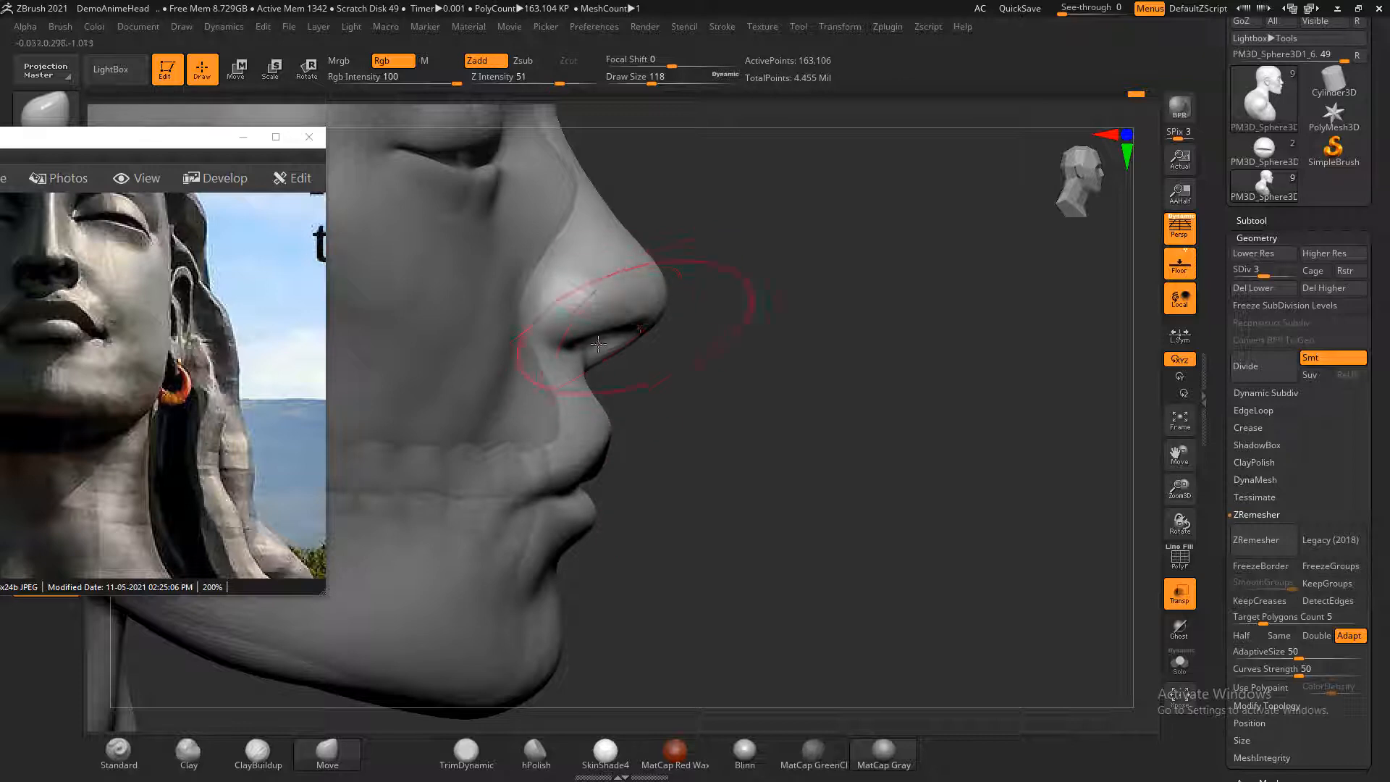
drag(547, 340, 553, 312)
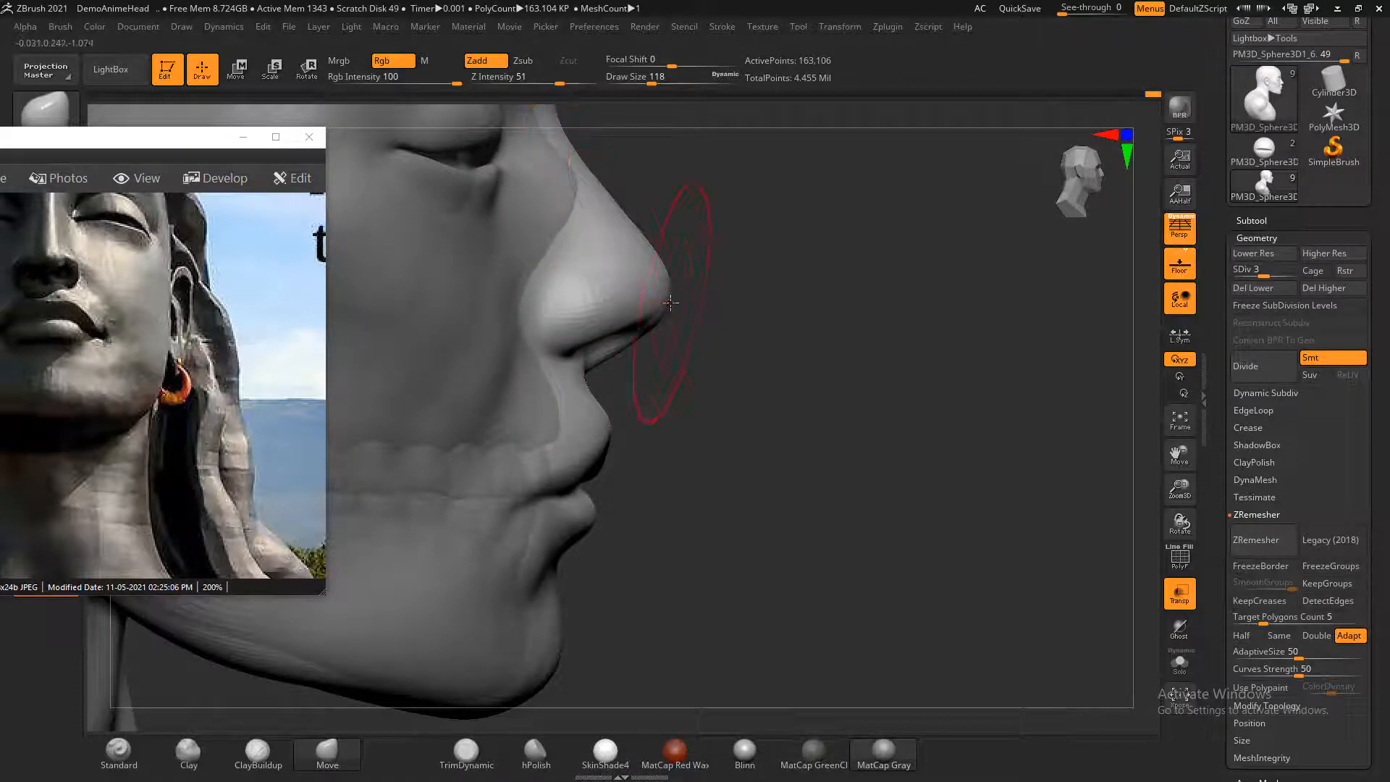
drag(617, 353, 615, 351)
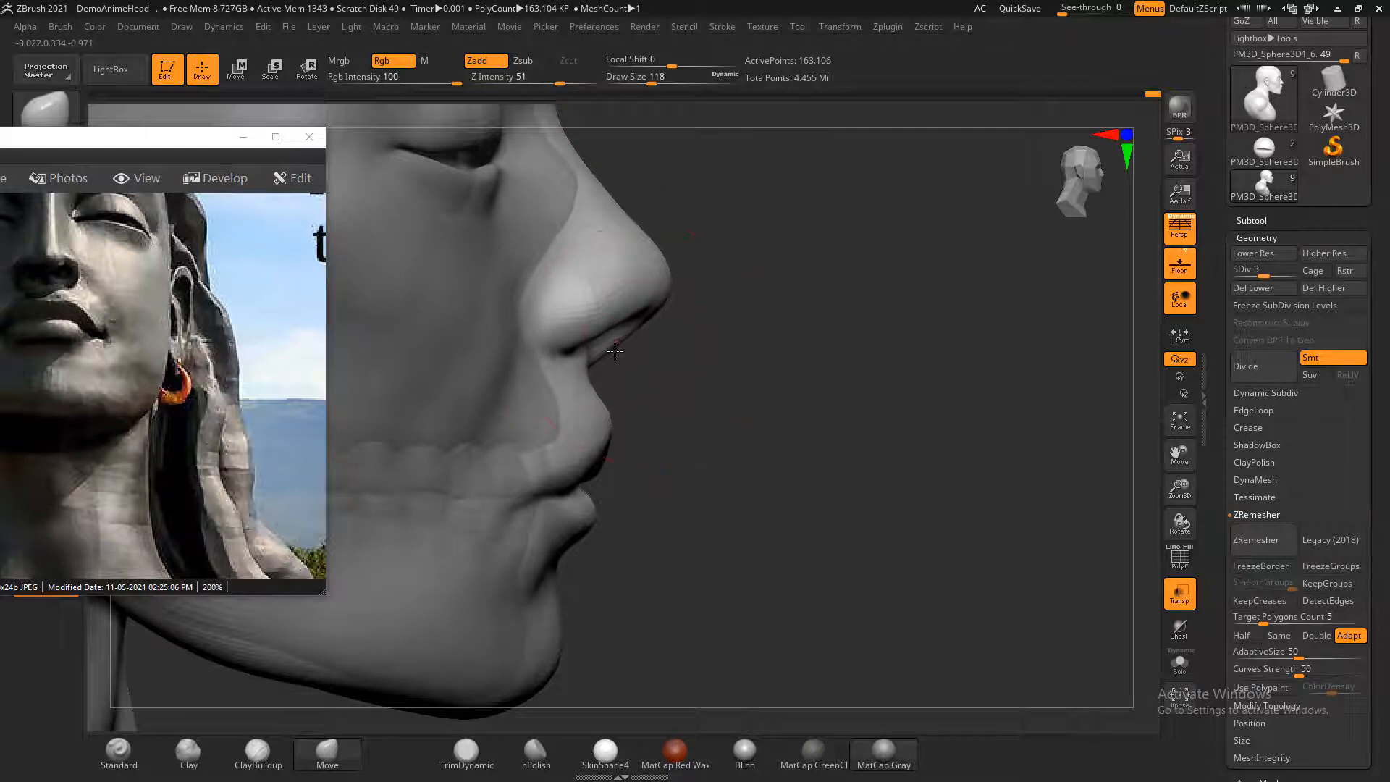
- Push the mouth corner back against the teeth from the side with the Move brush at draw size 118
alt+drag(817, 337, 902, 505)
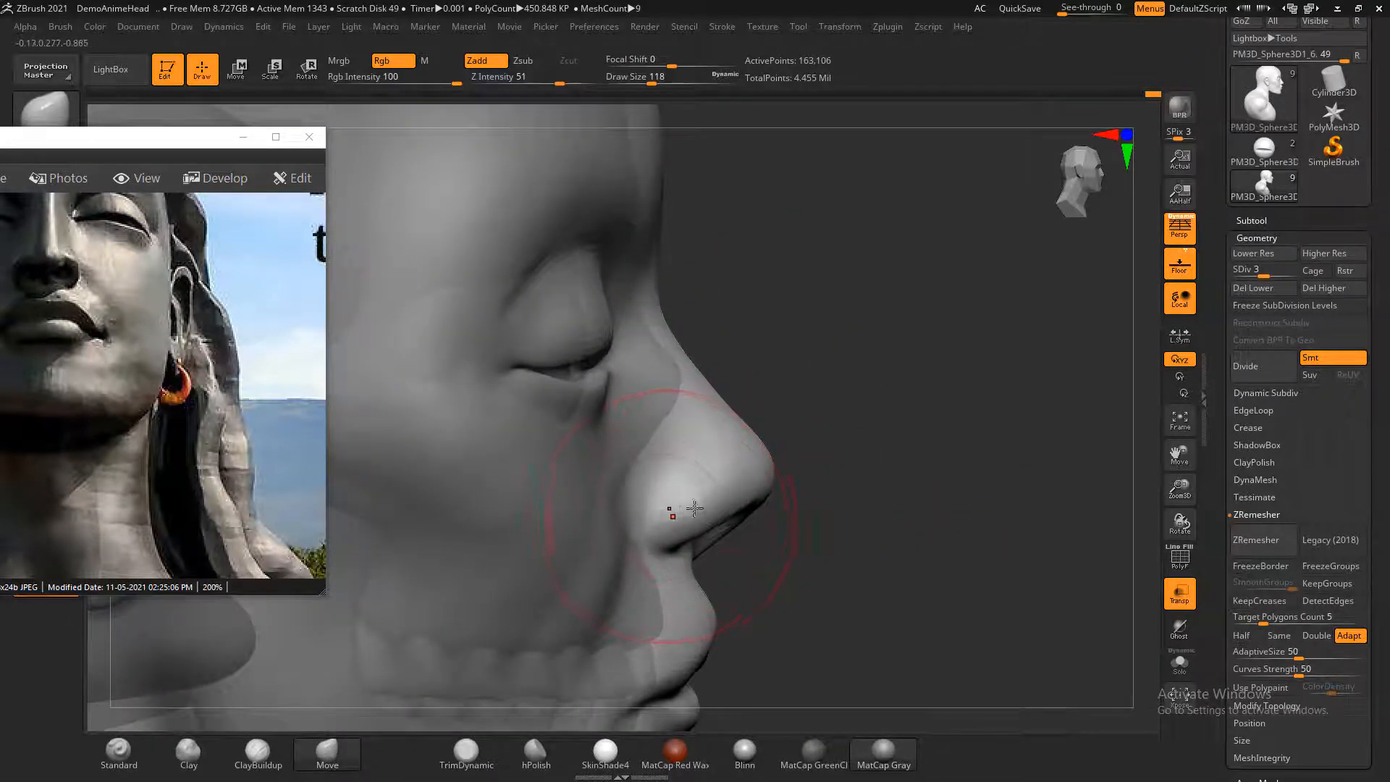
alt+drag(858, 572, 839, 495)
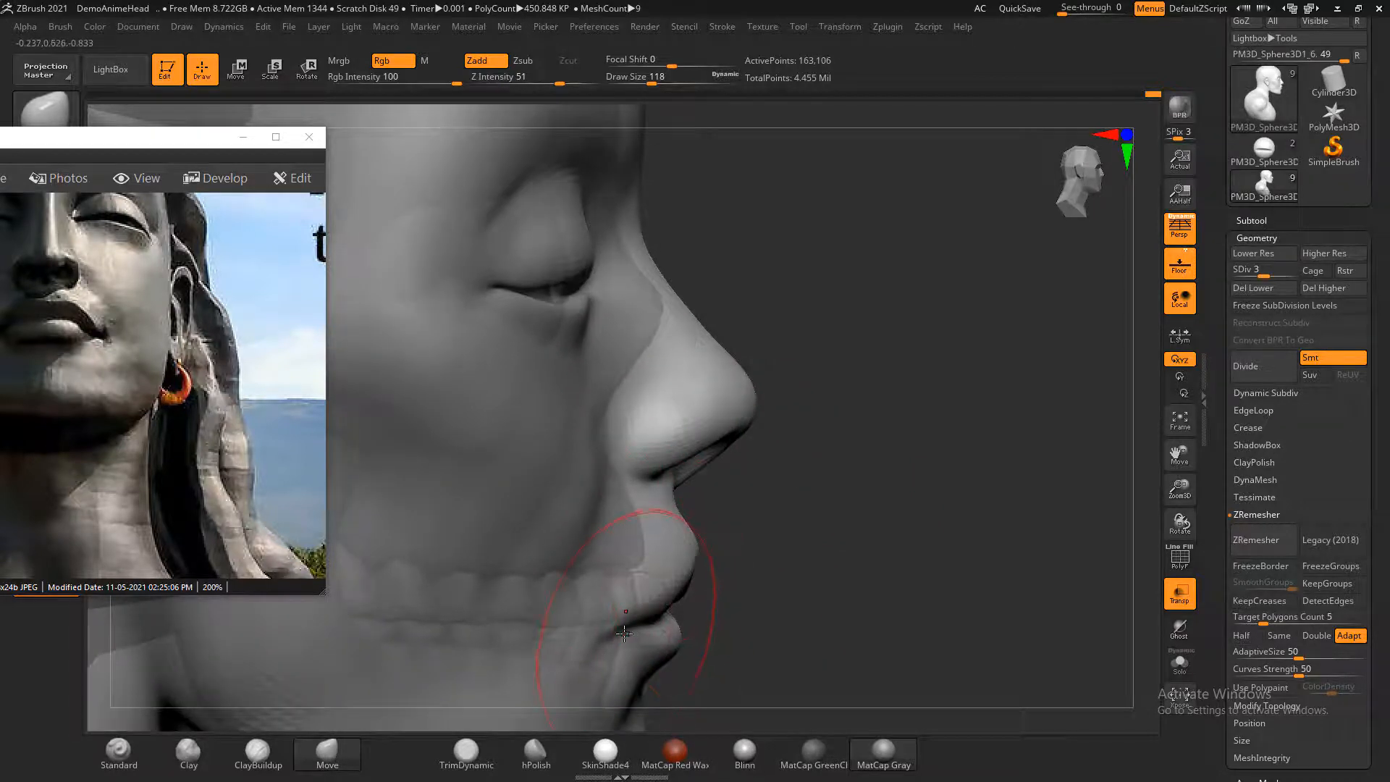
drag(624, 633, 595, 643)
mouse_move(930, 515)
mouse_down()
mouse_move(895, 522)
mouse_move(909, 553)
mouse_move(667, 450)
mouse_up()
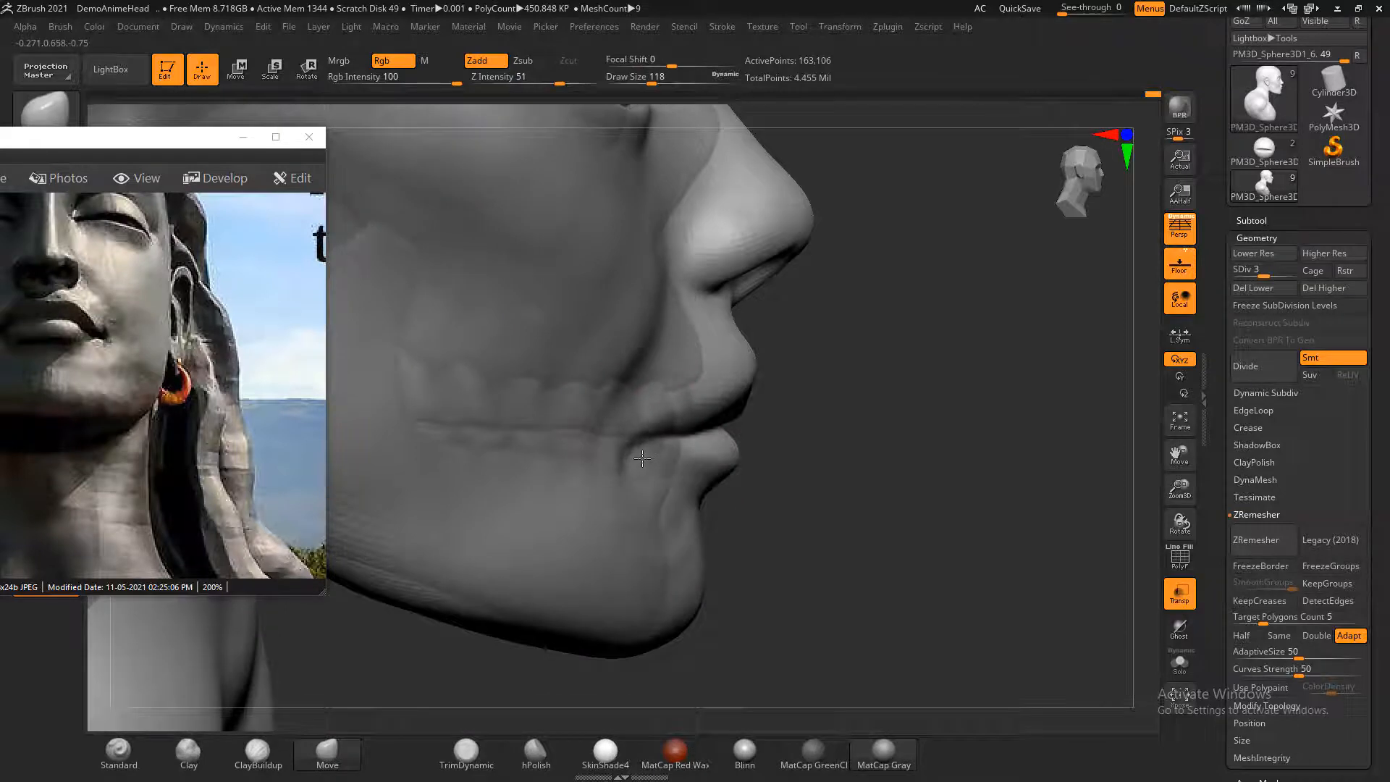
drag(931, 403, 532, 522)
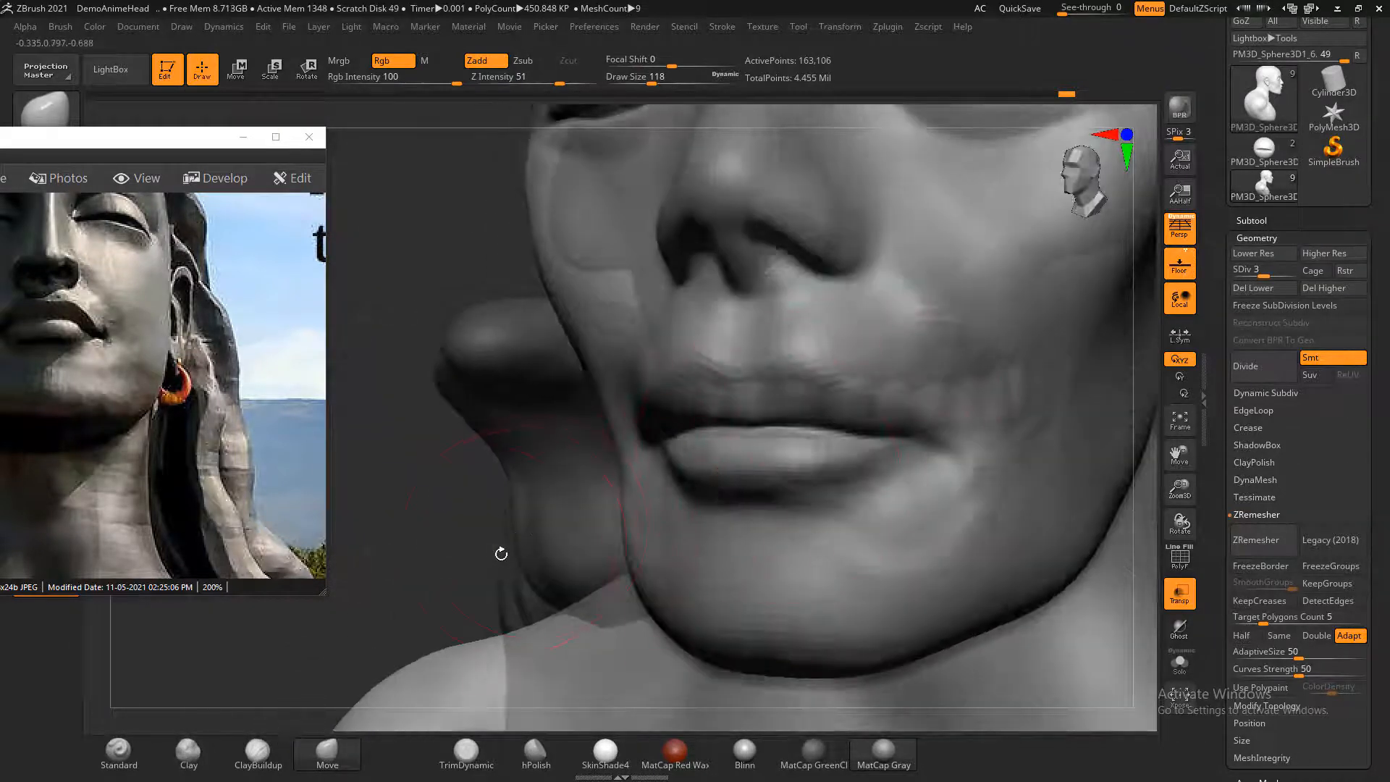
- Turn off transparency and adjust the lower lip area in profile with the Move brush at draw size 90
shift+drag(451, 543, 450, 546)
click(1167, 603)
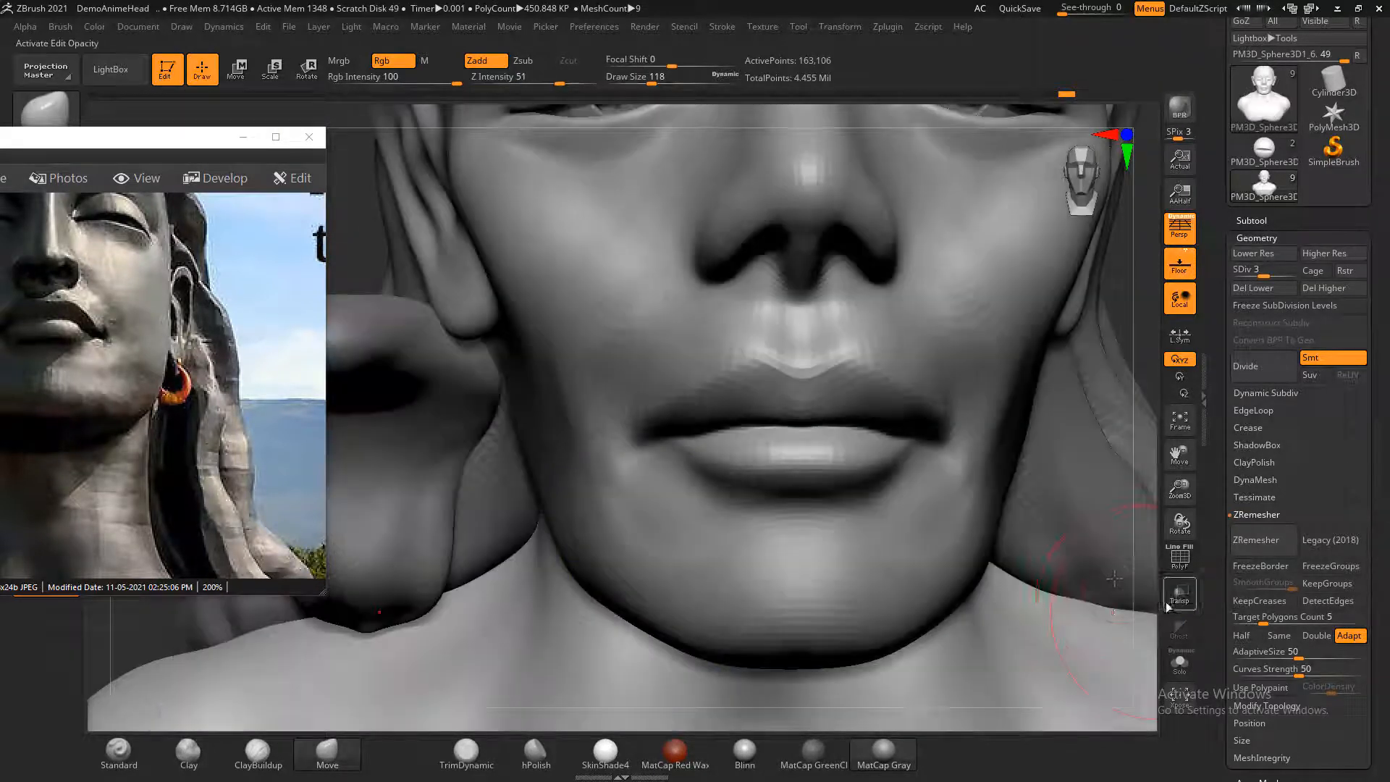
key(f)
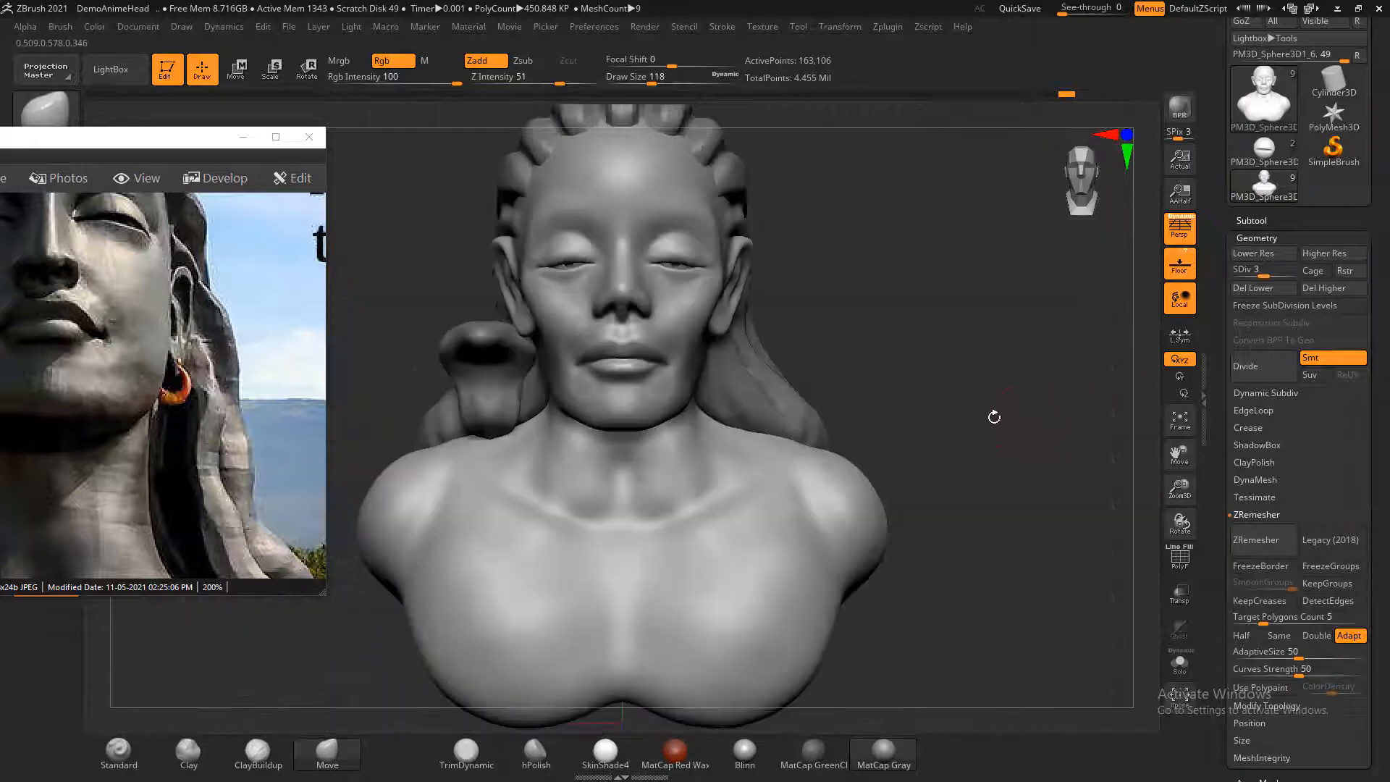
mouse_move(992, 412)
mouse_down()
mouse_move(1024, 465)
mouse_move(1008, 434)
mouse_move(1049, 432)
mouse_move(975, 396)
mouse_up()
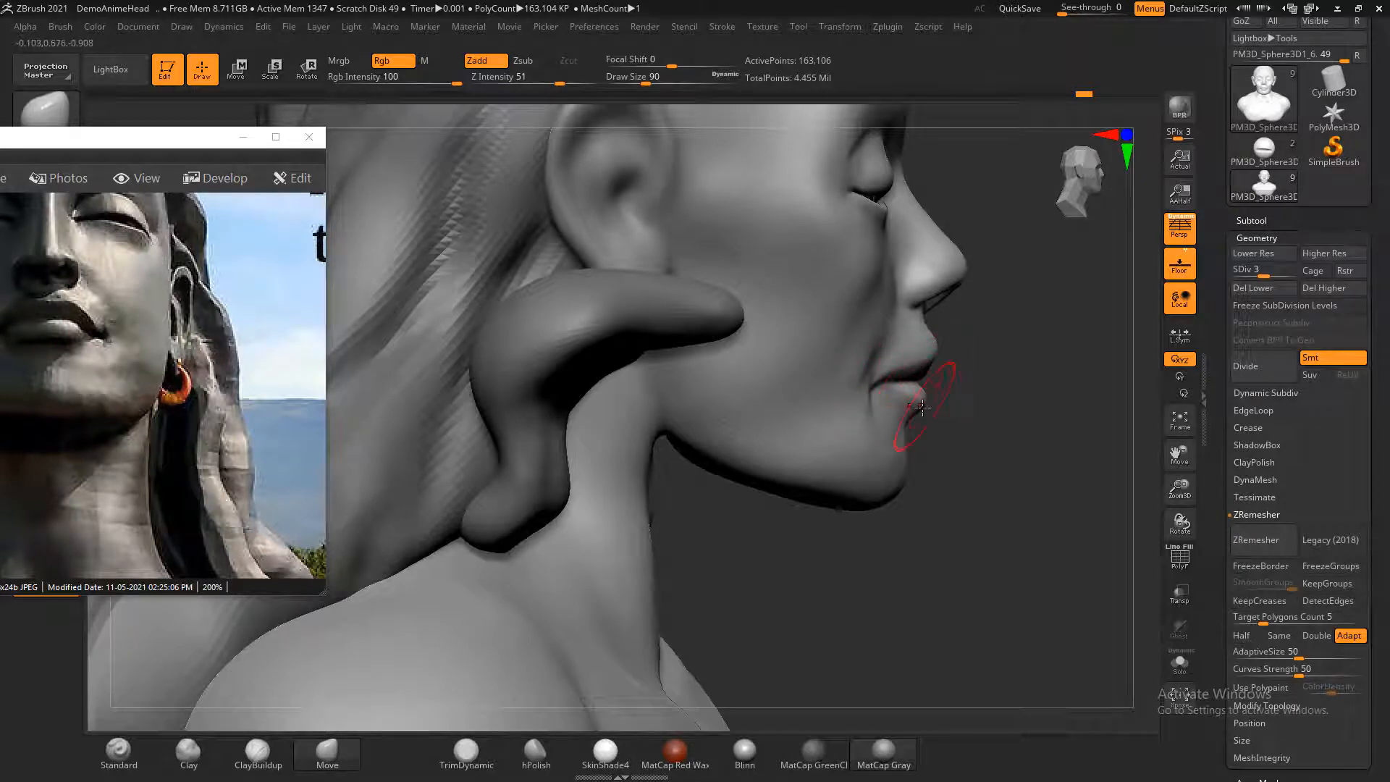
- Check the lower face from the front, below and side, and adjust the mouth corner with the Move brush at draw size 90
mouse_move(910, 388)
right_down()
mouse_move(999, 364)
mouse_move(898, 400)
right_up()
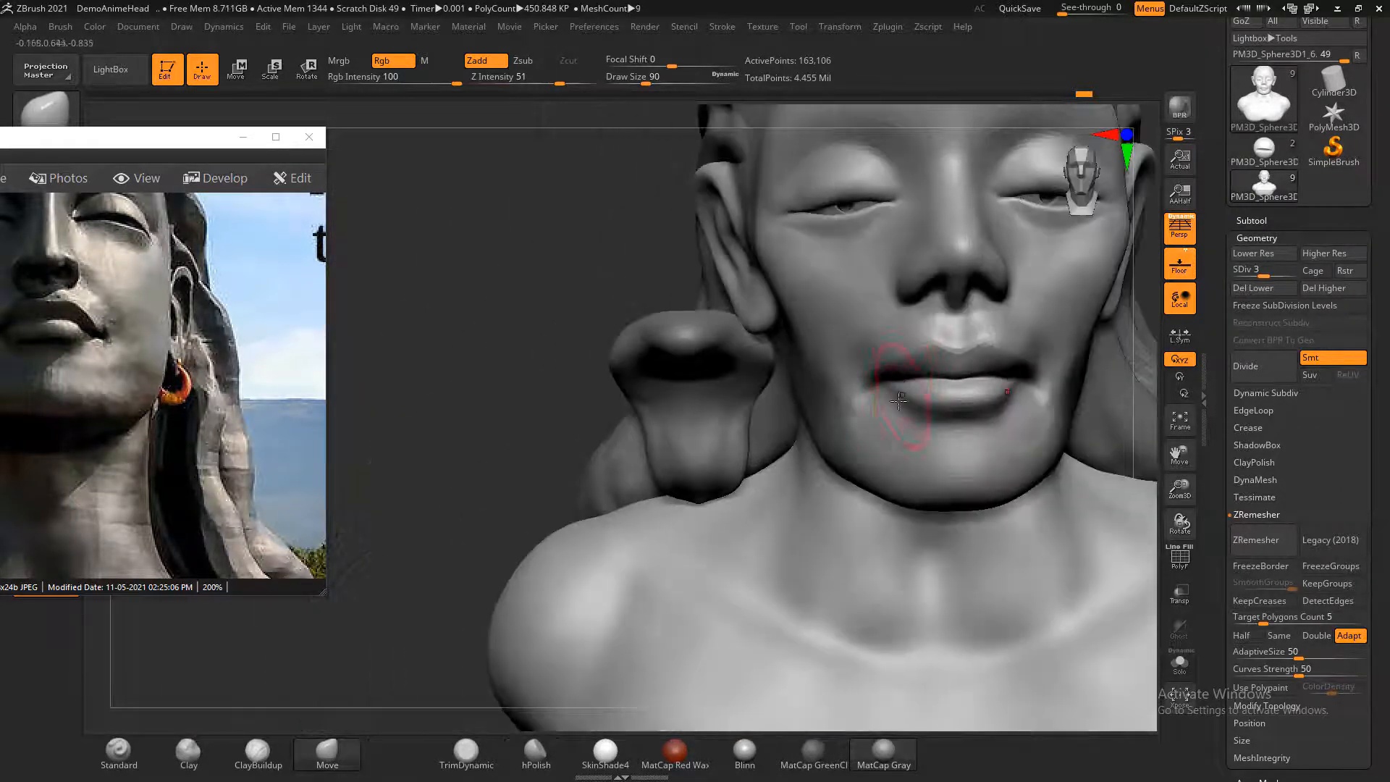
mouse_move(619, 461)
right_down()
mouse_move(536, 261)
mouse_move(589, 359)
mouse_move(528, 393)
mouse_move(794, 401)
right_up()
mouse_move(970, 340)
right_down()
mouse_move(999, 285)
mouse_move(1066, 272)
mouse_move(806, 341)
right_up()
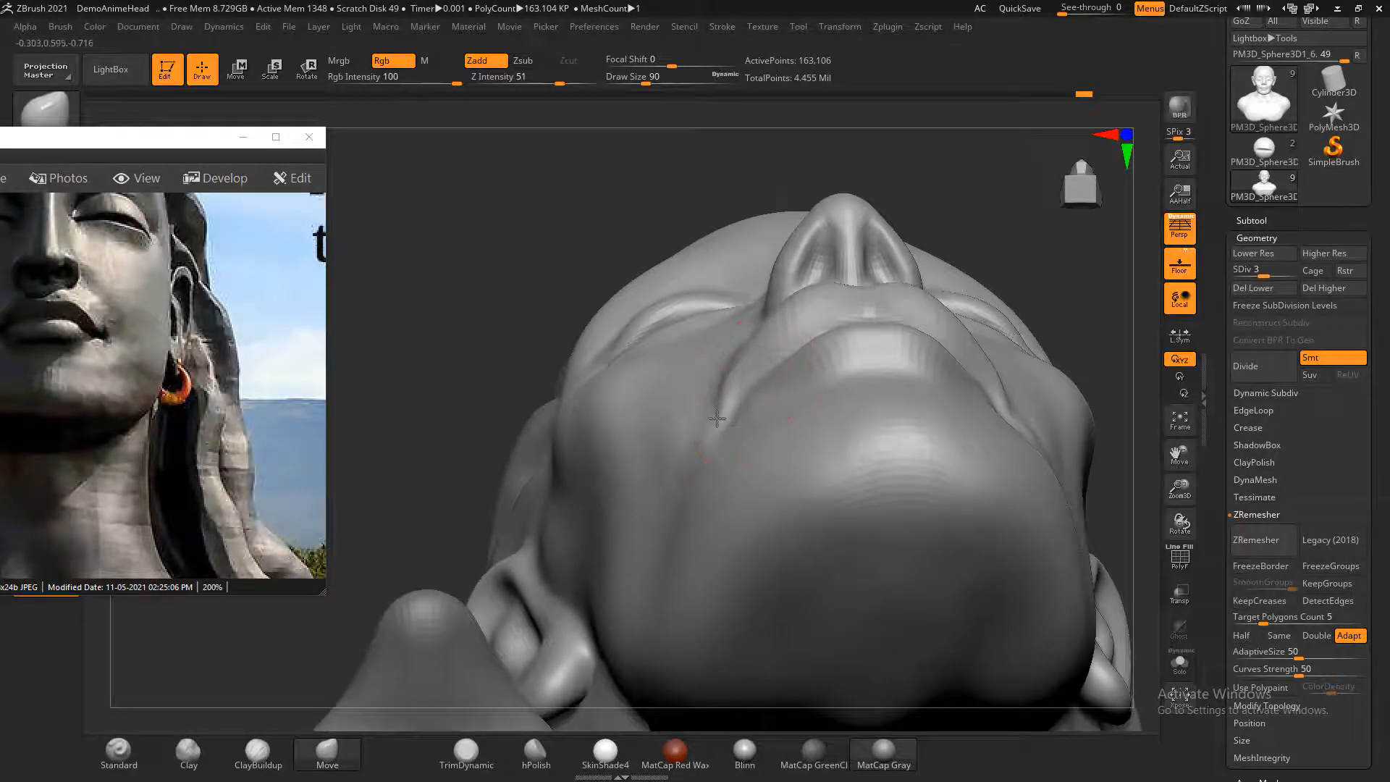
mouse_move(788, 362)
right_down()
mouse_move(984, 229)
mouse_move(1011, 375)
right_up()
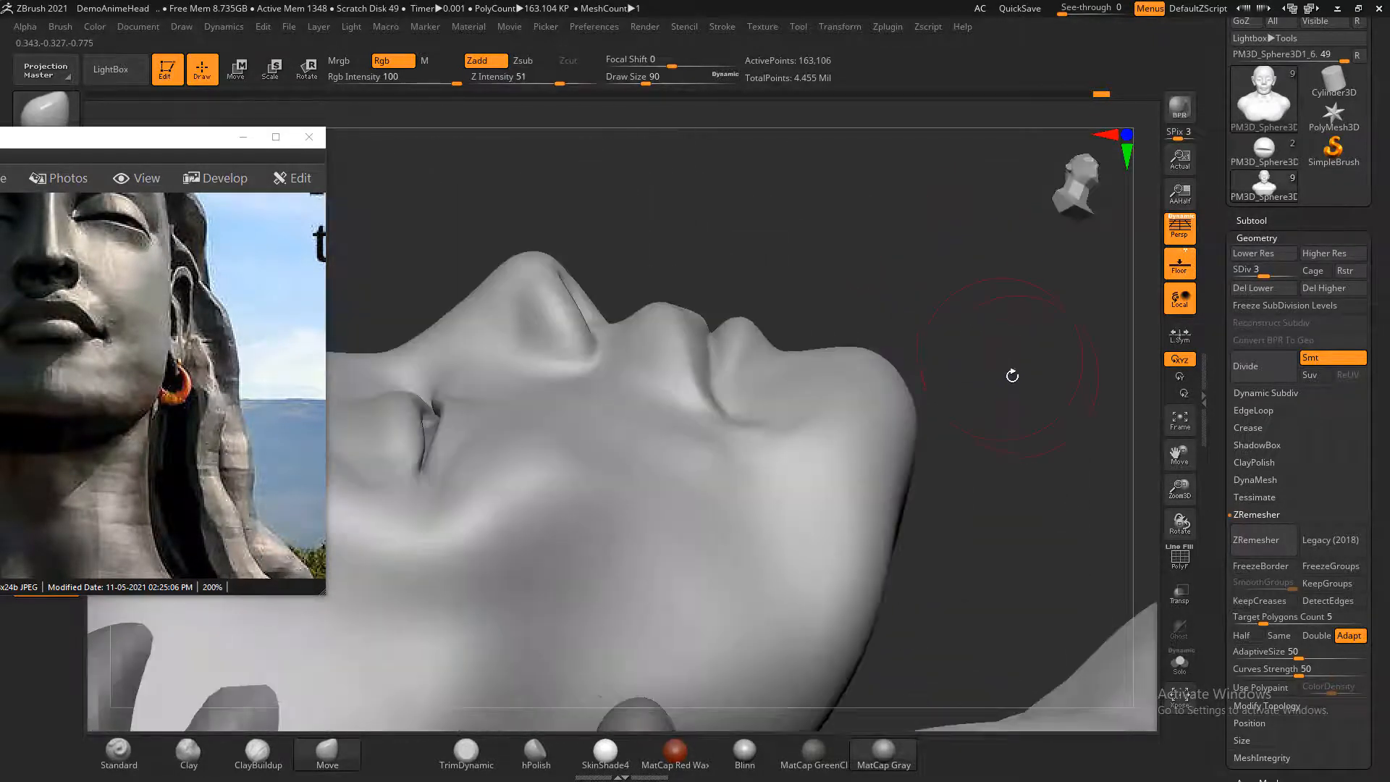
mouse_move(931, 339)
right_down()
mouse_move(1033, 322)
mouse_move(952, 263)
right_up()
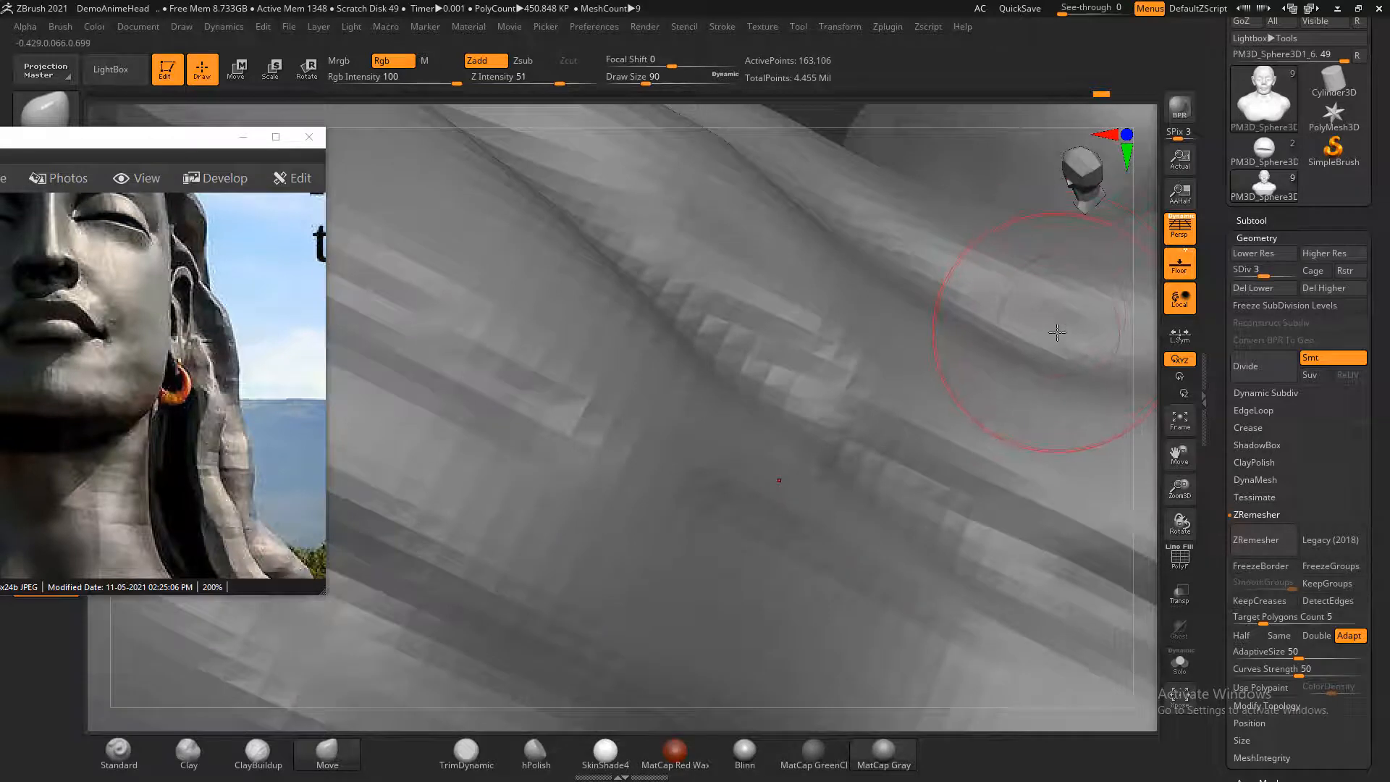
mouse_move(1057, 340)
right_down()
mouse_move(1061, 385)
mouse_move(1105, 328)
mouse_move(1101, 506)
mouse_move(816, 576)
mouse_move(630, 456)
mouse_move(596, 528)
mouse_move(638, 513)
right_up()
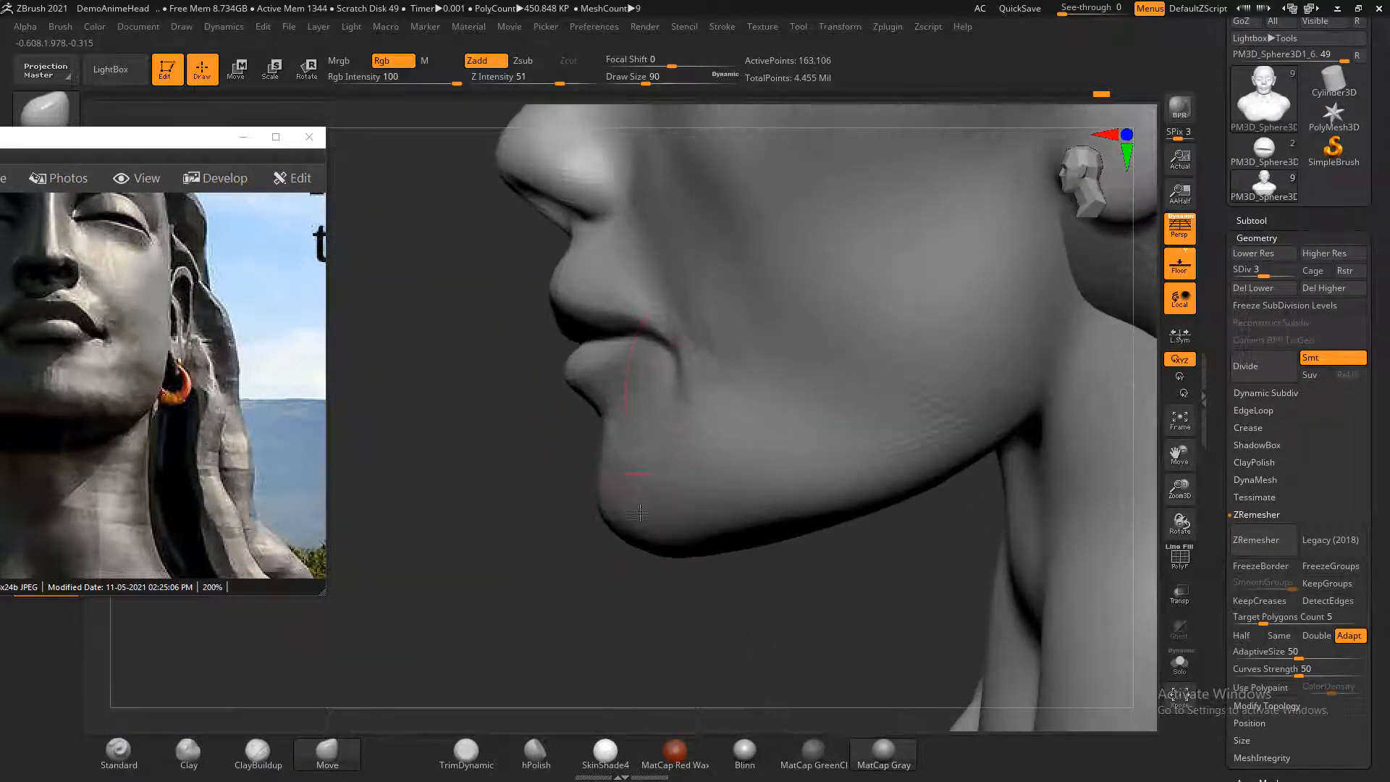
drag(663, 349, 661, 339)
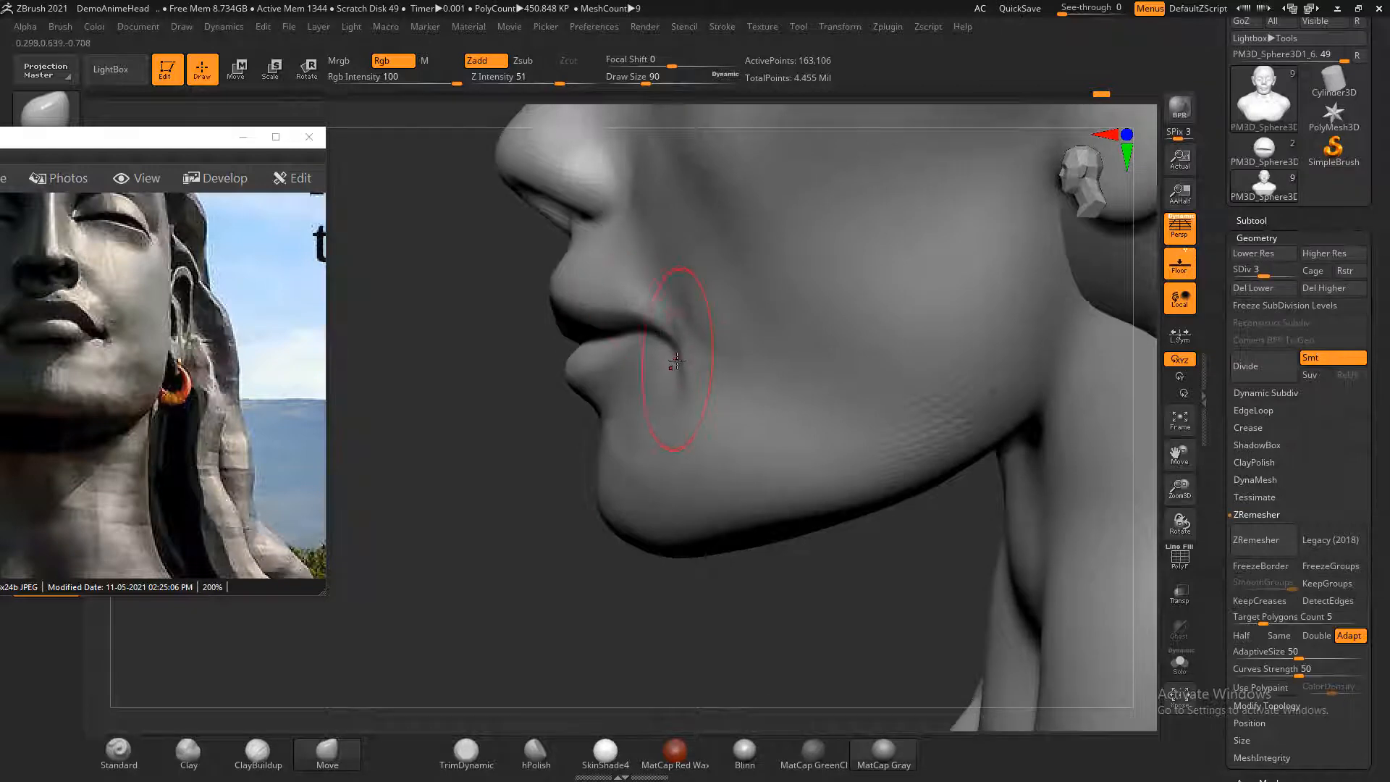
- With transparency enabled, reshape the area under the nose and the mouth corner against the teeth, and restore the opaque display
click(1179, 595)
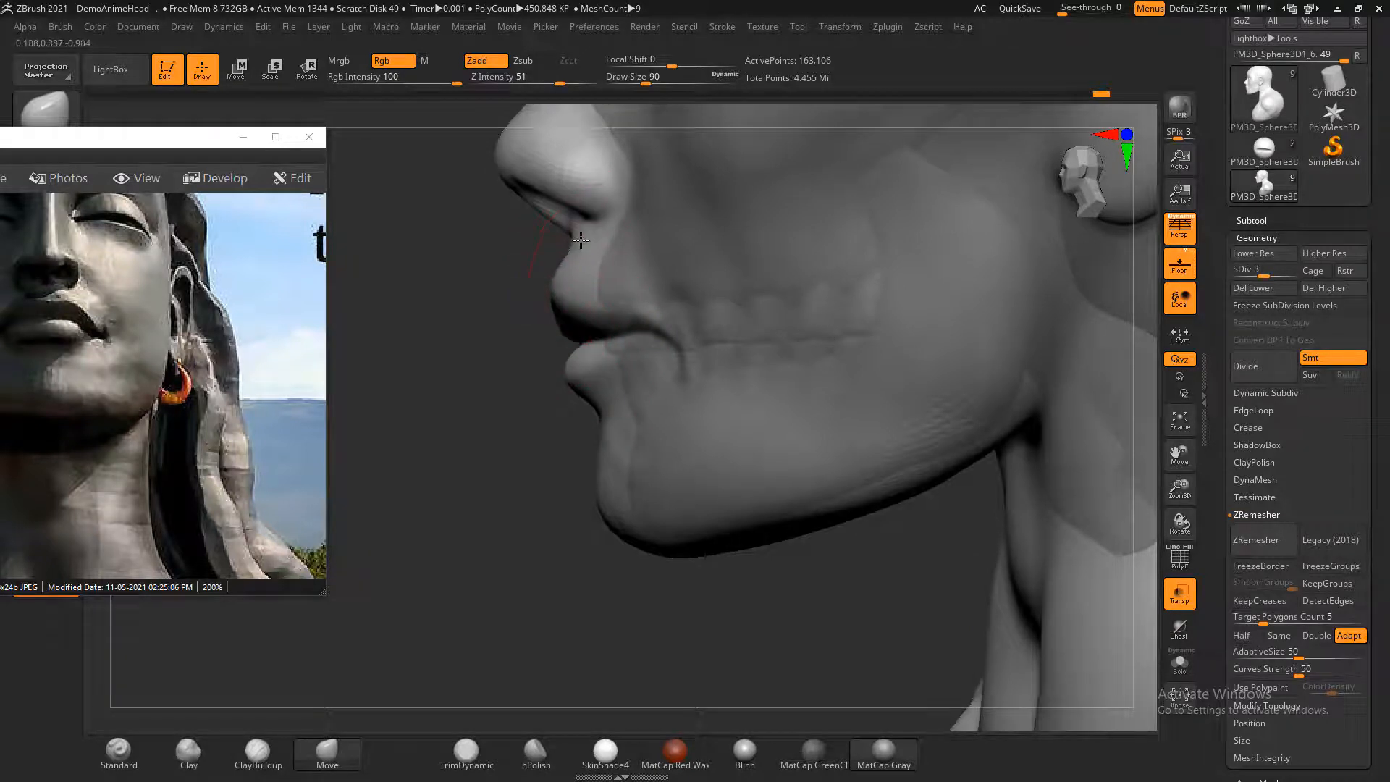
mouse_move(581, 240)
mouse_down()
mouse_move(587, 217)
mouse_move(585, 233)
mouse_move(608, 218)
mouse_up()
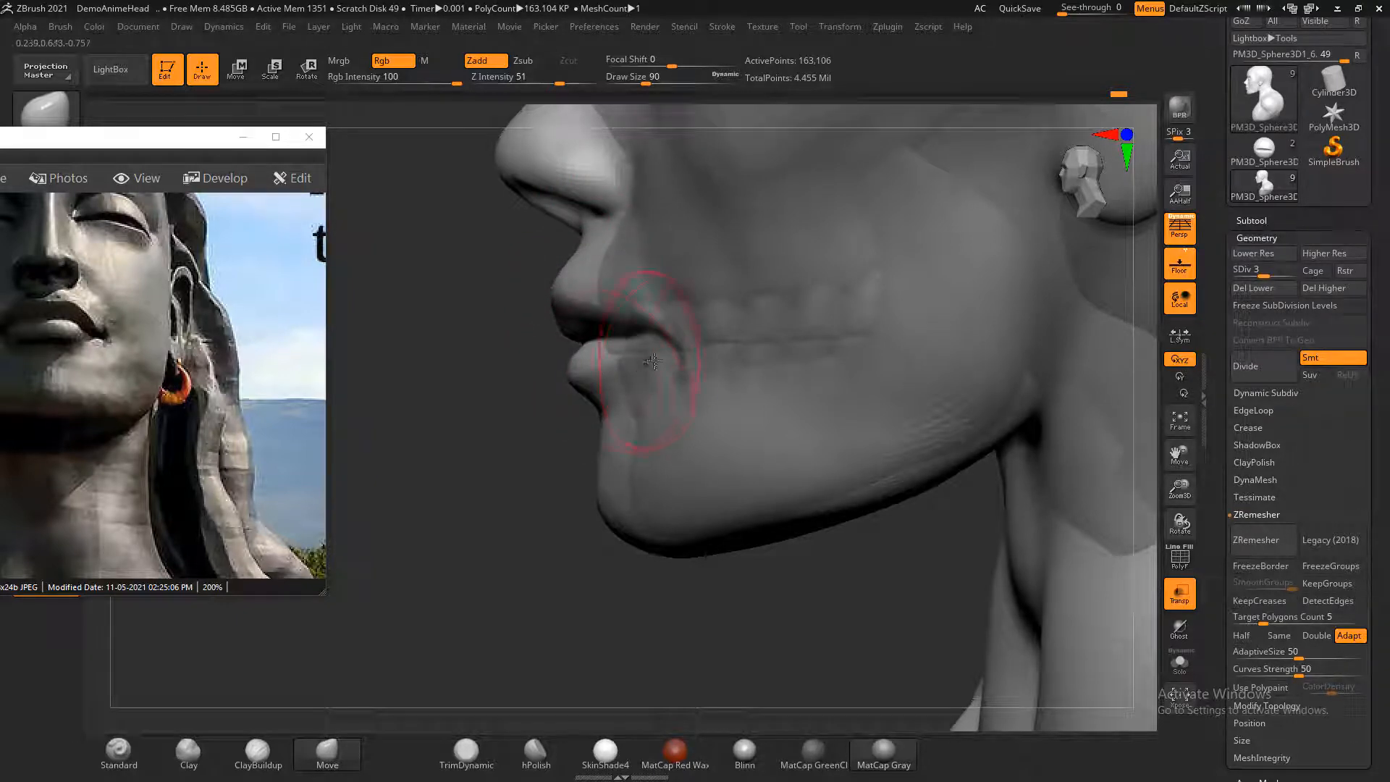
drag(666, 356, 678, 350)
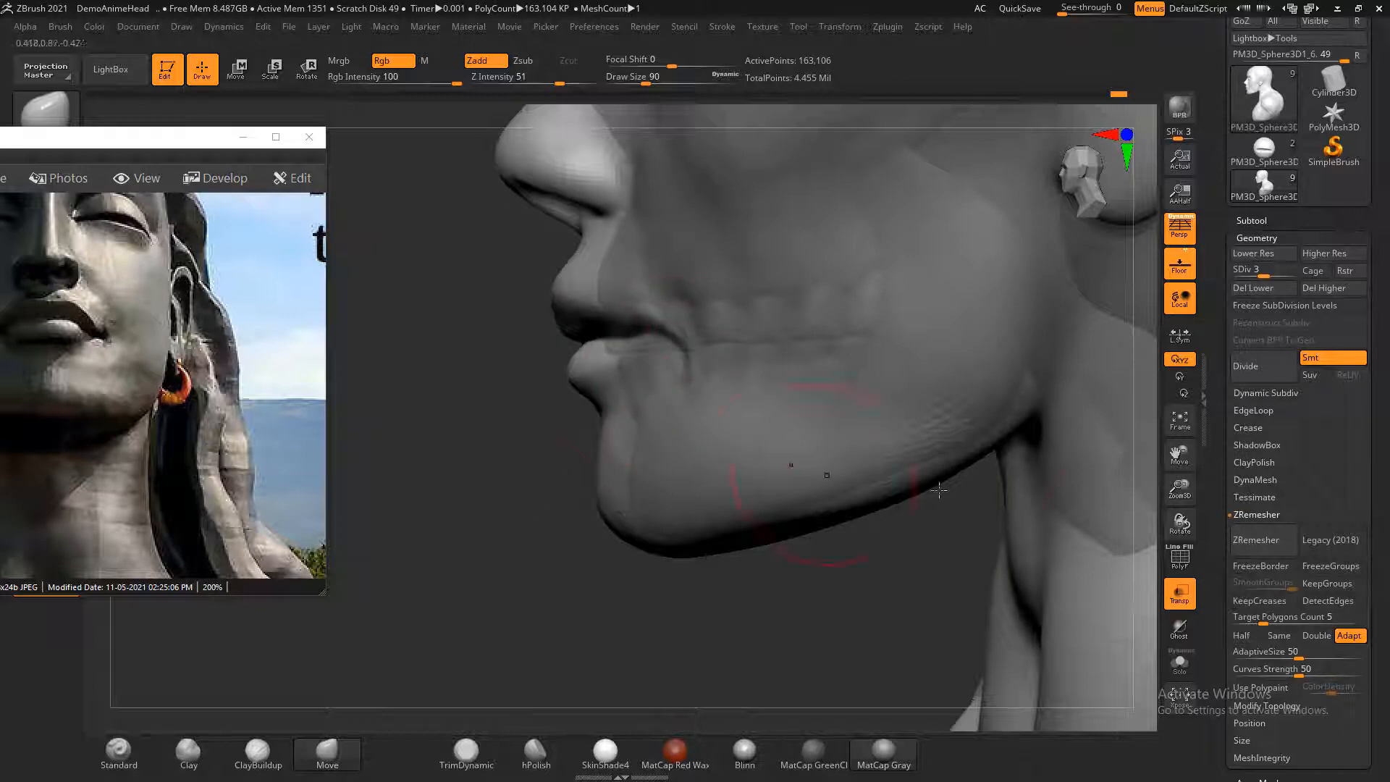
click(1179, 593)
- Smooth the folds below the mouth corners from the front at draw sizes 38 and 30
drag(536, 630, 993, 428)
alt+drag(995, 329, 1049, 352)
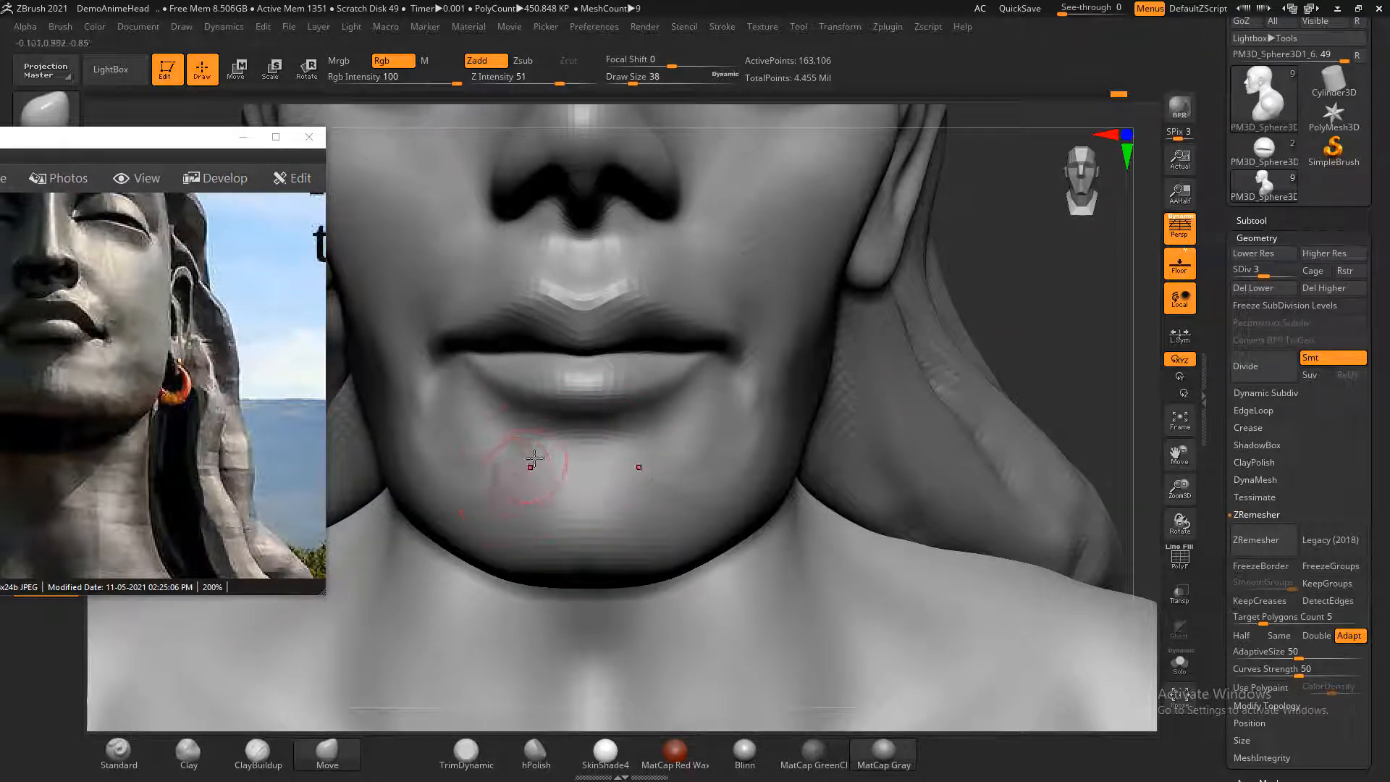
key(shift)
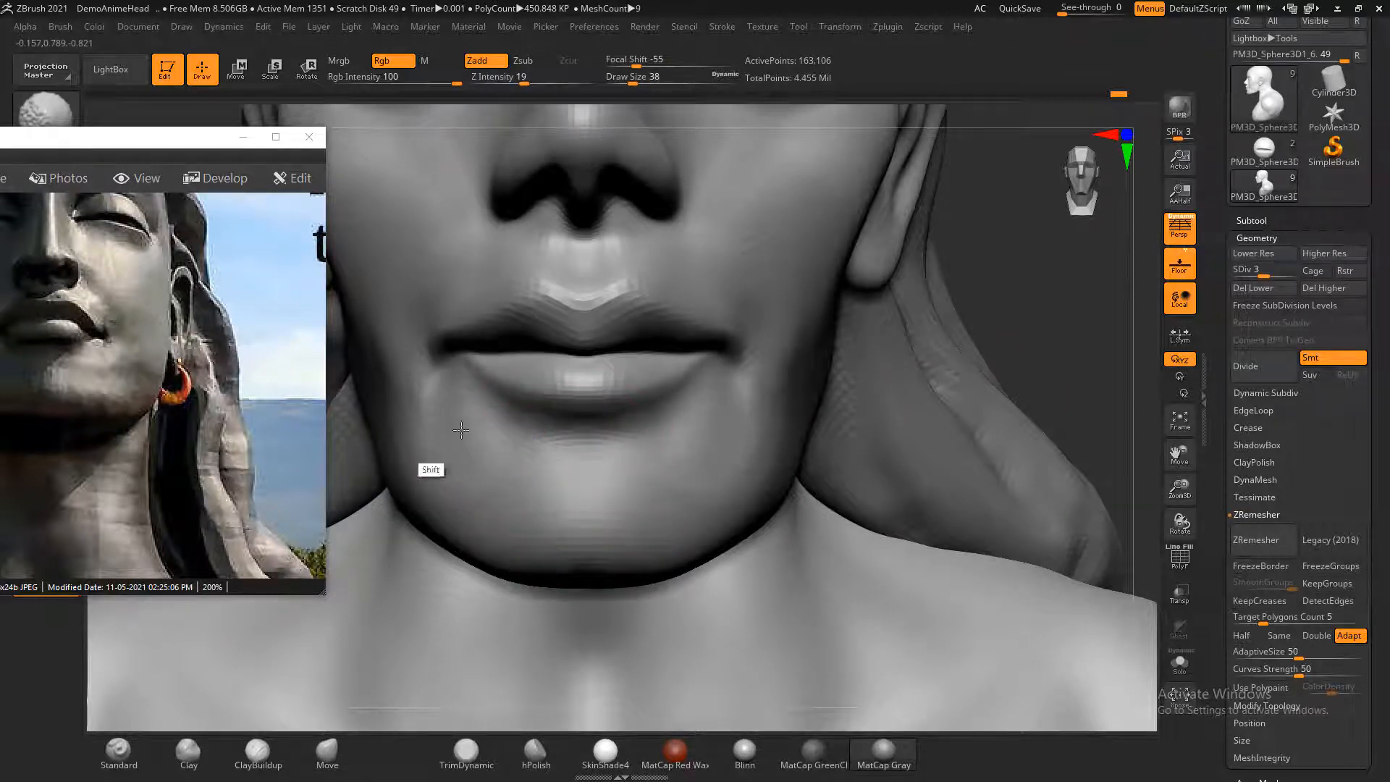
click(241, 761)
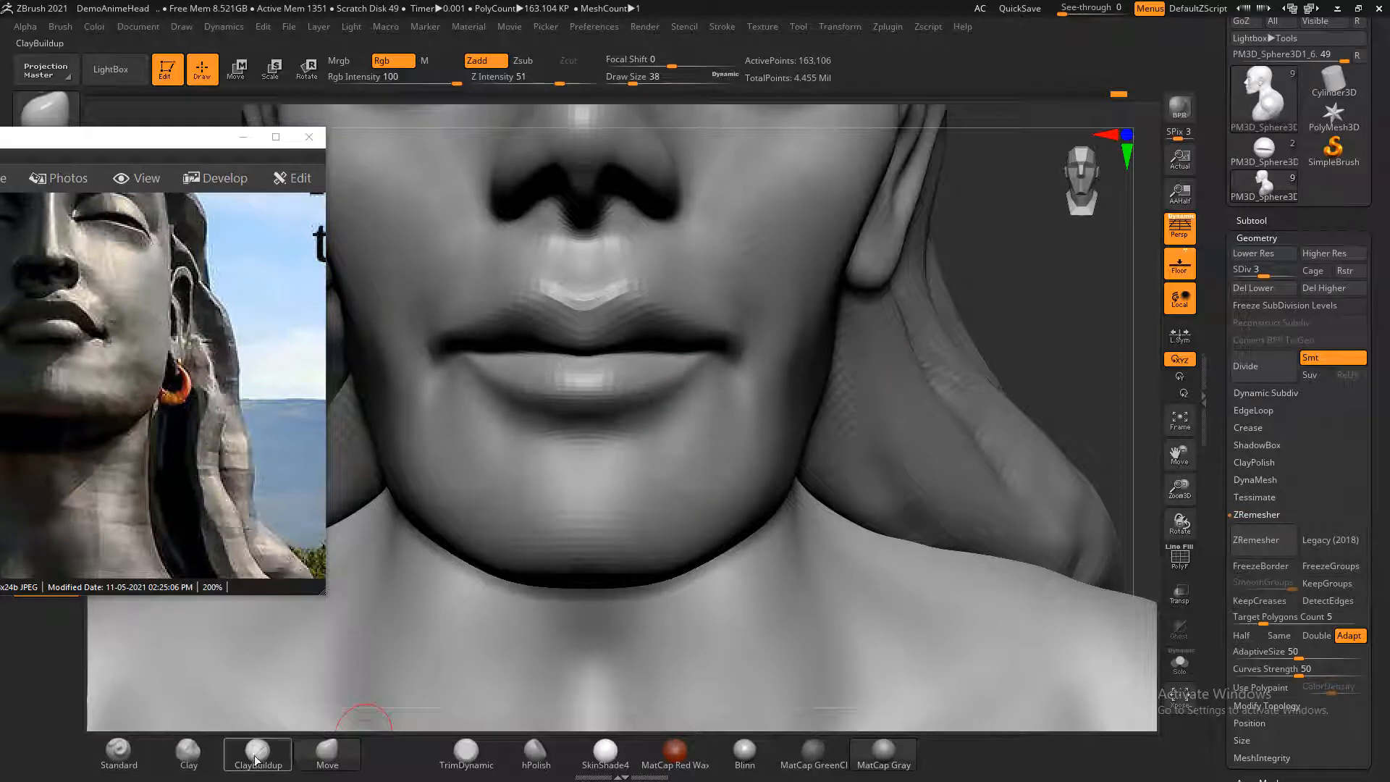
key(bracketleft)
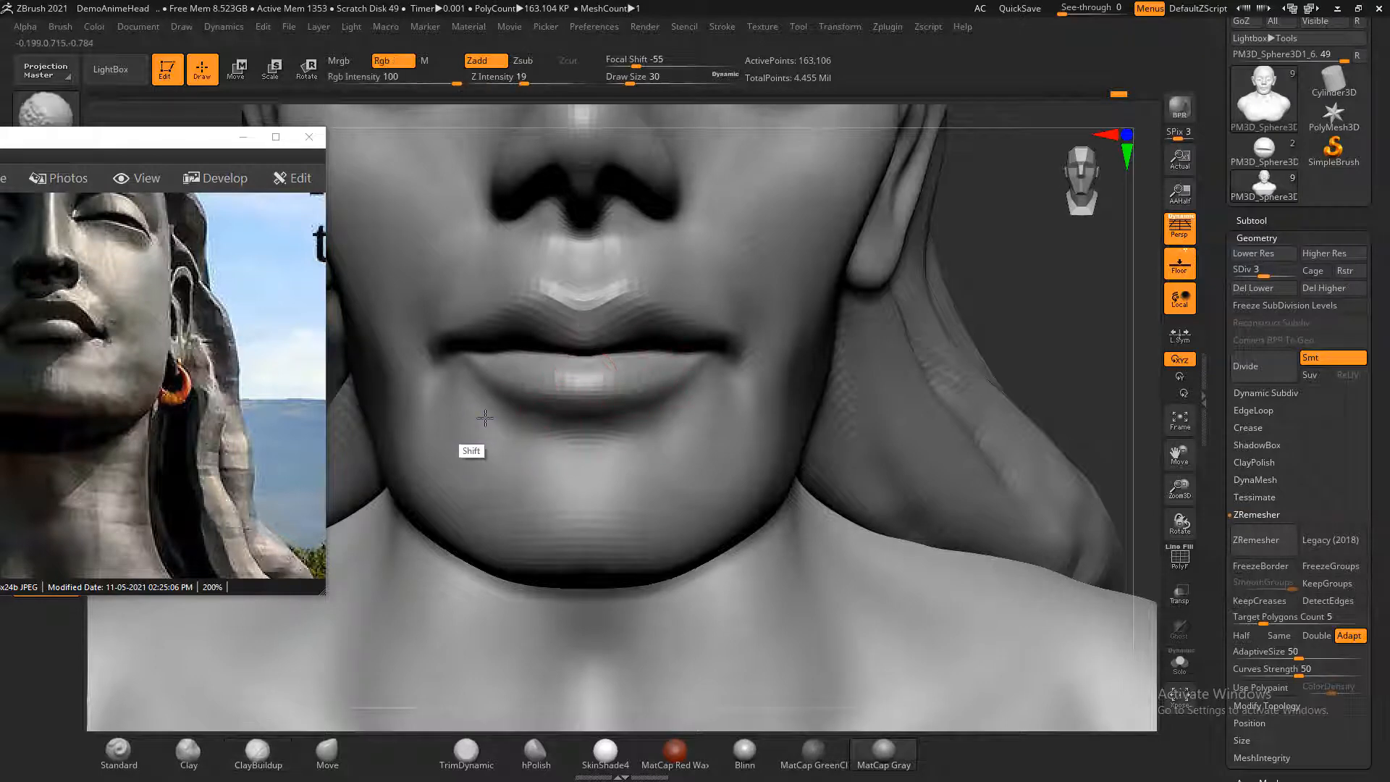
- Carve the hollows beneath the lower lip and beside the mouth corners with the Standard brush at draw size 30 and Z Intensity 11
click(118, 753)
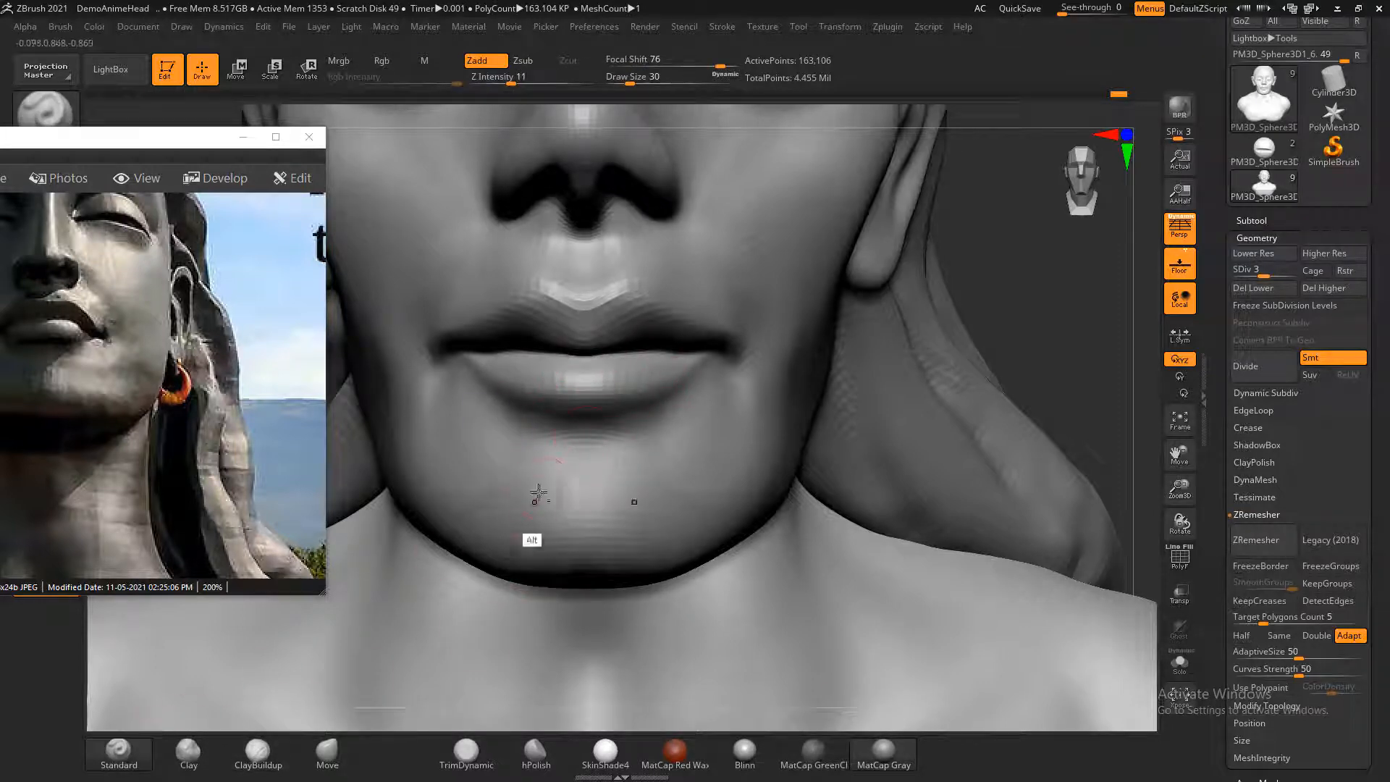
mouse_move(538, 461)
alt+mouse_down()
mouse_move(610, 443)
mouse_move(534, 457)
alt+mouse_up()
mouse_move(442, 378)
alt+mouse_down()
mouse_move(447, 426)
mouse_move(479, 461)
alt+mouse_up()
alt+drag(441, 410, 520, 443)
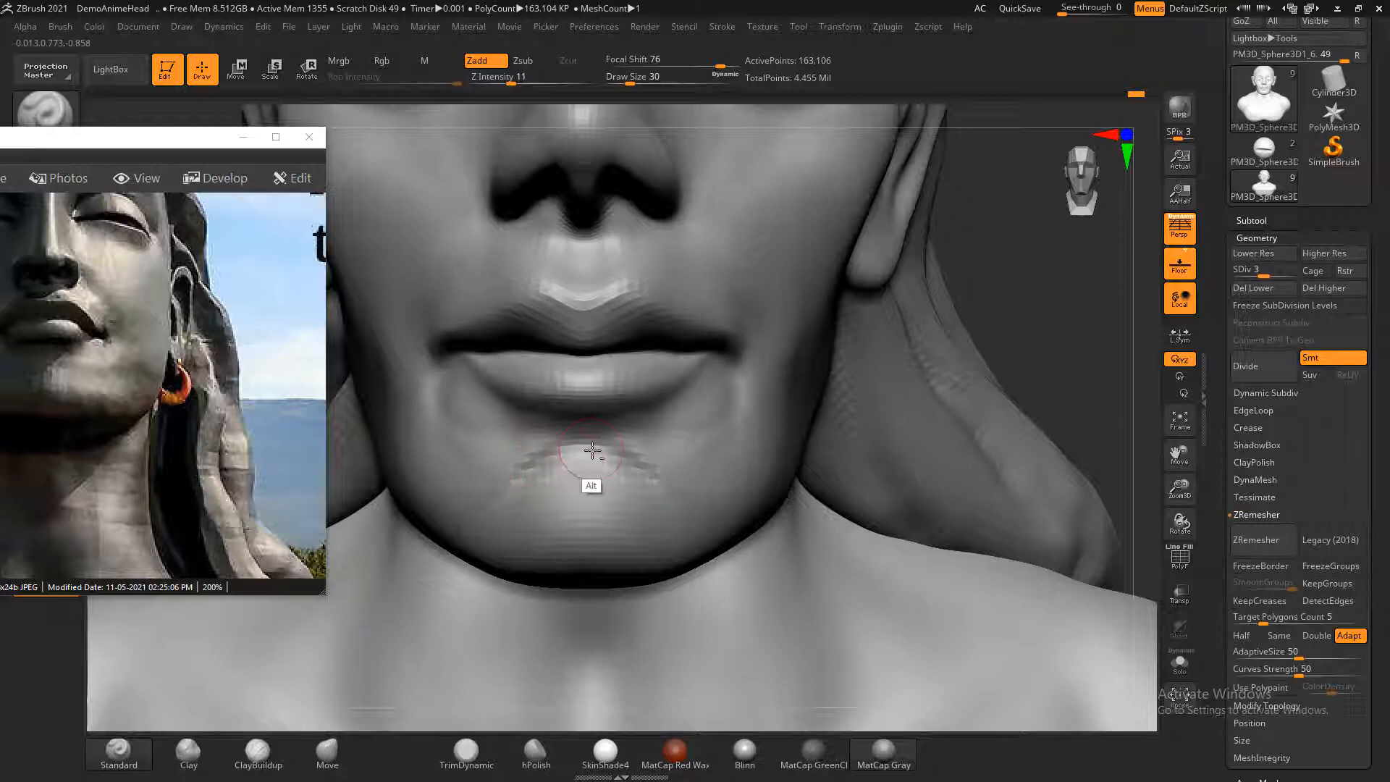
mouse_move(589, 454)
alt+mouse_down()
mouse_move(548, 474)
mouse_move(595, 467)
mouse_move(510, 491)
alt+mouse_up()
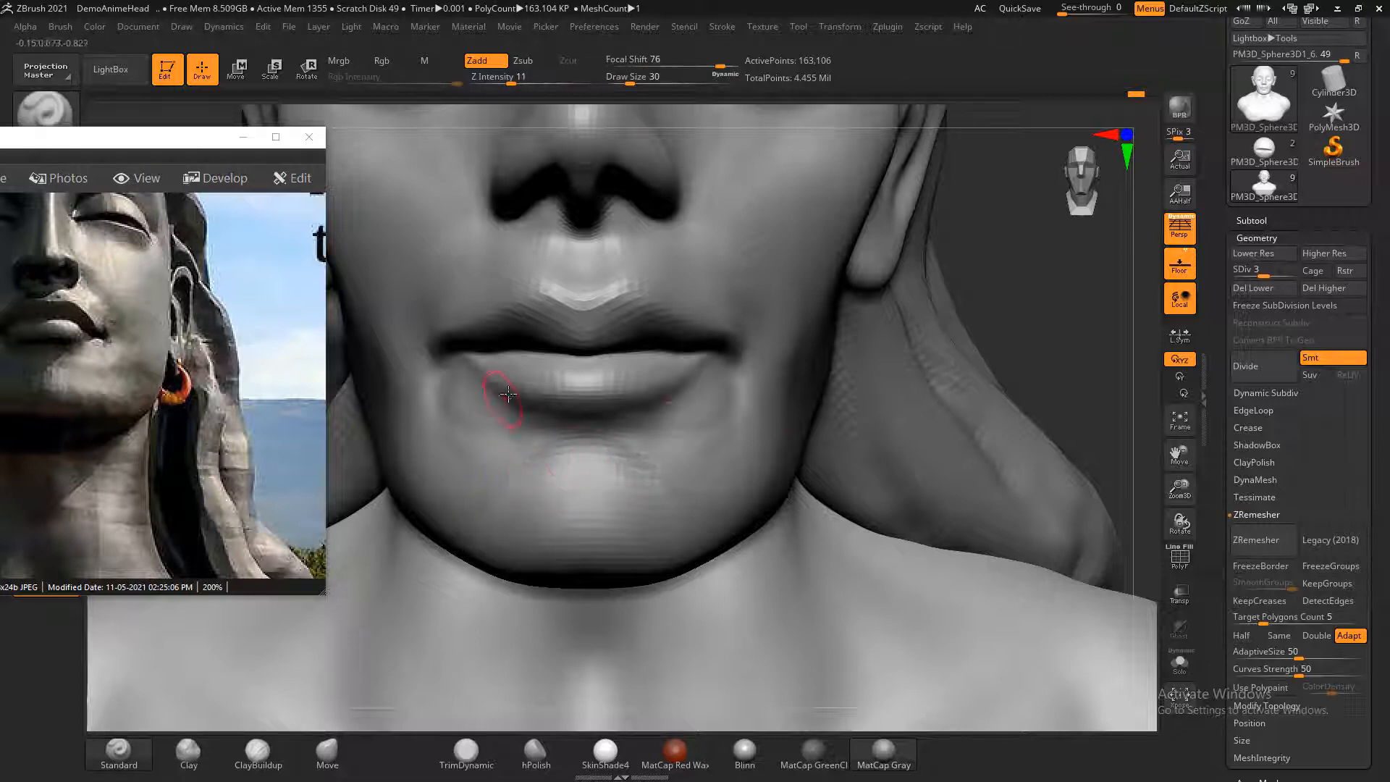
- Define the upper lip contour with the Standard brush at draw size 30, and smooth the mouth corners and the area beneath the nose
mouse_move(537, 282)
mouse_down()
mouse_move(526, 274)
mouse_move(569, 317)
mouse_up()
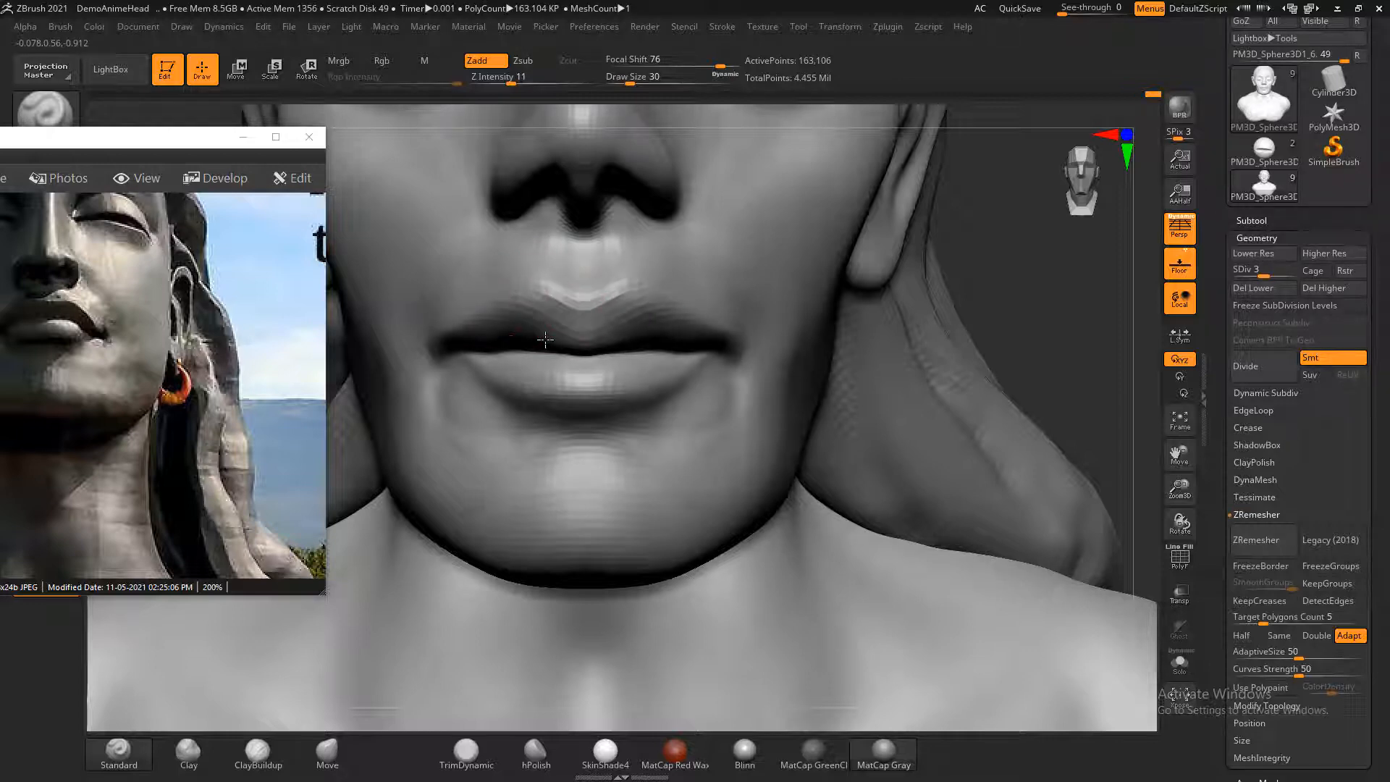
key(shift)
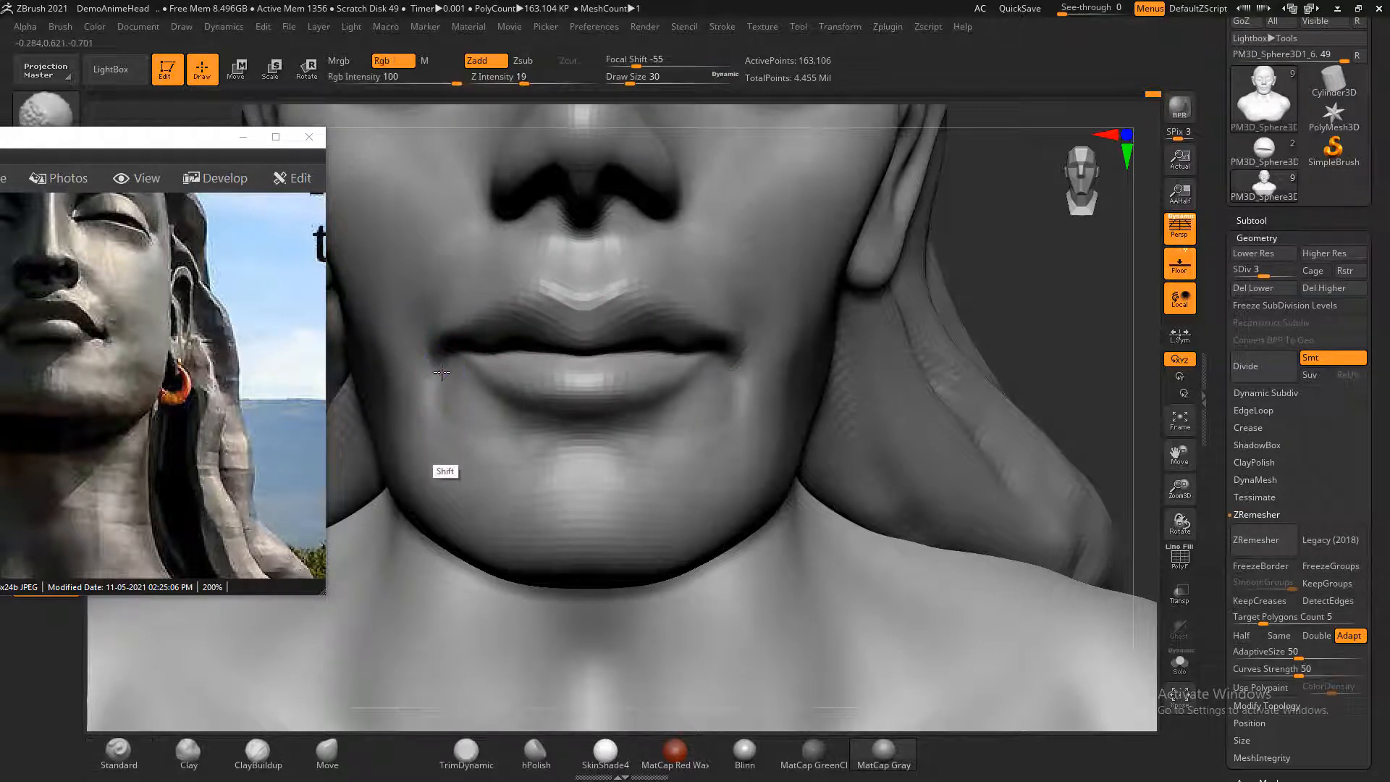
mouse_move(1014, 366)
alt+mouse_down()
mouse_move(1027, 276)
mouse_move(990, 317)
alt+mouse_up()
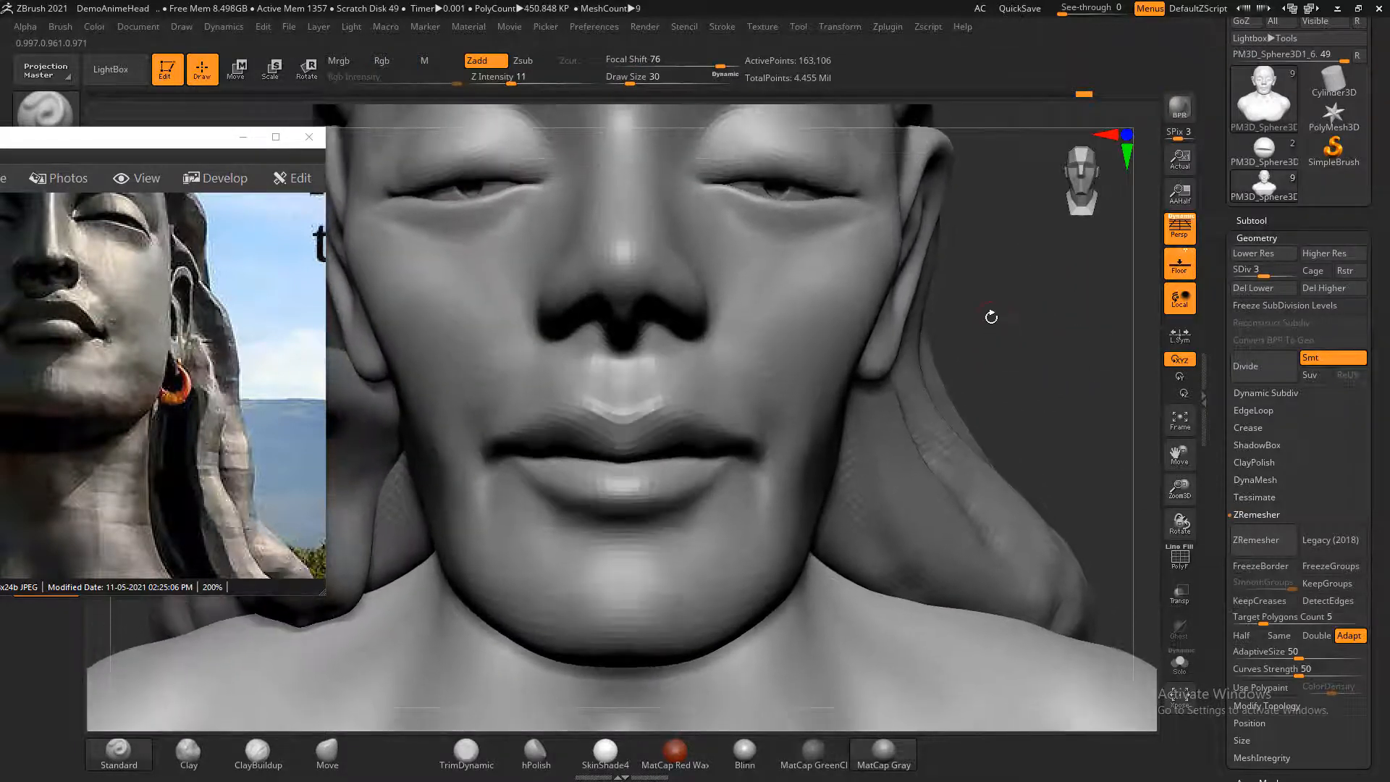
shift+drag(632, 365, 600, 354)
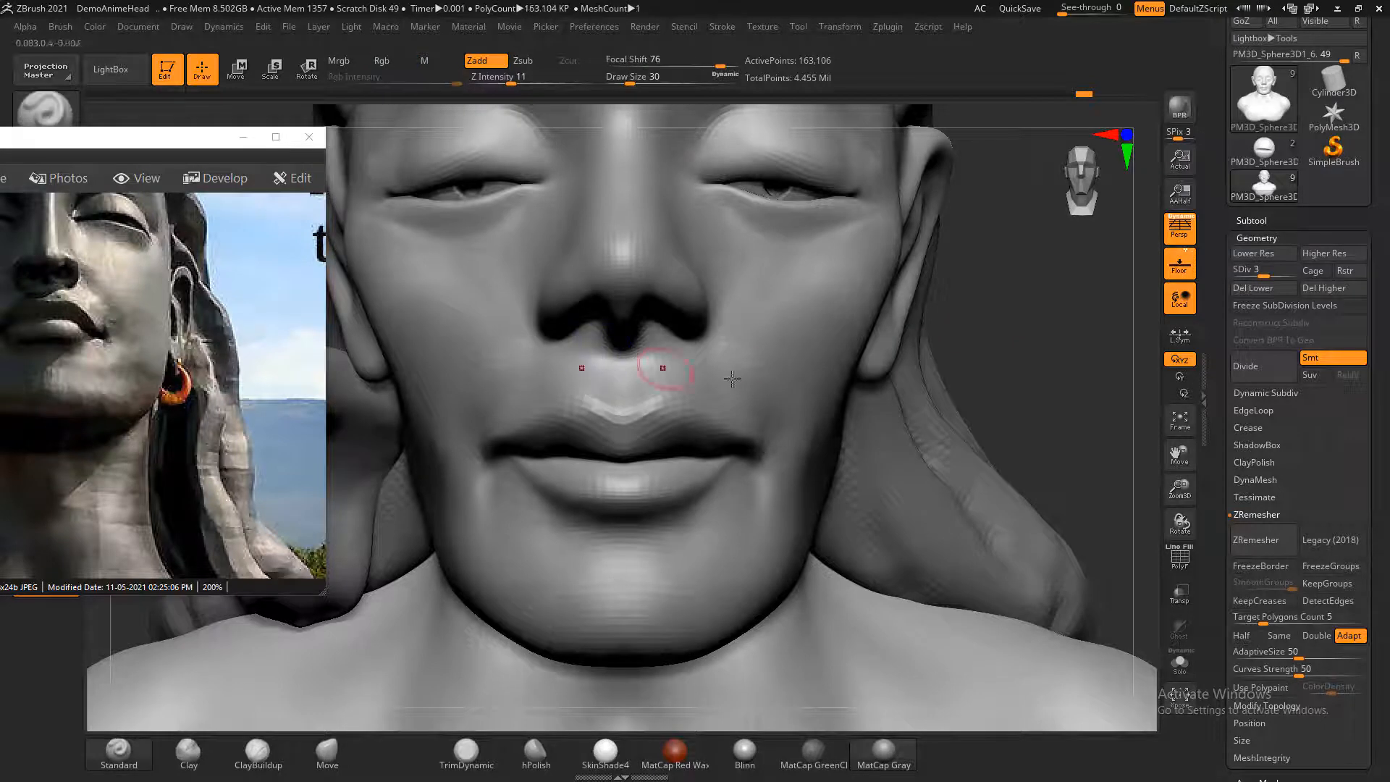
- Refine the nose tip in profile and the strip between the nostrils with the Move brush at draw sizes 58, 50 and 46
mouse_move(1037, 359)
mouse_down()
mouse_move(1053, 353)
mouse_move(1036, 382)
mouse_up()
drag(914, 347, 869, 343)
click(325, 754)
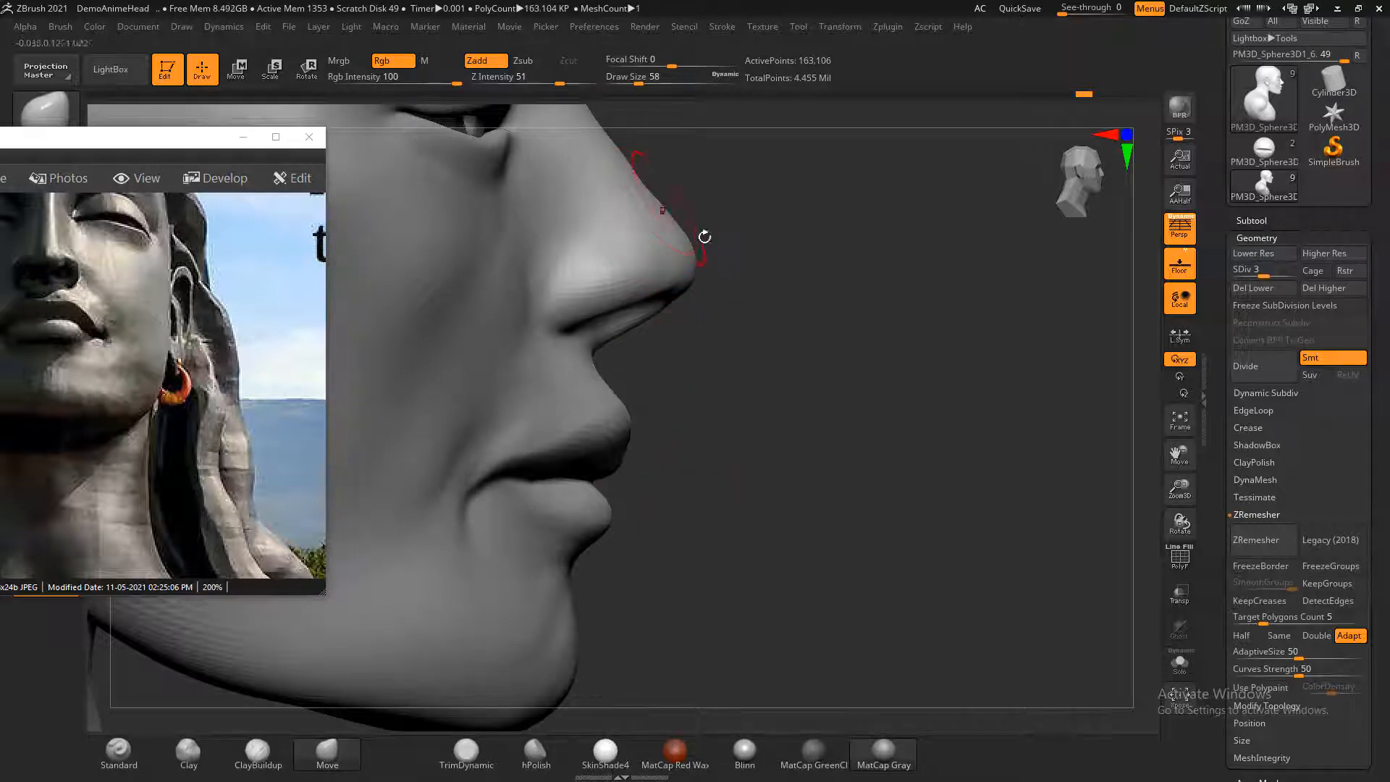
drag(682, 285, 926, 286)
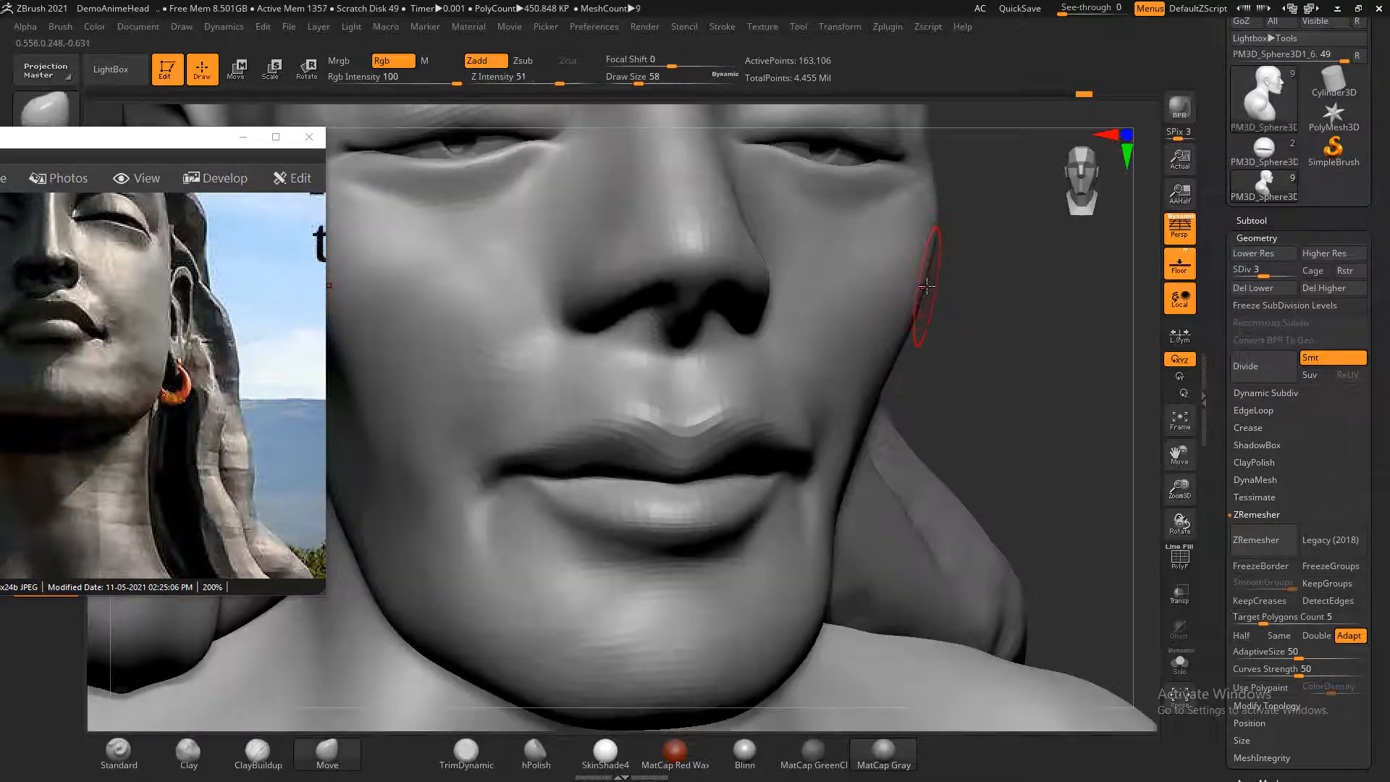
shift+drag(1006, 342, 1034, 331)
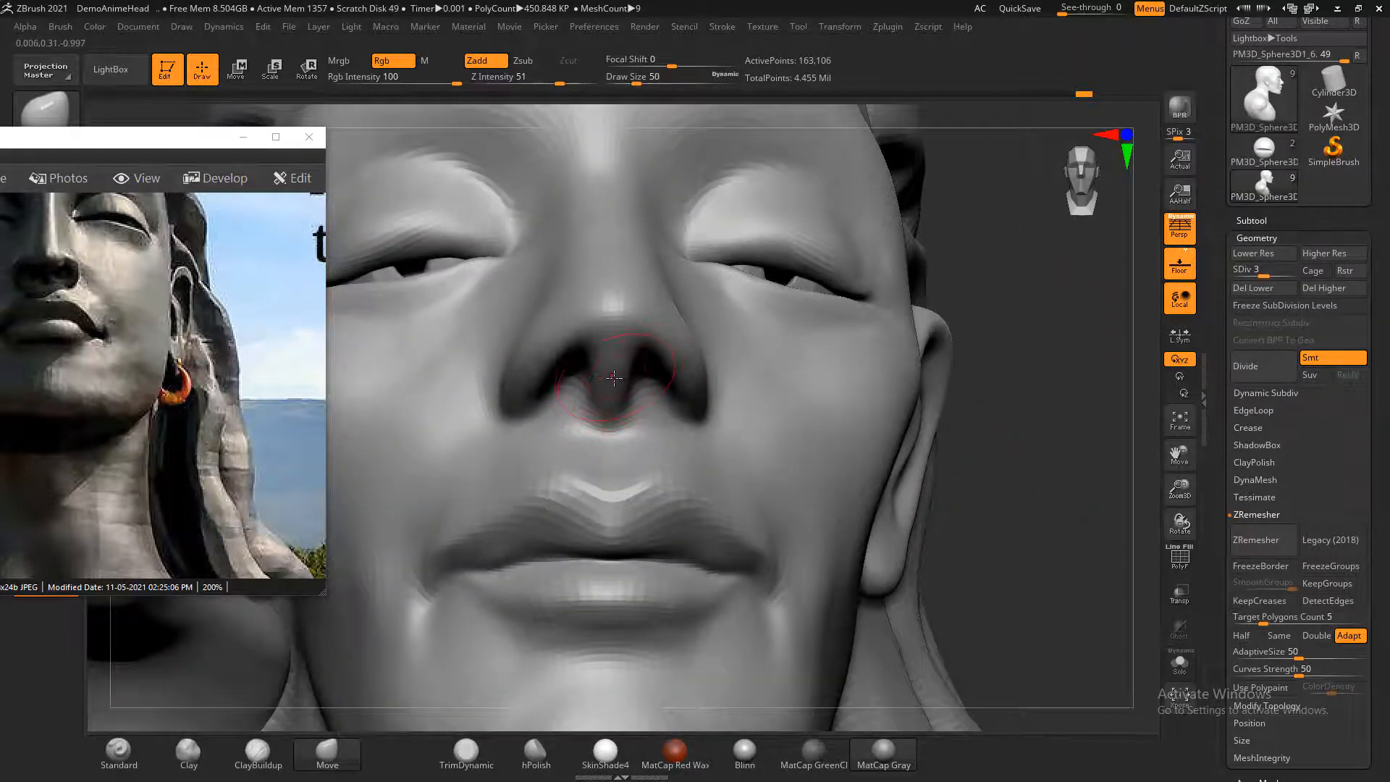
key(bracketleft)
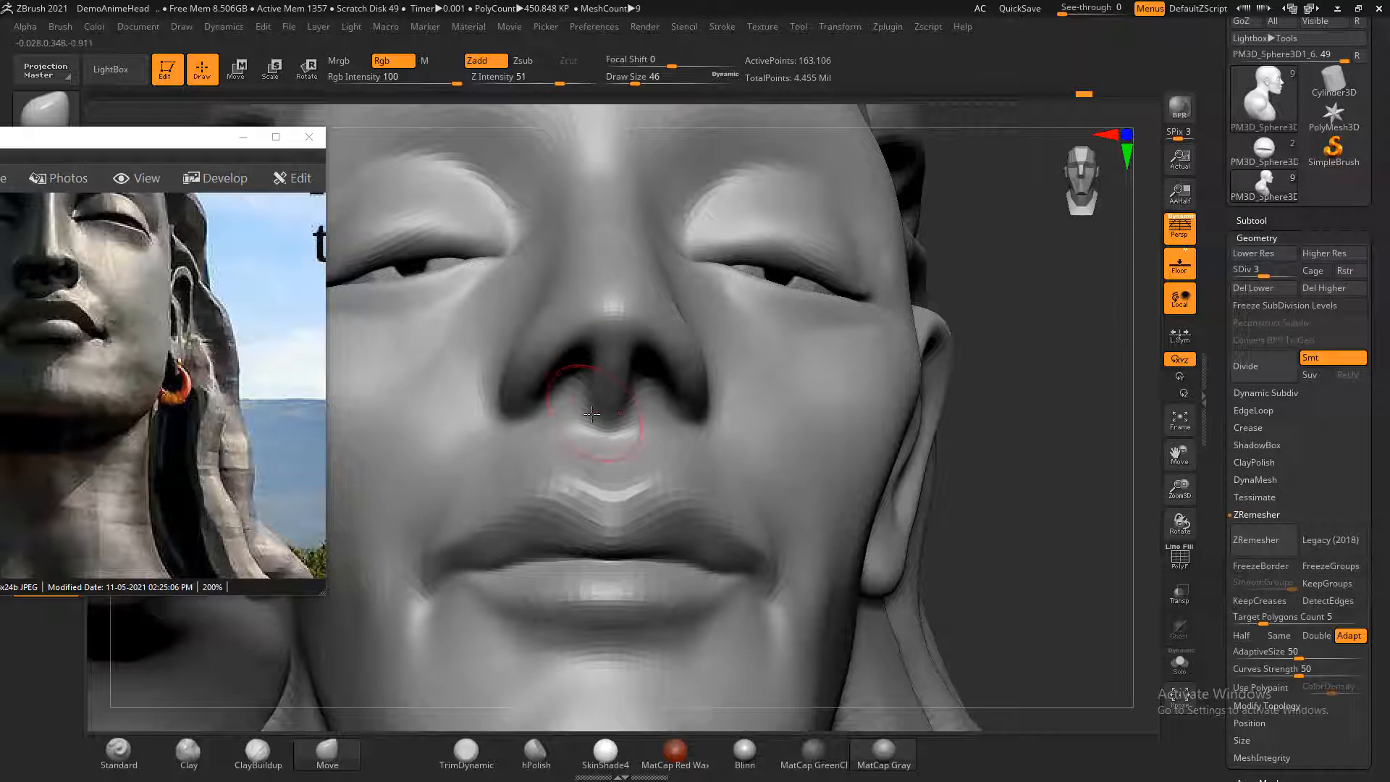
key(f)
mouse_move(1067, 376)
mouse_down()
mouse_move(1030, 385)
mouse_move(1014, 354)
mouse_move(1002, 429)
mouse_up()
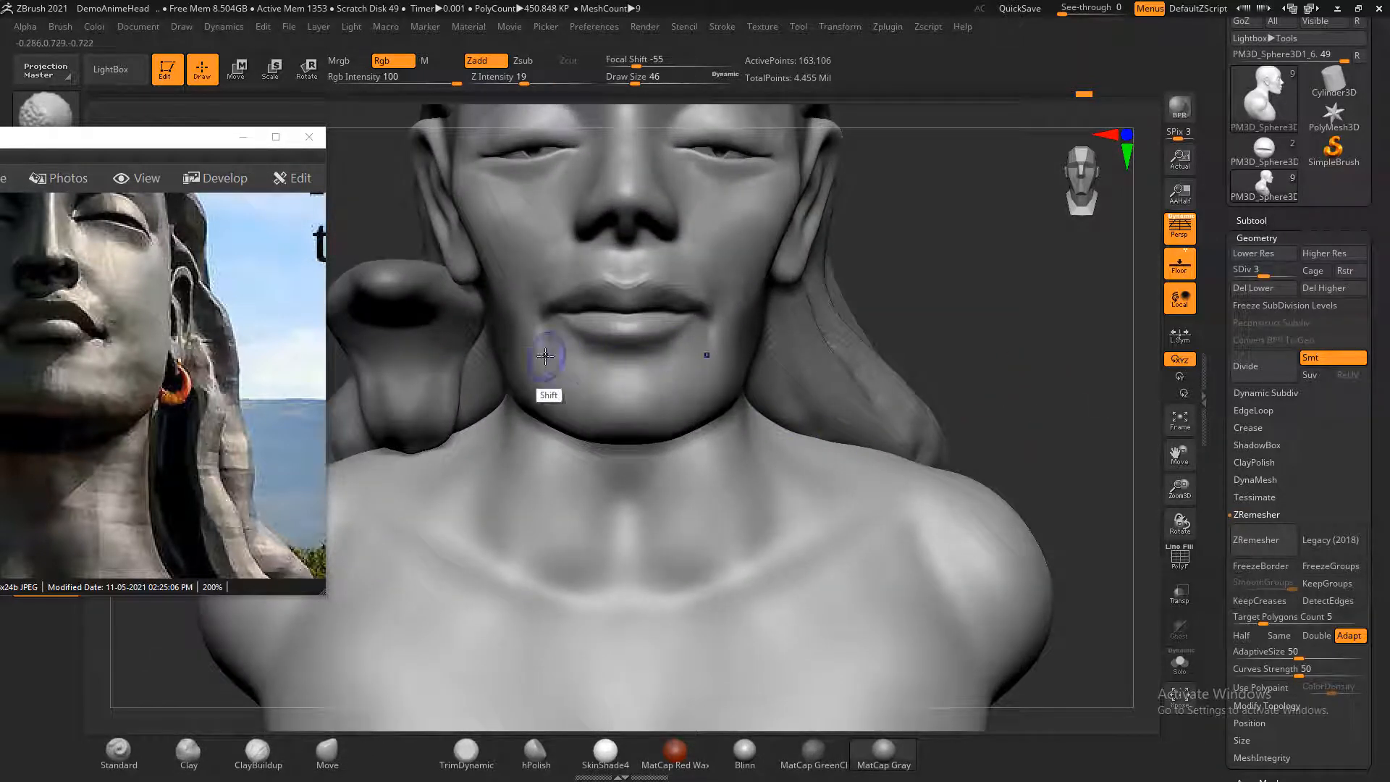
- Smooth the folds below the mouth corners, raise the mesh to subdivision level 4 and smooth the upper lip at draw size 46
shift+drag(548, 354, 545, 356)
key(b)
key(m)
key(v)
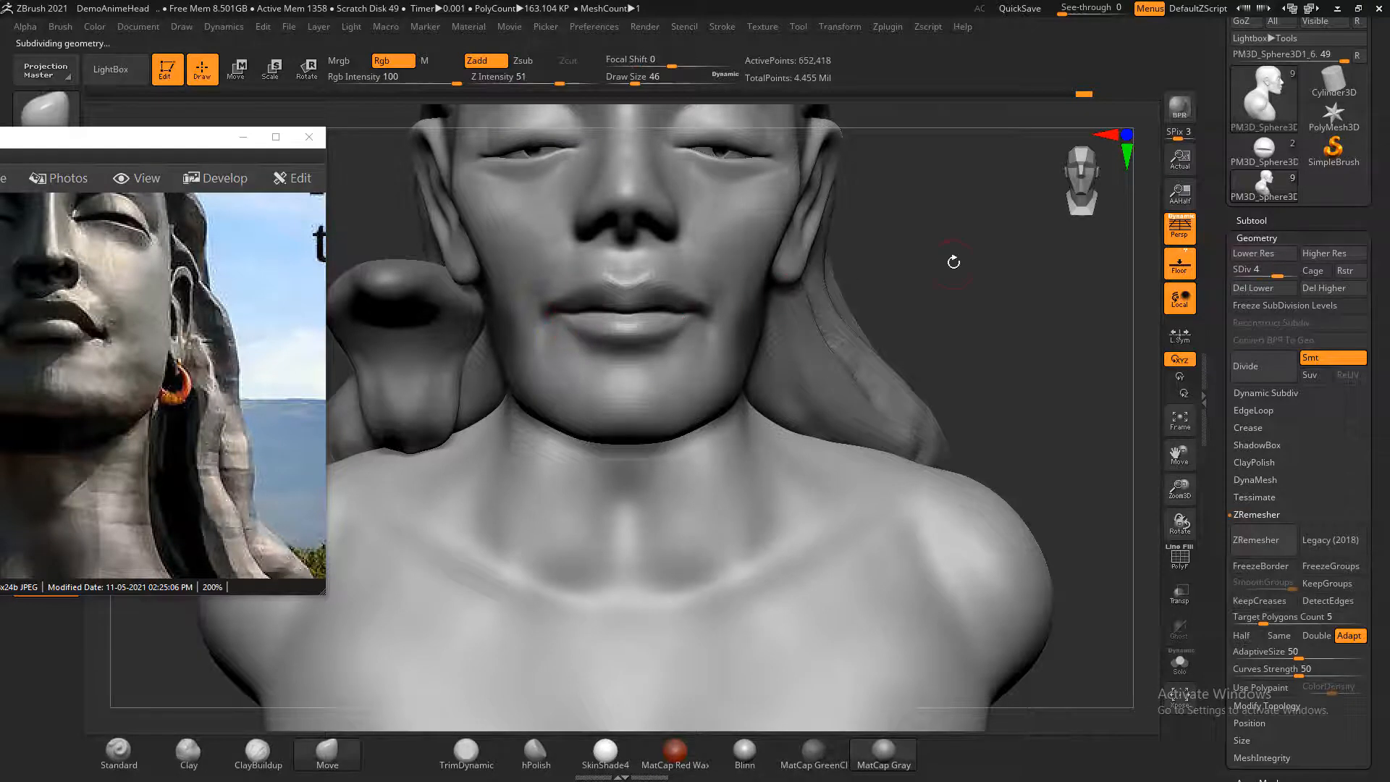
mouse_move(989, 249)
alt+mouse_down()
mouse_move(1030, 372)
mouse_move(1055, 261)
mouse_move(1058, 290)
alt+mouse_up()
shift+drag(682, 378, 686, 383)
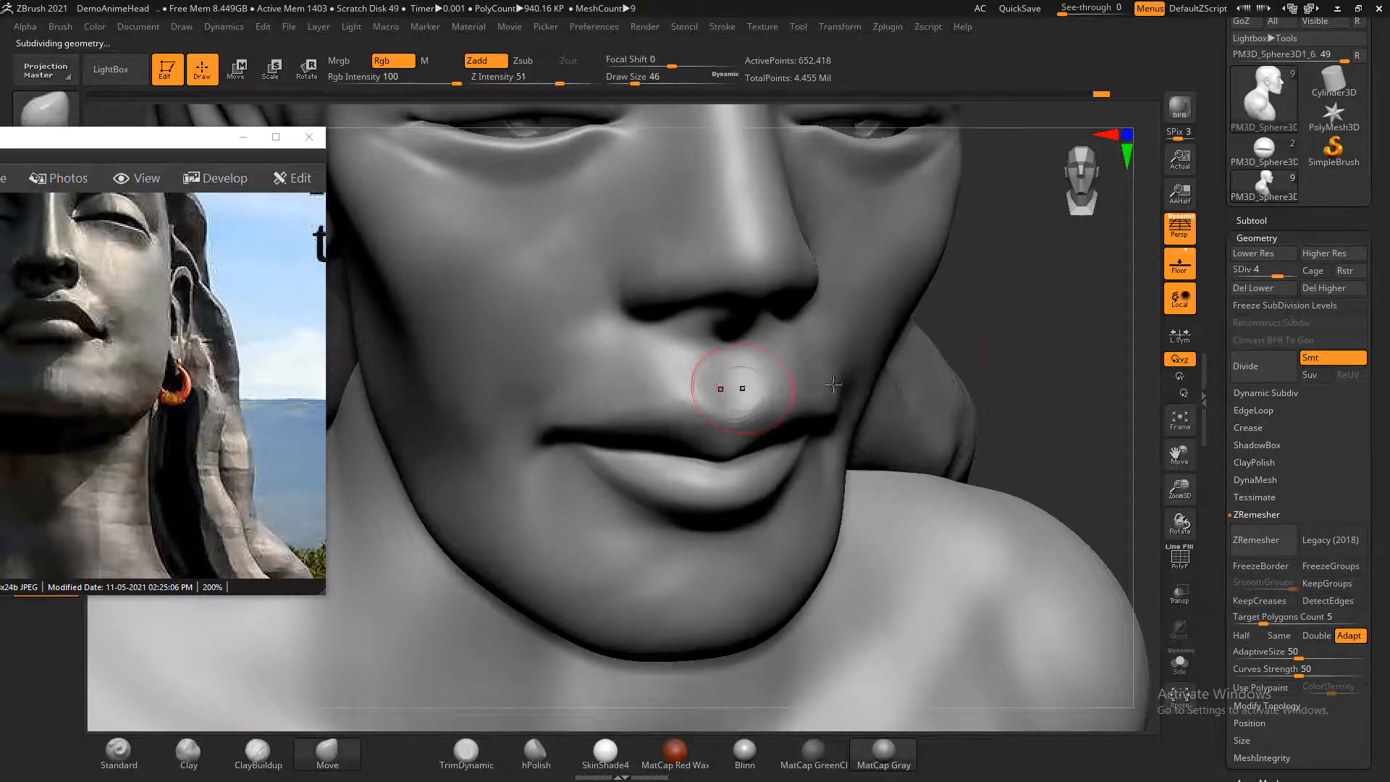
mouse_move(1002, 347)
mouse_down()
mouse_move(1057, 341)
mouse_move(1002, 347)
mouse_up()
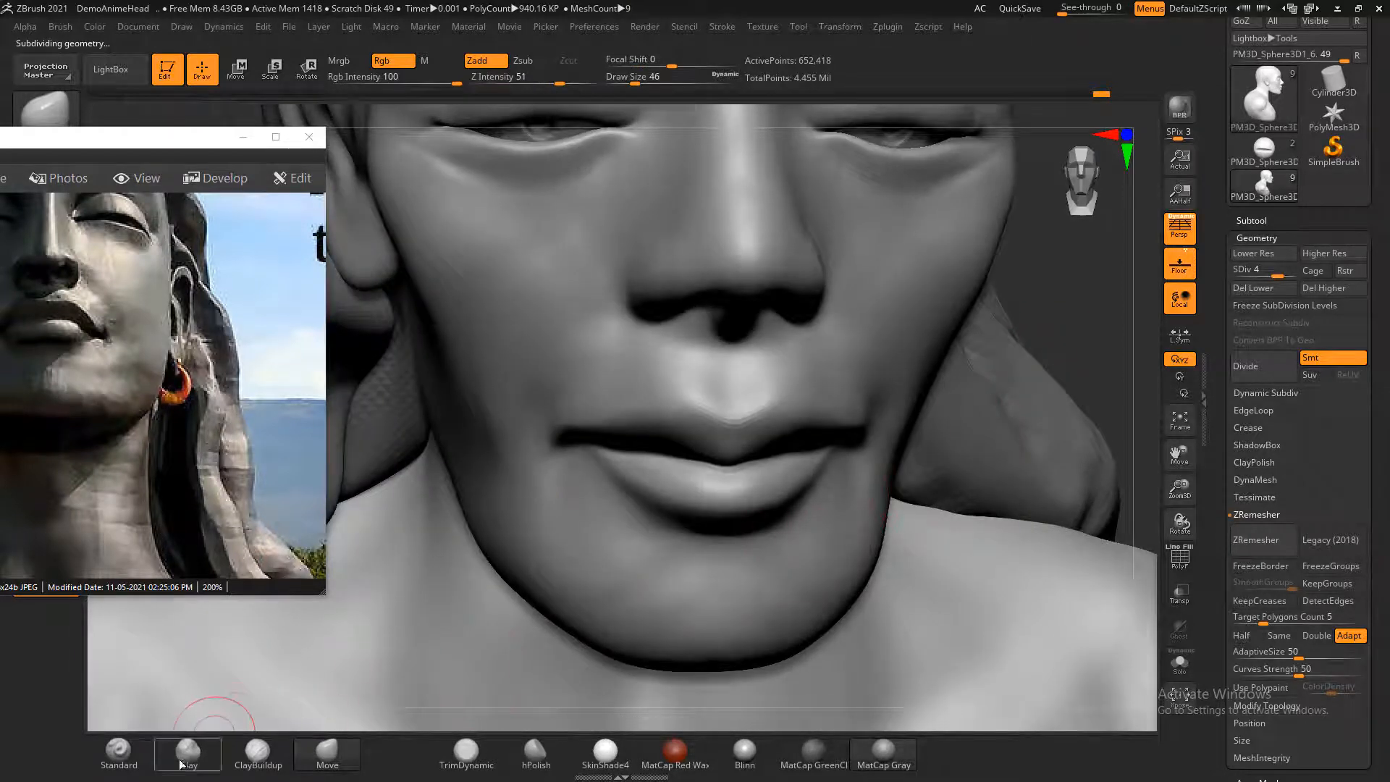
- Sculpt the philtrum and its ridges with the ClayBuildup brush at draw size 34 and Z Intensity 1, and smooth them
click(257, 752)
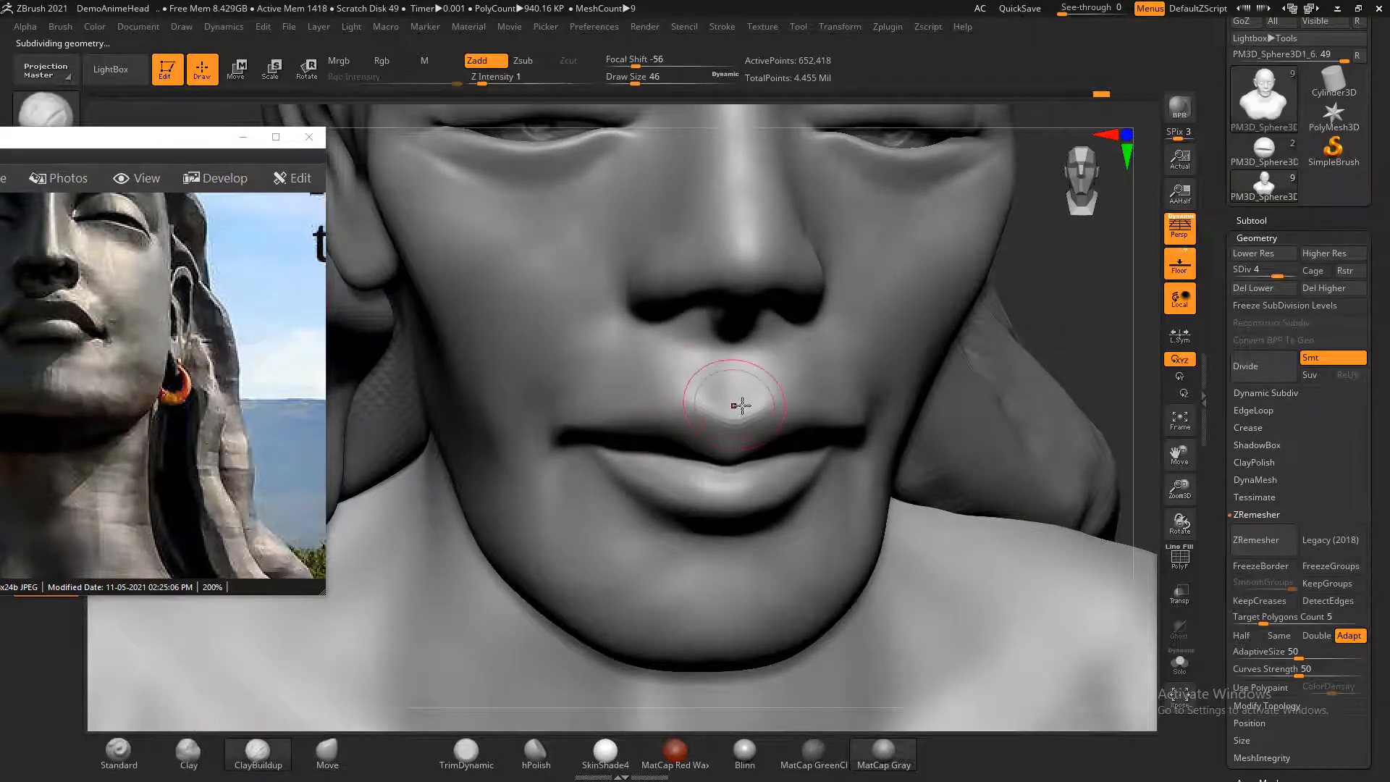
key(bracketleft)
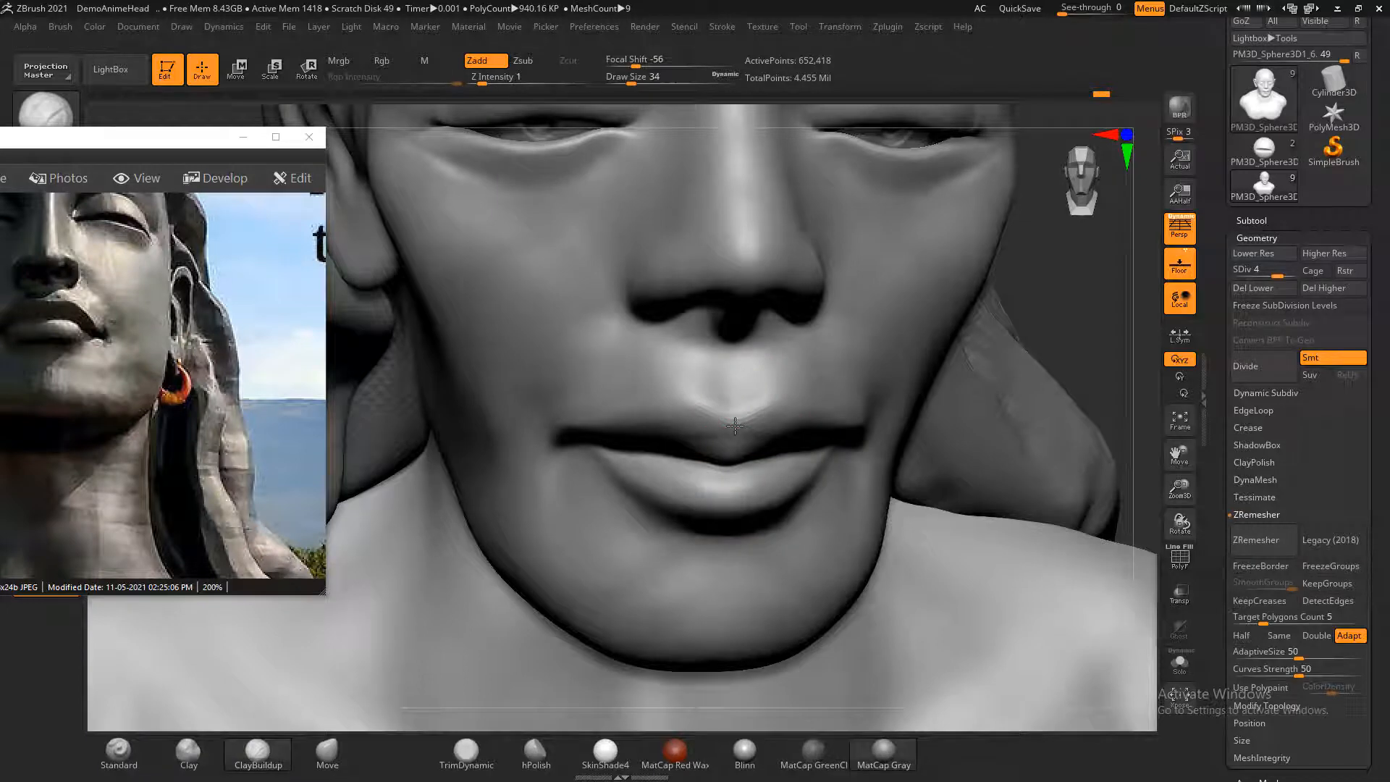
mouse_move(735, 425)
mouse_down()
mouse_move(676, 381)
mouse_move(695, 357)
mouse_move(623, 352)
mouse_up()
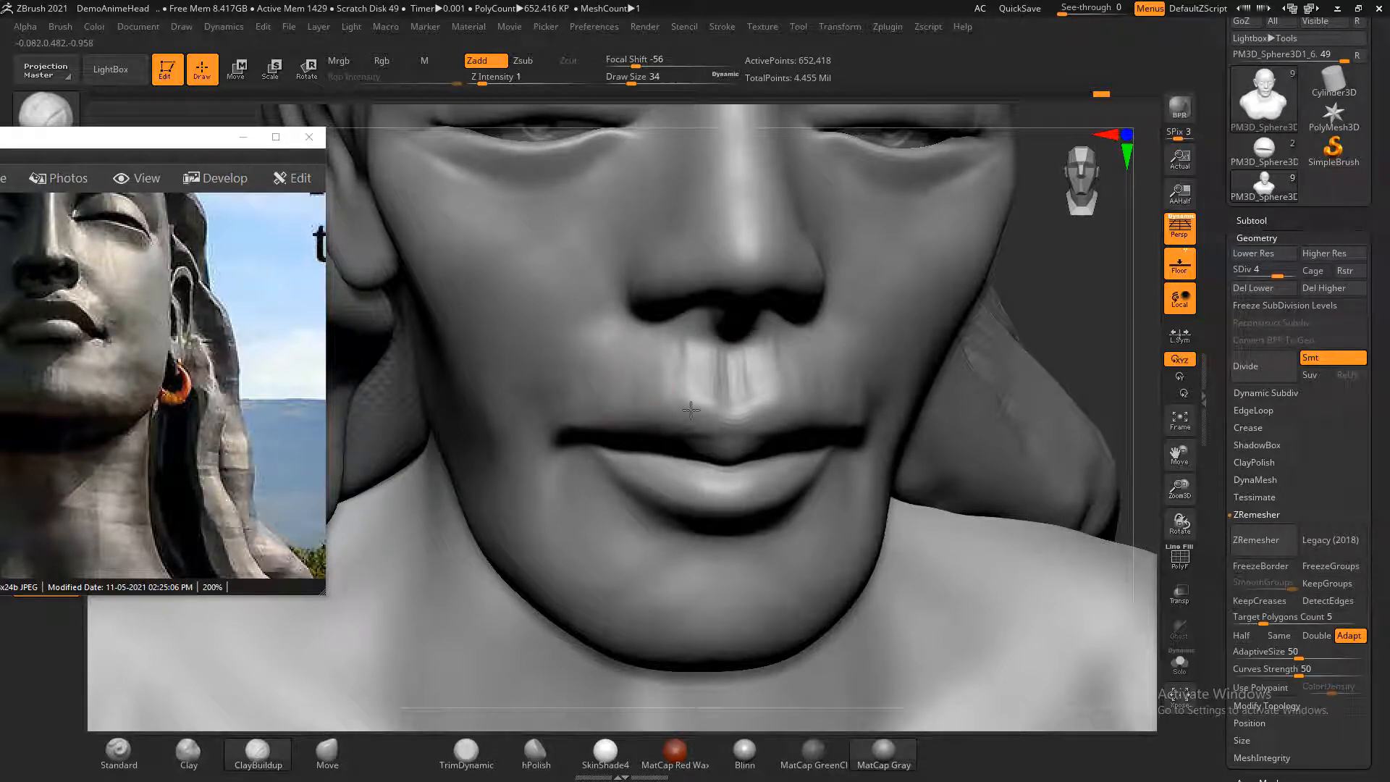
mouse_move(690, 409)
shift+mouse_down()
mouse_move(695, 367)
mouse_move(710, 363)
mouse_move(708, 416)
shift+mouse_up()
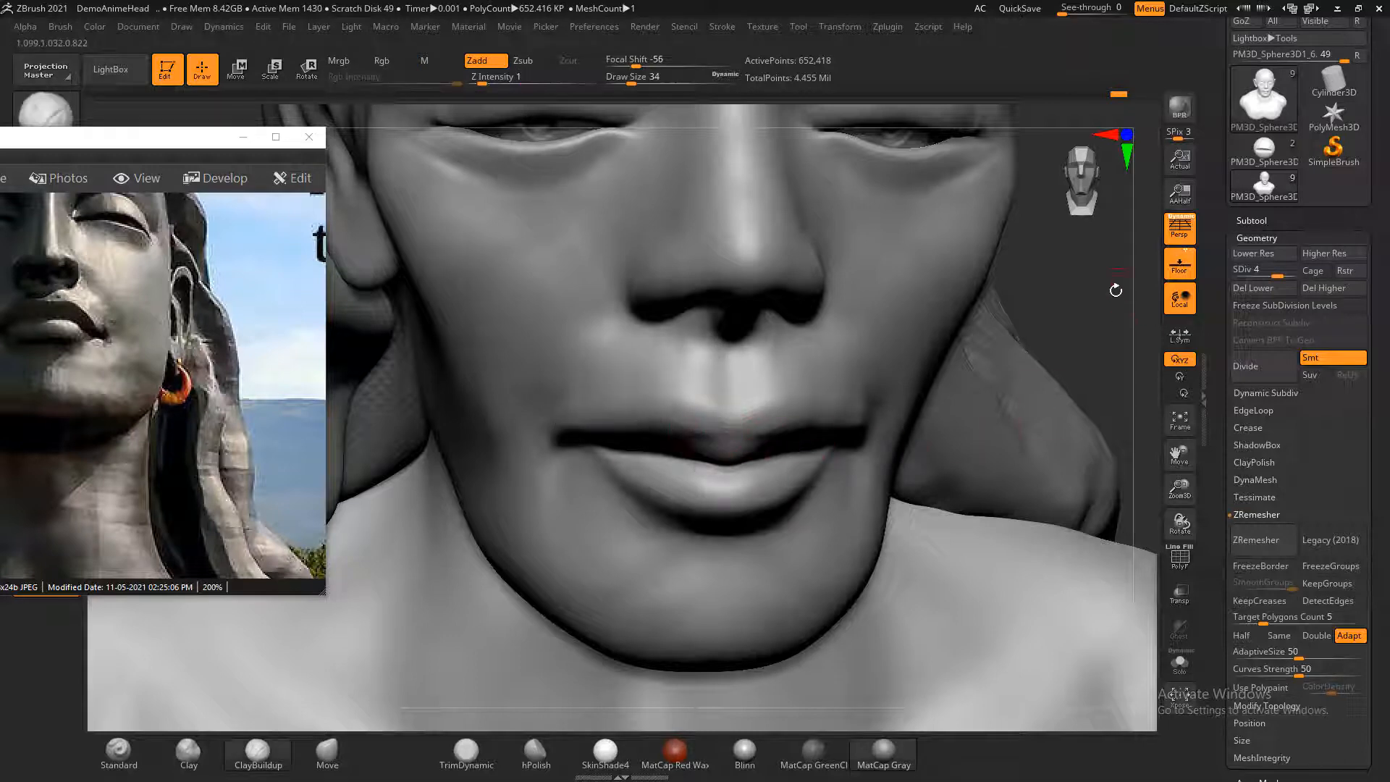
shift+drag(1117, 288, 1105, 317)
- Refine the lower lip and the upper lip's peaks with the ClayBuildup brush at draw size 26, smoothing the surface
key([)
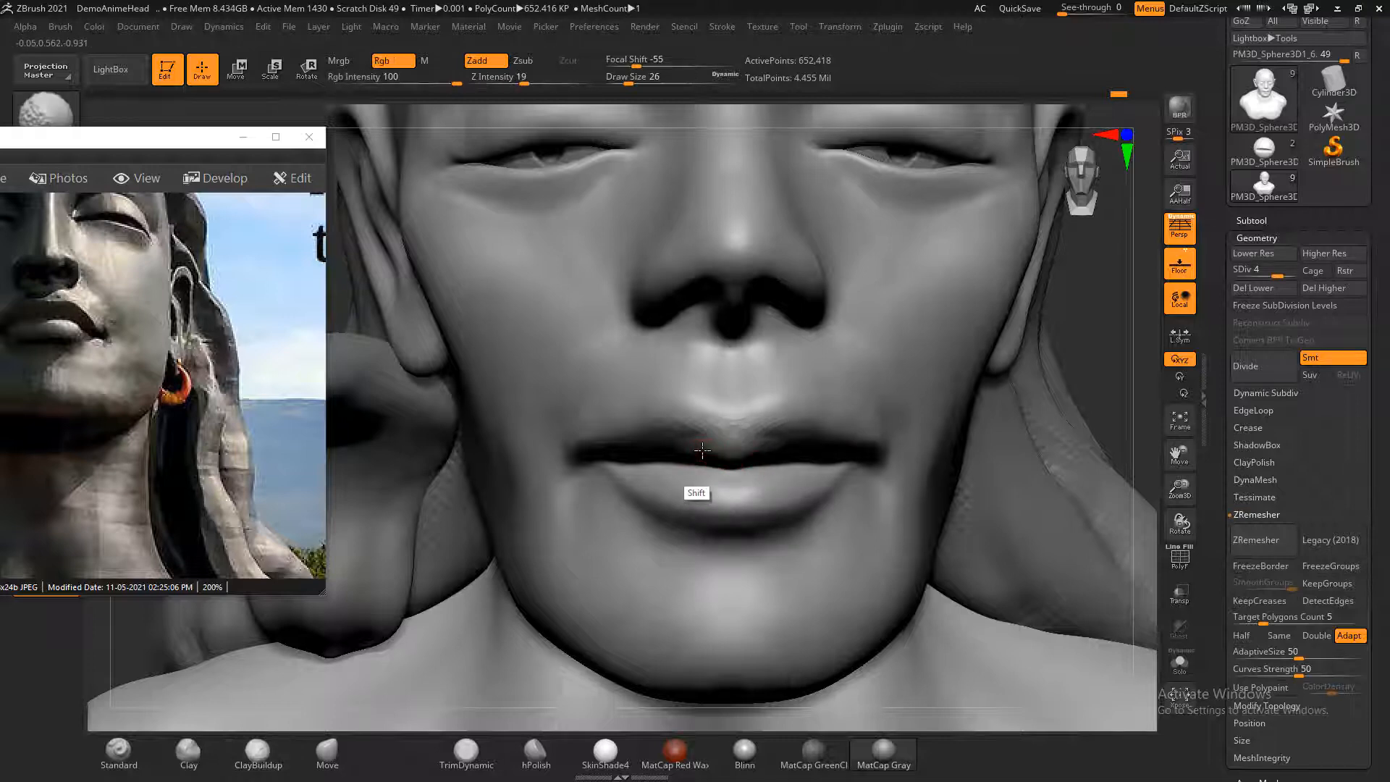
drag(1091, 317, 862, 471)
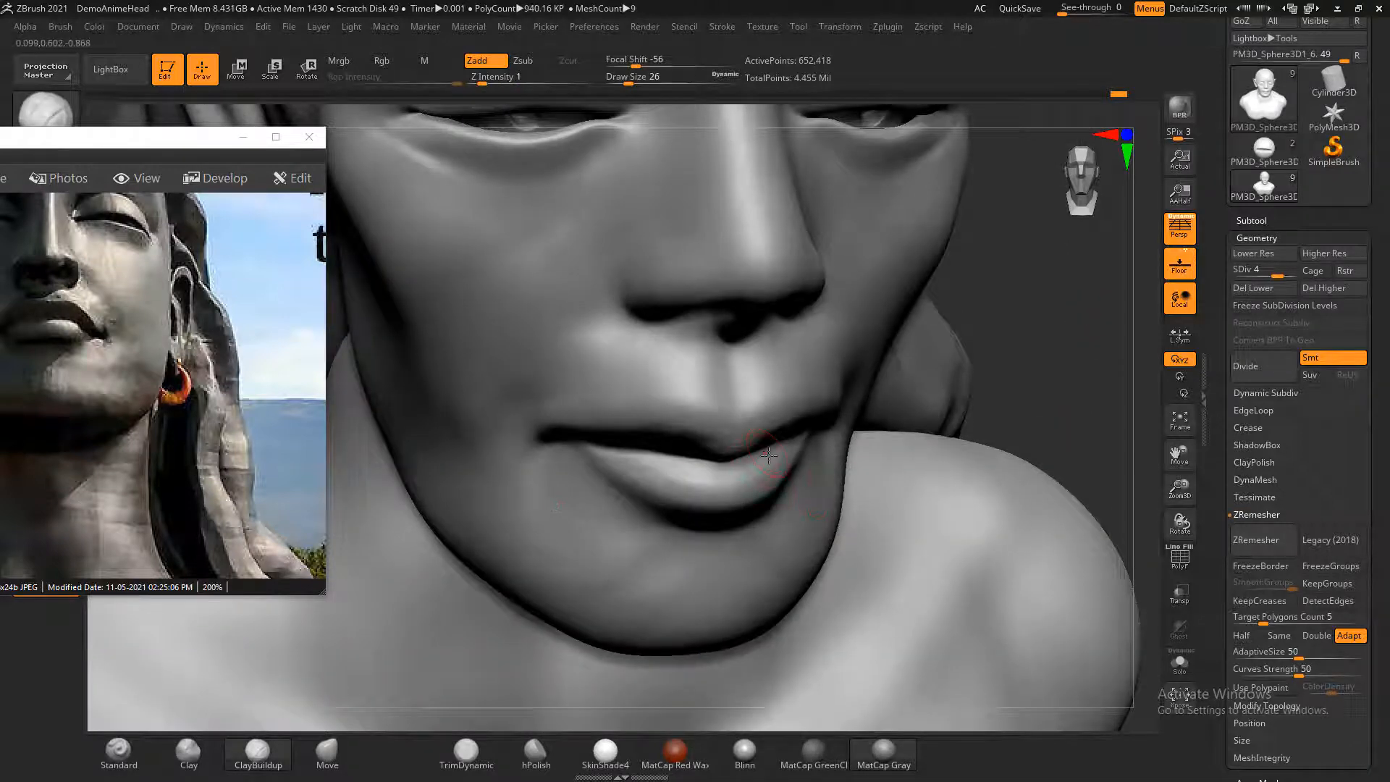
mouse_move(1070, 332)
mouse_down()
mouse_move(1076, 314)
mouse_move(1064, 377)
mouse_up()
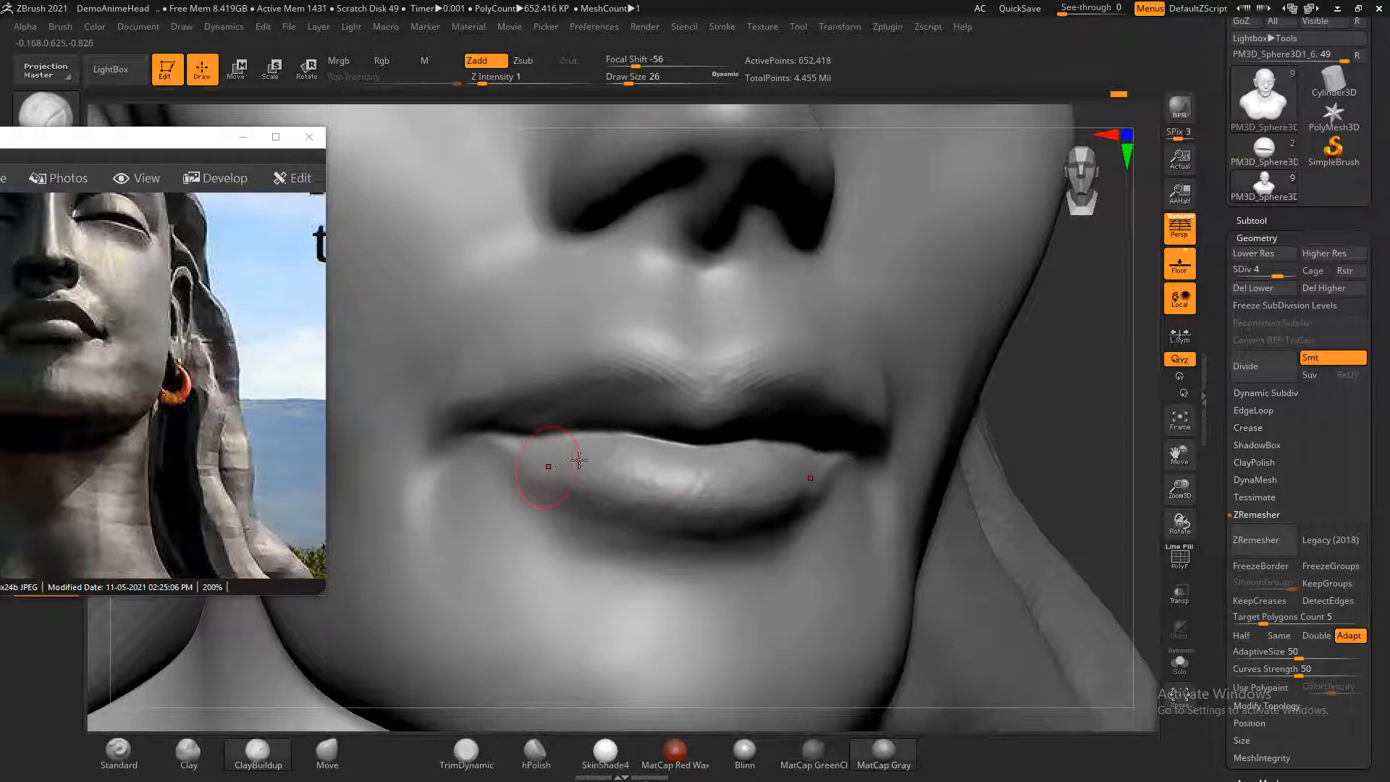
key(shift)
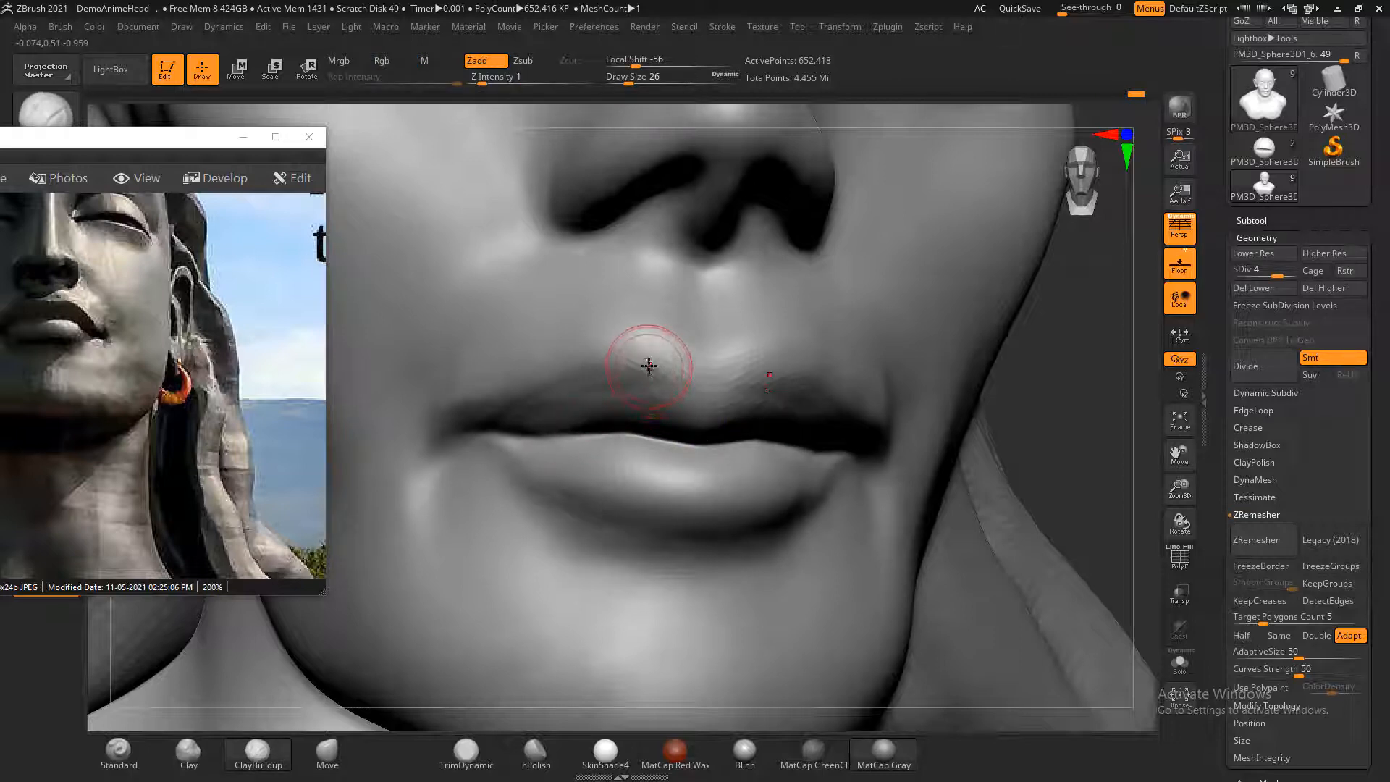
- Subdivide the mesh to level 5, then build up and smooth the upper lip with the ClayBuildup brush at draw size 18
key(ctrl+d)
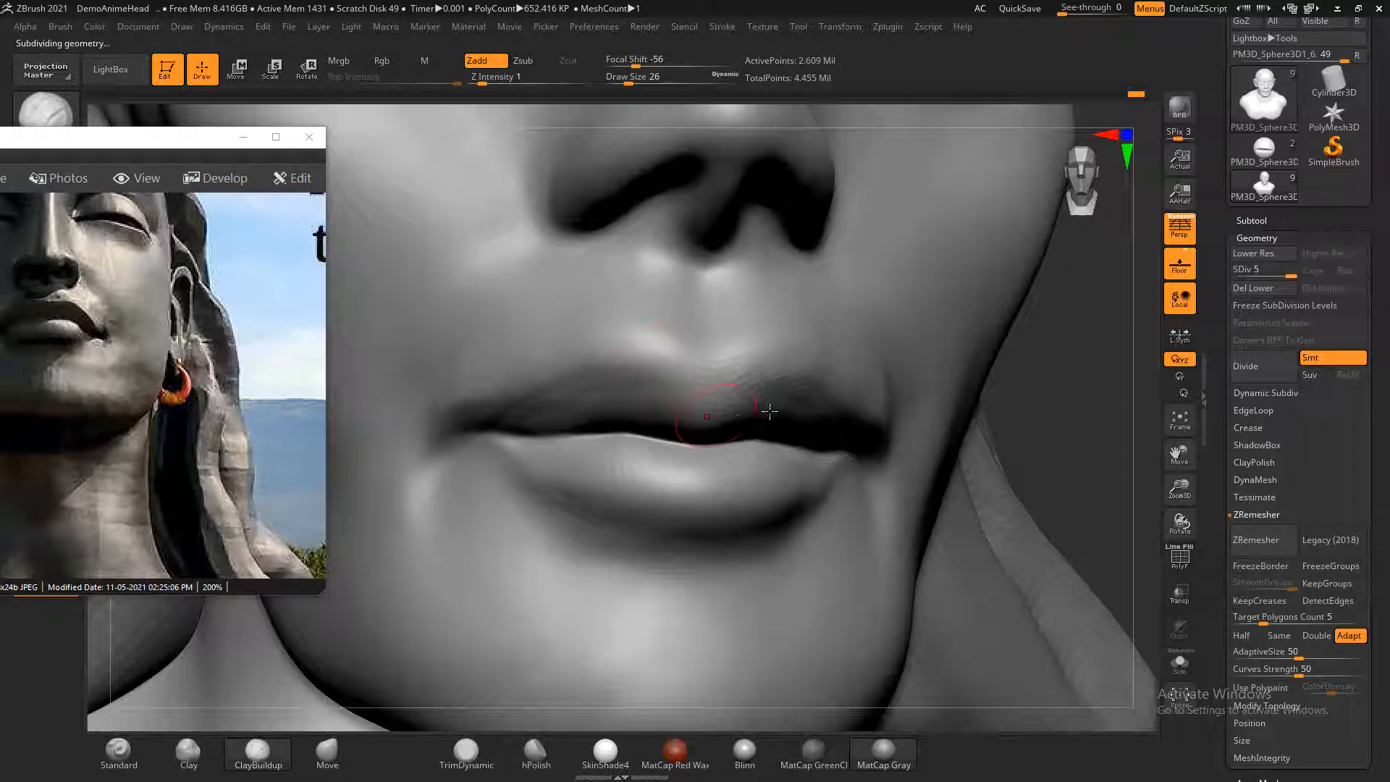
key(bracketleft)
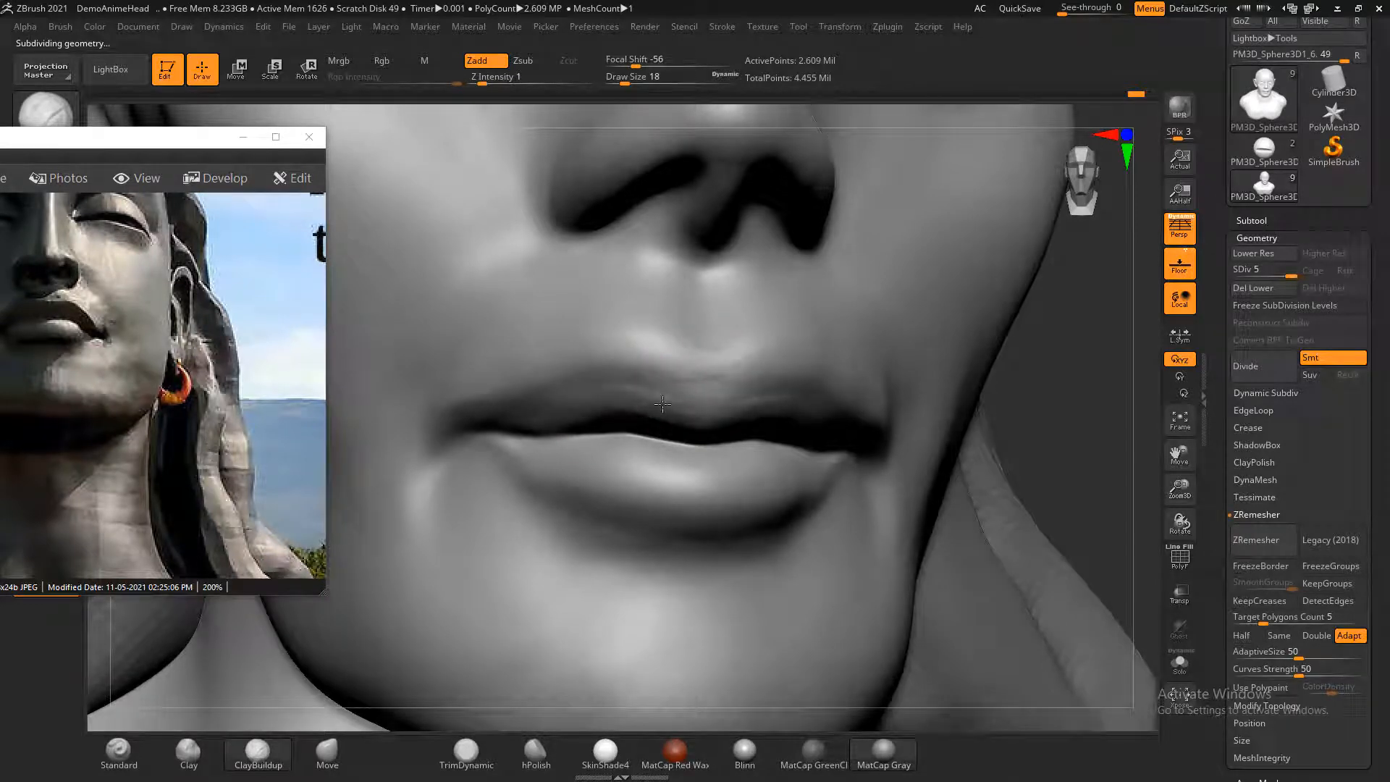
drag(1035, 370, 1078, 341)
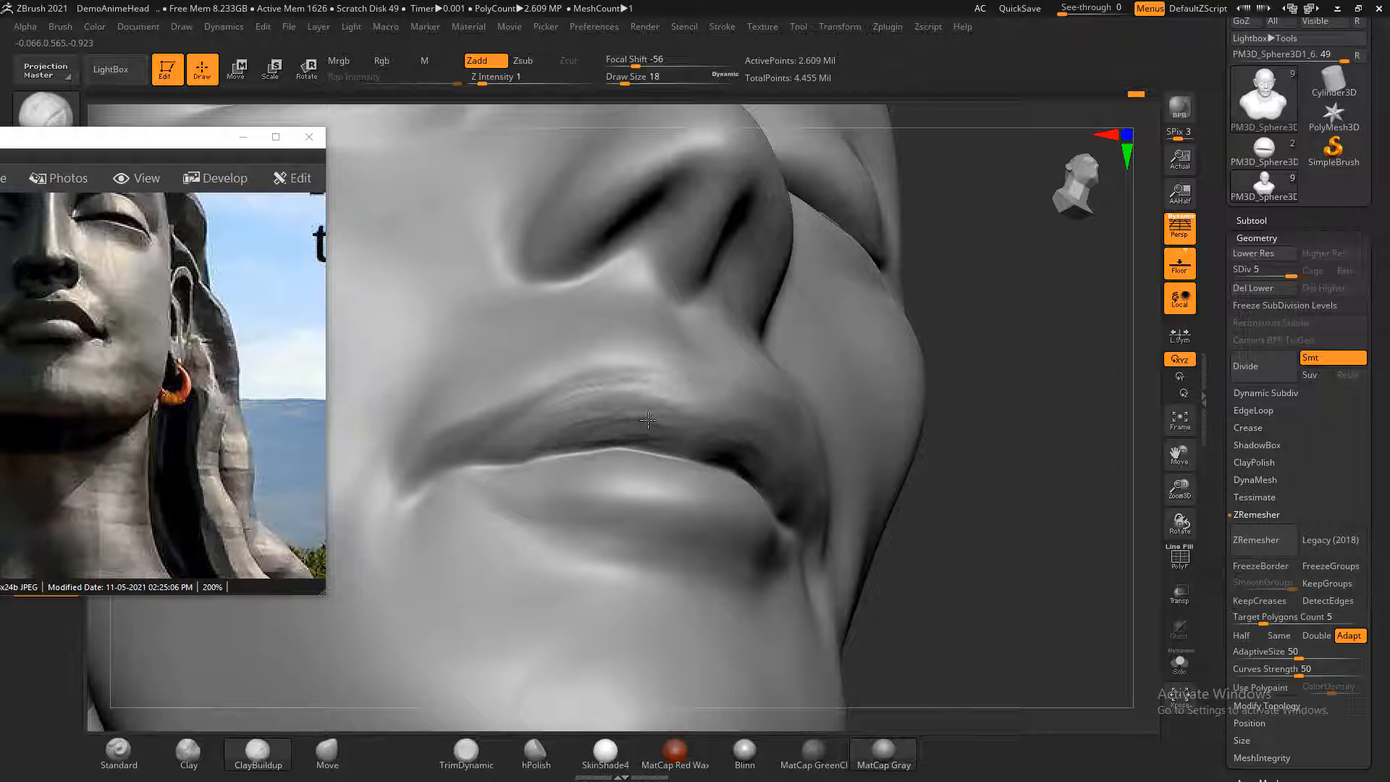
mouse_move(503, 456)
shift+mouse_down()
mouse_move(536, 423)
mouse_move(716, 420)
shift+mouse_up()
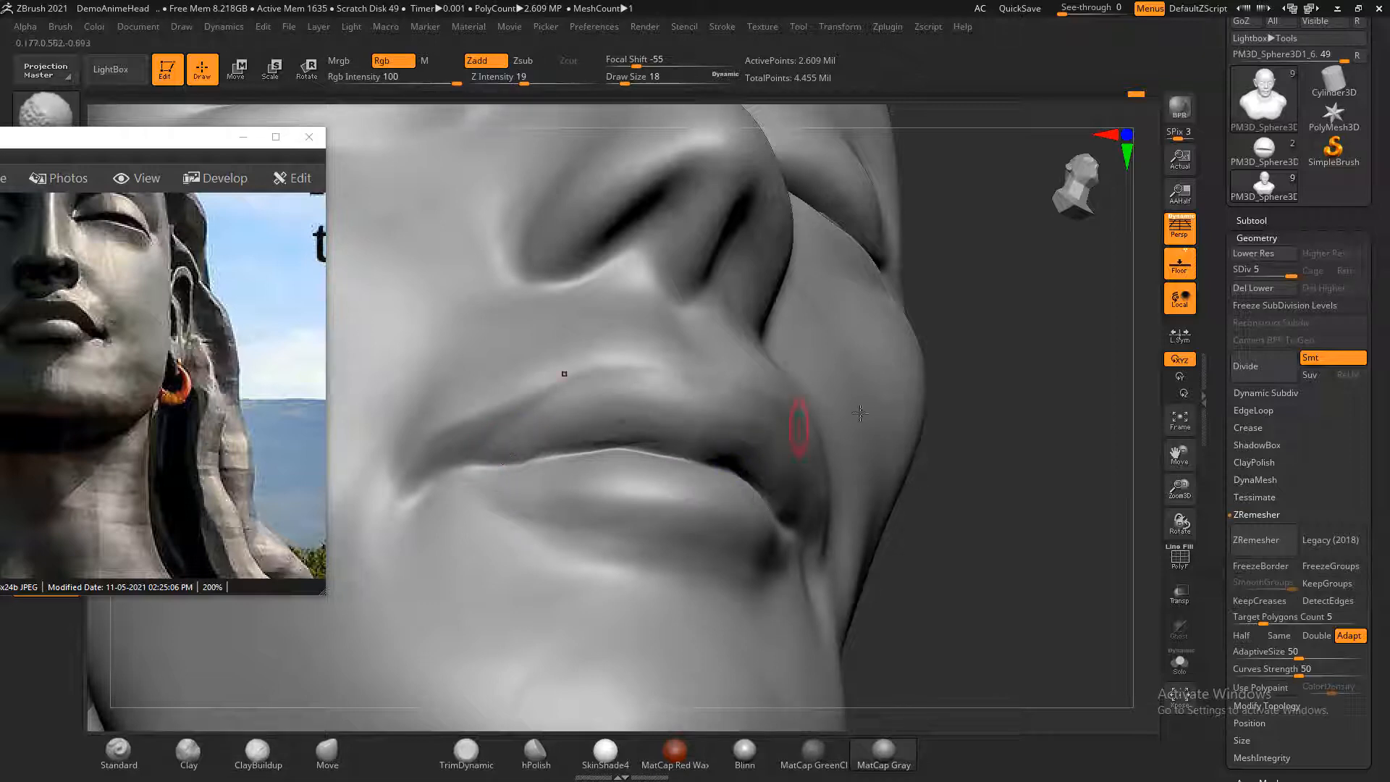
mouse_move(934, 448)
mouse_down()
mouse_move(1023, 456)
mouse_move(977, 472)
mouse_up()
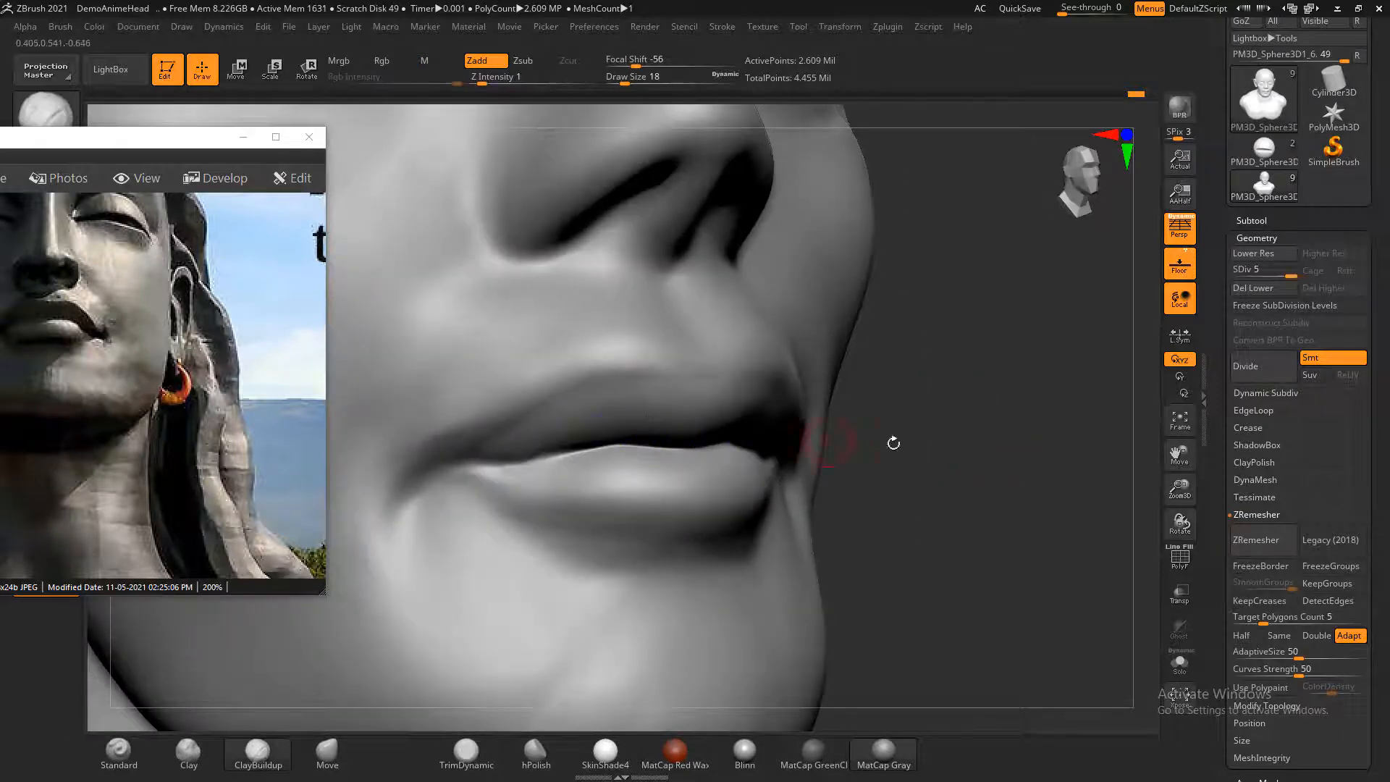
shift+drag(893, 443, 977, 449)
- Define the centre dip of the upper lip contour with the Standard brush at draw size 10, and smooth it at size 18
click(118, 753)
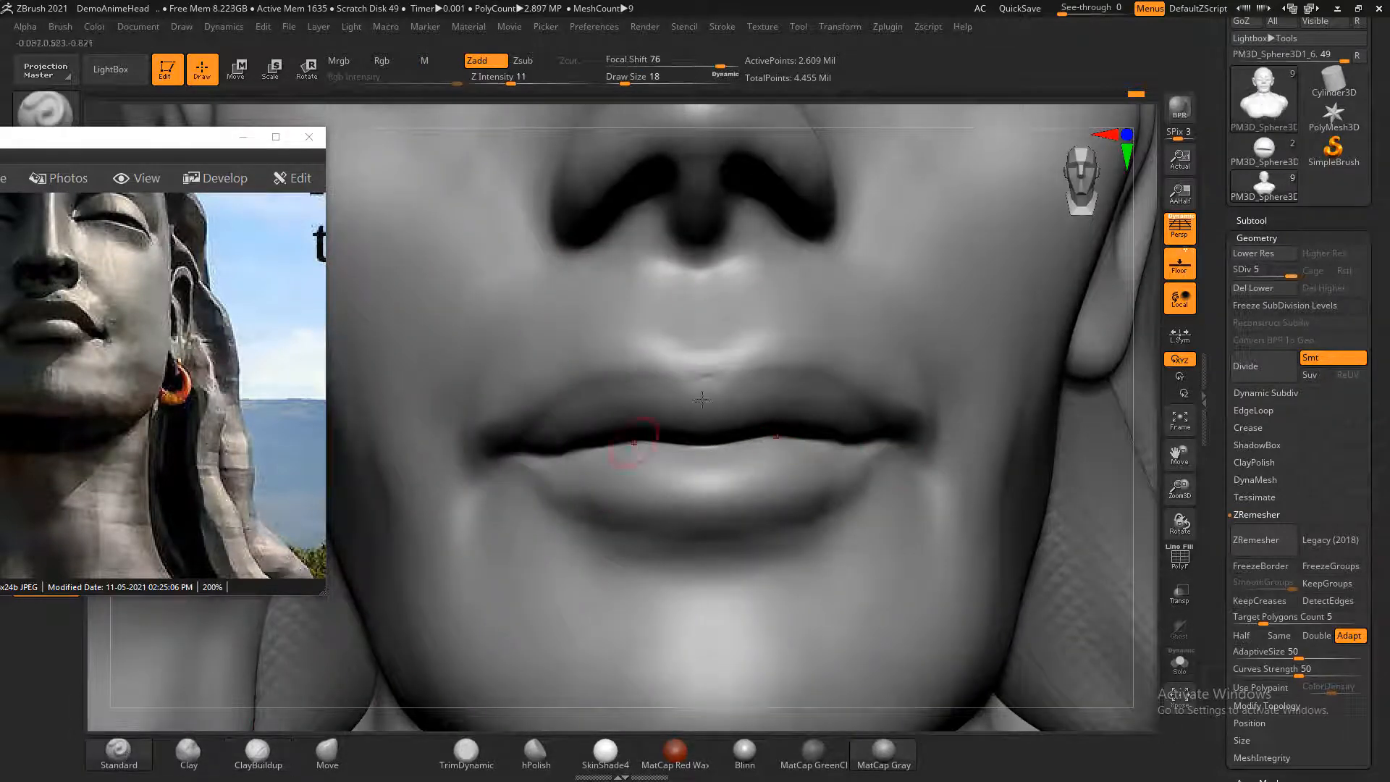
key([)
mouse_move(734, 355)
mouse_down()
mouse_move(670, 362)
mouse_move(745, 365)
mouse_up()
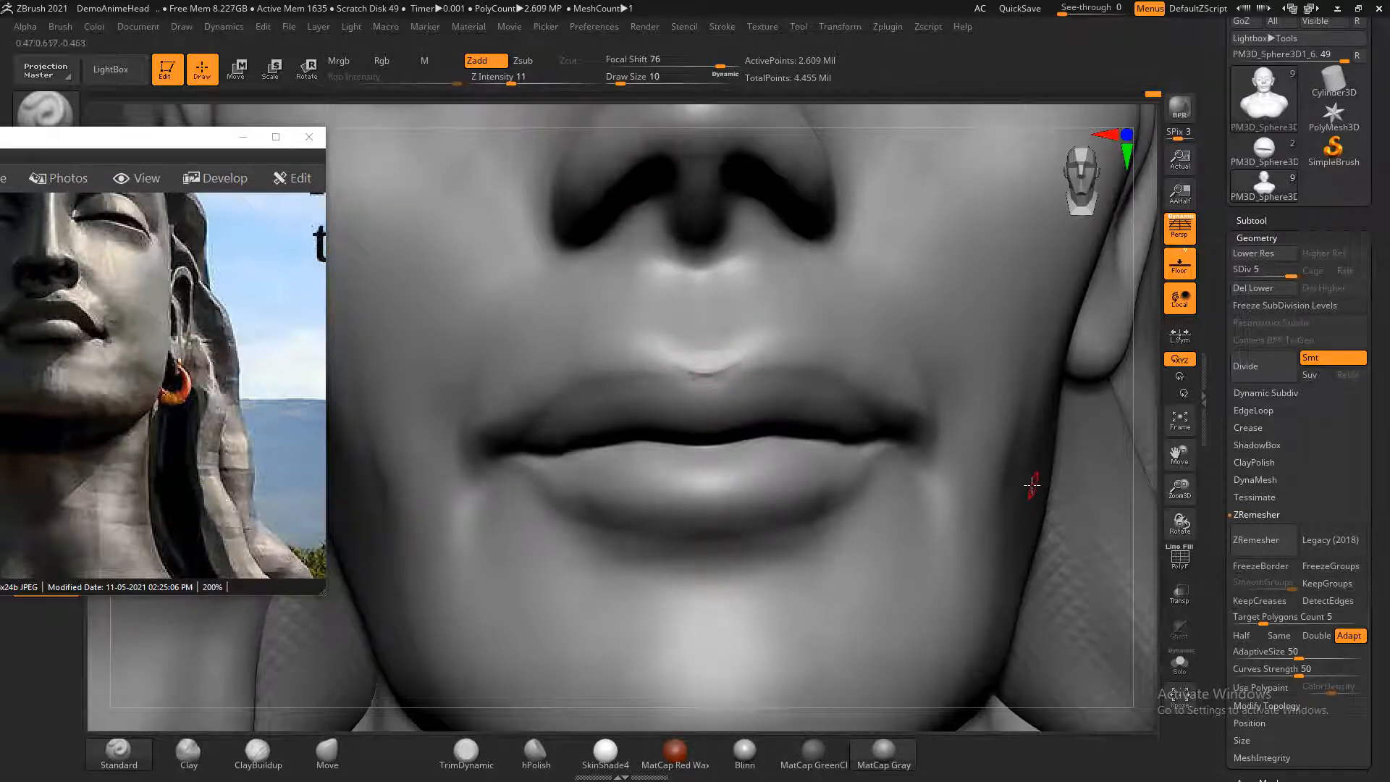
key(f)
alt+drag(950, 369, 949, 389)
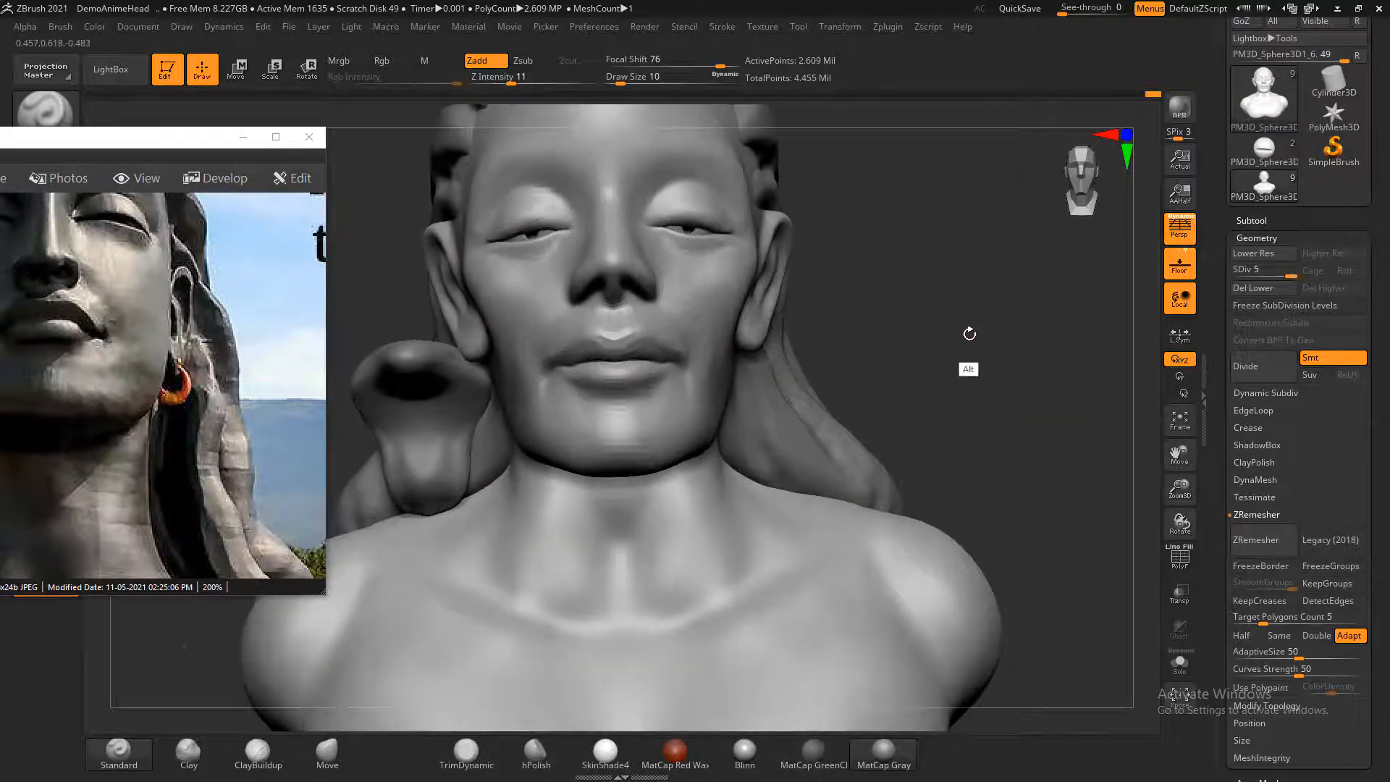
alt+drag(967, 332, 943, 391)
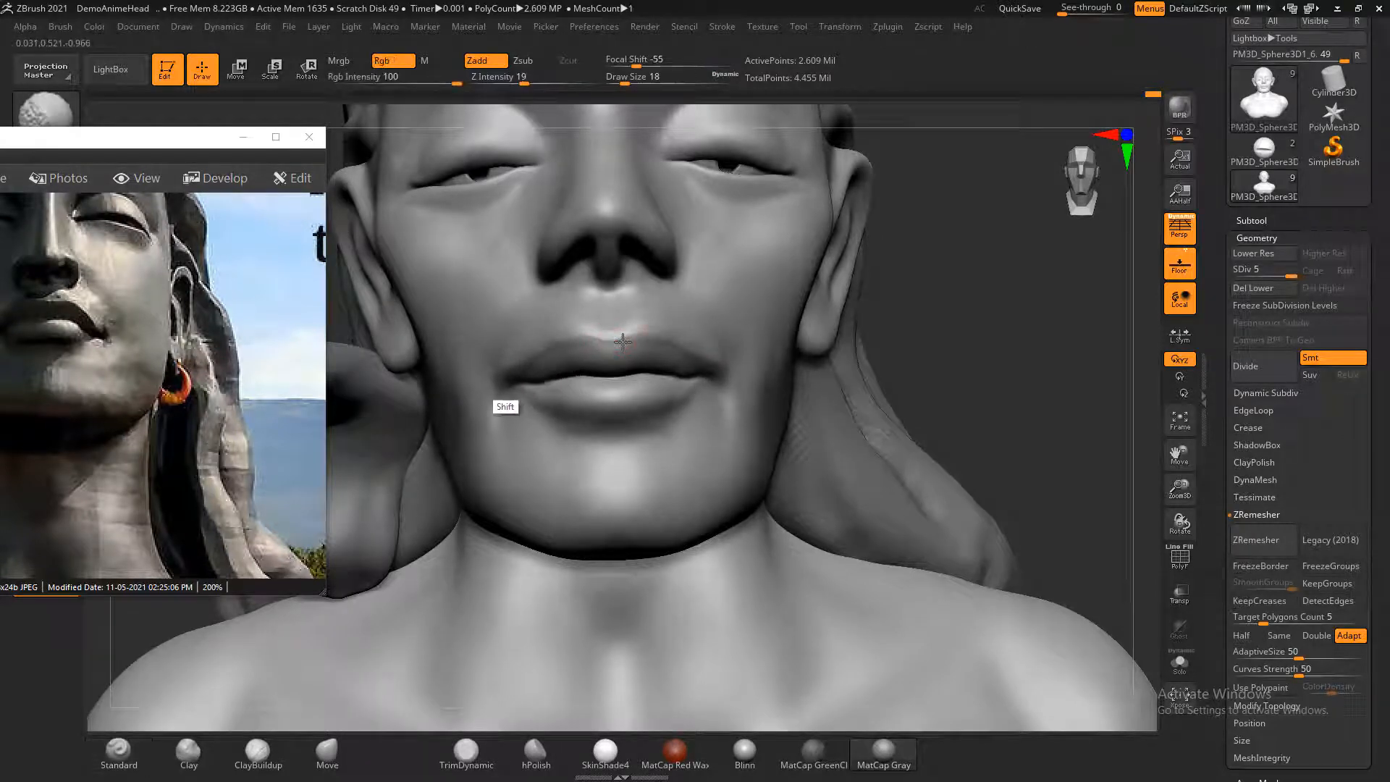
drag(999, 359, 843, 433)
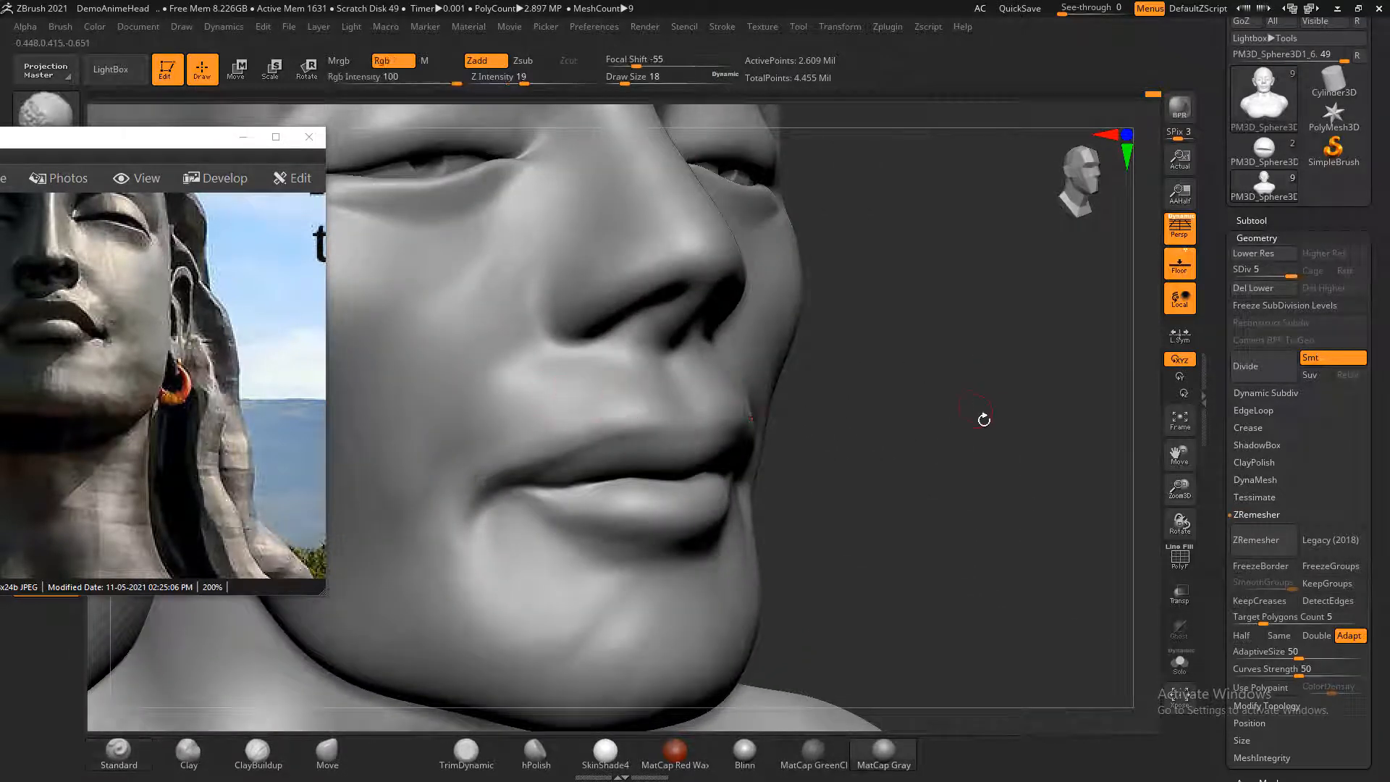
drag(980, 412, 962, 432)
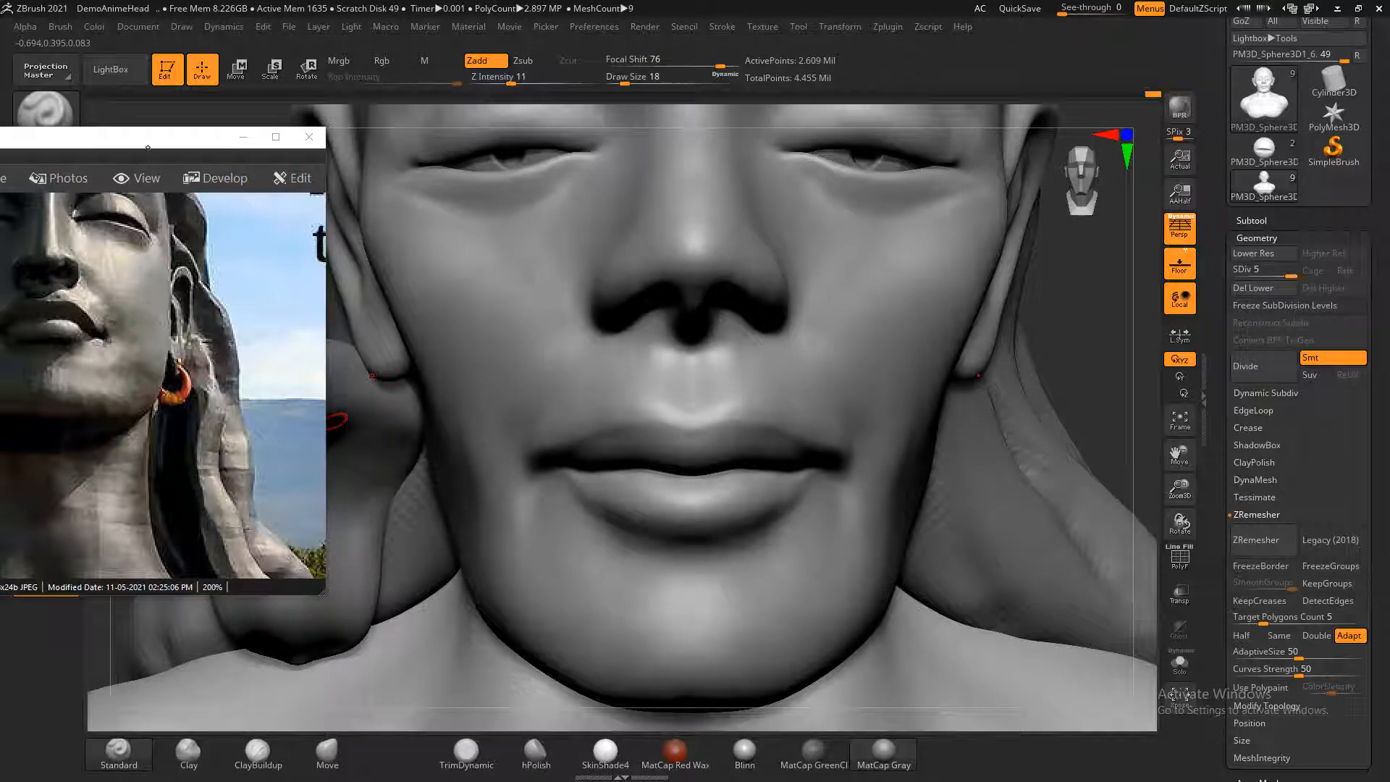
- Move the reference photo to show the whole face, lower the mesh to subdivision level 4 and carve the nose and mouth folds with the Standard brush
drag(148, 147, 281, 109)
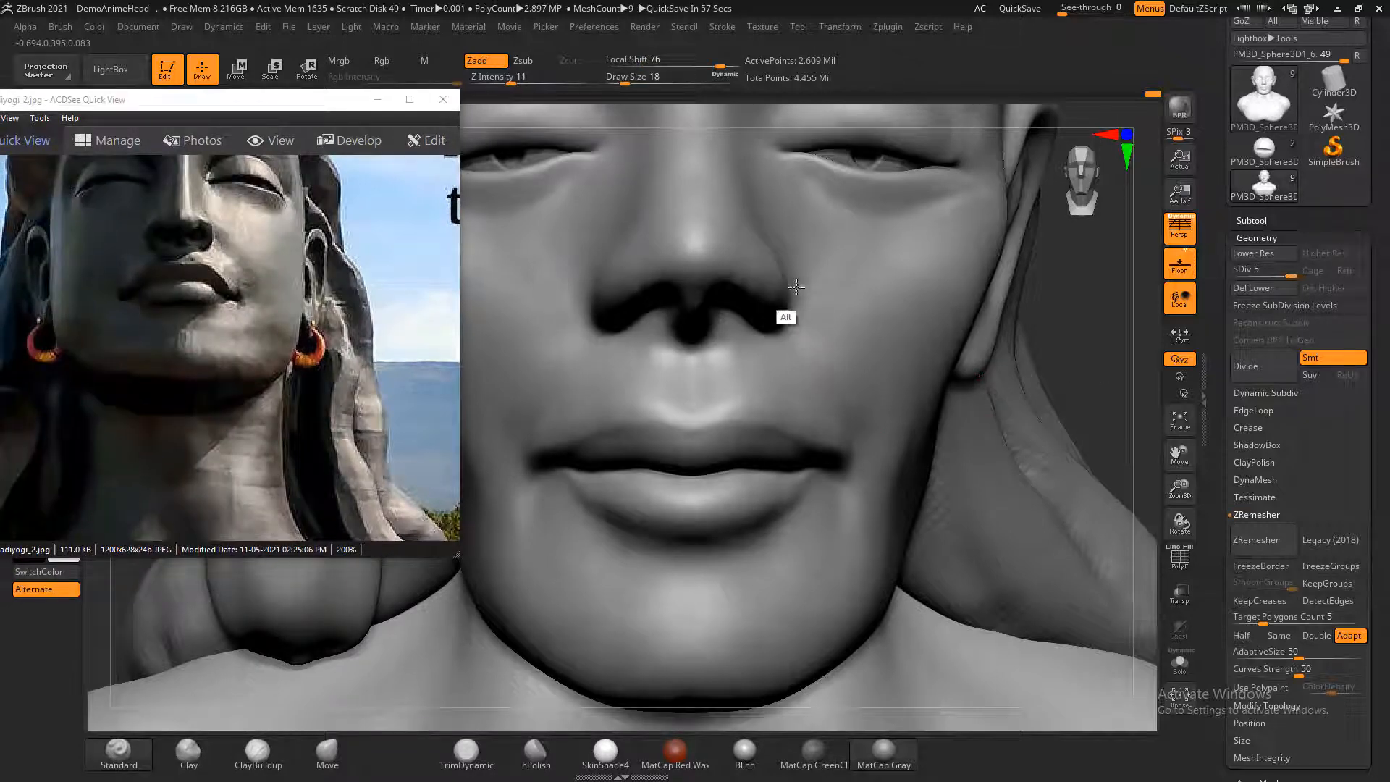
key(shift+d)
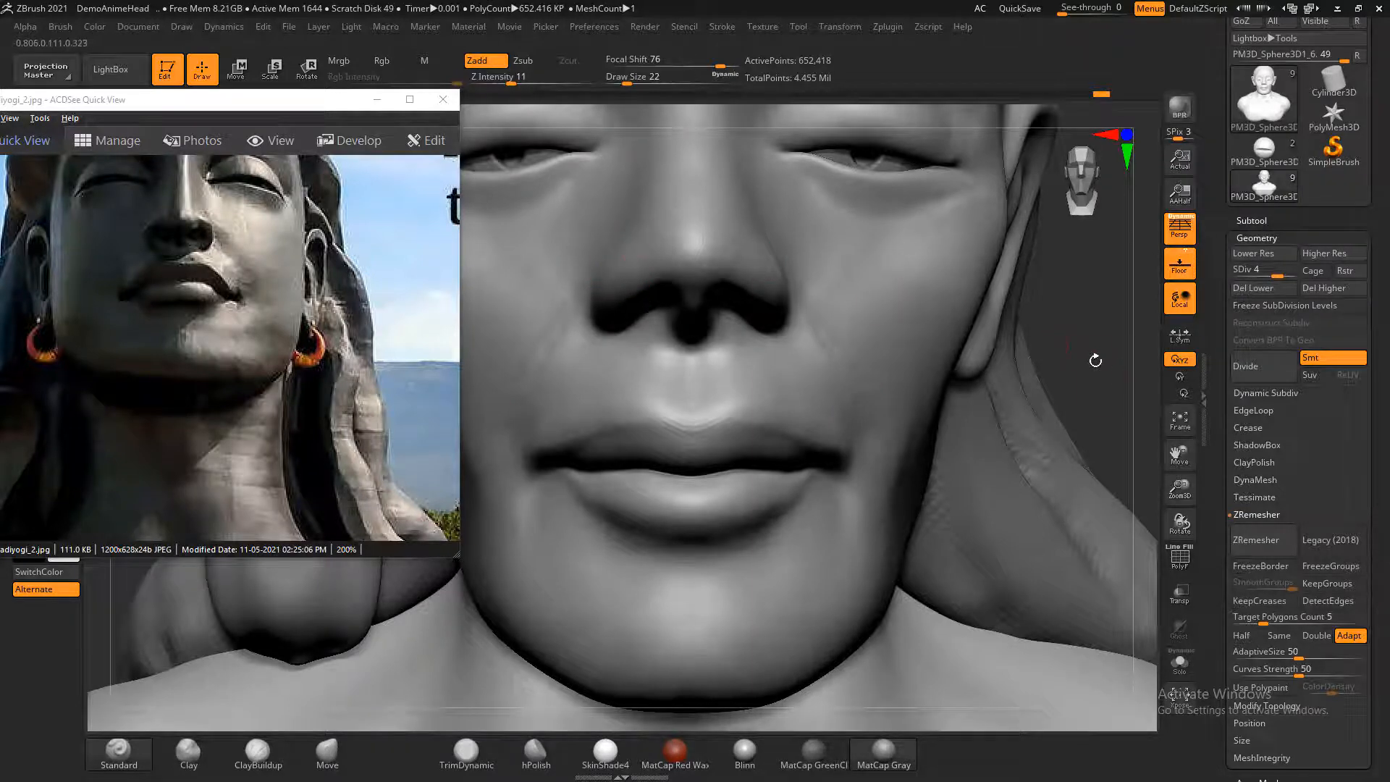
drag(1095, 360, 726, 287)
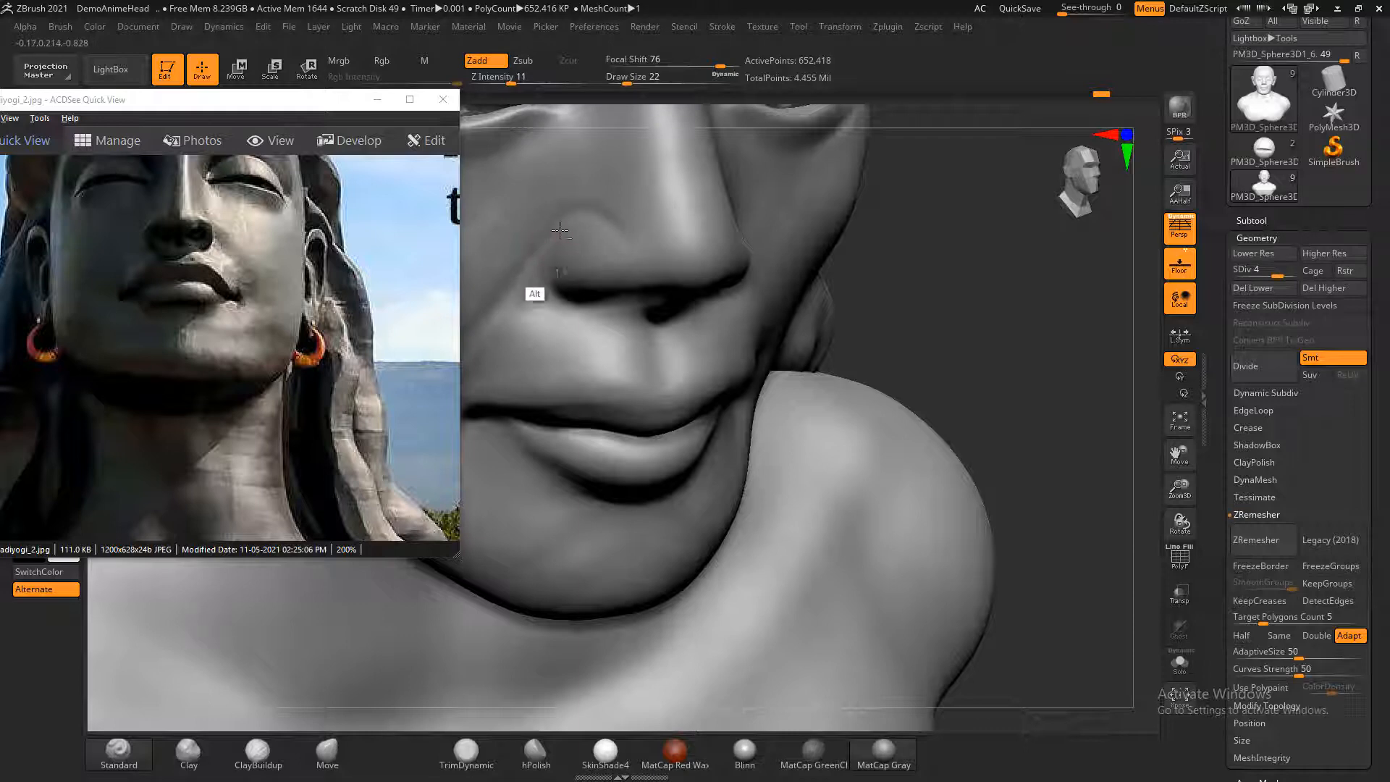
drag(977, 351, 902, 402)
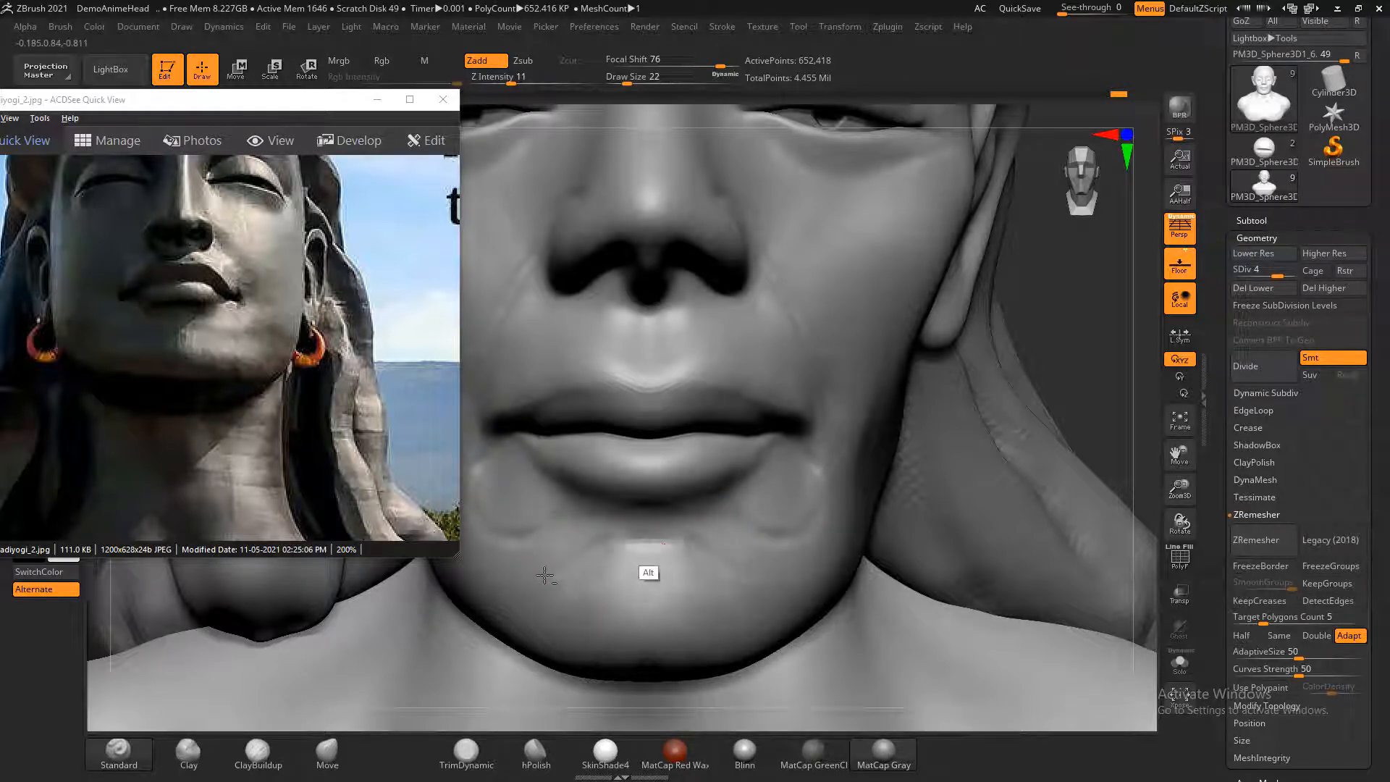
drag(1070, 364, 1109, 380)
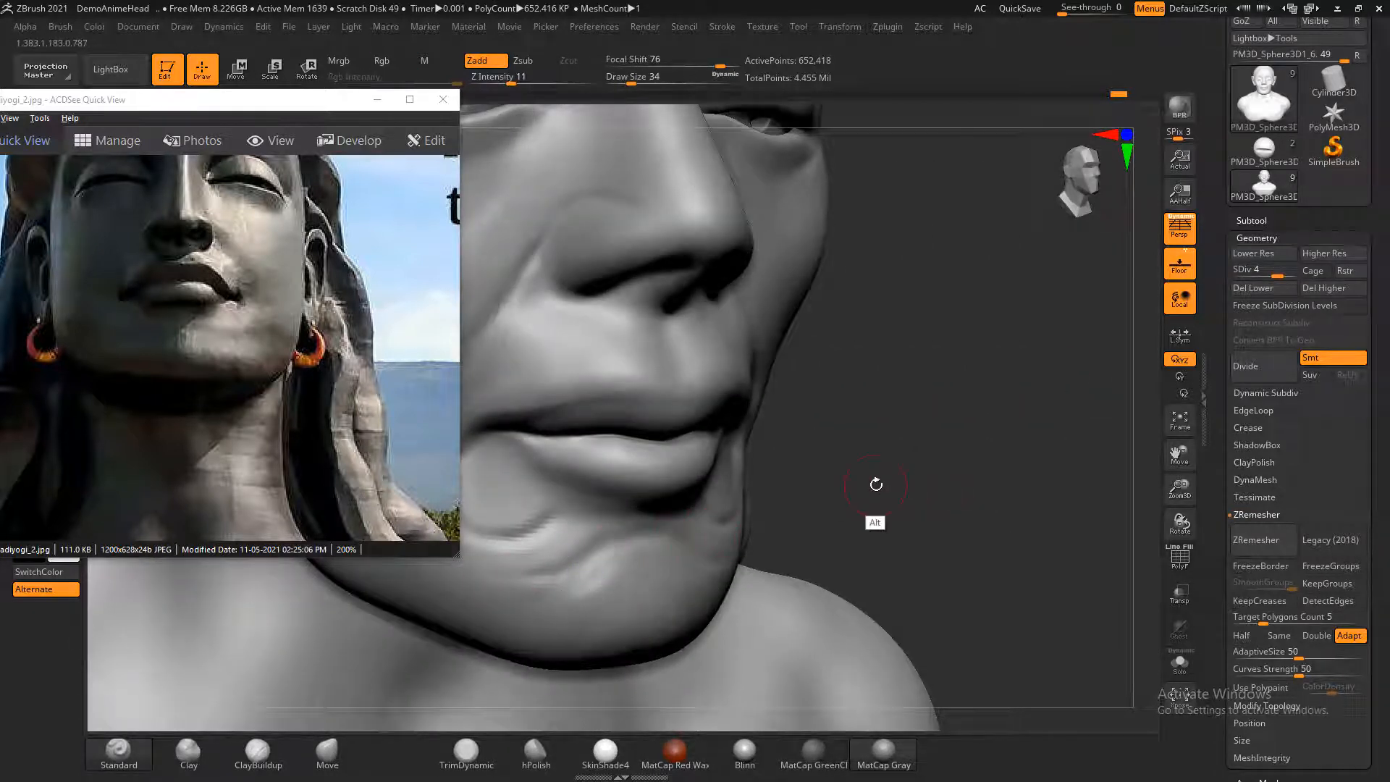
- Smooth the fold beside the nose and the crease below the mouth corner at draw size 34
alt+drag(875, 484, 831, 575)
key(shift)
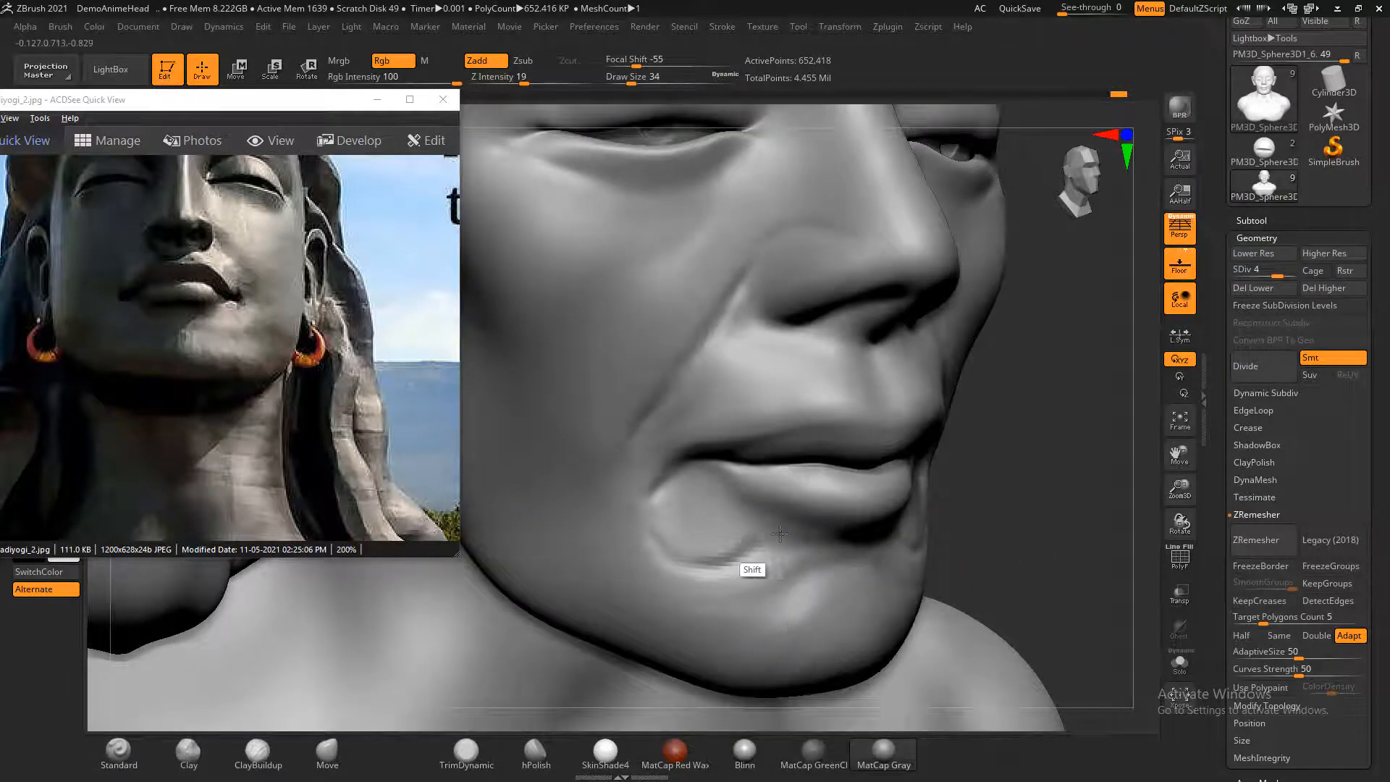
shift+drag(779, 533, 667, 544)
shift+drag(747, 276, 657, 365)
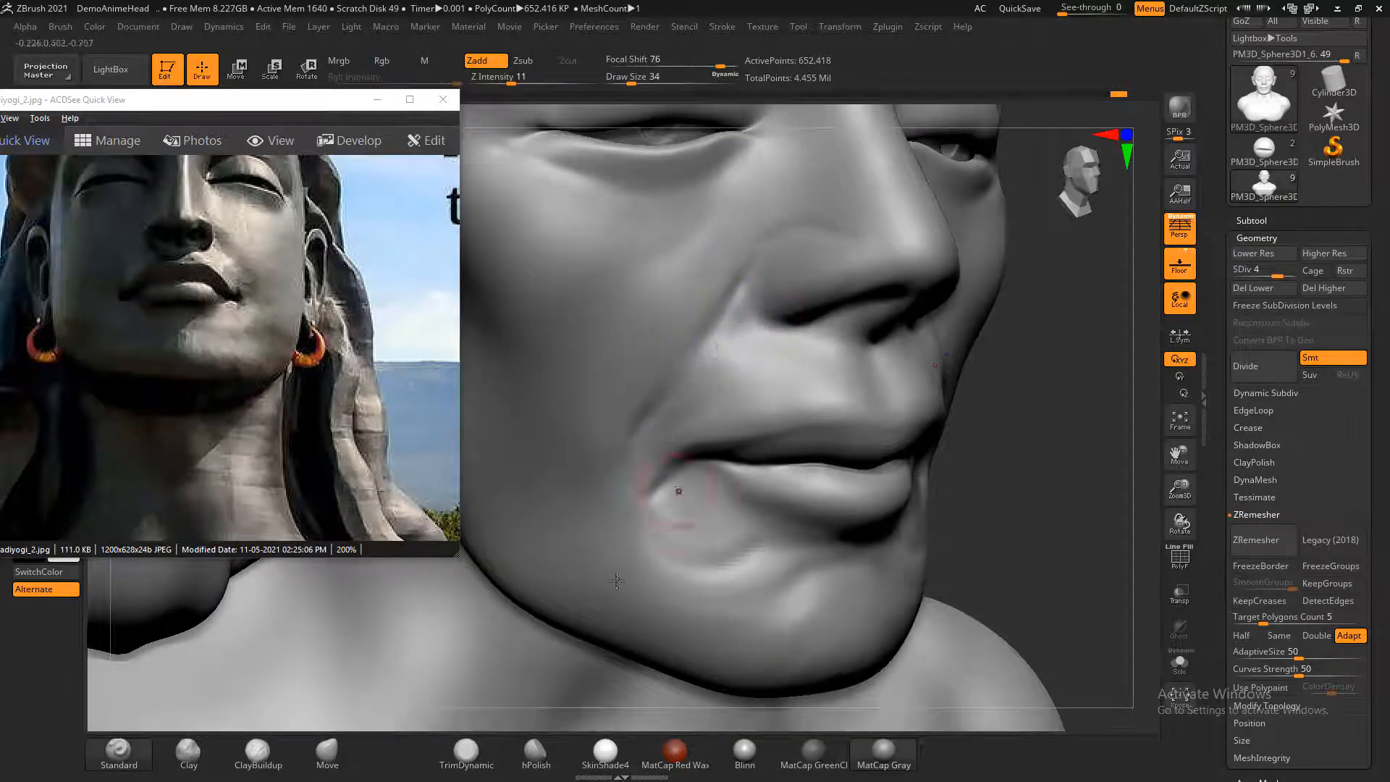
- Soften the nasal fold and fill the hollow below the mouth corner with the ClayBuildup brush at draw size 34, dismissing the Sticky Keys prompt
click(258, 752)
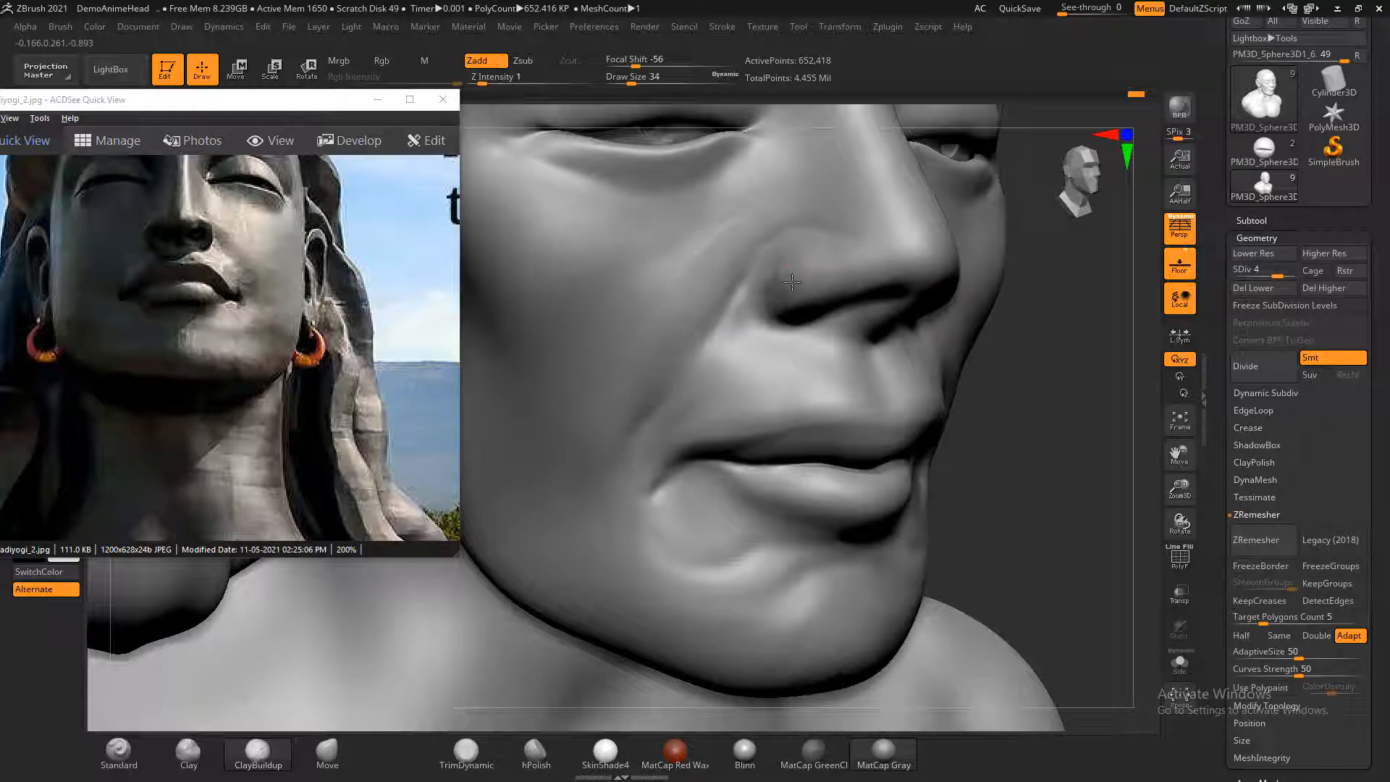
key(shift)
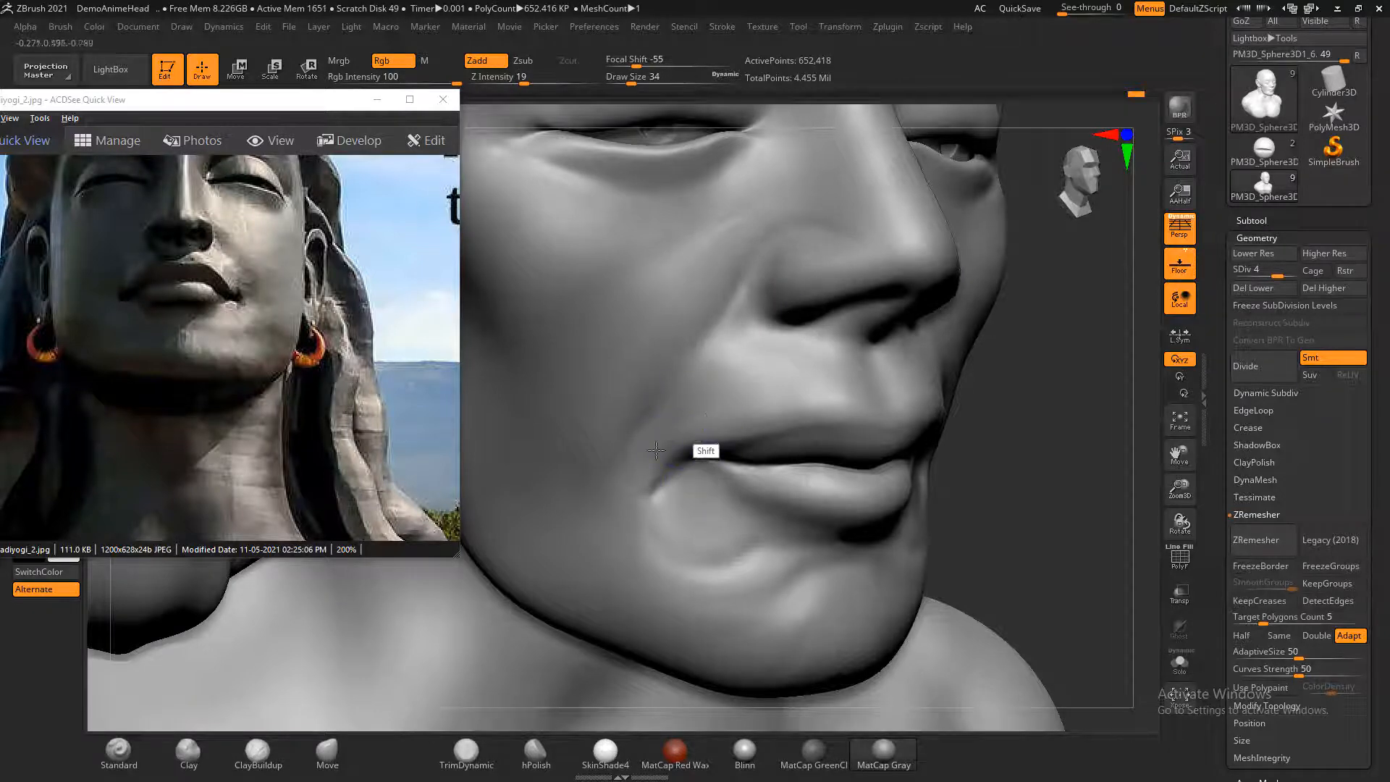
click(717, 521)
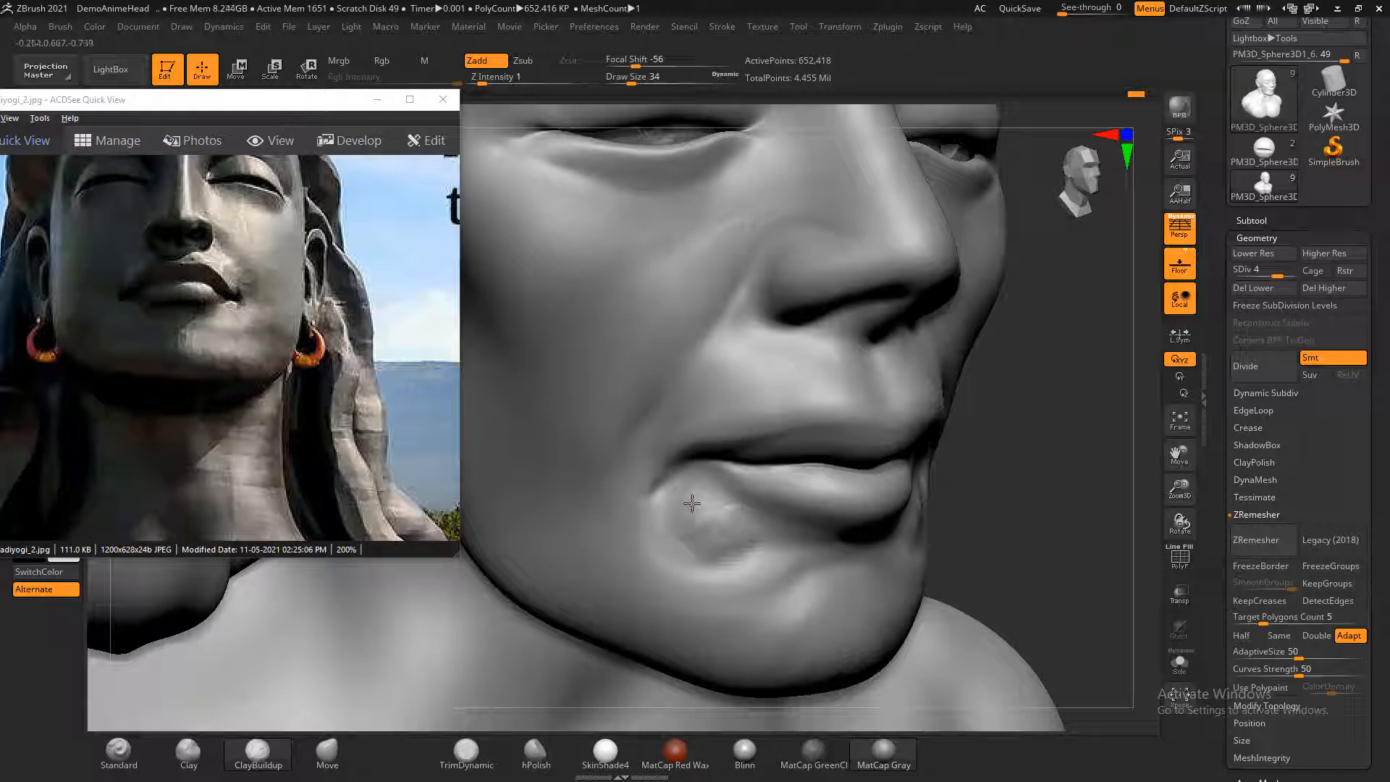
mouse_move(710, 512)
shift+mouse_down()
mouse_move(753, 553)
mouse_move(683, 547)
mouse_move(853, 608)
shift+mouse_up()
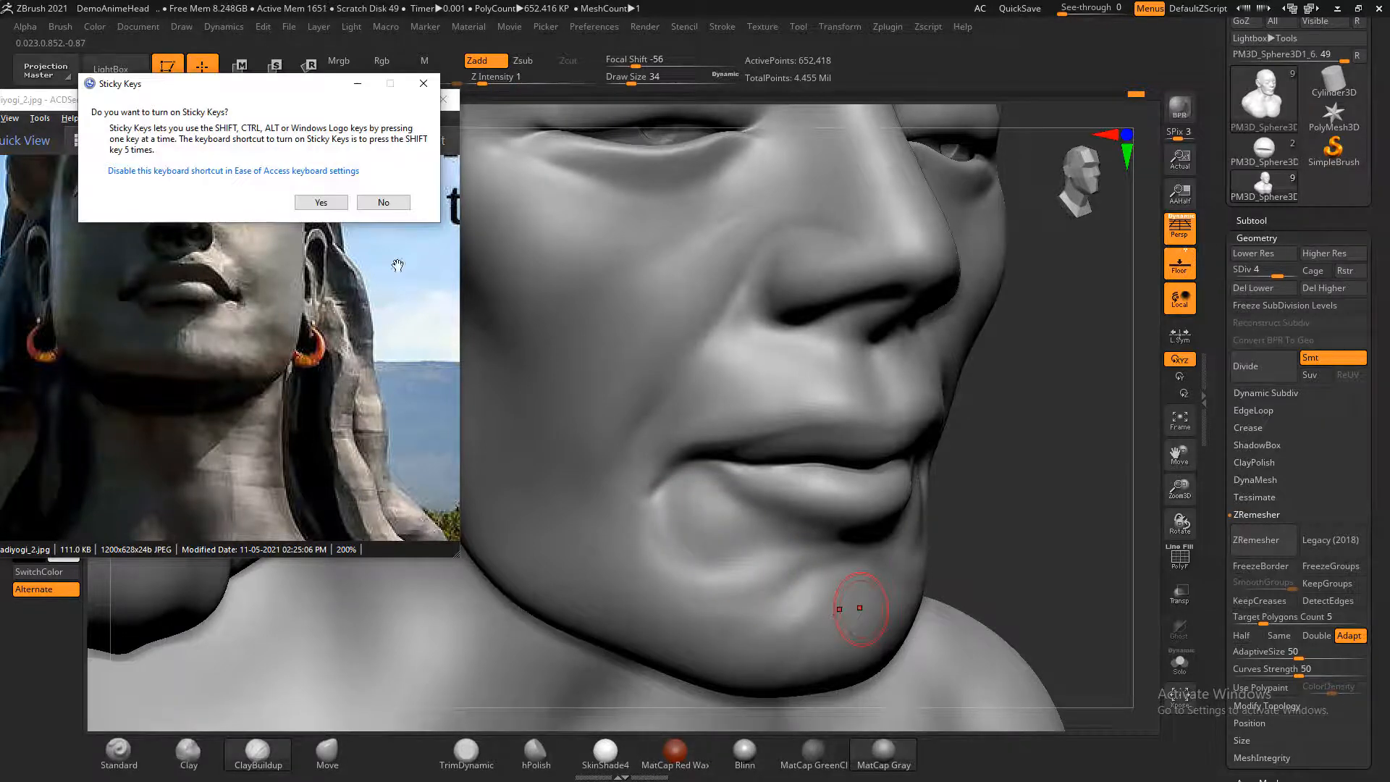
click(380, 202)
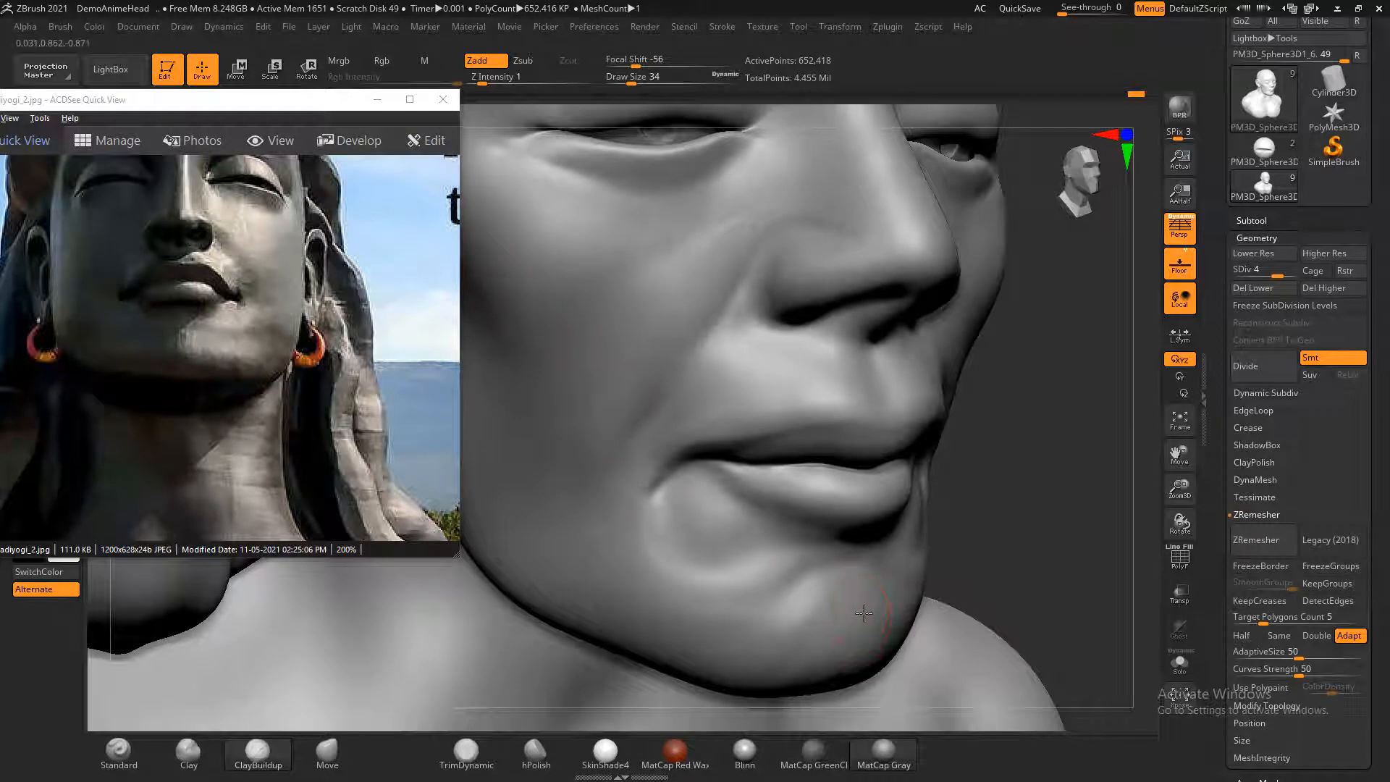
- Build up the chin with the ClayBuildup brush, and smooth it and the areas below the mouth corners
mouse_move(802, 637)
mouse_down()
mouse_move(848, 590)
mouse_move(856, 612)
mouse_move(790, 591)
mouse_move(846, 662)
mouse_move(897, 636)
mouse_up()
drag(1020, 564, 923, 561)
shift+drag(854, 609, 877, 612)
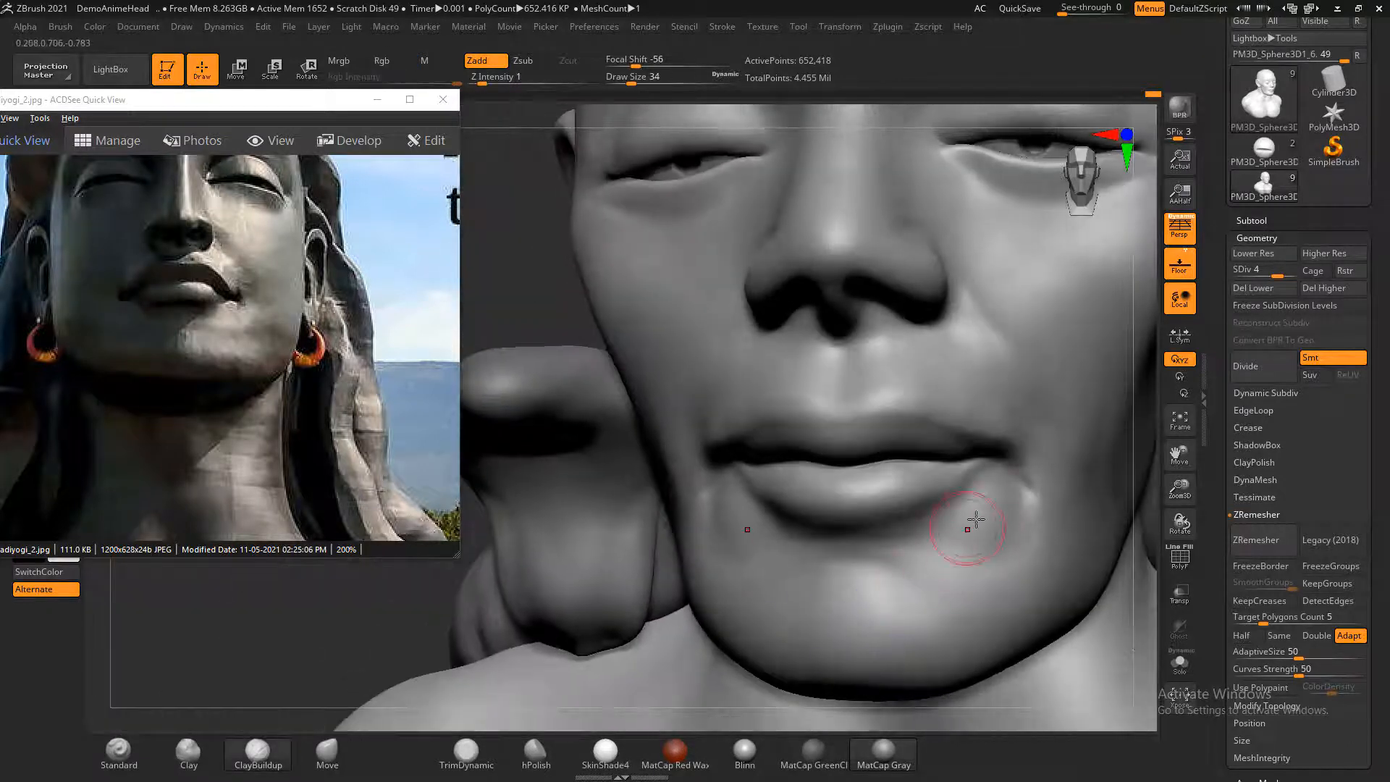
shift+drag(976, 540, 964, 561)
key(f)
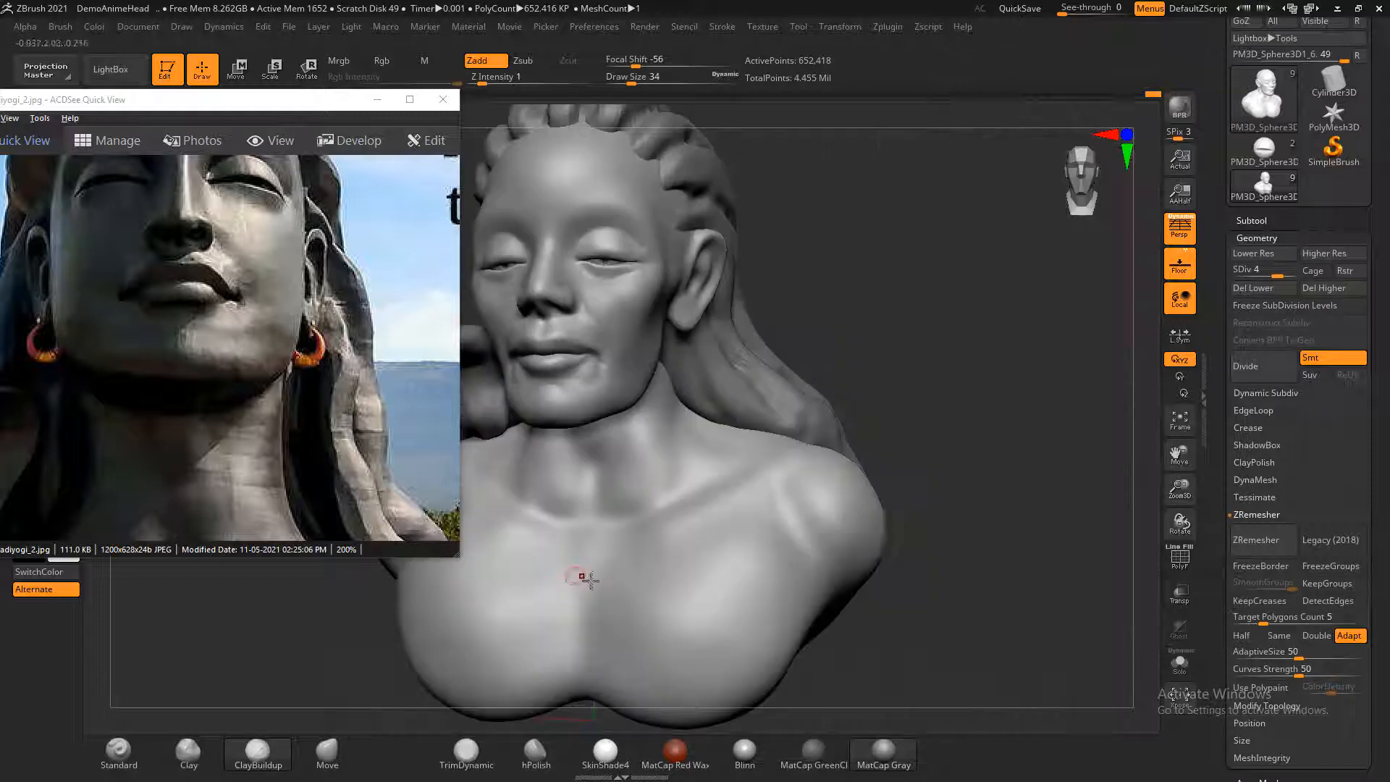
mouse_move(952, 348)
shift+mouse_down()
mouse_move(971, 350)
mouse_move(968, 337)
mouse_move(1040, 285)
mouse_move(1039, 340)
mouse_move(1015, 314)
shift+mouse_up()
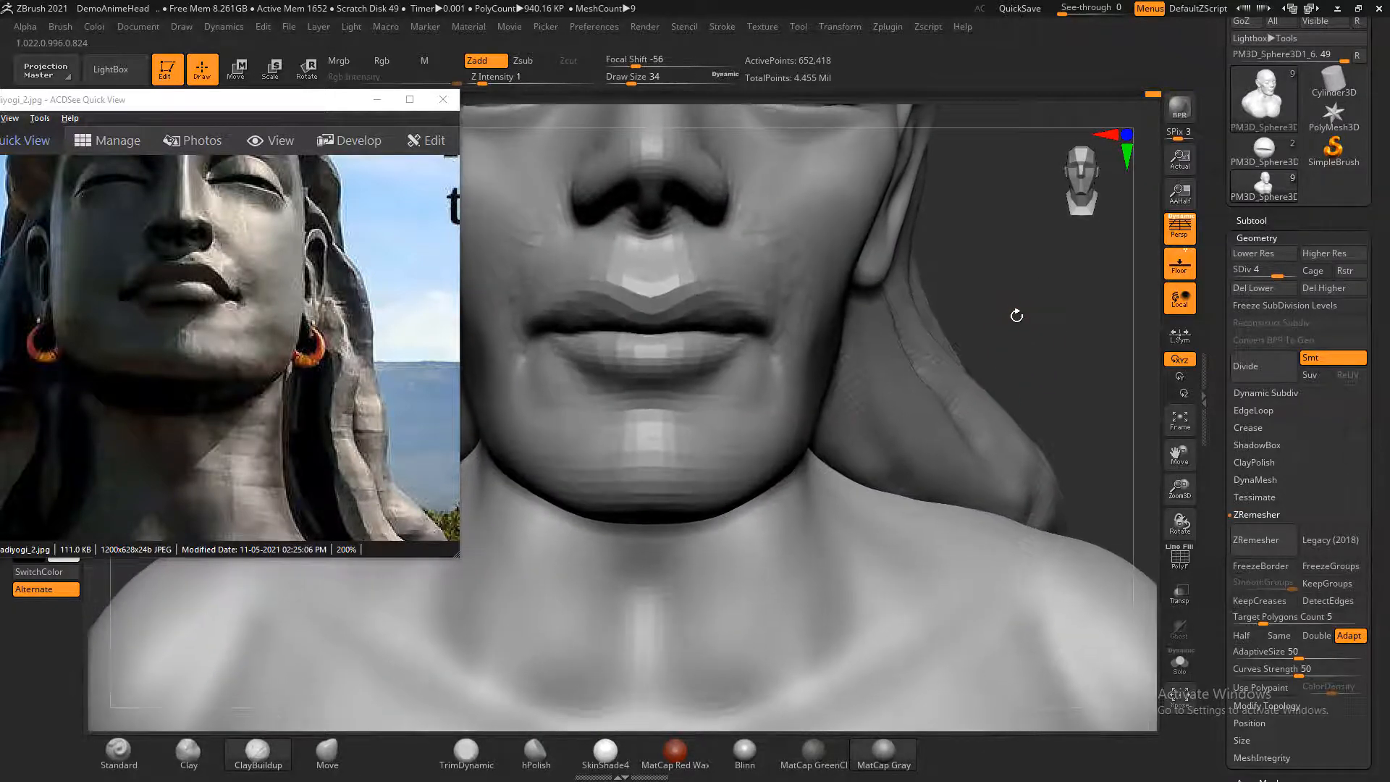
- Switch to the Move brush and mask the upper lip out to the mouth corners, refining the mask's edge at draw size 30
click(327, 753)
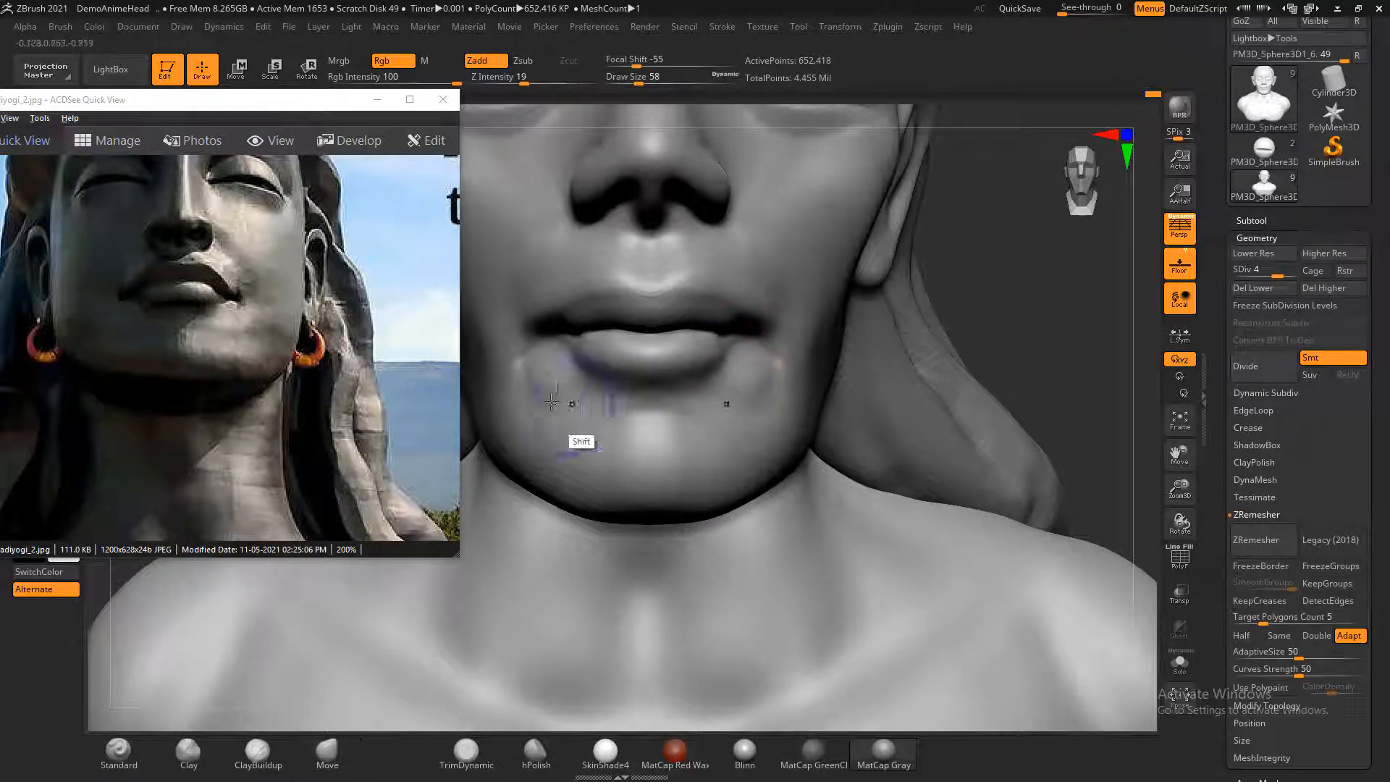
drag(1079, 324, 1090, 302)
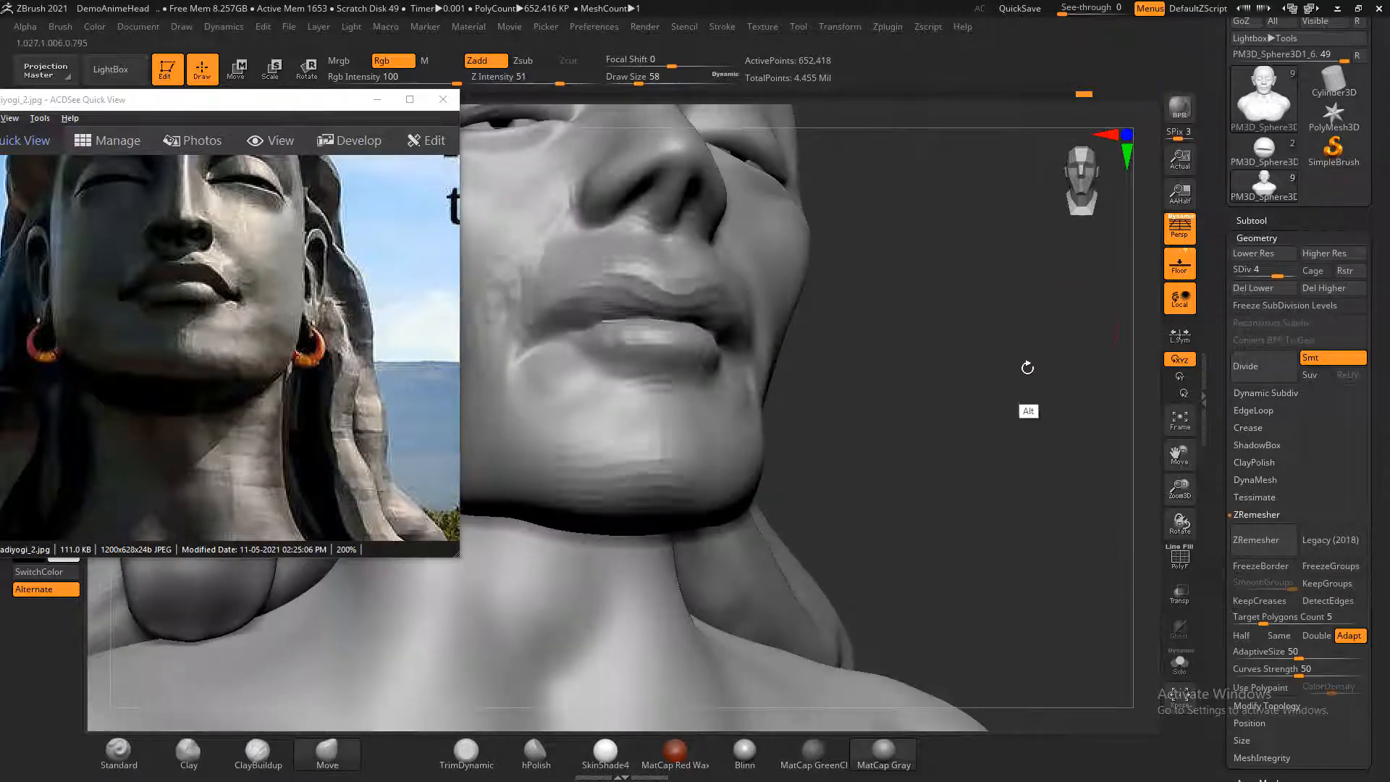
alt+drag(1027, 366, 992, 397)
mouse_move(993, 458)
mouse_down()
mouse_move(1051, 404)
mouse_move(1046, 383)
mouse_up()
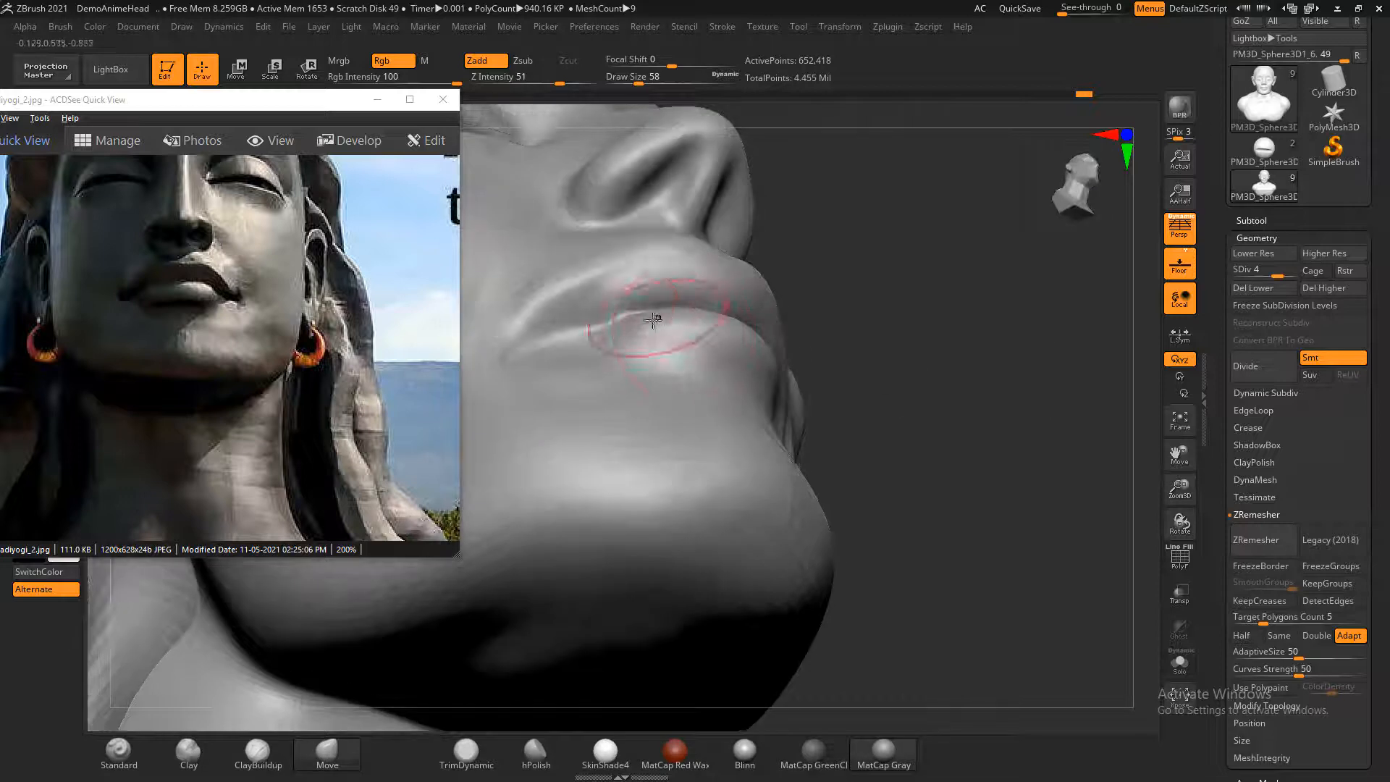
mouse_move(602, 328)
mouse_down()
mouse_move(510, 287)
mouse_move(499, 297)
mouse_move(620, 280)
mouse_up()
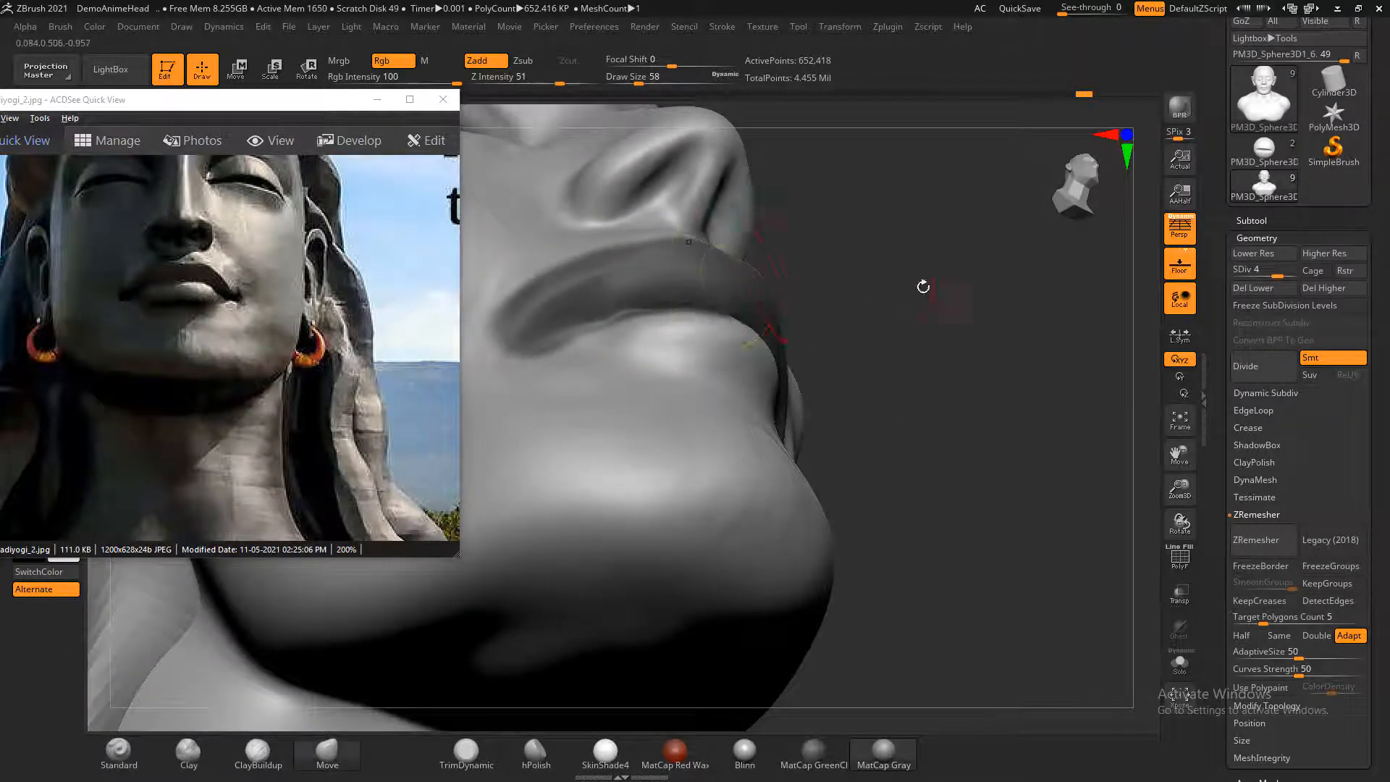
drag(922, 286, 973, 391)
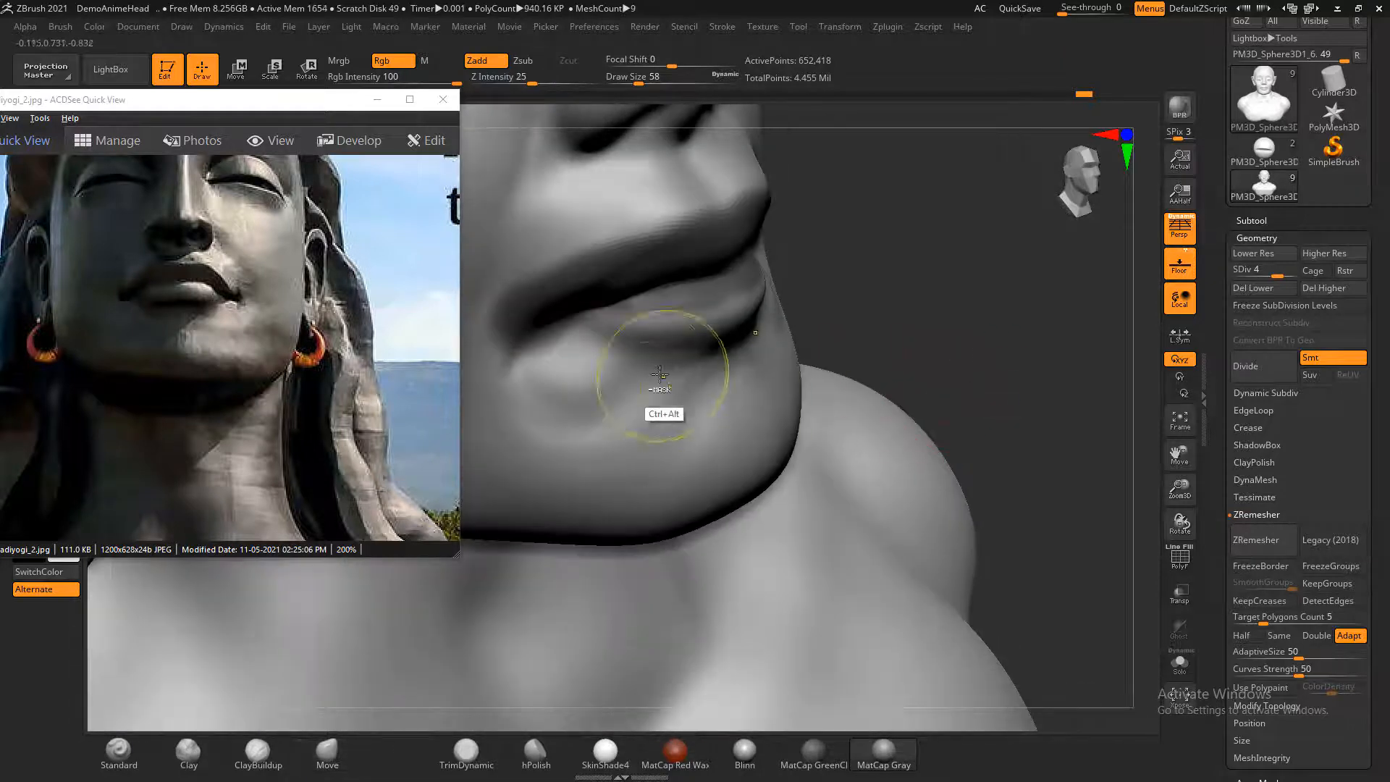
ctrl+alt+drag(778, 307, 803, 311)
drag(898, 387, 912, 319)
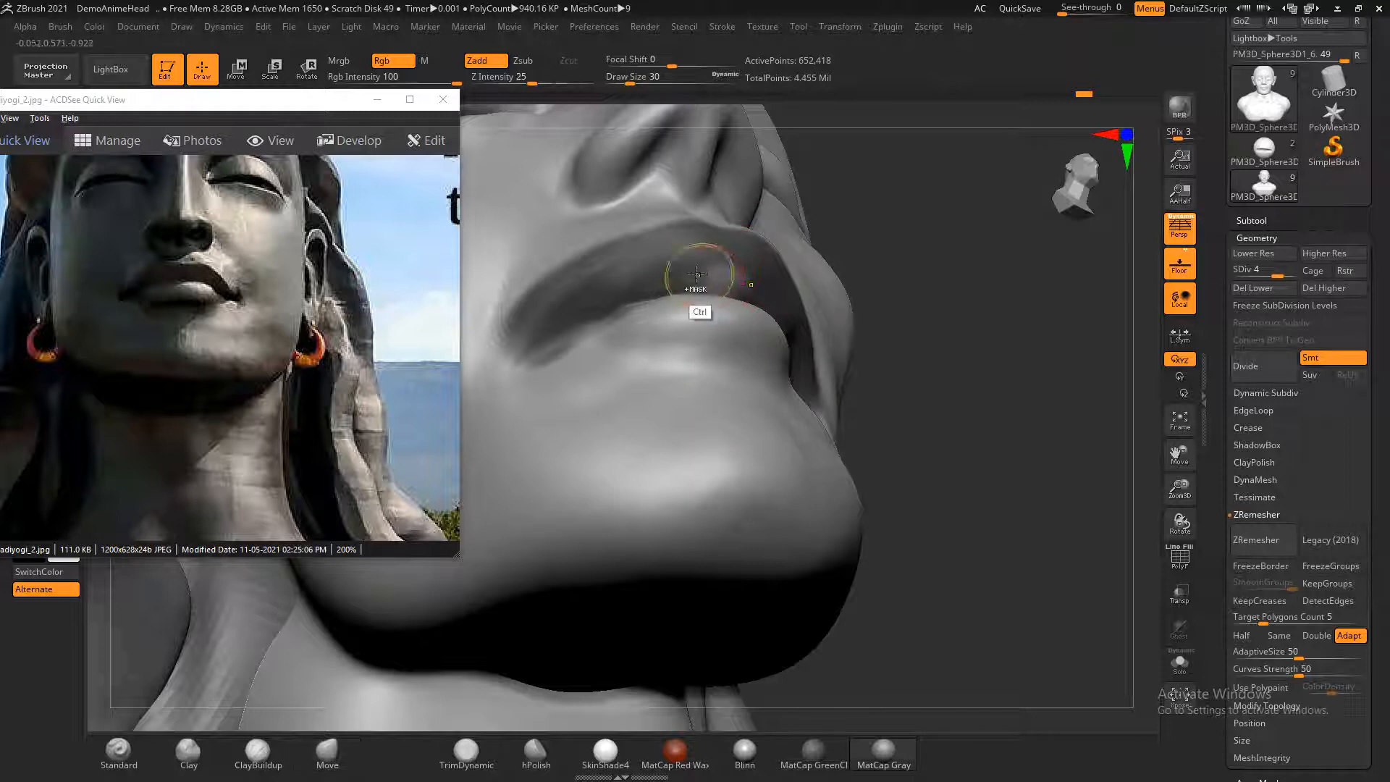
mouse_move(949, 301)
mouse_down()
mouse_move(968, 305)
mouse_move(948, 311)
mouse_up()
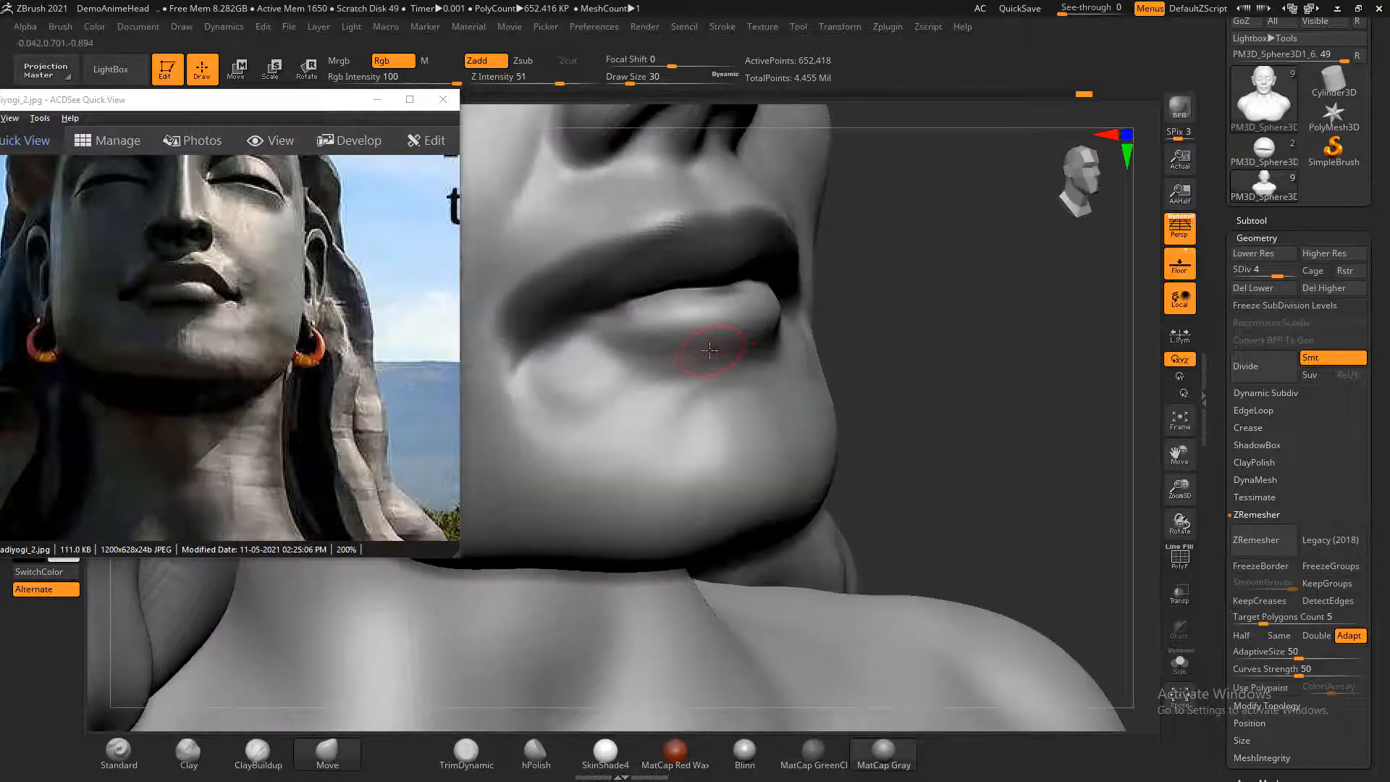
- Reshape the lower lip and its corners with the Move brush at draw size 50, smoothing the skin below the mouth corner
key(bracketright)
key(bracketright)
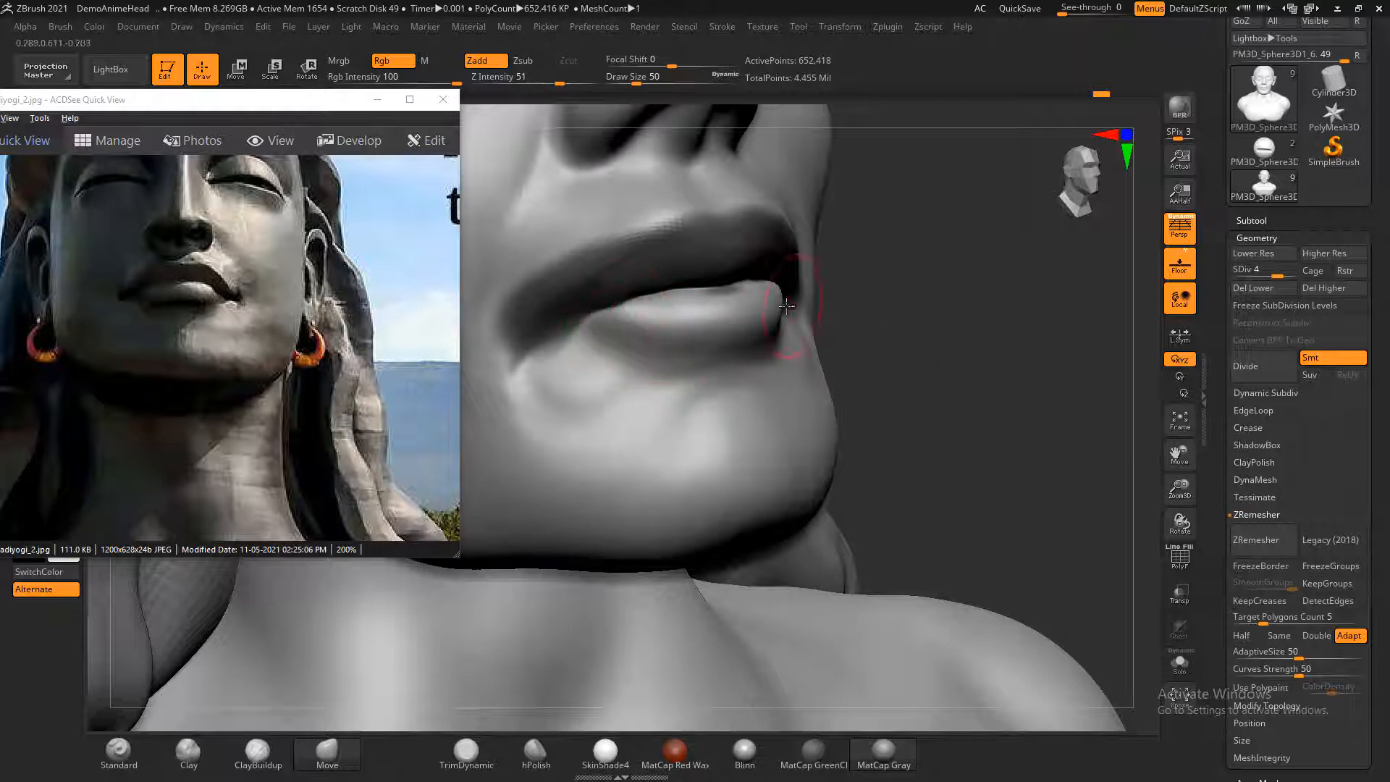
key(ctrl)
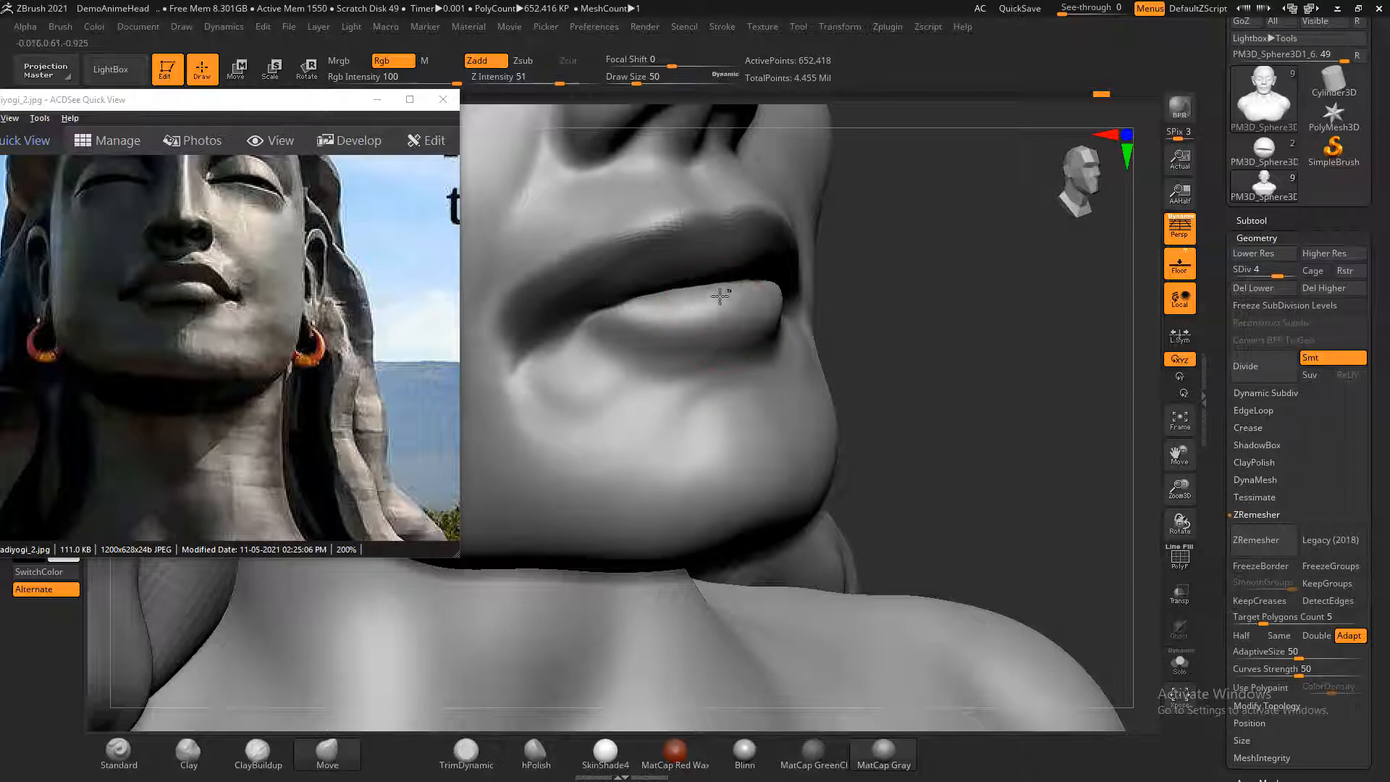
key(shift)
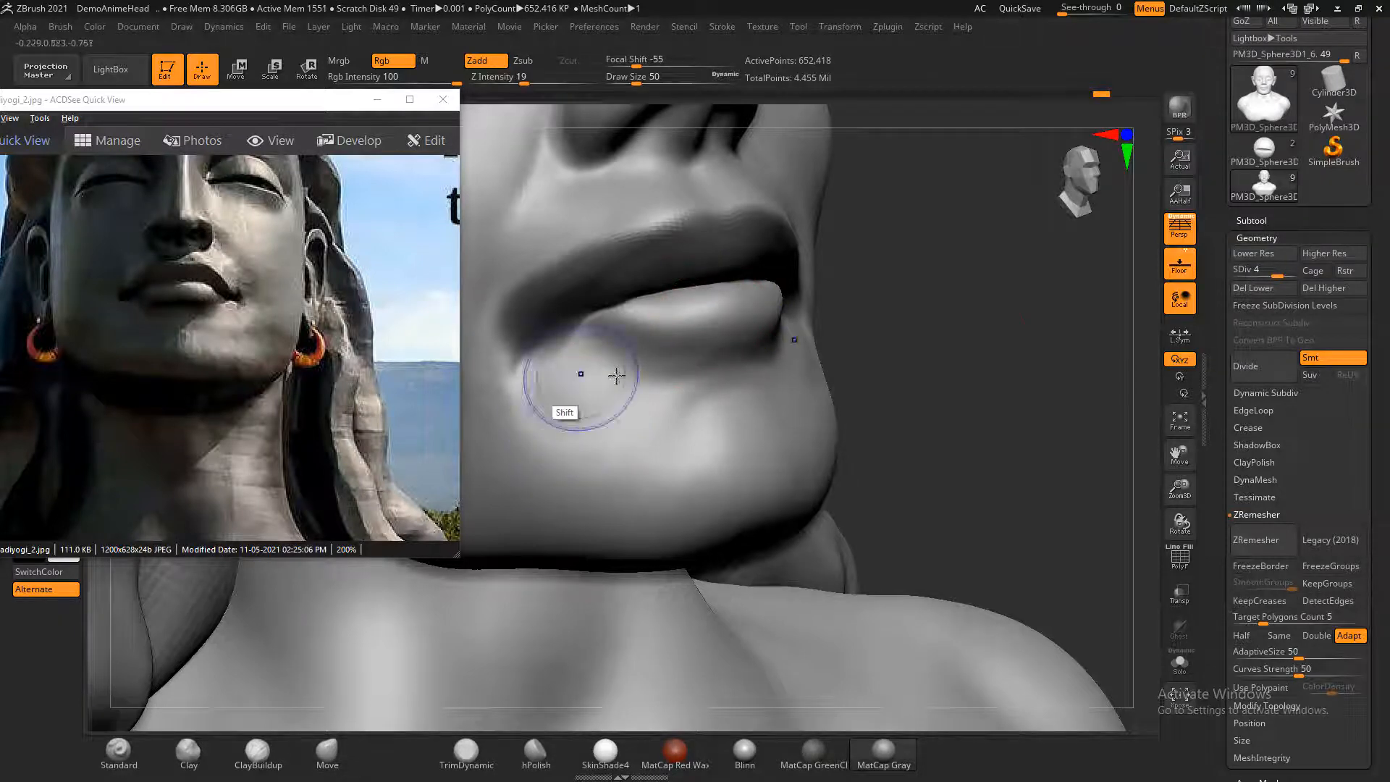
key(b)
key(m)
key(v)
shift+drag(1014, 329, 1027, 353)
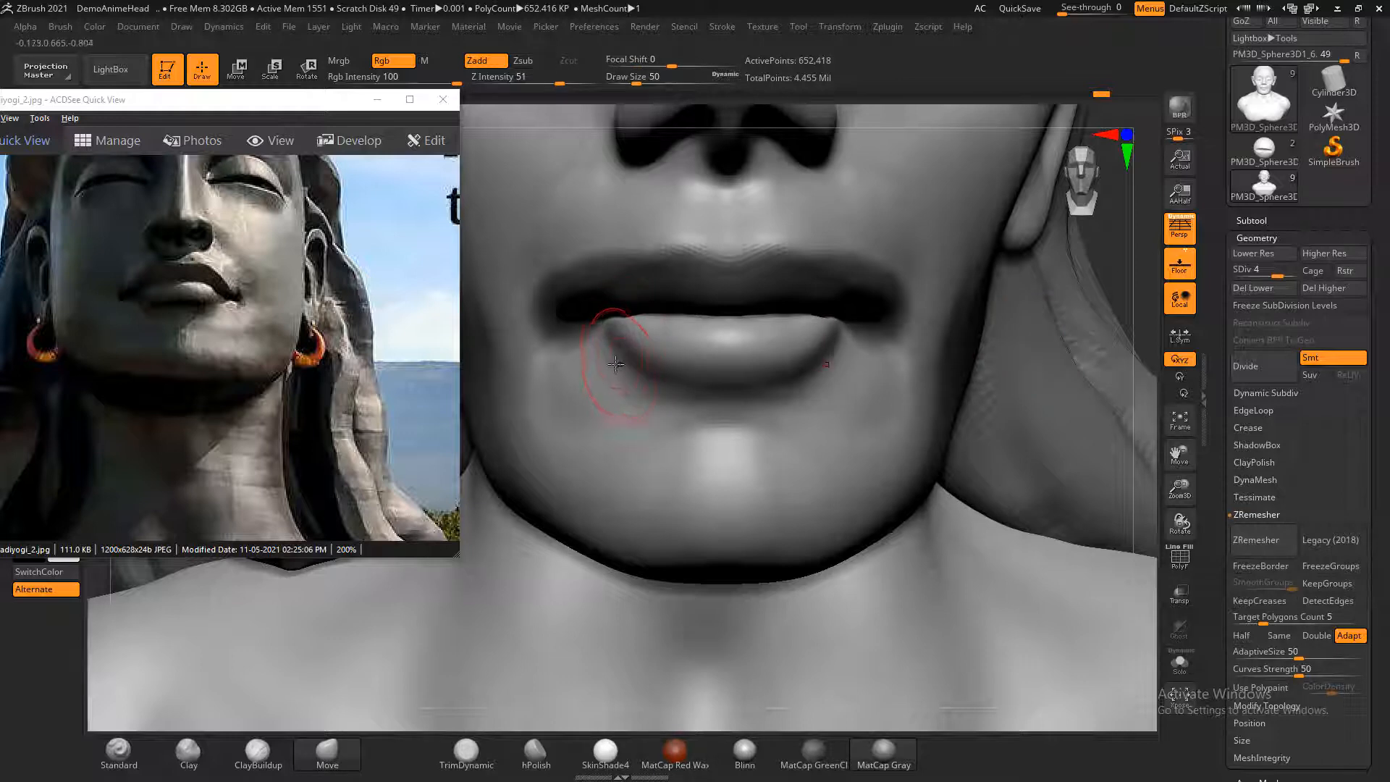
drag(609, 351, 587, 407)
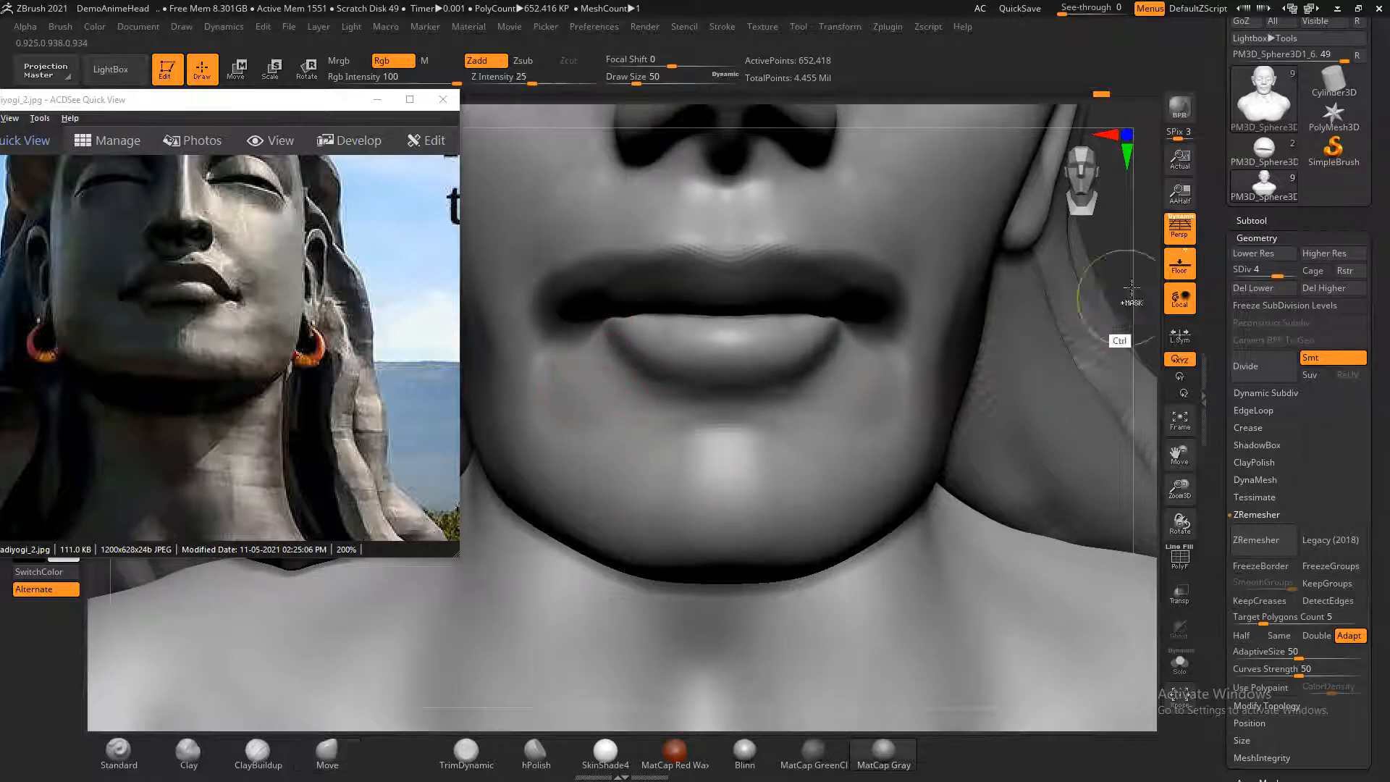
- Invert the mask and pull the upper lip's corners down to narrow the gap at the mouth corners, clearing the mask when done
shift+right_drag(1124, 290, 1104, 318)
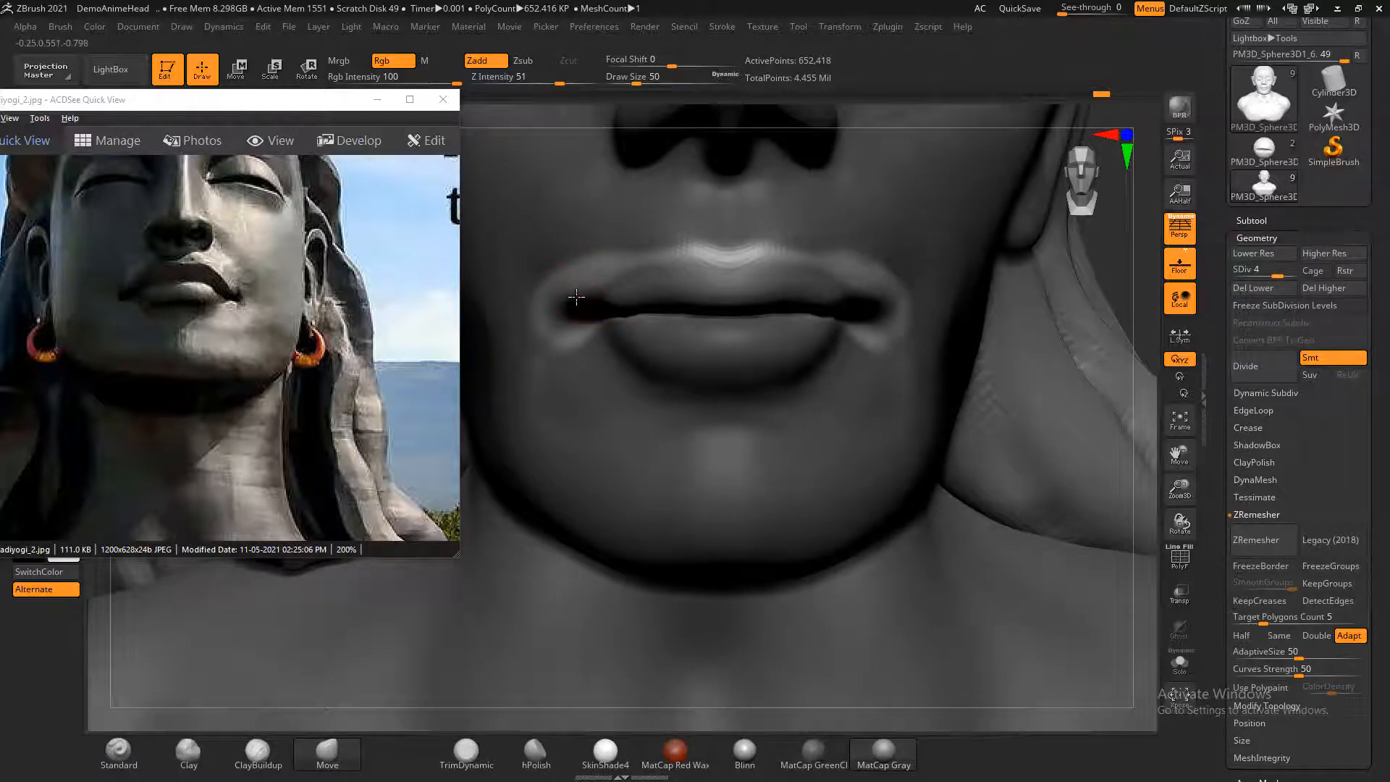
drag(576, 296, 578, 300)
drag(875, 307, 870, 299)
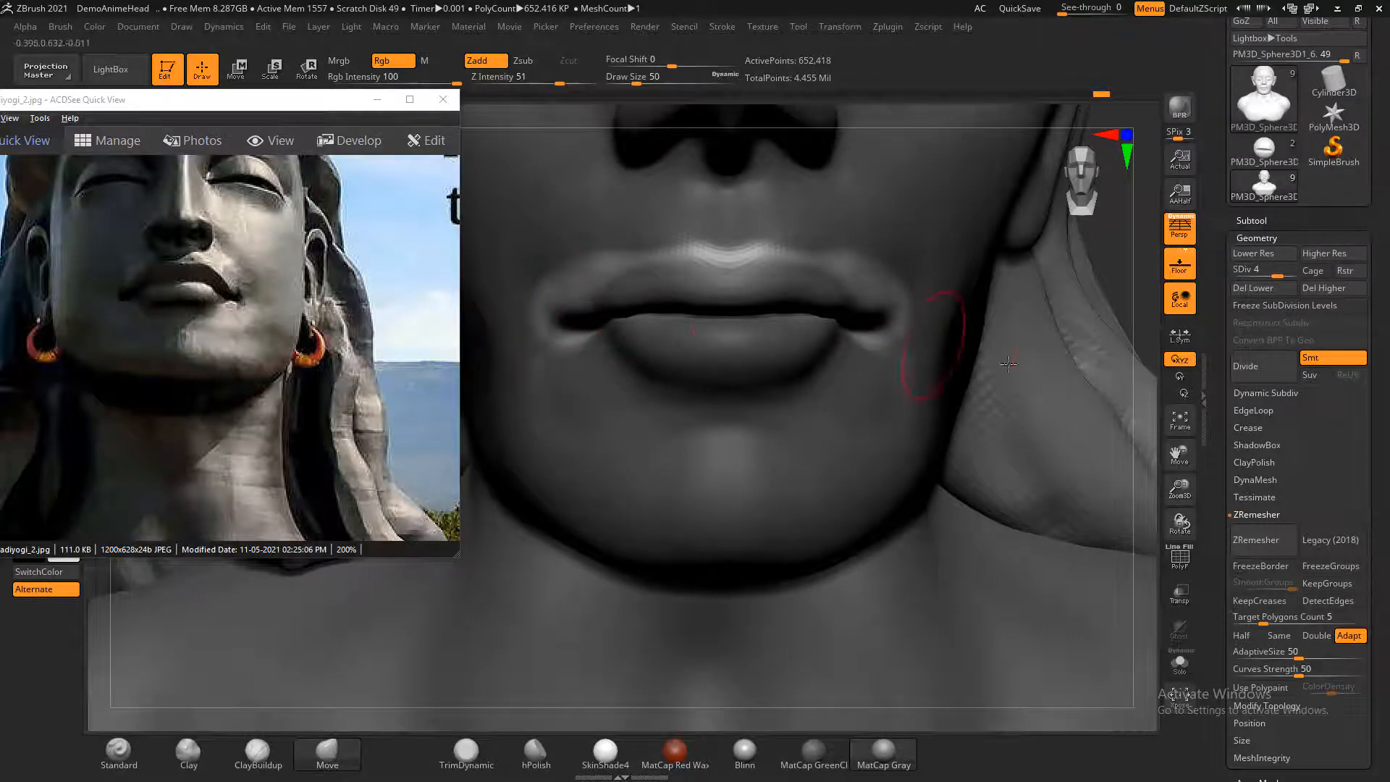
key(f)
- Smooth the skin around the mouth corner and refine the lower lip's outer edge at draw size 30
drag(1033, 376, 1027, 445)
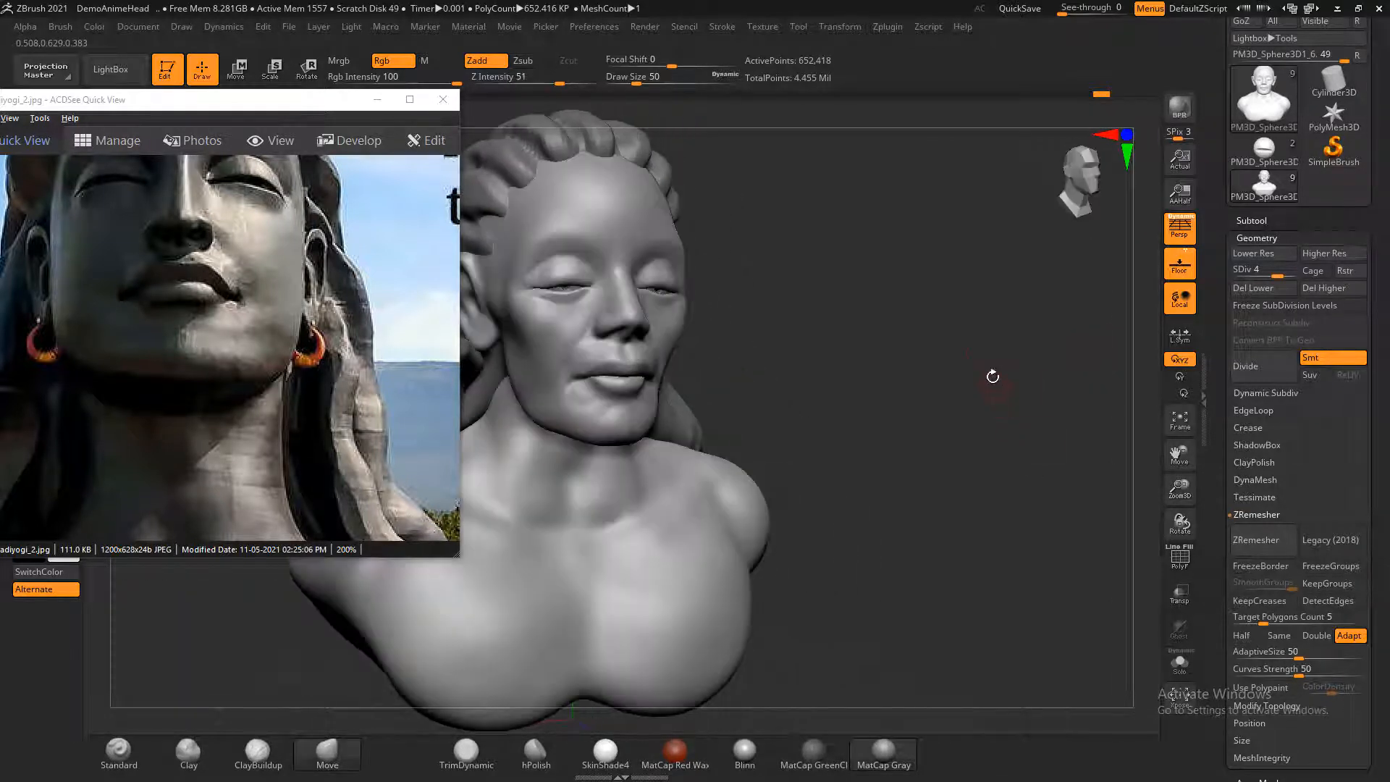
alt+drag(981, 350, 1001, 375)
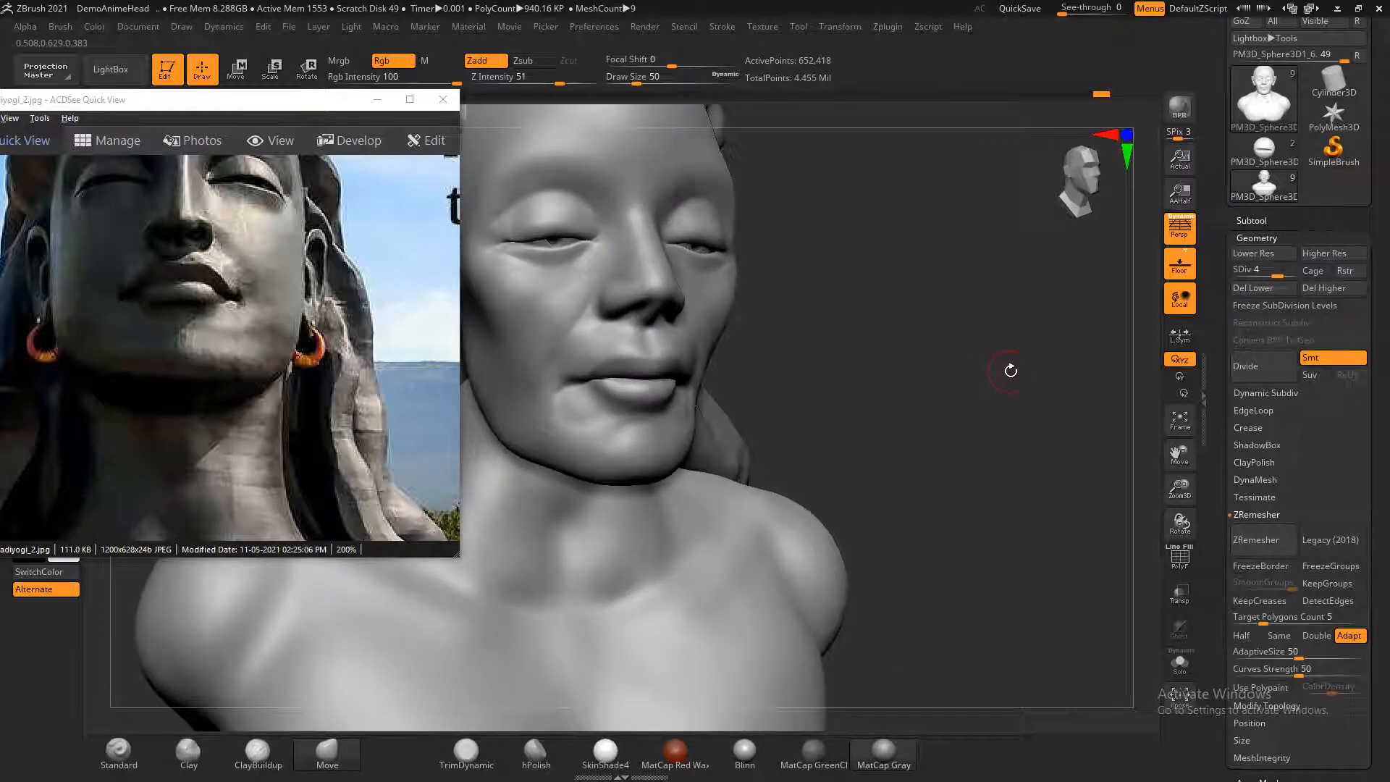
mouse_move(940, 408)
mouse_down()
mouse_move(959, 395)
mouse_move(897, 440)
mouse_up()
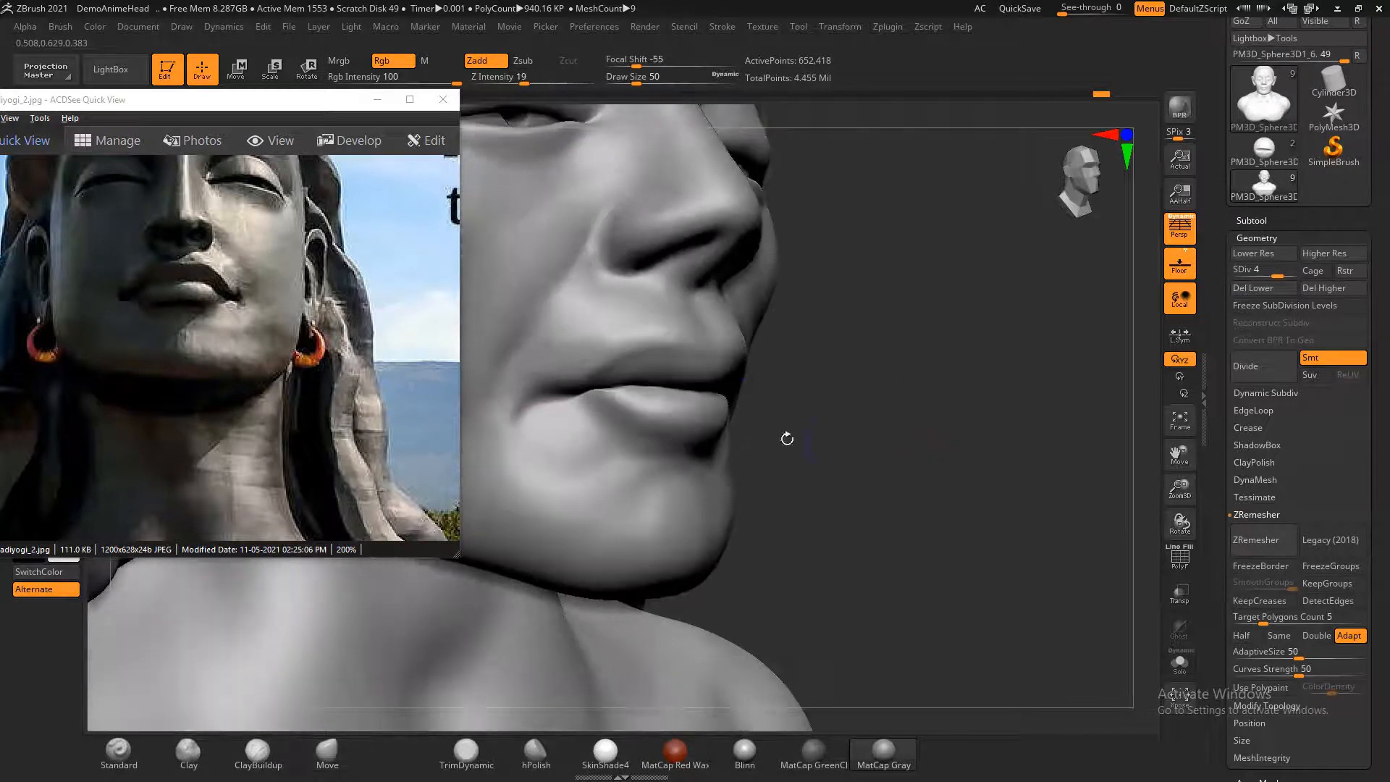
shift+drag(582, 351, 559, 383)
mouse_move(891, 414)
mouse_down()
mouse_move(786, 444)
mouse_move(765, 471)
mouse_move(735, 457)
mouse_up()
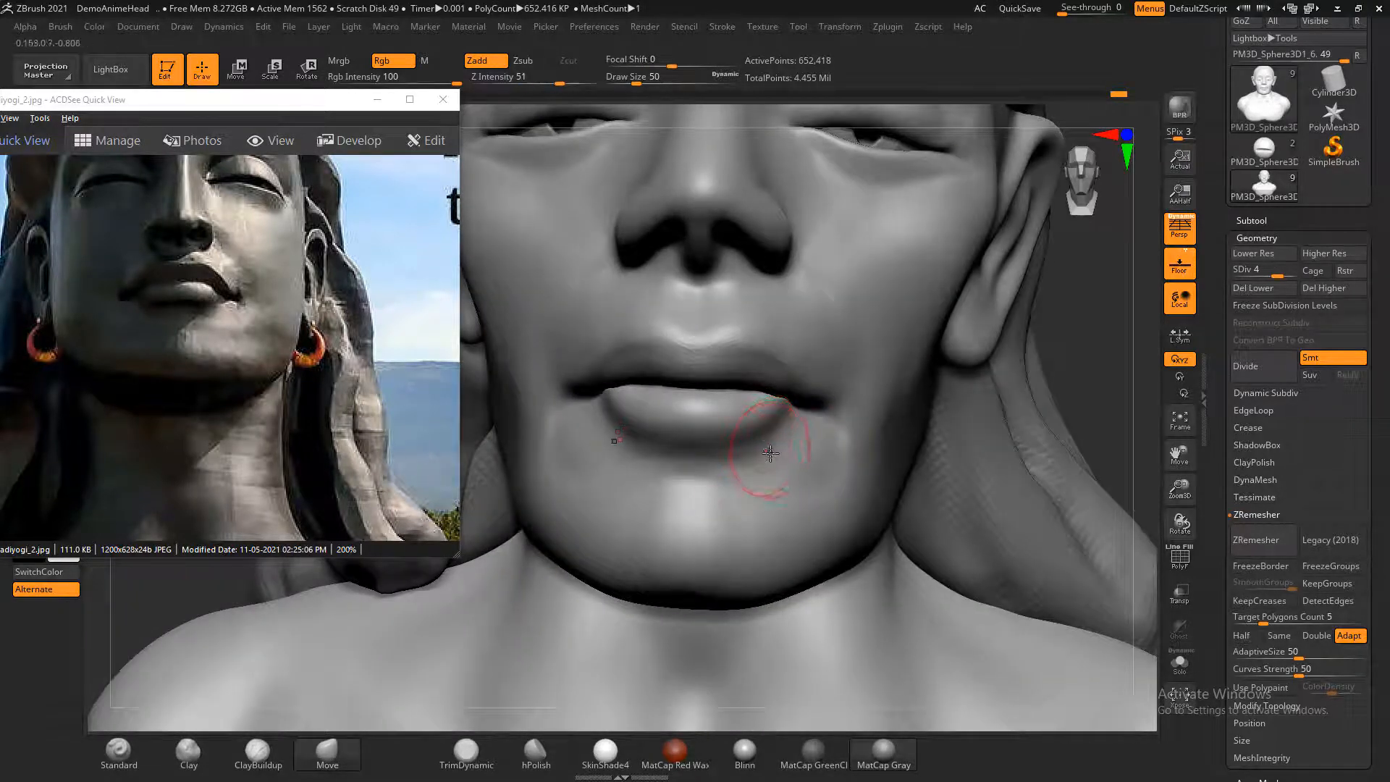
key(shift)
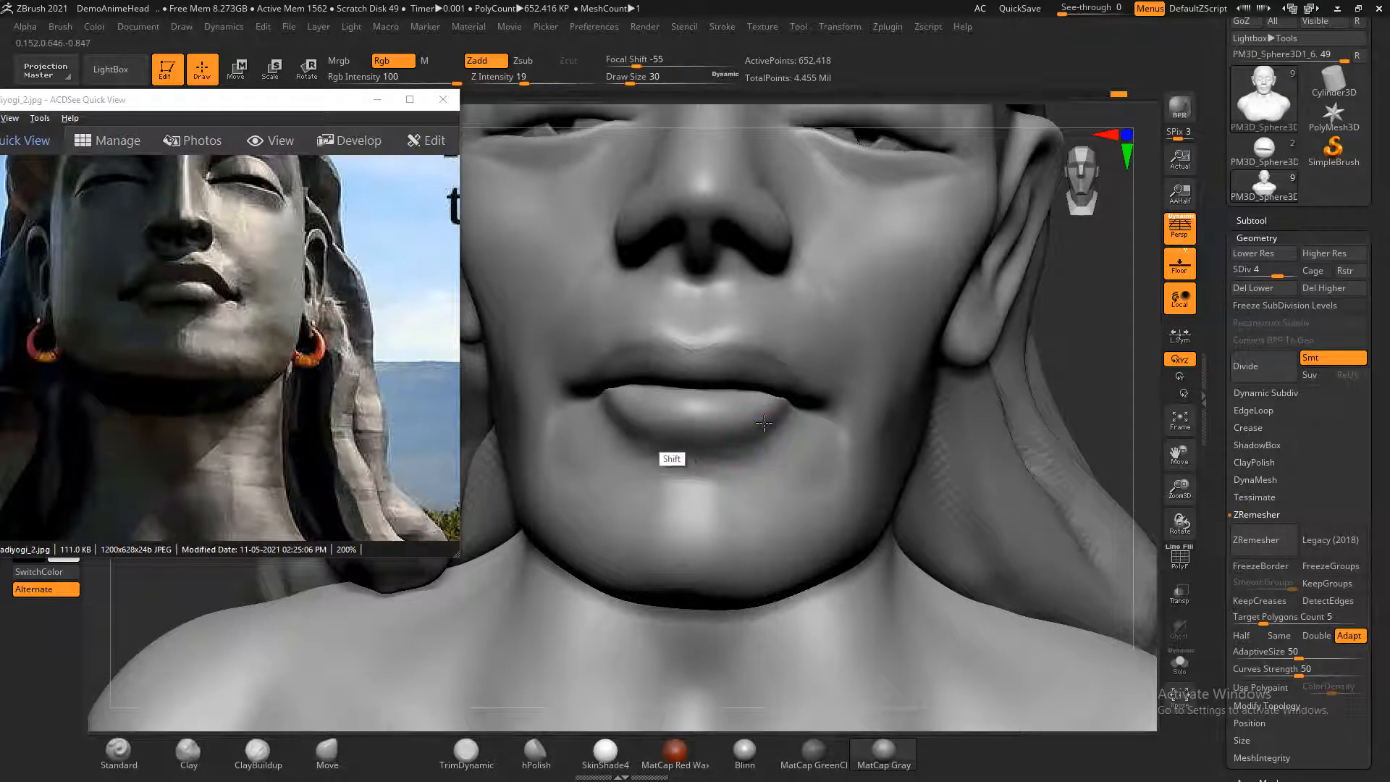
mouse_move(1068, 321)
shift+mouse_down()
mouse_move(1076, 347)
mouse_move(1089, 326)
mouse_move(1095, 373)
shift+mouse_up()
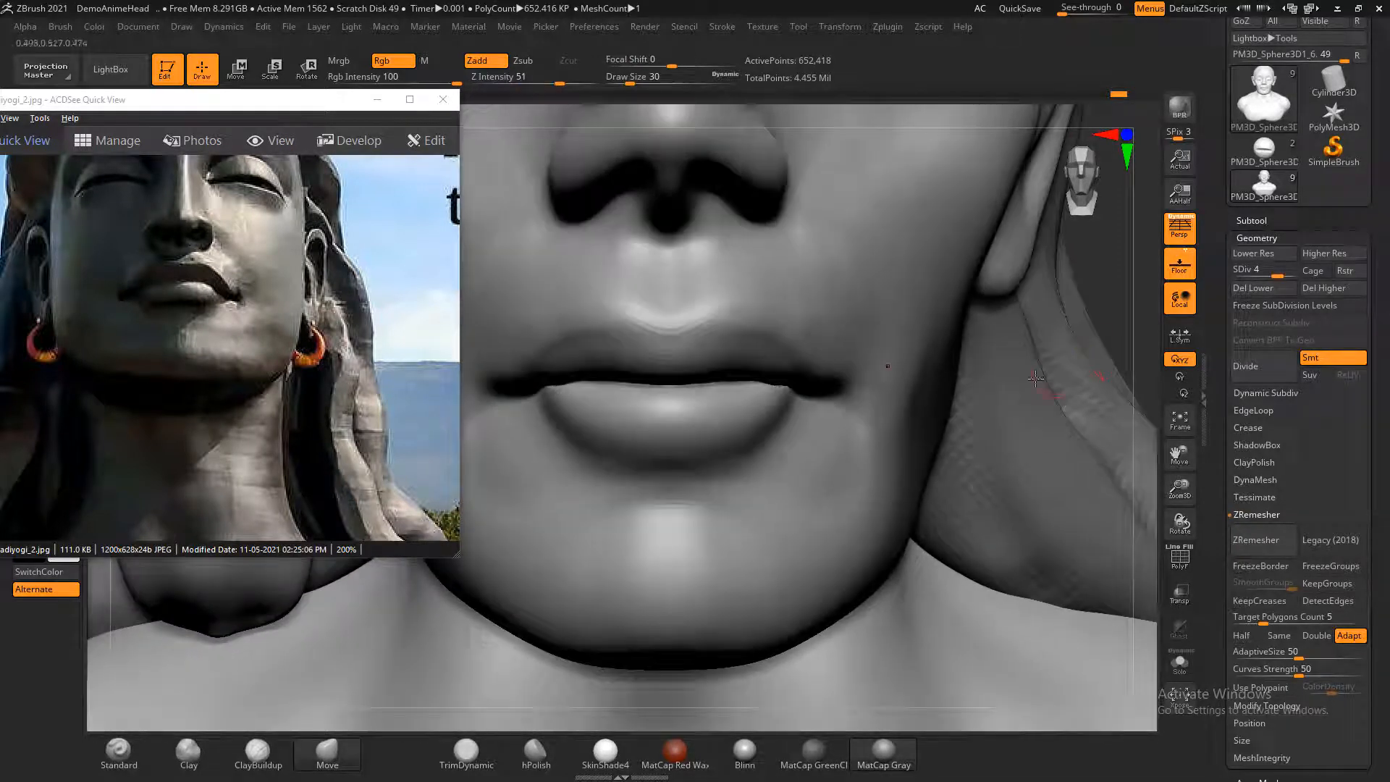
- Carve in beneath the lower lip with the Standard brush at draw size 30 and smooth the lip's lower edge
click(119, 753)
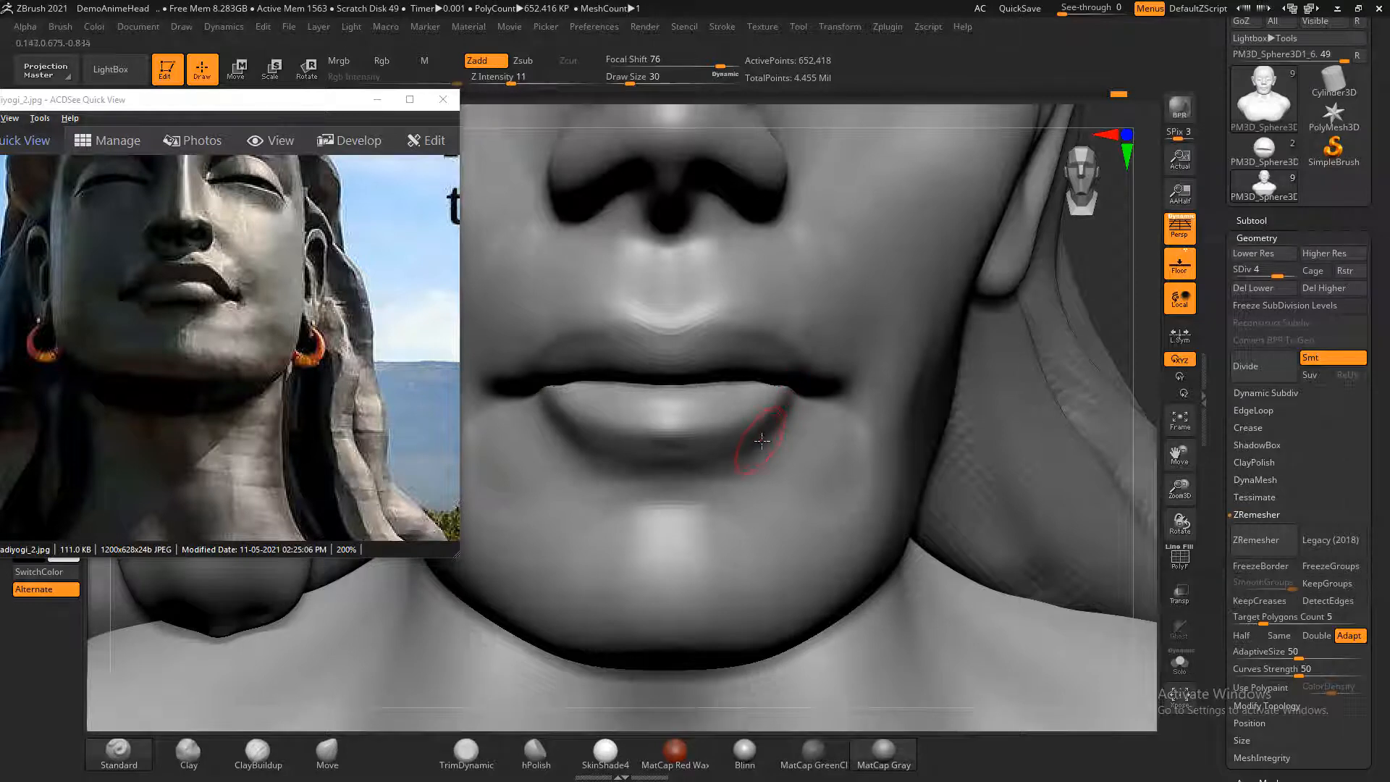
drag(1114, 276, 1113, 236)
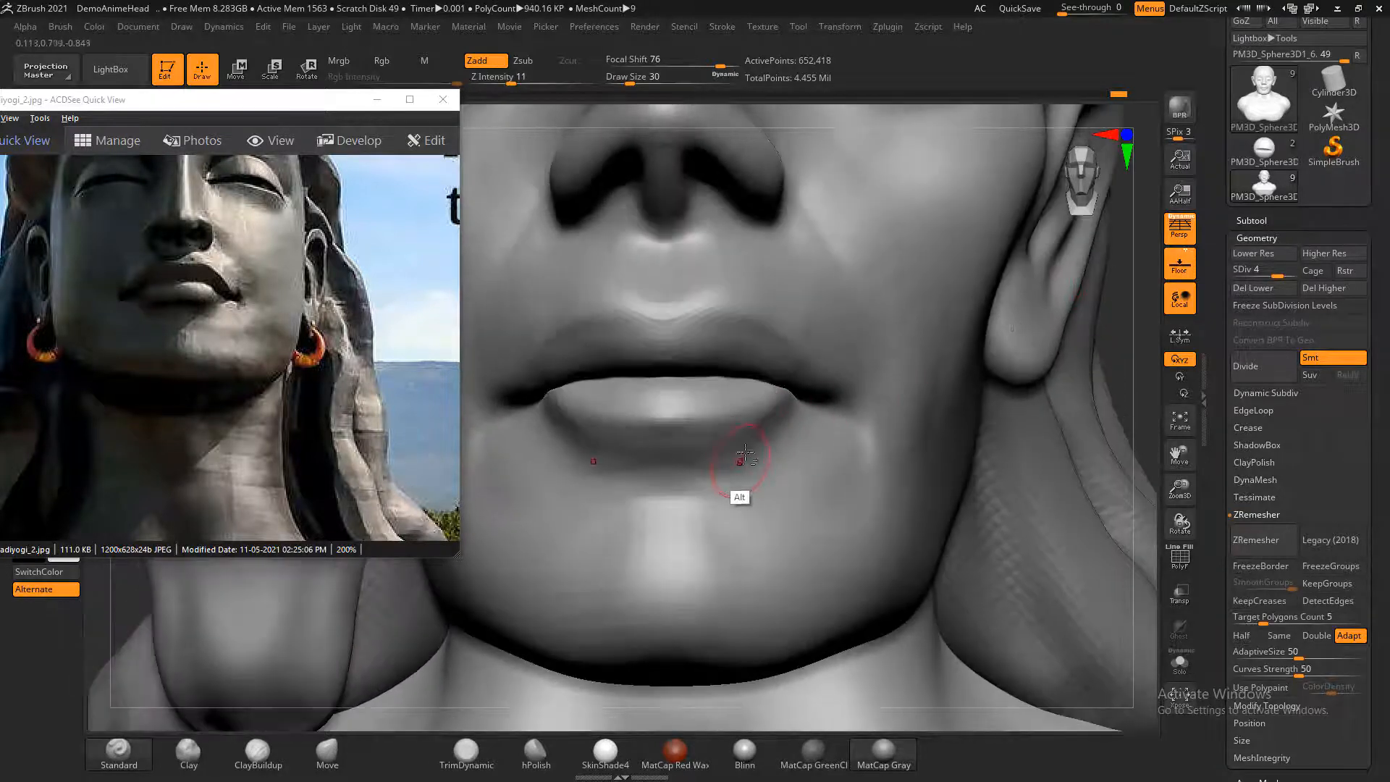
alt+drag(768, 429, 696, 454)
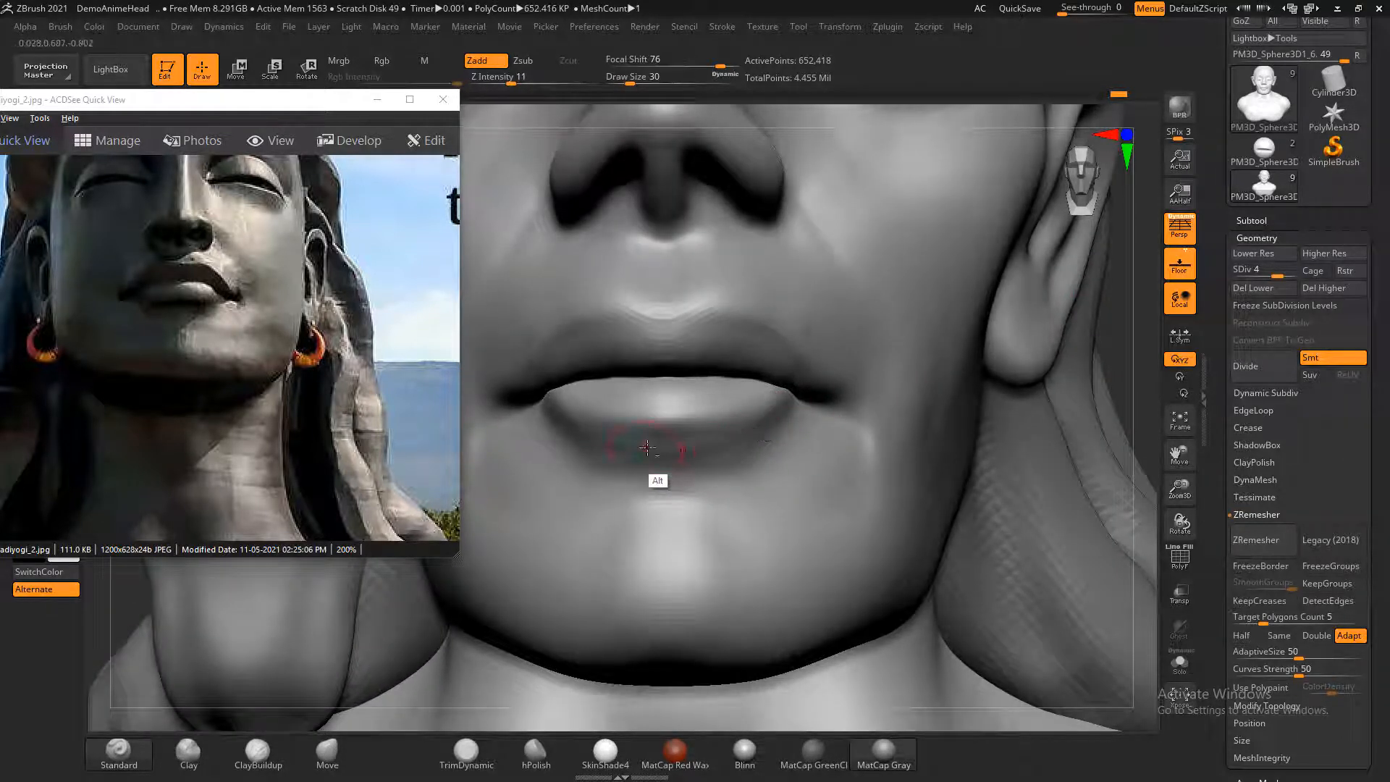
key(shift)
shift+drag(735, 442, 775, 403)
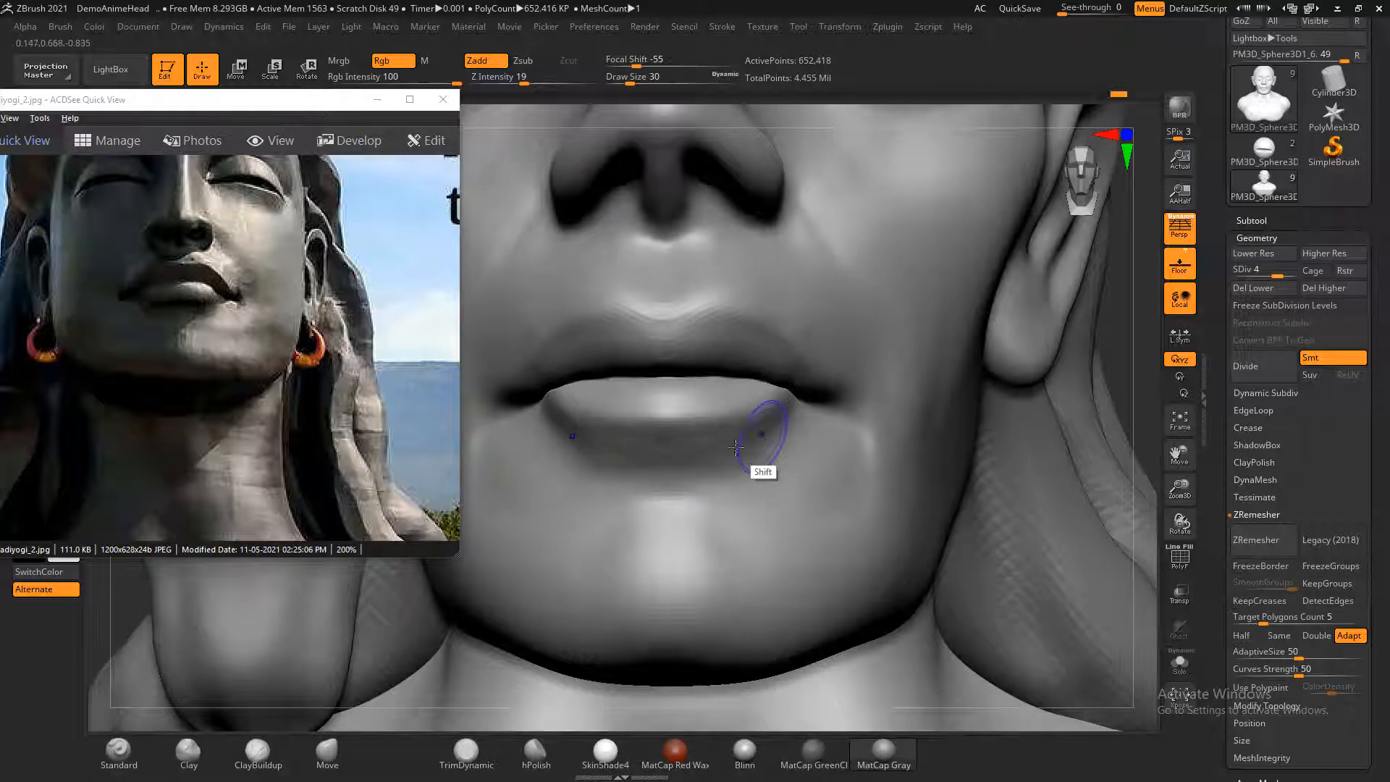
- Smooth the areas below the mouth corners and build up the chin with the ClayBuildup brush at draw size 46
key(f)
shift+drag(970, 398, 1058, 348)
key(shift)
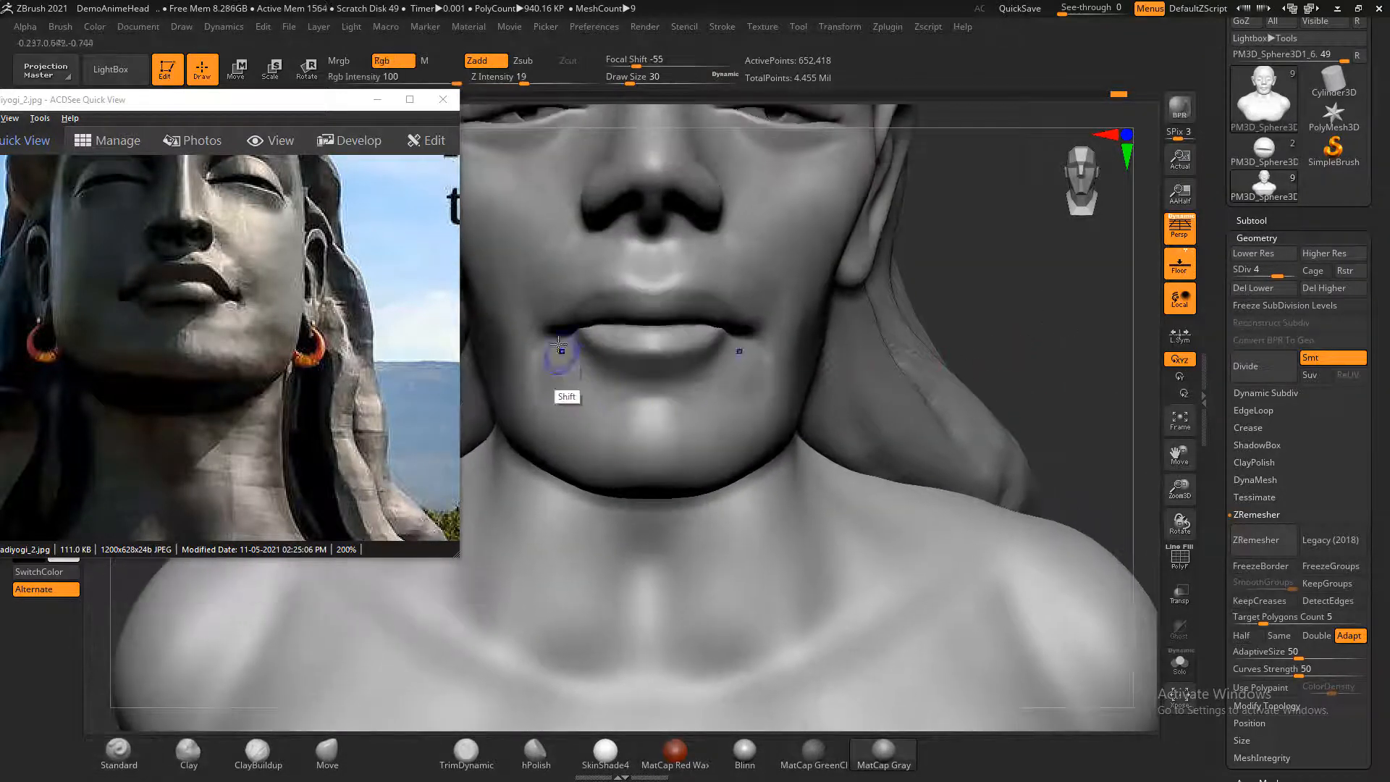
mouse_move(564, 347)
shift+mouse_down()
mouse_move(606, 390)
mouse_move(607, 420)
shift+mouse_up()
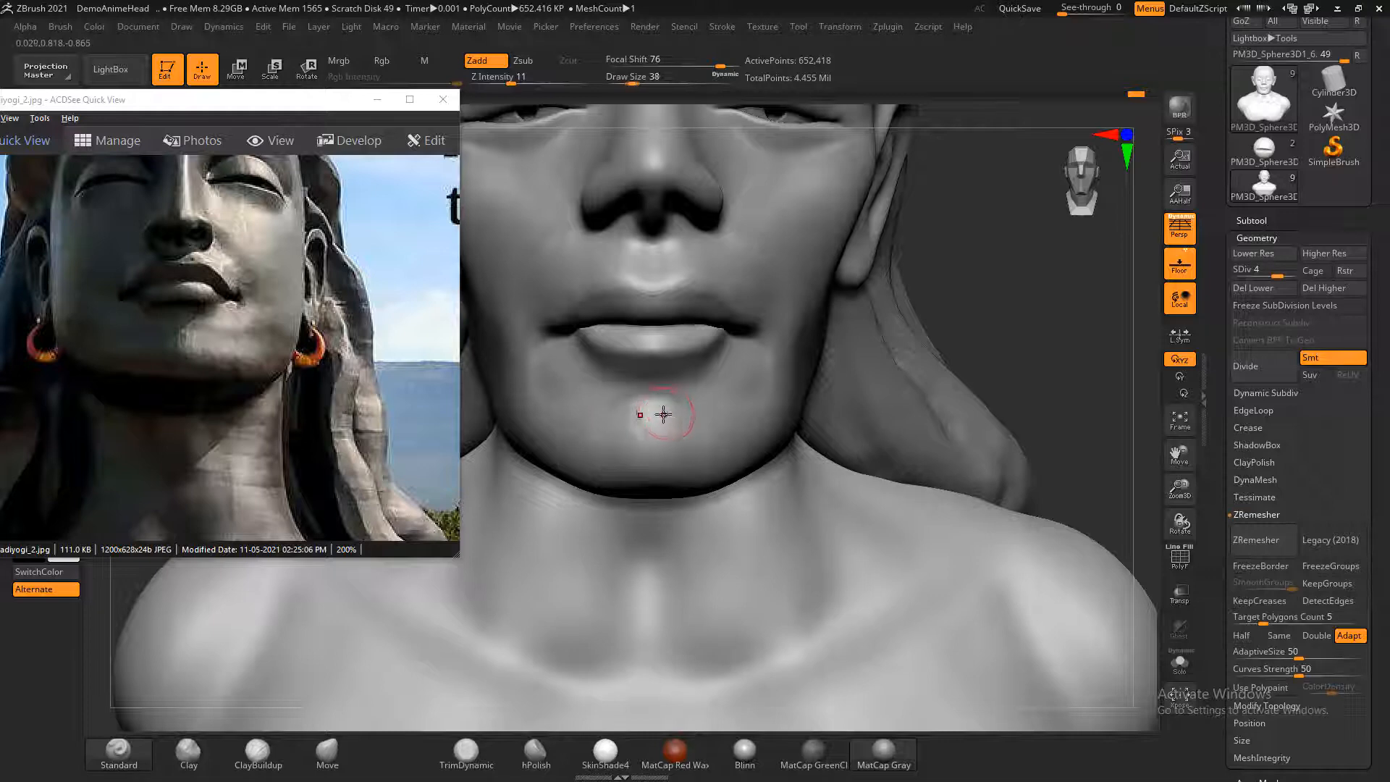
click(257, 752)
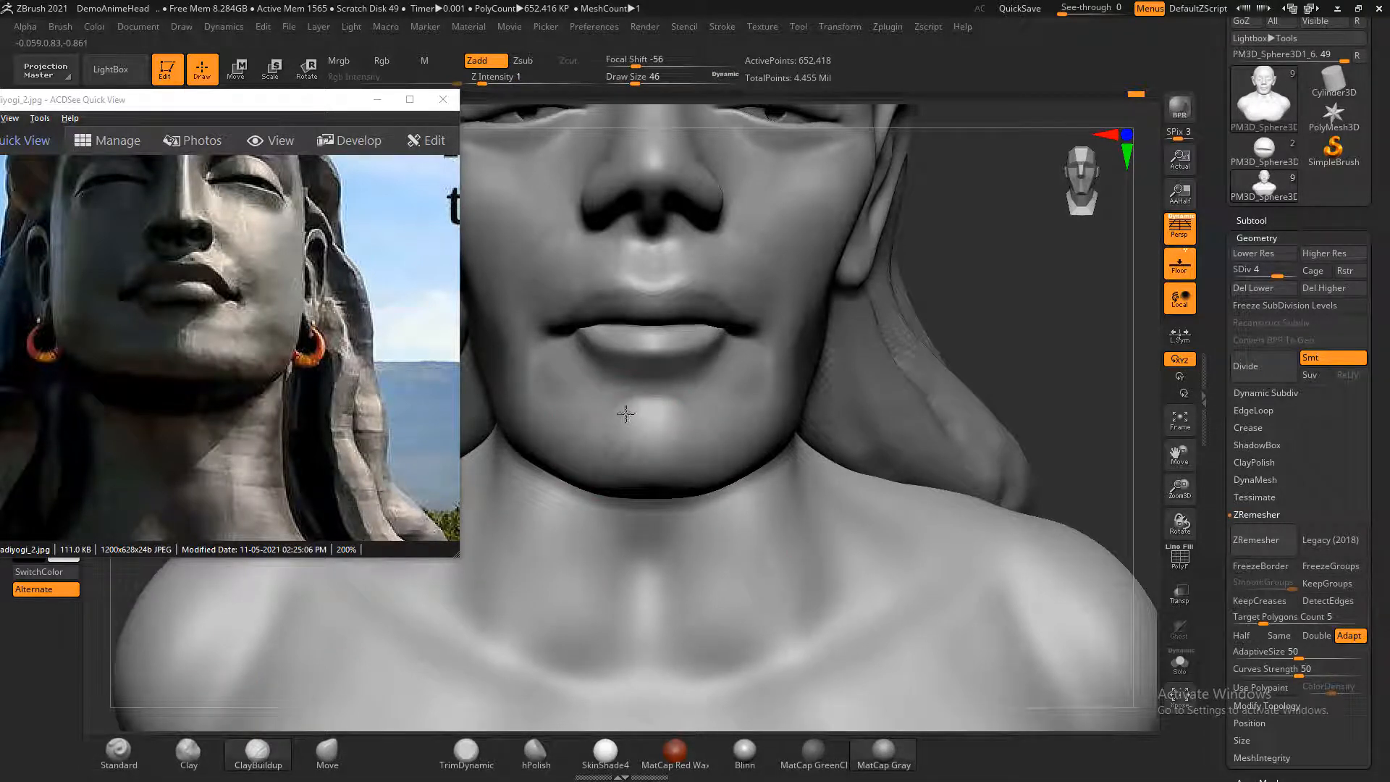
mouse_move(655, 441)
mouse_down()
mouse_move(636, 406)
mouse_move(658, 405)
mouse_up()
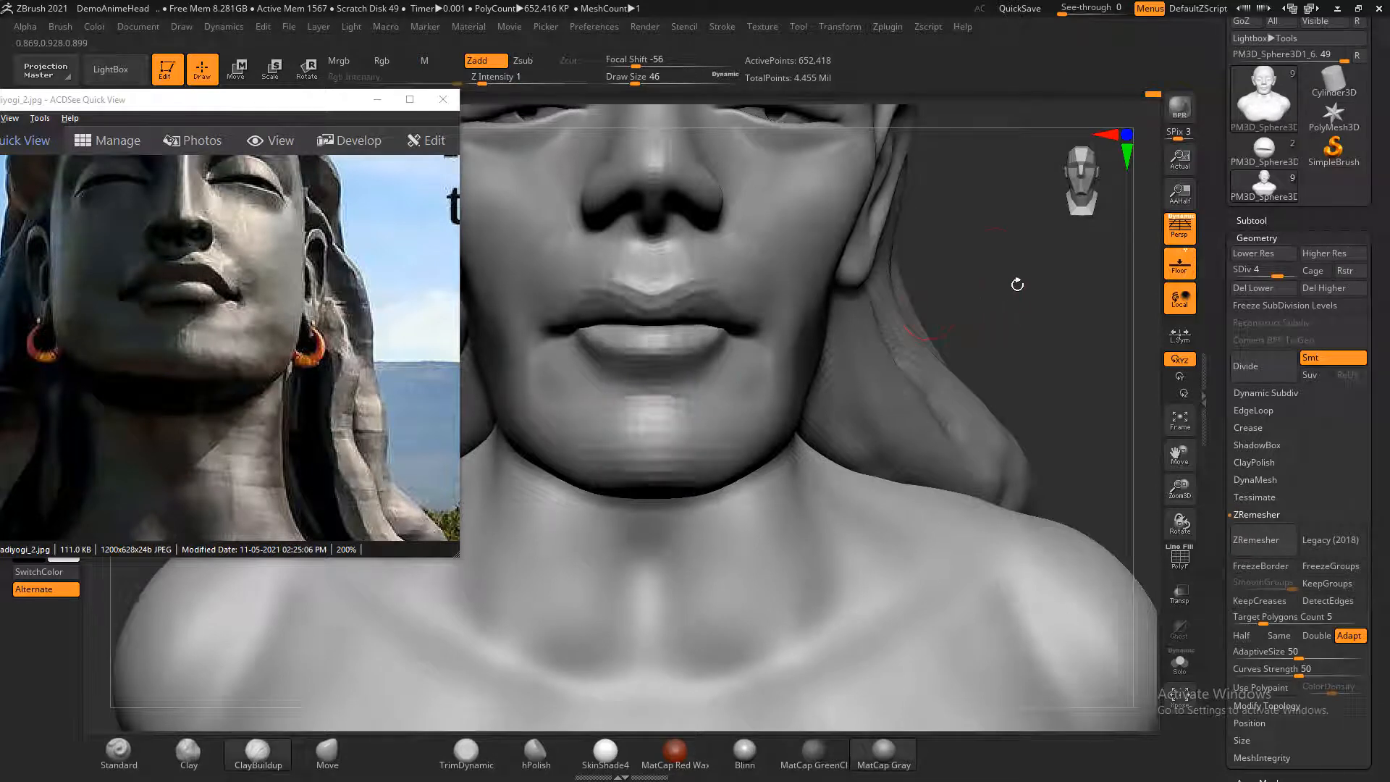
- Soften the mouth corner and the fold between nose and cheek with the ClayBuildup brush and smoothing at draw size 46
mouse_move(1014, 285)
alt+mouse_down()
mouse_move(999, 248)
mouse_move(1017, 340)
alt+mouse_up()
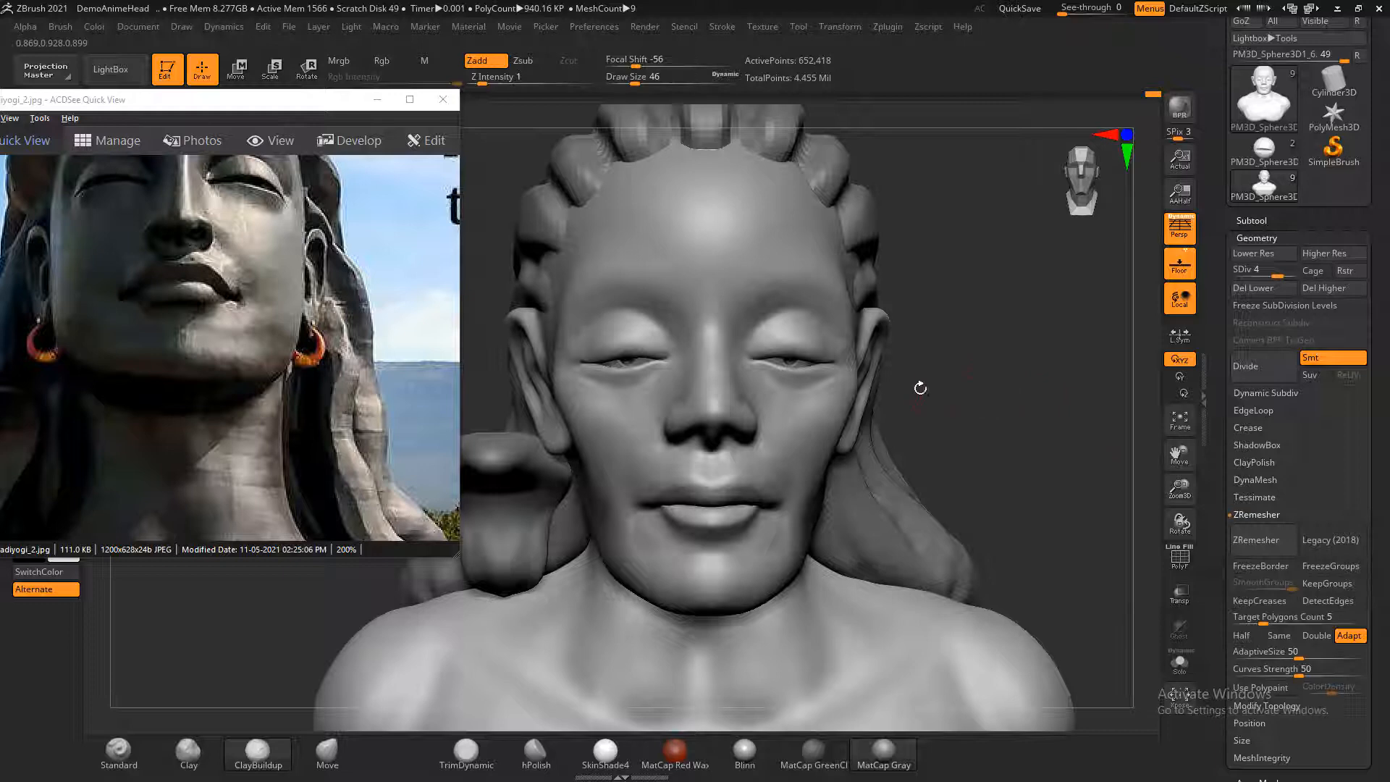
mouse_move(920, 388)
mouse_down()
mouse_move(1002, 403)
mouse_move(1028, 467)
mouse_up()
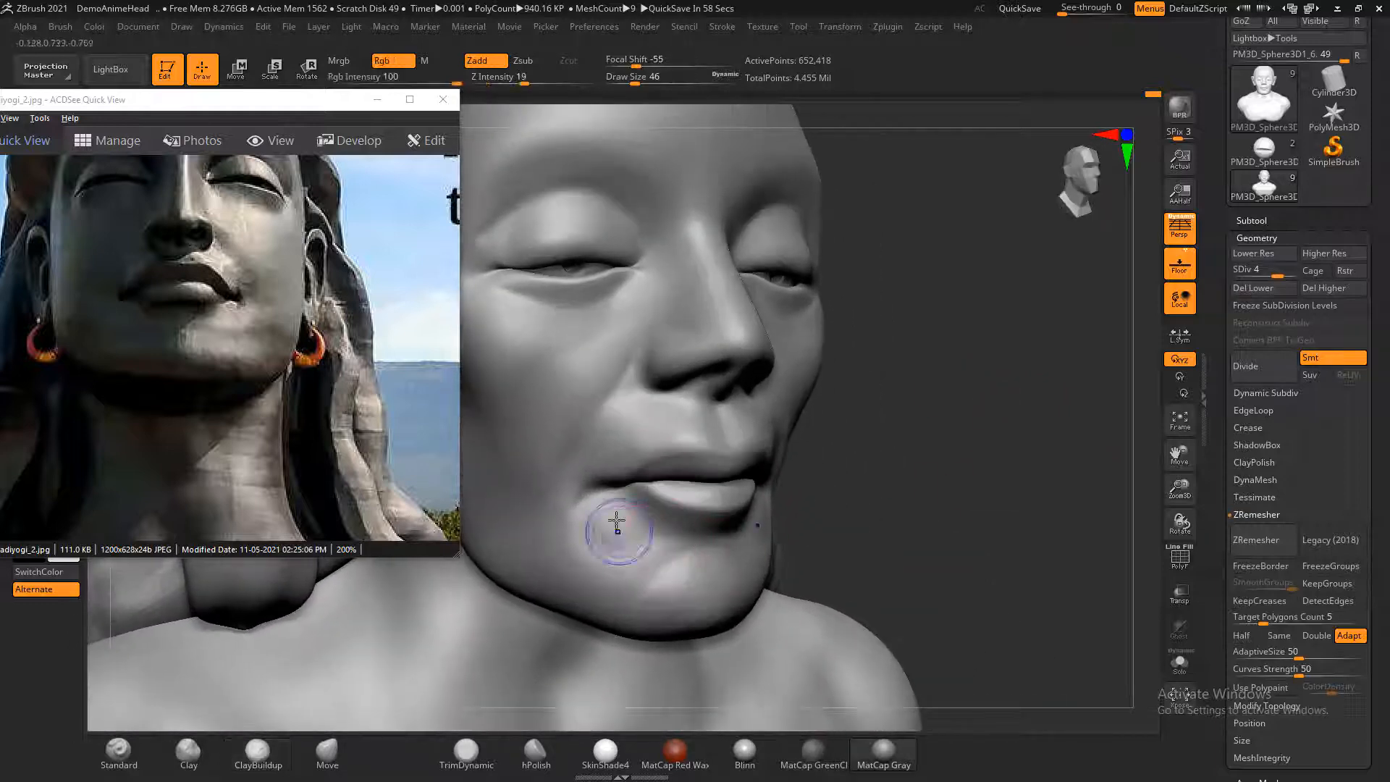
key(shift)
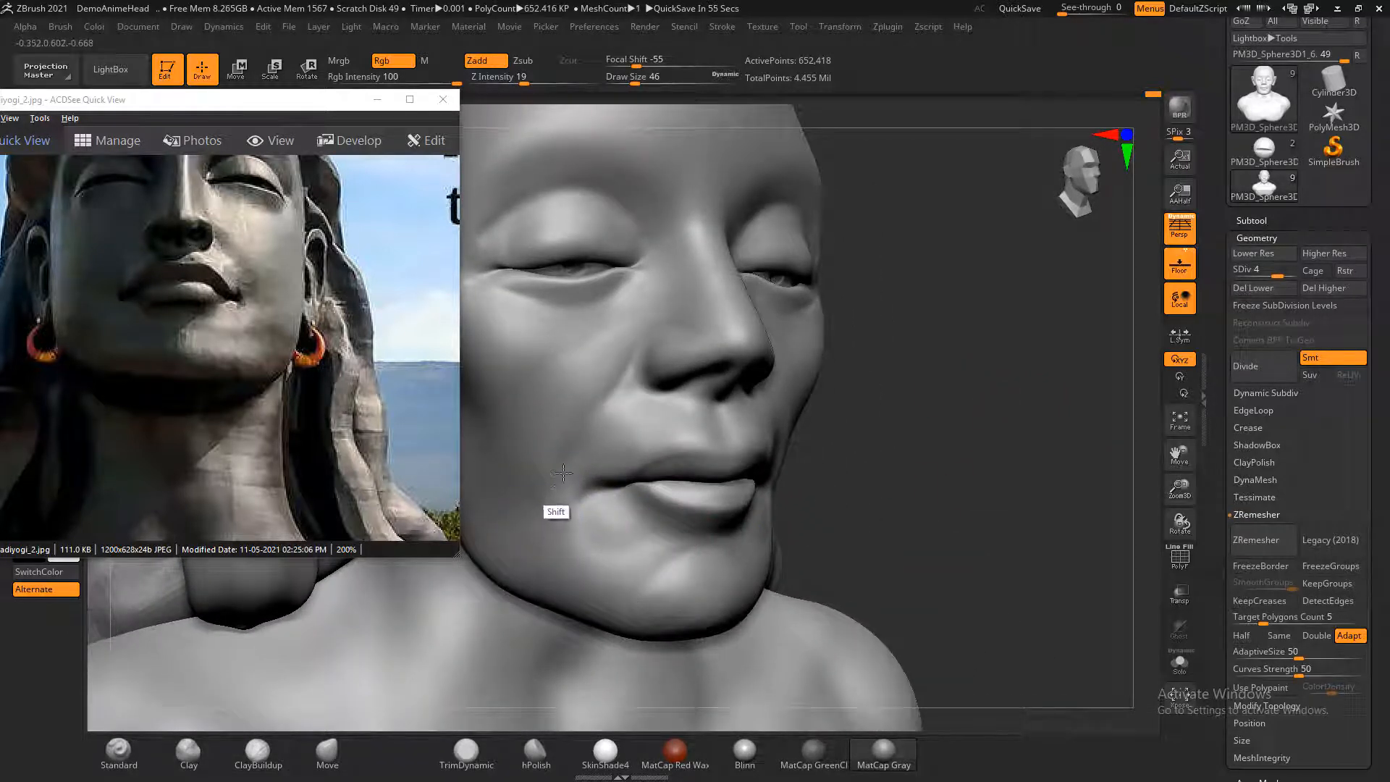
key(b)
key(c)
key(b)
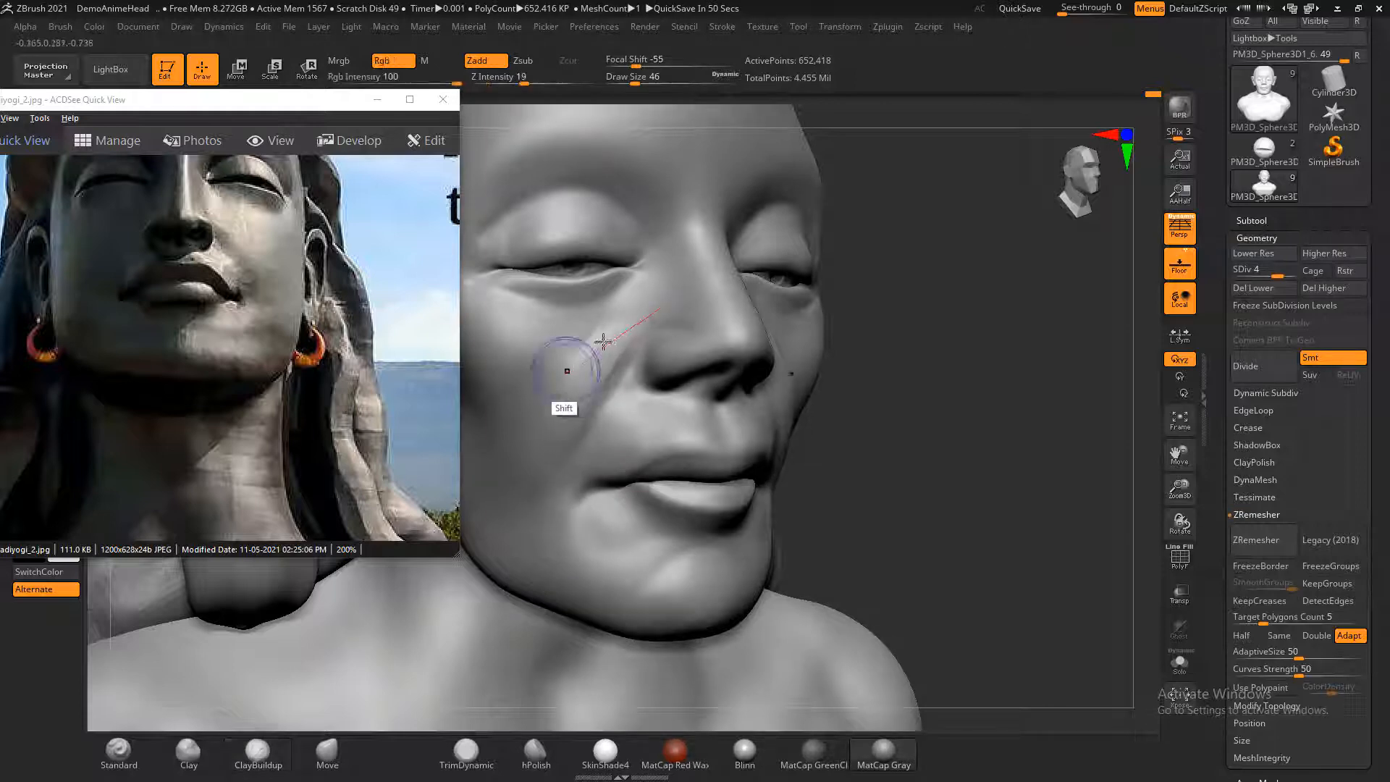
shift+drag(559, 357, 683, 301)
mouse_move(566, 389)
shift+mouse_down()
mouse_move(594, 355)
mouse_move(557, 460)
mouse_move(609, 355)
shift+mouse_up()
- Fill out the cheek with the ClayBuildup brush at draw size 62 and smooth it toward the jaw
drag(968, 404, 884, 506)
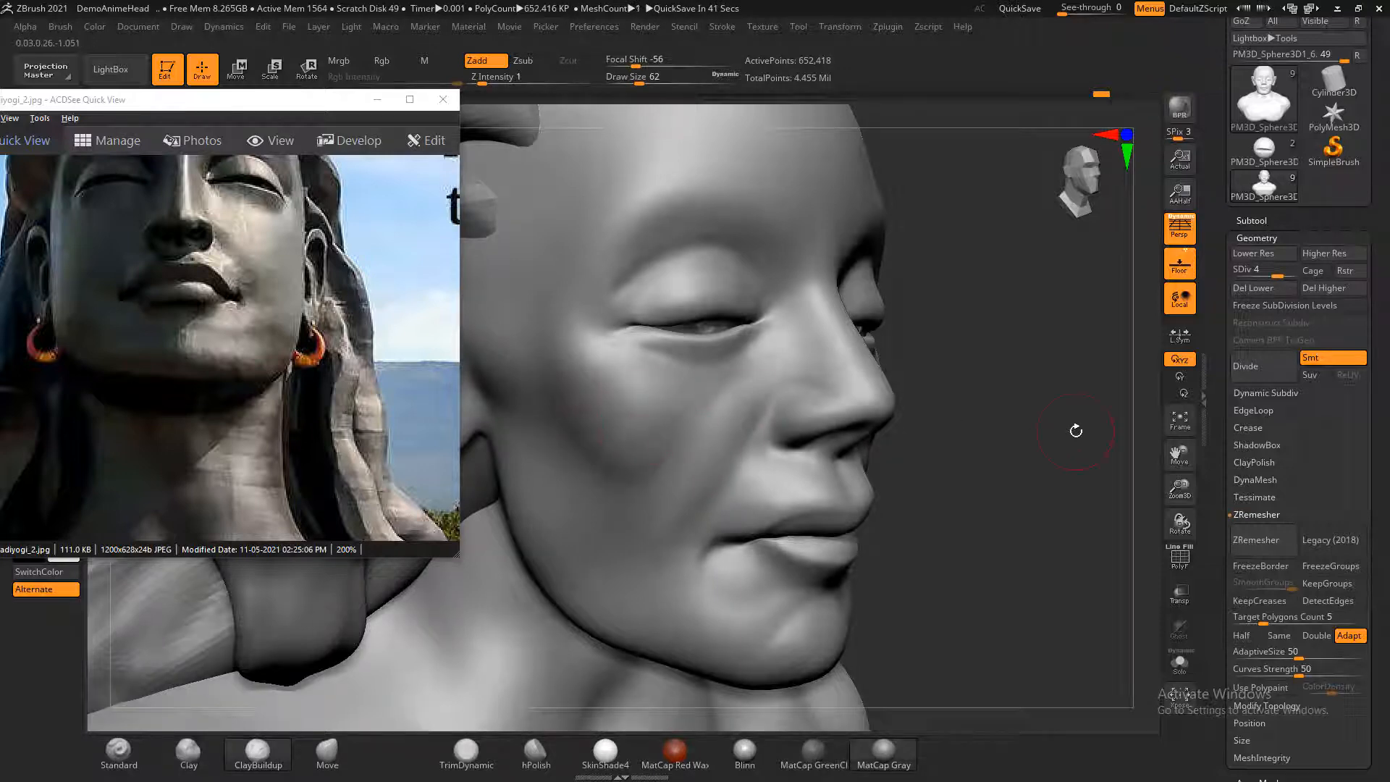
drag(1076, 425, 778, 449)
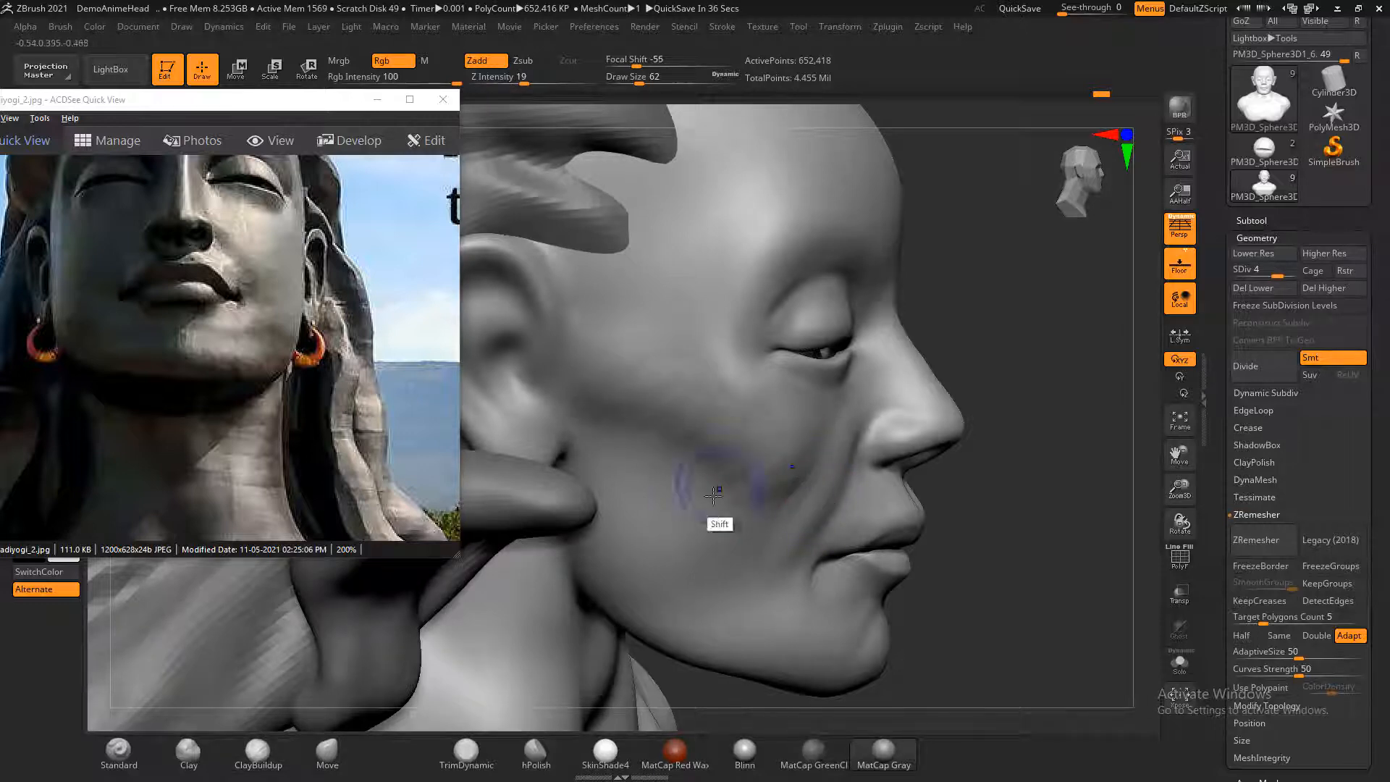
drag(920, 547, 1027, 553)
drag(1121, 501, 683, 543)
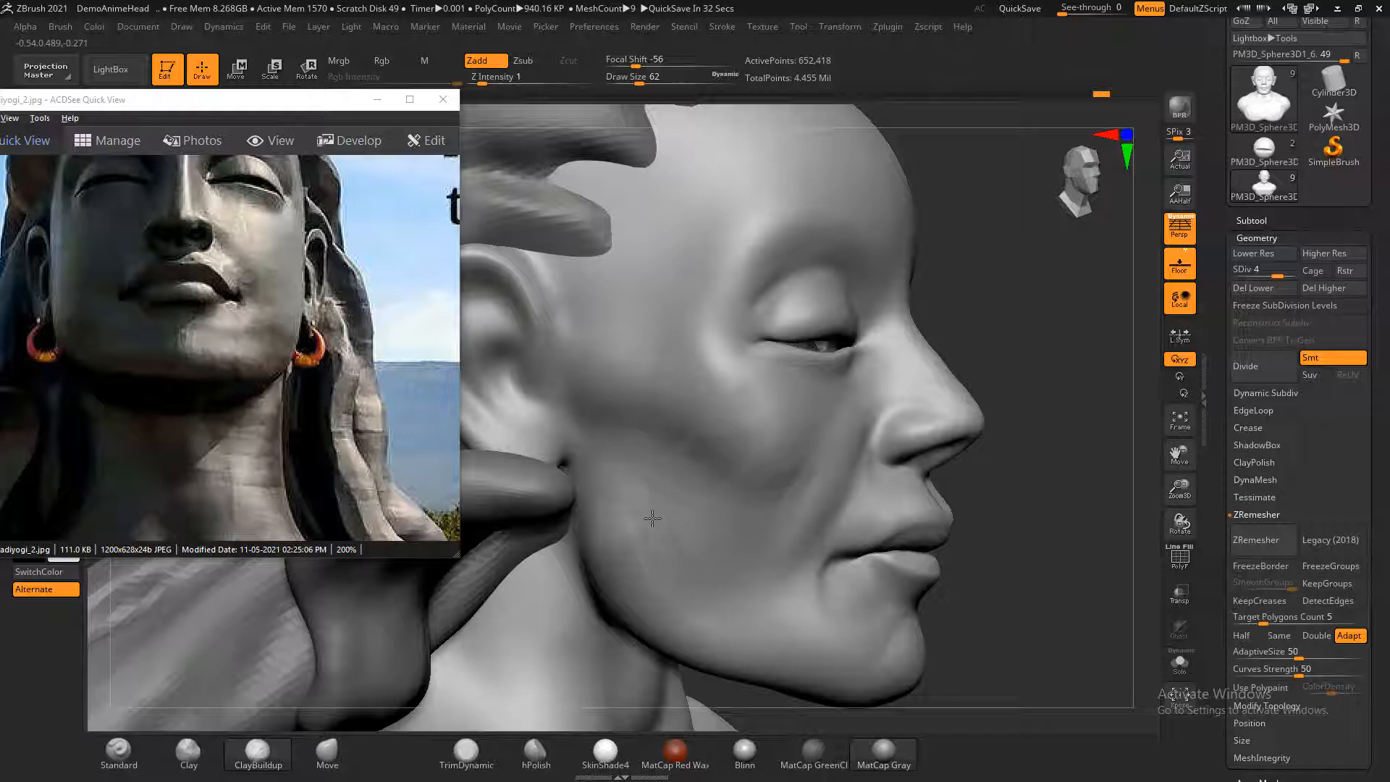
- Smooth the side of the cheek between the ear and the mouth corner
key(shift)
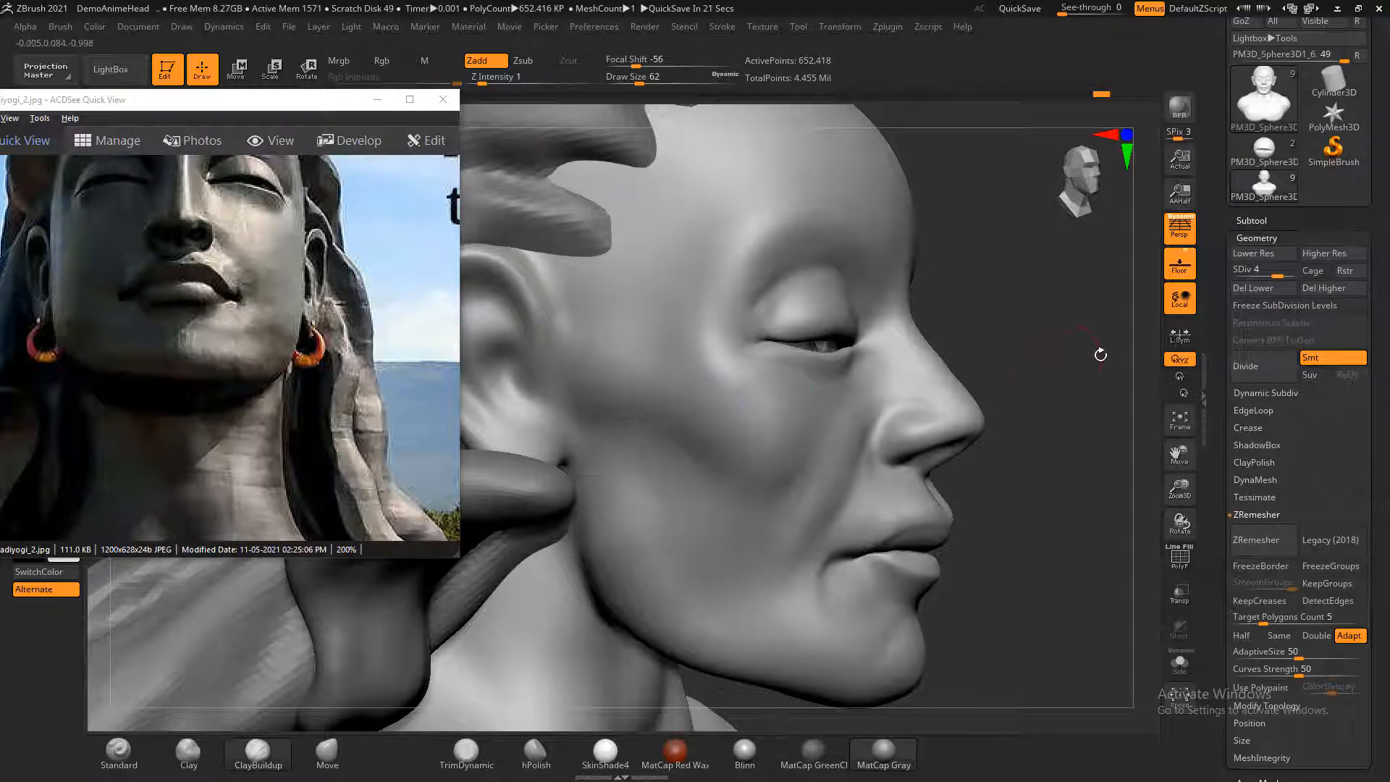
drag(1097, 354, 1101, 512)
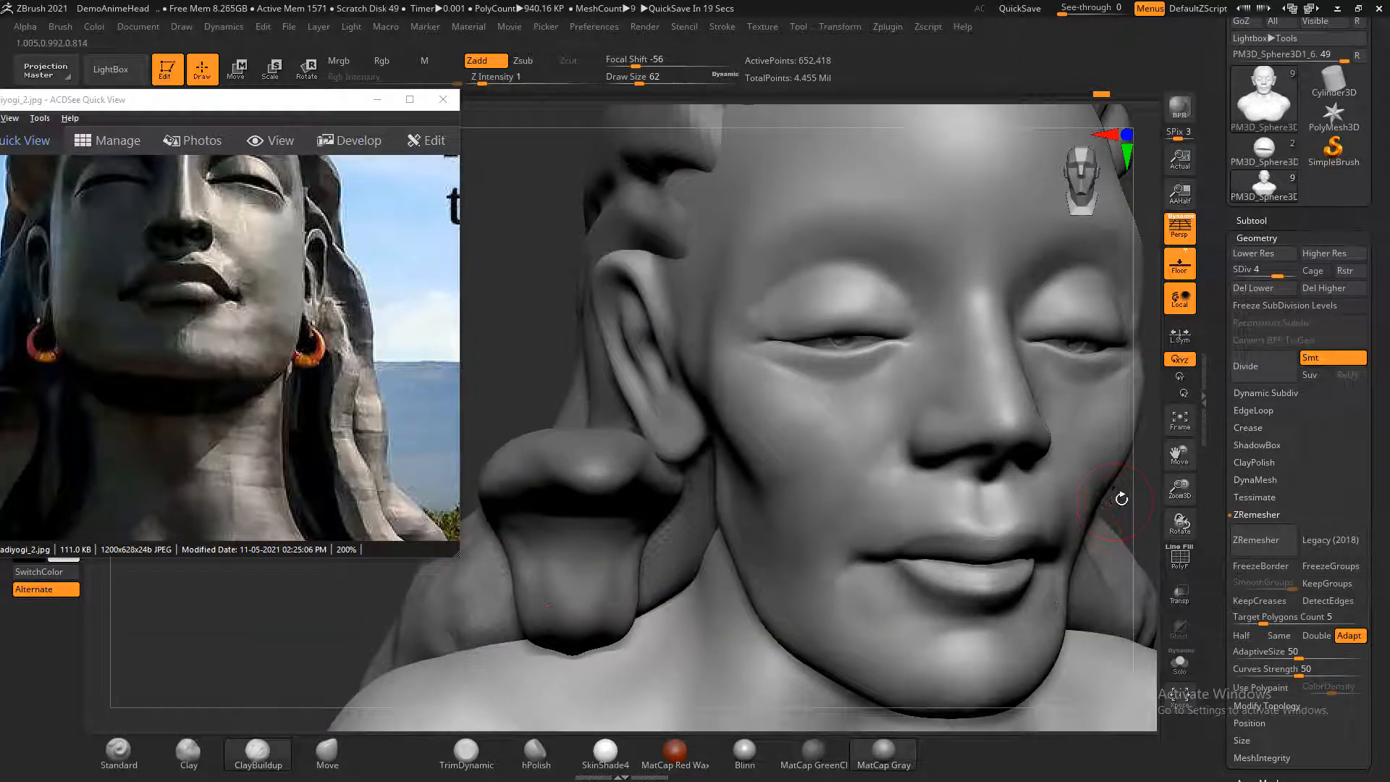
key(f)
shift+drag(1036, 471, 1046, 437)
alt+drag(1017, 378, 1059, 344)
alt+drag(1013, 270, 1027, 397)
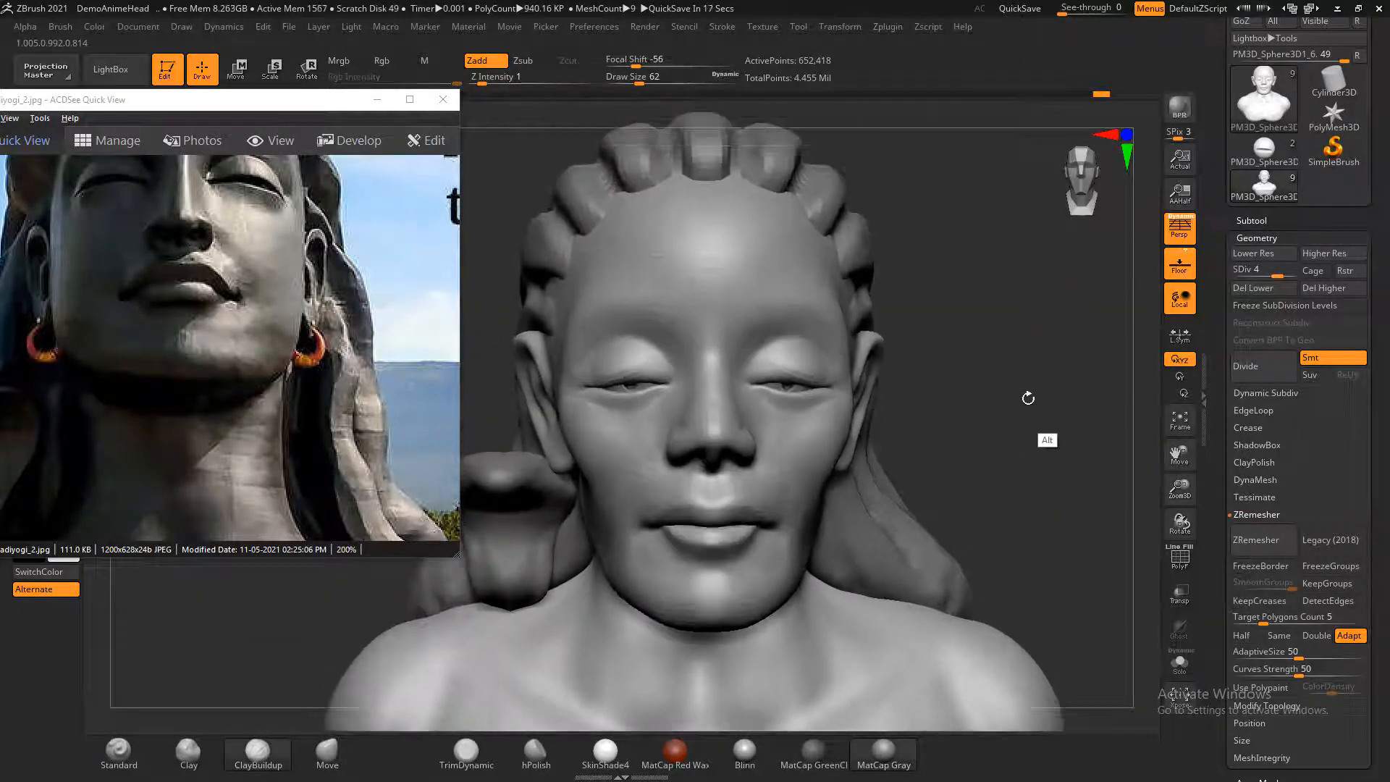
- Build up both brow ridges with the ClayBuildup brush at draw size 62 and smooth them, following the front reference photo
drag(310, 276, 362, 406)
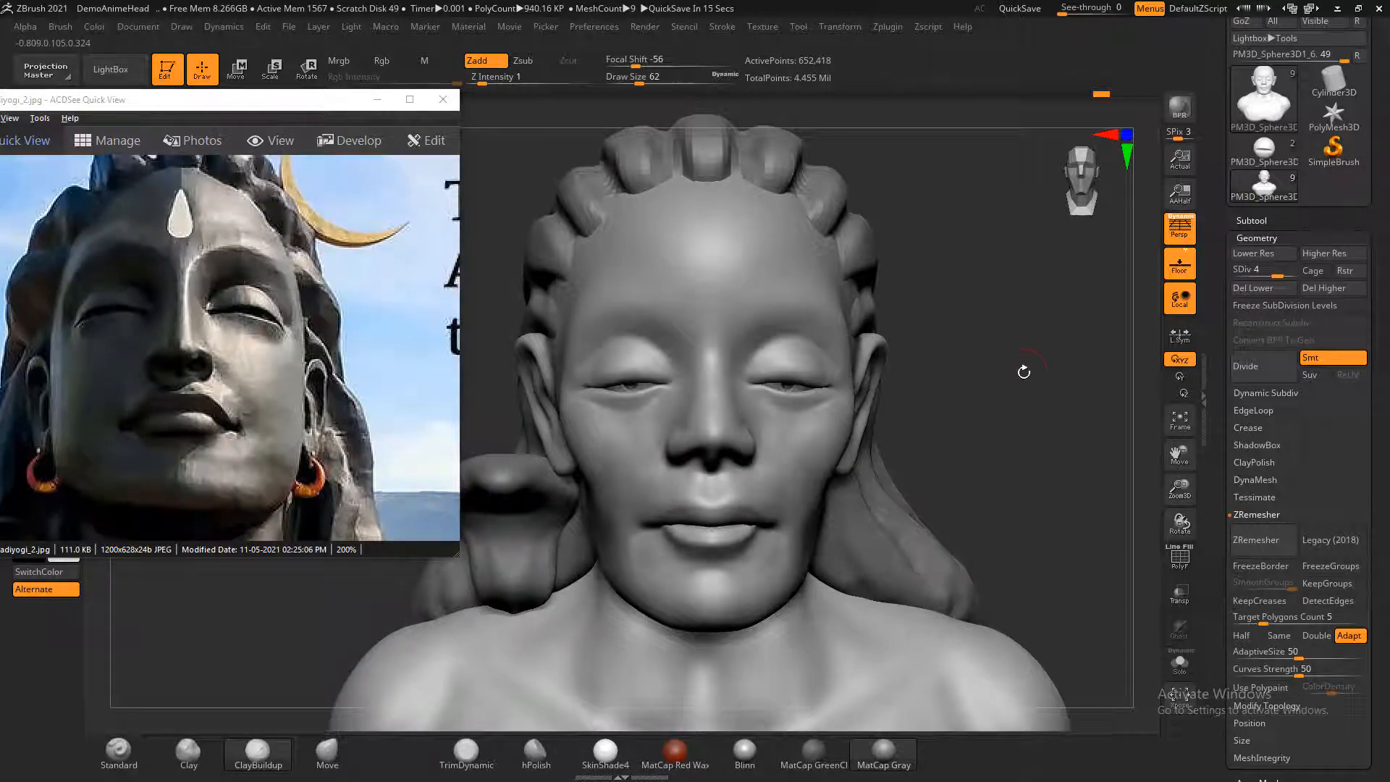
alt+drag(1023, 372, 1039, 388)
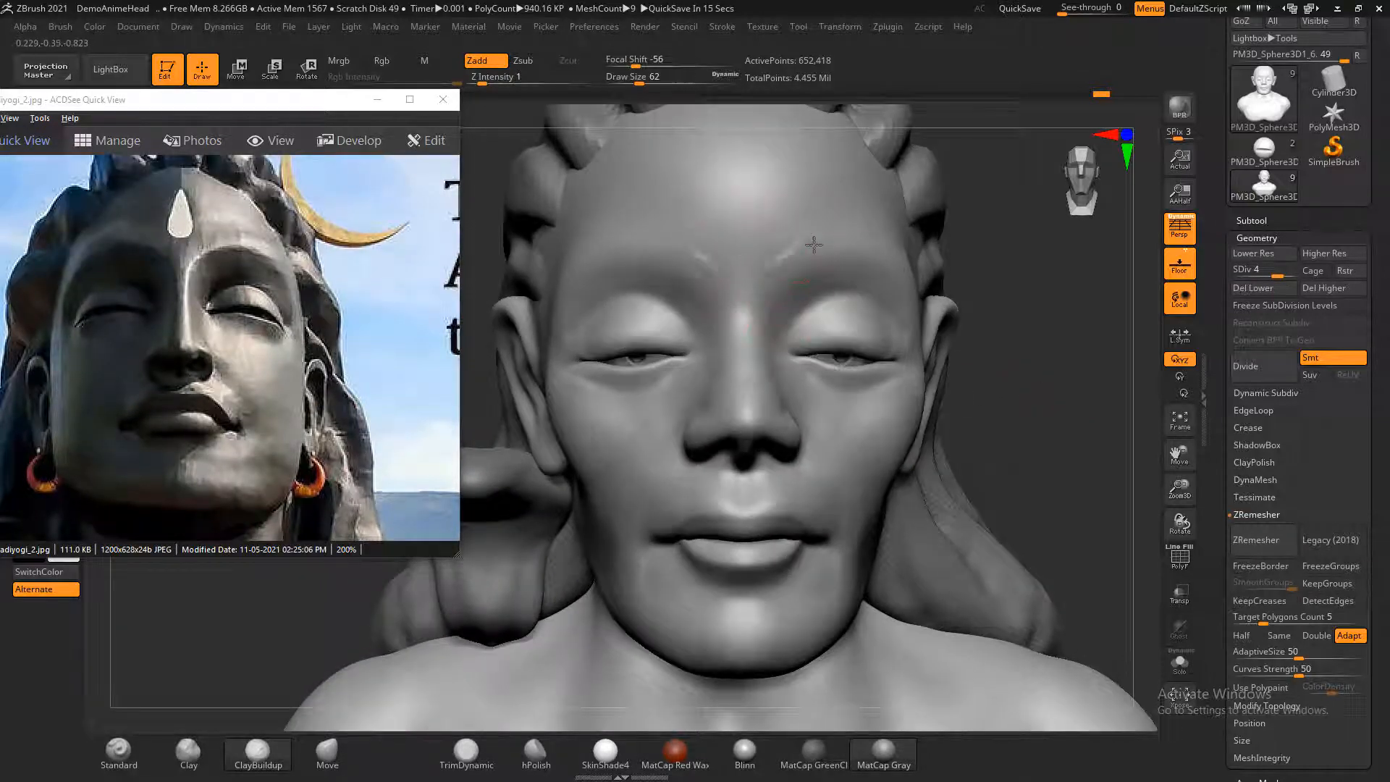
drag(813, 244, 771, 269)
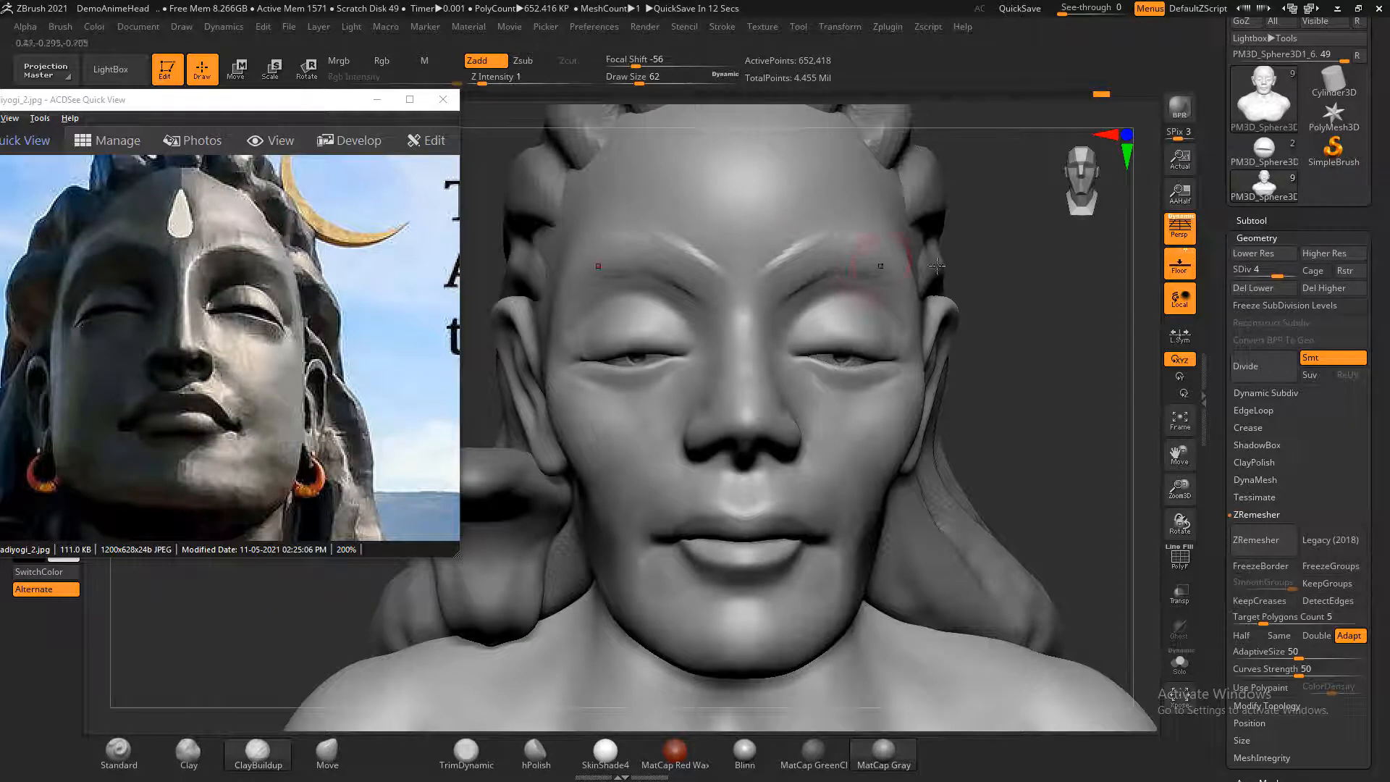
drag(1073, 265, 1008, 269)
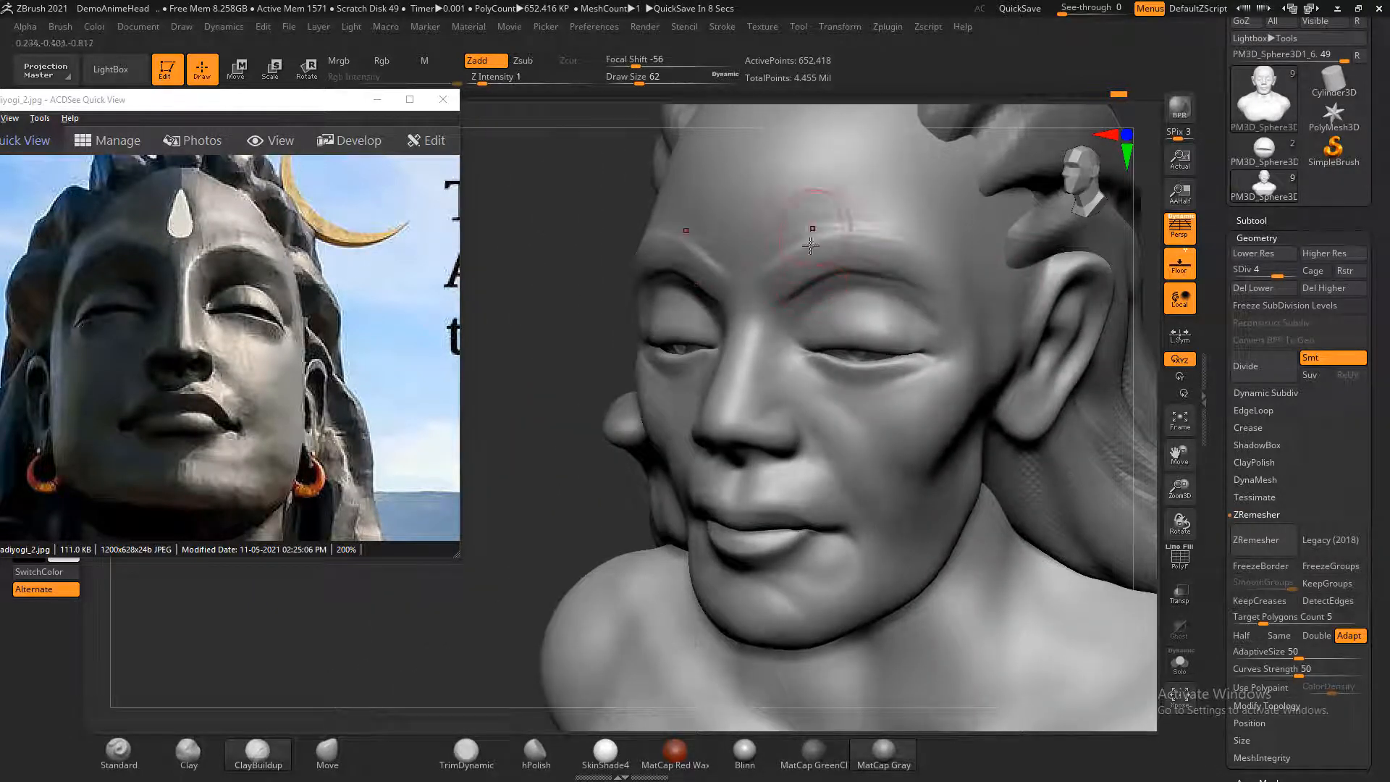
key(f)
mouse_move(1008, 351)
mouse_down()
mouse_move(990, 357)
mouse_move(1023, 304)
mouse_move(760, 246)
mouse_up()
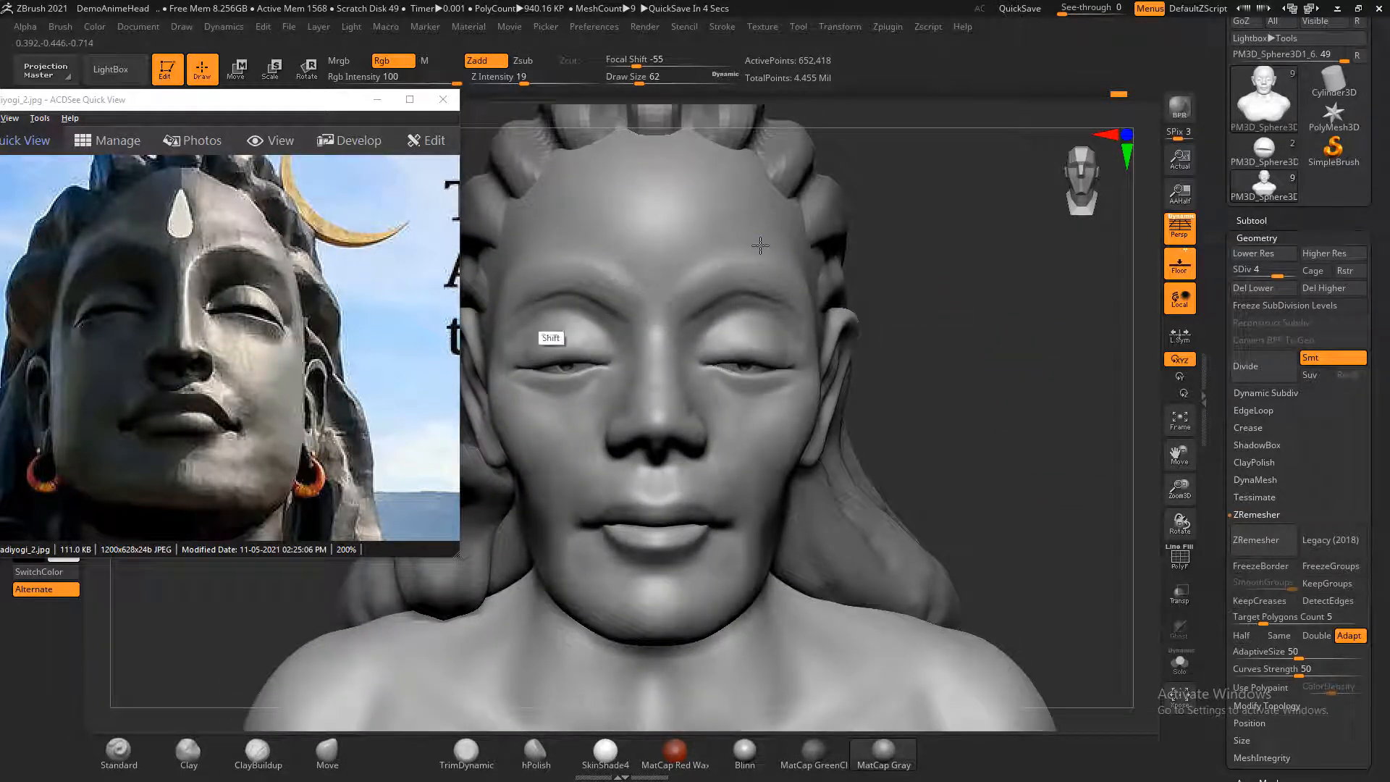
key(alt)
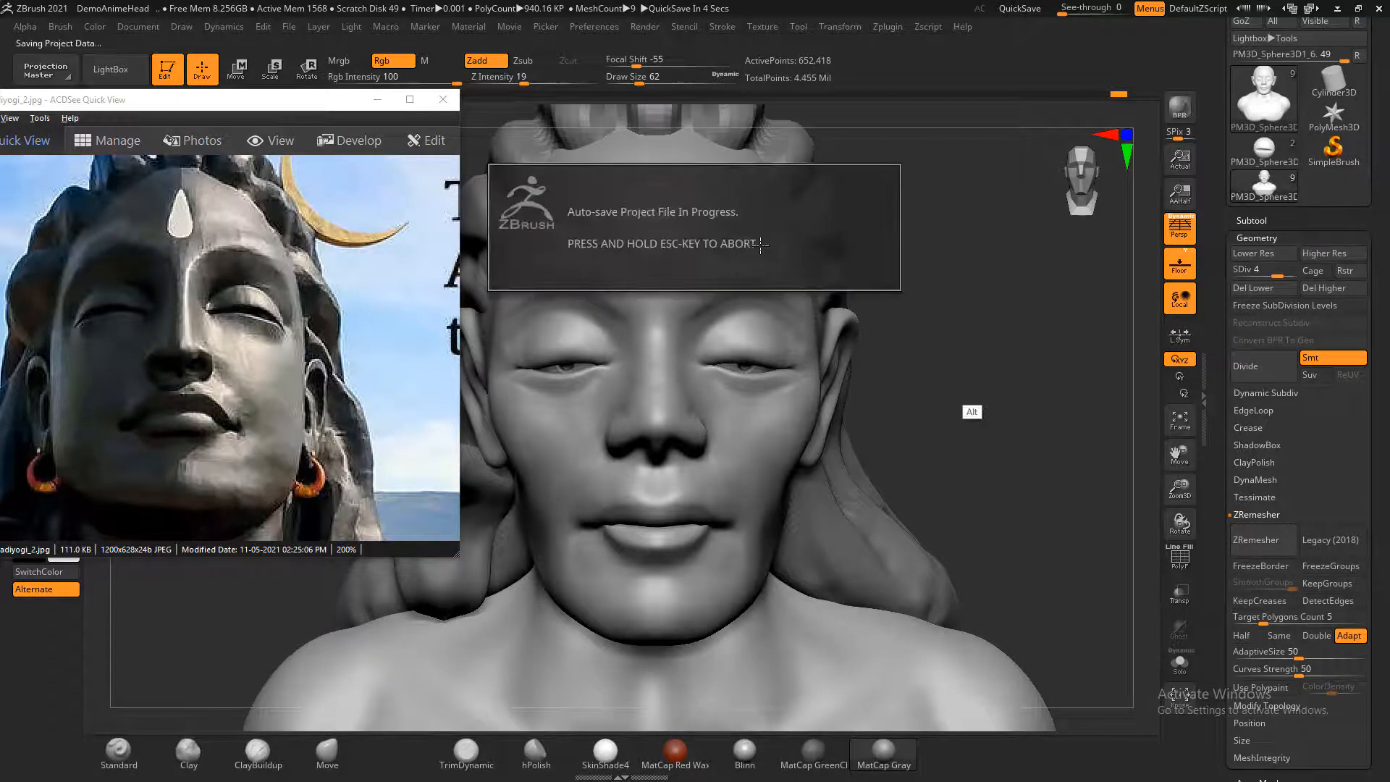
- Build up the middle of the forehead with the ClayBuildup brush at draw size 86 and smooth it down to the brows
drag(599, 238, 667, 332)
key(])
key(])
key(])
key(])
key(])
key(])
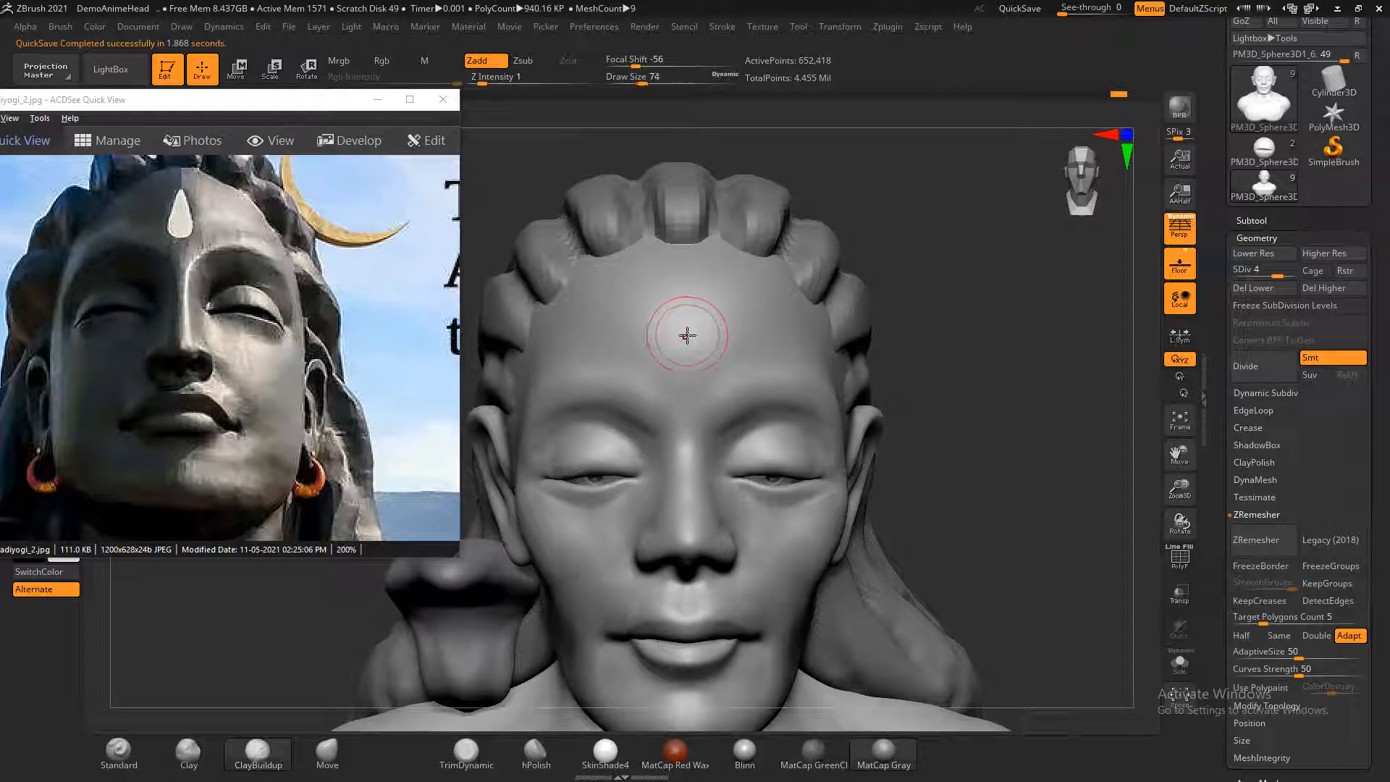
mouse_move(687, 323)
shift+mouse_down()
mouse_move(657, 307)
mouse_move(655, 273)
shift+mouse_up()
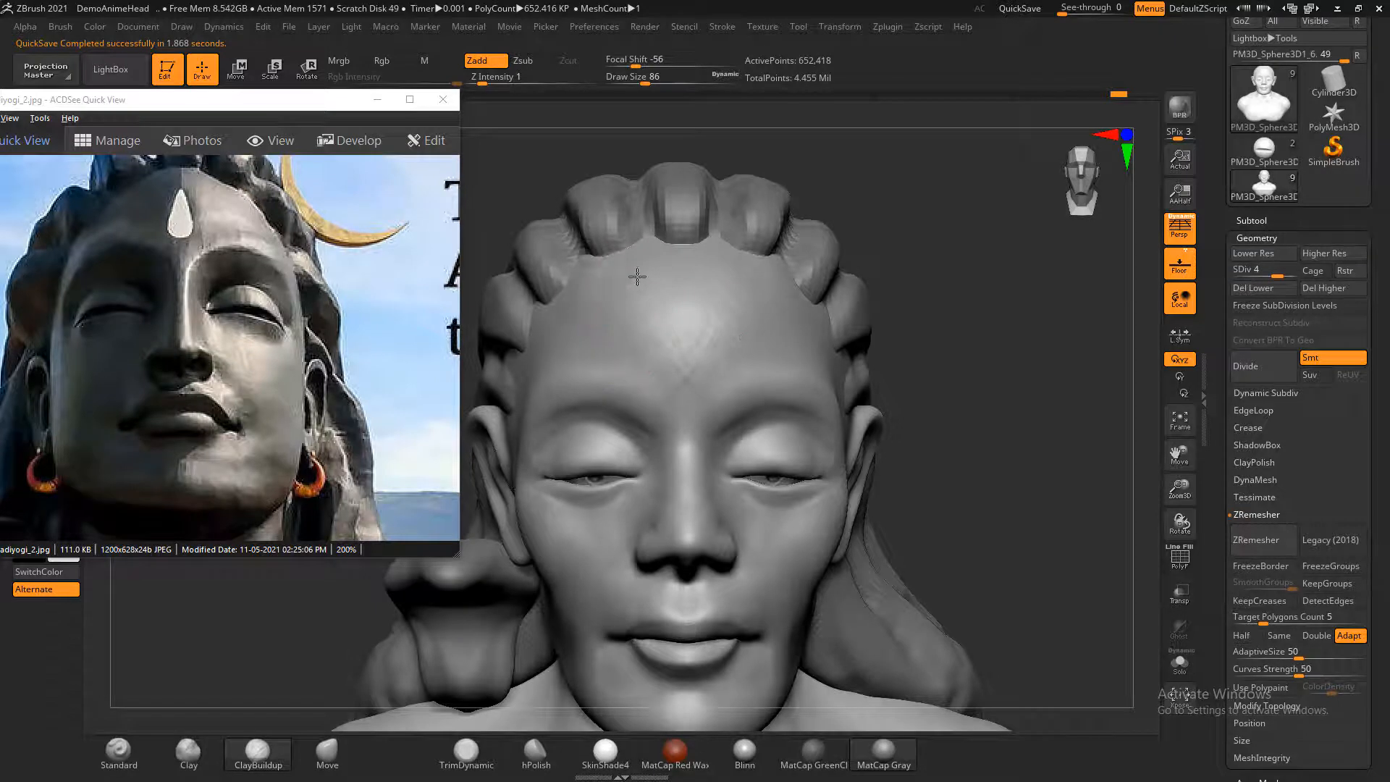
drag(637, 276, 709, 286)
mouse_move(715, 302)
shift+mouse_down()
mouse_move(692, 335)
mouse_move(625, 327)
mouse_move(612, 278)
mouse_move(727, 308)
mouse_move(718, 291)
mouse_move(686, 357)
mouse_move(710, 347)
mouse_move(689, 394)
shift+mouse_up()
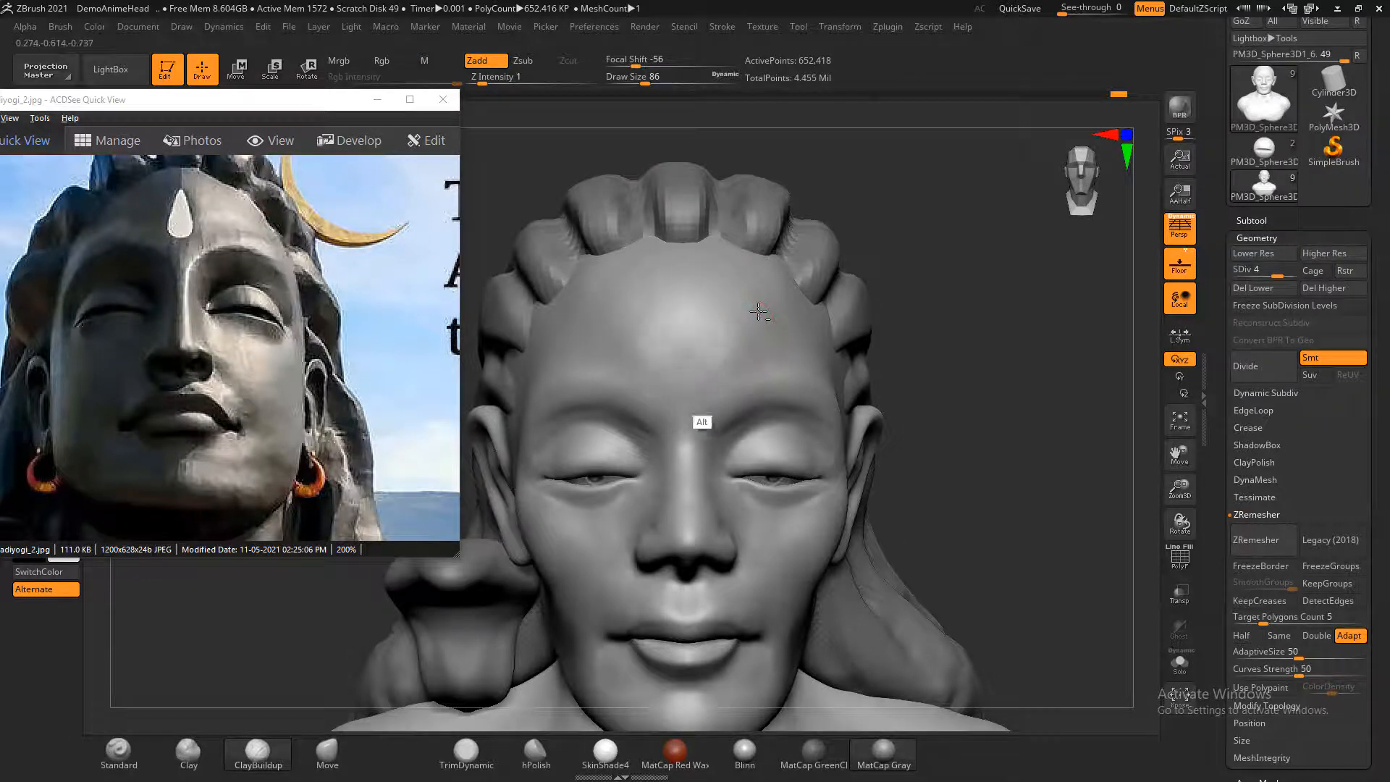
- Carve the forehead surface back slightly with the ClayBuildup brush at draw size 86 and smooth its center and side
alt+drag(622, 319, 644, 312)
mouse_move(723, 284)
shift+mouse_down()
mouse_move(664, 398)
mouse_move(622, 386)
mouse_move(680, 405)
shift+mouse_up()
drag(1075, 268, 933, 293)
mouse_move(734, 315)
shift+mouse_down()
mouse_move(734, 348)
mouse_move(806, 298)
mouse_move(806, 316)
mouse_move(785, 316)
shift+mouse_up()
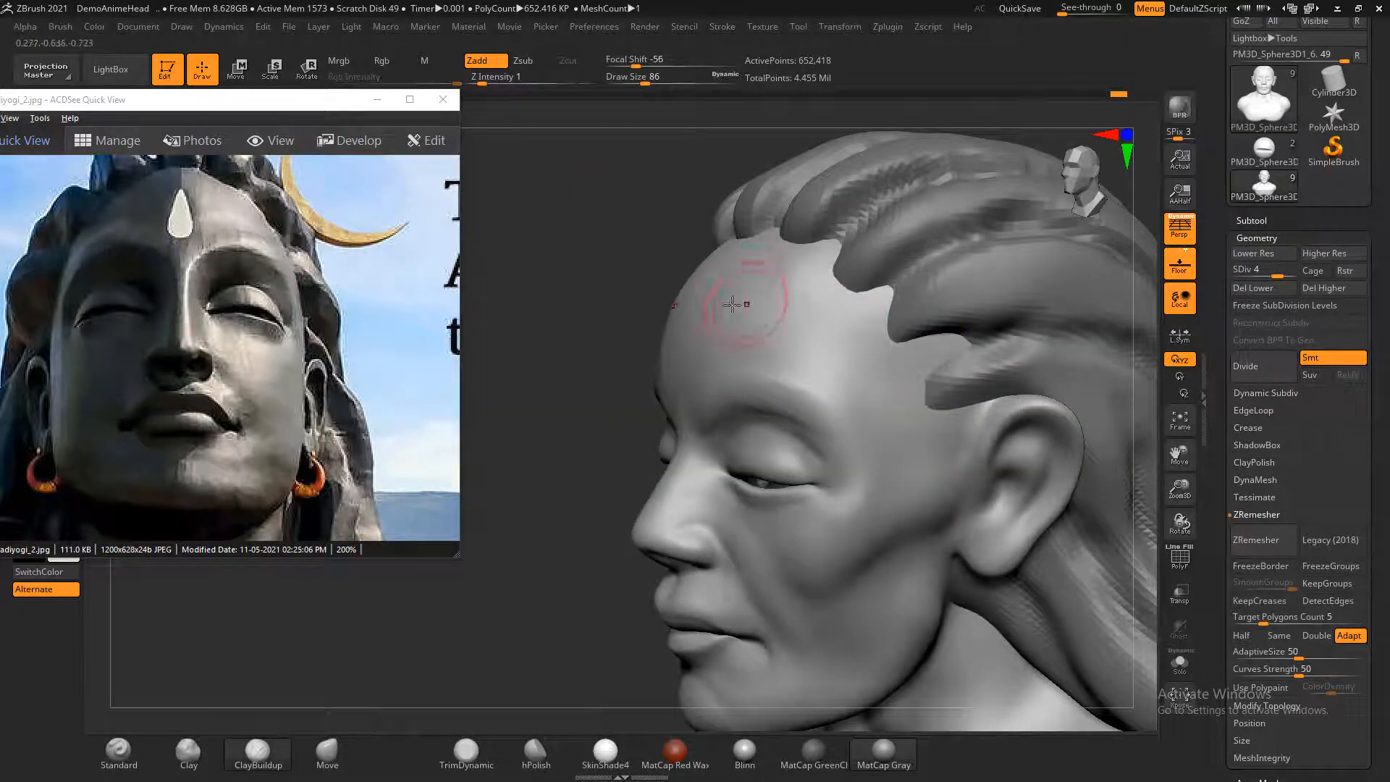
drag(593, 255, 716, 262)
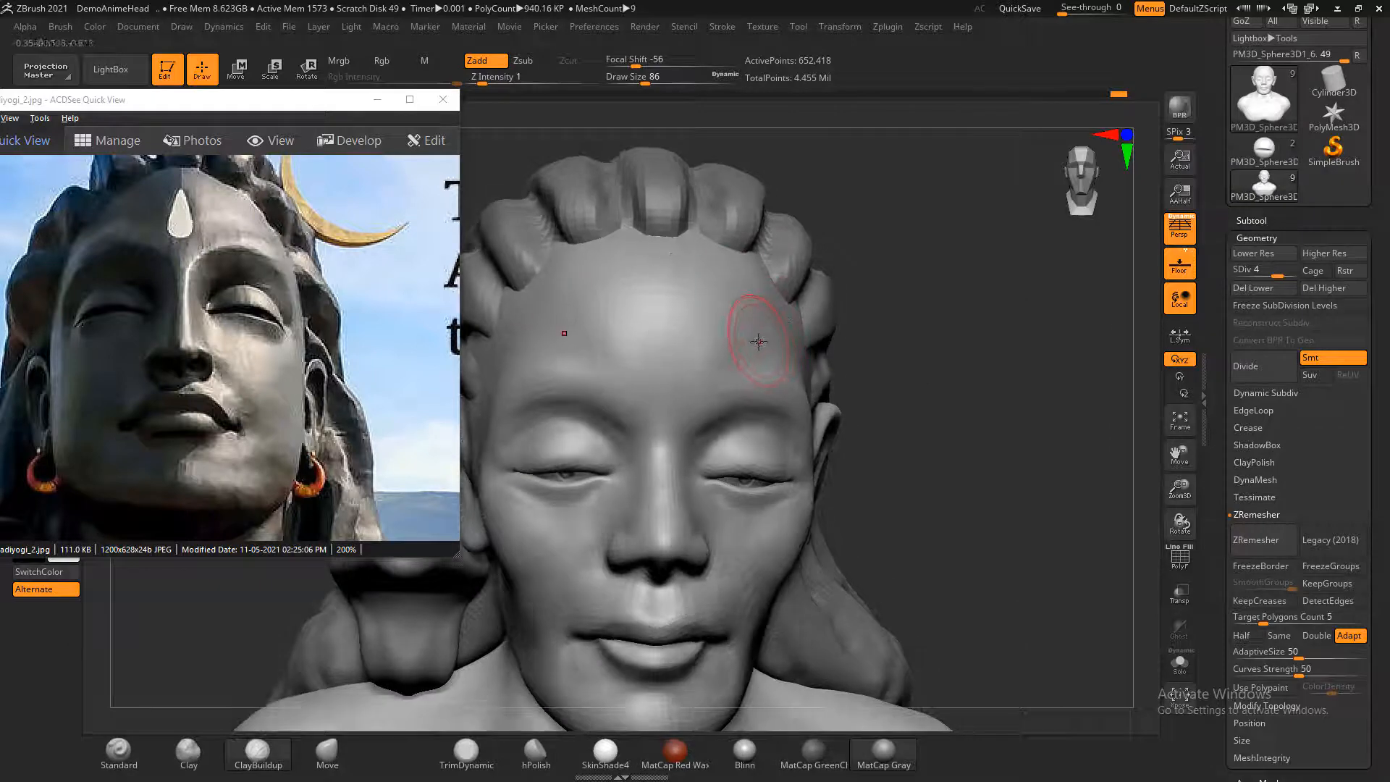
- Reshape the sides of the forehead near the hairline with the ClayBuildup brush at draw size 114 and smooth them
key(bracketright)
key(bracketright)
key(bracketright)
alt+drag(690, 318, 720, 301)
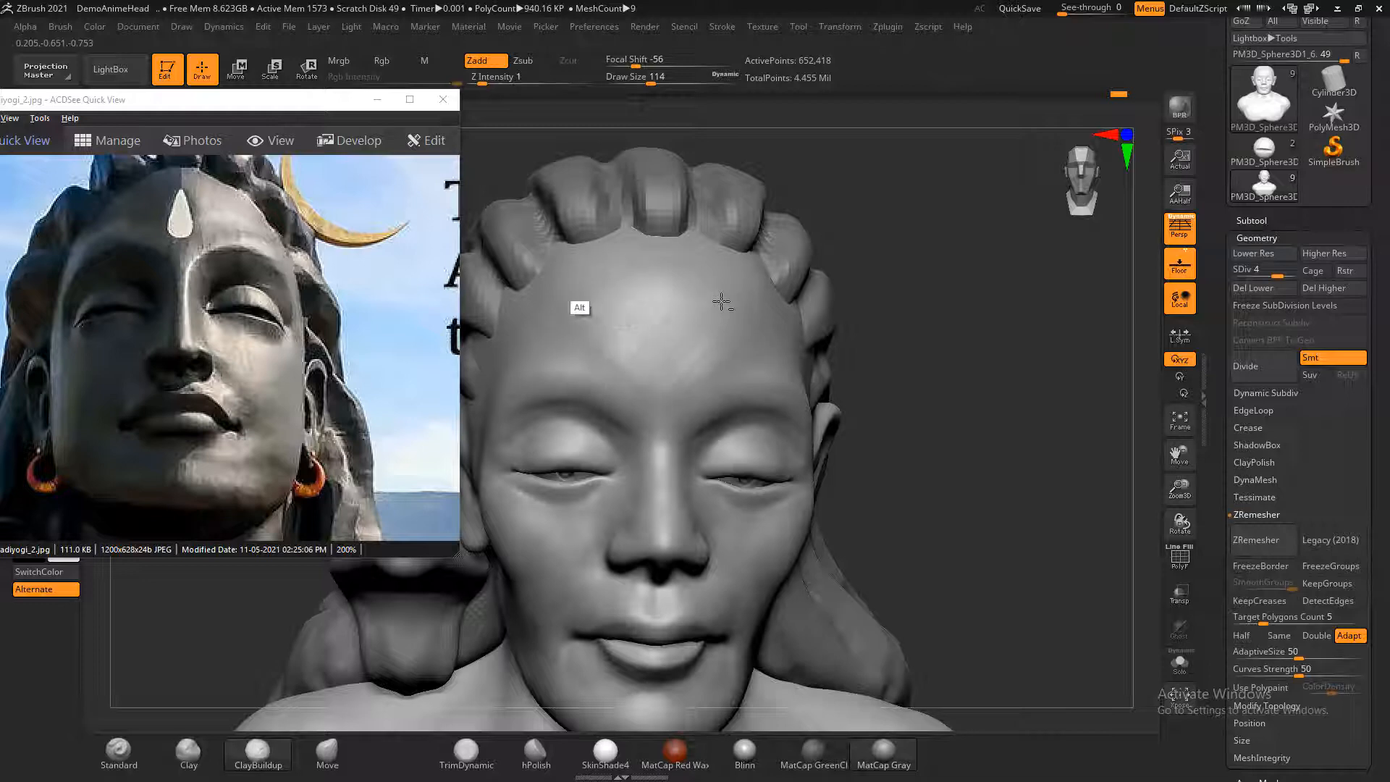
key(shift)
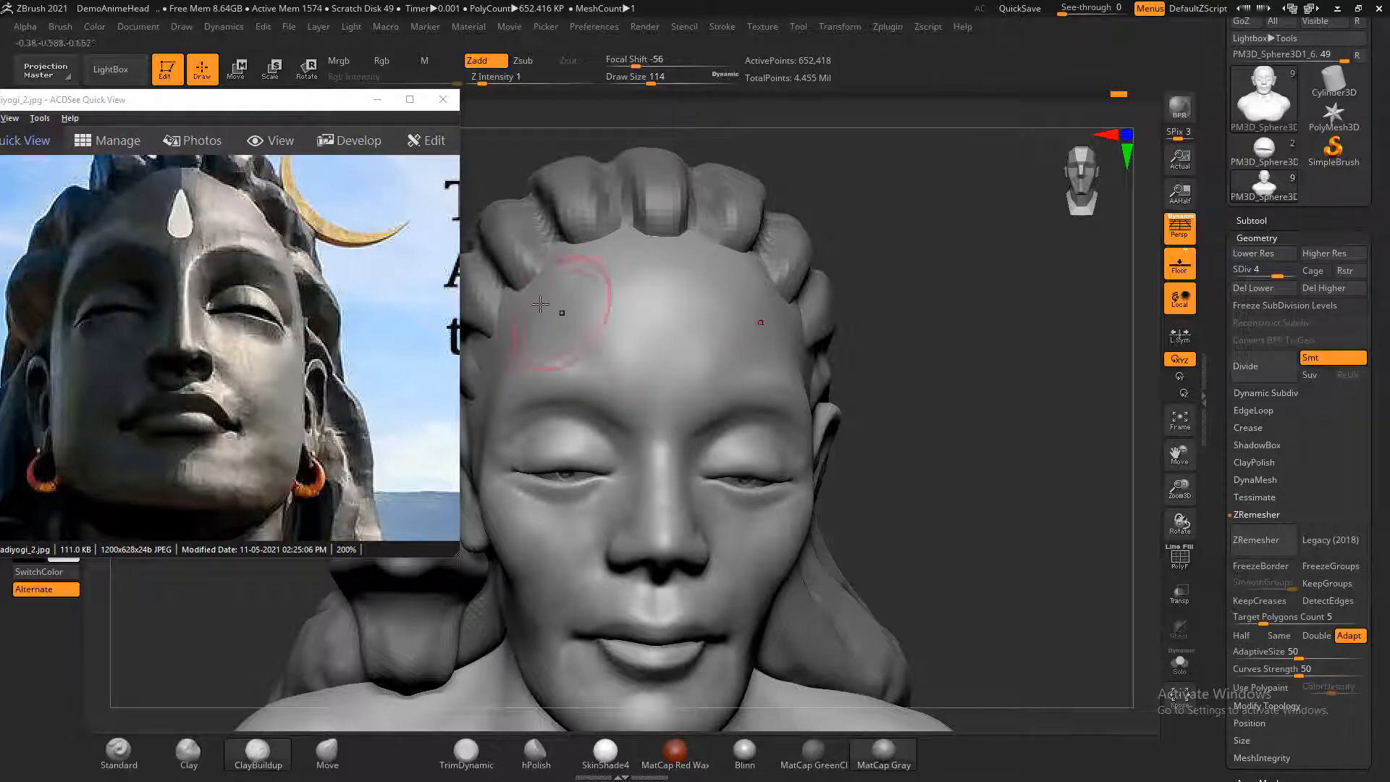
drag(878, 297, 955, 362)
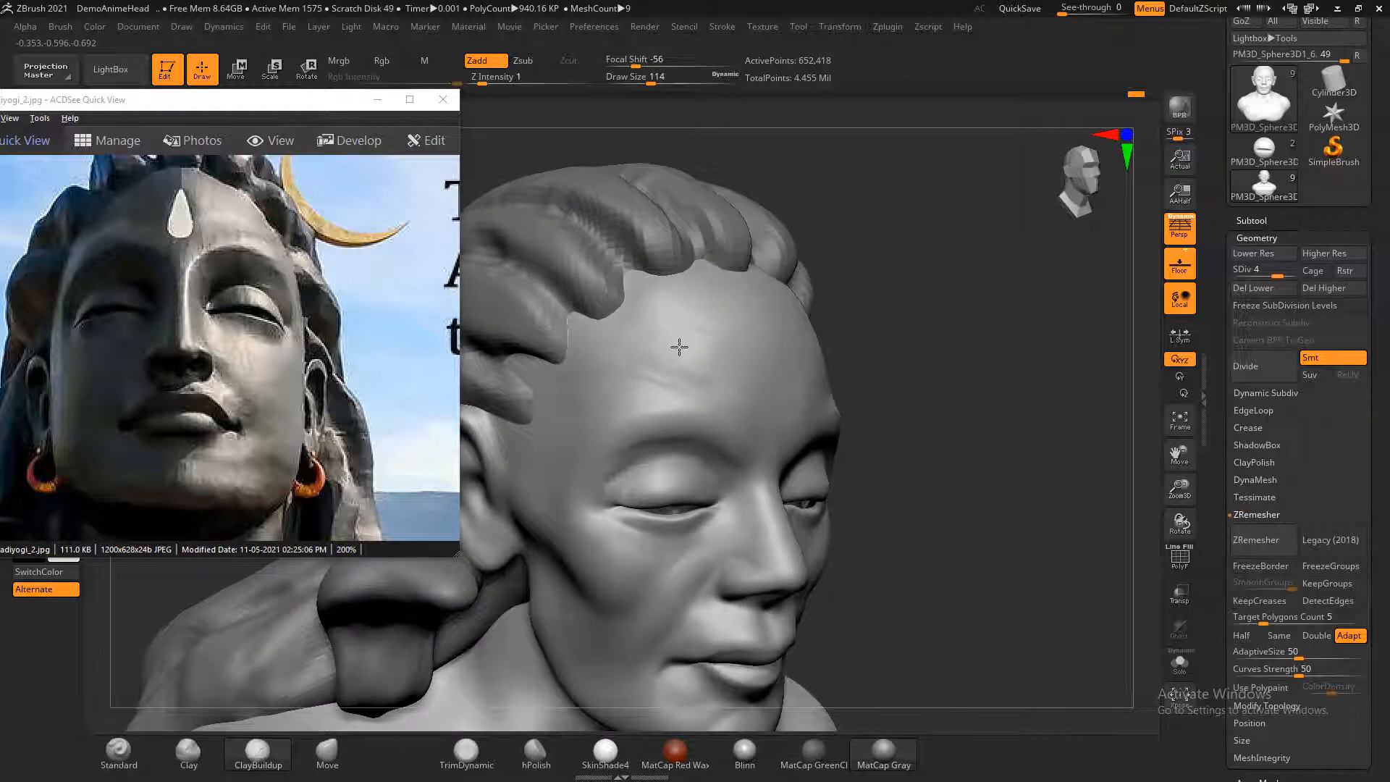
key(shift)
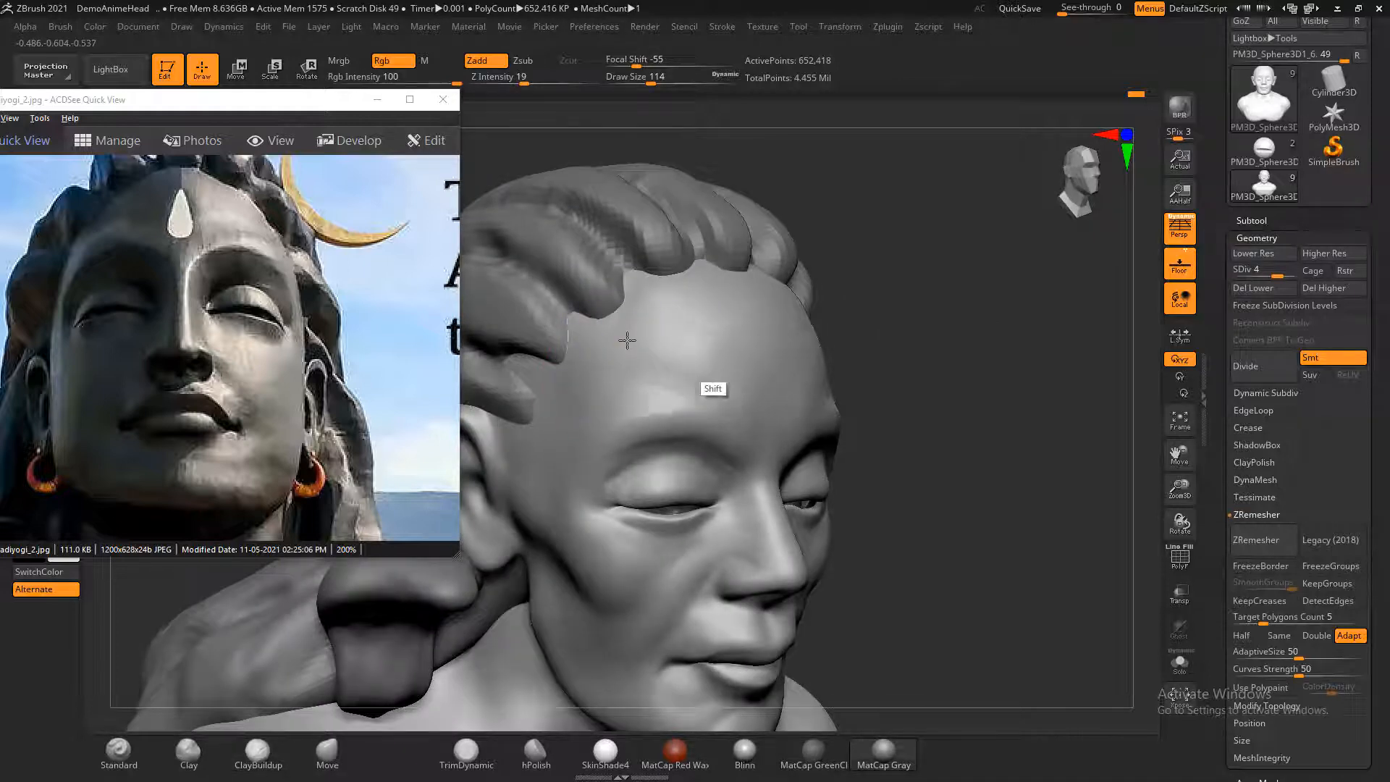
- Refine the brow ridges with the ClayBuildup brush at draw size 70 and smooth them into the forehead and temples
shift+drag(903, 369, 1035, 335)
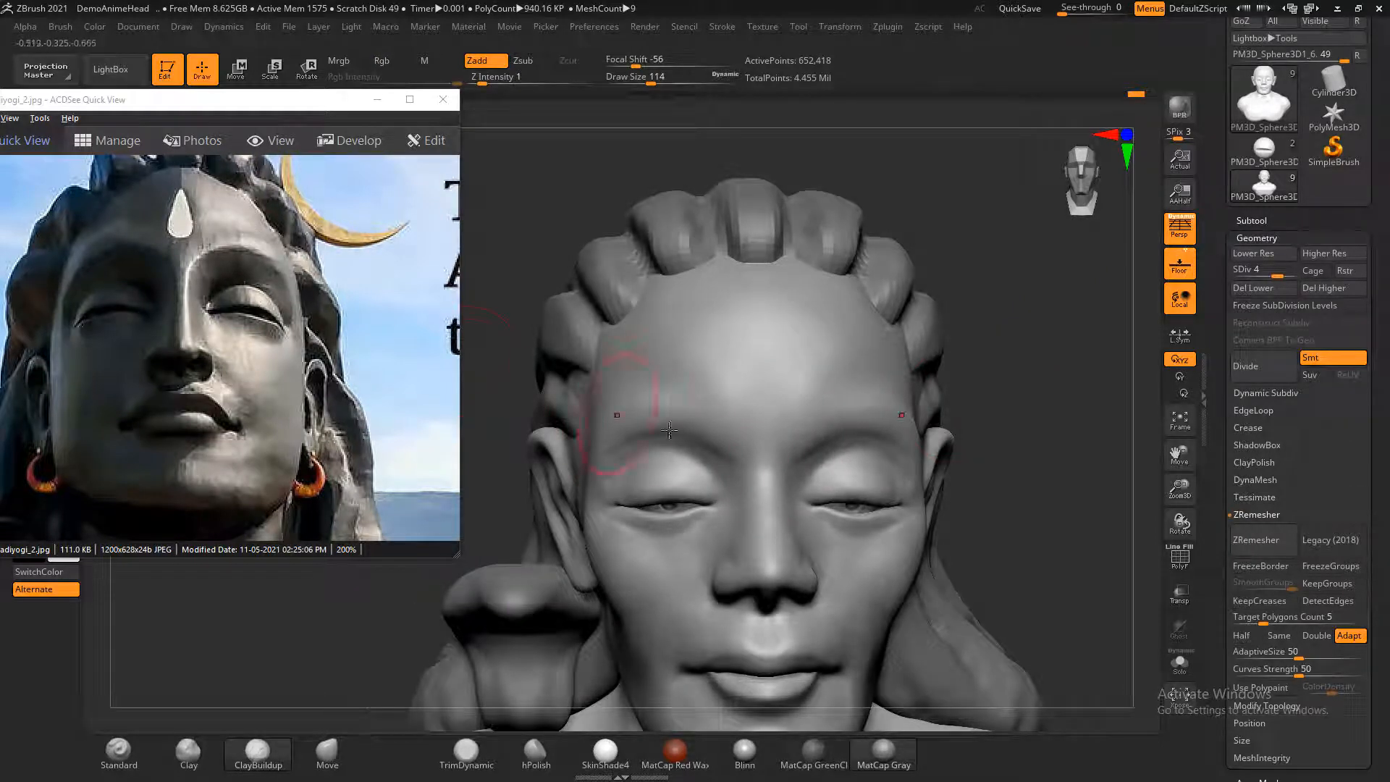
key(bracketleft)
key(bracketleft)
key(bracketleft)
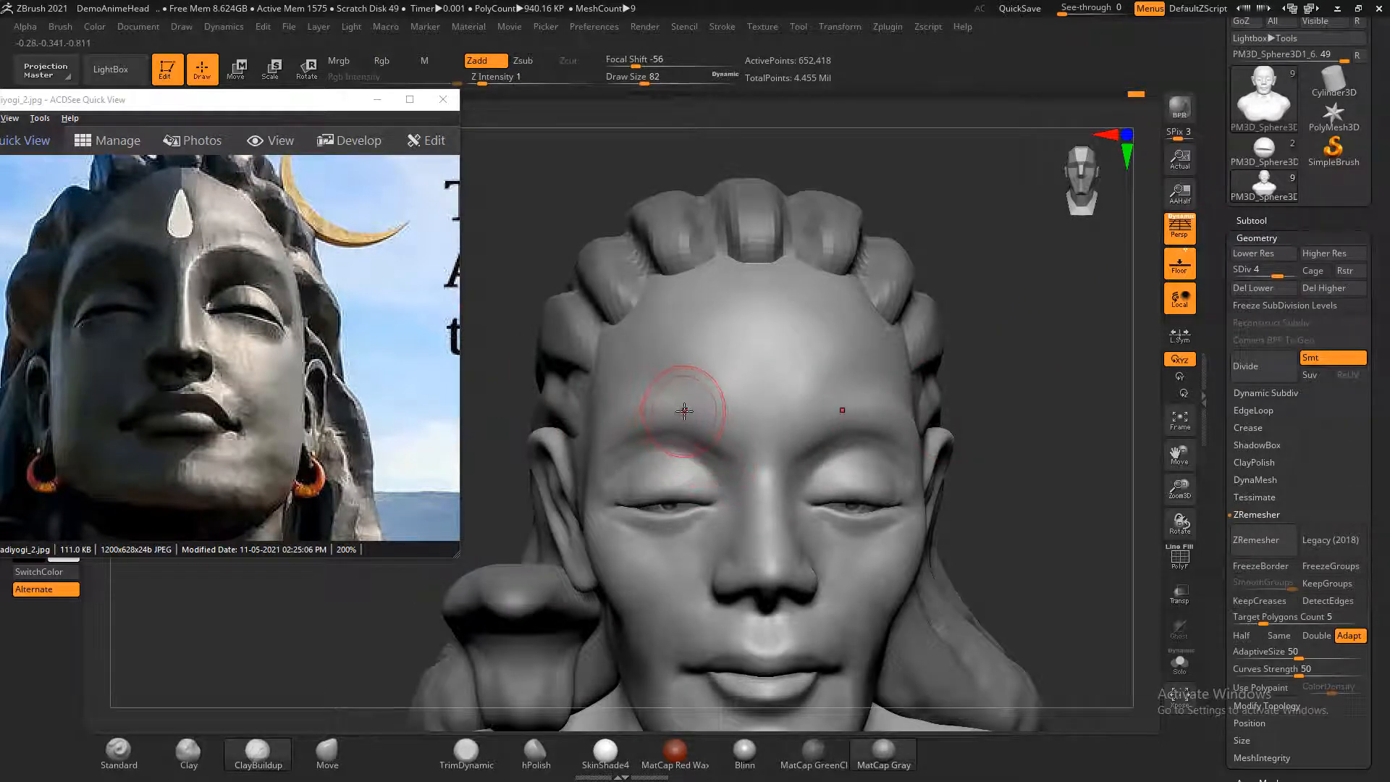
key(bracketleft)
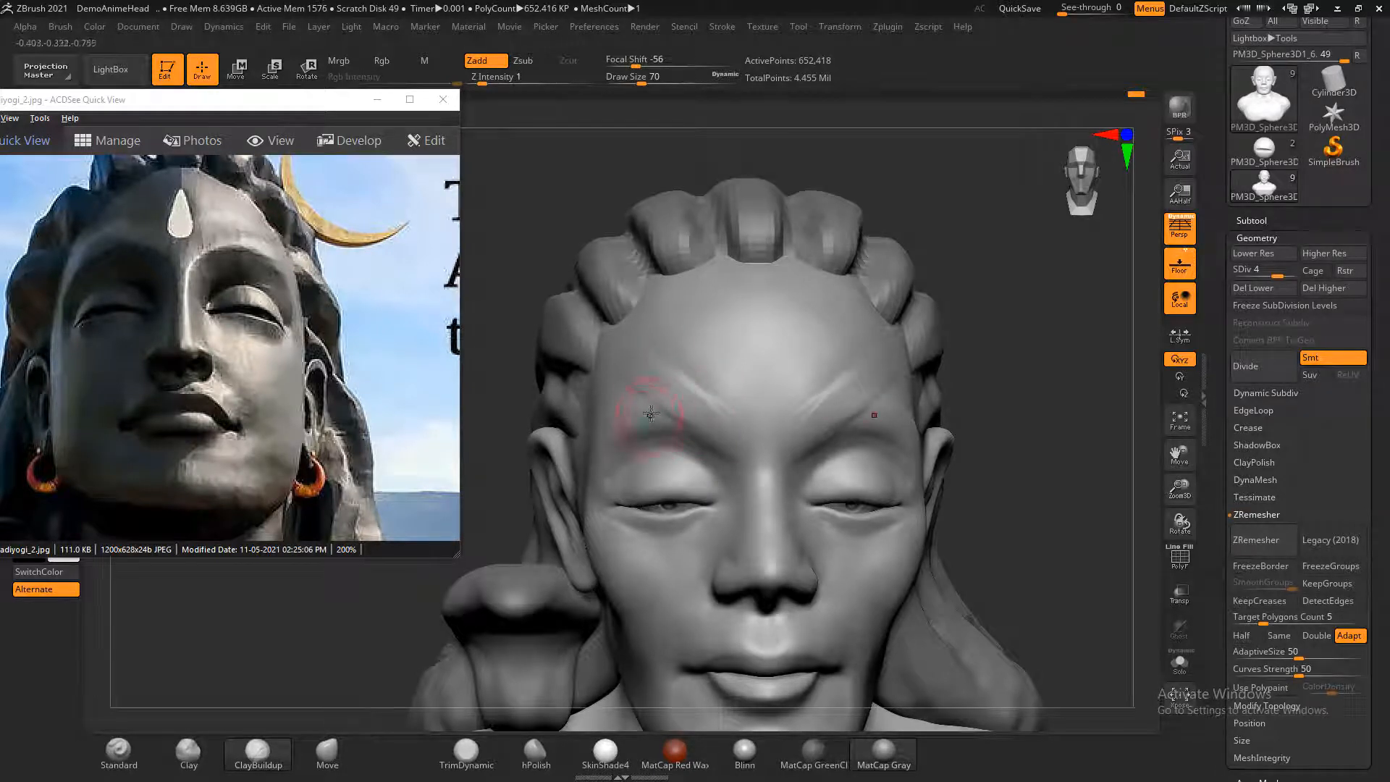
key(shift)
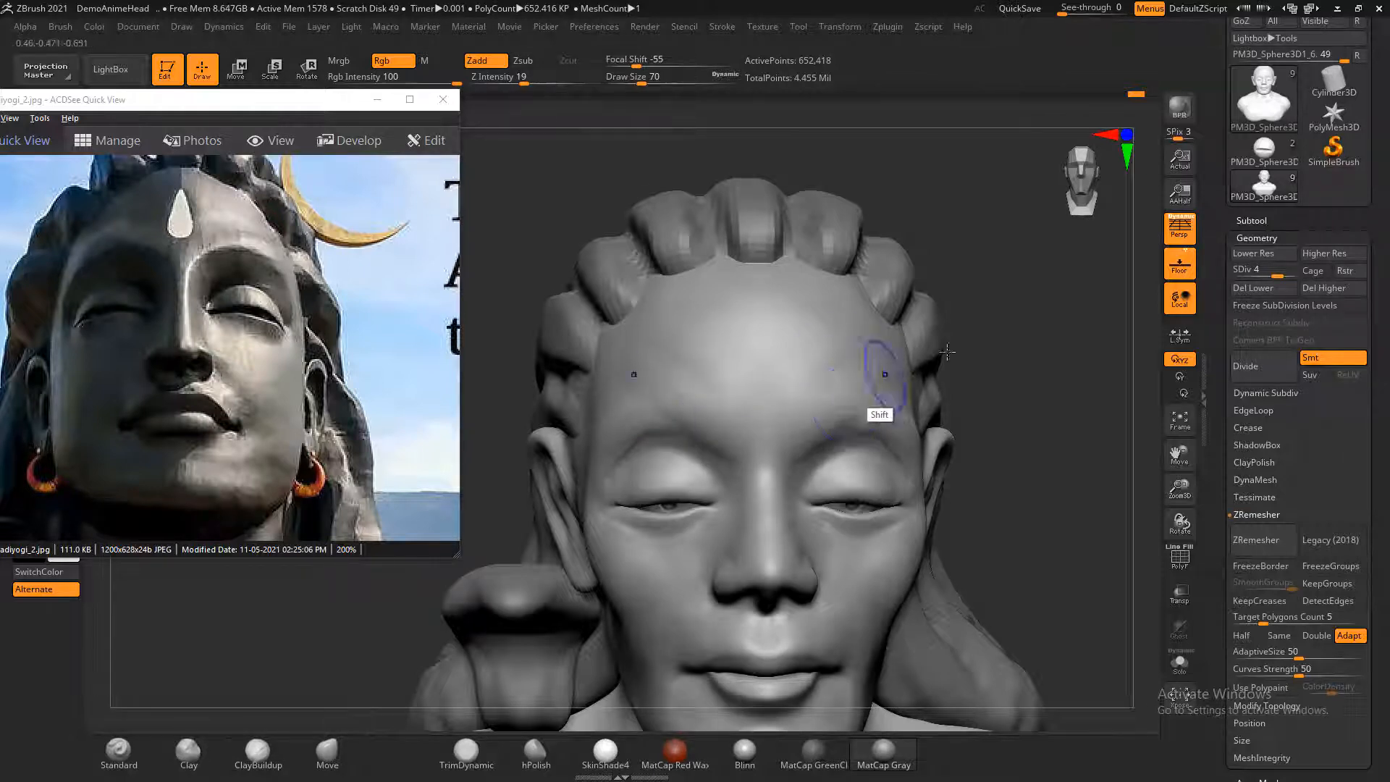
right_drag(879, 369, 684, 445)
mouse_move(678, 436)
shift+mouse_down()
mouse_move(700, 424)
mouse_move(674, 432)
mouse_move(706, 427)
mouse_move(762, 467)
mouse_move(725, 374)
mouse_move(712, 375)
shift+mouse_up()
key(shift)
- Soften the cheeks beside the nose and under the eyes with the ClayBuildup brush at draw size 70 and smoothing
alt+drag(1091, 420, 1049, 364)
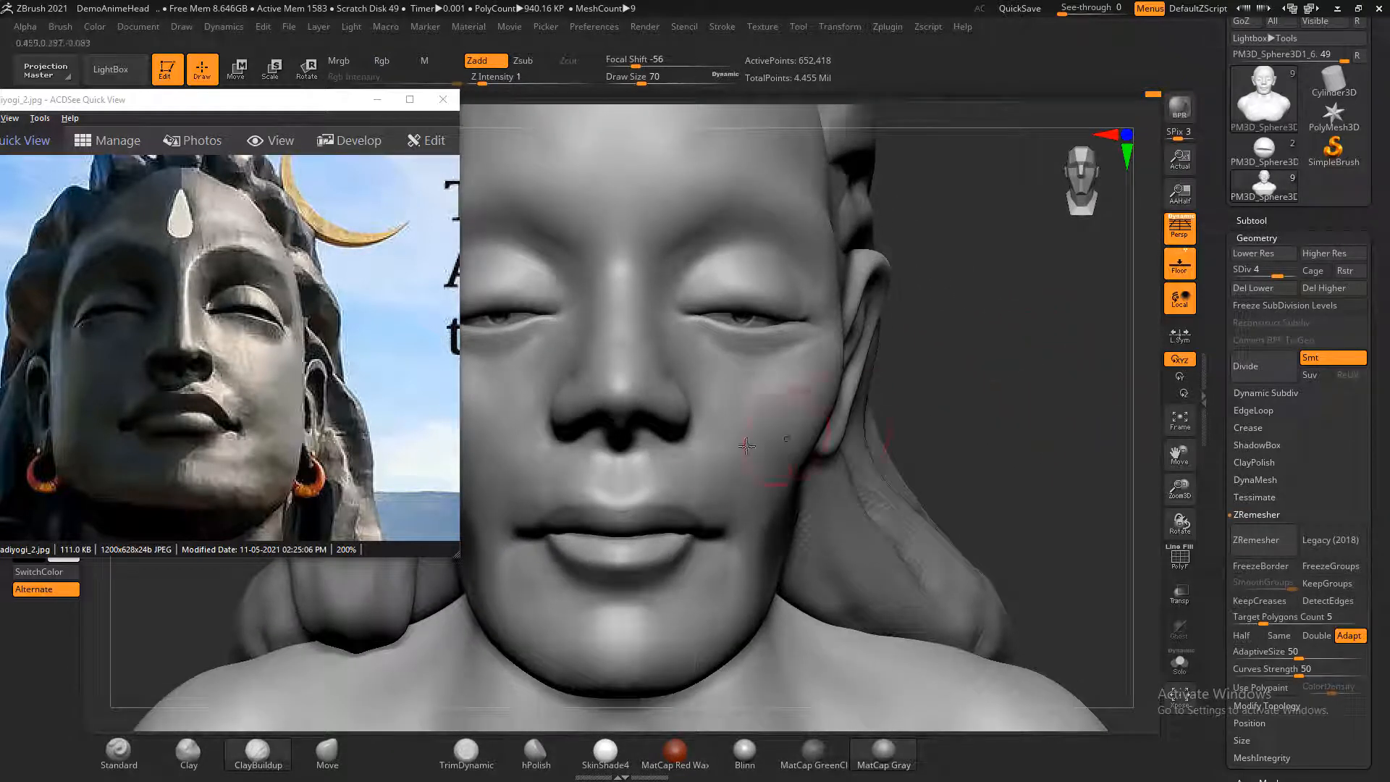
mouse_move(582, 312)
alt+mouse_down()
mouse_move(553, 361)
mouse_move(566, 338)
alt+mouse_up()
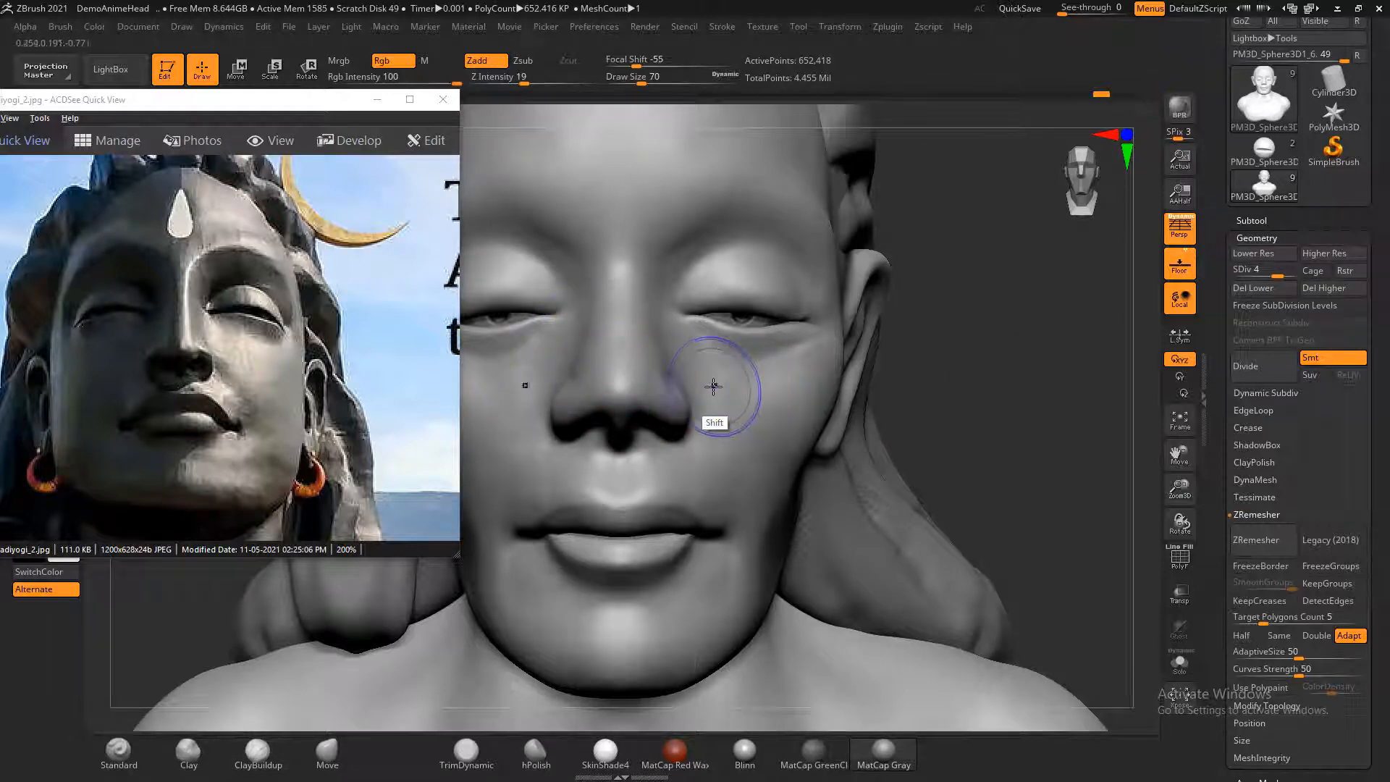
drag(986, 394, 876, 426)
shift+drag(775, 365, 704, 365)
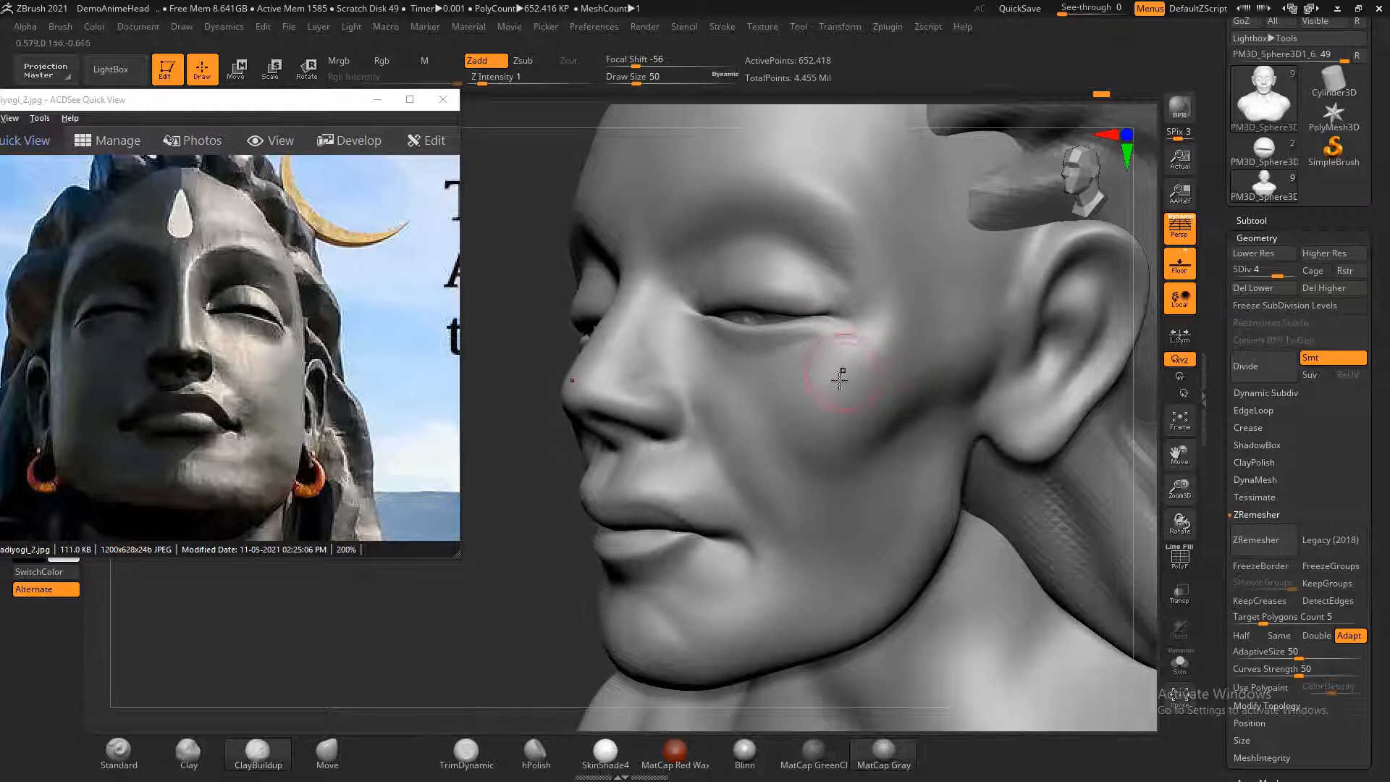
- Switch to the Standard brush and compare the head's profile with the side-view reference photo enlarged to 500%
click(112, 761)
drag(509, 576, 487, 569)
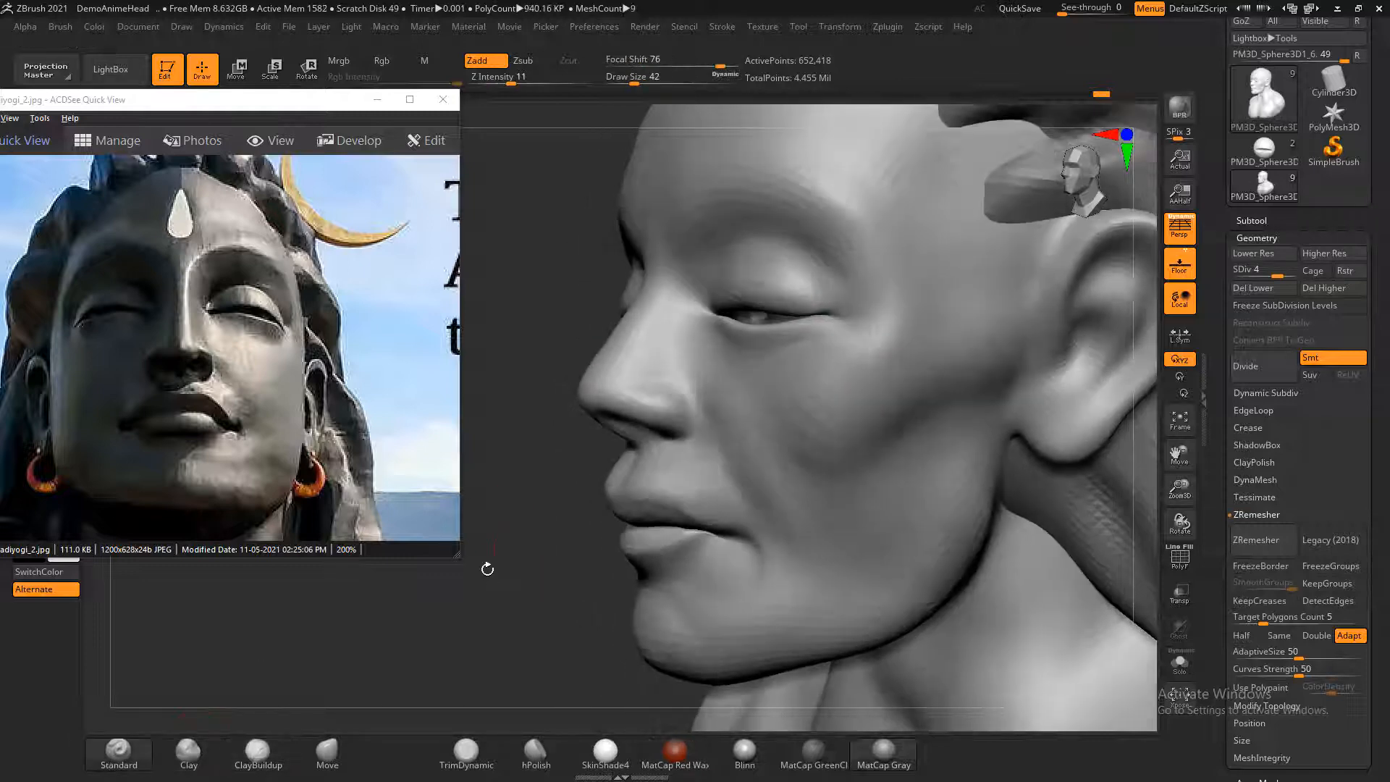
drag(362, 498, 307, 438)
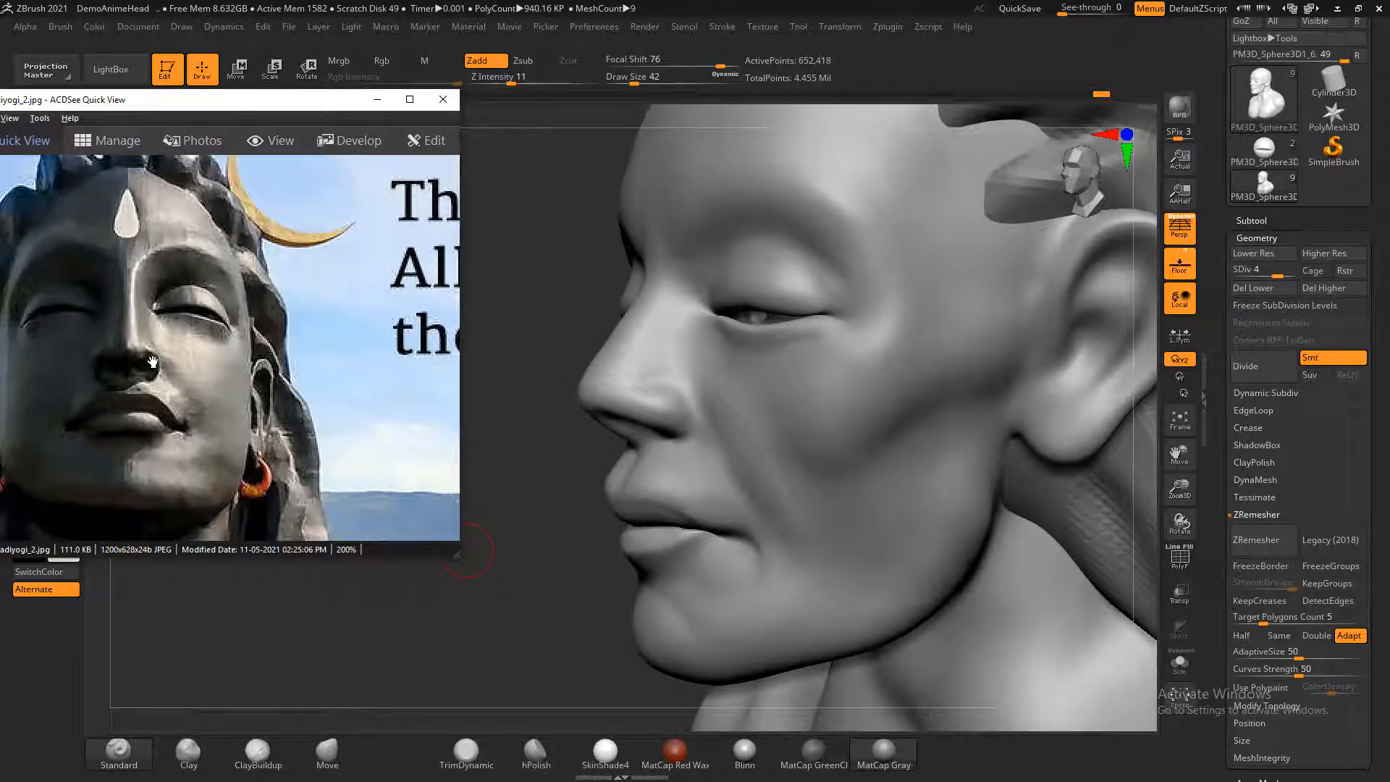
scroll(153, 362, down, 1)
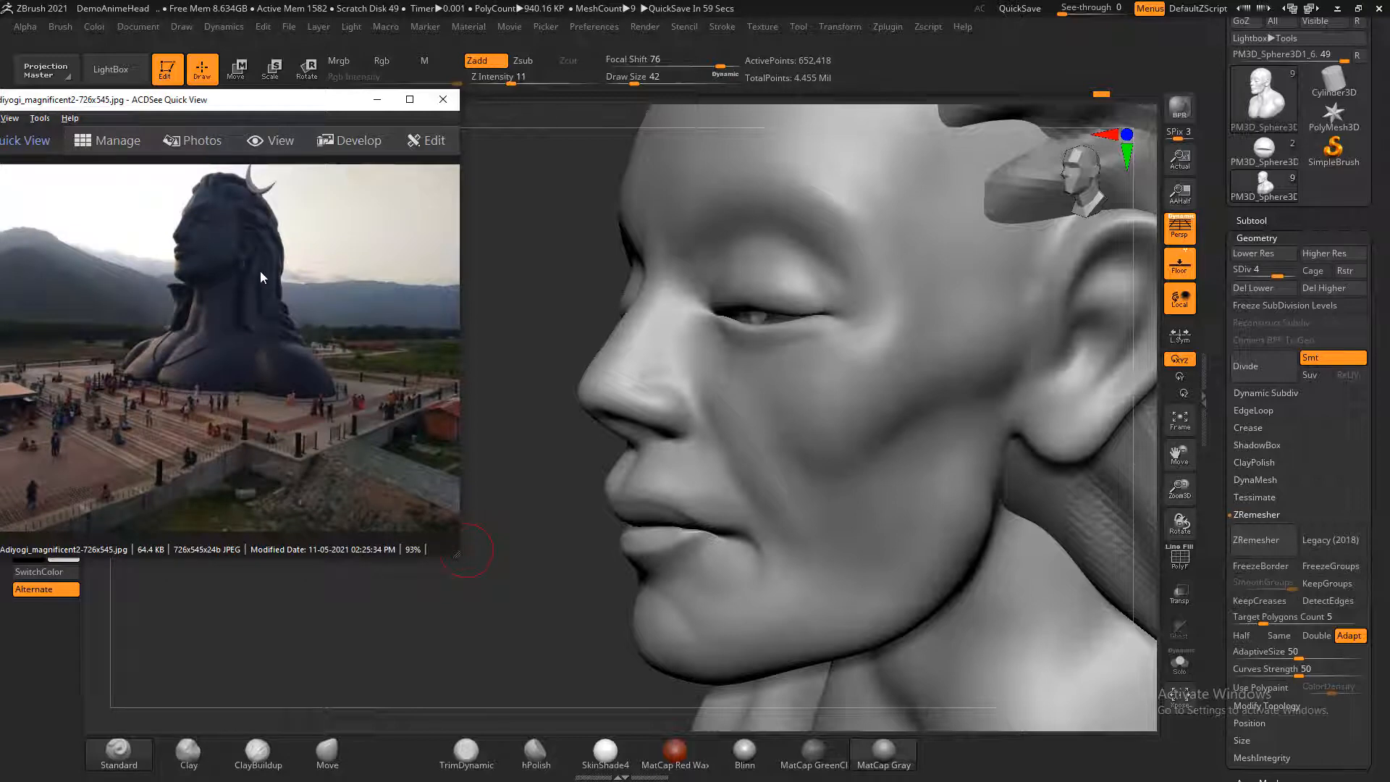
ctrl+scroll(259, 271, up, 6)
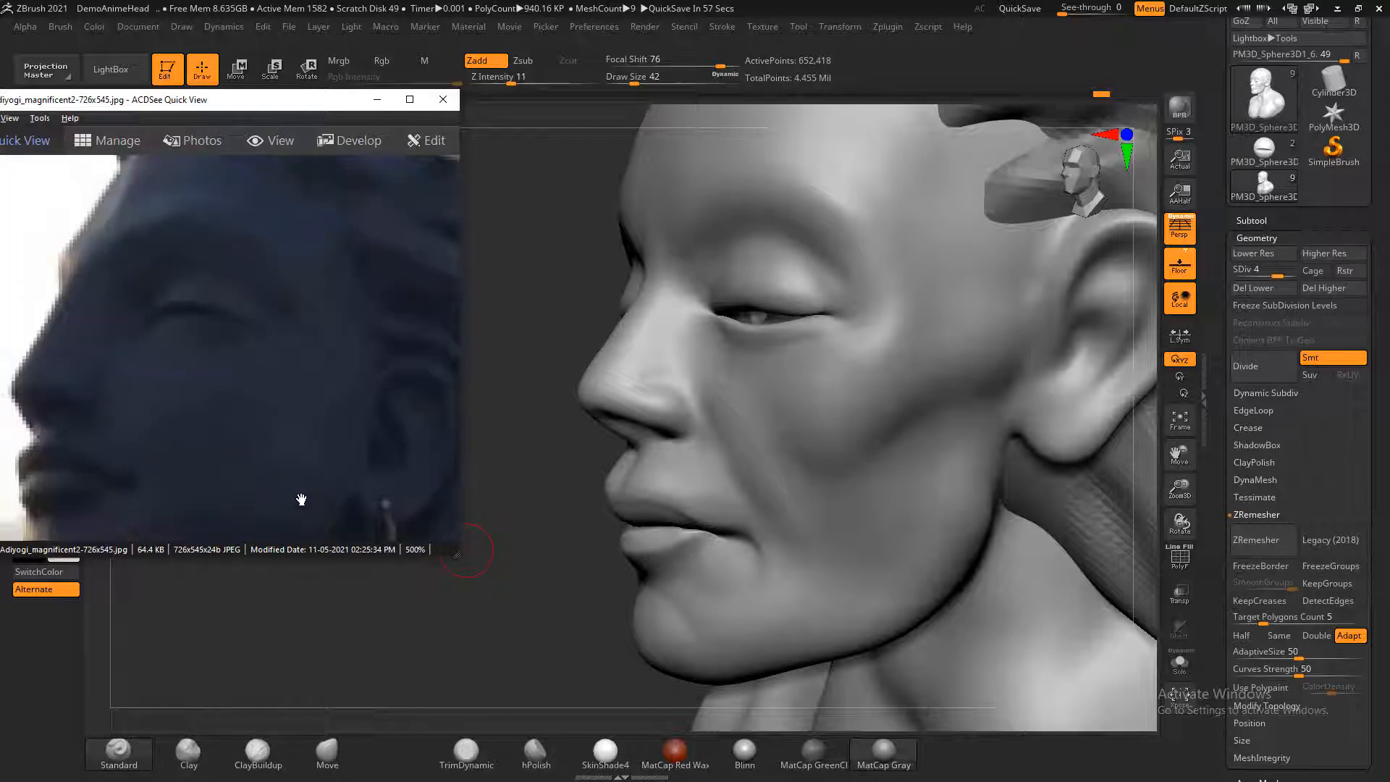
drag(434, 677, 509, 627)
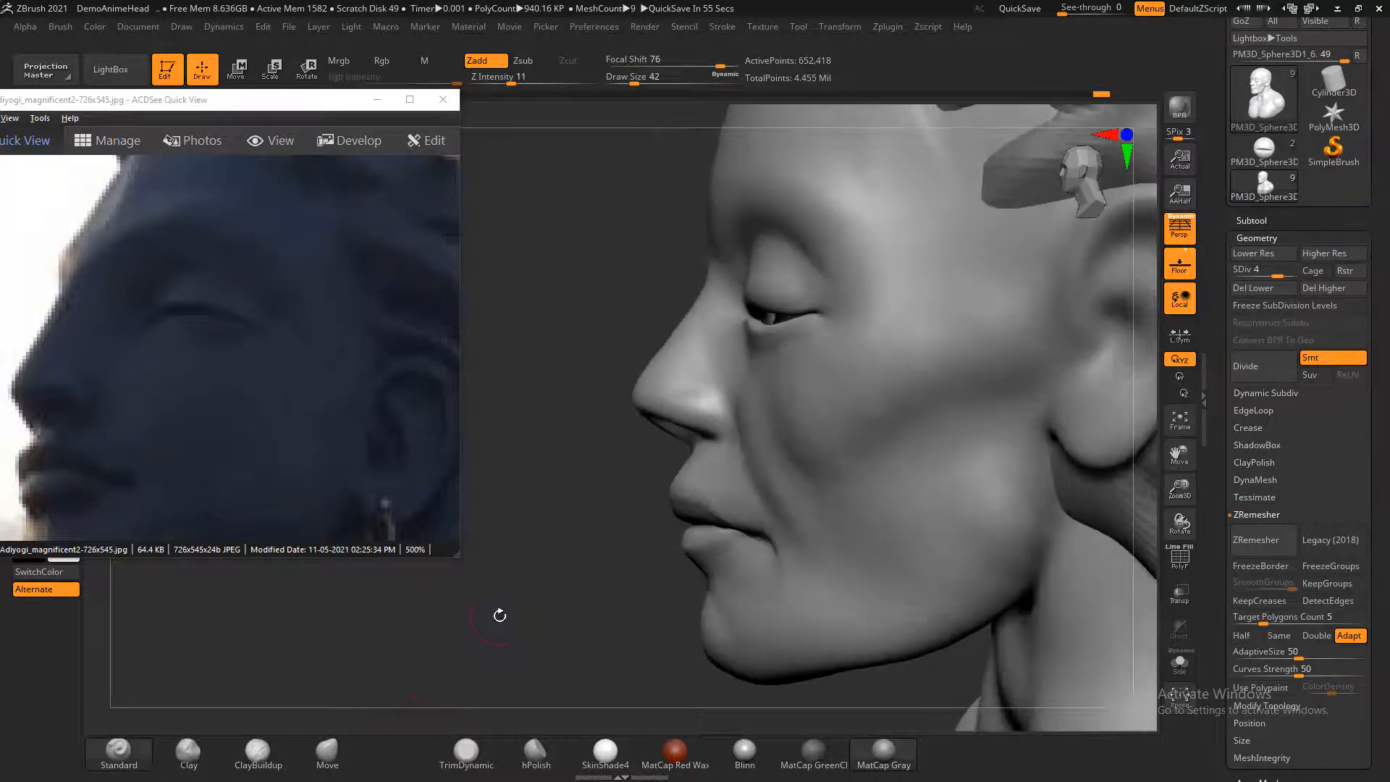
shift+drag(930, 618, 991, 601)
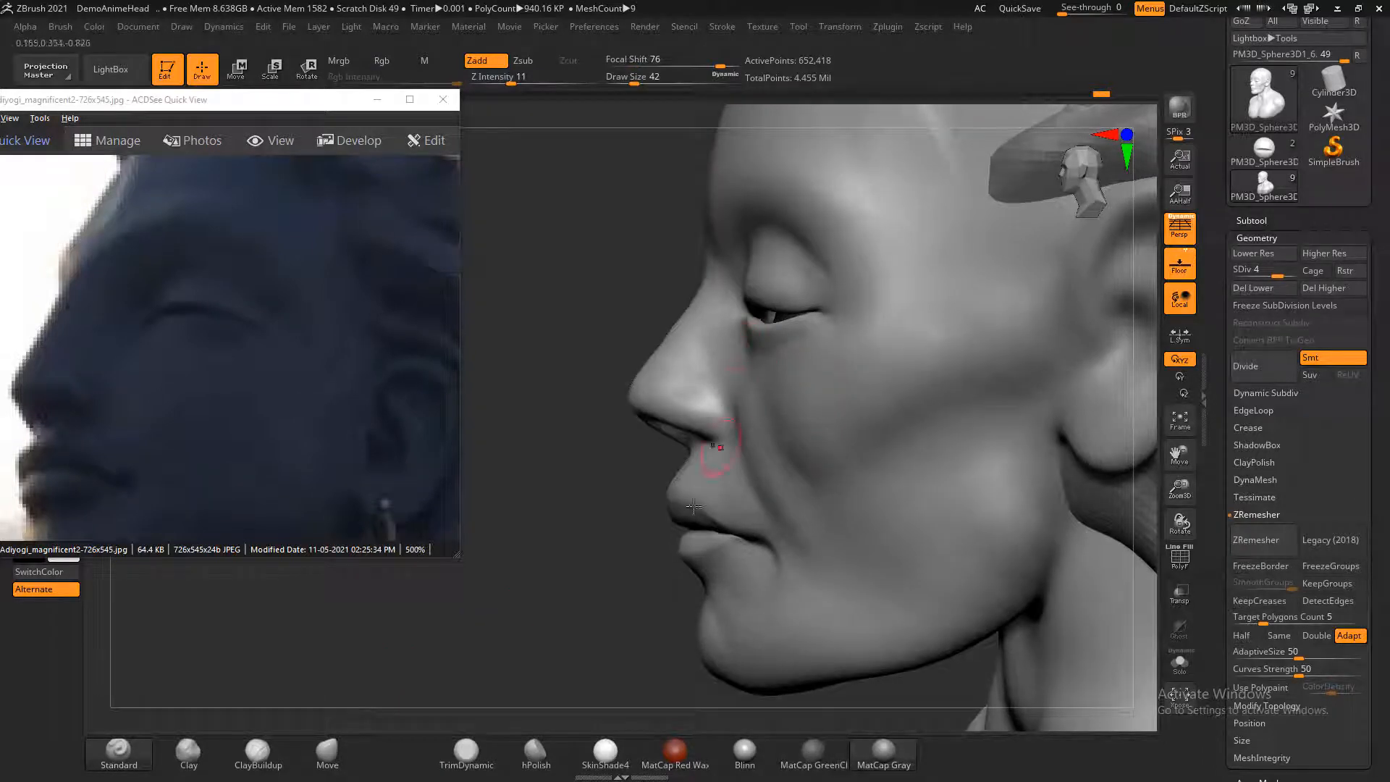
- Mask both upper eyelids at draw size 42 and switch to the Move brush for the profile
drag(565, 596, 977, 460)
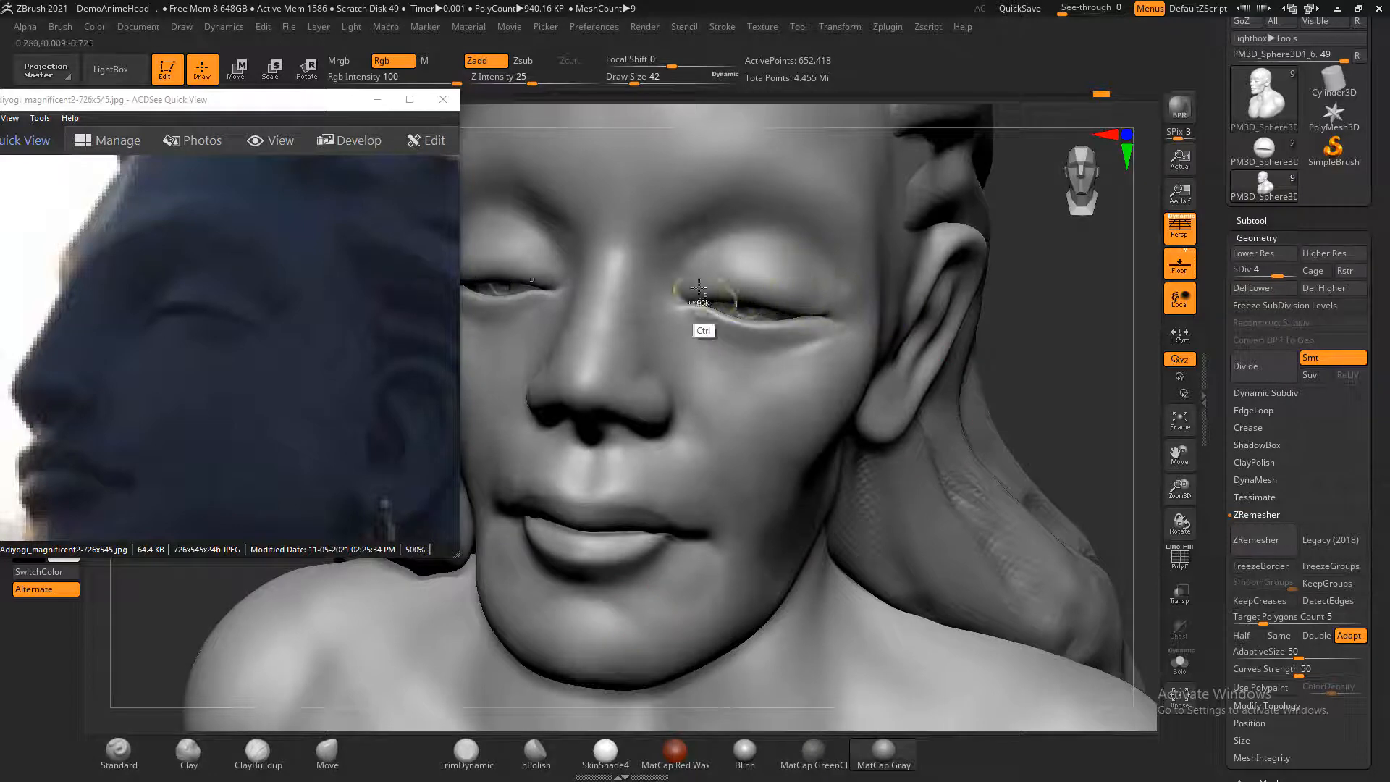
mouse_move(699, 267)
ctrl+mouse_down()
mouse_move(695, 282)
mouse_move(765, 274)
mouse_move(843, 298)
ctrl+mouse_up()
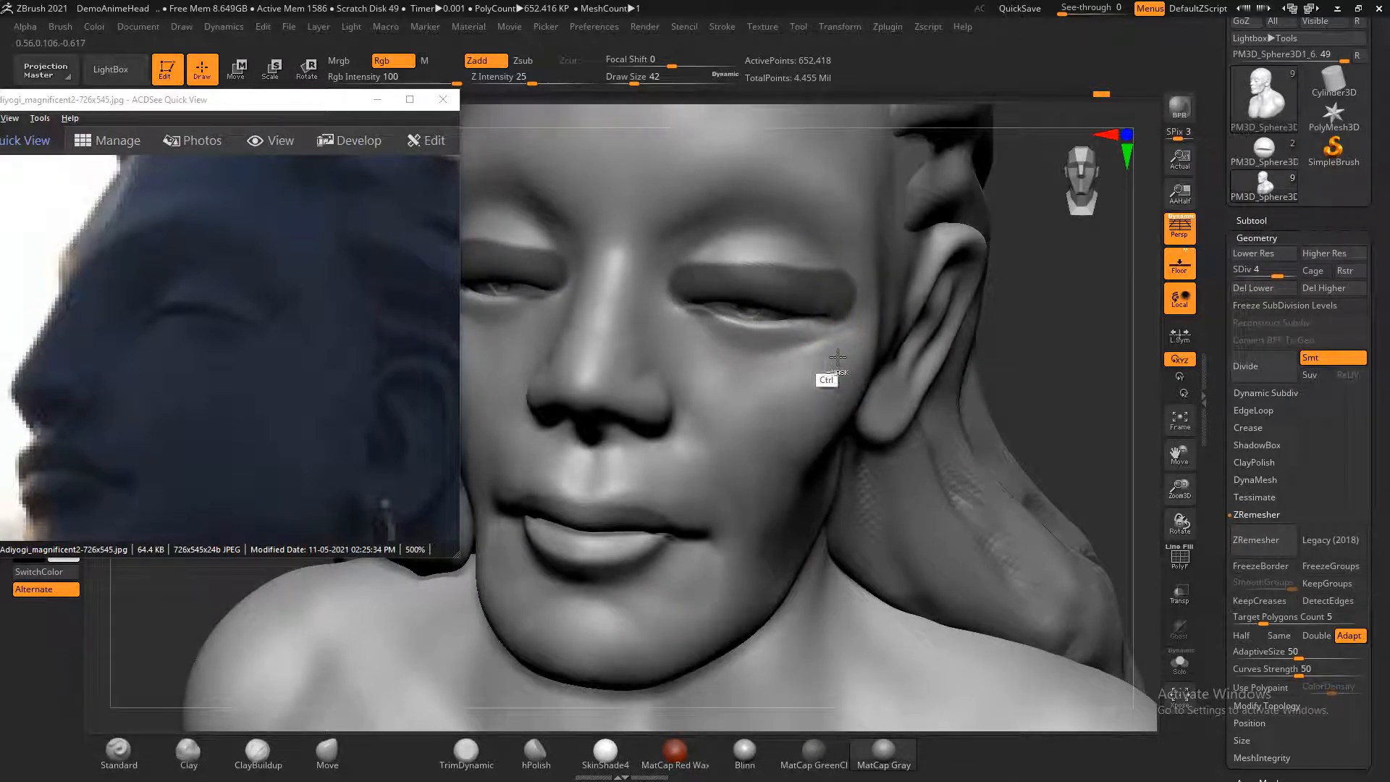
drag(1116, 315, 1006, 337)
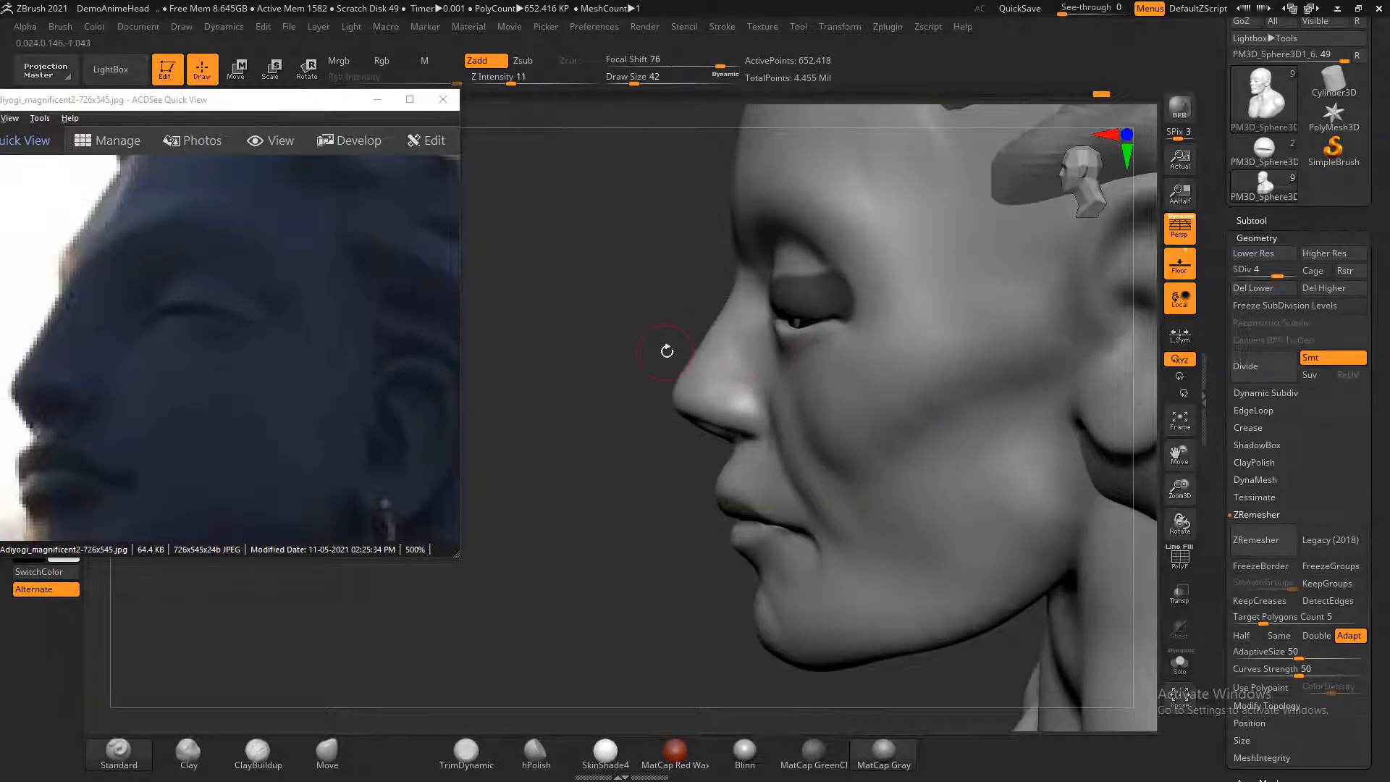
drag(620, 366, 436, 711)
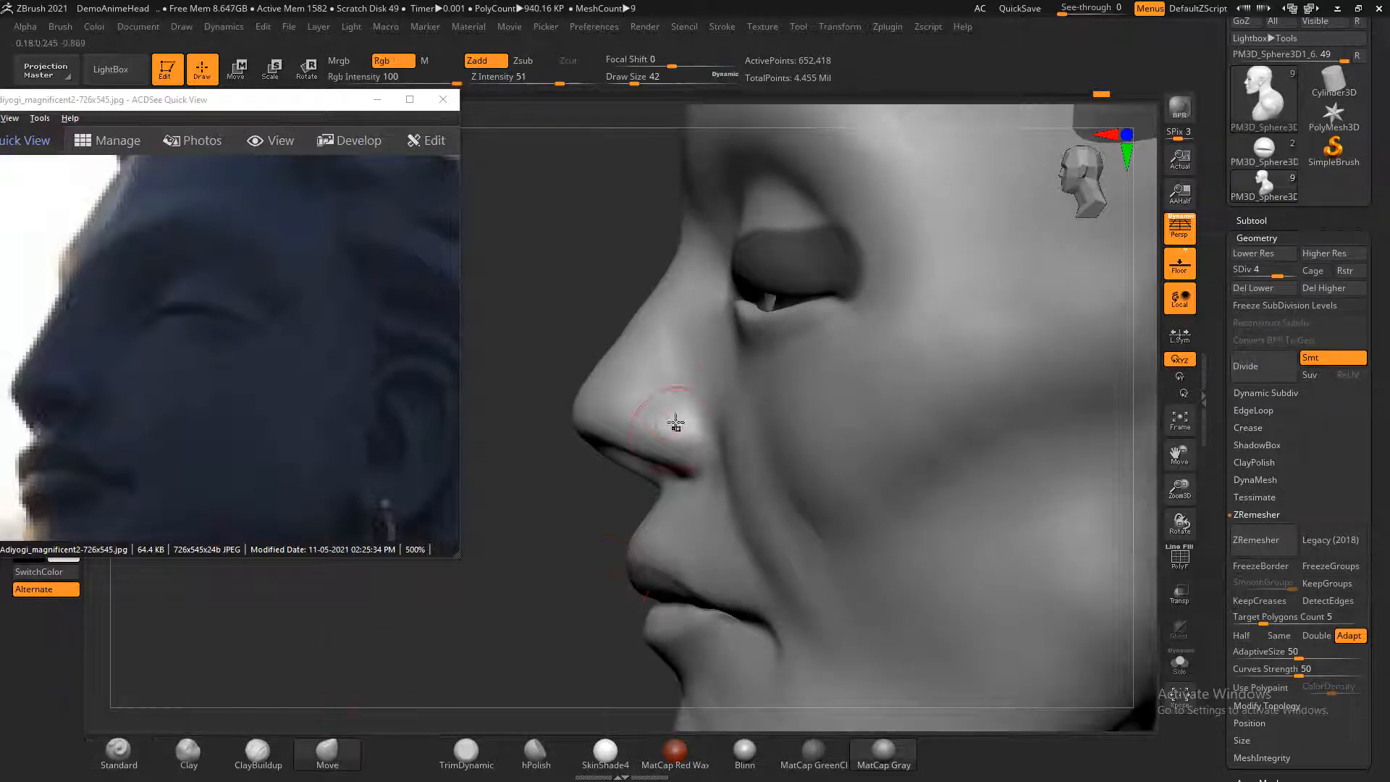
- Lower the head to subdivision level 2 and raise the lower eyelids with the Move brush at draw size 62
key(shift)
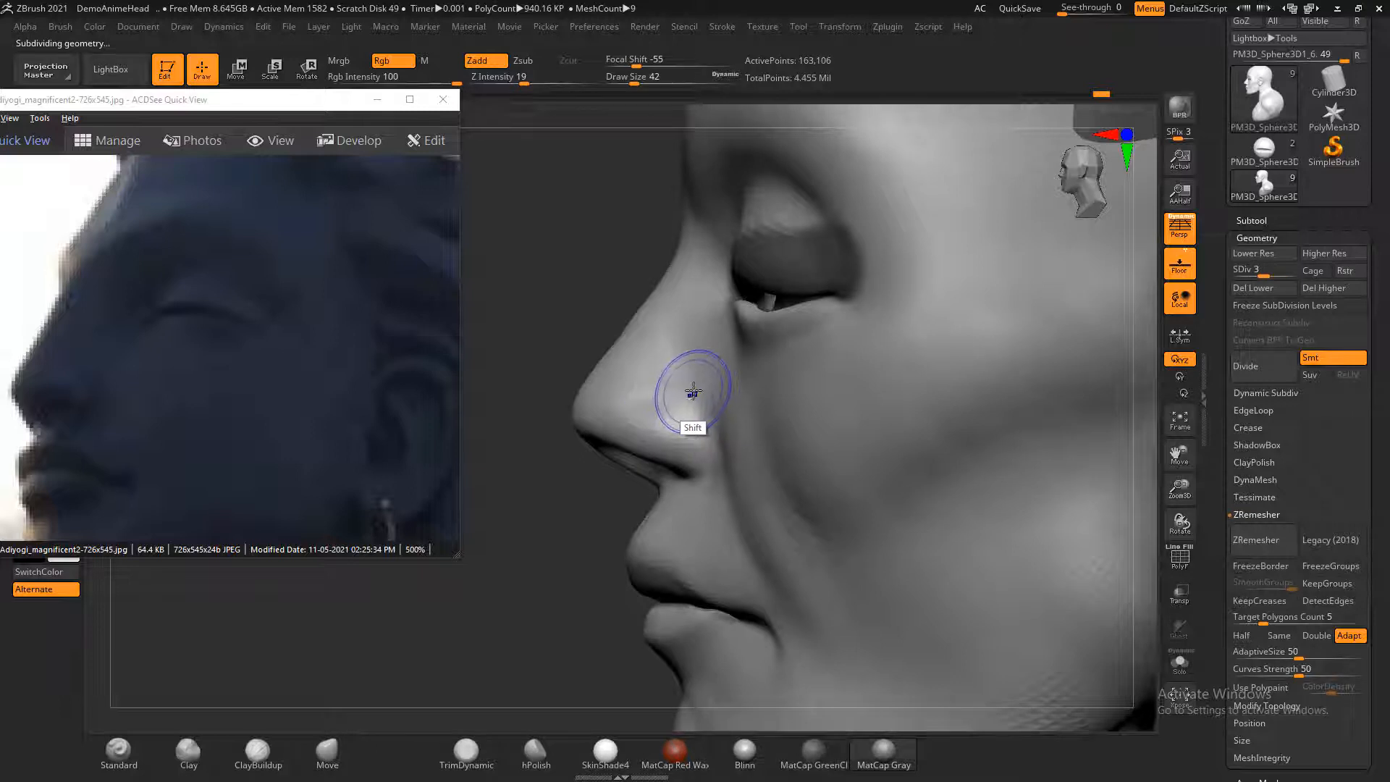
key(shift+d)
key(shift+d)
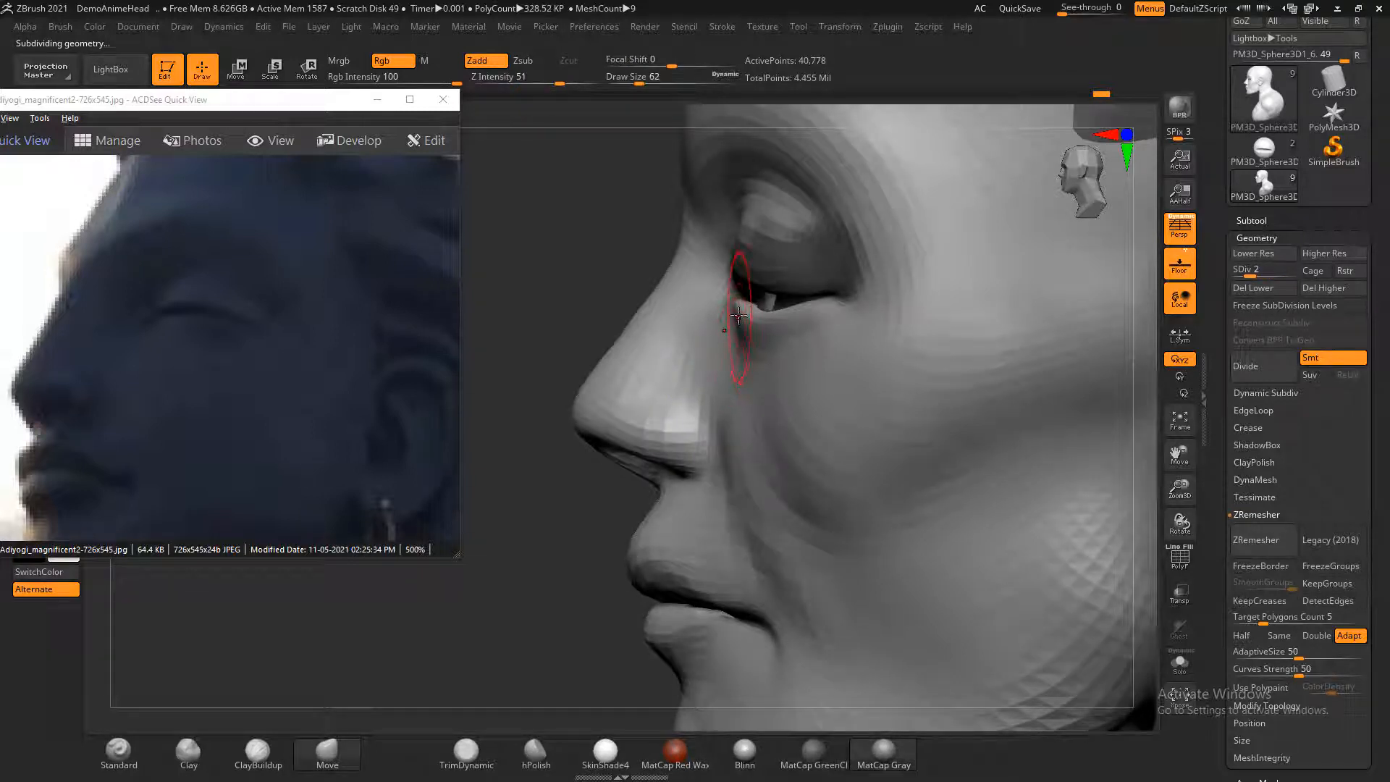
drag(730, 308, 740, 299)
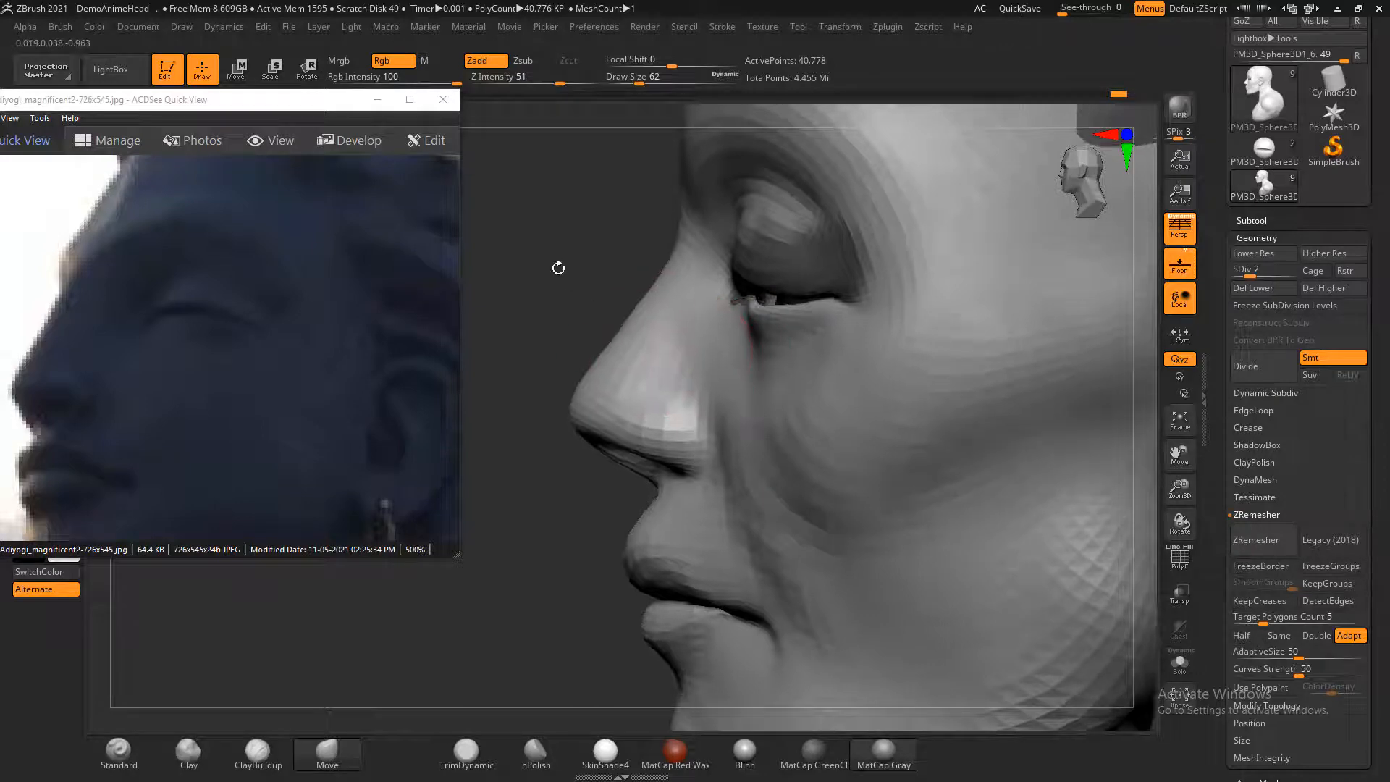
- Invert the mask and reshape the unmasked upper eyelids with the Move brush at draw size 62
drag(558, 267, 1084, 326)
key(b)
key(m)
key(v)
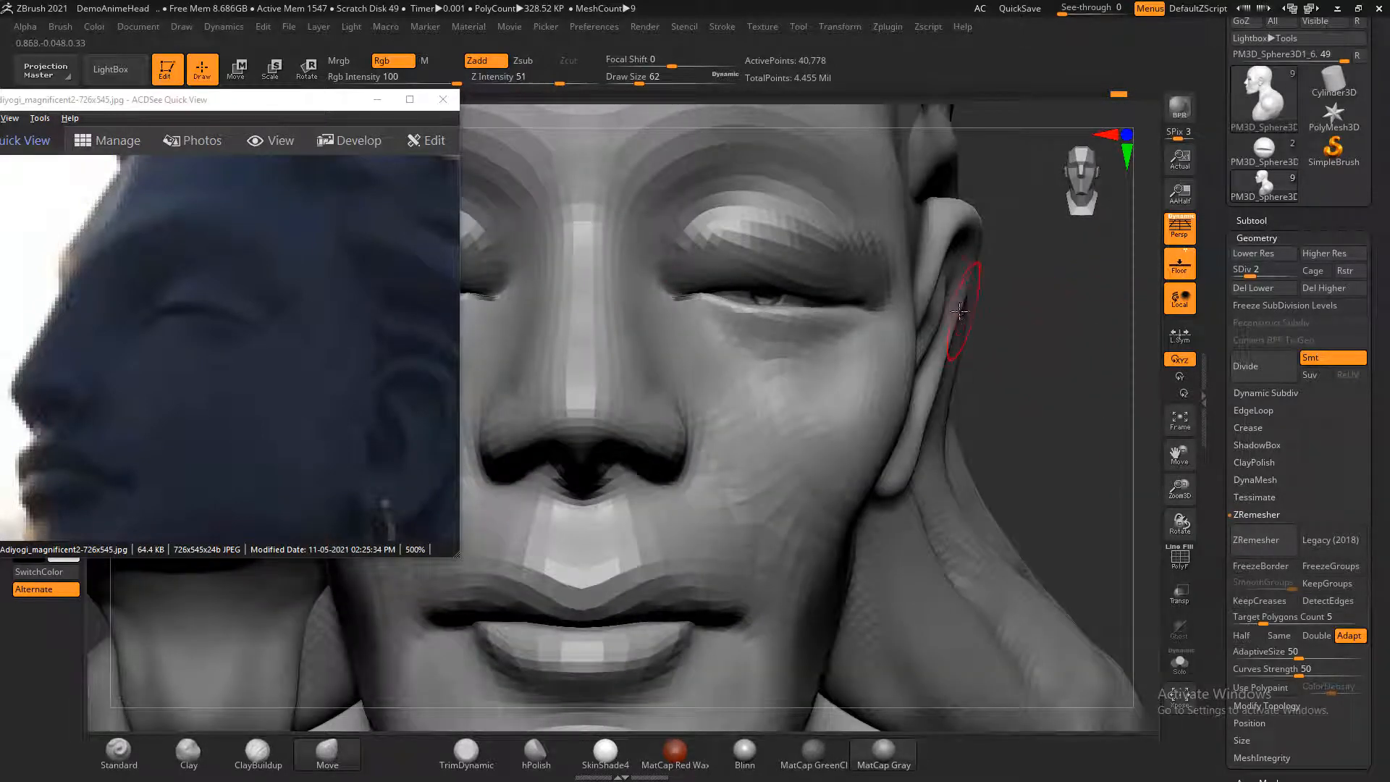
ctrl+click(1042, 316)
drag(1085, 319, 949, 320)
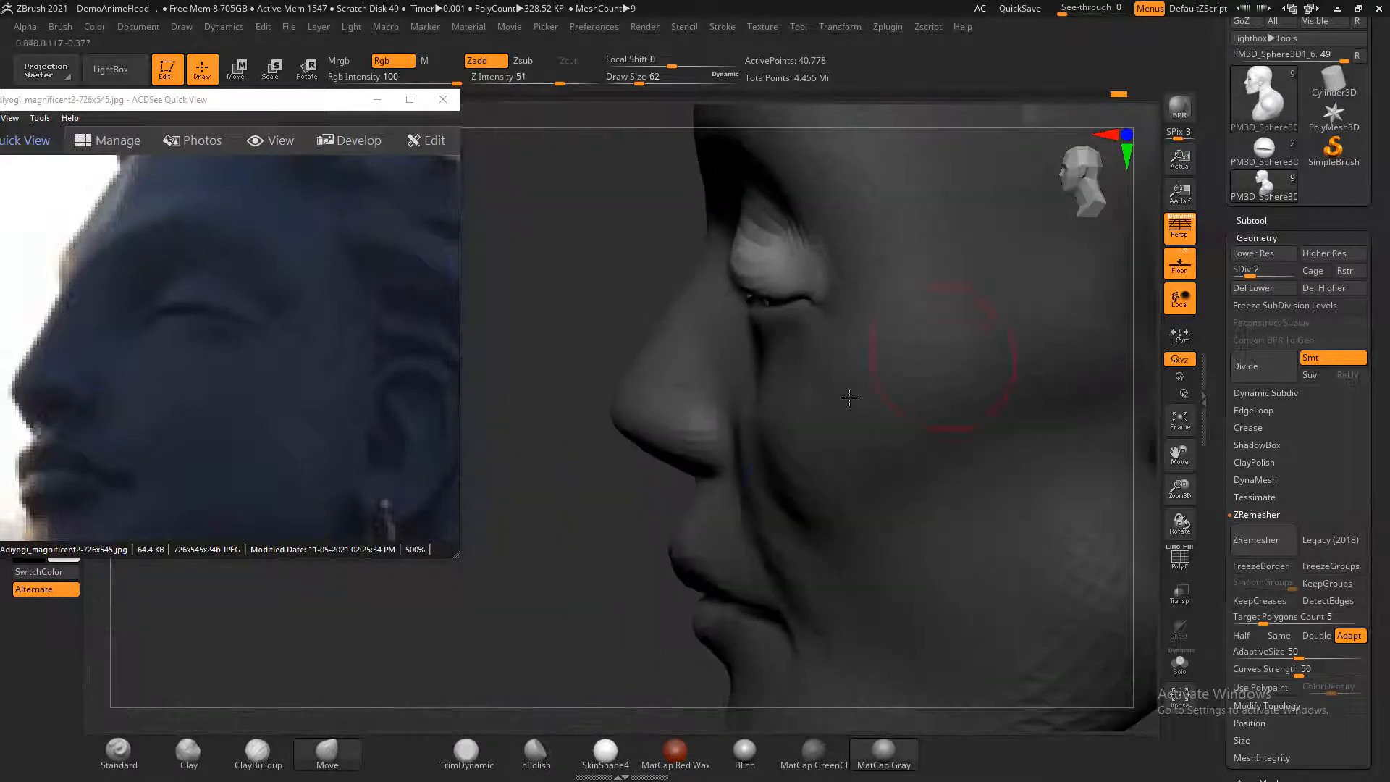
mouse_move(628, 500)
shift+mouse_down()
mouse_move(573, 529)
mouse_move(545, 503)
mouse_move(549, 518)
shift+mouse_up()
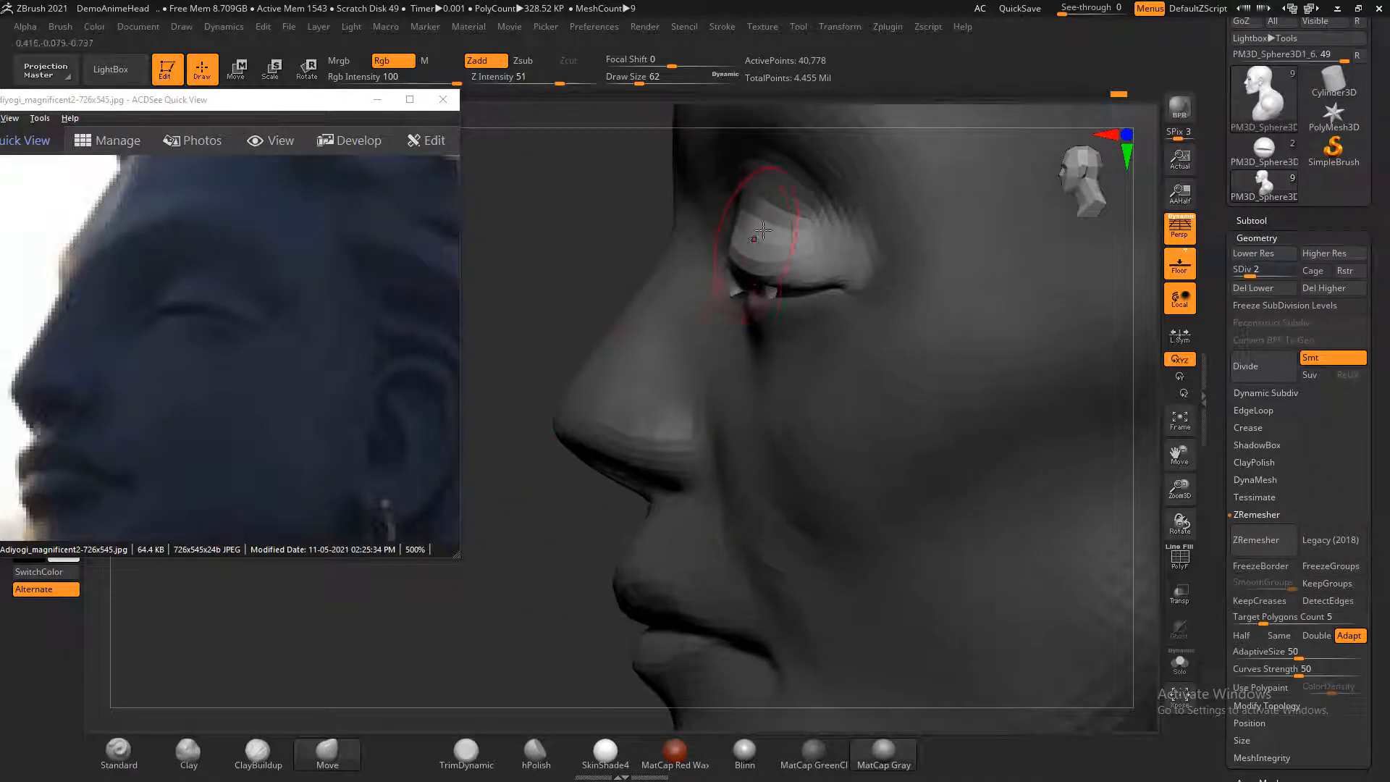
drag(592, 290, 599, 277)
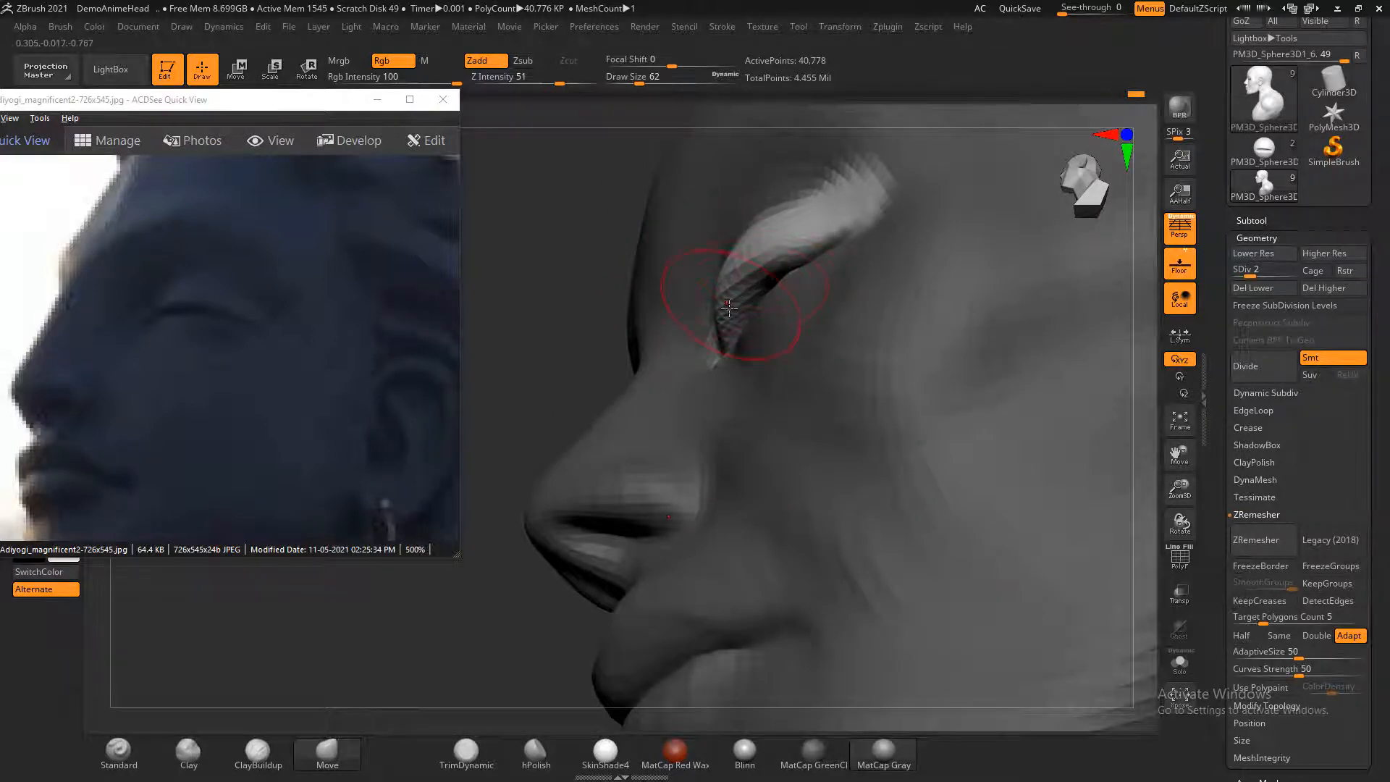
drag(545, 357, 695, 326)
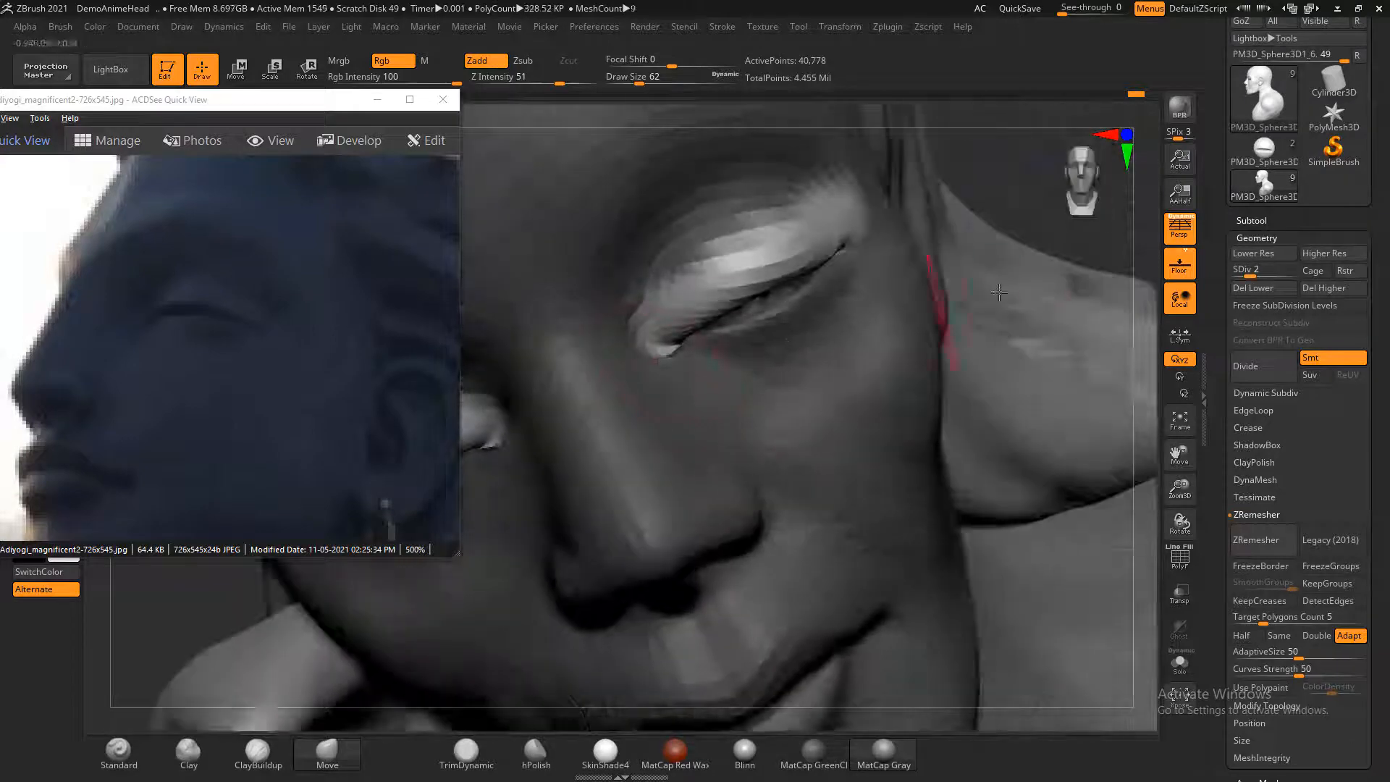
- Clear the mask and refine the eyelids from the front with the Move brush
shift+drag(1015, 190, 1029, 233)
alt+drag(1089, 392, 1106, 423)
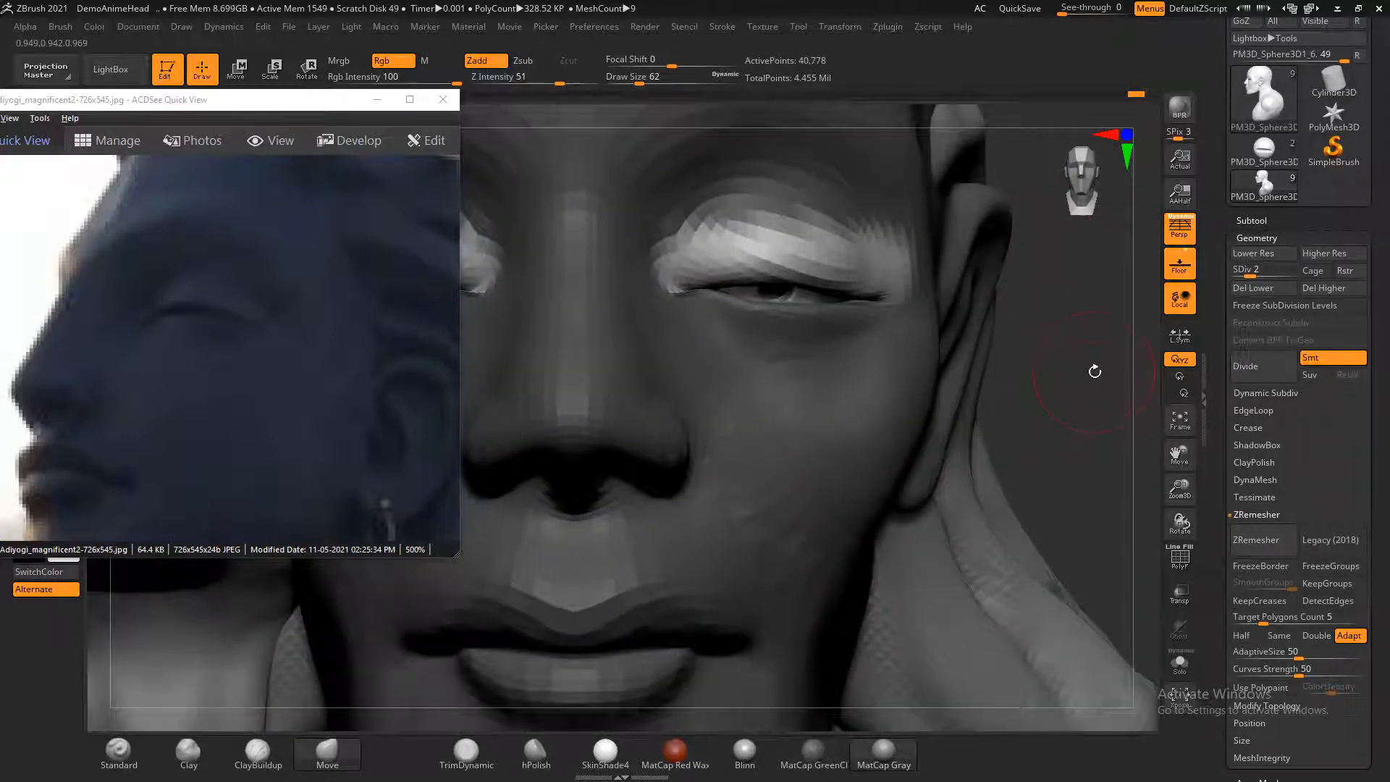
mouse_move(1094, 371)
mouse_down()
mouse_move(1076, 354)
mouse_move(1082, 391)
mouse_move(1083, 354)
mouse_move(1121, 396)
mouse_move(915, 394)
mouse_up()
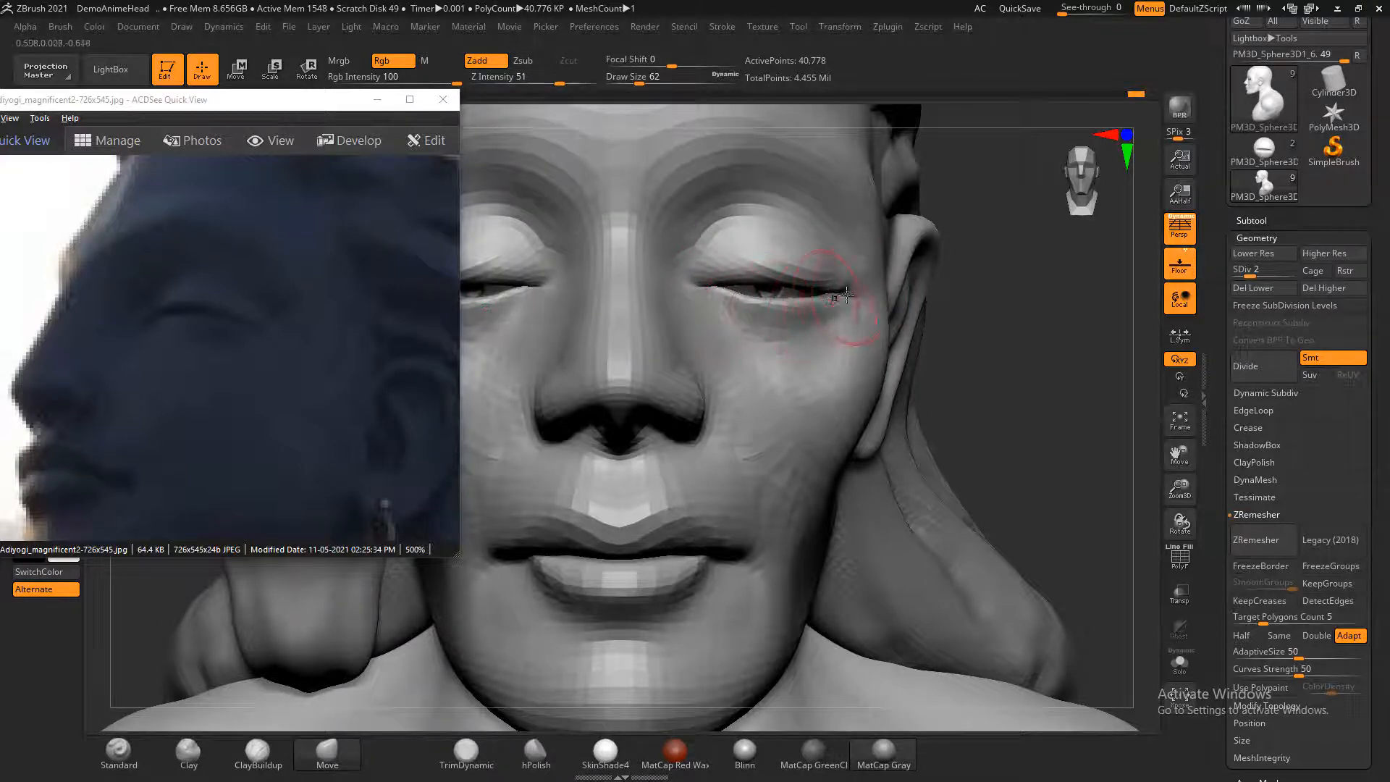
- Raise the head back to subdivision level 4
key(ctrl+d)
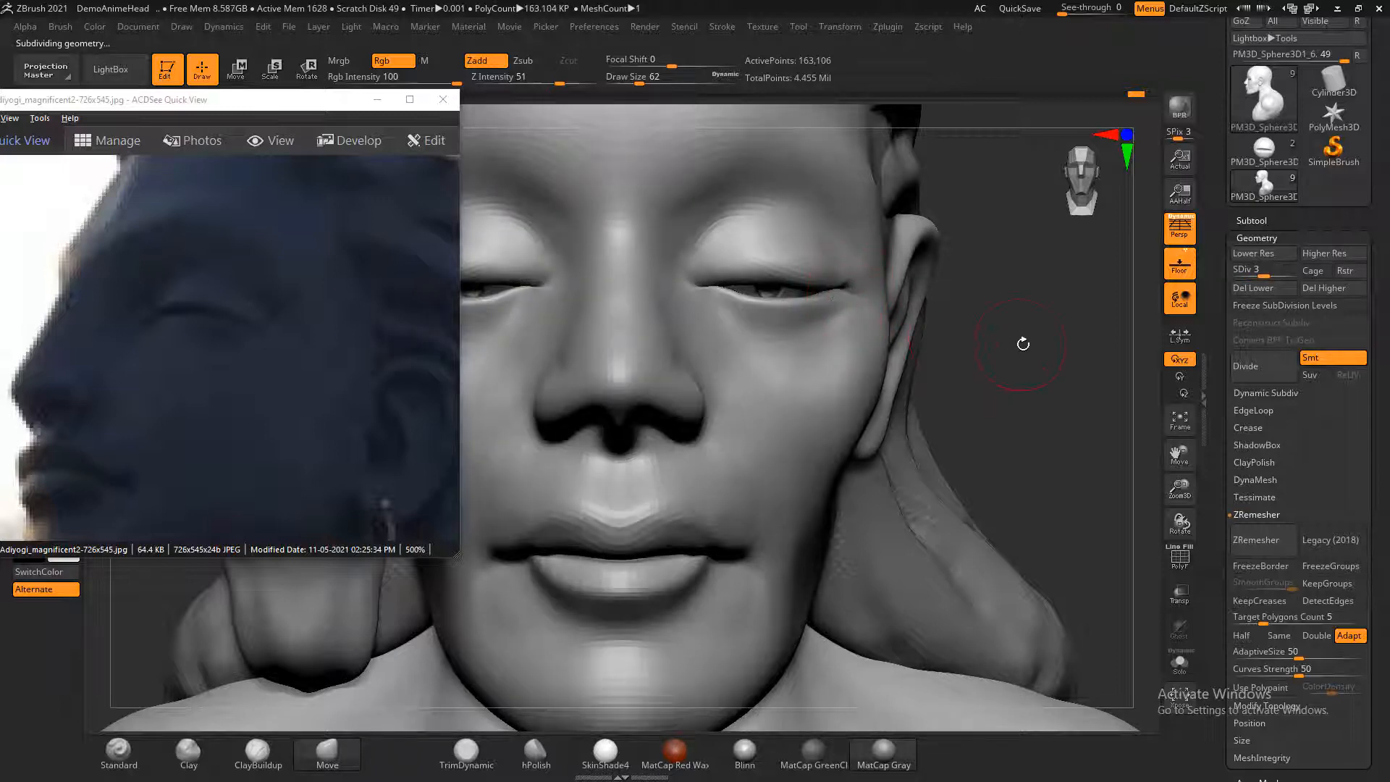
alt+drag(1023, 344, 1062, 362)
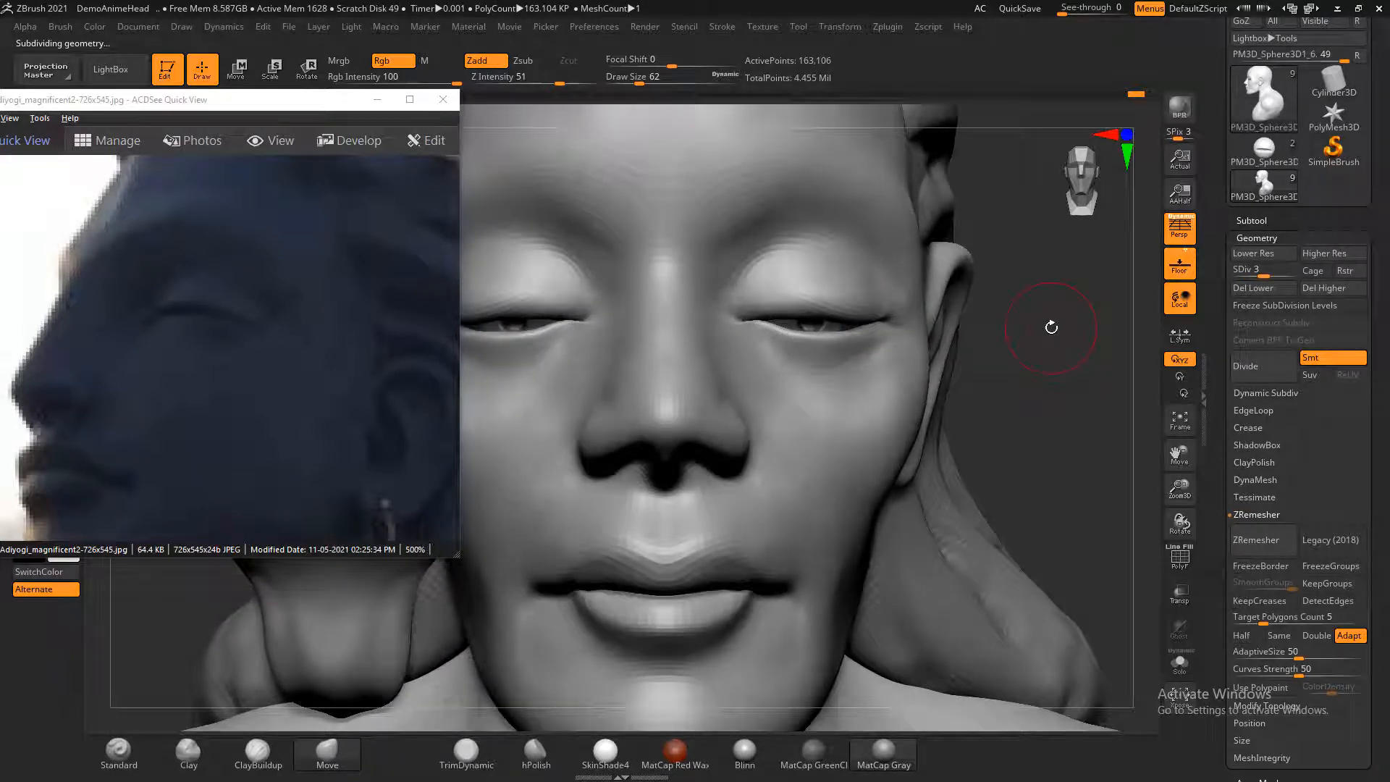
key(ctrl+d)
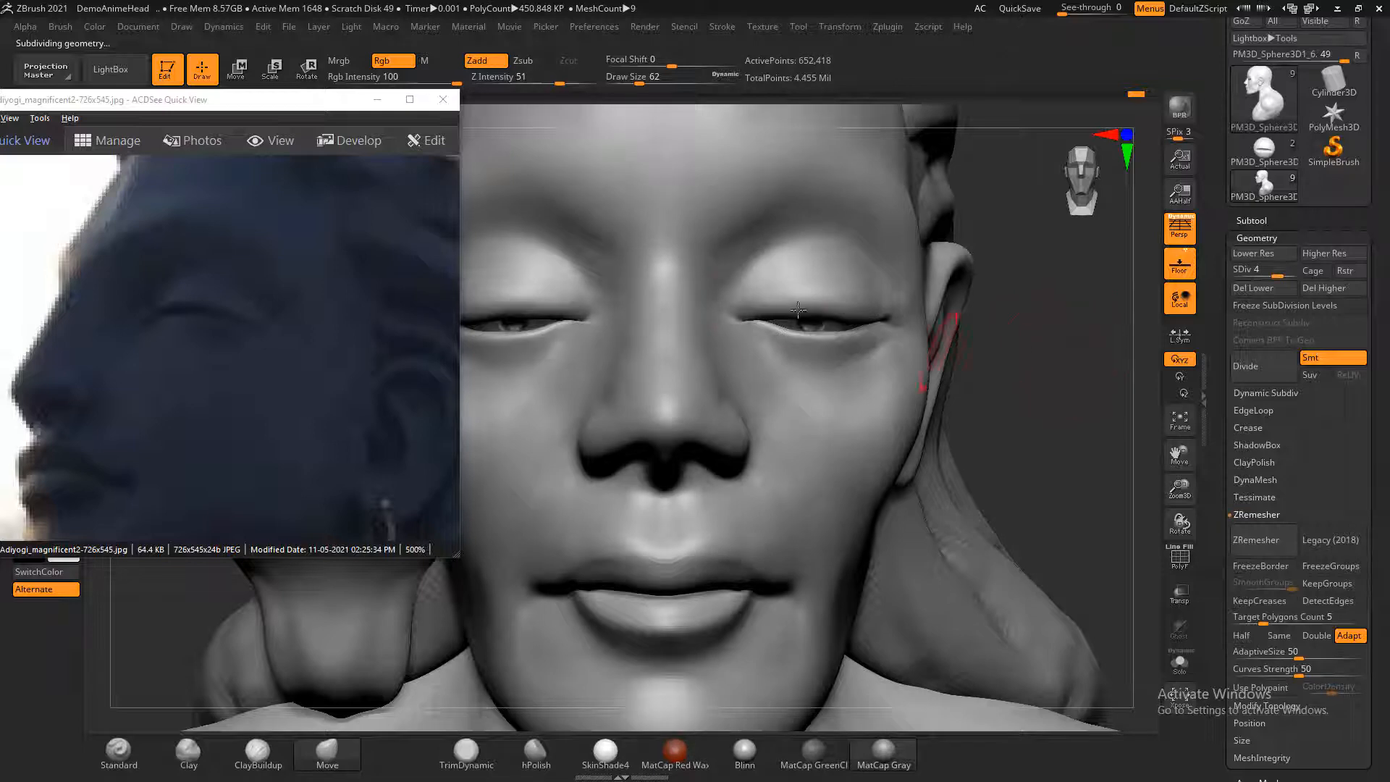
- Minimize the reference photo and examine the whole bust from the front
click(377, 100)
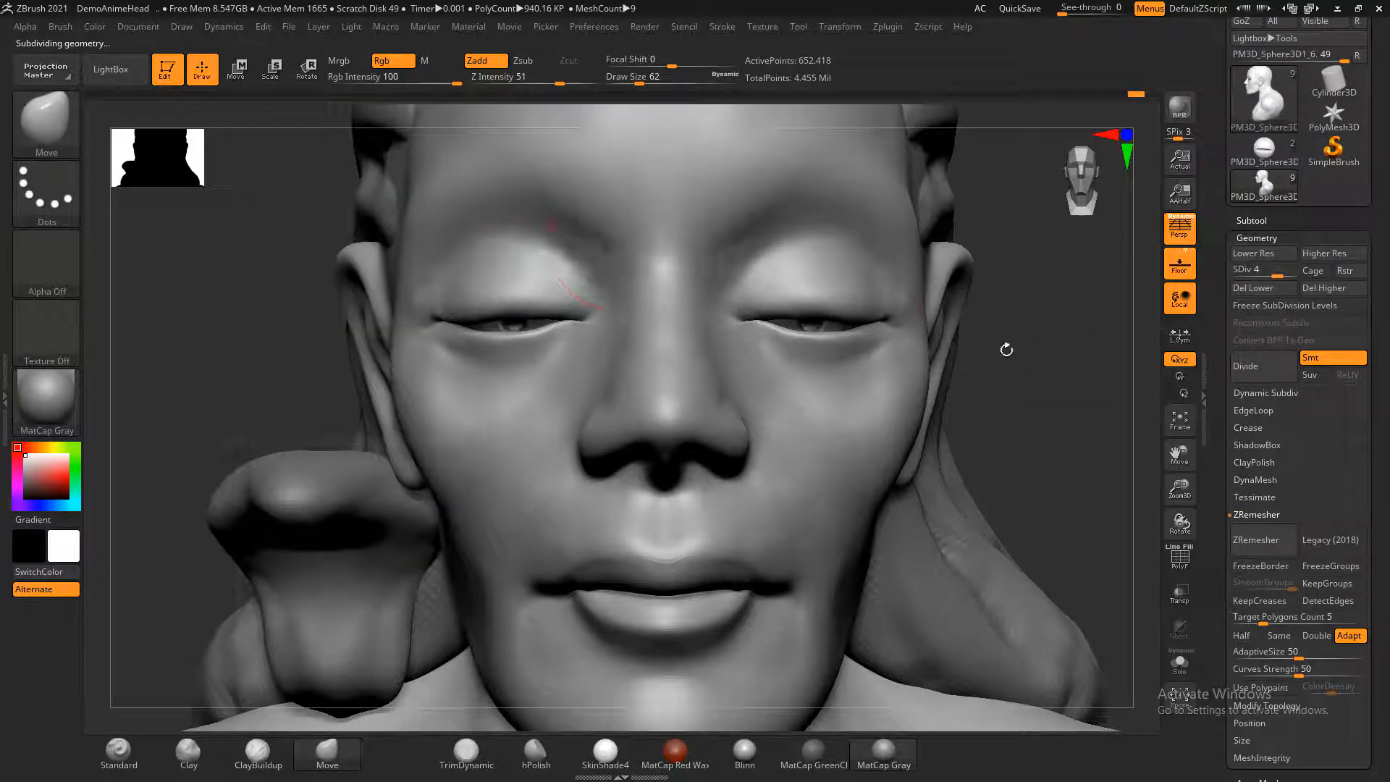
alt+drag(1006, 350, 890, 303)
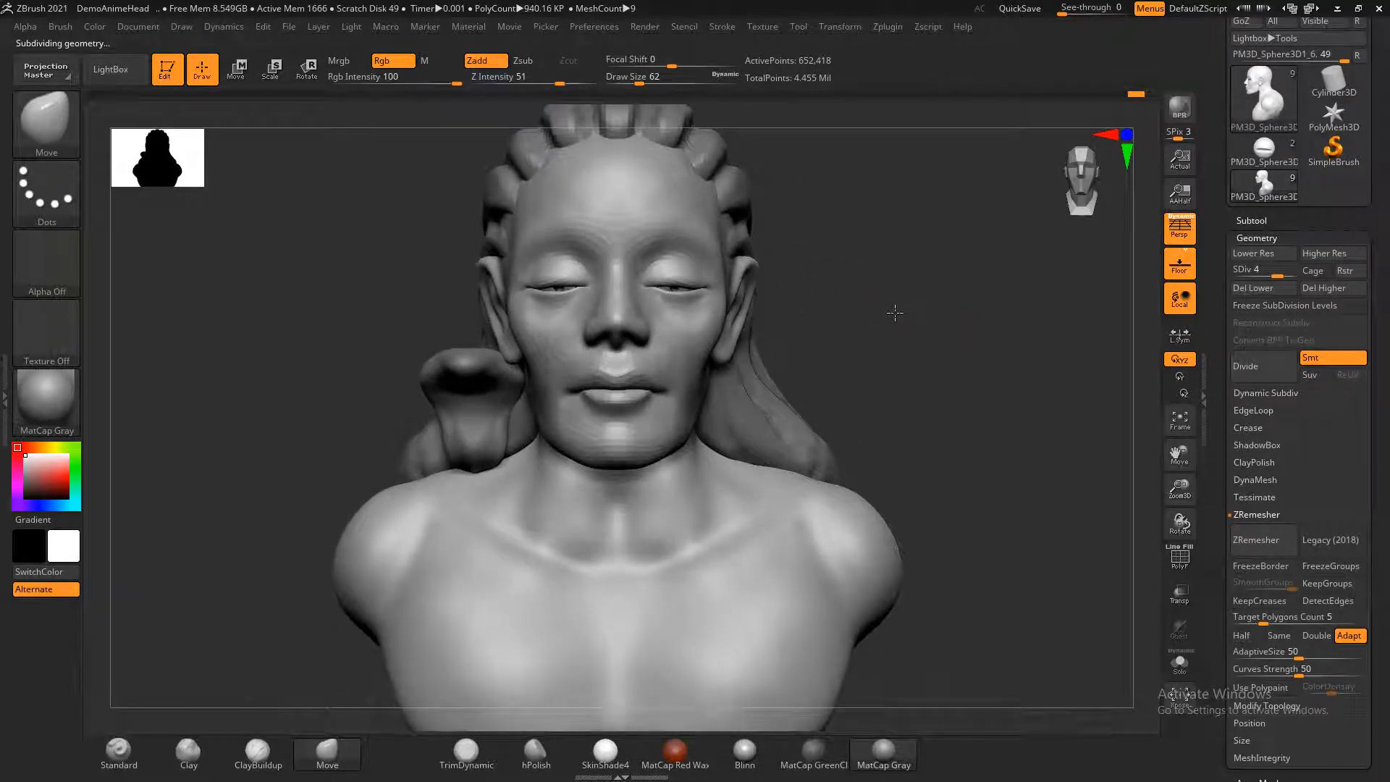
key(alt+Tab)
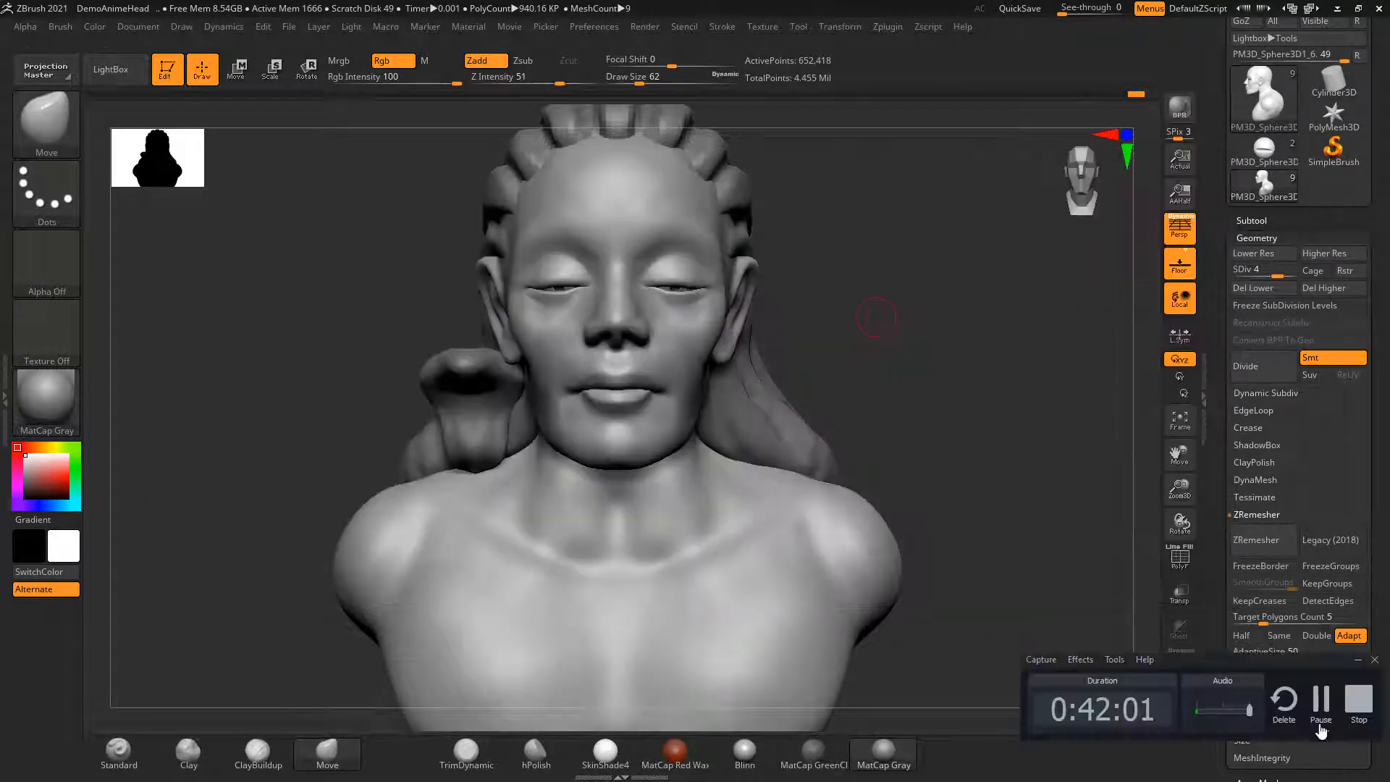